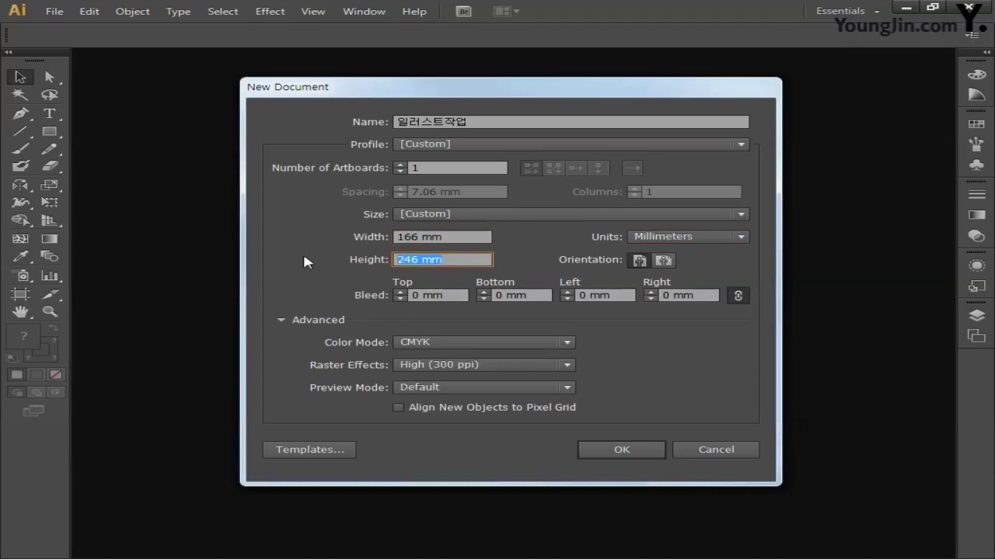
Set the new document's height to 246 mm, keep the CMYK color mode, and create the document
{"action": "type", "text": "246"}
{"action": "left_click", "coordinate": [437, 343]}
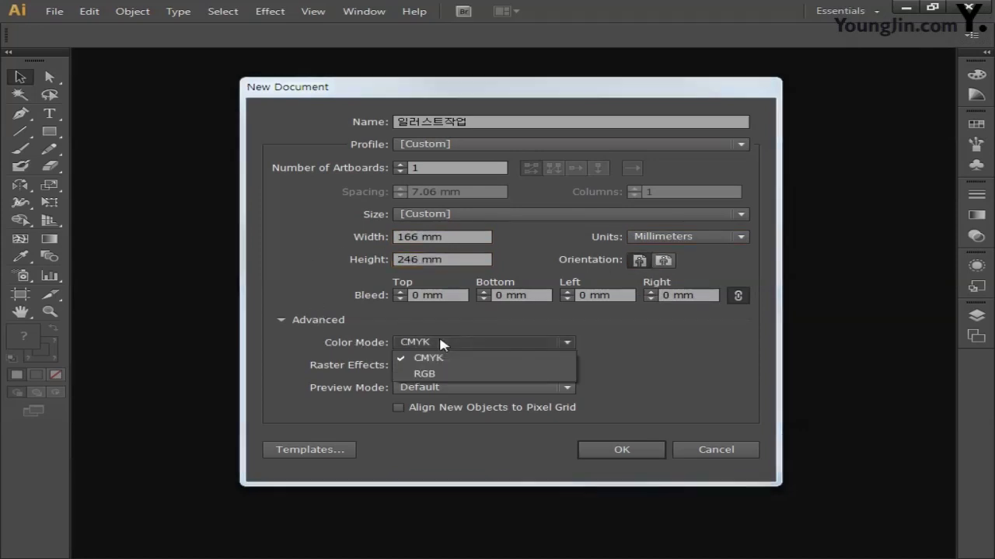
{"action": "left_click", "coordinate": [439, 357]}
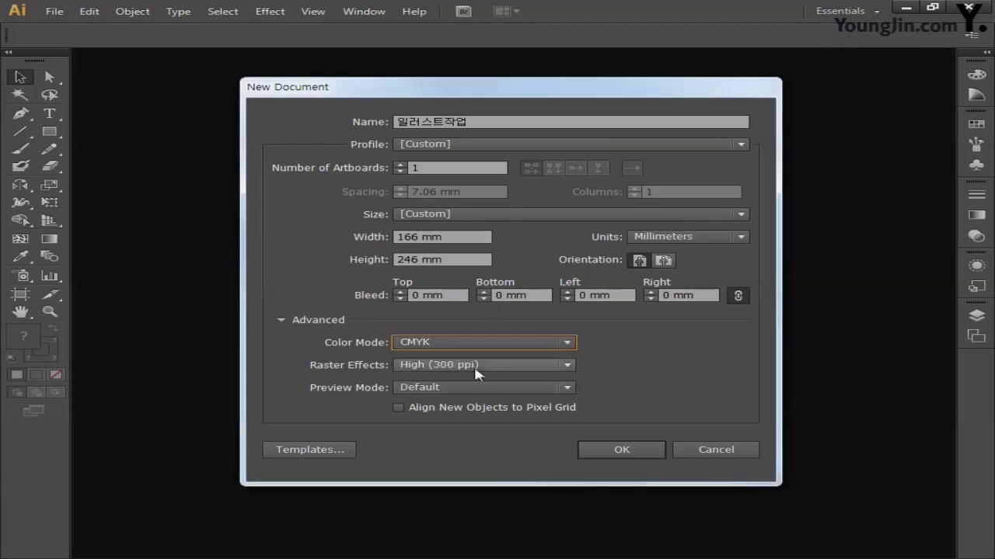
{"action": "left_click", "coordinate": [608, 457]}
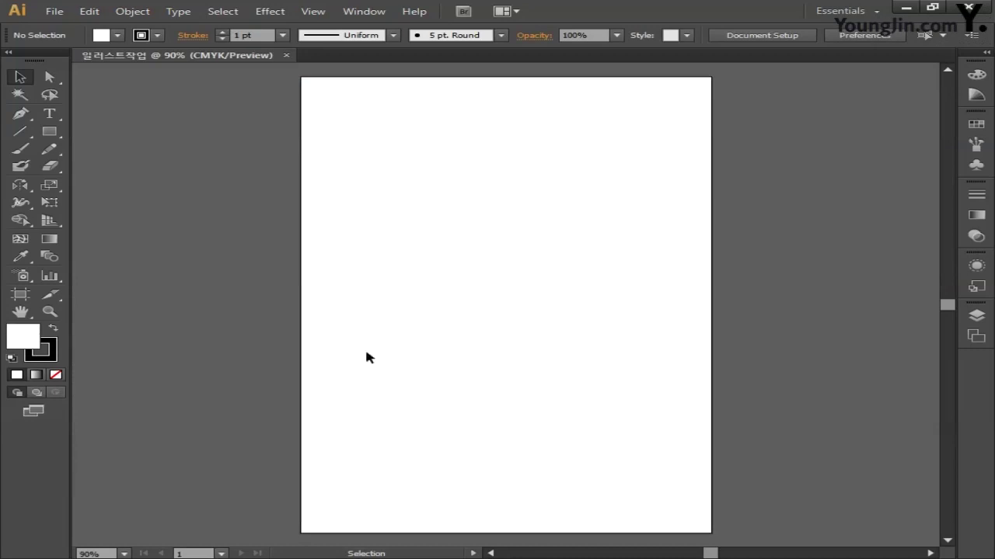
Create a rectangular grid 160 mm wide and 240 mm high with 3 horizontal and 3 vertical dividers
{"action": "left_click", "coordinate": [20, 132]}
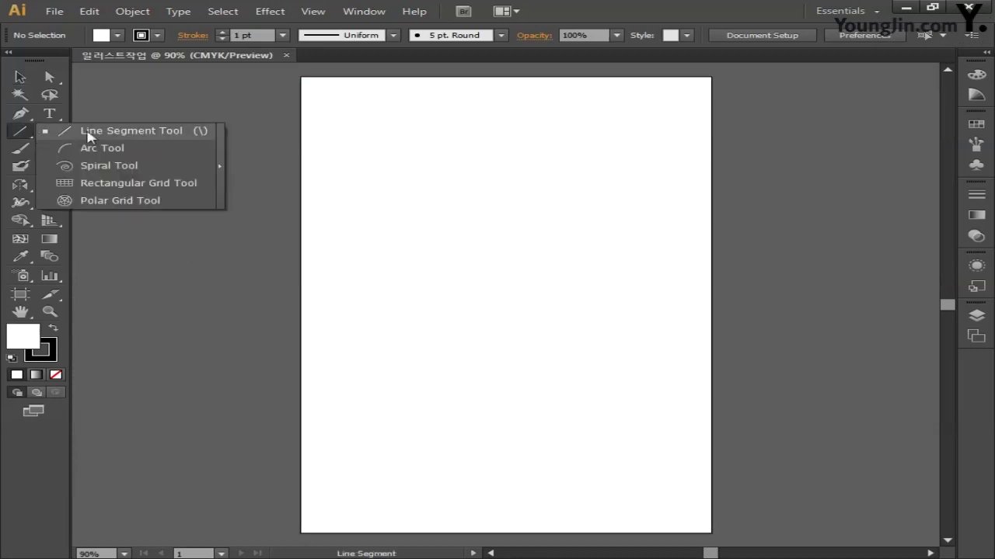
{"action": "left_click", "coordinate": [137, 184]}
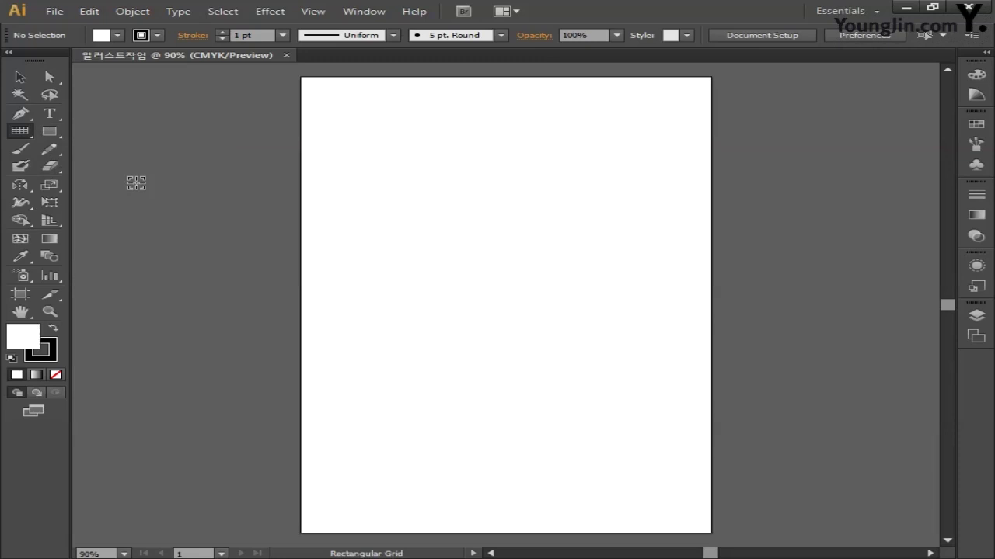
{"action": "left_click", "coordinate": [351, 126]}
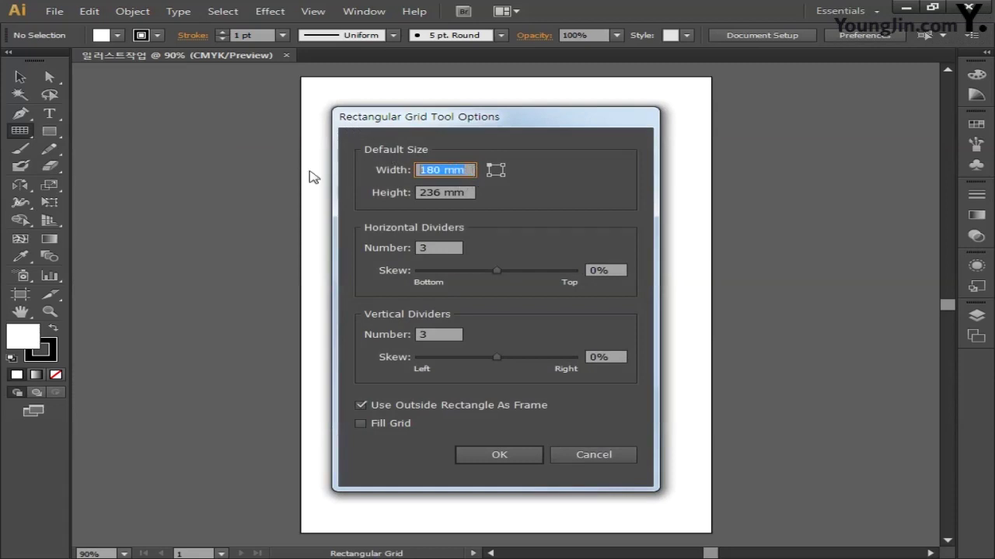
{"action": "type", "text": "160"}
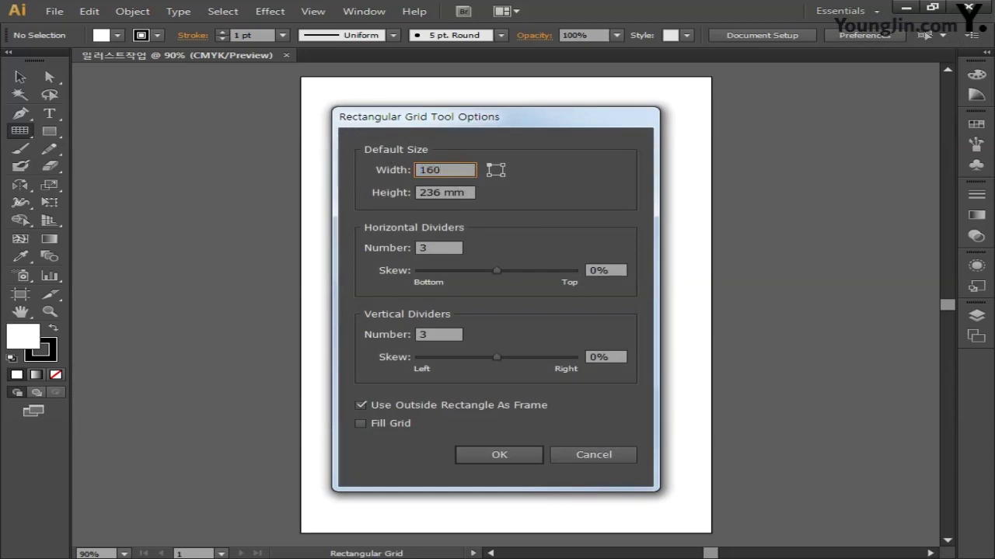
{"action": "key", "text": "Tab"}
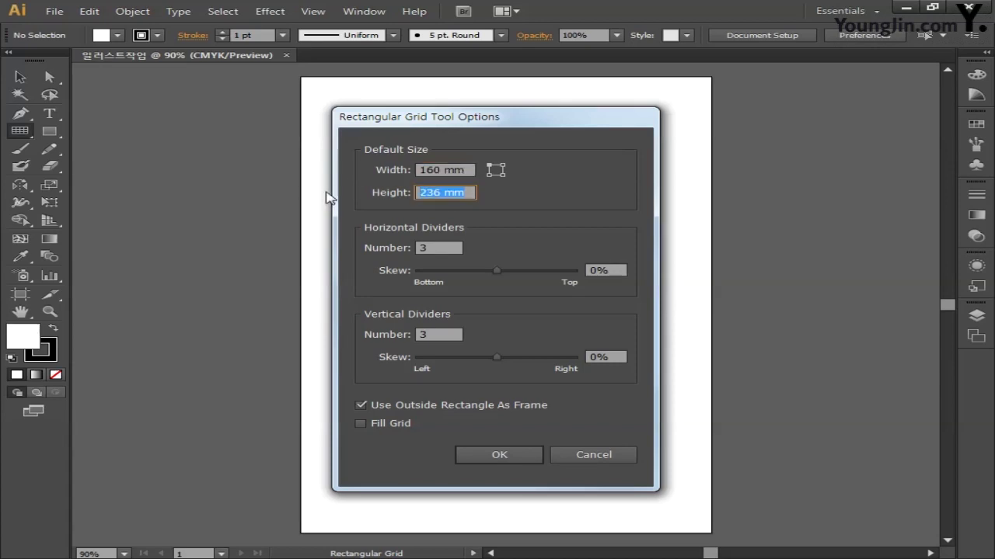
{"action": "type", "text": "240"}
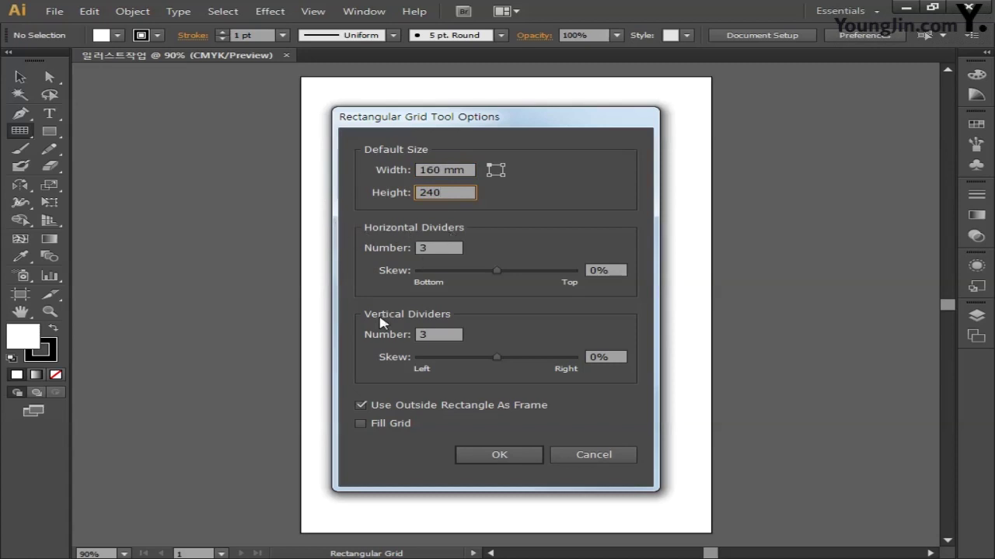
{"action": "left_click", "coordinate": [447, 248]}
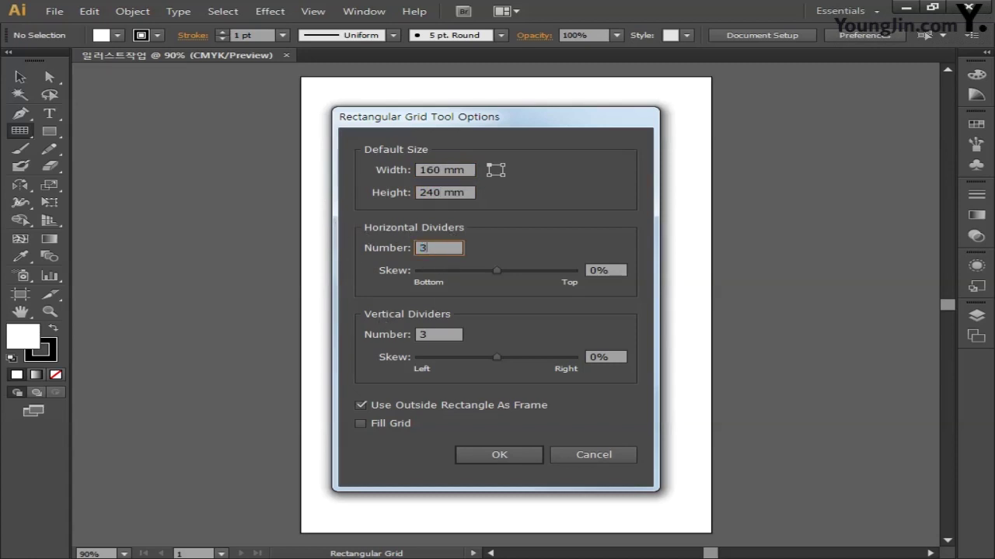
{"action": "double_click", "coordinate": [426, 334]}
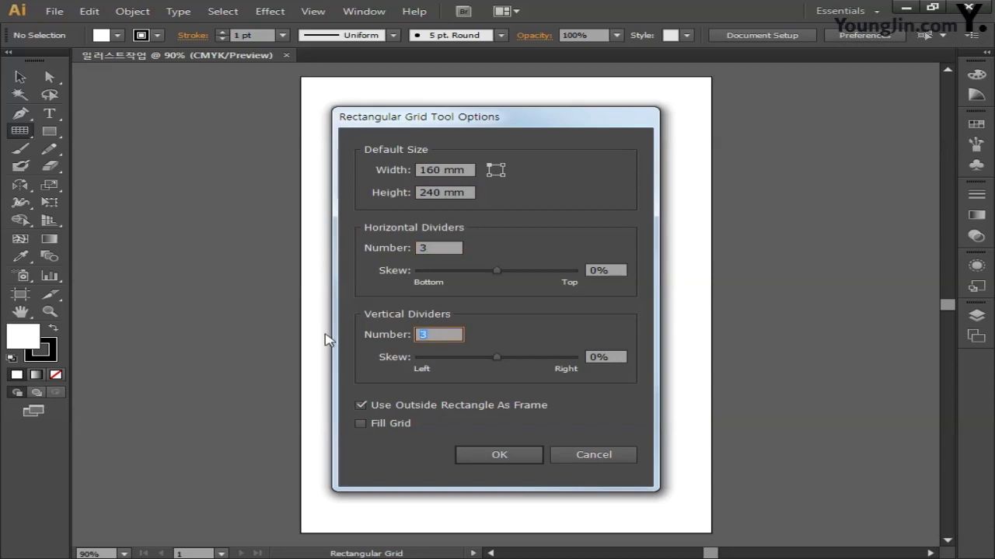
{"action": "type", "text": "3"}
{"action": "left_click", "coordinate": [480, 454]}
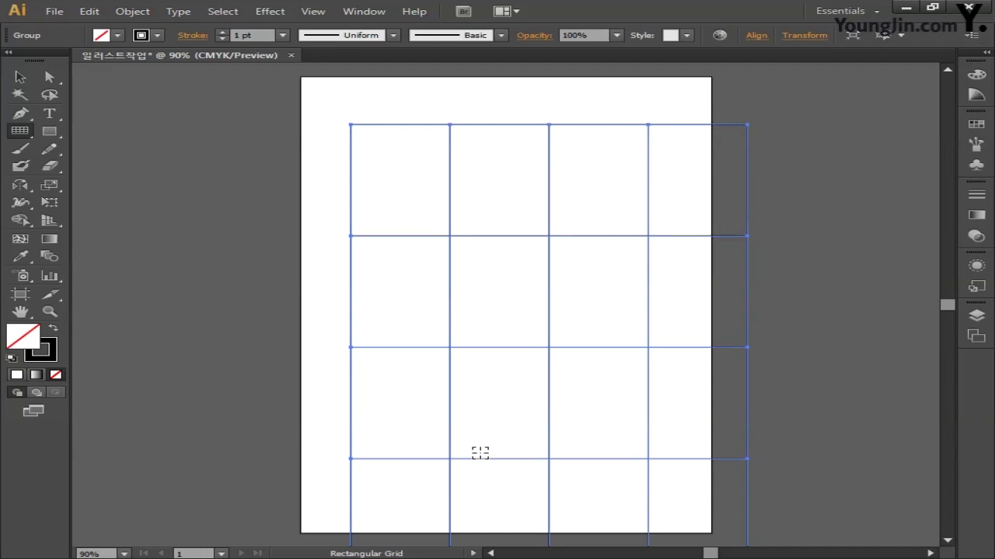
Center the grid horizontally and vertically relative to the artboard, and lock it
{"action": "left_click", "coordinate": [365, 13]}
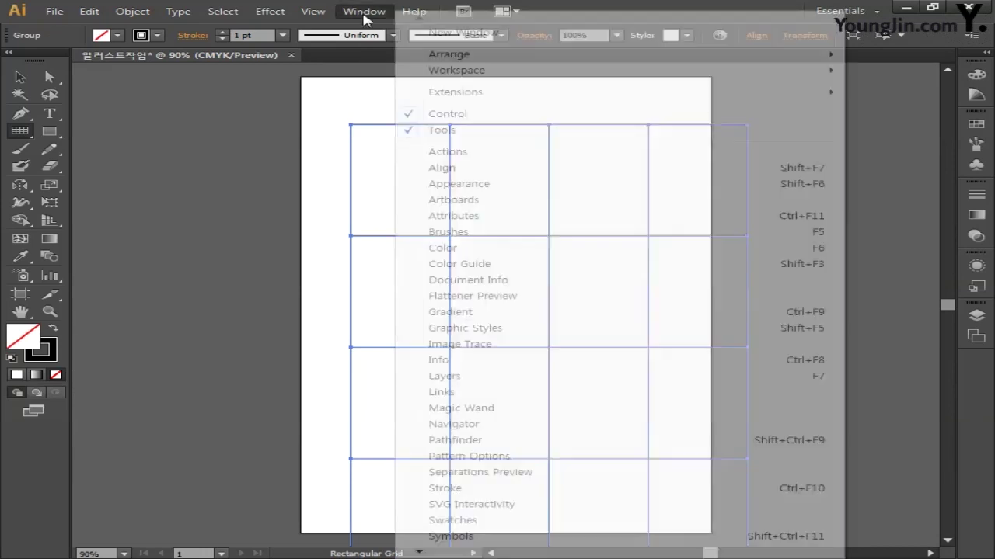
{"action": "left_click", "coordinate": [441, 167]}
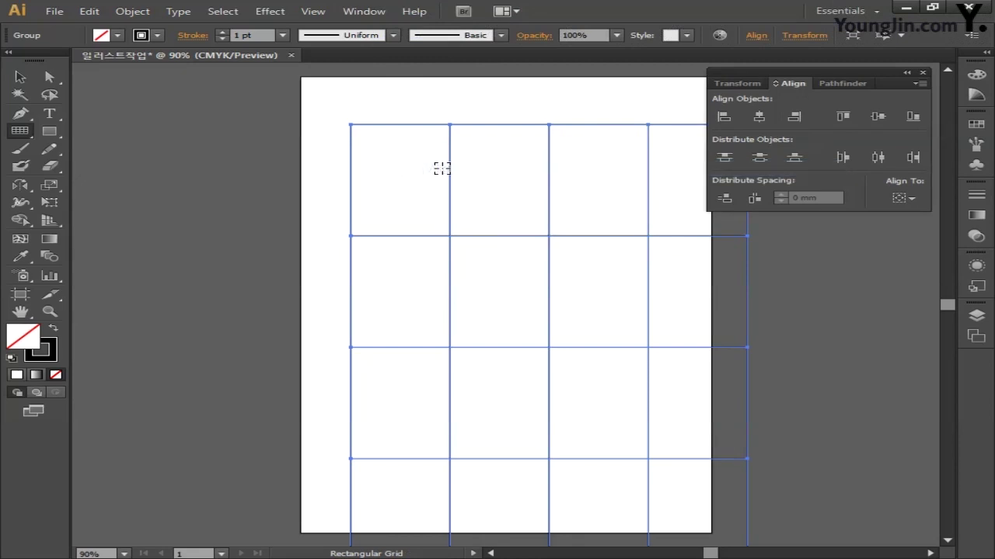
{"action": "left_click", "coordinate": [912, 199]}
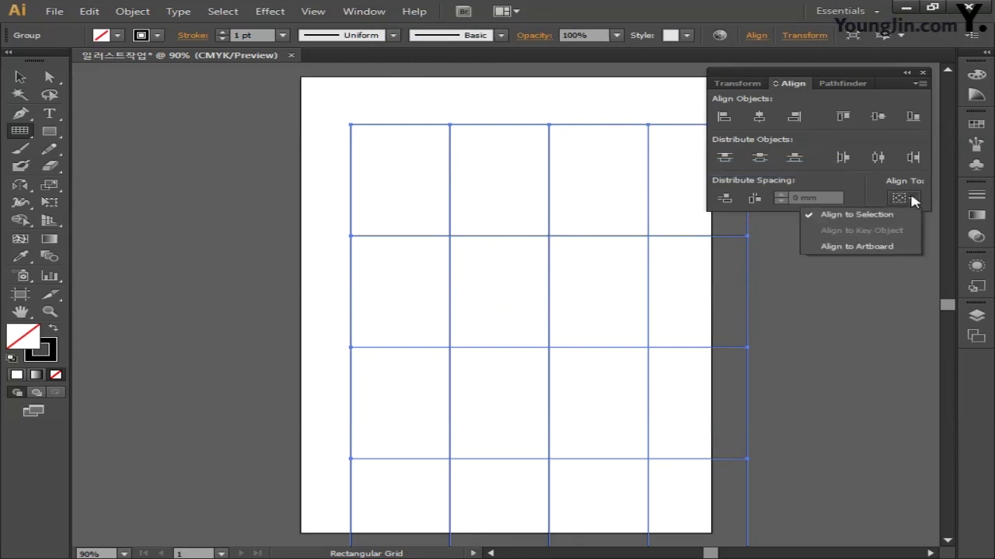
{"action": "left_click", "coordinate": [883, 247]}
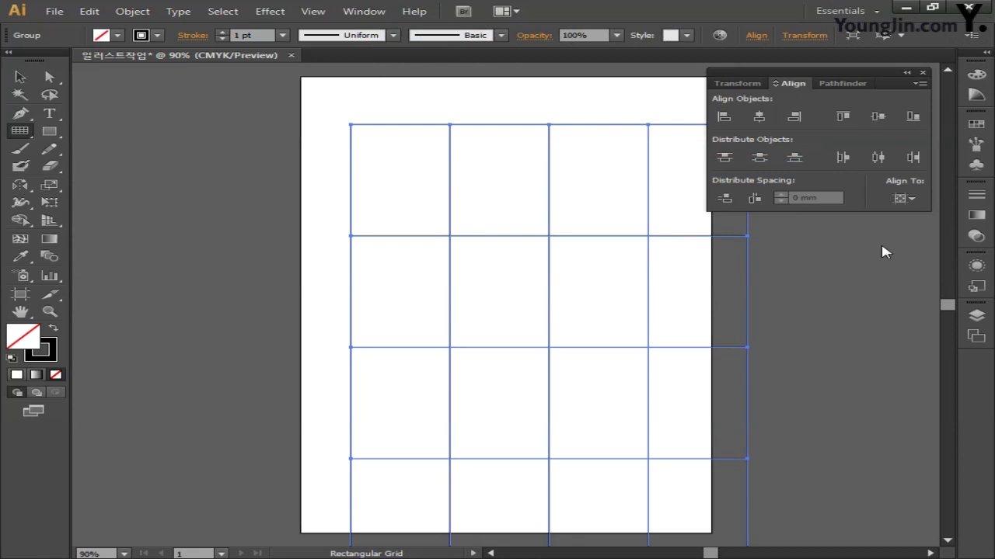
{"action": "left_click", "coordinate": [760, 118]}
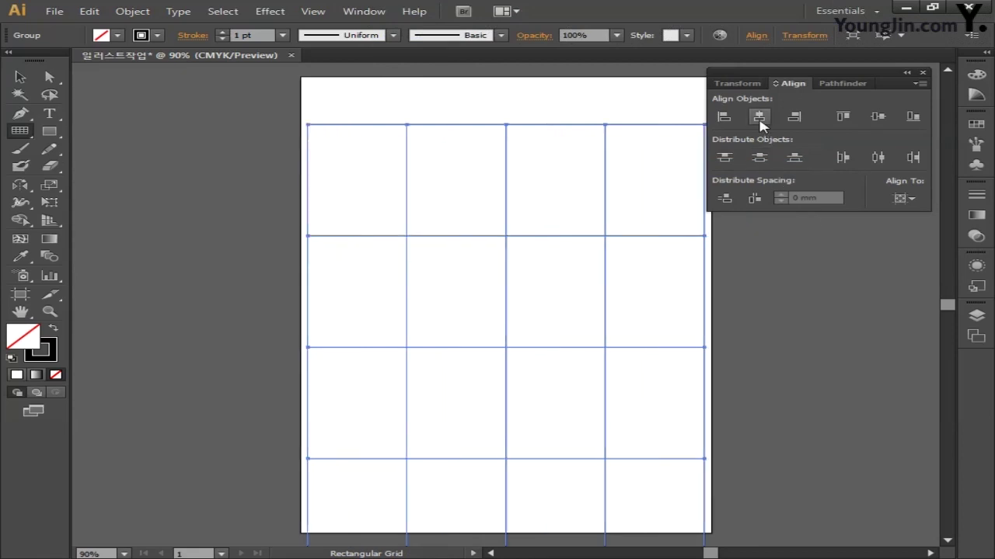
{"action": "left_click", "coordinate": [878, 118]}
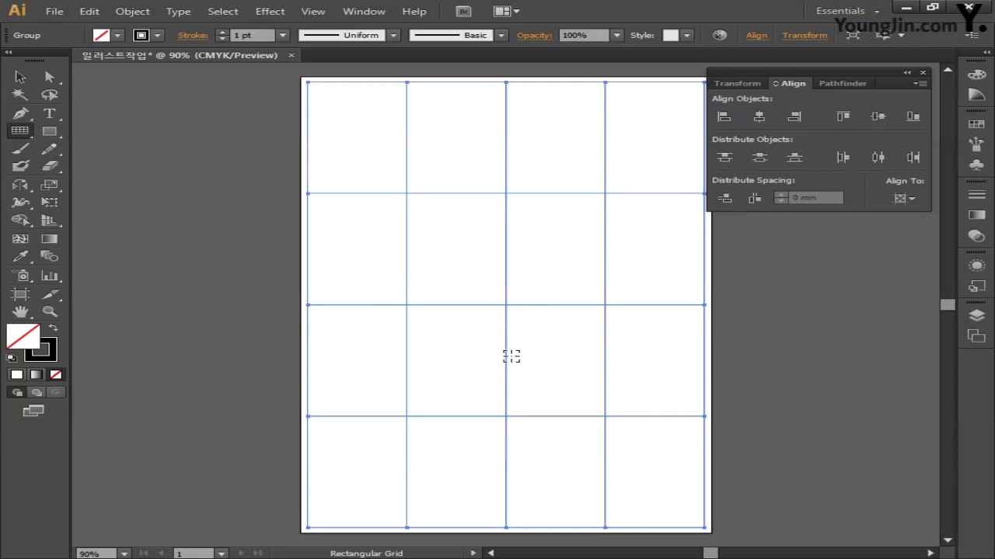
{"action": "left_click_drag", "start_coordinate": [810, 73], "coordinate": [823, 64]}
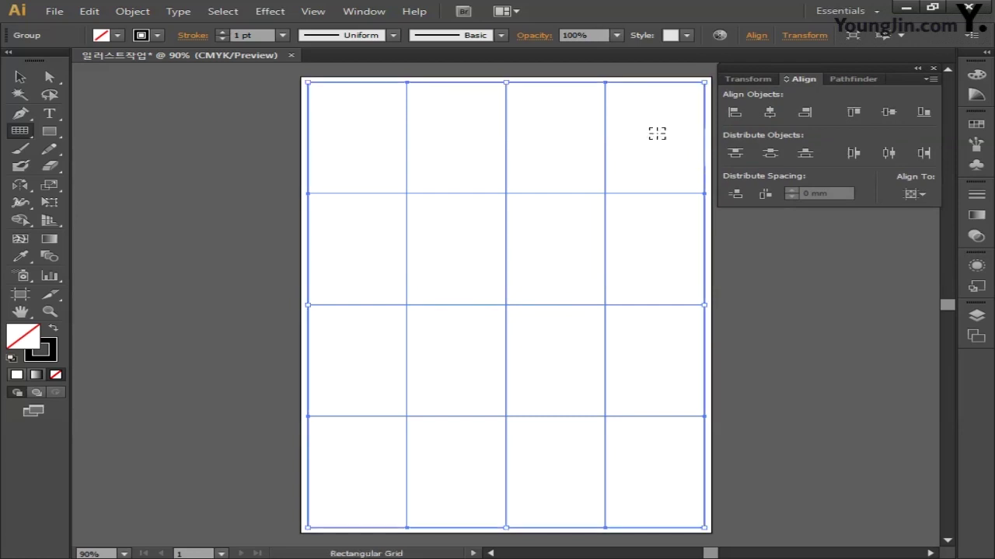
{"action": "left_click", "coordinate": [656, 134], "text": "ctrl"}
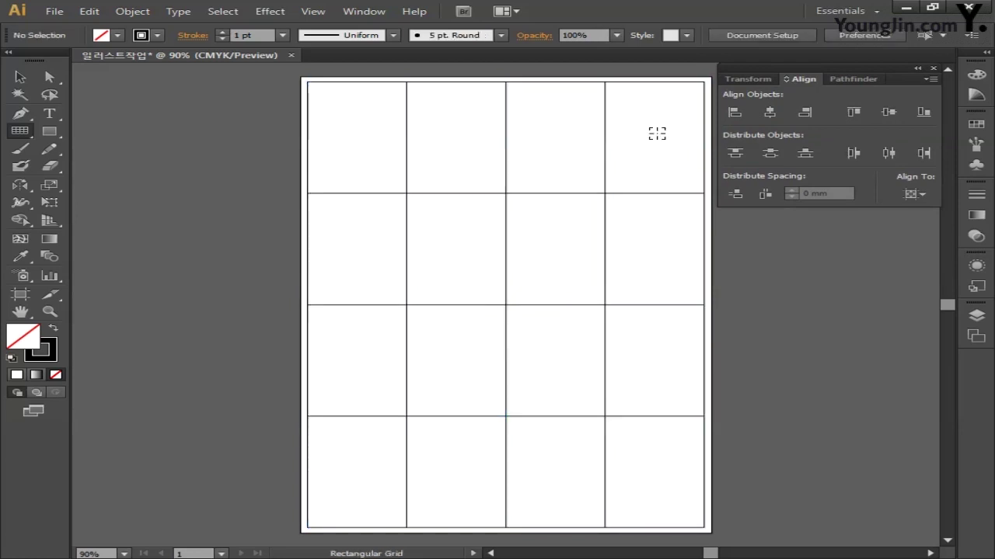
Draw seven parallel line segments sloping down to the right through the grid intersections, one along every diagonal of the cells
{"action": "left_click", "coordinate": [20, 134]}
{"action": "left_click", "coordinate": [113, 132]}
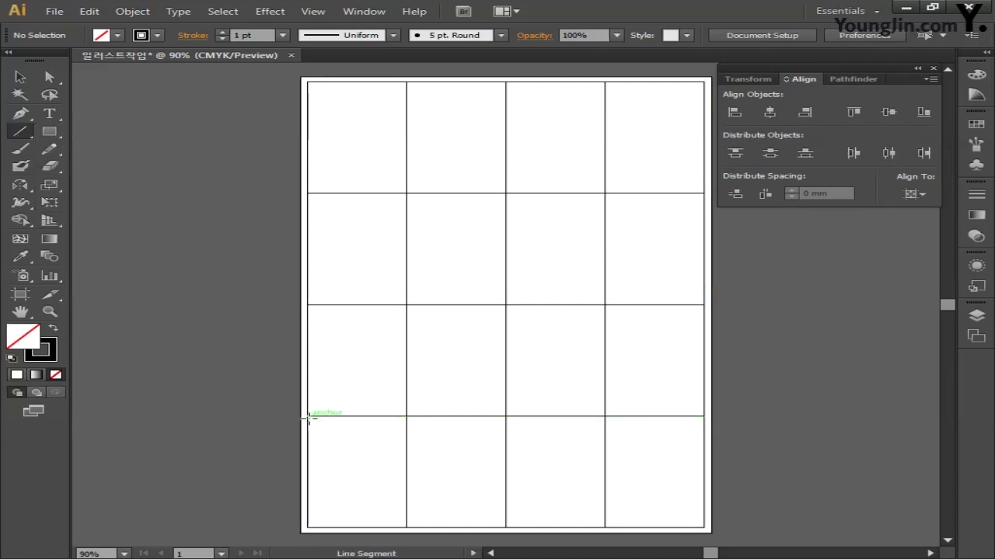
{"action": "left_click_drag", "start_coordinate": [309, 417], "coordinate": [406, 526]}
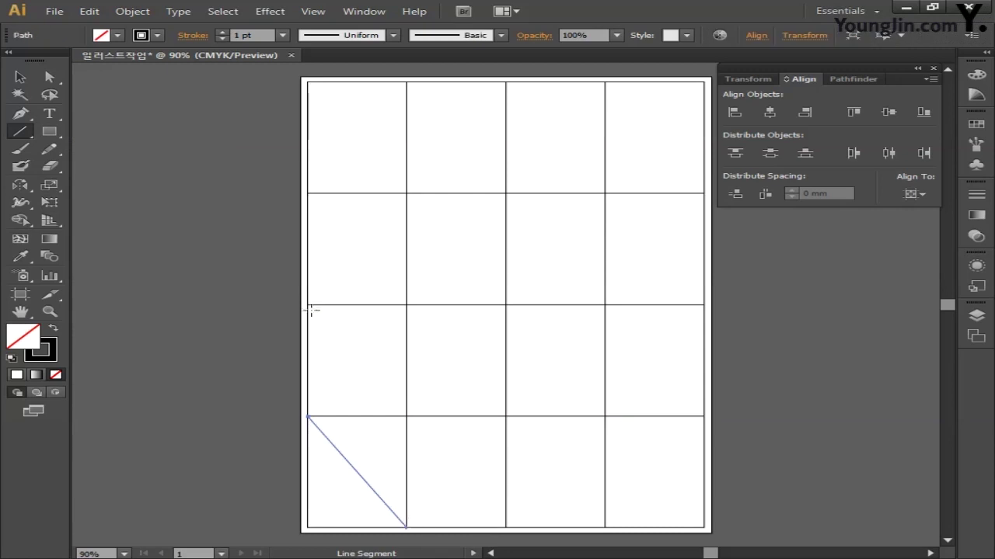
{"action": "left_click_drag", "start_coordinate": [308, 306], "coordinate": [505, 527]}
{"action": "left_click_drag", "start_coordinate": [309, 193], "coordinate": [604, 526]}
{"action": "left_click_drag", "start_coordinate": [309, 82], "coordinate": [703, 527]}
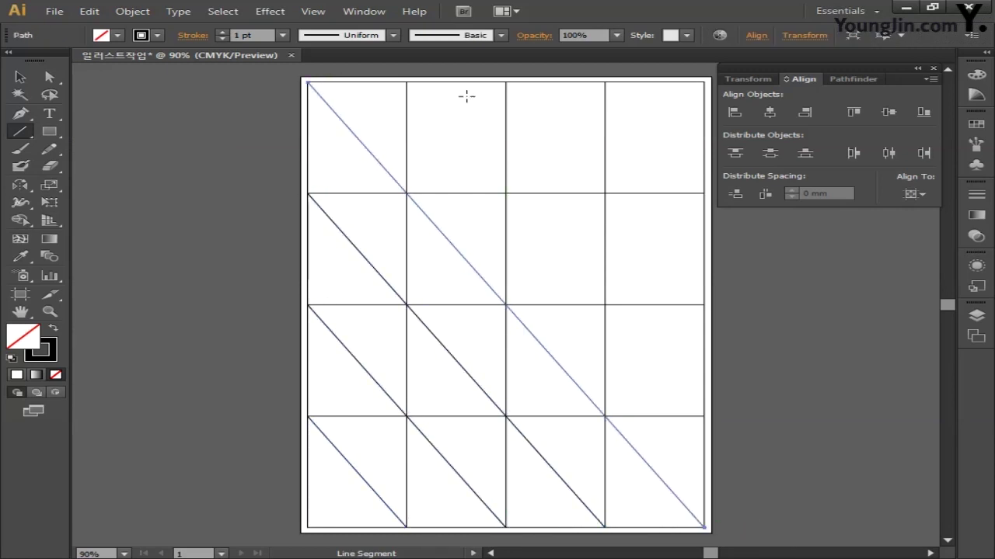
{"action": "left_click_drag", "start_coordinate": [405, 81], "coordinate": [704, 416]}
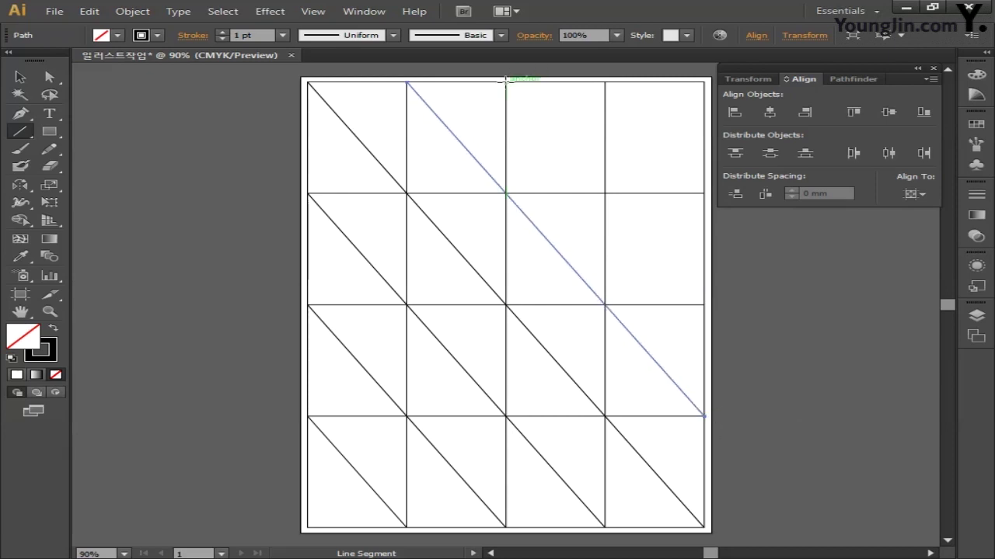
{"action": "left_click_drag", "start_coordinate": [506, 82], "coordinate": [704, 304]}
{"action": "left_click_drag", "start_coordinate": [605, 82], "coordinate": [704, 193]}
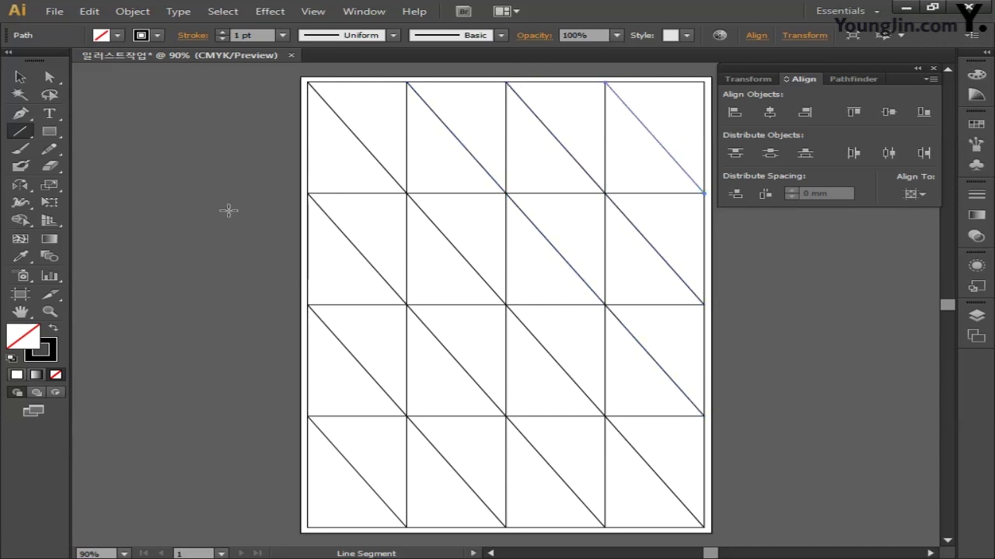
Reflect a copy of all the diagonal lines across the vertical axis
{"action": "key", "text": "ctrl+a"}
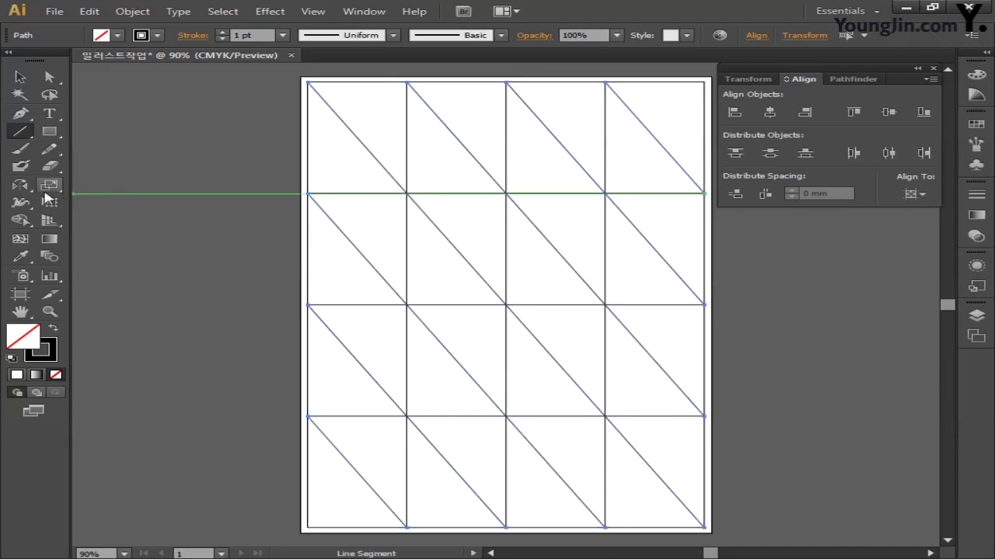
{"action": "left_click", "coordinate": [20, 187]}
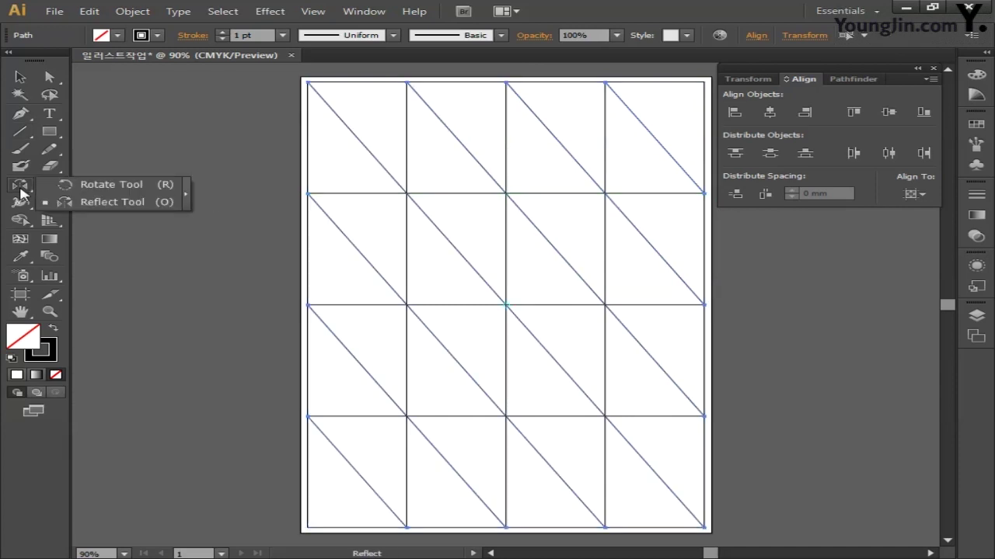
{"action": "left_click", "coordinate": [113, 202]}
{"action": "double_click", "coordinate": [20, 186]}
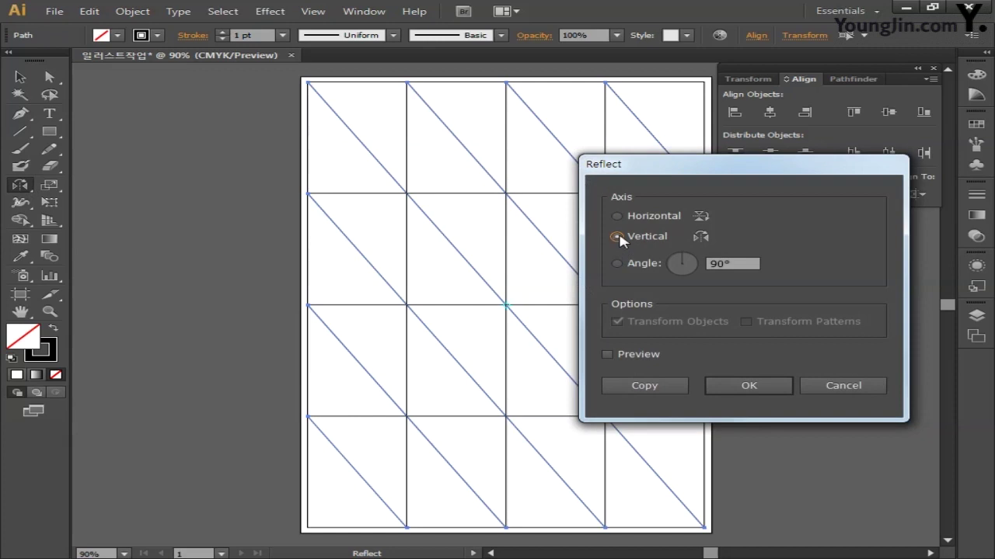
{"action": "left_click", "coordinate": [643, 385]}
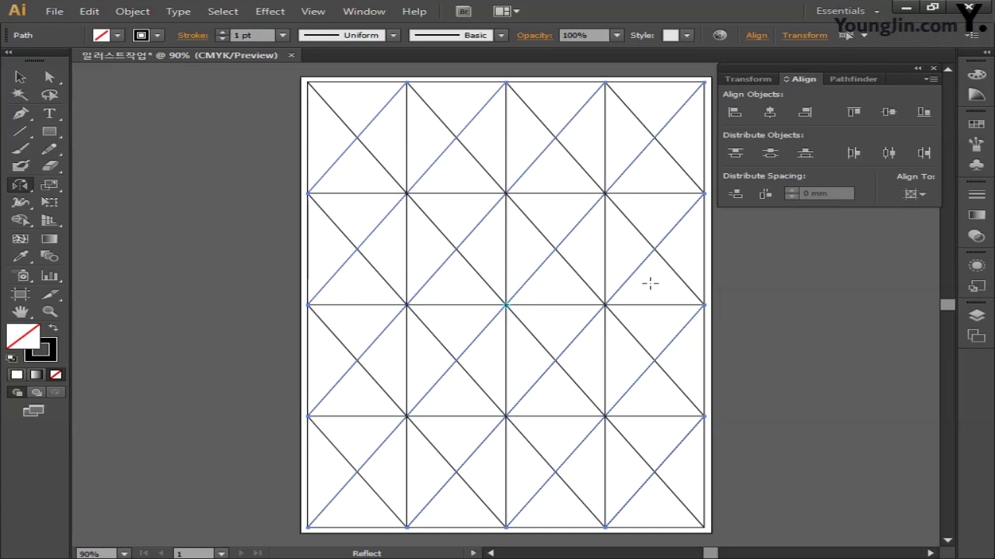
Unlock the grid and set the stroke color of the grid and all diagonals to red FF0000
{"action": "left_click", "coordinate": [132, 11]}
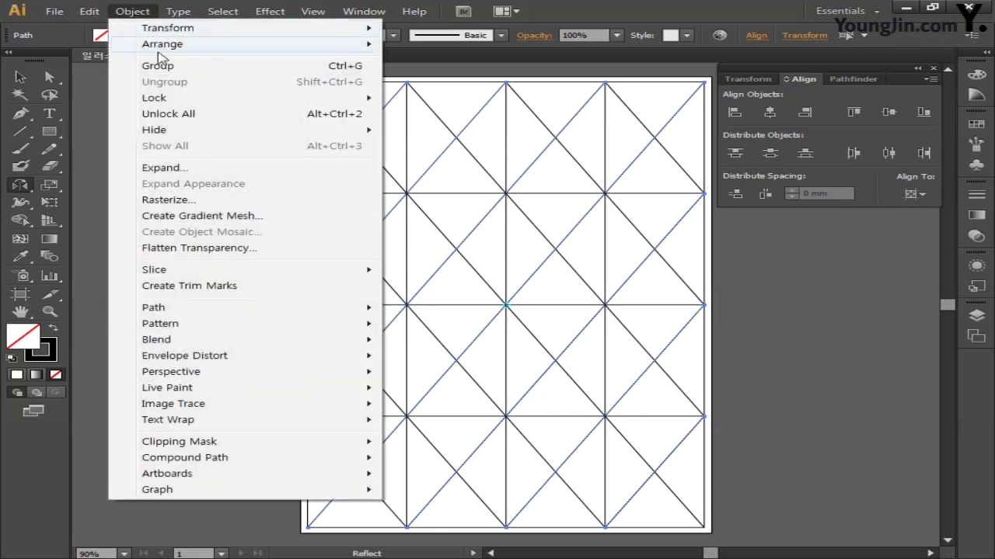
{"action": "left_click", "coordinate": [185, 114]}
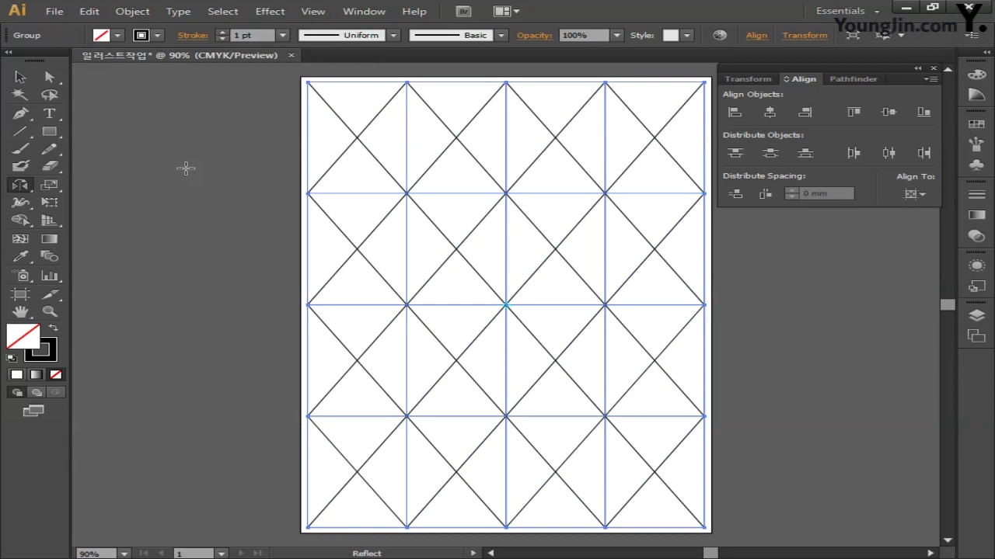
{"action": "key", "text": "ctrl+a"}
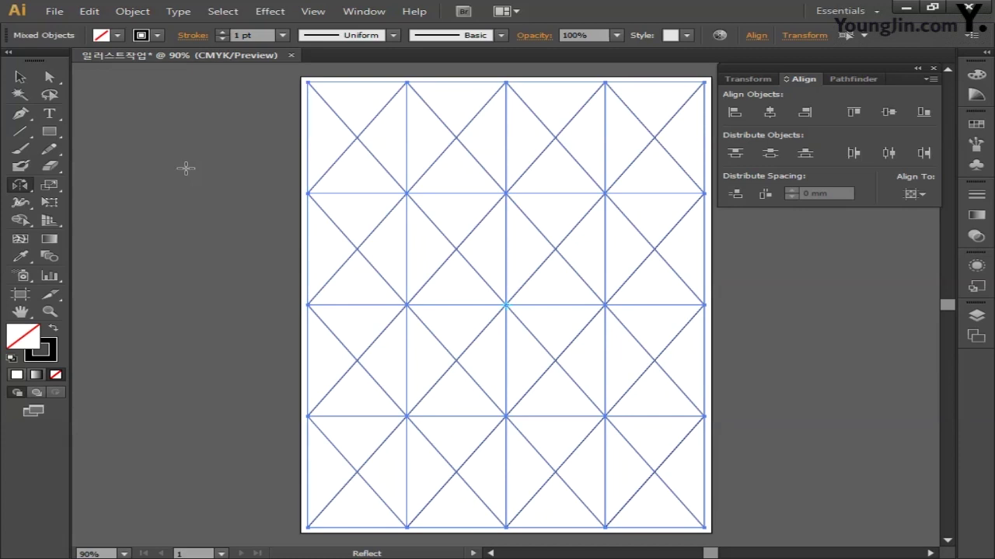
{"action": "double_click", "coordinate": [54, 349]}
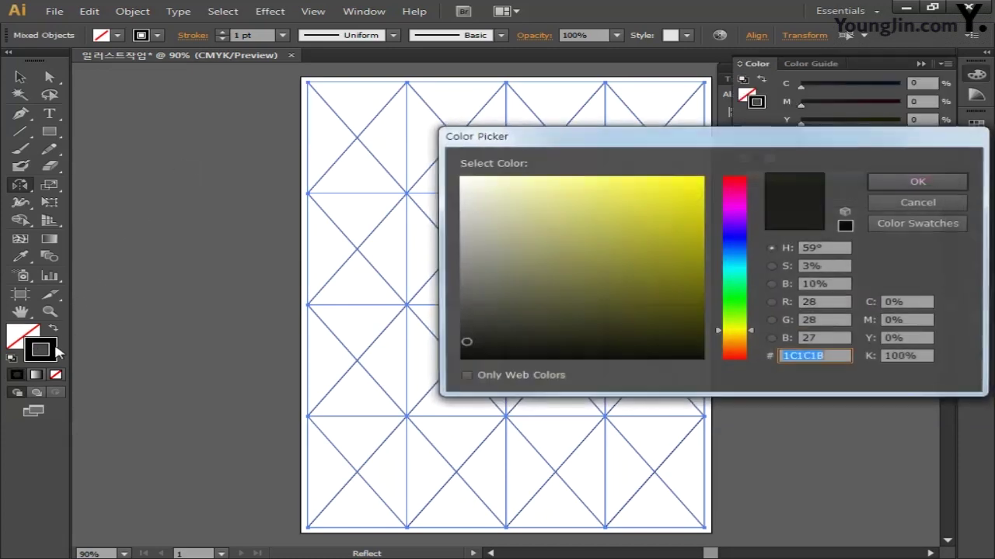
{"action": "left_click_drag", "start_coordinate": [653, 218], "coordinate": [742, 178]}
{"action": "left_click", "coordinate": [905, 180]}
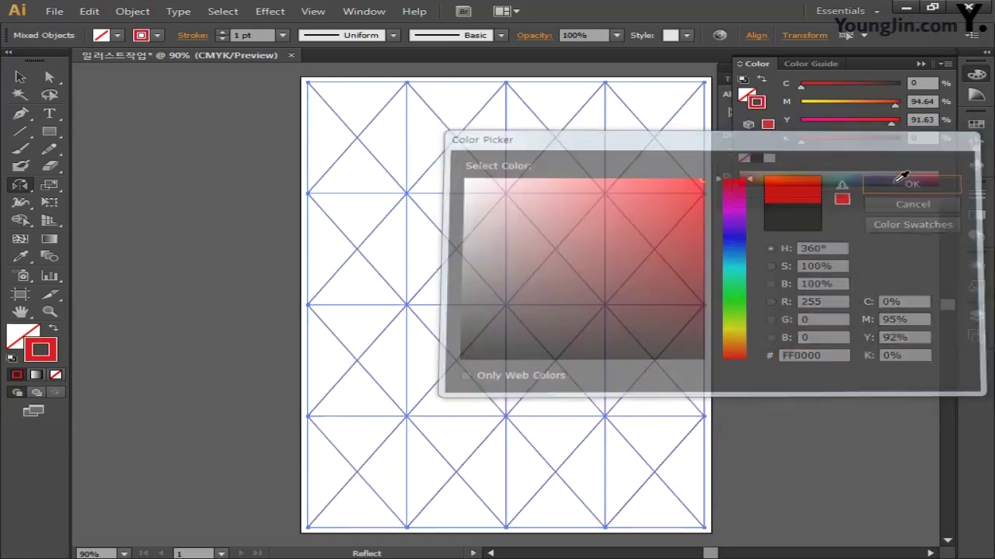
{"action": "left_click", "coordinate": [975, 76]}
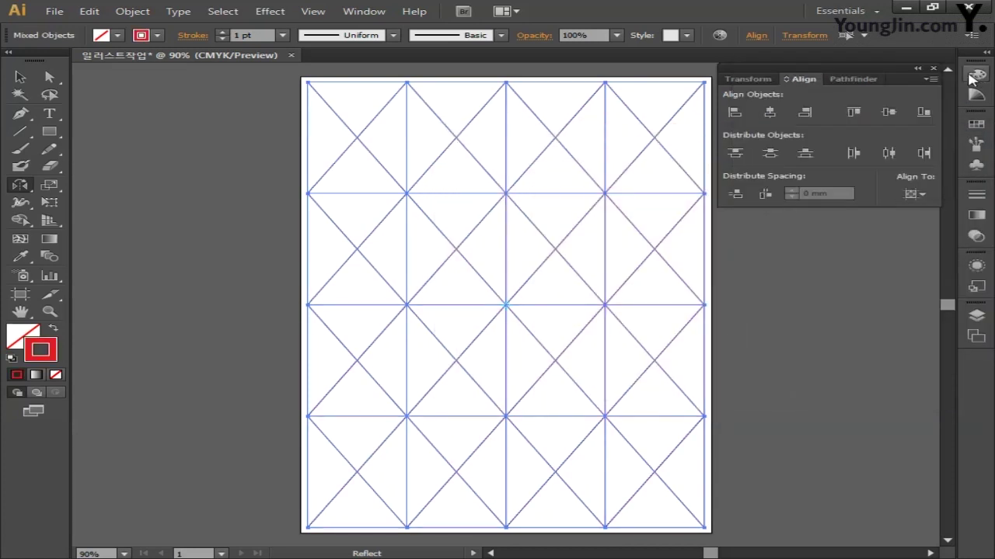
Save the document and rename Layer 1, which holds the grid, as 그리드
{"action": "left_click", "coordinate": [933, 68]}
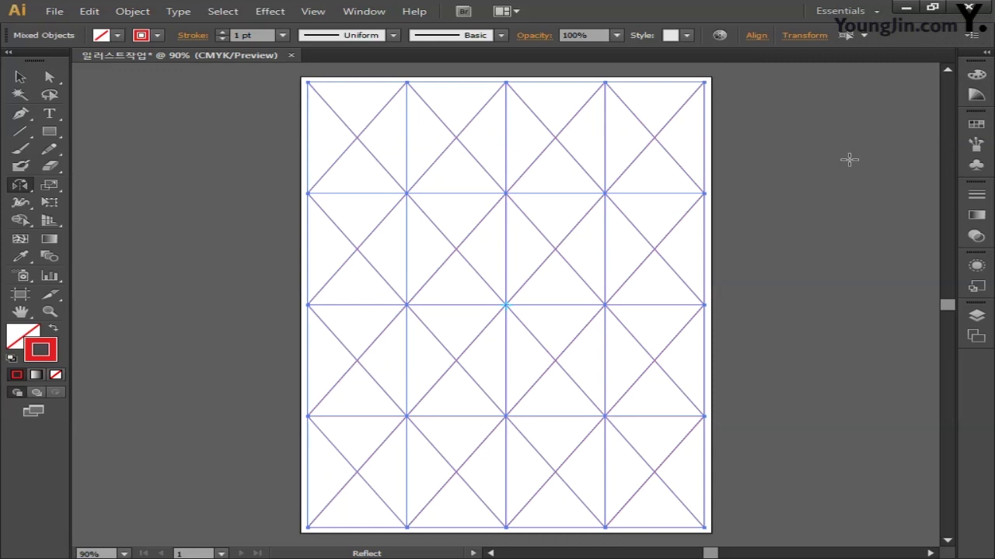
{"action": "key", "text": "ctrl+s"}
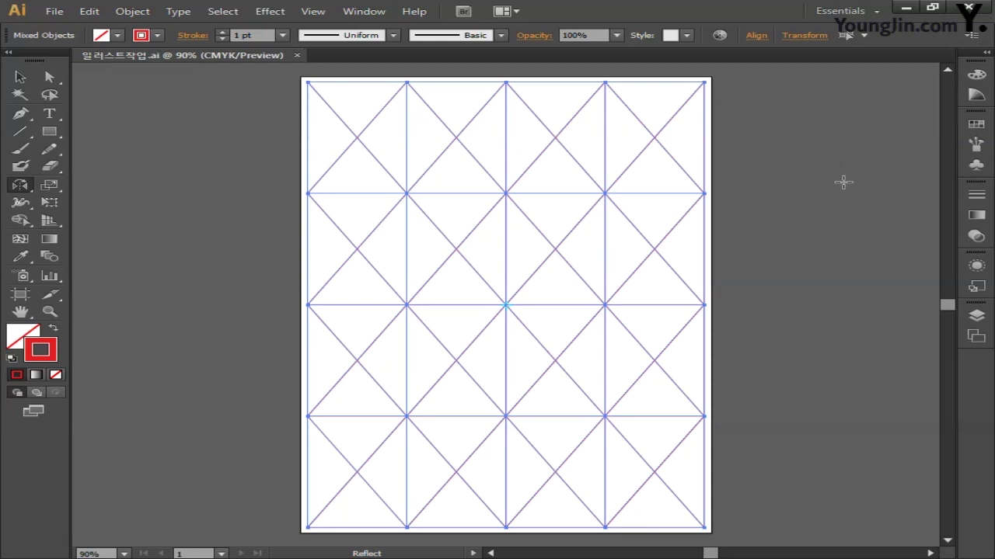
{"action": "left_click", "coordinate": [976, 316]}
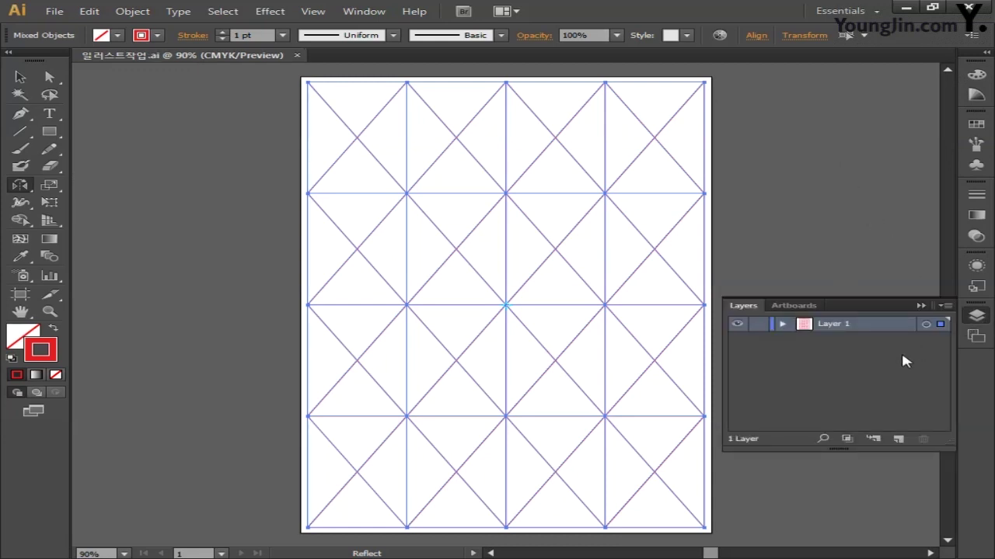
{"action": "double_click", "coordinate": [835, 327]}
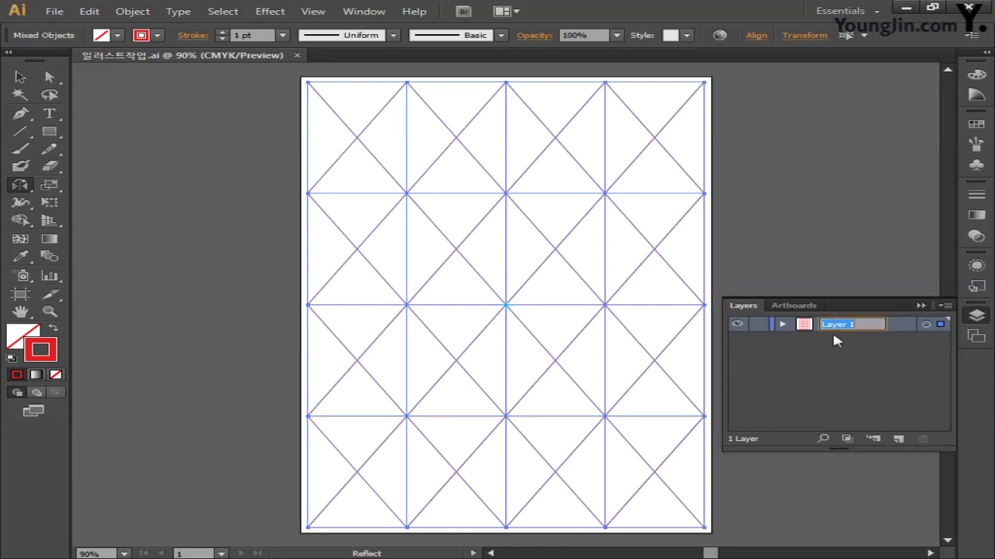
{"action": "type", "text": "그리드"}
{"action": "key", "text": "Return"}
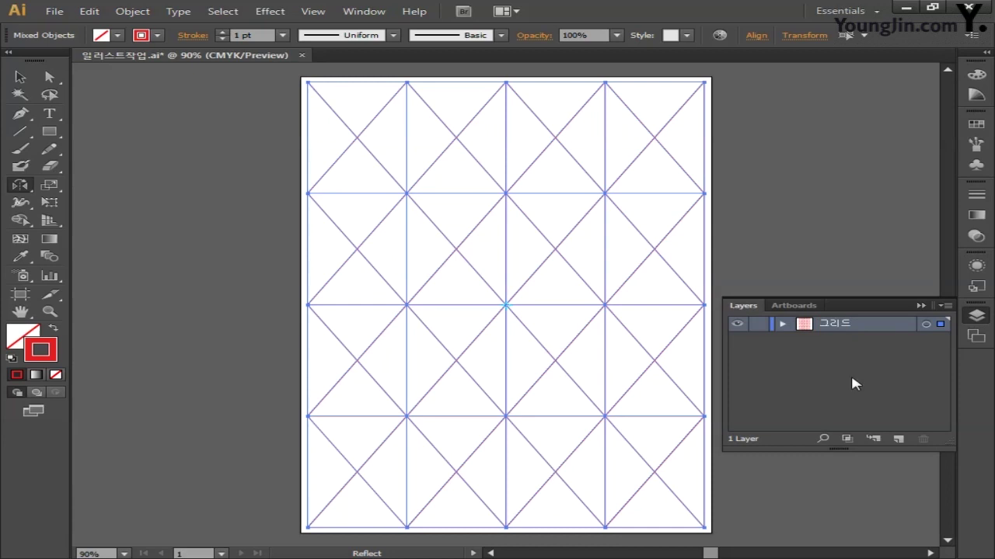
Add a new layer above the grid layer and name it 도형
{"action": "left_click", "coordinate": [896, 439]}
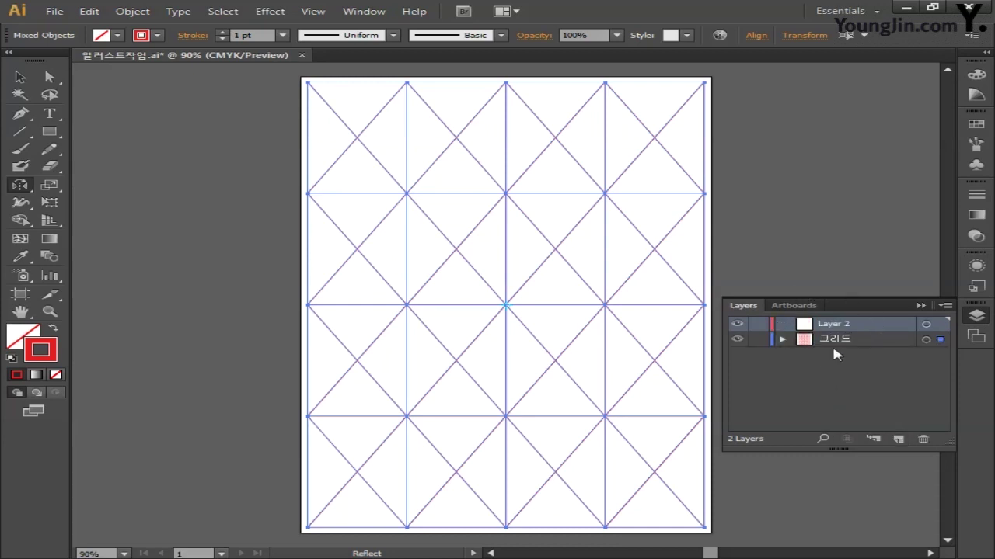
{"action": "double_click", "coordinate": [839, 325]}
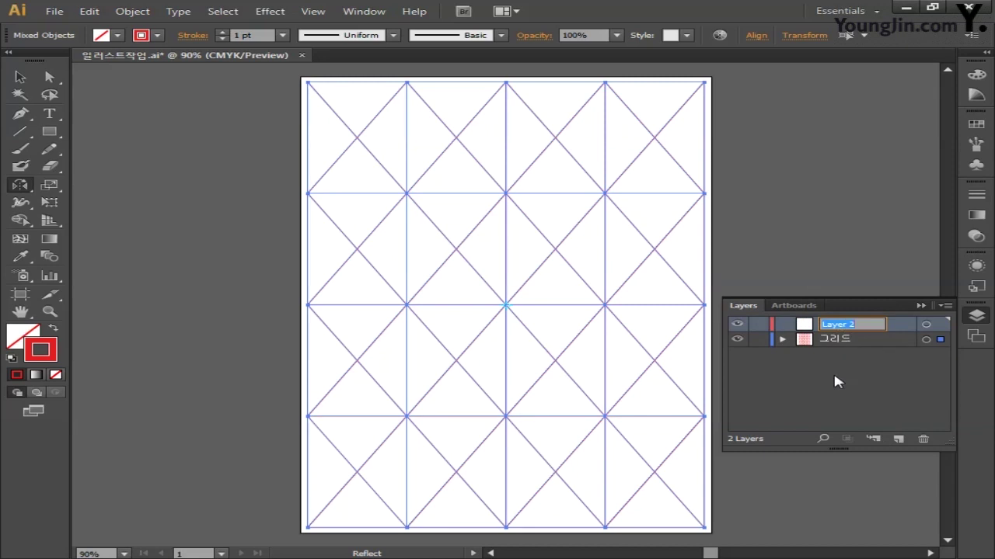
{"action": "type", "text": "도형"}
{"action": "key", "text": "Return"}
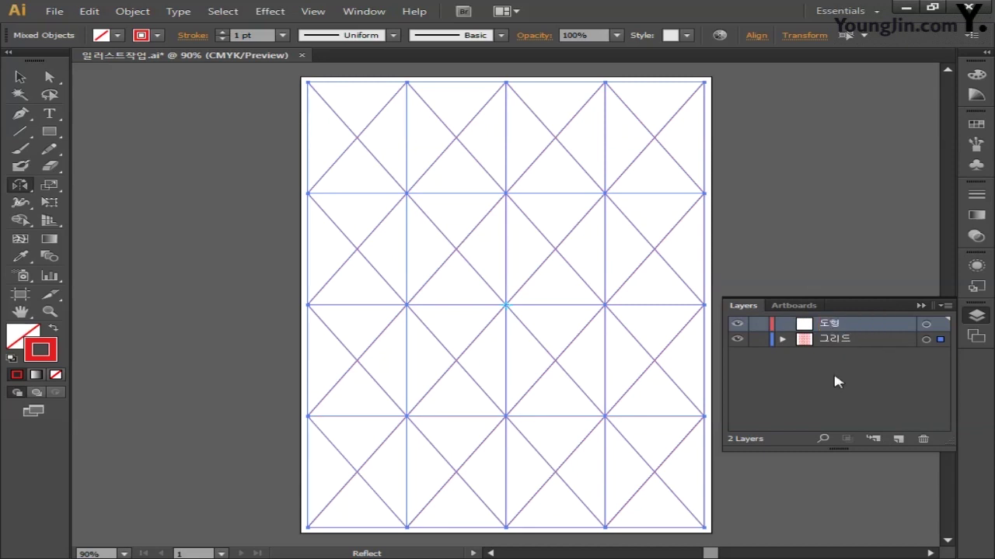
{"action": "left_click", "coordinate": [975, 317]}
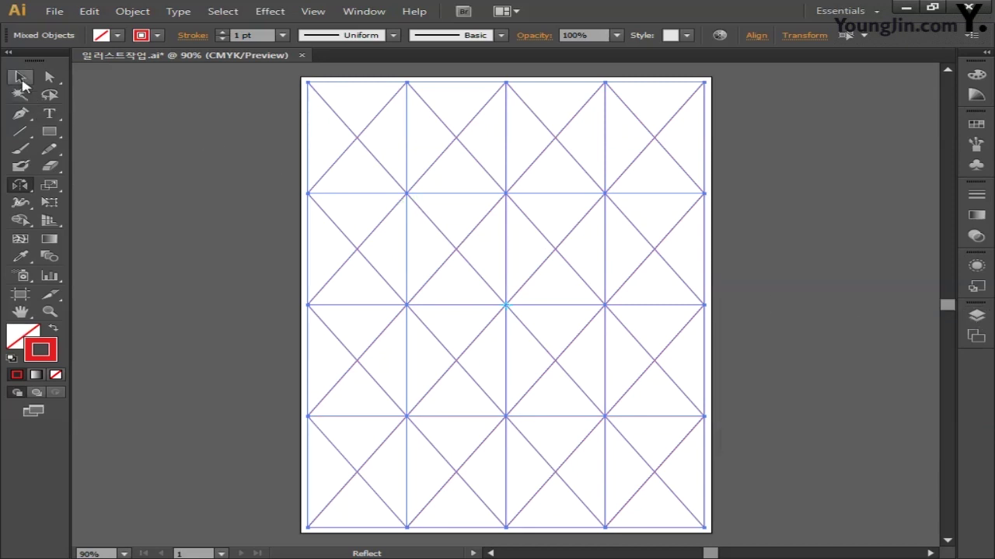
Deselect the grid artwork and switch the document view to Overprint Preview
{"action": "left_click", "coordinate": [180, 201]}
{"action": "left_click", "coordinate": [22, 313]}
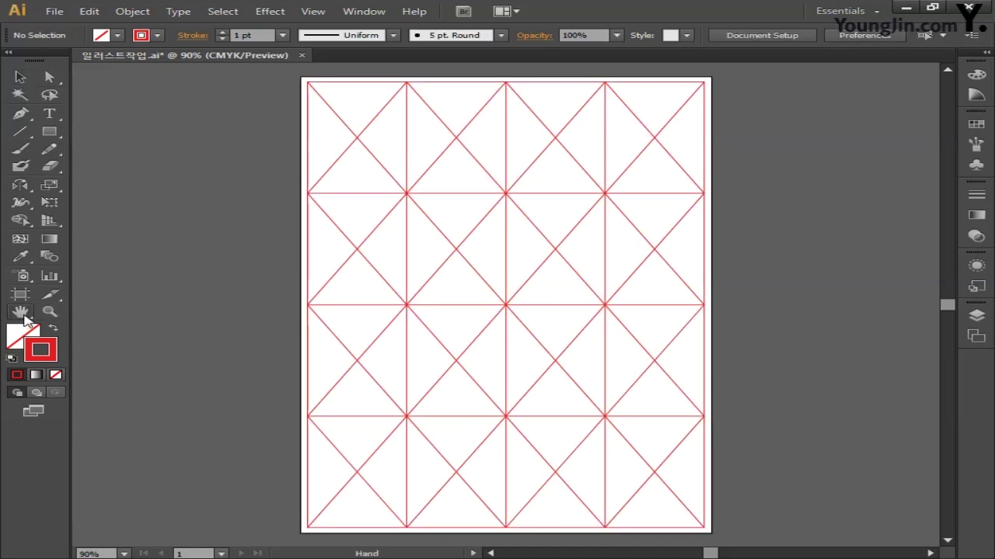
{"action": "left_click_drag", "start_coordinate": [162, 297], "coordinate": [427, 298]}
{"action": "left_click_drag", "start_coordinate": [245, 302], "coordinate": [504, 295]}
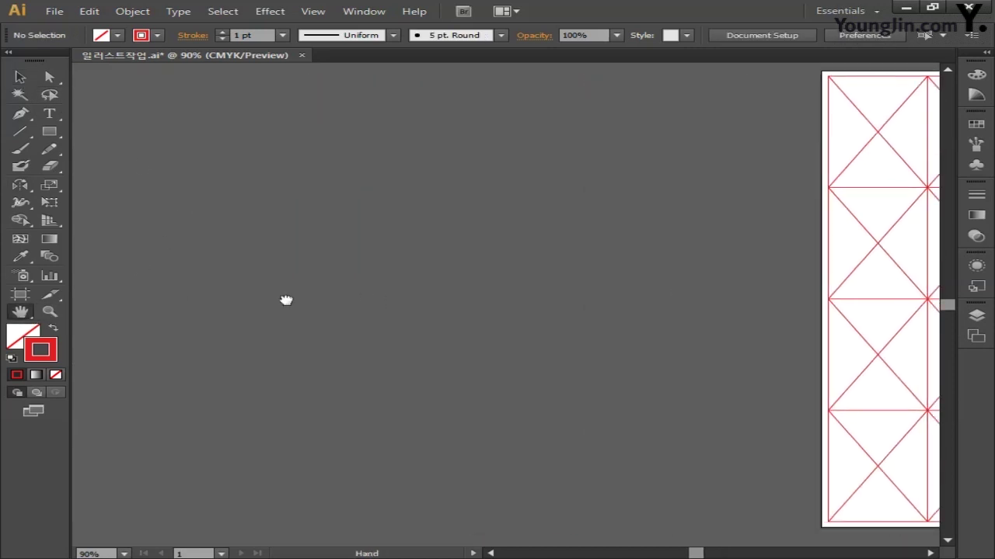
{"action": "left_click_drag", "start_coordinate": [286, 300], "coordinate": [456, 301]}
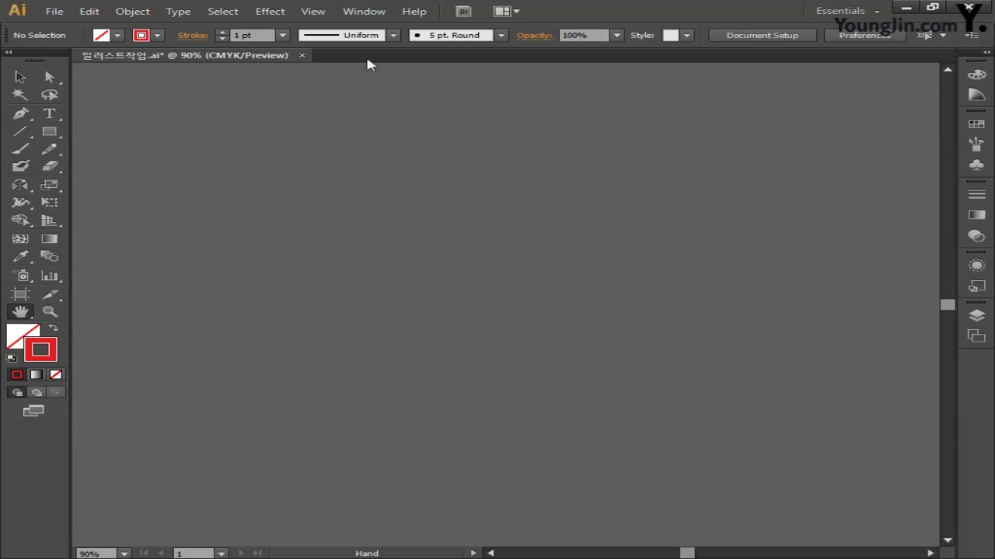
{"action": "left_click", "coordinate": [313, 12]}
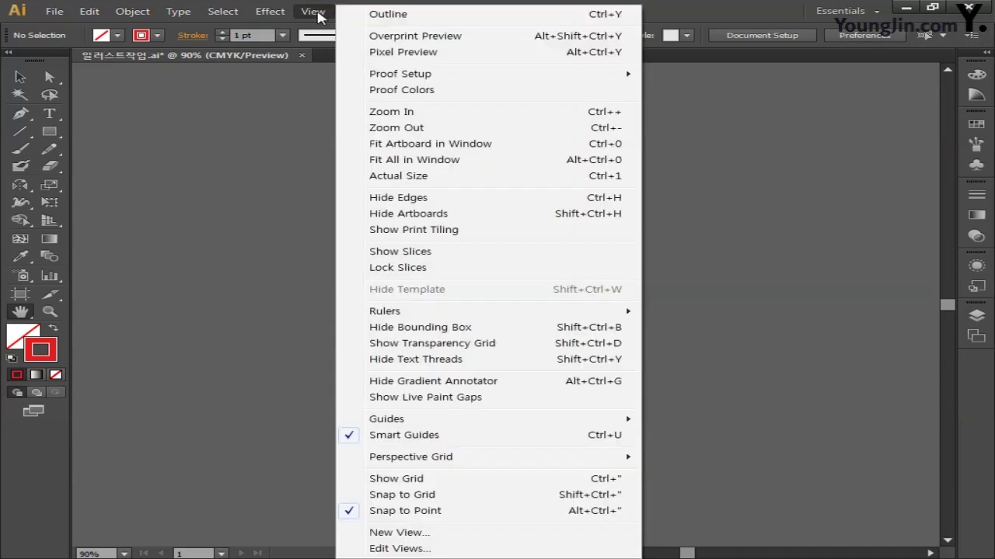
{"action": "left_click", "coordinate": [386, 36]}
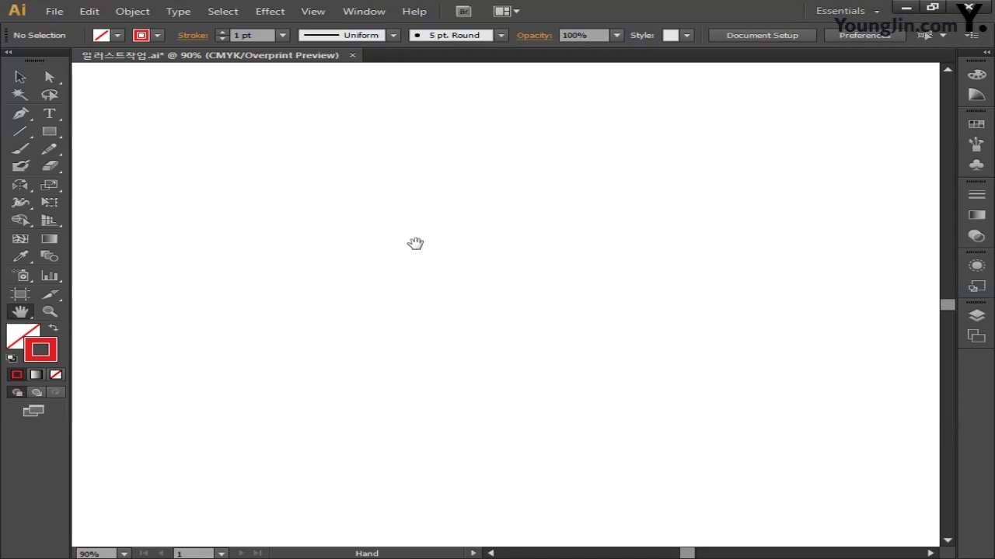
Create a 100 × 100 mm circle with the Ellipse tool in the empty area beside the artboard
{"action": "left_click", "coordinate": [52, 134]}
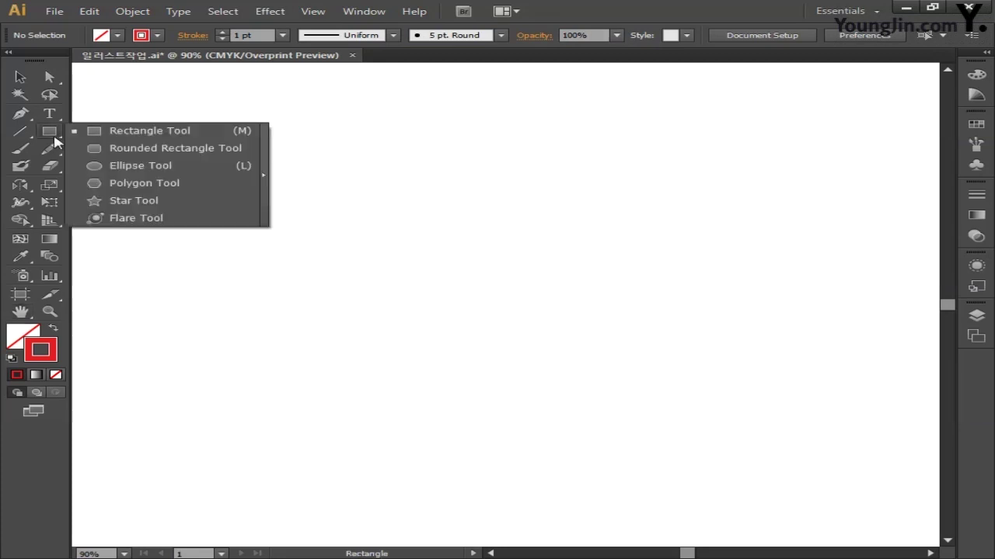
{"action": "left_click", "coordinate": [94, 167]}
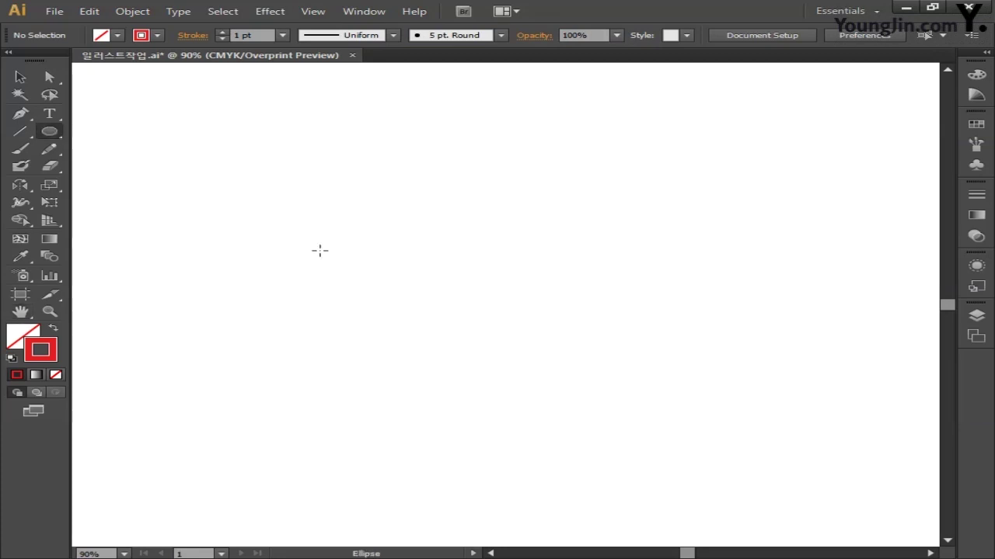
{"action": "left_click", "coordinate": [473, 284]}
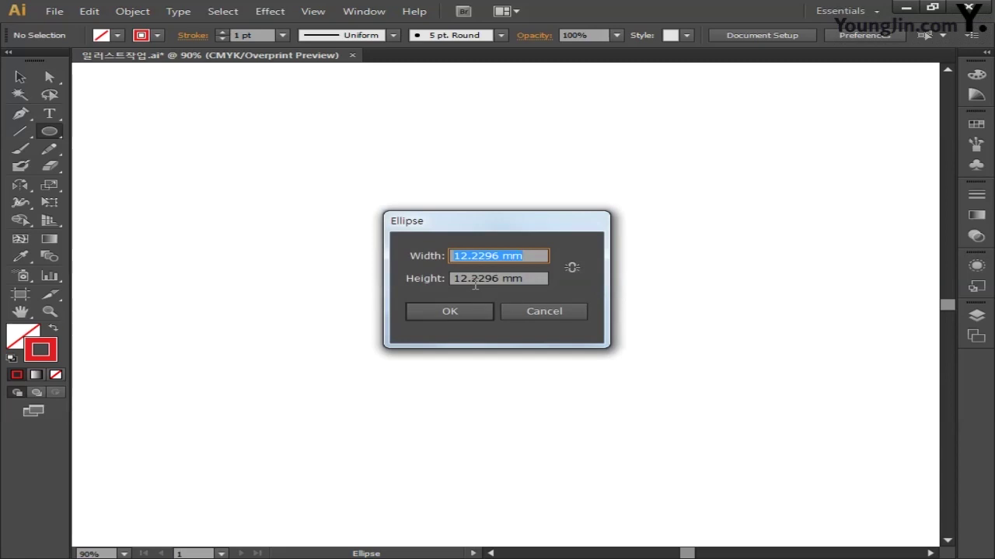
{"action": "type", "text": "10"}
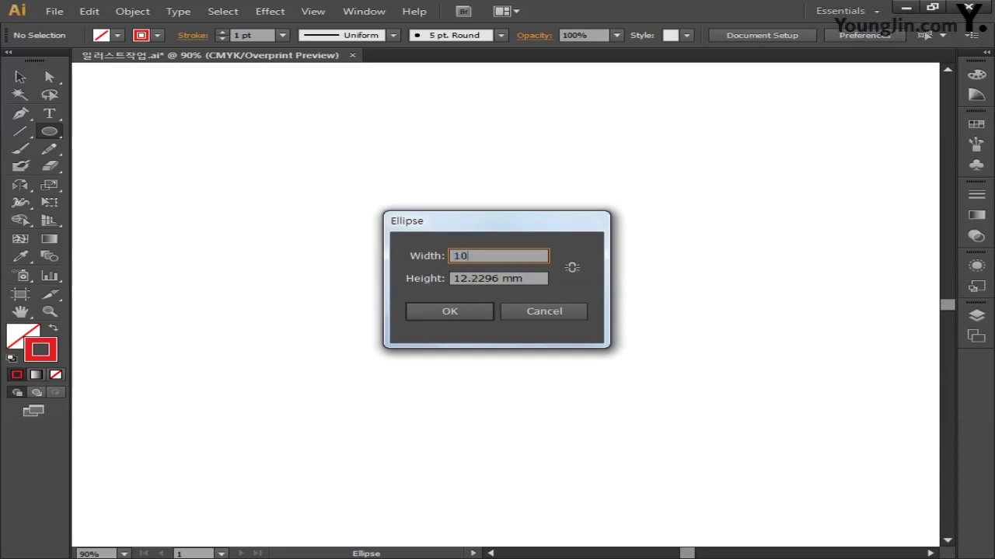
{"action": "type", "text": "0"}
{"action": "key", "text": "Tab"}
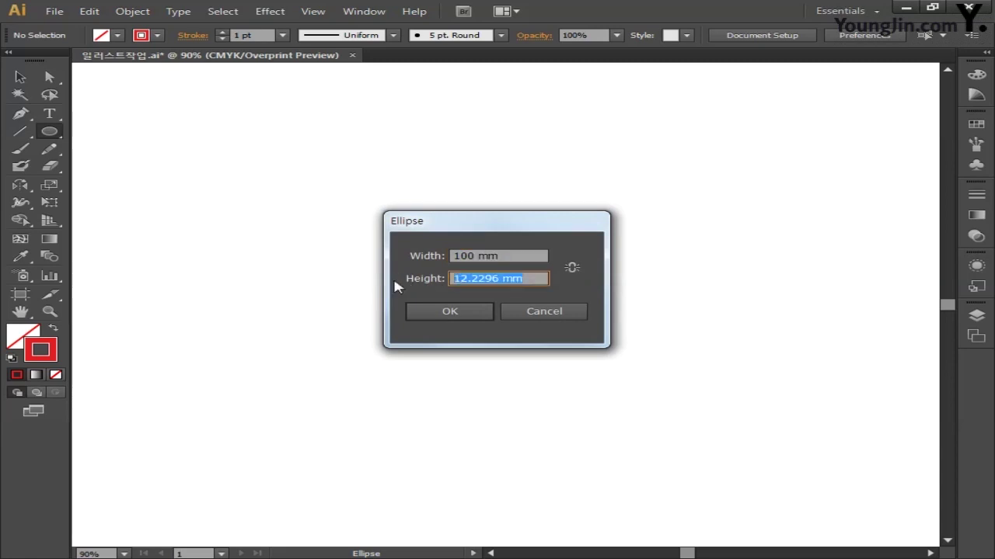
{"action": "type", "text": "100"}
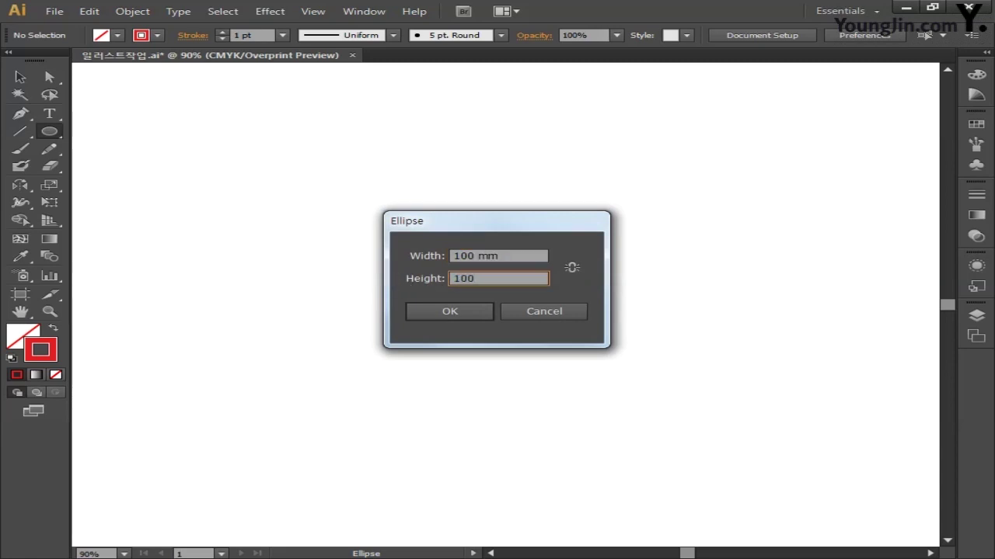
{"action": "left_click", "coordinate": [447, 311]}
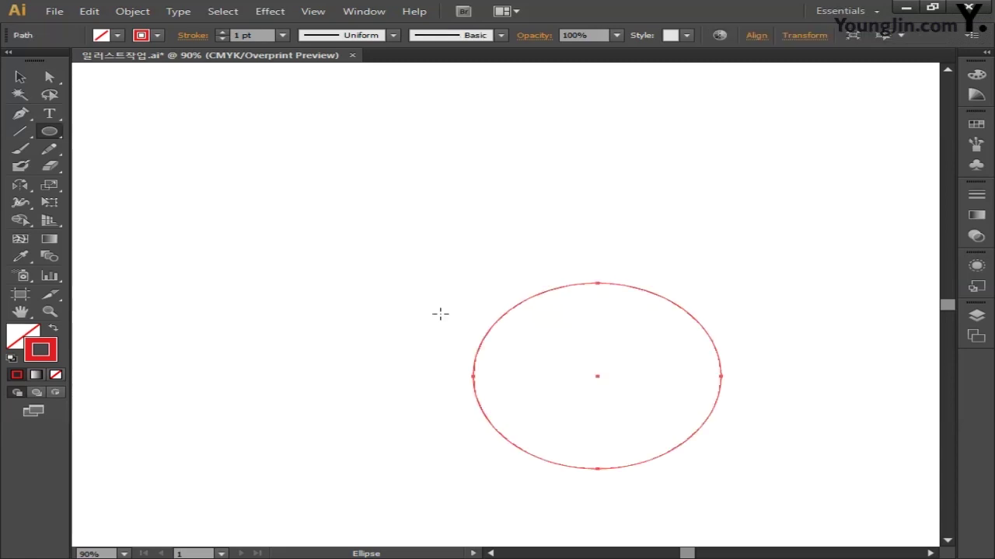
Draw a vertical line segment centered on the circle's center and extending past its upper and lower edges
{"action": "left_click_drag", "start_coordinate": [440, 314], "coordinate": [352, 223]}
{"action": "key", "text": "ctrl+equal"}
{"action": "key", "text": "ctrl+equal"}
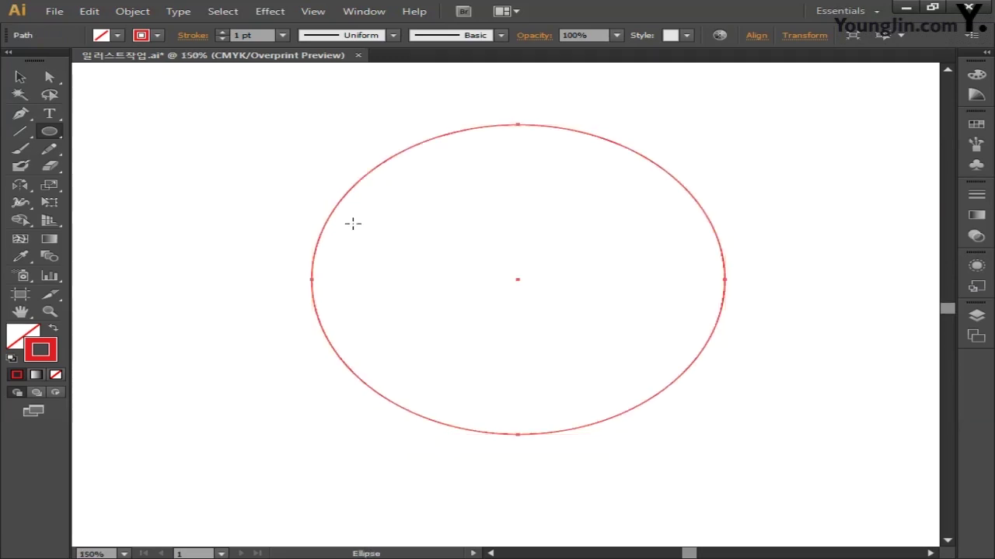
{"action": "left_click_drag", "start_coordinate": [268, 212], "coordinate": [274, 236]}
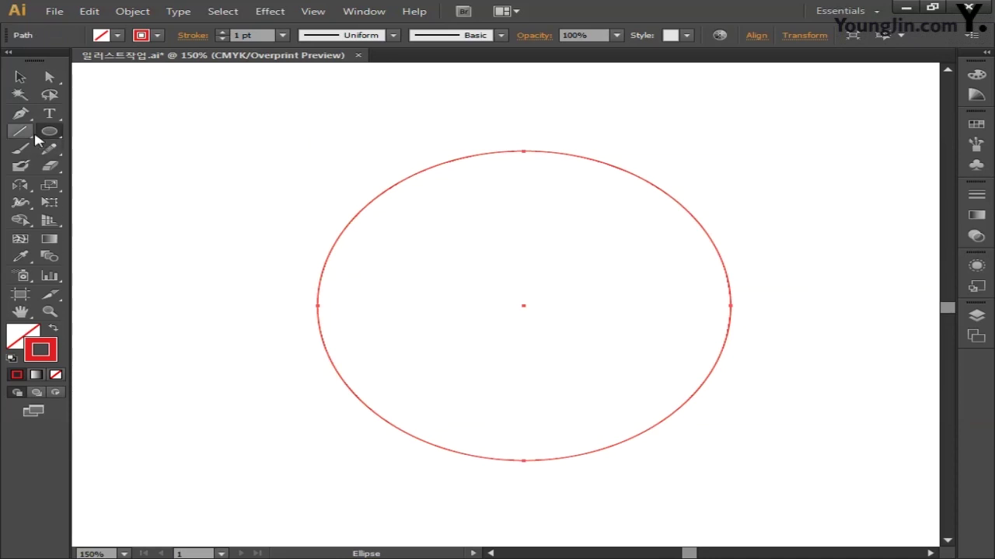
{"action": "key", "text": "backslash"}
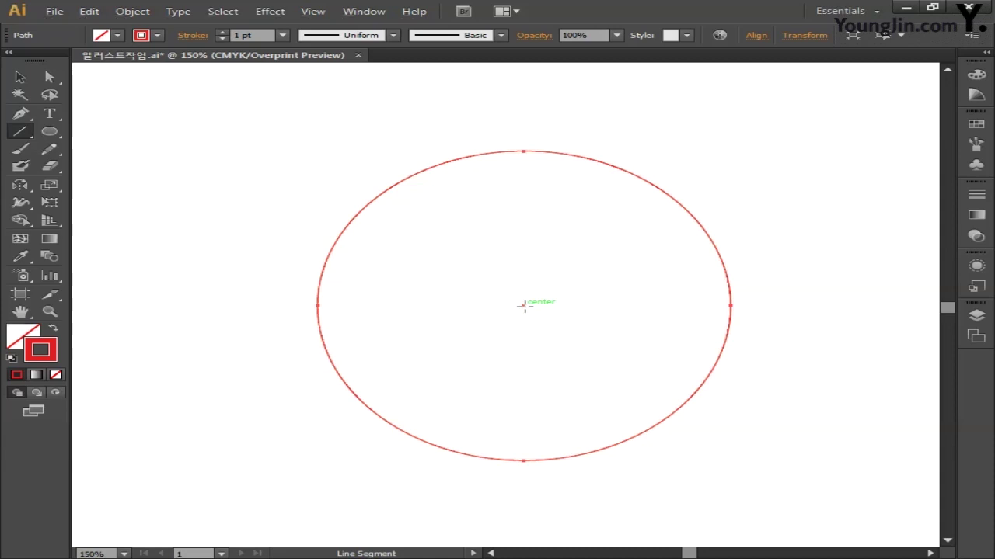
{"action": "left_click_drag", "start_coordinate": [525, 306], "coordinate": [536, 105]}
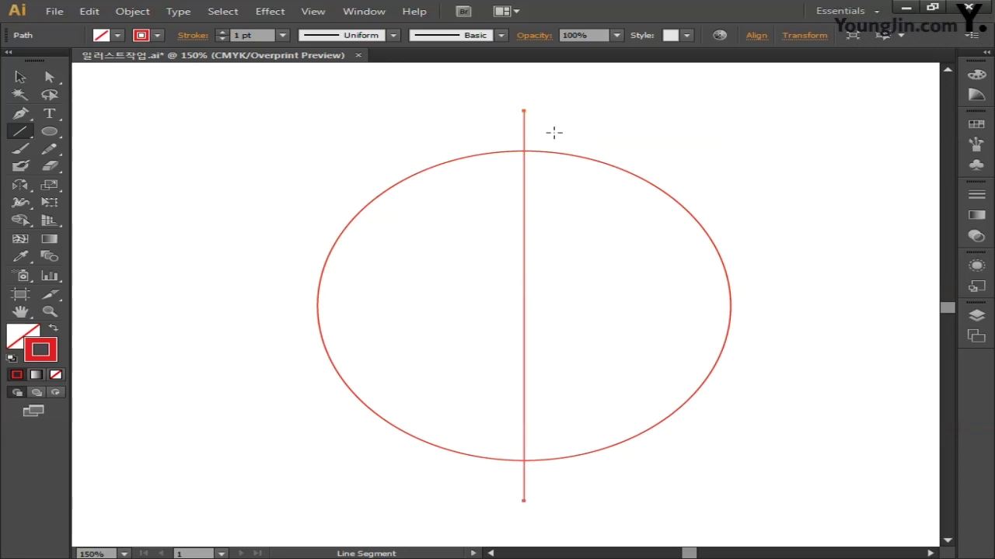
Rotate a copy of the vertical line by 120° about its center, and repeat the transformation once for a third line
{"action": "left_click_drag", "start_coordinate": [21, 190], "coordinate": [120, 190]}
{"action": "double_click", "coordinate": [20, 185]}
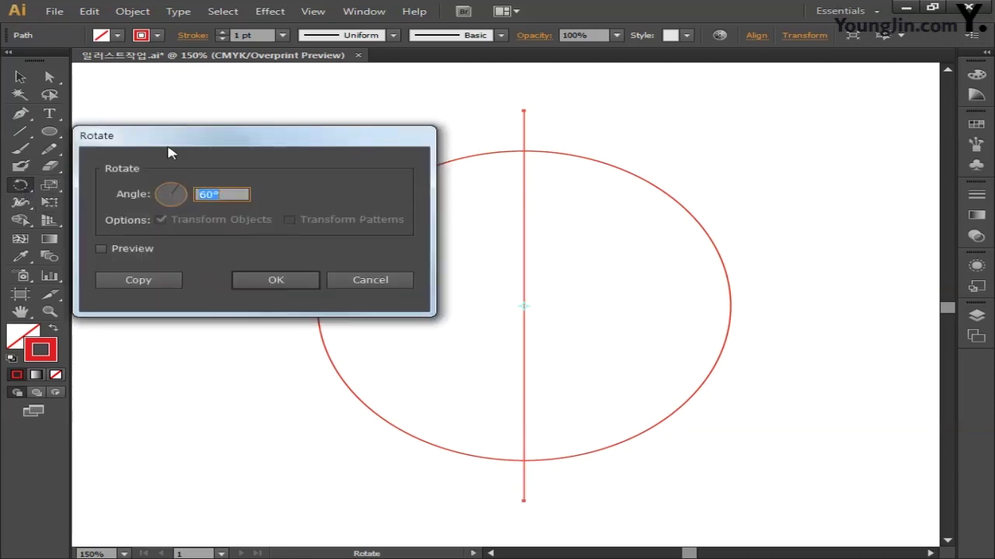
{"action": "type", "text": "120"}
{"action": "left_click", "coordinate": [153, 282]}
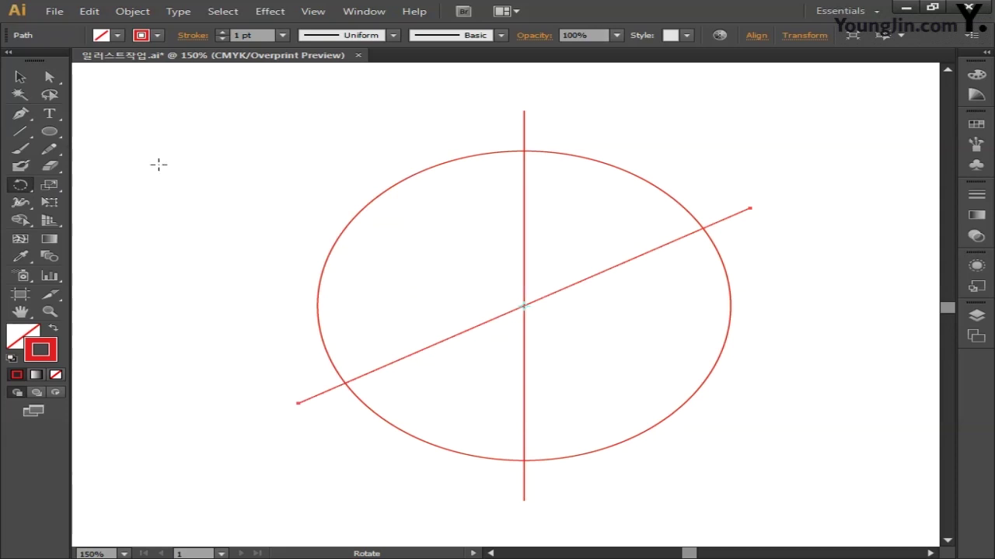
{"action": "left_click", "coordinate": [142, 16]}
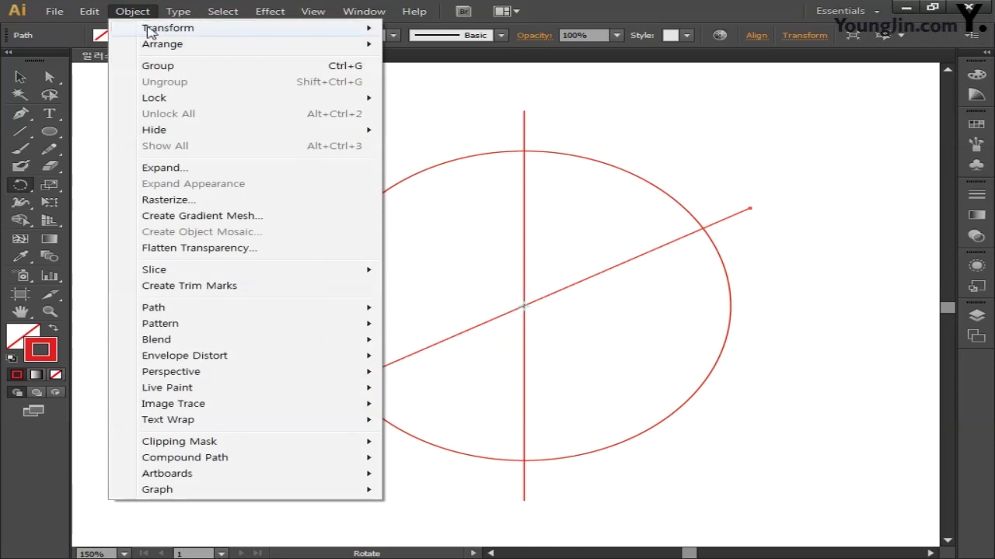
{"action": "mouse_move", "coordinate": [148, 29]}
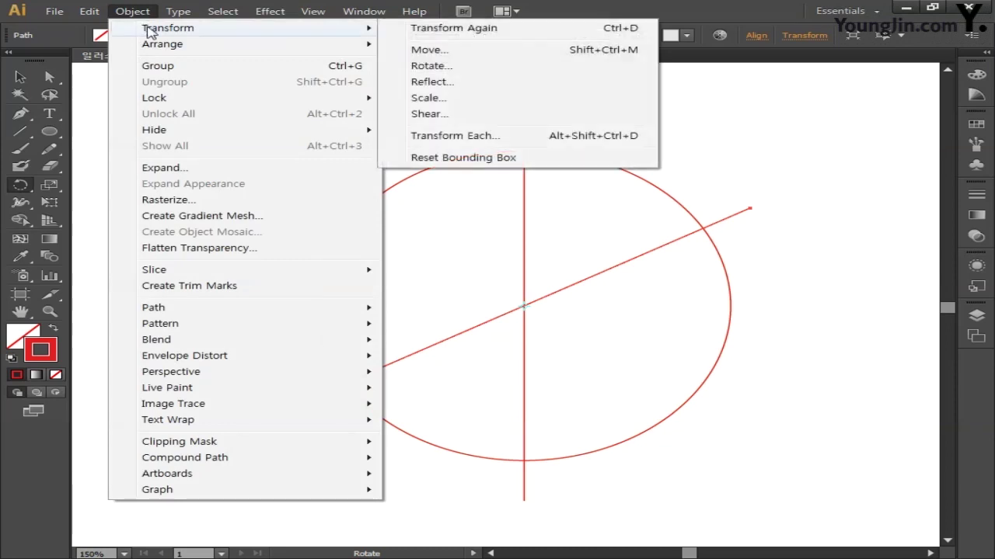
{"action": "left_click", "coordinate": [440, 32]}
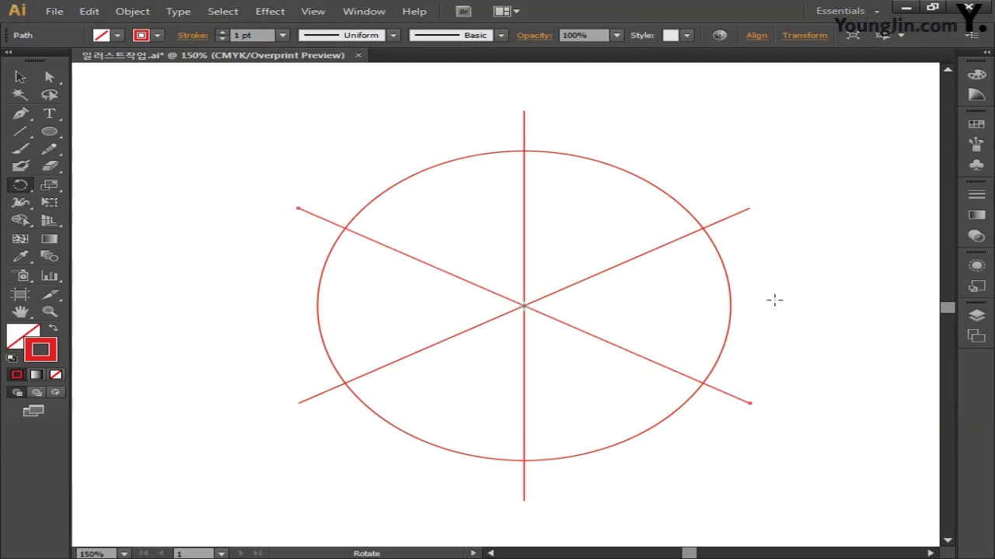
Select the circle together with its three crossing lines and set alignment relative to the selection
{"action": "left_click", "coordinate": [20, 77]}
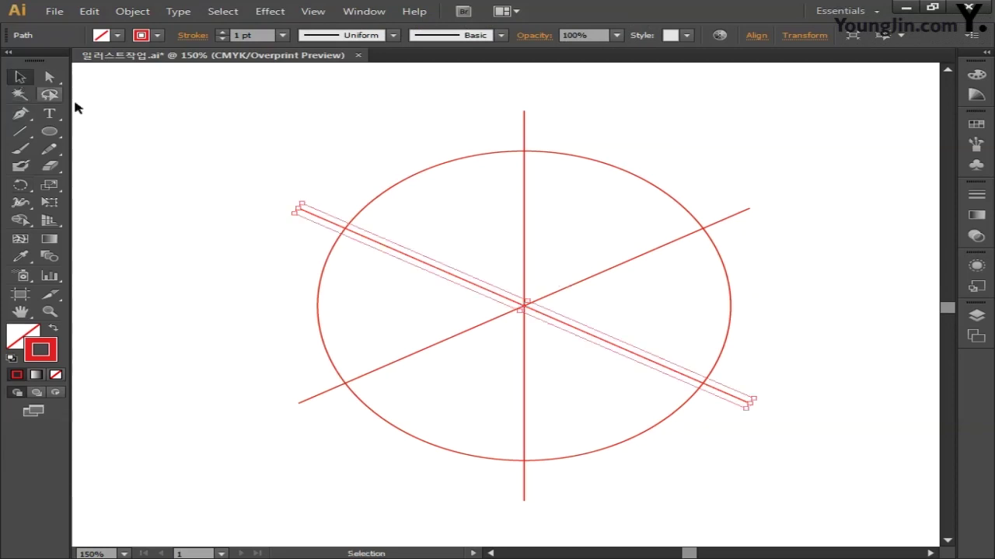
{"action": "left_click", "coordinate": [296, 158]}
{"action": "left_click_drag", "start_coordinate": [274, 131], "coordinate": [814, 491]}
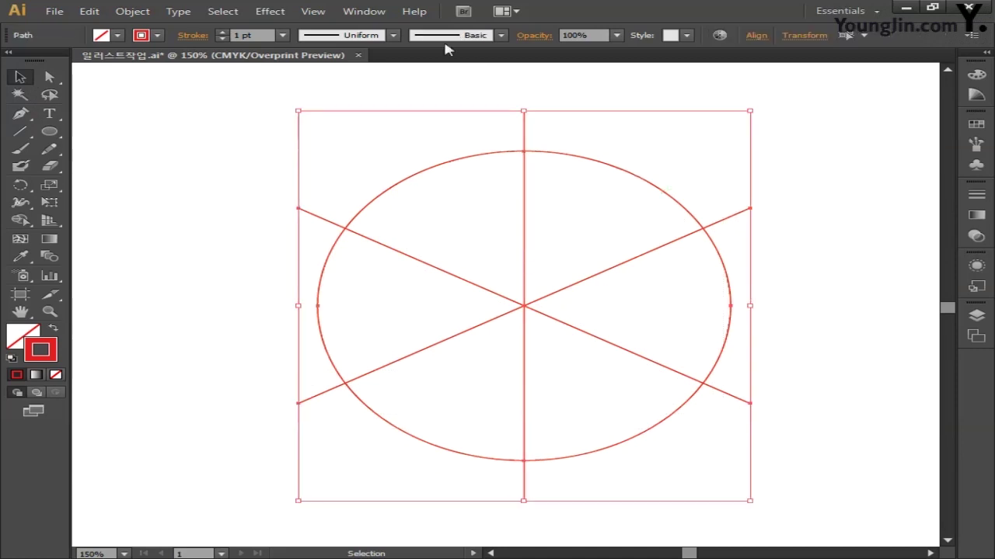
{"action": "left_click", "coordinate": [364, 10]}
{"action": "left_click", "coordinate": [443, 169]}
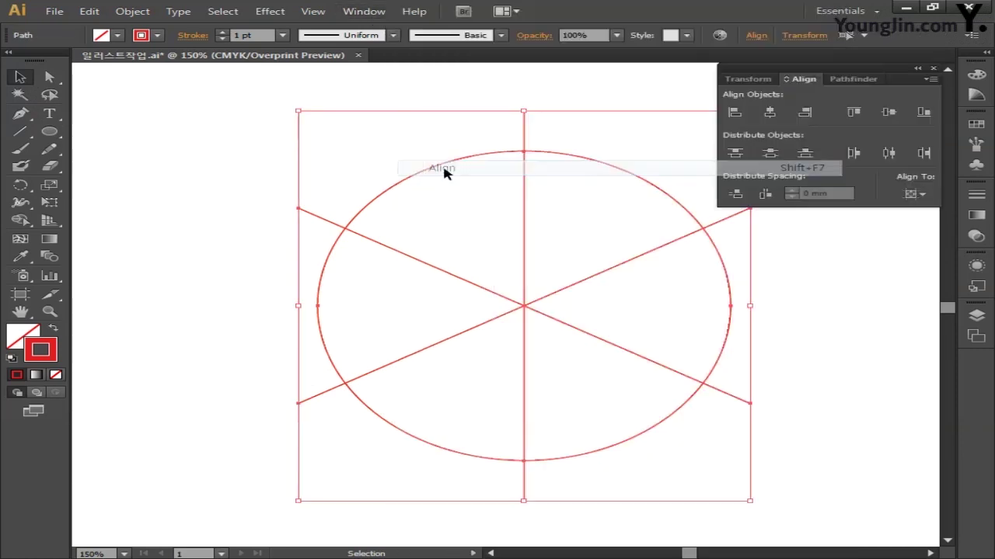
{"action": "left_click", "coordinate": [915, 195]}
{"action": "left_click", "coordinate": [825, 210]}
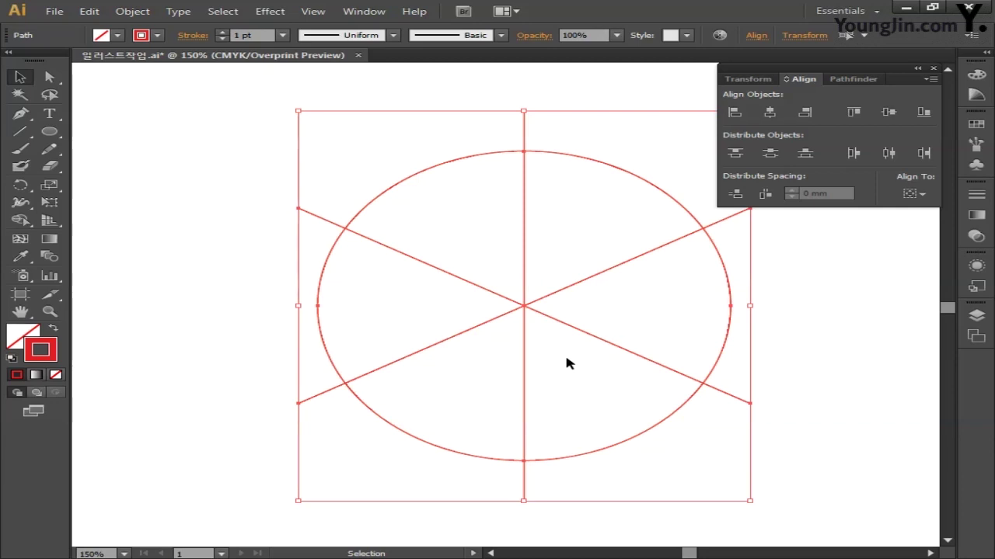
Divide the selected circle along its crossing lines with Pathfinder Divide and ungroup the resulting pieces
{"action": "left_click", "coordinate": [850, 81]}
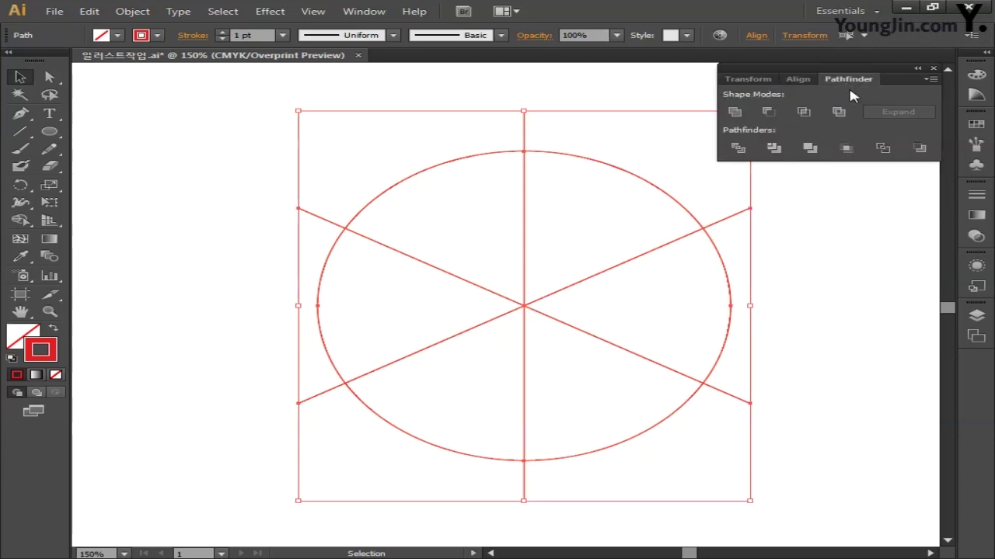
{"action": "left_click", "coordinate": [738, 148]}
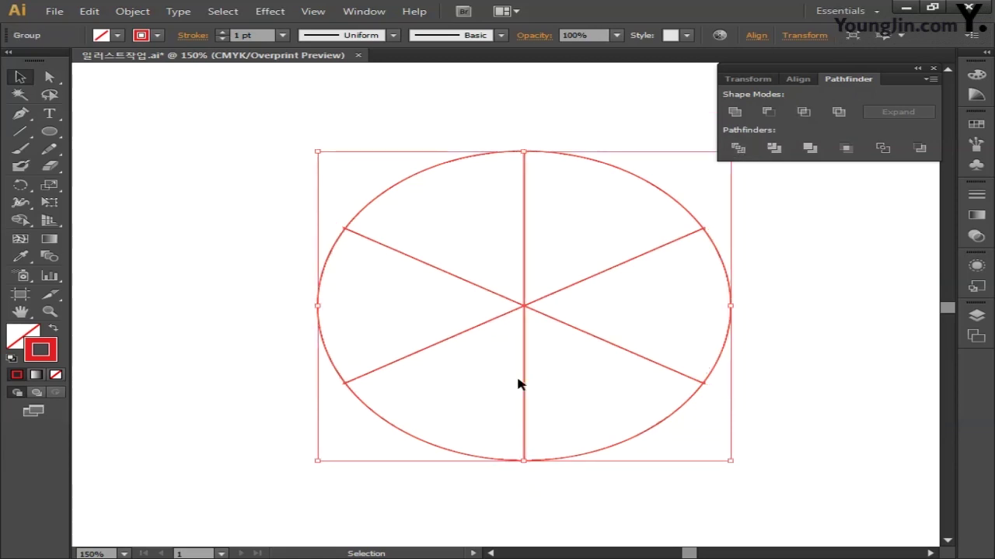
{"action": "right_click", "coordinate": [525, 262]}
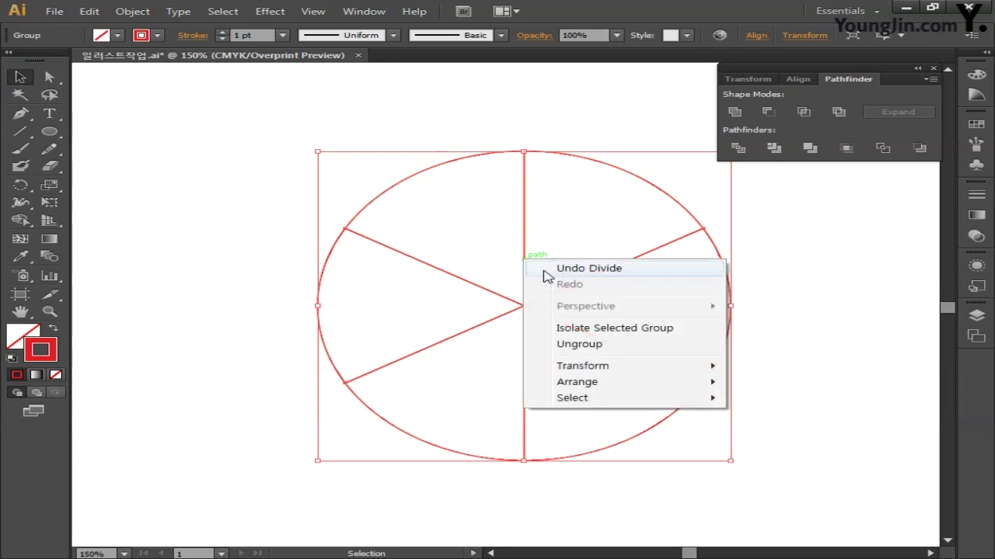
{"action": "left_click", "coordinate": [563, 346]}
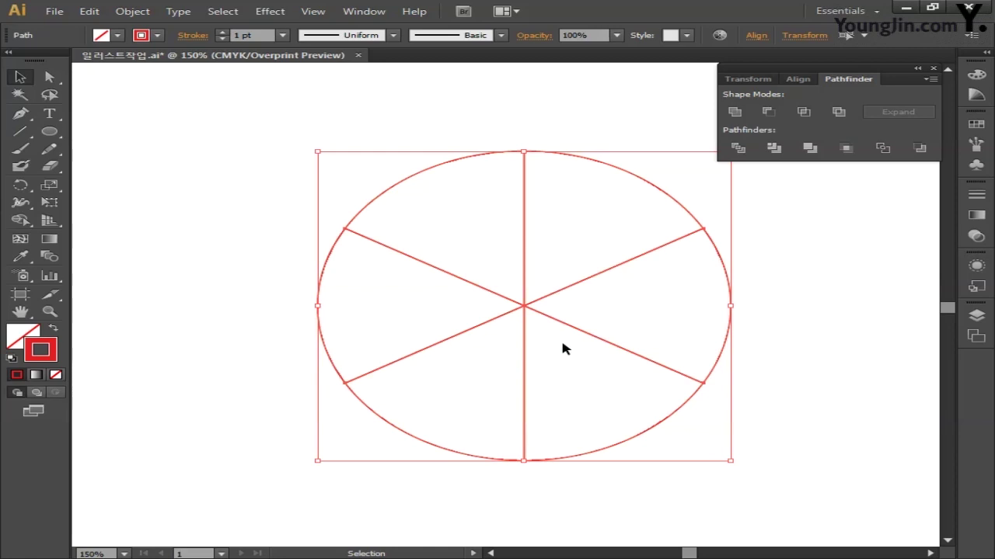
Unite the circle's six wedges in adjacent pairs, the upper, lower-left and lower-right ones, into three sectors, and clear the selection
{"action": "left_click_drag", "start_coordinate": [445, 109], "coordinate": [575, 205]}
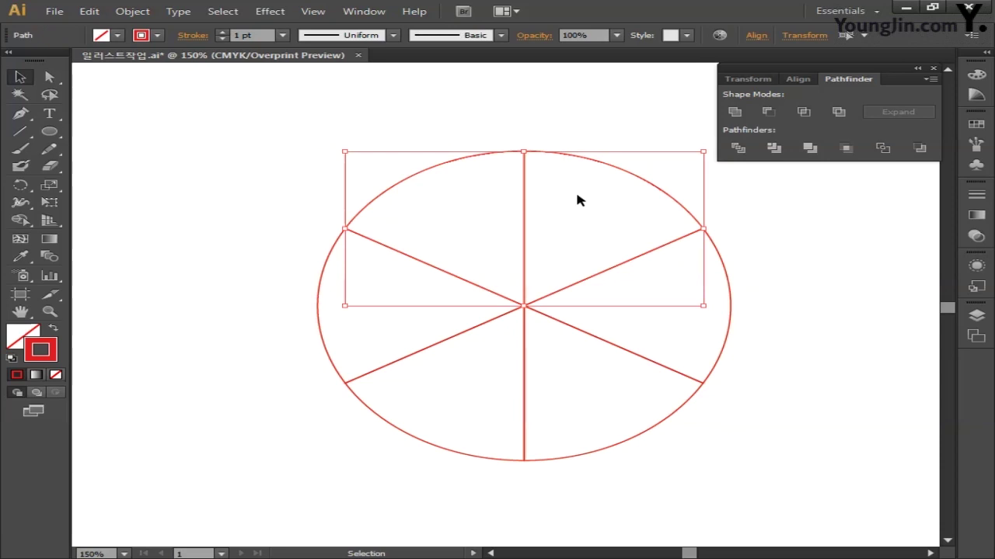
{"action": "left_click", "coordinate": [735, 112]}
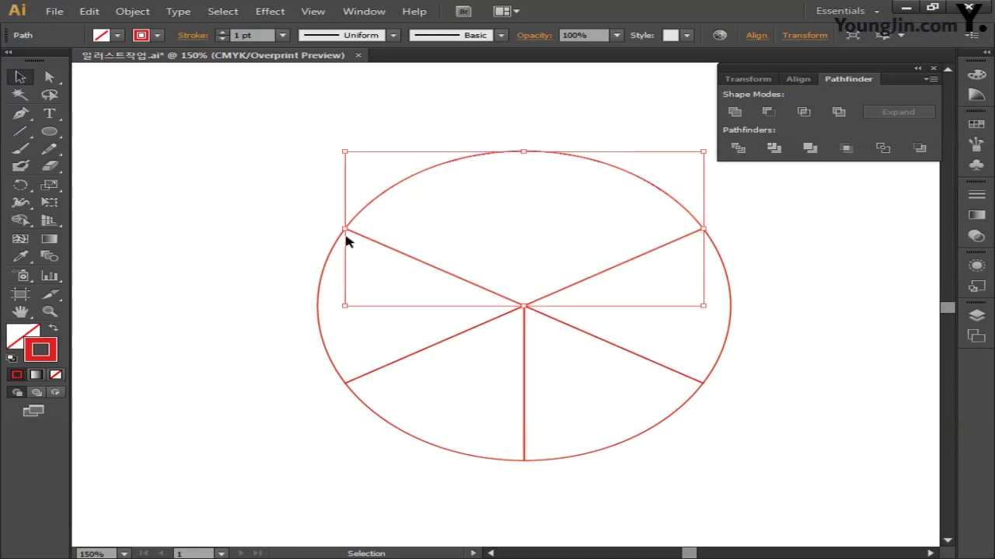
{"action": "left_click", "coordinate": [367, 125]}
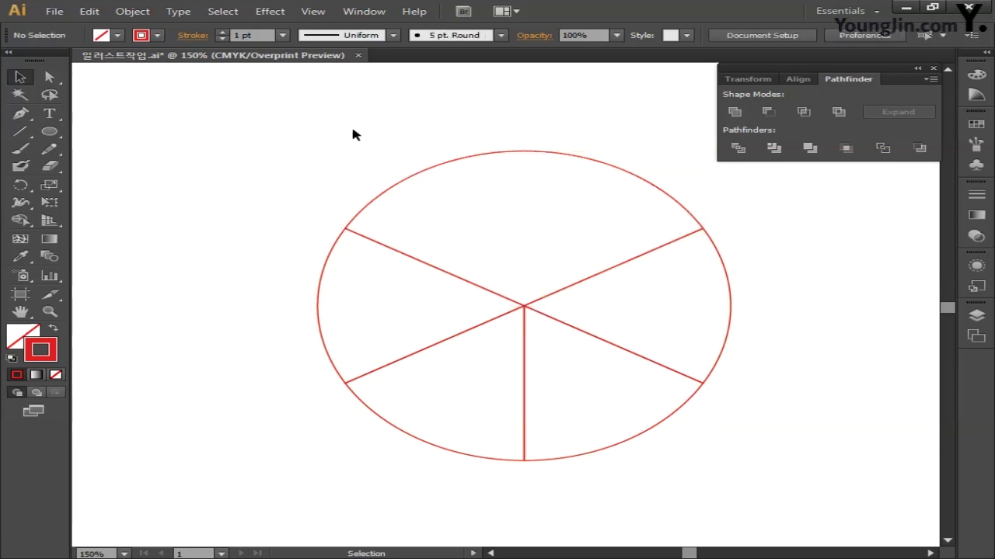
{"action": "left_click_drag", "start_coordinate": [238, 318], "coordinate": [410, 433]}
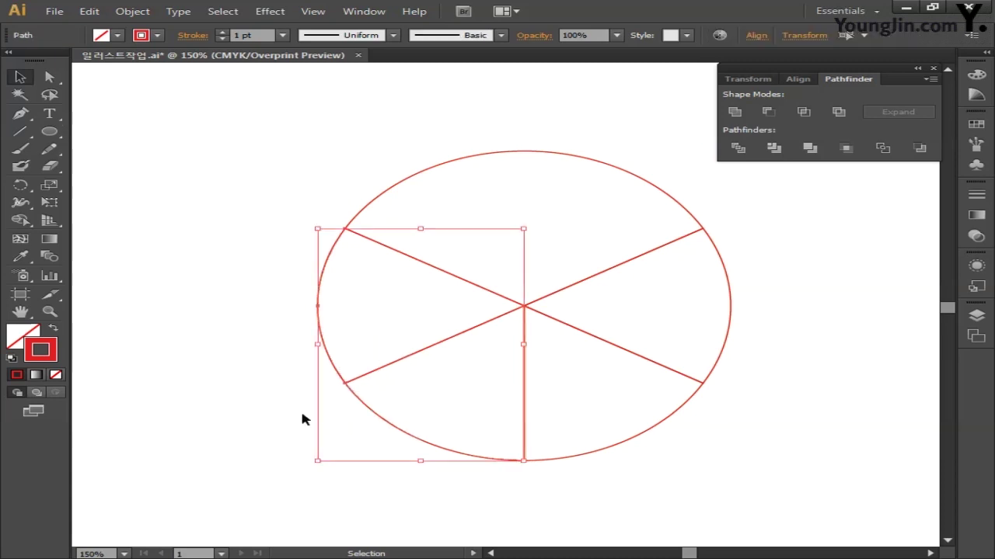
{"action": "left_click", "coordinate": [733, 112]}
{"action": "left_click_drag", "start_coordinate": [764, 419], "coordinate": [637, 322]}
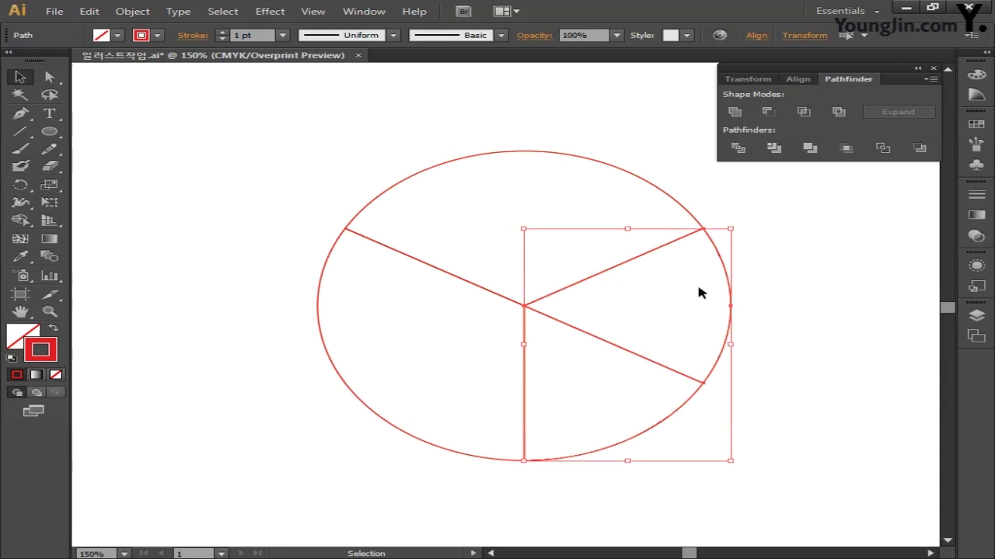
{"action": "left_click", "coordinate": [732, 113]}
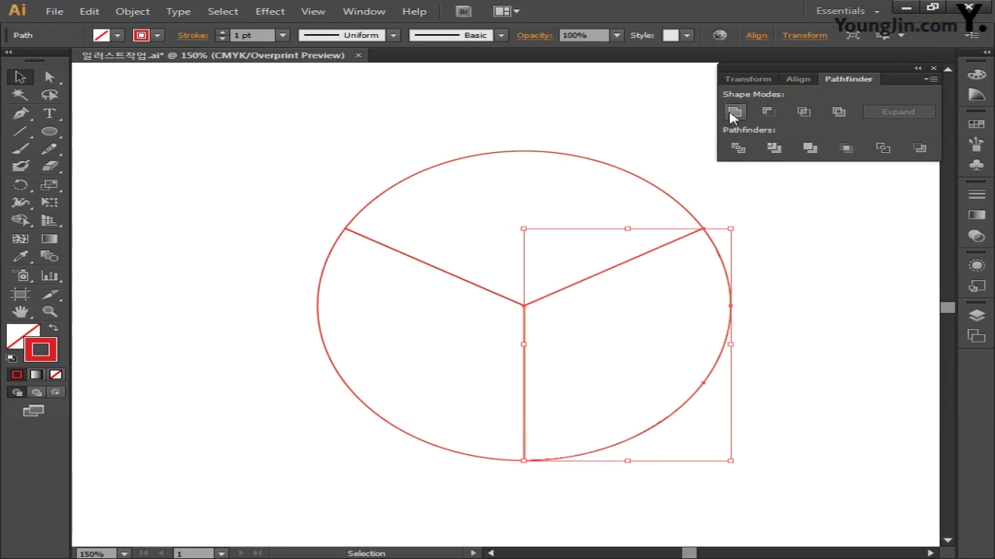
{"action": "left_click", "coordinate": [634, 122]}
{"action": "key", "text": "space"}
{"action": "left_click_drag", "start_coordinate": [642, 129], "coordinate": [635, 129]}
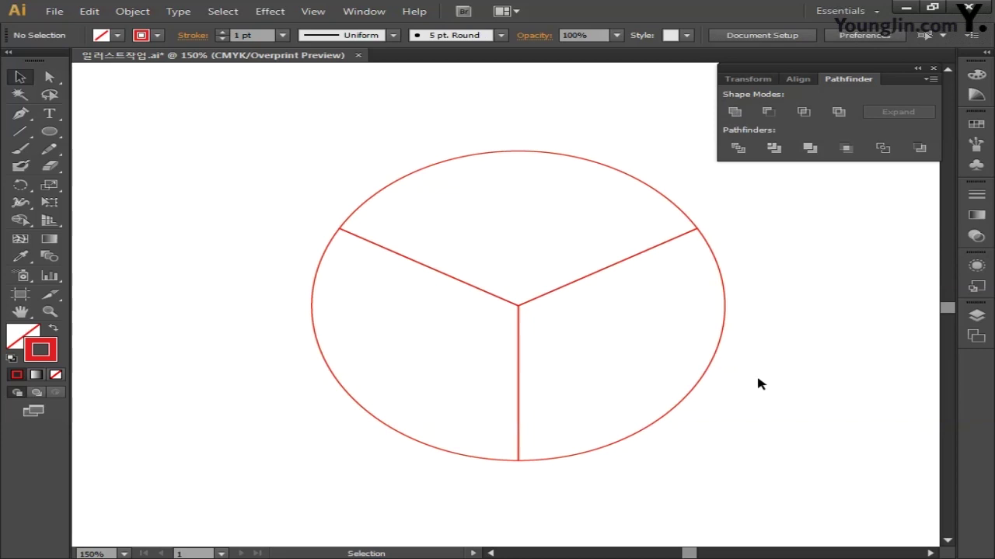
Configure the Twirl tool's brush with width and height of 100 mm, angle 0° and intensity 50%
{"action": "left_click", "coordinate": [21, 201]}
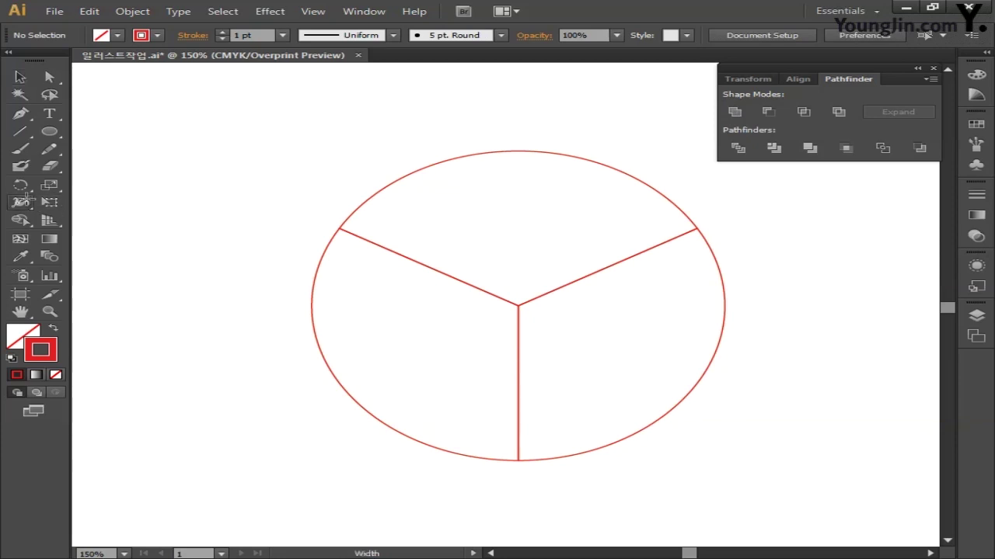
{"action": "left_click", "coordinate": [24, 200]}
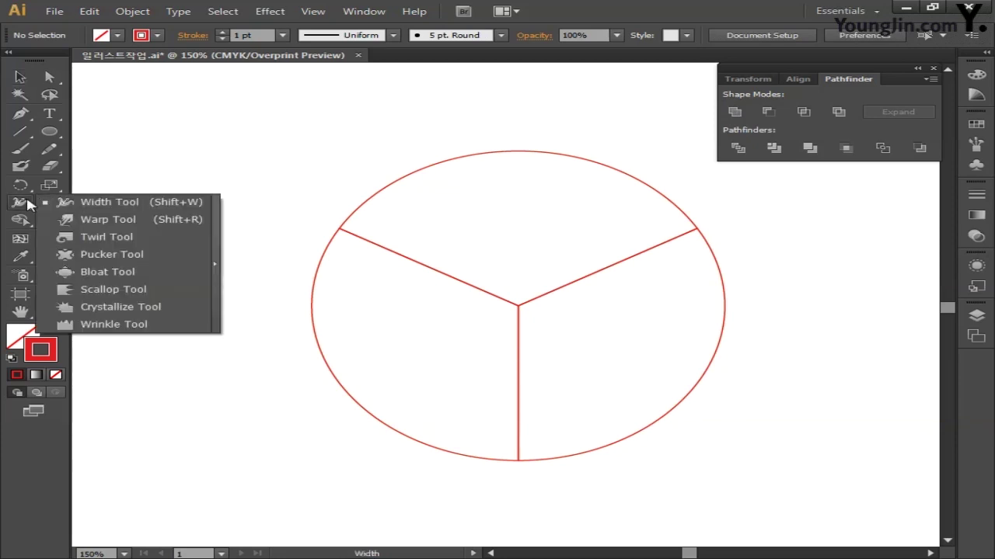
{"action": "left_click", "coordinate": [118, 238]}
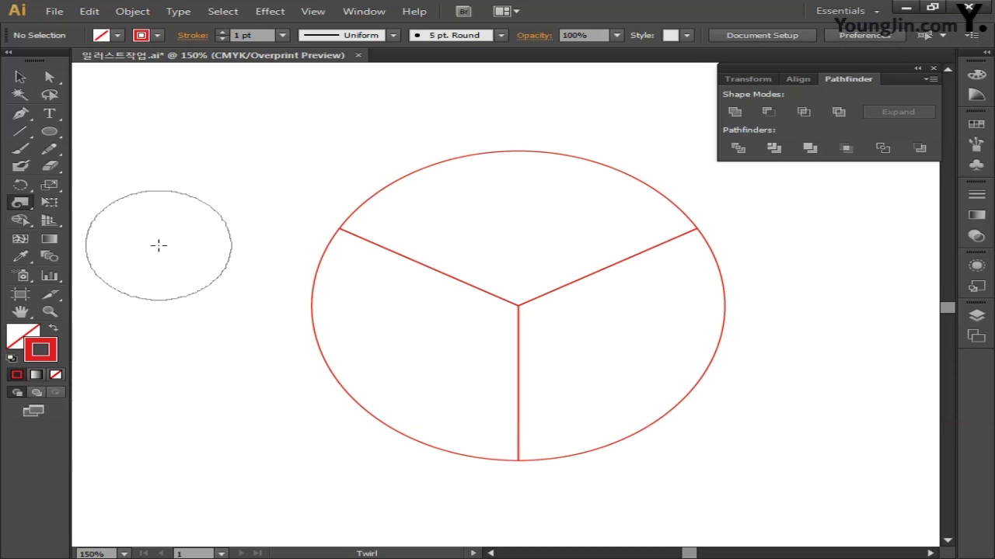
{"action": "double_click", "coordinate": [23, 206]}
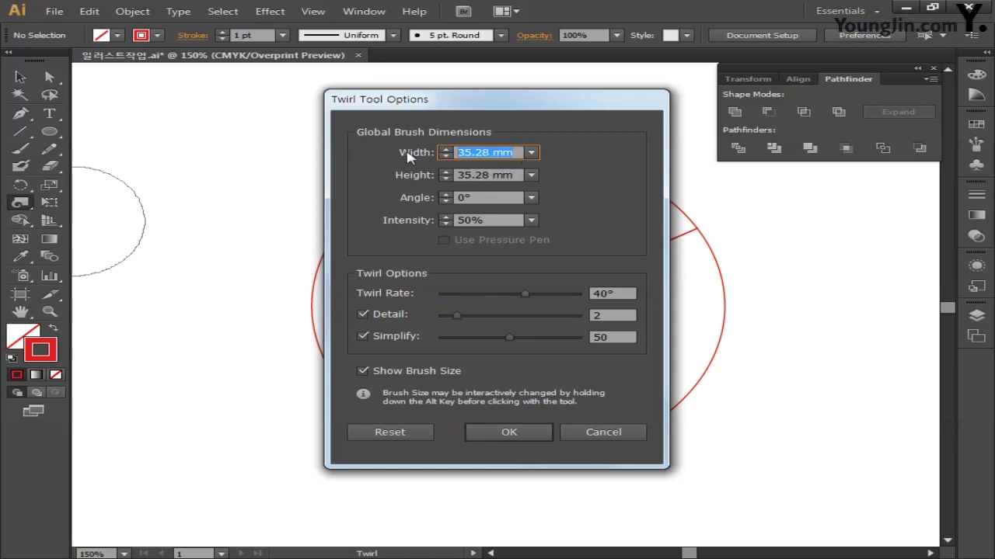
{"action": "type", "text": "100"}
{"action": "key", "text": "Tab"}
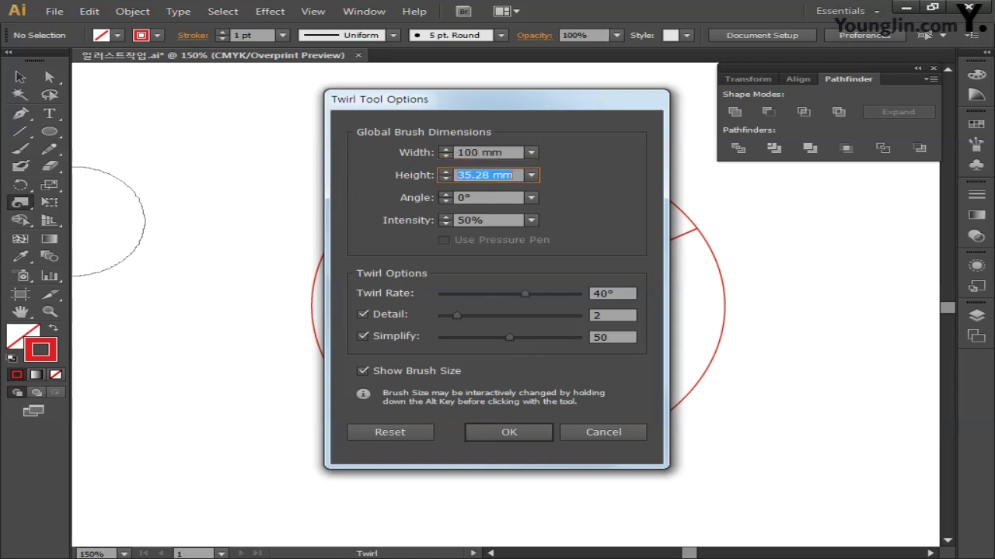
{"action": "type", "text": "100"}
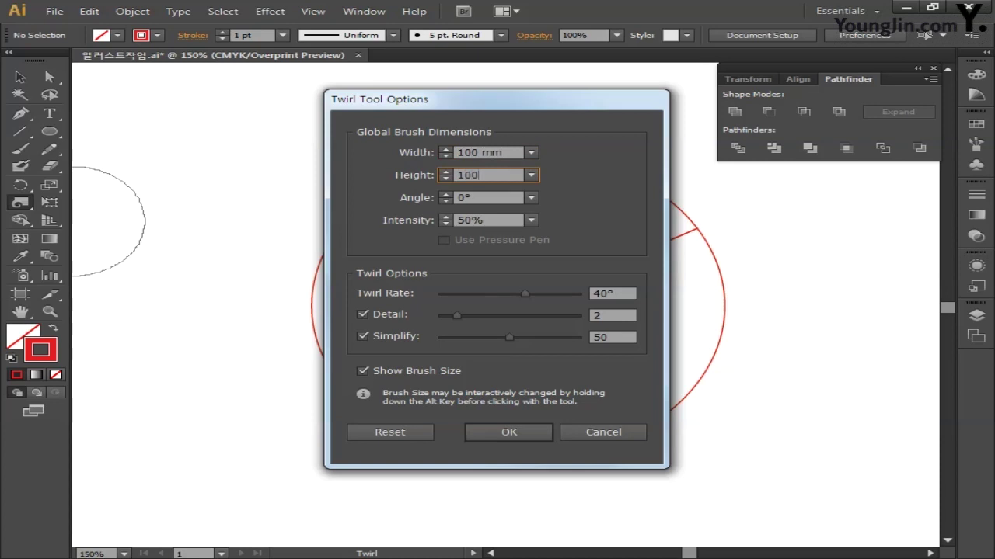
{"action": "key", "text": "Tab"}
{"action": "type", "text": "0"}
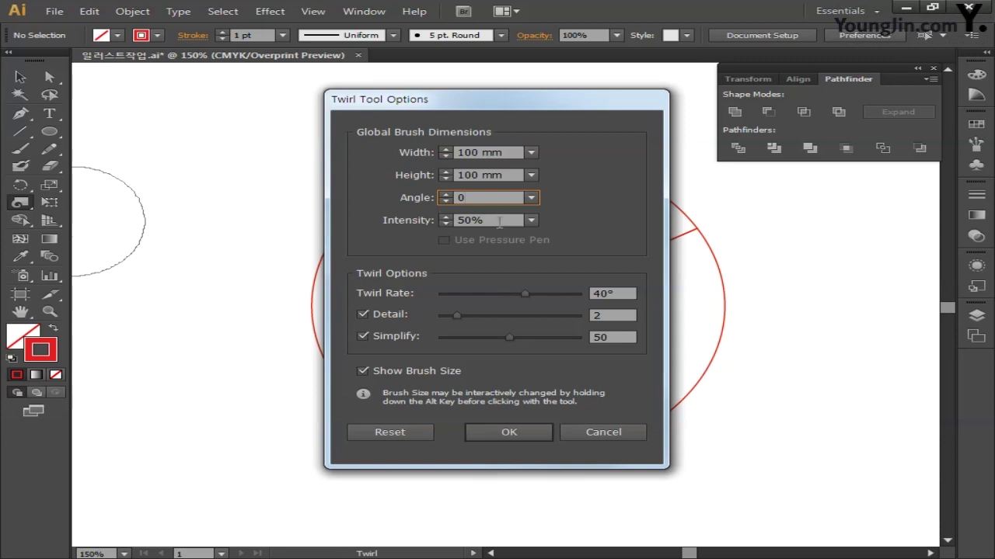
{"action": "key", "text": "Tab"}
{"action": "type", "text": "50"}
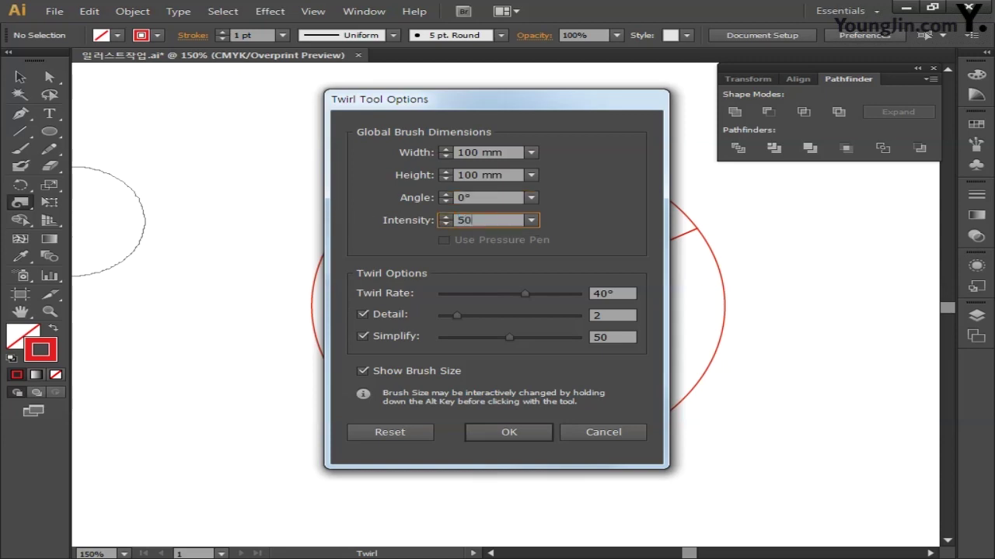
Set the twirl rate to -120° and detail to 10 with Simplify off, and twirl the three sectors from the circle's center
{"action": "left_click", "coordinate": [614, 294]}
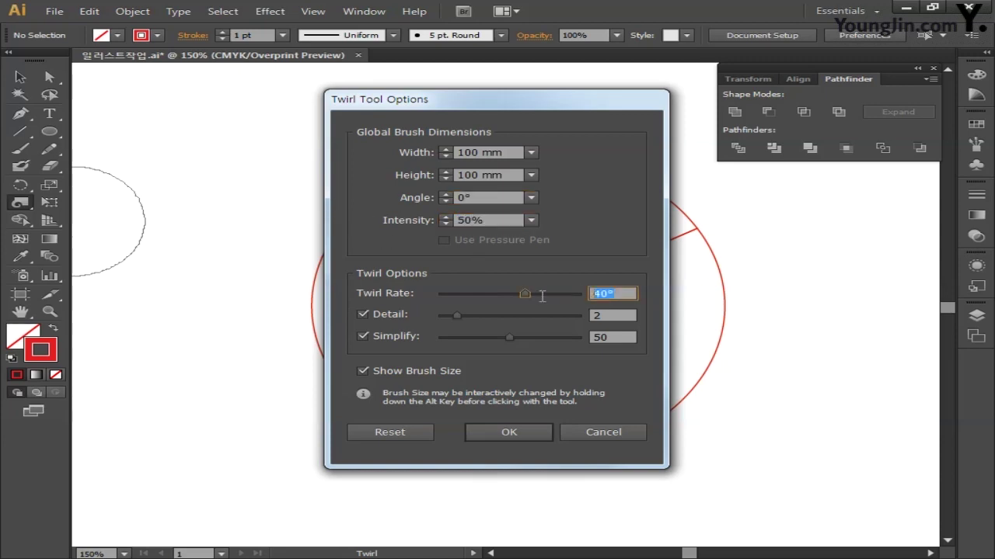
{"action": "type", "text": "-120"}
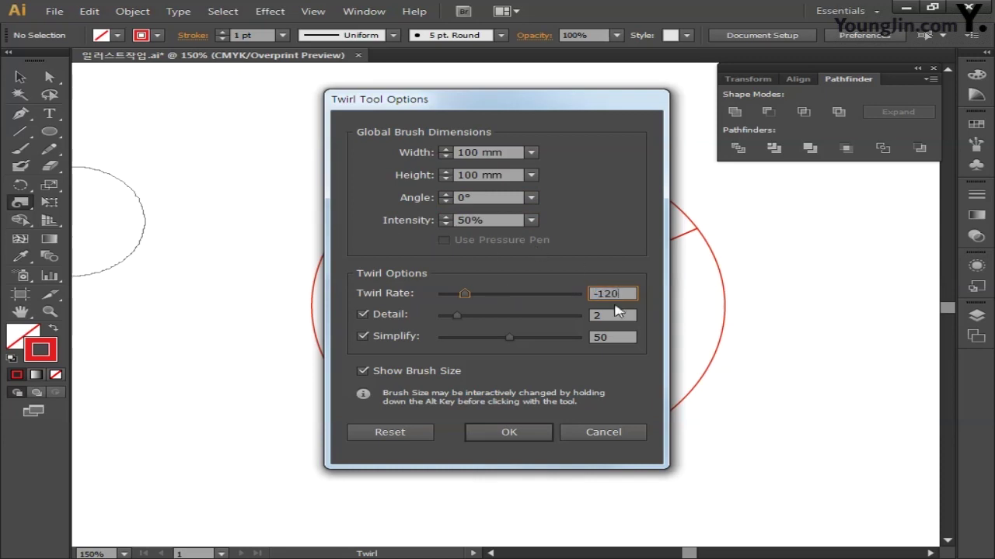
{"action": "key", "text": "Tab"}
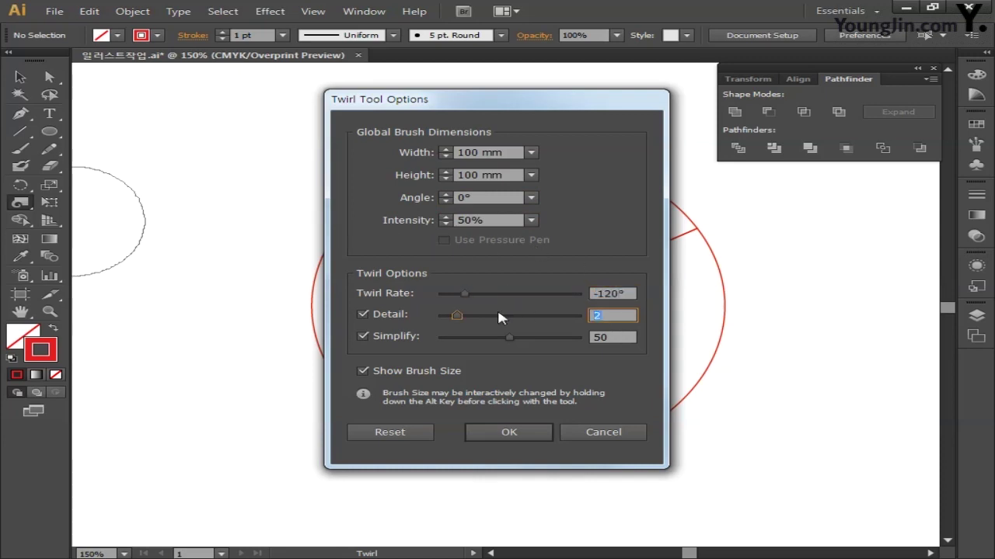
{"action": "type", "text": "10"}
{"action": "left_click", "coordinate": [379, 340]}
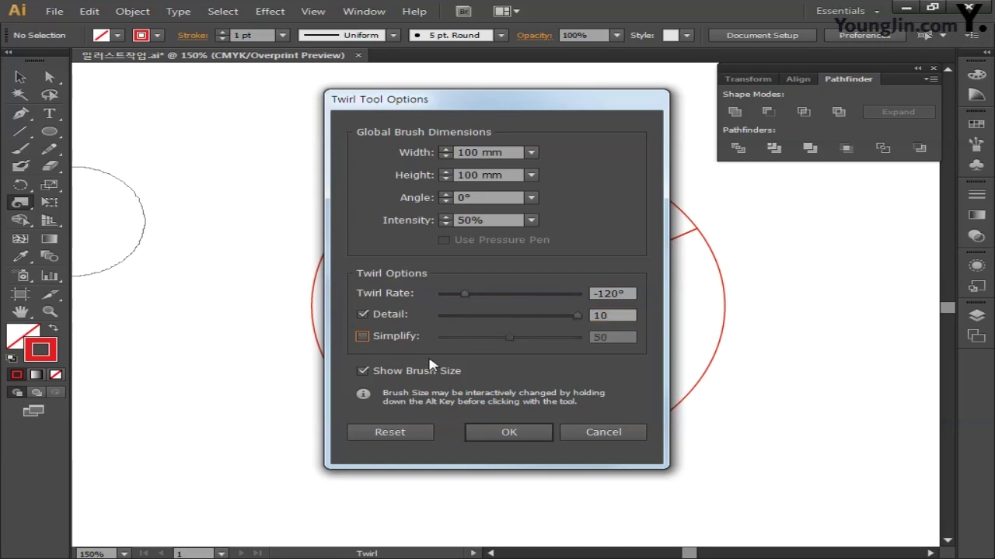
{"action": "left_click", "coordinate": [508, 432]}
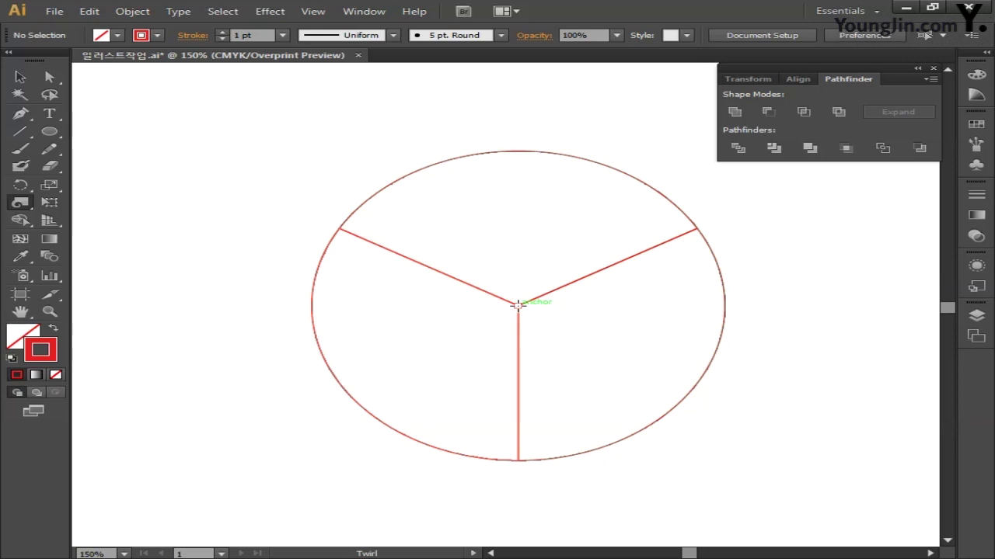
{"action": "left_click_drag", "start_coordinate": [517, 305], "coordinate": [517, 304]}
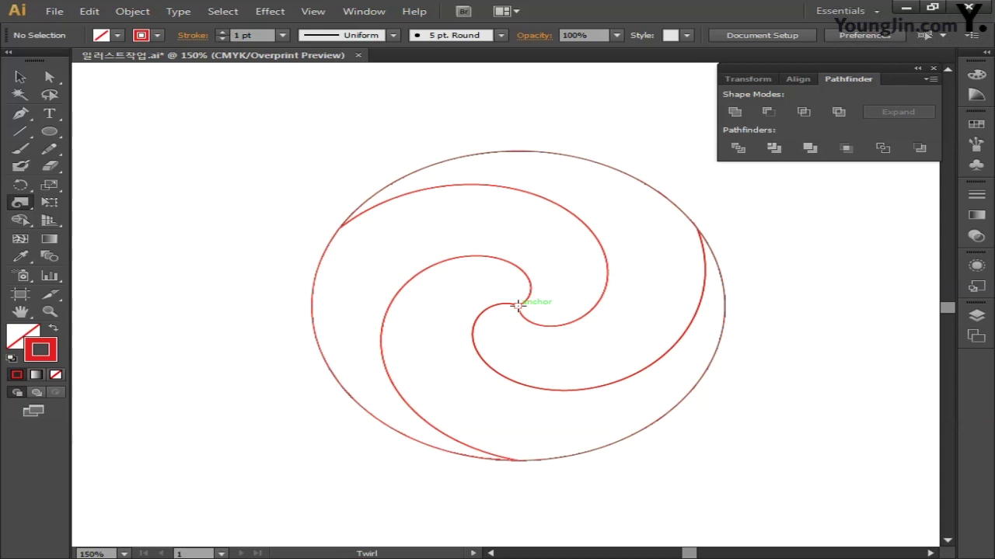
Select the whole twirled circle, rotate it by -30° about its center, and deselect it
{"action": "left_click", "coordinate": [20, 77]}
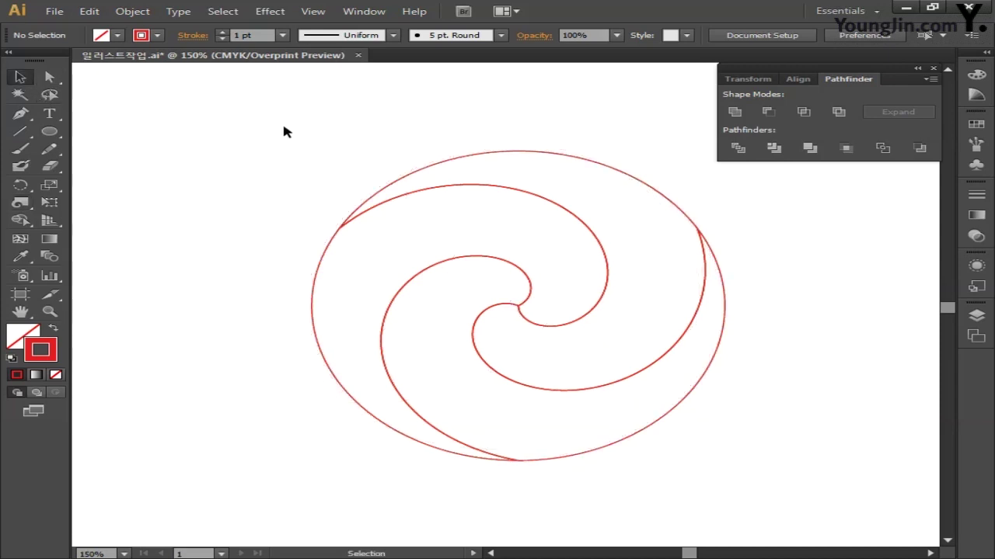
{"action": "left_click_drag", "start_coordinate": [260, 122], "coordinate": [808, 496]}
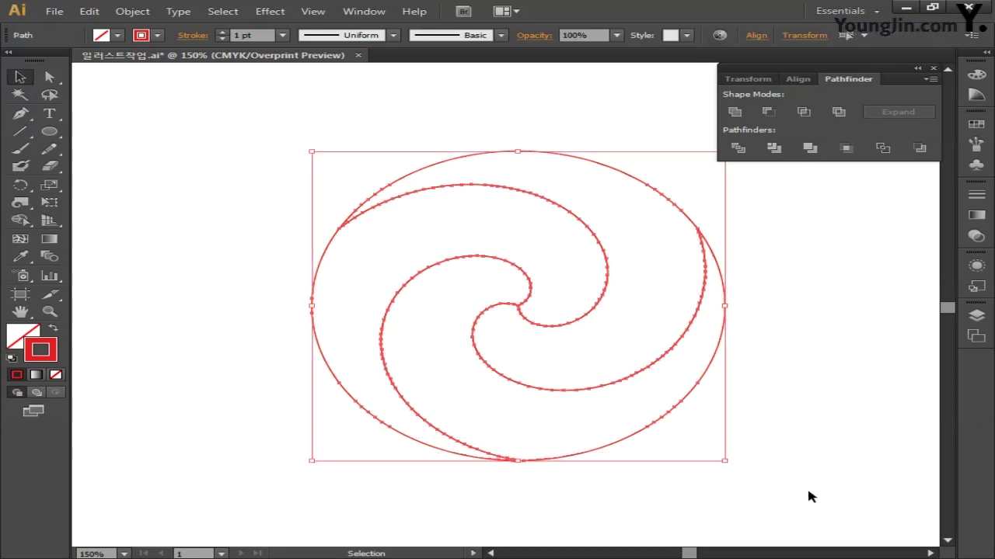
{"action": "left_click", "coordinate": [21, 185]}
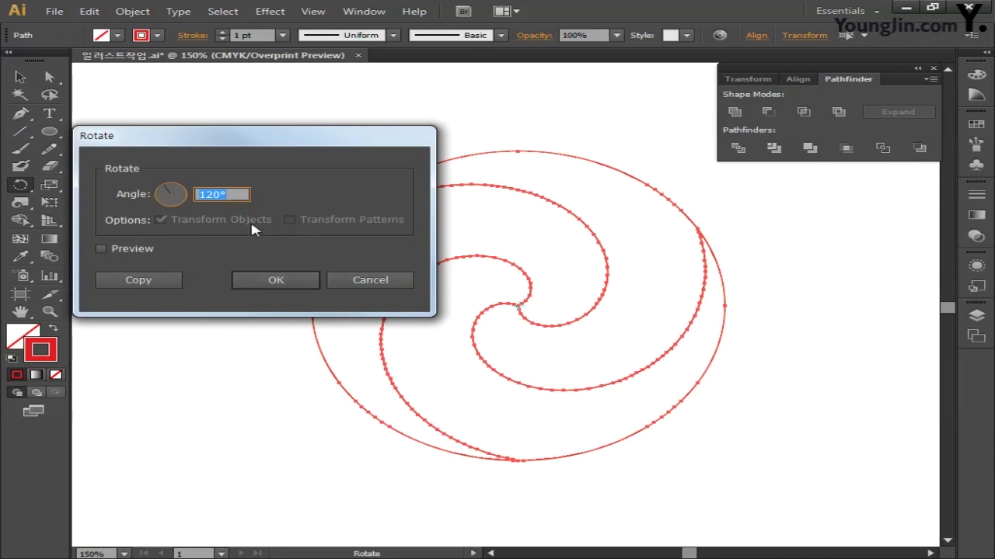
{"action": "type", "text": "-30"}
{"action": "left_click", "coordinate": [237, 279]}
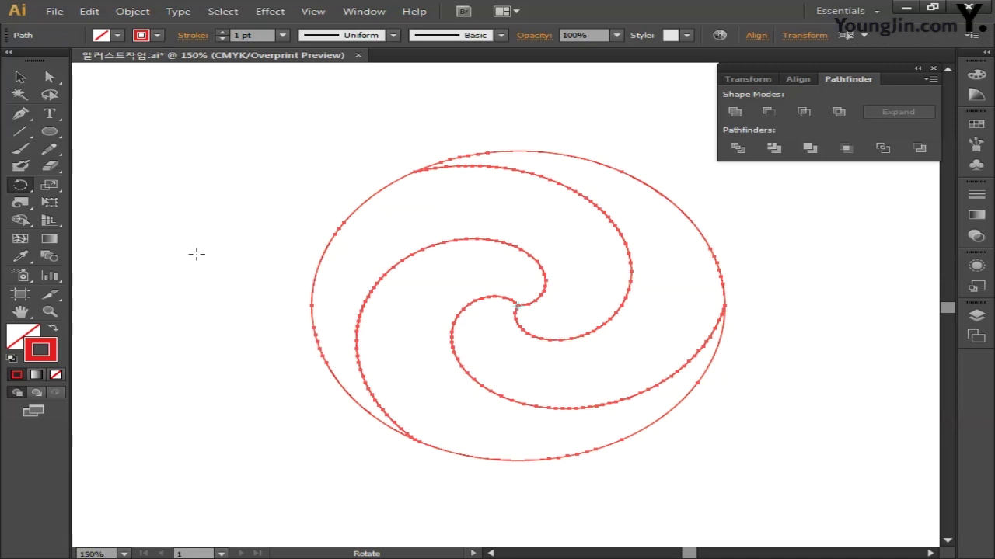
{"action": "key", "text": "v"}
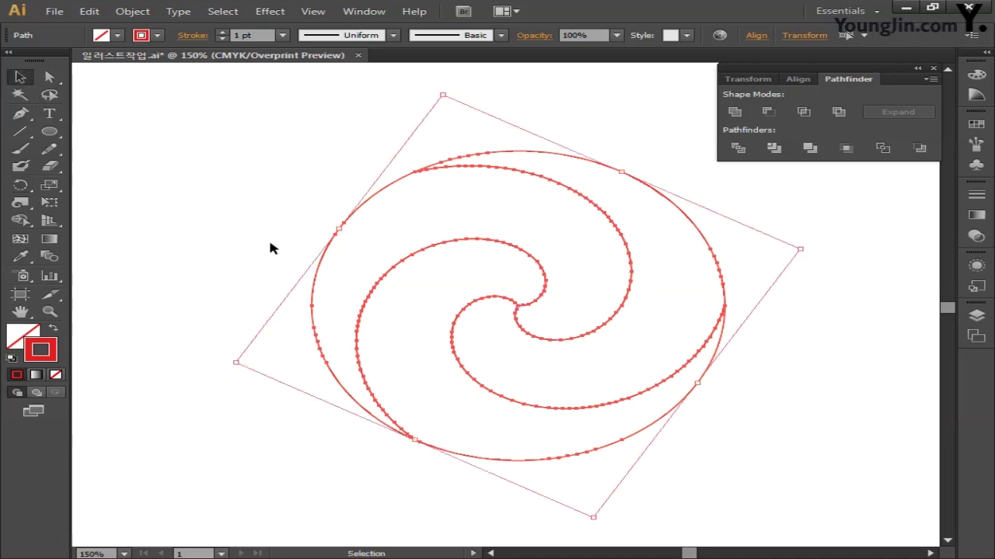
{"action": "left_click", "coordinate": [269, 248]}
Offset the left swirl segment's path by -0.8 mm with Miter joins and a miter limit of 4
{"action": "left_click", "coordinate": [334, 241]}
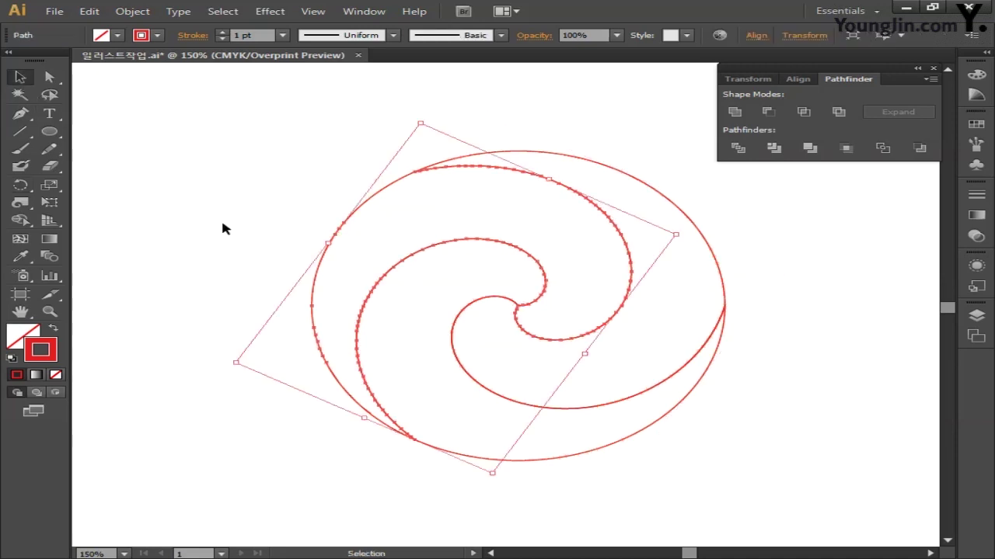
{"action": "left_click", "coordinate": [132, 12]}
{"action": "mouse_move", "coordinate": [199, 313]}
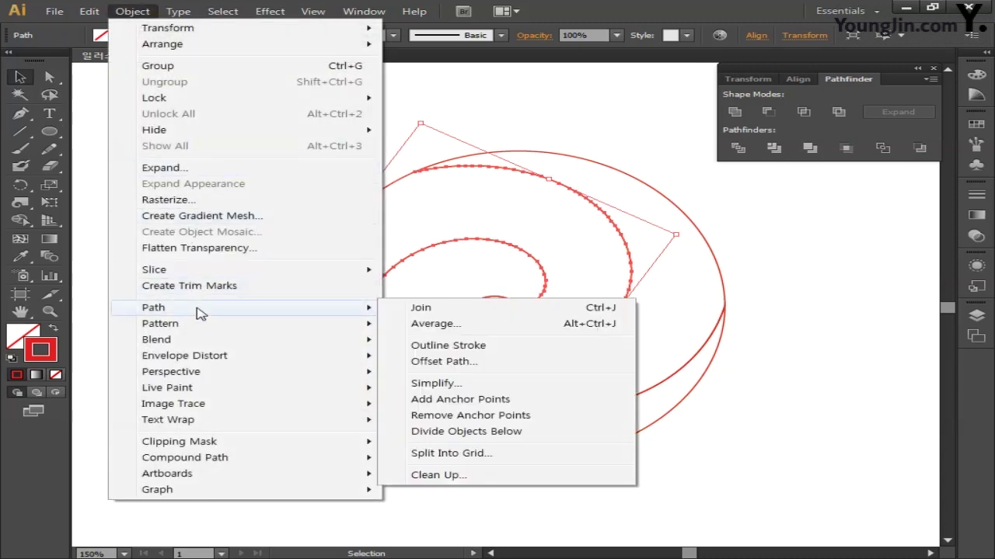
{"action": "left_click", "coordinate": [439, 362]}
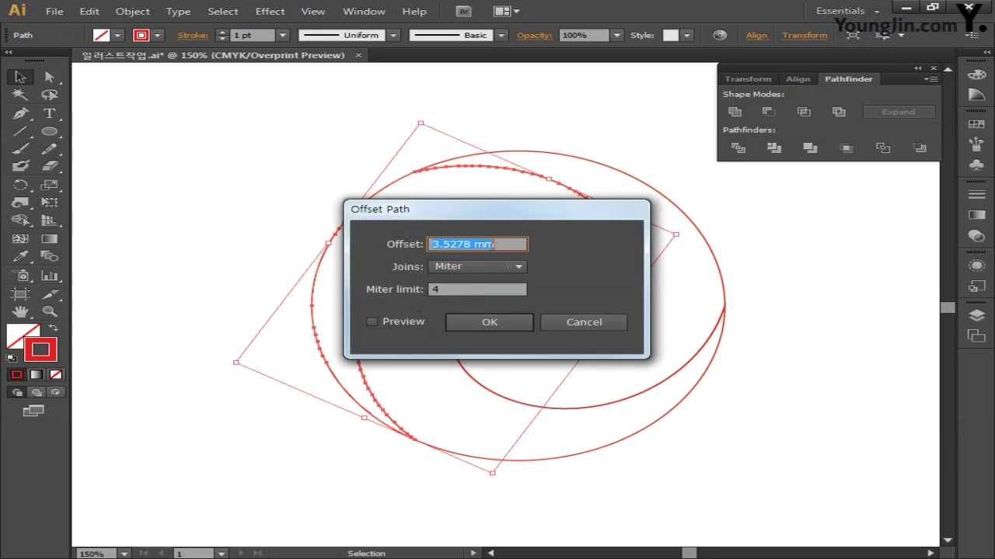
{"action": "type", "text": "-0.8"}
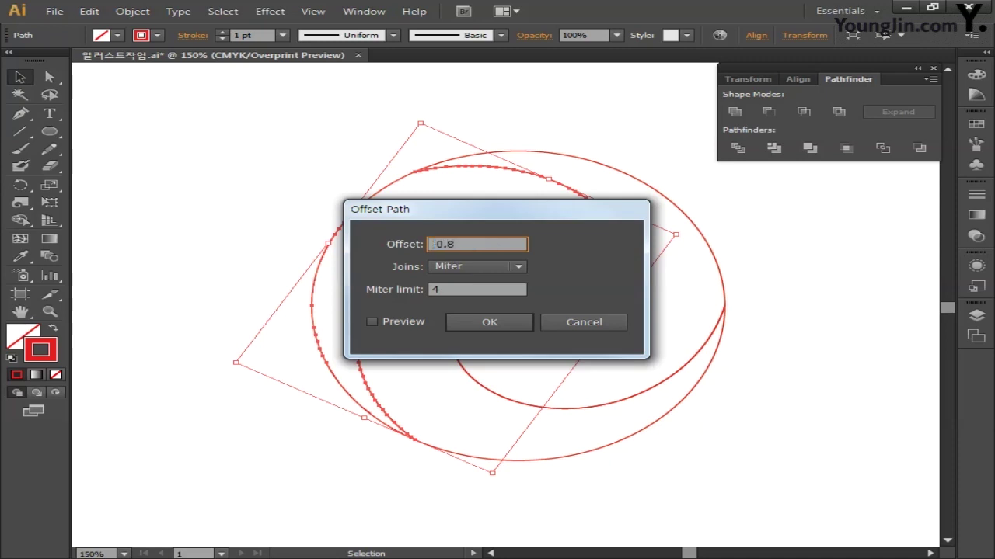
{"action": "left_click", "coordinate": [461, 267]}
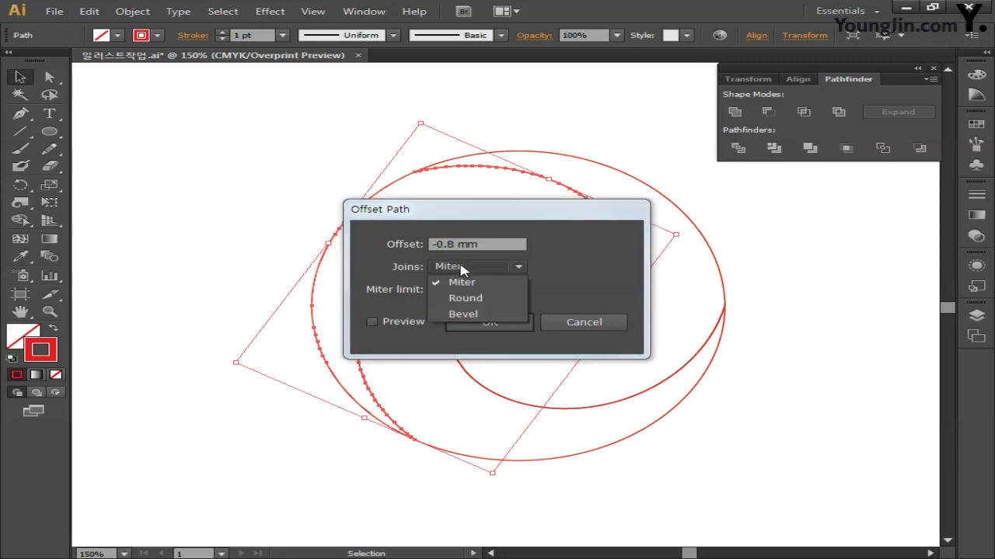
{"action": "left_click", "coordinate": [463, 282]}
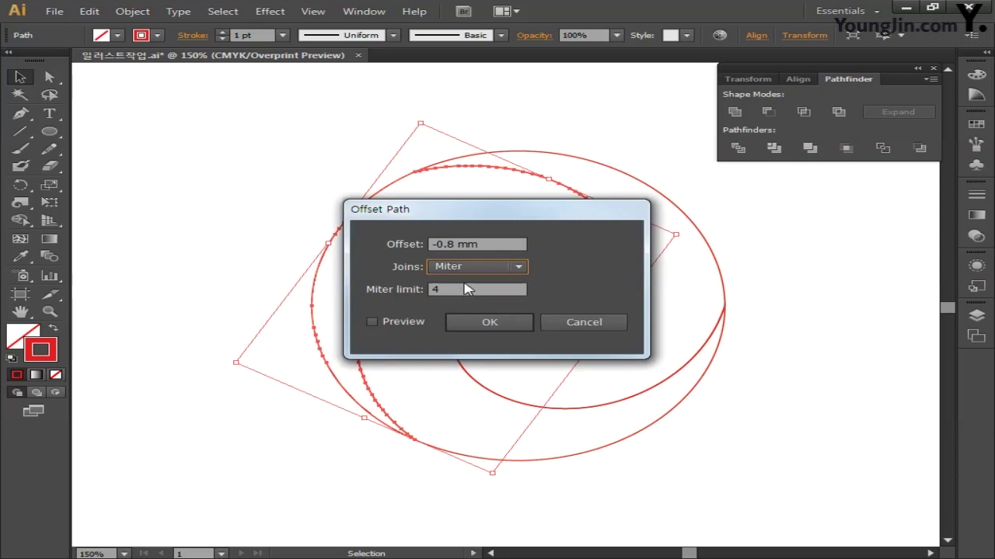
{"action": "left_click", "coordinate": [497, 323]}
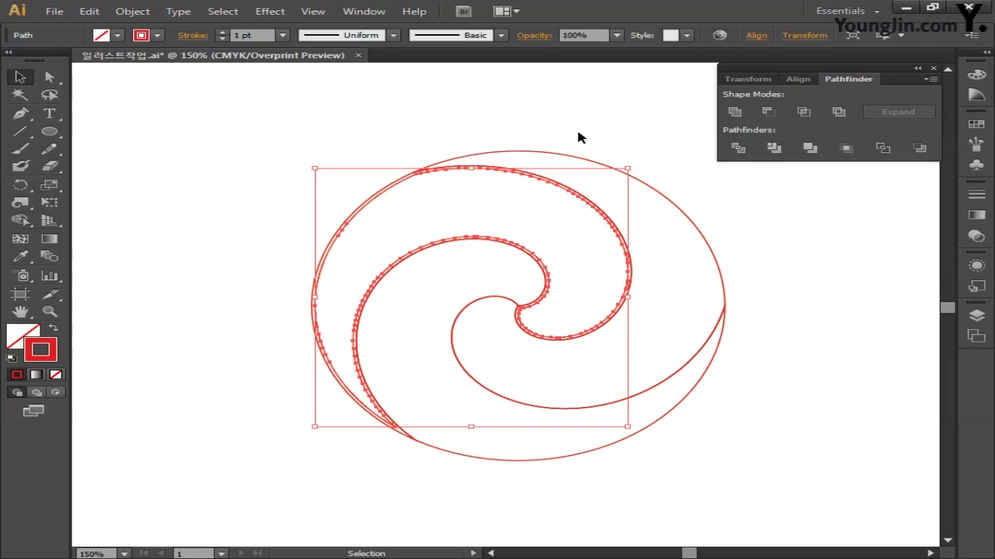
Offset the upper-right swirl segment's path by -0.8 mm with Miter joins and a miter limit of 4
{"action": "left_click_drag", "start_coordinate": [596, 156], "coordinate": [596, 160]}
{"action": "left_click", "coordinate": [132, 13]}
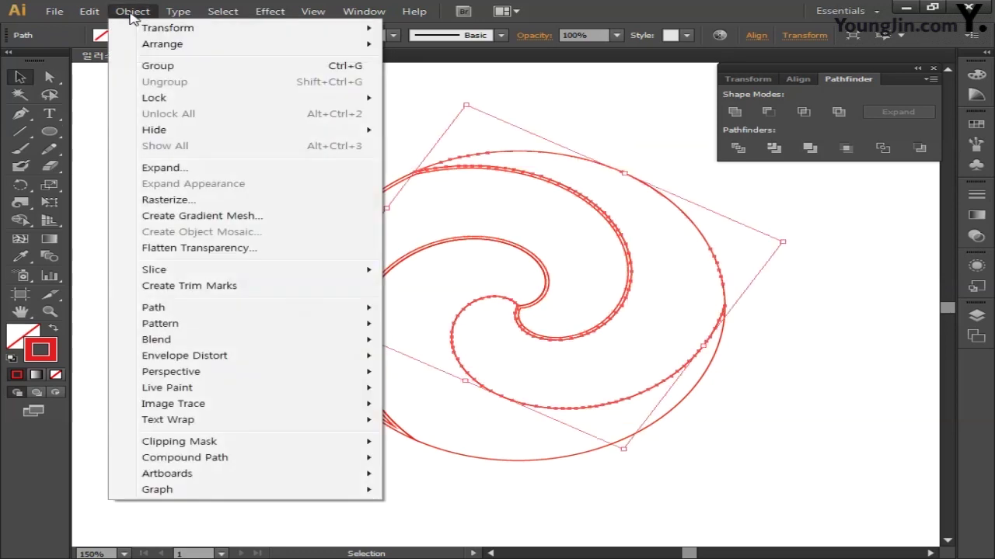
{"action": "mouse_move", "coordinate": [240, 308]}
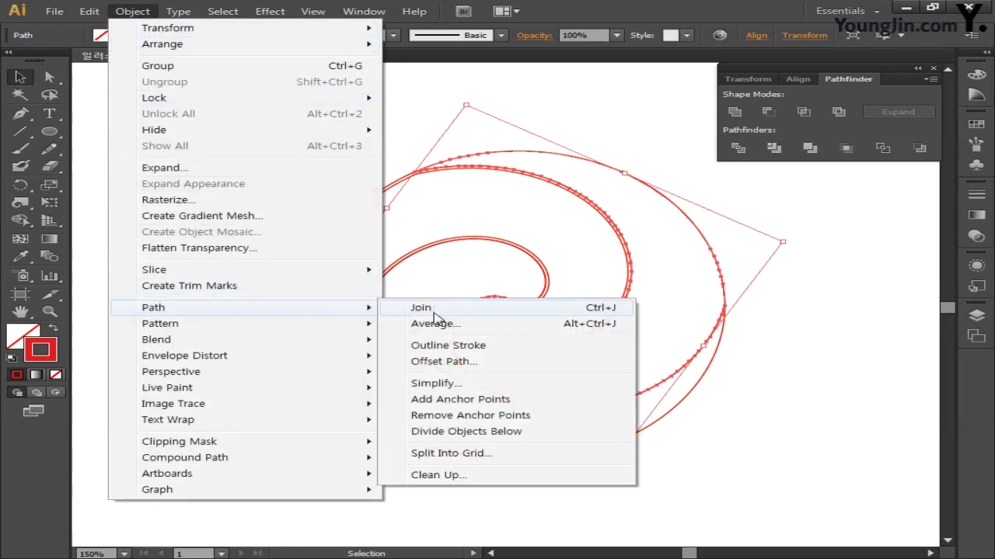
{"action": "left_click", "coordinate": [437, 362]}
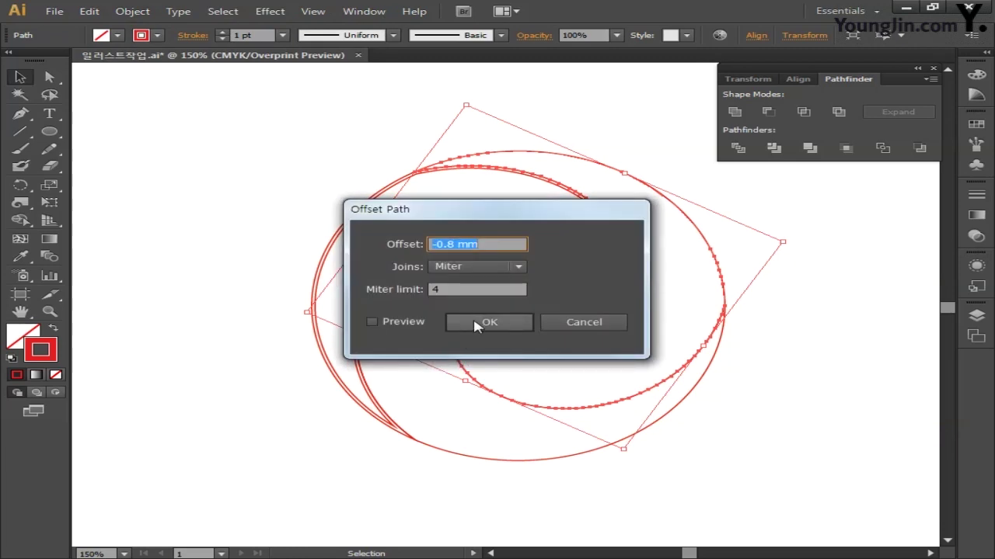
{"action": "left_click", "coordinate": [488, 322]}
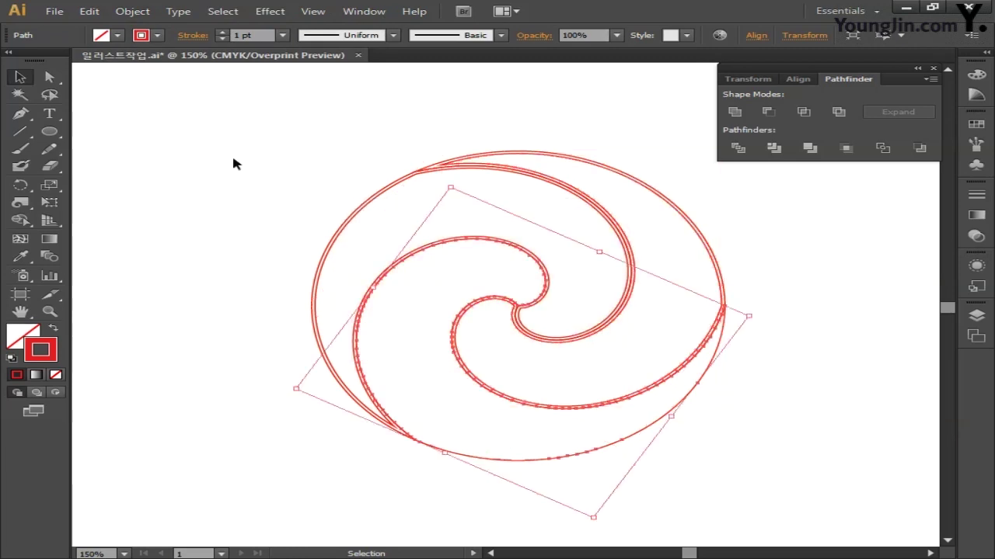
Offset the lower swirl segment's path by -0.8 mm with Miter joins and a miter limit of 4
{"action": "left_click", "coordinate": [132, 11]}
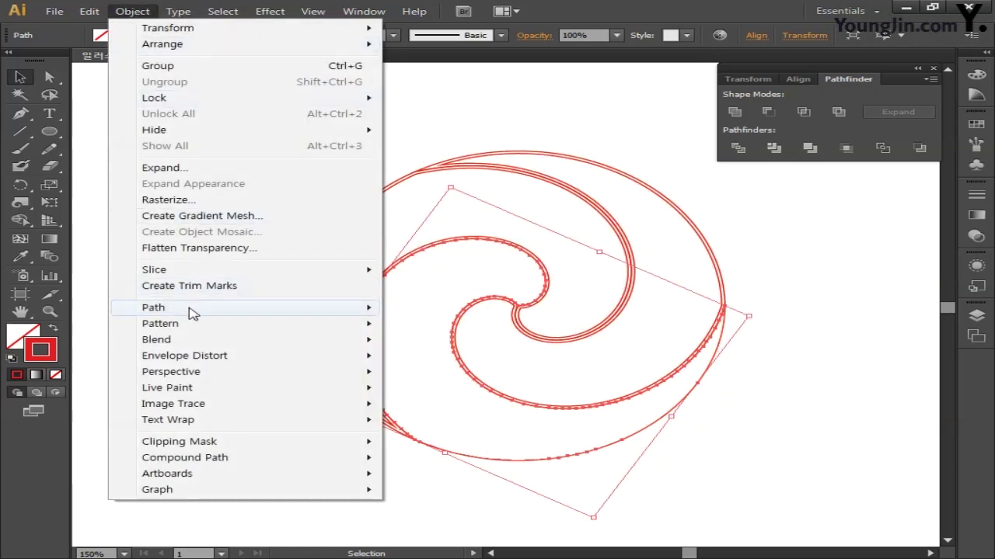
{"action": "mouse_move", "coordinate": [193, 313]}
{"action": "left_click", "coordinate": [436, 361]}
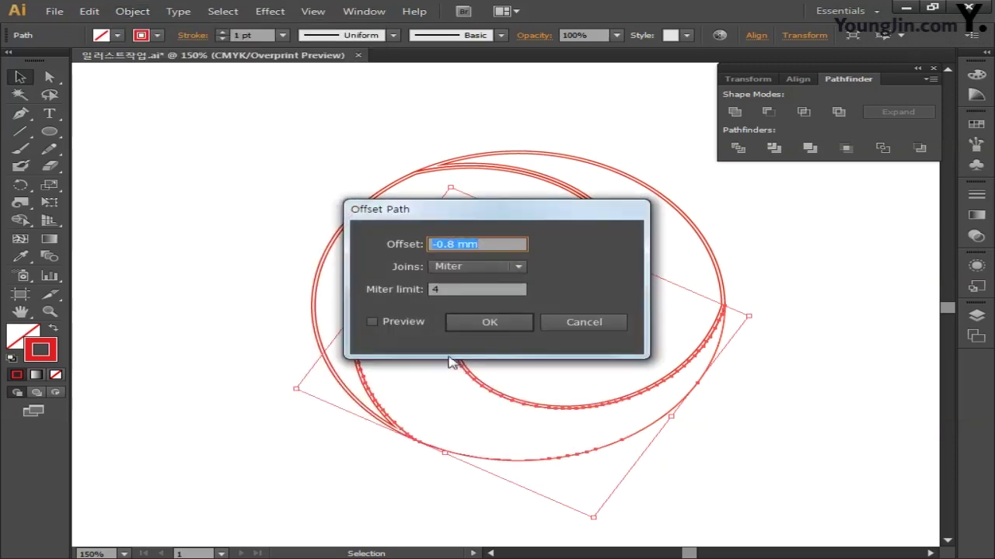
{"action": "left_click", "coordinate": [490, 325]}
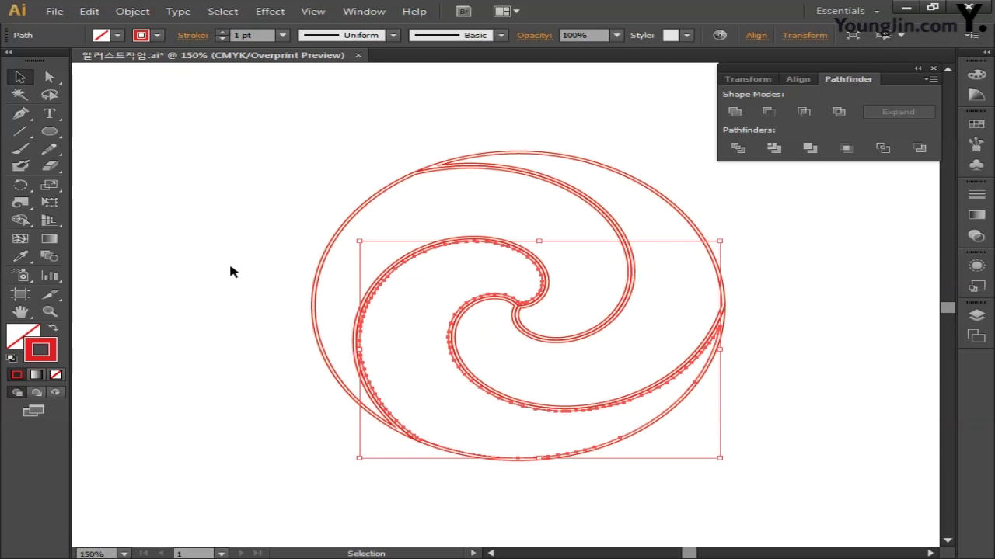
Delete the three original outer segment outlines one after another, keeping only their inset copies
{"action": "left_click", "coordinate": [314, 267]}
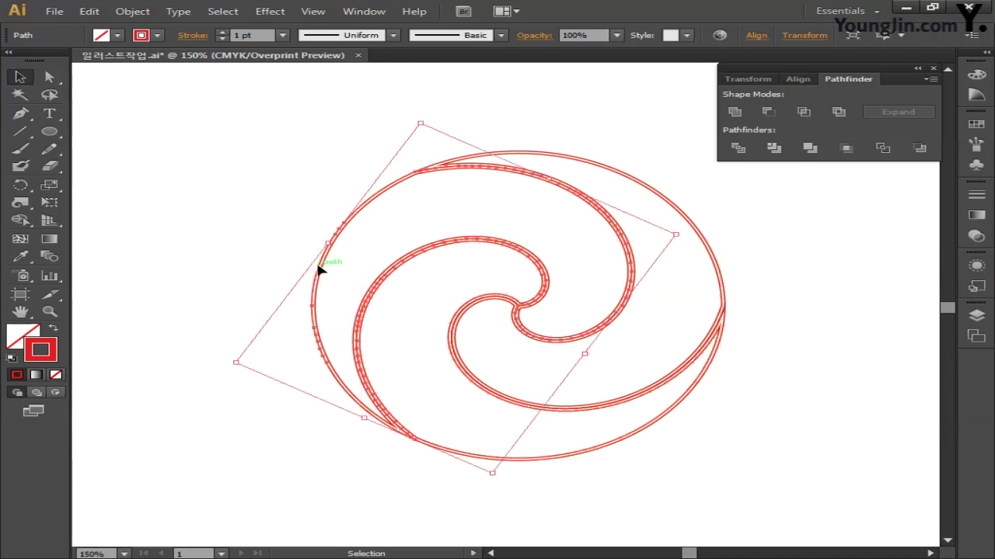
{"action": "left_click", "coordinate": [247, 260]}
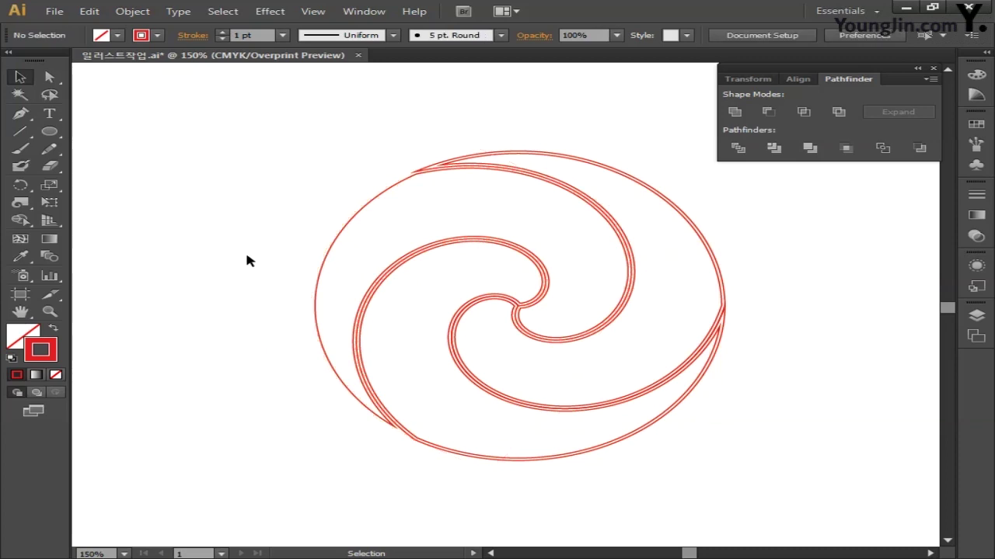
{"action": "left_click", "coordinate": [427, 169]}
{"action": "left_click", "coordinate": [327, 204]}
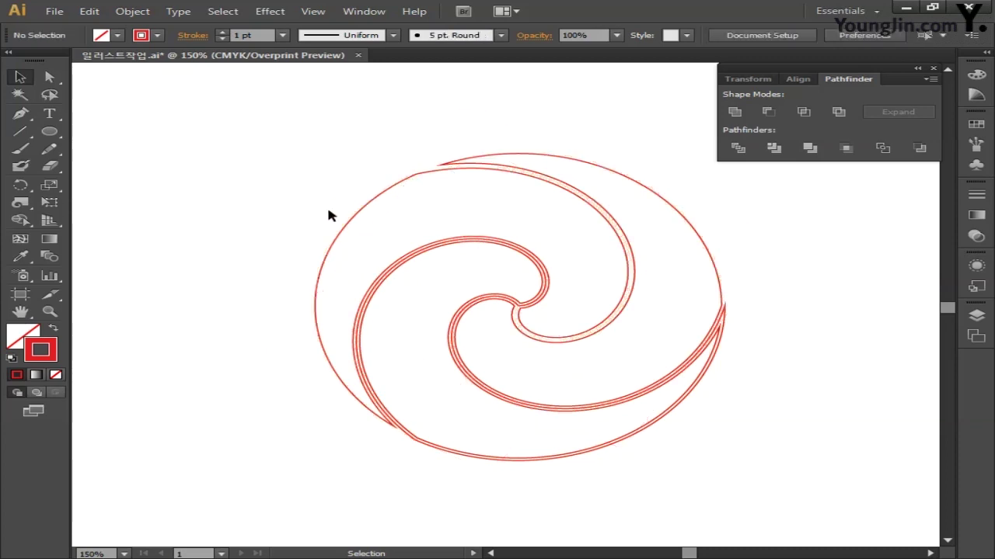
{"action": "left_click", "coordinate": [417, 446]}
{"action": "left_click", "coordinate": [376, 443]}
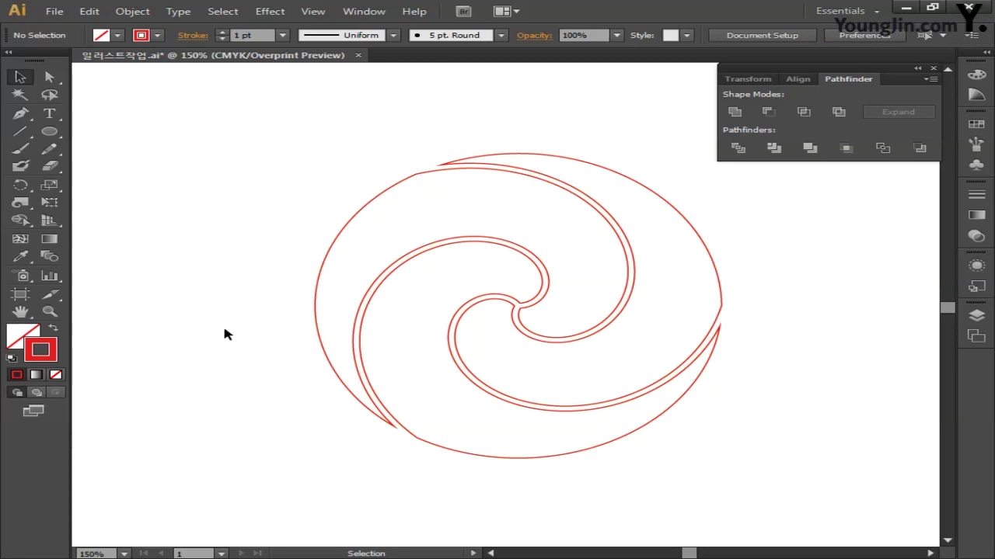
Fill the left inset segment with blue, C 100%, M 50%, Y 0%, K 0%
{"action": "left_click_drag", "start_coordinate": [271, 189], "coordinate": [378, 237]}
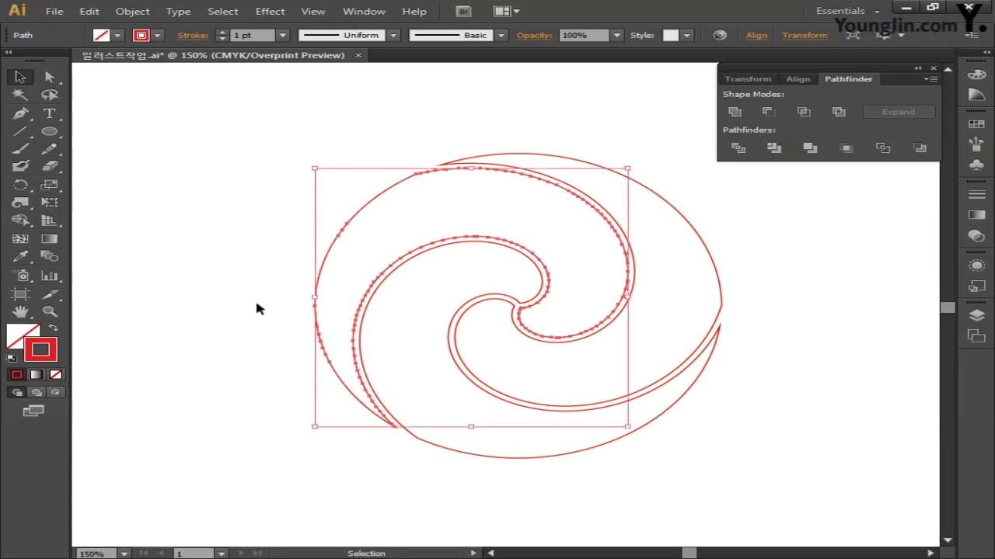
{"action": "double_click", "coordinate": [21, 334]}
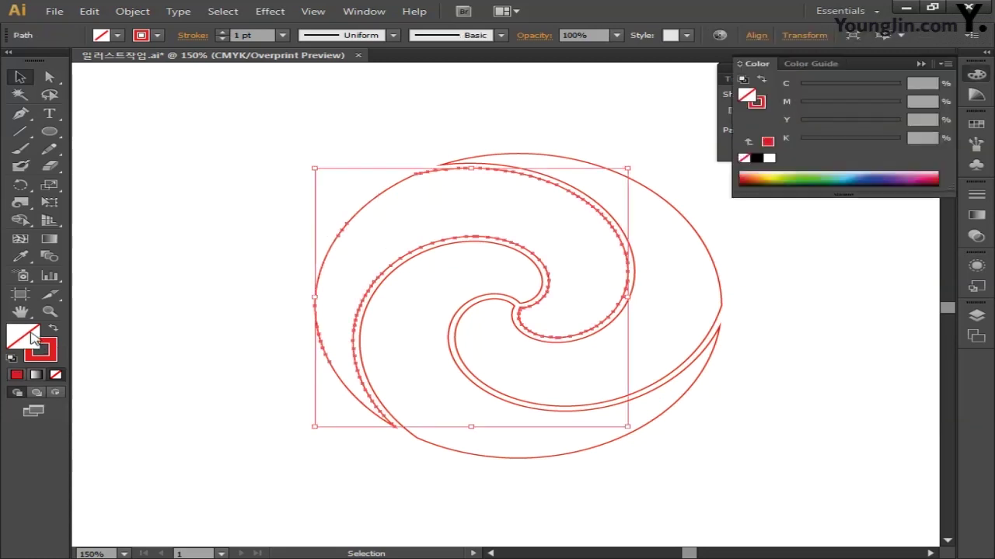
{"action": "left_click", "coordinate": [907, 302]}
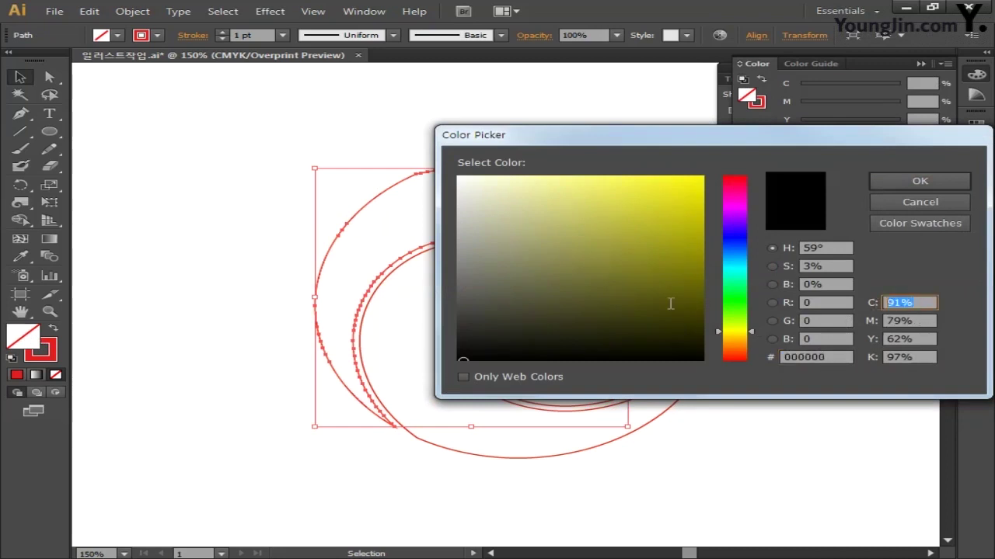
{"action": "type", "text": "100"}
{"action": "key", "text": "Tab"}
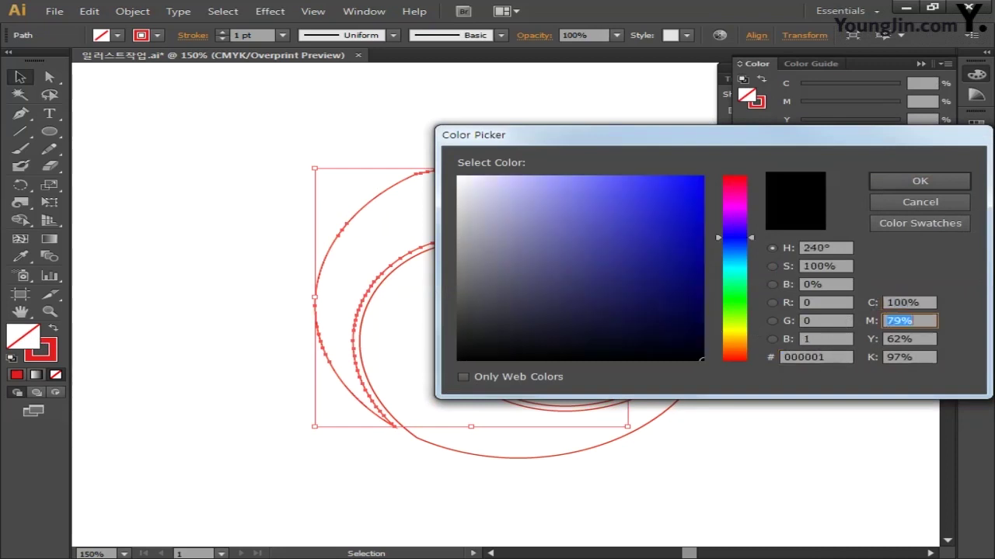
{"action": "type", "text": "50"}
{"action": "key", "text": "Tab"}
{"action": "type", "text": "0"}
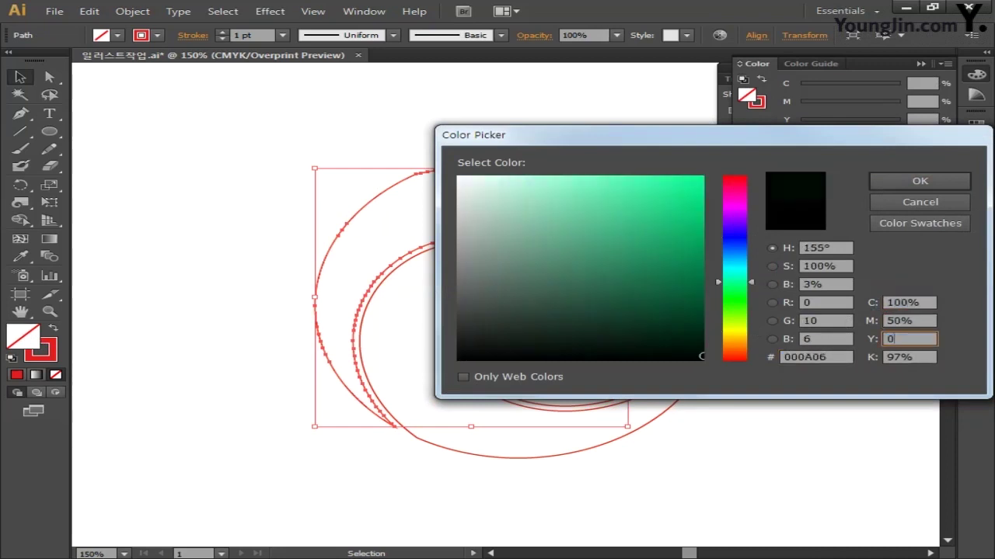
{"action": "key", "text": "Tab"}
{"action": "type", "text": "0"}
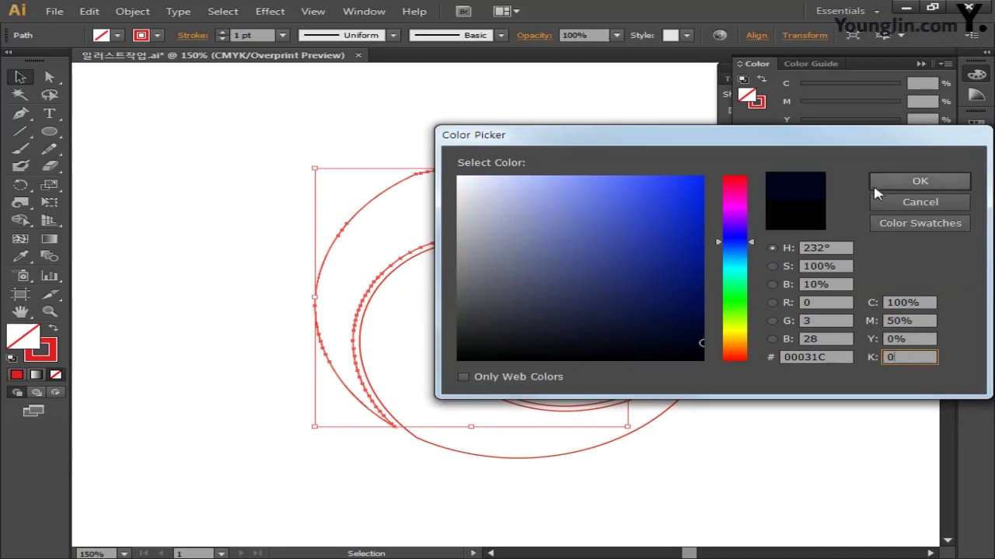
{"action": "left_click", "coordinate": [920, 180]}
Fill the upper-right inset segment with red, C 0%, M 90%, Y 70%, K 0%
{"action": "left_click_drag", "start_coordinate": [570, 131], "coordinate": [637, 191]}
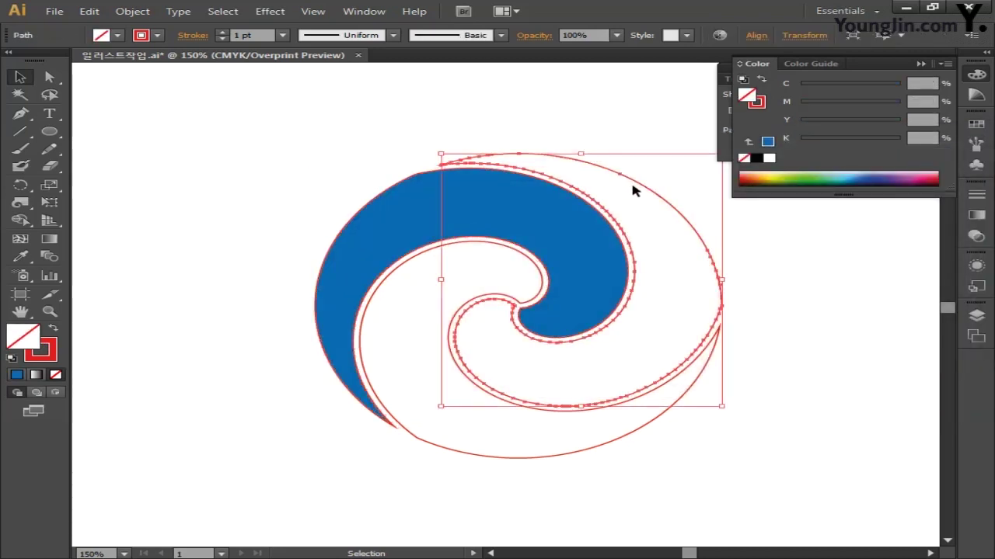
{"action": "double_click", "coordinate": [27, 342]}
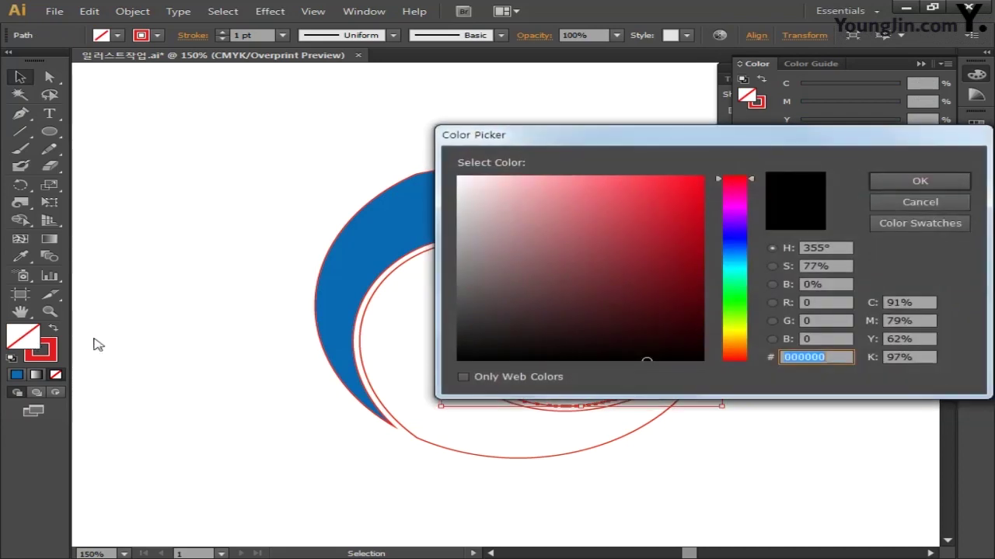
{"action": "key", "text": "Tab"}
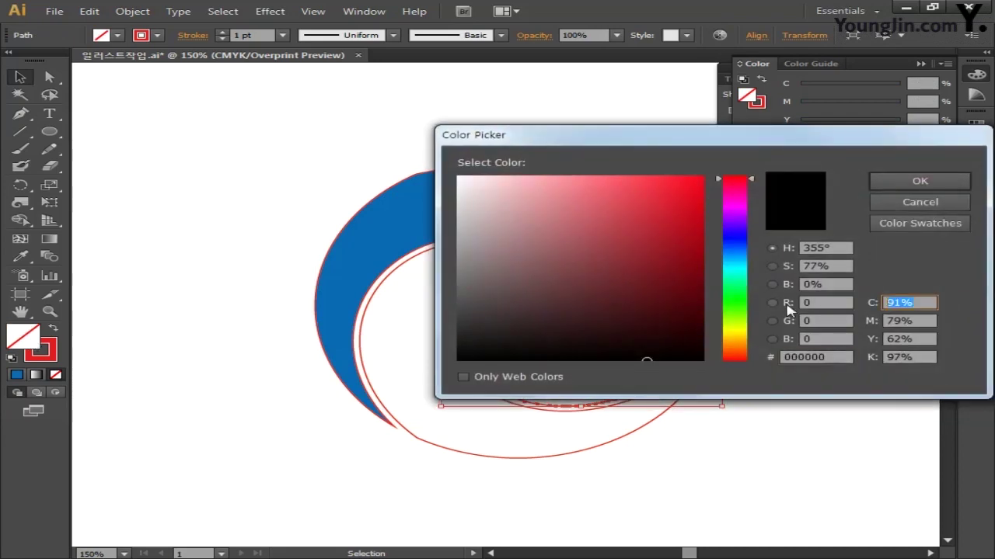
{"action": "type", "text": "0"}
{"action": "key", "text": "Tab"}
{"action": "type", "text": "90"}
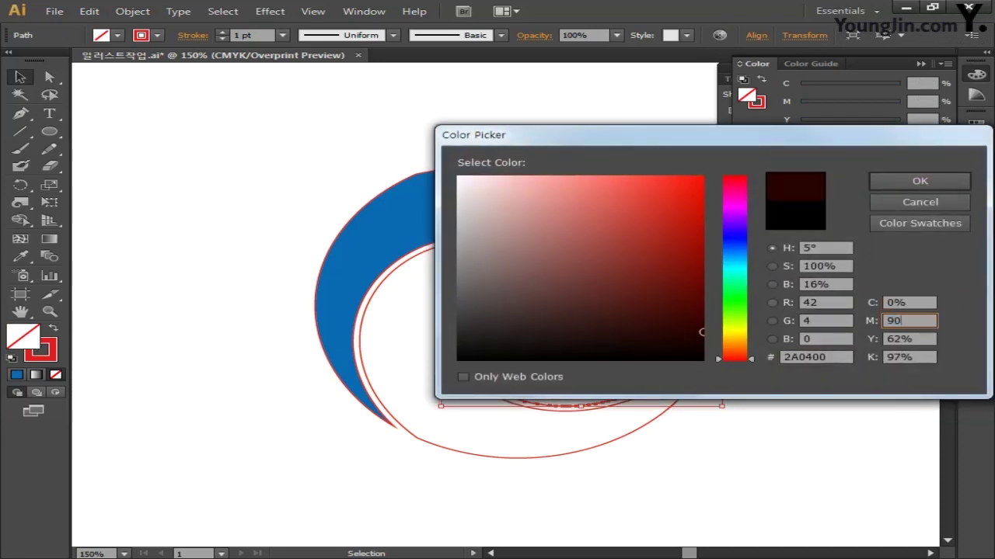
{"action": "key", "text": "Tab"}
{"action": "type", "text": "70"}
{"action": "key", "text": "Tab"}
{"action": "type", "text": "0"}
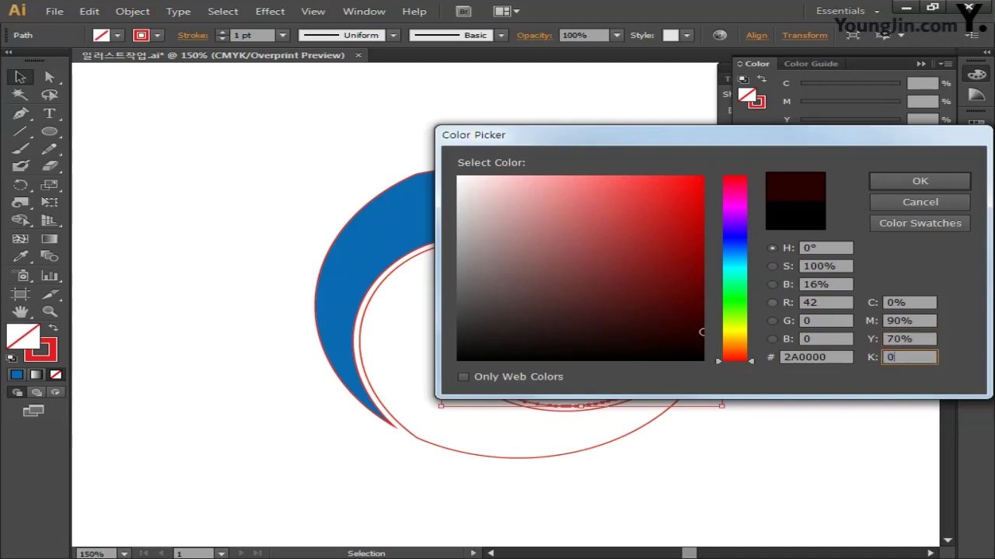
{"action": "left_click", "coordinate": [922, 183]}
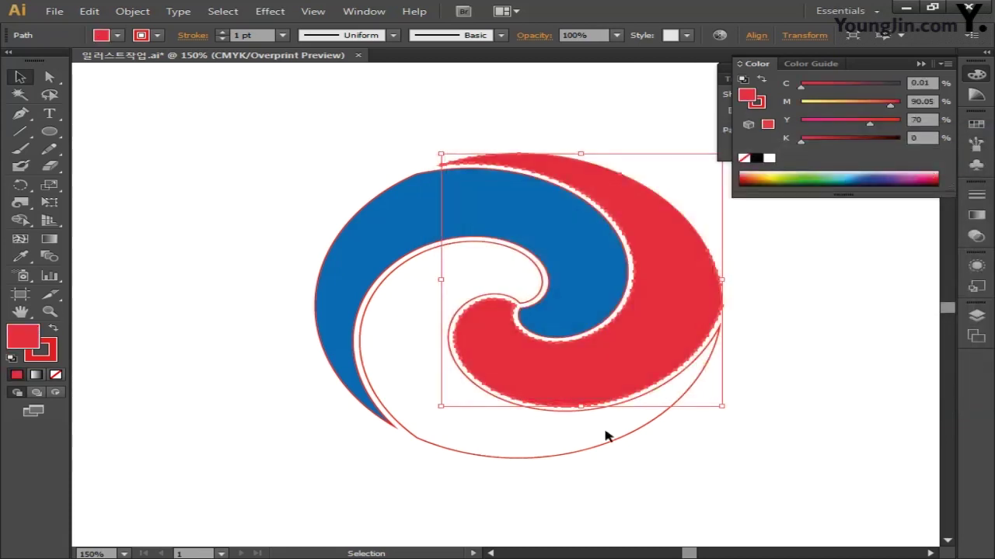
Fill the lower inset segment with yellow, C 0%, M 10%, Y 70%, K 0%
{"action": "left_click_drag", "start_coordinate": [542, 486], "coordinate": [393, 428]}
{"action": "double_click", "coordinate": [31, 340]}
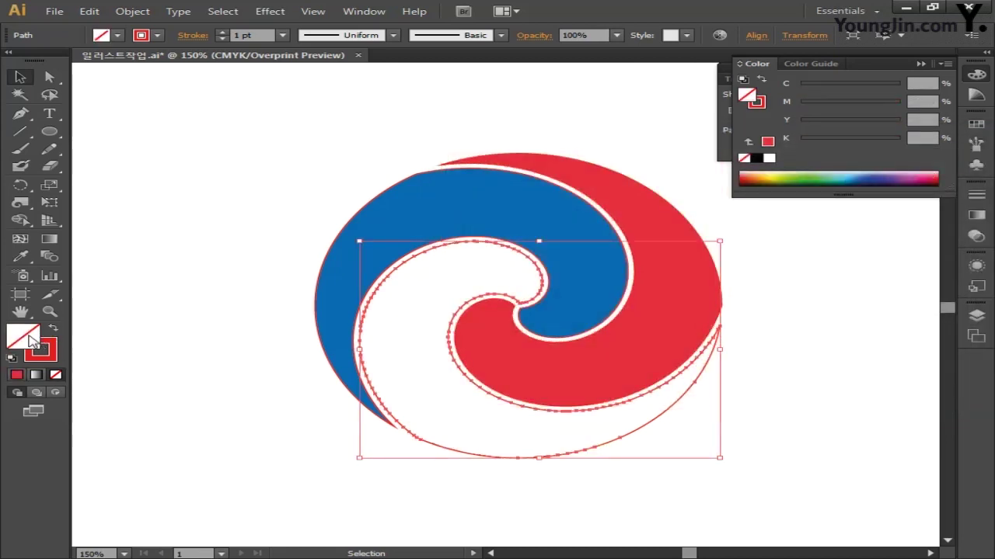
{"action": "left_click", "coordinate": [894, 302]}
{"action": "left_click_drag", "start_coordinate": [924, 303], "coordinate": [886, 303]}
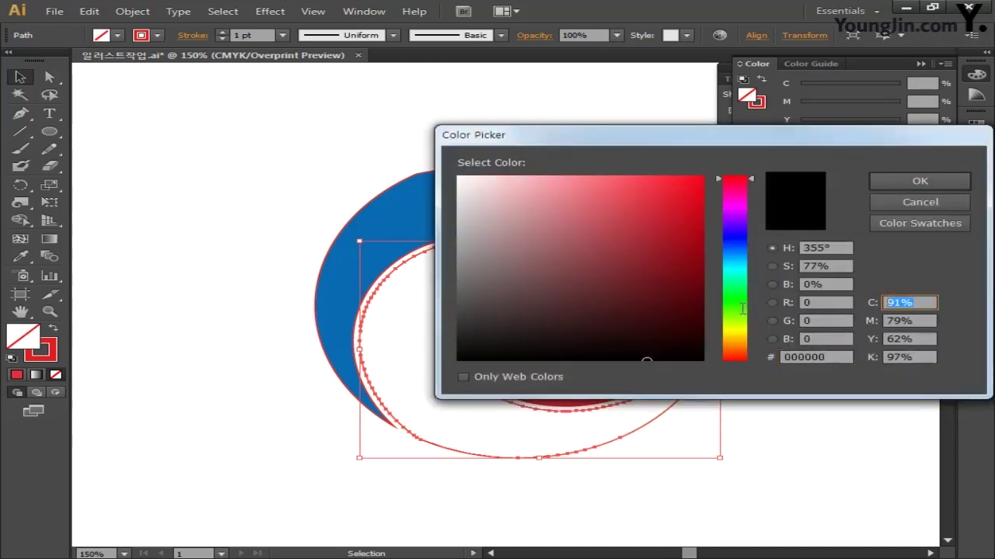
{"action": "type", "text": "0"}
{"action": "key", "text": "Tab"}
{"action": "type", "text": "10"}
{"action": "key", "text": "Tab"}
{"action": "type", "text": "7"}
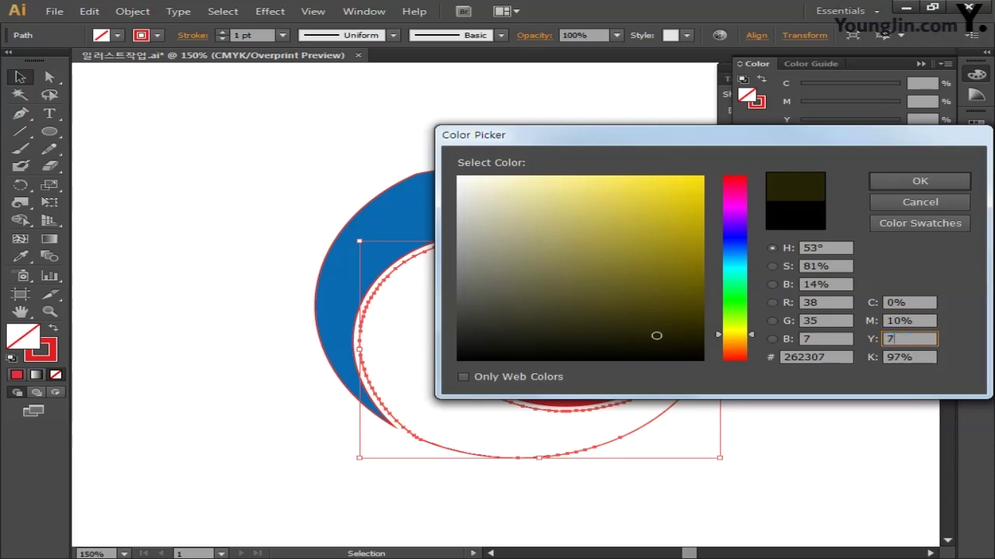
{"action": "key", "text": "Tab"}
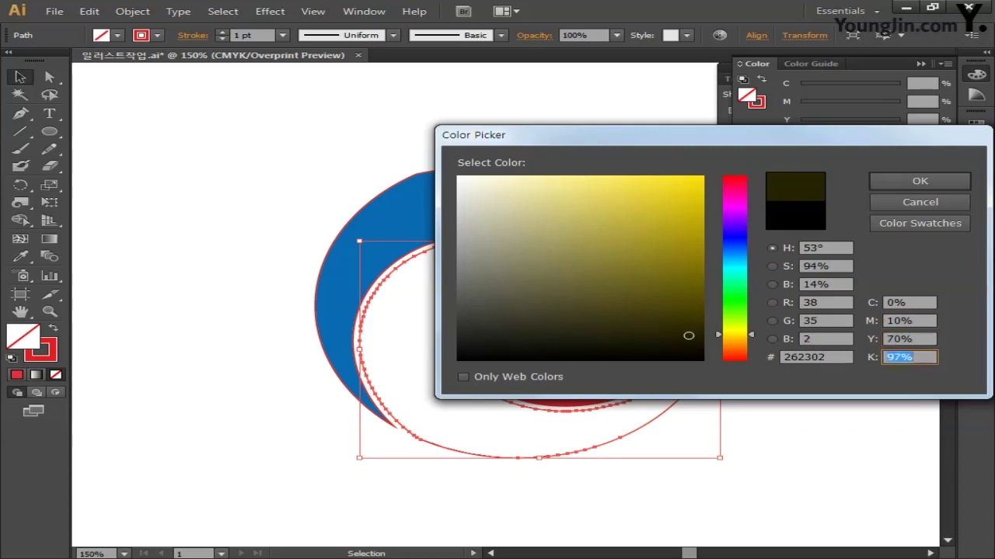
{"action": "type", "text": "0"}
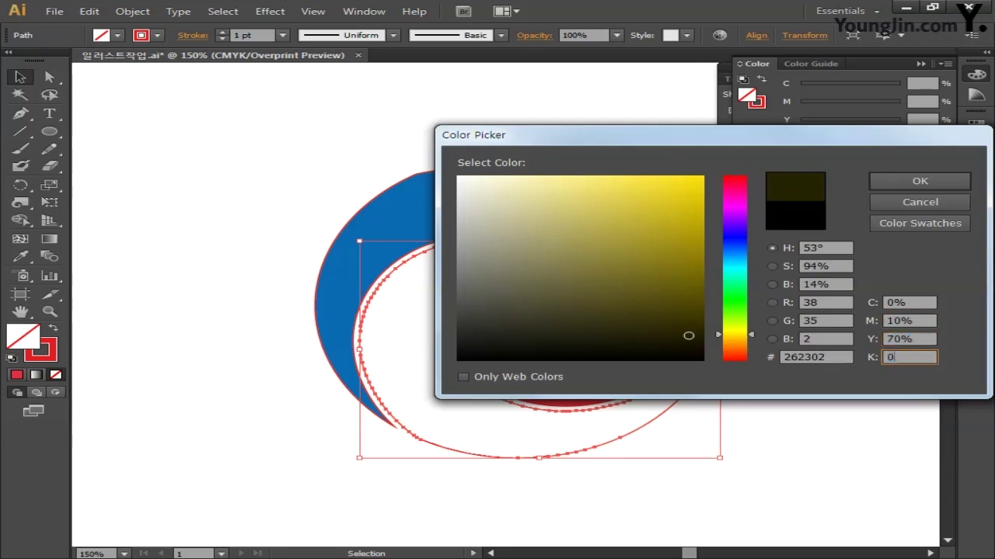
{"action": "left_click", "coordinate": [888, 186]}
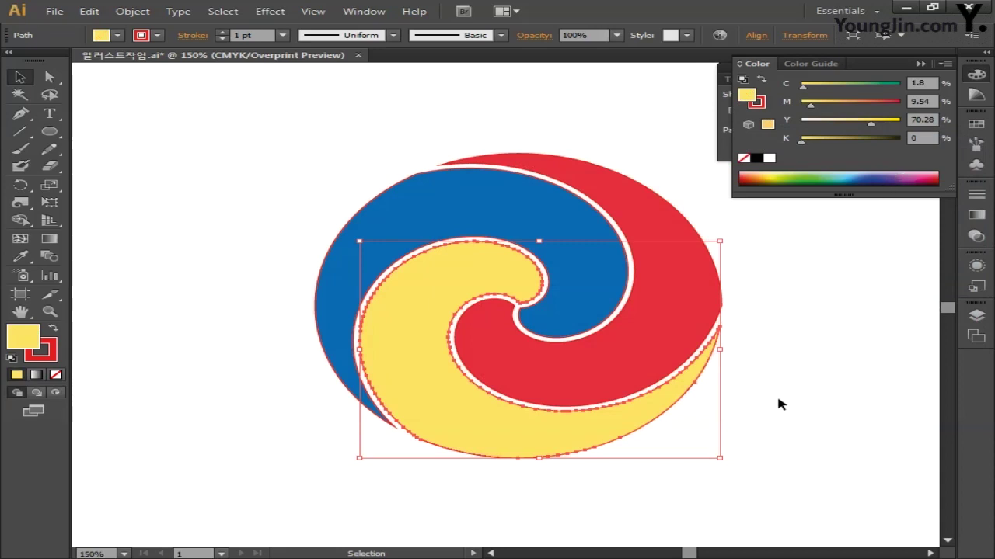
Remove the stroke from all three colored swirl segments
{"action": "left_click_drag", "start_coordinate": [773, 427], "coordinate": [234, 161]}
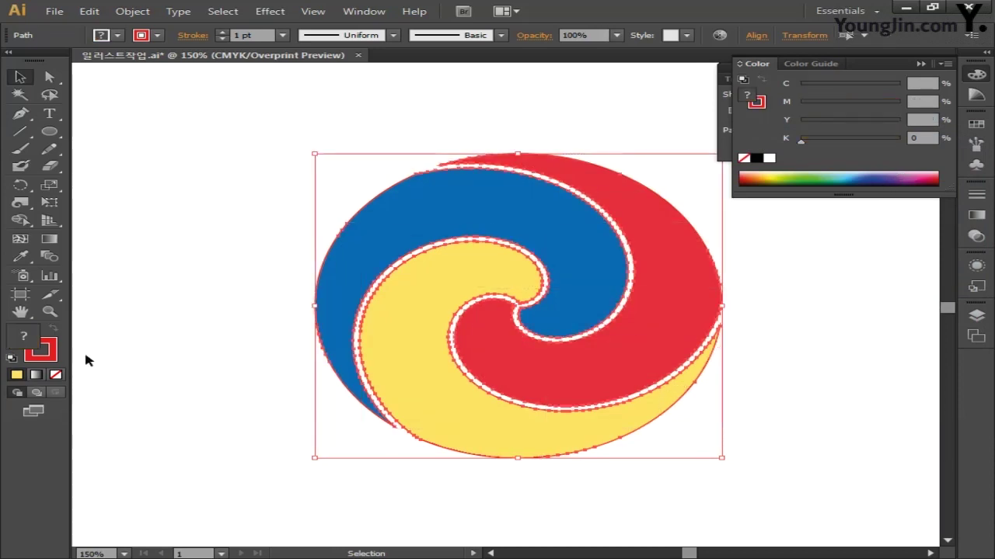
{"action": "left_click", "coordinate": [42, 350]}
{"action": "left_click", "coordinate": [55, 374]}
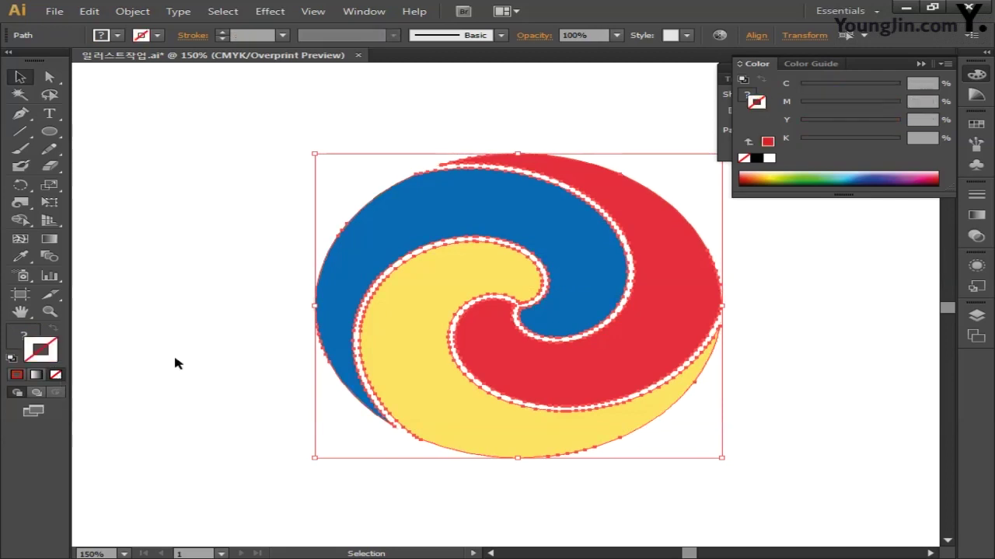
{"action": "left_click", "coordinate": [223, 288]}
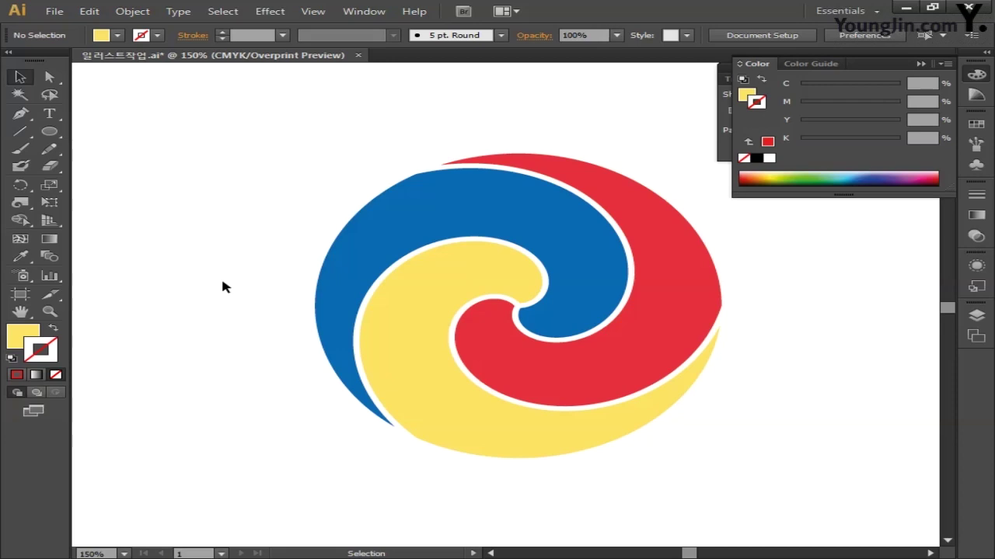
{"action": "left_click", "coordinate": [218, 280]}
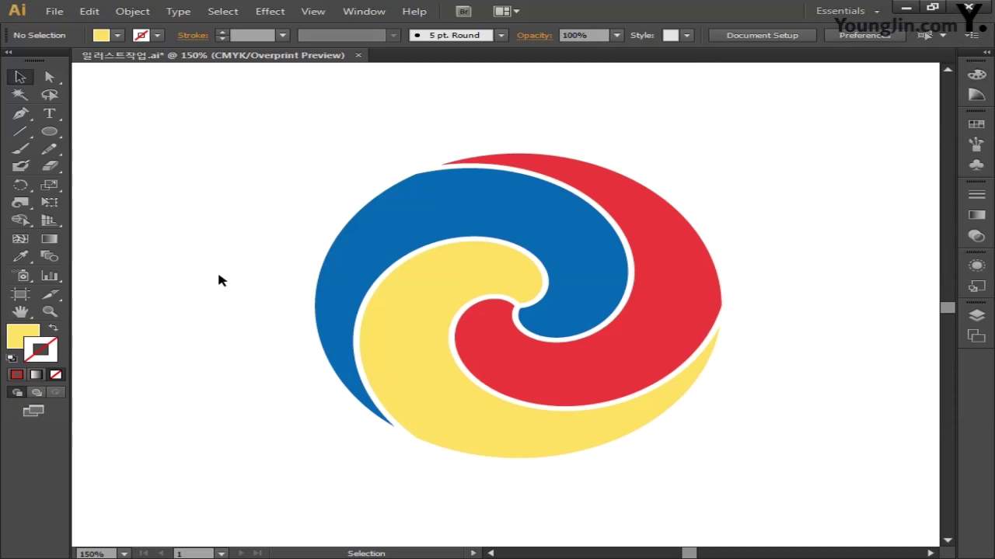
In the blank area left of the swirl, draw an upward-bulging Pen arc spanning about 83 mm and remove its end point's outgoing handle
{"action": "key", "text": "space"}
{"action": "left_click_drag", "start_coordinate": [193, 275], "coordinate": [482, 278]}
{"action": "left_click_drag", "start_coordinate": [296, 282], "coordinate": [564, 288]}
{"action": "left_click_drag", "start_coordinate": [344, 291], "coordinate": [533, 288]}
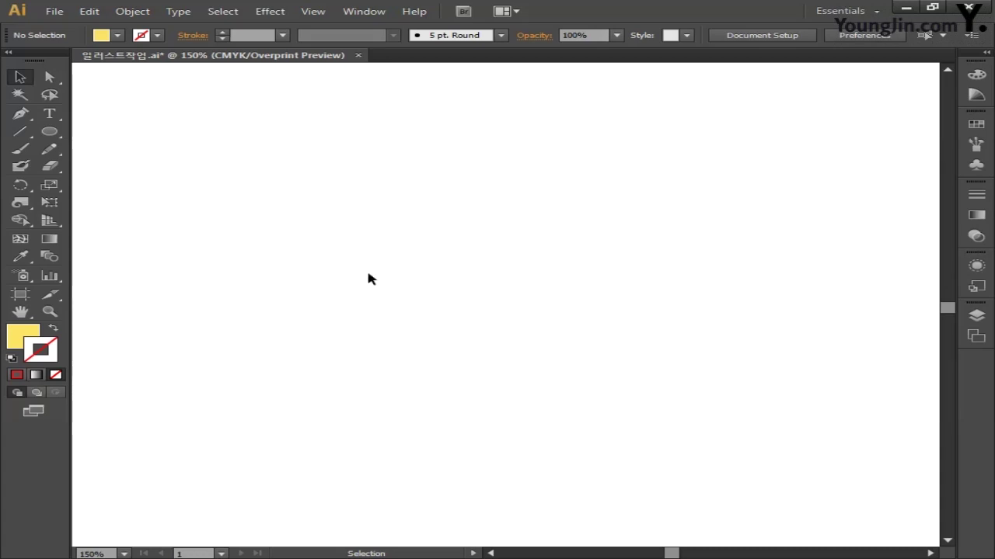
{"action": "left_click", "coordinate": [21, 113]}
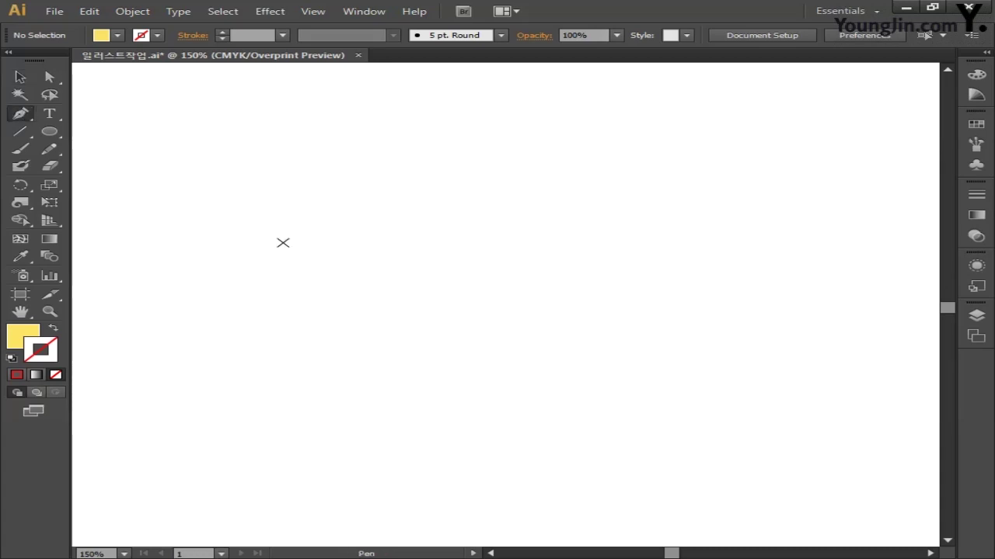
{"action": "left_click", "coordinate": [635, 375]}
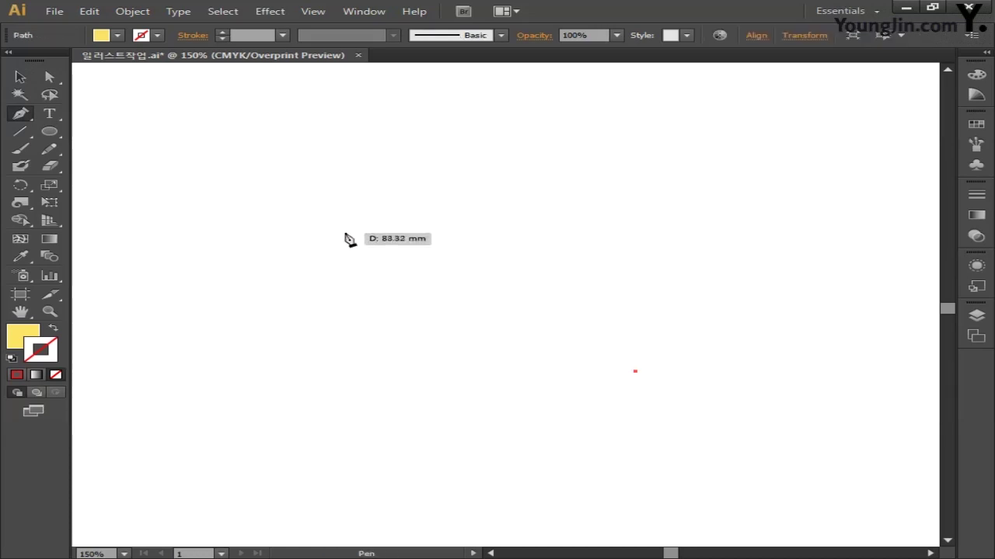
{"action": "left_click_drag", "start_coordinate": [344, 233], "coordinate": [194, 348]}
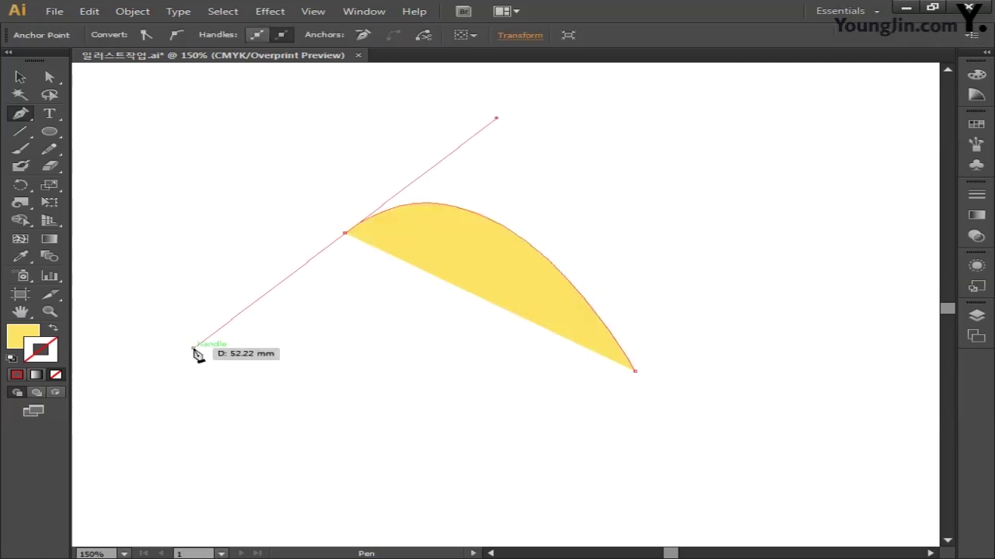
{"action": "left_click", "coordinate": [345, 234]}
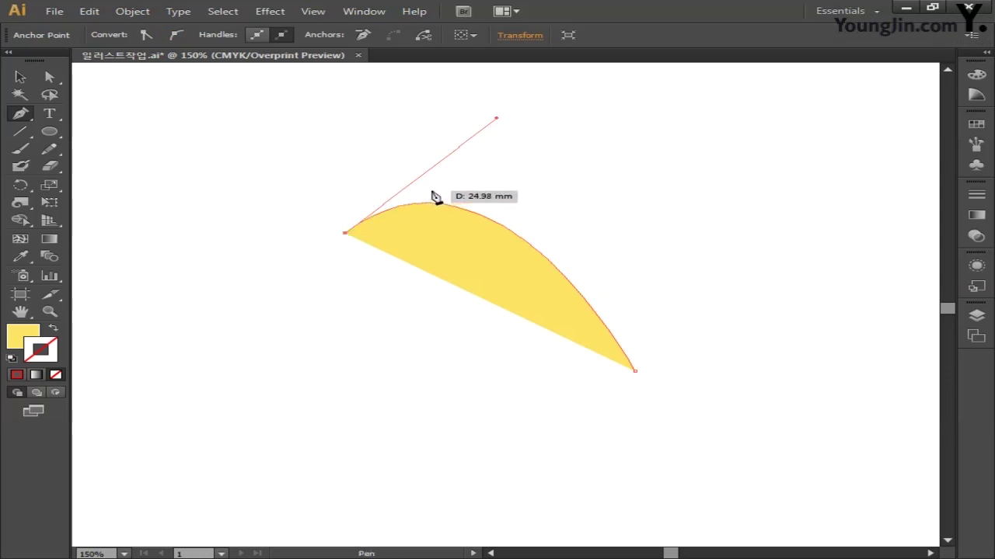
Continue the path with a notched, two-pronged tip and a curved upper edge, closing it at the starting point
{"action": "left_click_drag", "start_coordinate": [433, 190], "coordinate": [486, 188]}
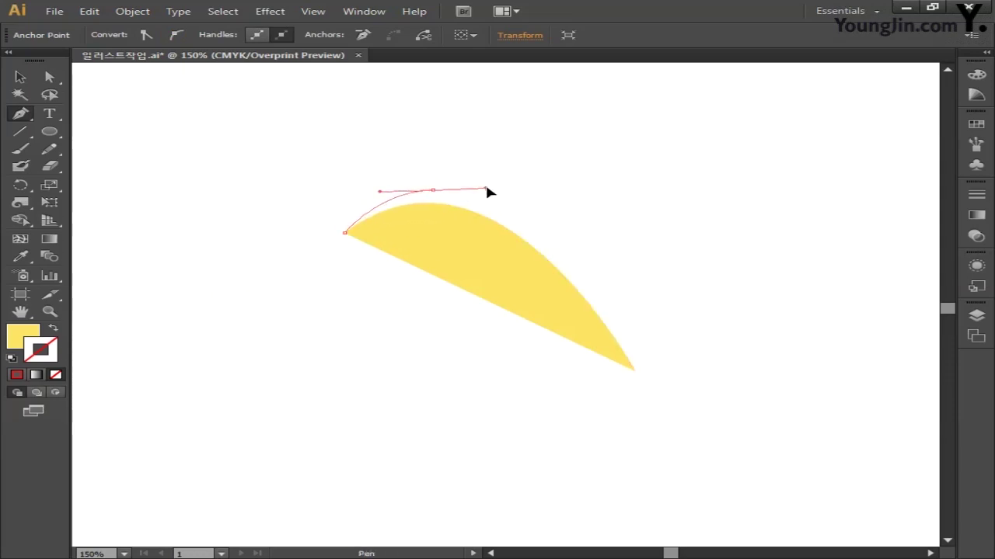
{"action": "left_click", "coordinate": [433, 190]}
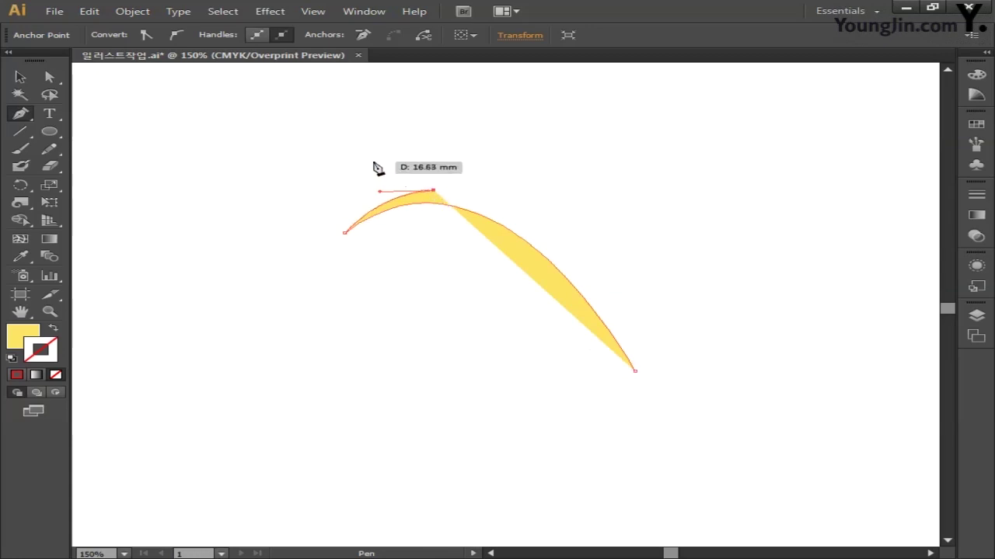
{"action": "left_click_drag", "start_coordinate": [354, 171], "coordinate": [317, 180]}
{"action": "left_click", "coordinate": [355, 172]}
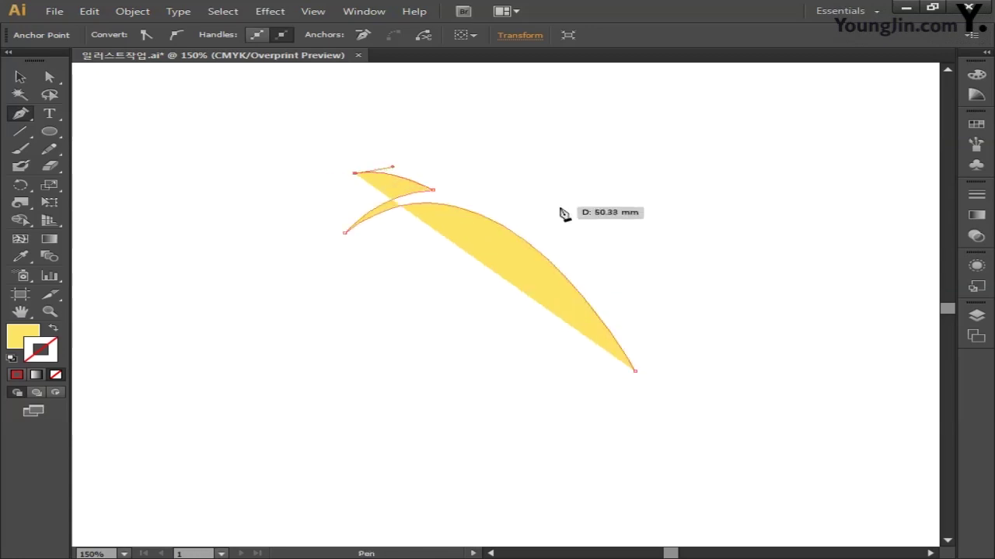
{"action": "left_click_drag", "start_coordinate": [532, 207], "coordinate": [598, 268]}
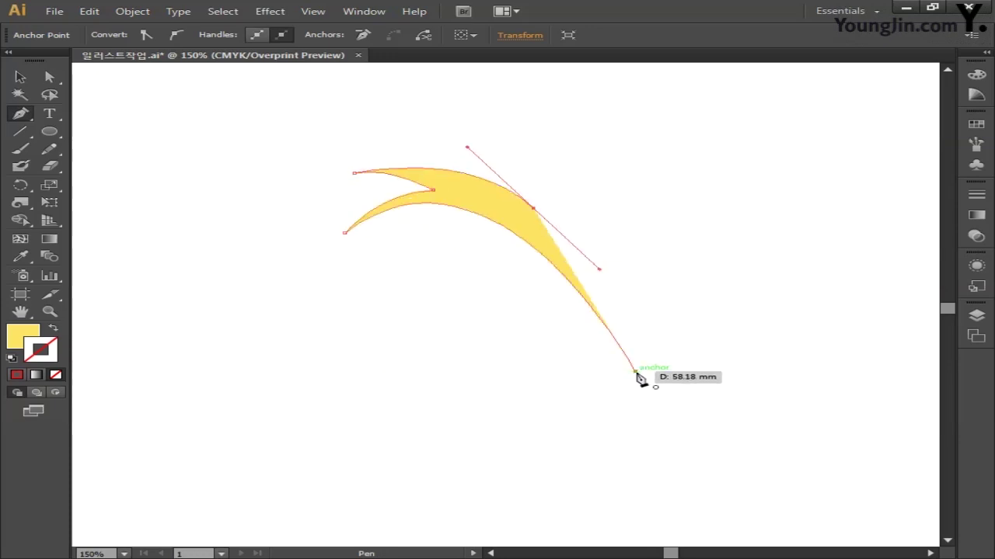
{"action": "mouse_move", "coordinate": [636, 375]}
{"action": "left_mouse_down"}
{"action": "mouse_move", "coordinate": [634, 366]}
{"action": "mouse_move", "coordinate": [641, 391]}
{"action": "left_mouse_up"}
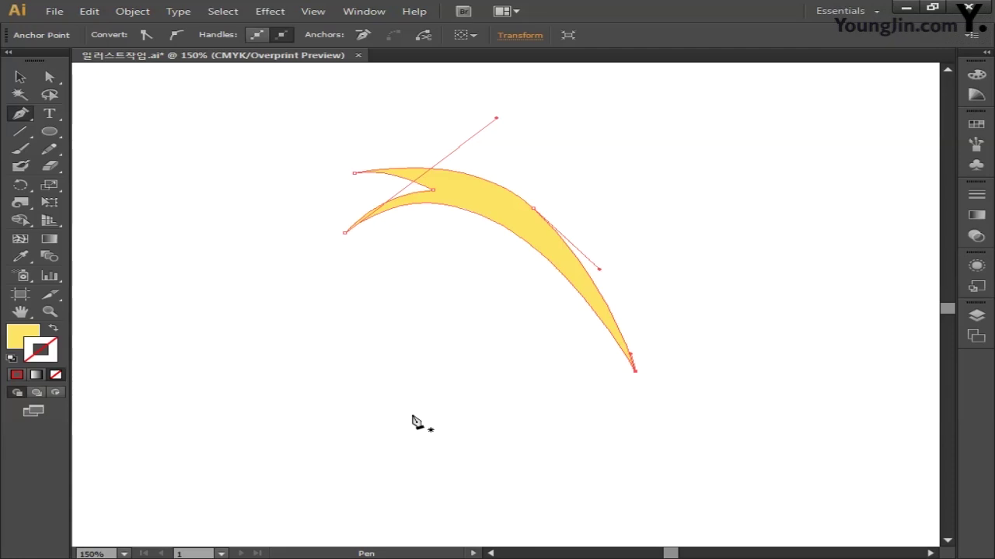
Move the forked shape's prong tips, notch point and pointed lower end to refine its outline
{"action": "left_click", "coordinate": [50, 77]}
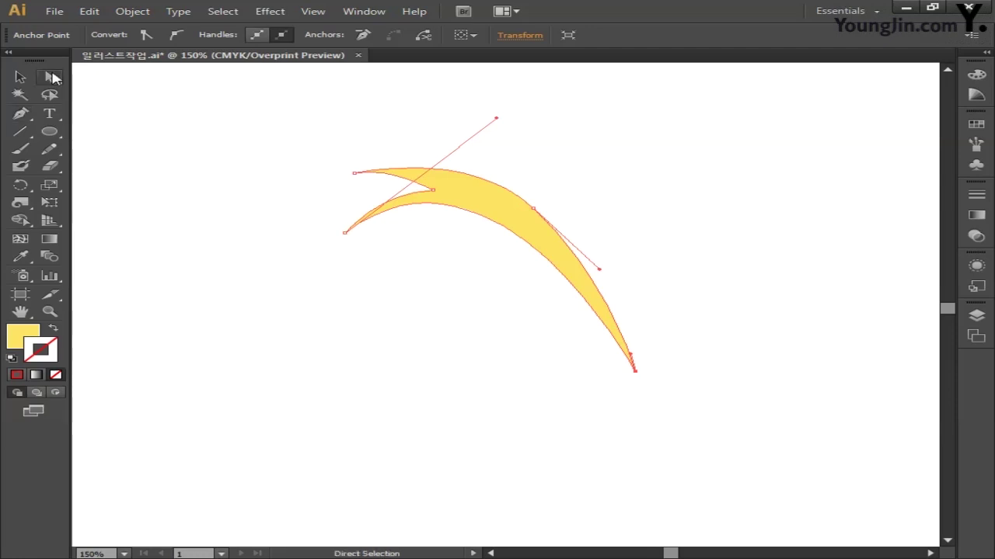
{"action": "left_click", "coordinate": [21, 114]}
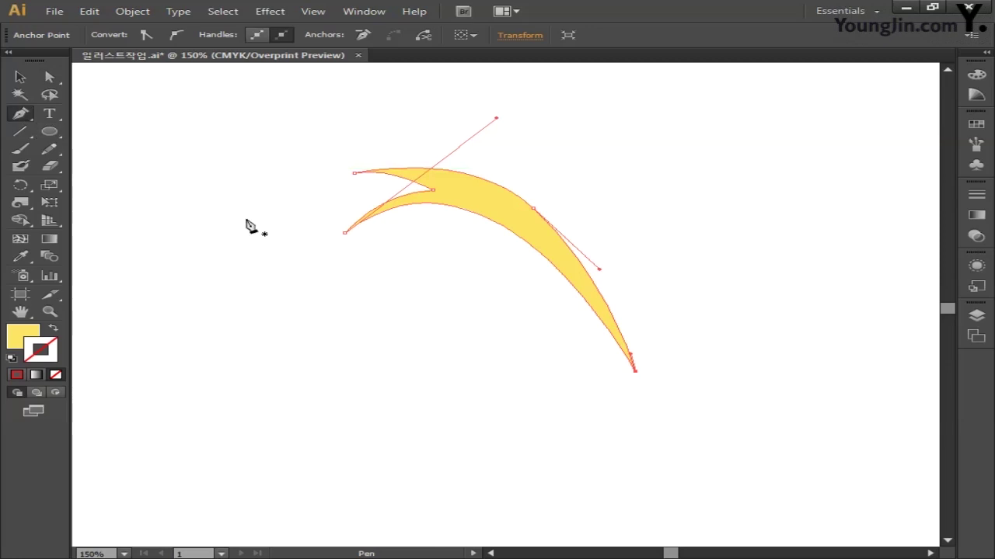
{"action": "key", "text": "ctrl"}
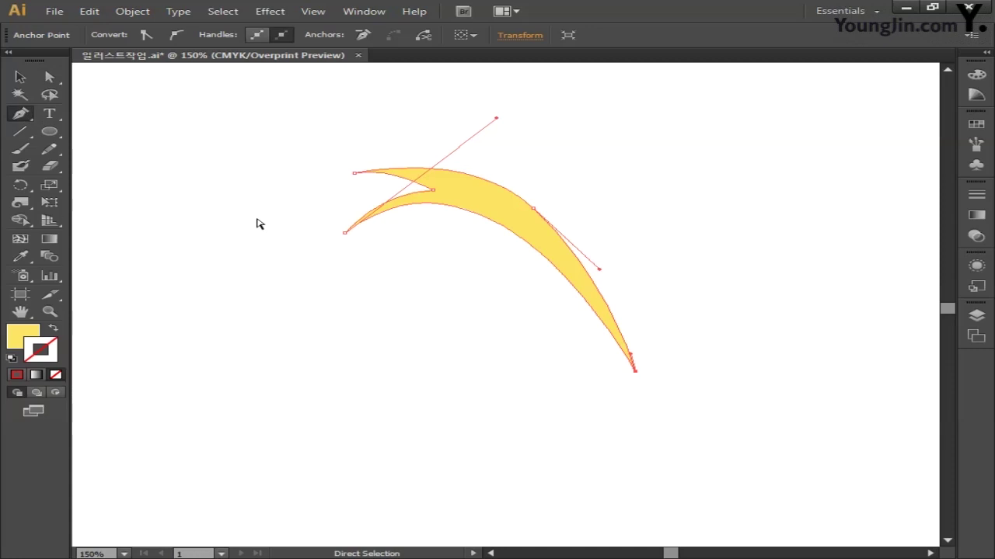
{"action": "key", "text": "alt"}
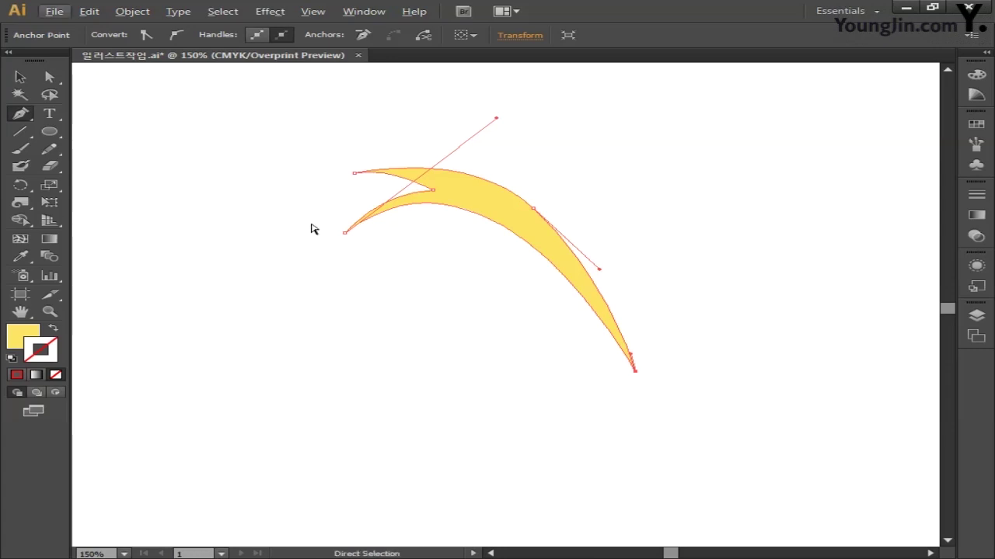
{"action": "left_click_drag", "start_coordinate": [344, 232], "coordinate": [322, 237]}
{"action": "left_click_drag", "start_coordinate": [433, 189], "coordinate": [420, 193]}
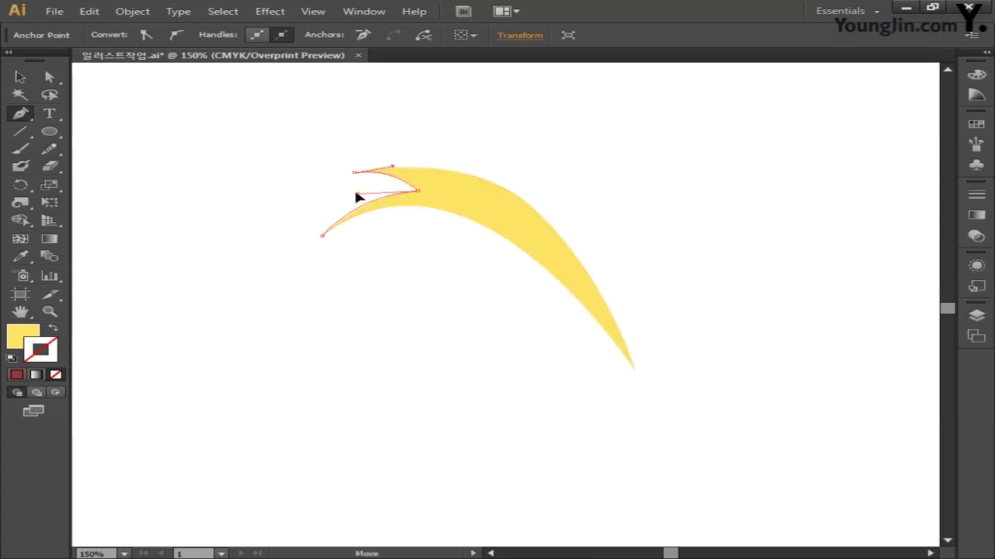
{"action": "left_click_drag", "start_coordinate": [354, 172], "coordinate": [370, 181]}
{"action": "left_click_drag", "start_coordinate": [635, 371], "coordinate": [611, 369]}
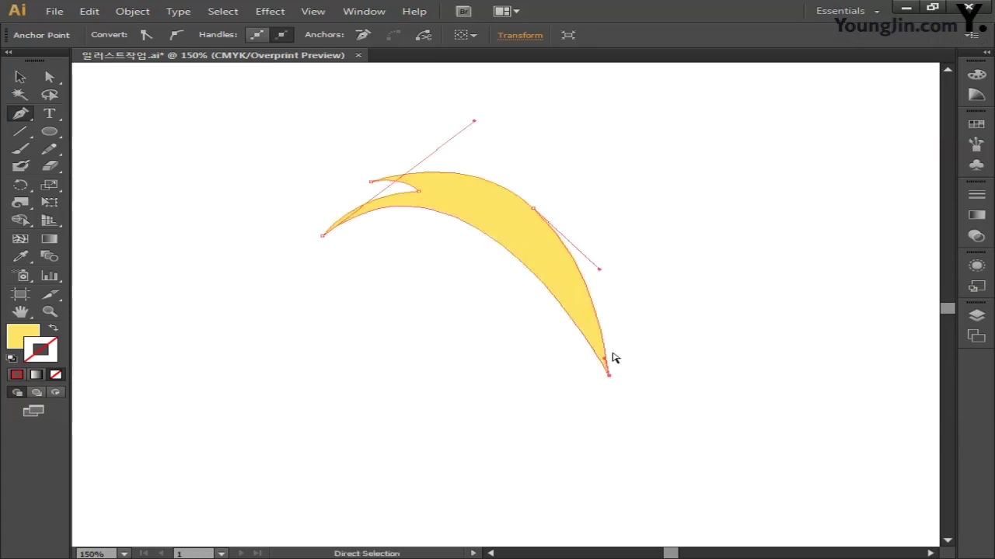
Adjust the curvature of the shape's inner arc and shift the upper prong's tip outward
{"action": "left_click_drag", "start_coordinate": [471, 124], "coordinate": [501, 111]}
{"action": "left_click_drag", "start_coordinate": [628, 176], "coordinate": [619, 200]}
{"action": "left_click_drag", "start_coordinate": [476, 206], "coordinate": [349, 267]}
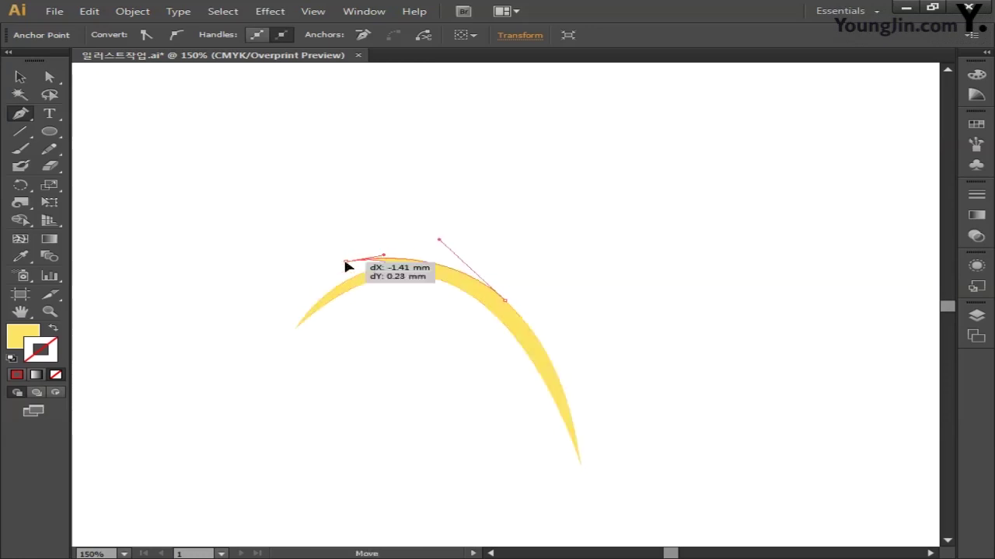
Delete the middle anchor on the outer edge and pull a long handle from the lower end to curve that edge smoothly
{"action": "left_click", "coordinate": [506, 301]}
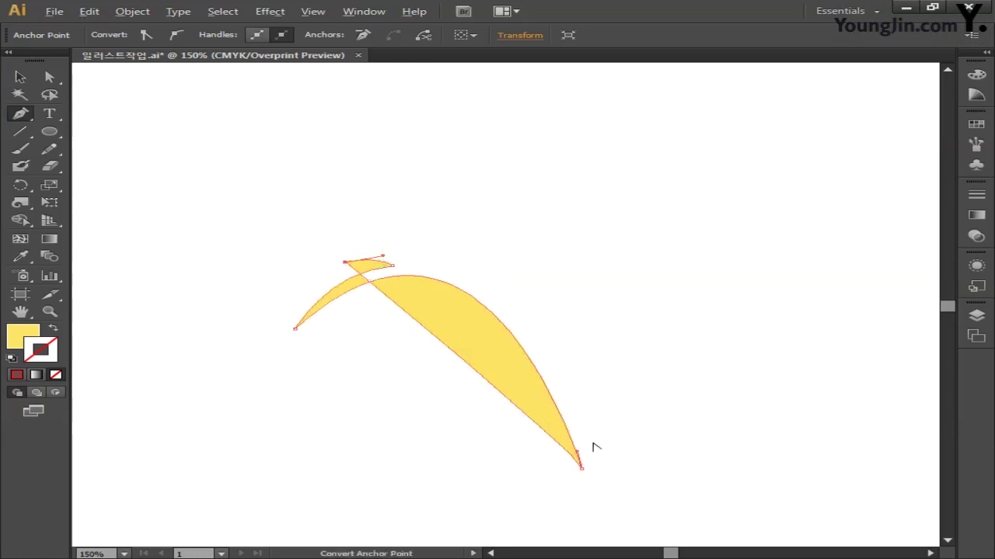
{"action": "left_click_drag", "start_coordinate": [581, 468], "coordinate": [504, 200]}
{"action": "left_click_drag", "start_coordinate": [382, 256], "coordinate": [382, 261]}
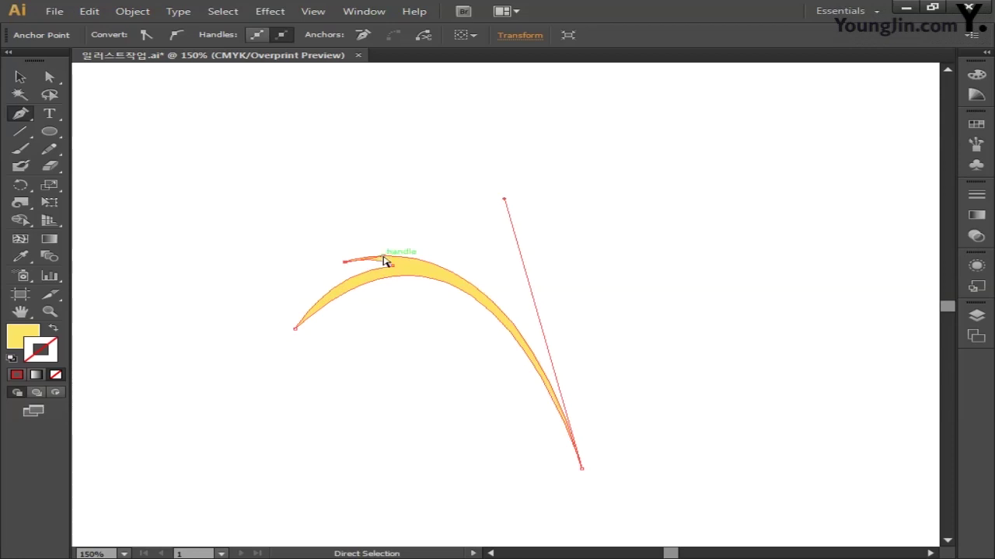
{"action": "left_click_drag", "start_coordinate": [505, 200], "coordinate": [535, 195]}
Nudge the upper prong's tip slightly inward and fine-tune the inner and outer arc handles for an evenly tapering shape
{"action": "left_click", "coordinate": [345, 262]}
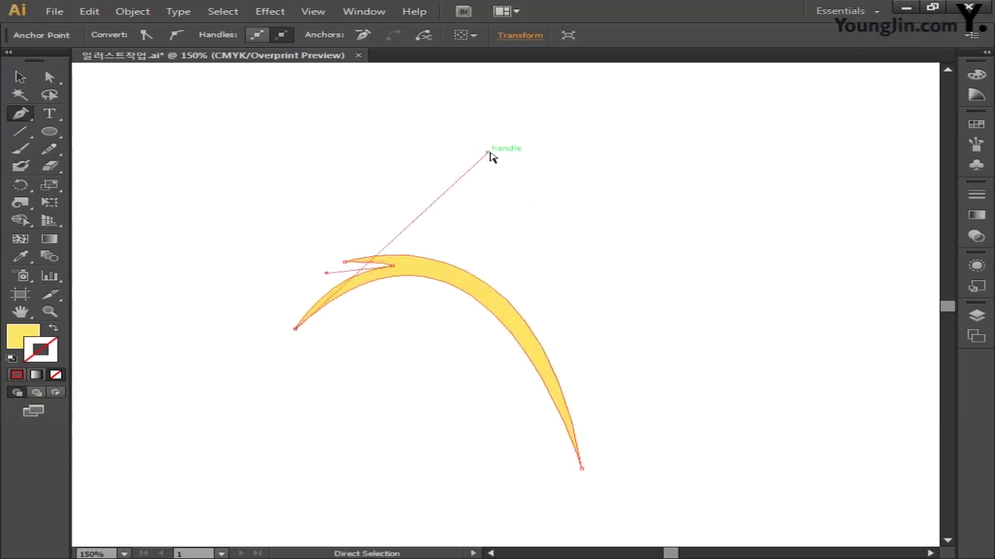
{"action": "left_click_drag", "start_coordinate": [493, 153], "coordinate": [499, 144]}
{"action": "key", "text": "ctrl+z"}
{"action": "key", "text": "ctrl+z"}
{"action": "left_click_drag", "start_coordinate": [344, 262], "coordinate": [349, 267]}
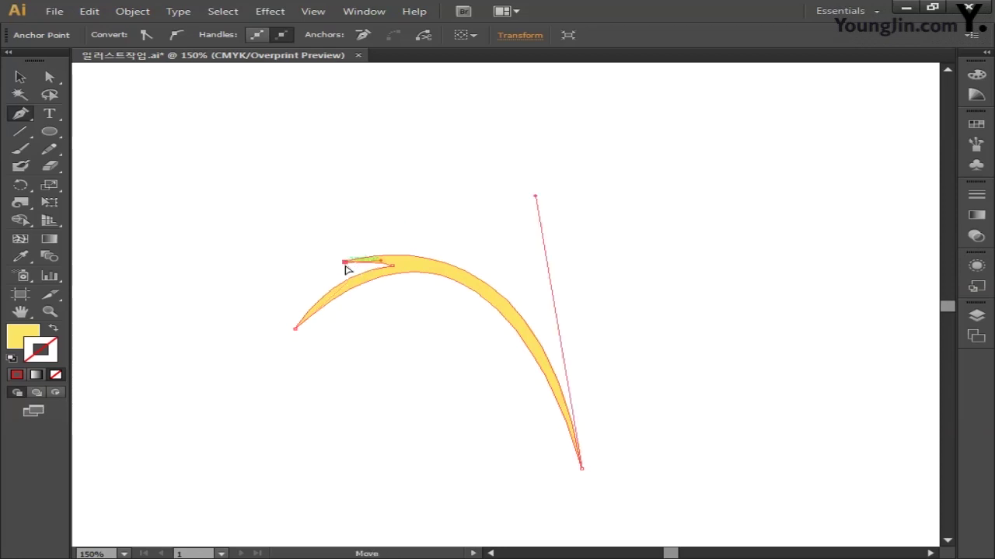
{"action": "left_click_drag", "start_coordinate": [295, 329], "coordinate": [483, 146]}
{"action": "left_click_drag", "start_coordinate": [538, 197], "coordinate": [517, 188]}
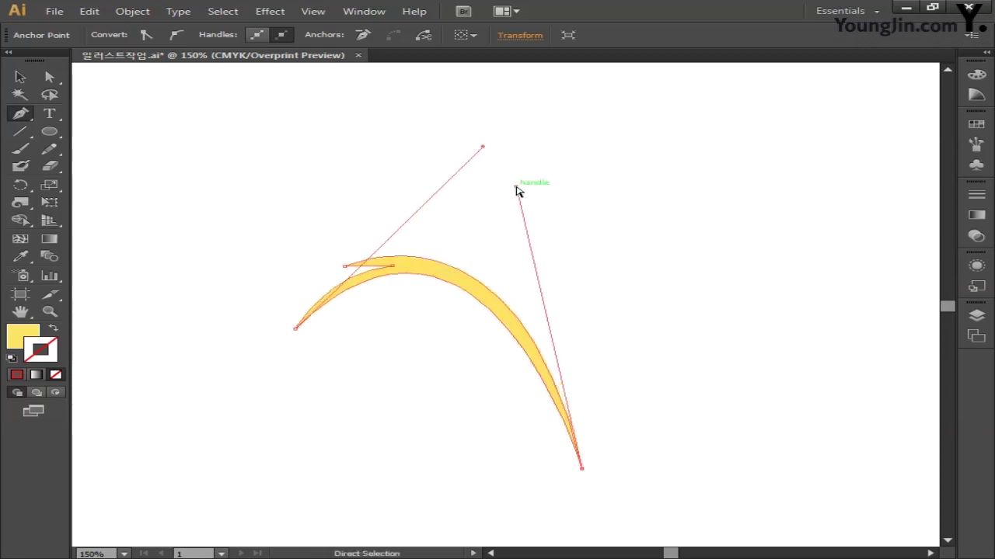
Fill the whole forked shape with green using C 80, M 30, Y 100, K 0
{"action": "left_click_drag", "start_coordinate": [61, 196], "coordinate": [100, 122]}
{"action": "left_click", "coordinate": [20, 77]}
{"action": "left_click", "coordinate": [264, 297]}
{"action": "left_click_drag", "start_coordinate": [282, 155], "coordinate": [653, 427]}
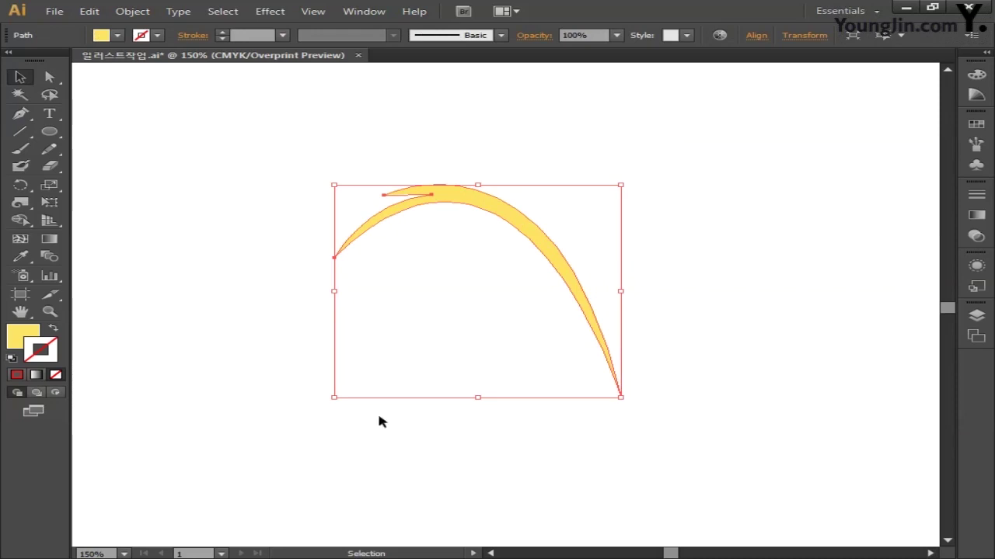
{"action": "double_click", "coordinate": [23, 335]}
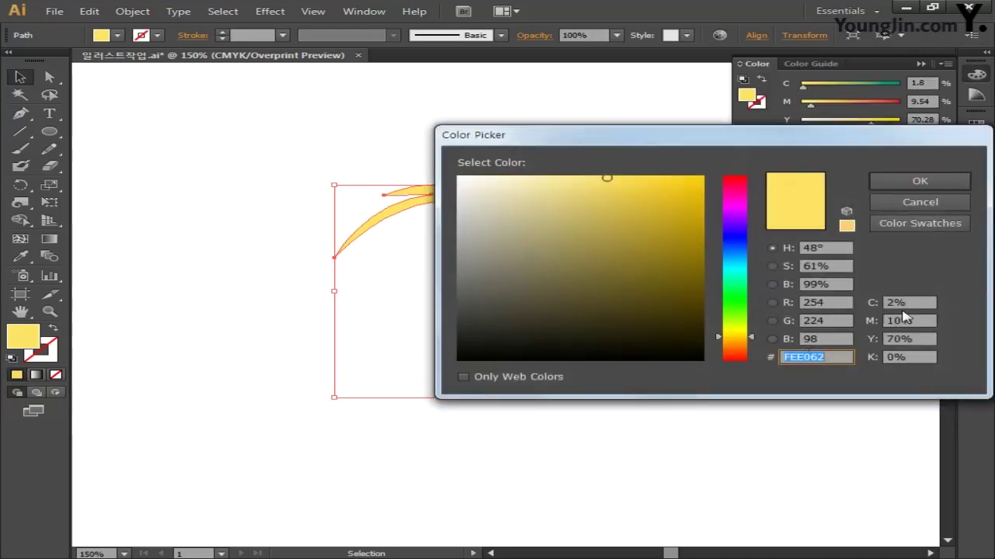
{"action": "left_click", "coordinate": [902, 302]}
{"action": "type", "text": "80"}
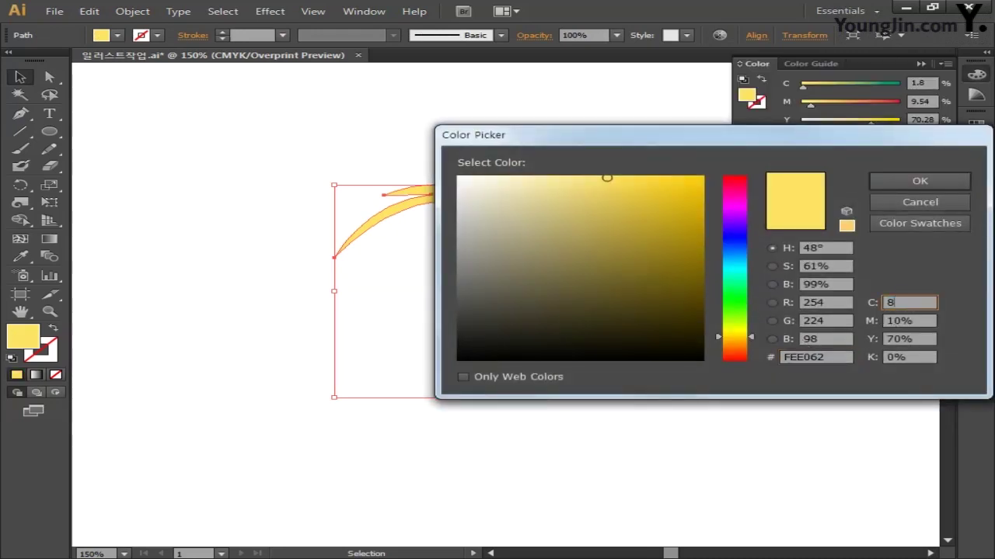
{"action": "key", "text": "Tab"}
{"action": "type", "text": "30"}
{"action": "key", "text": "Tab"}
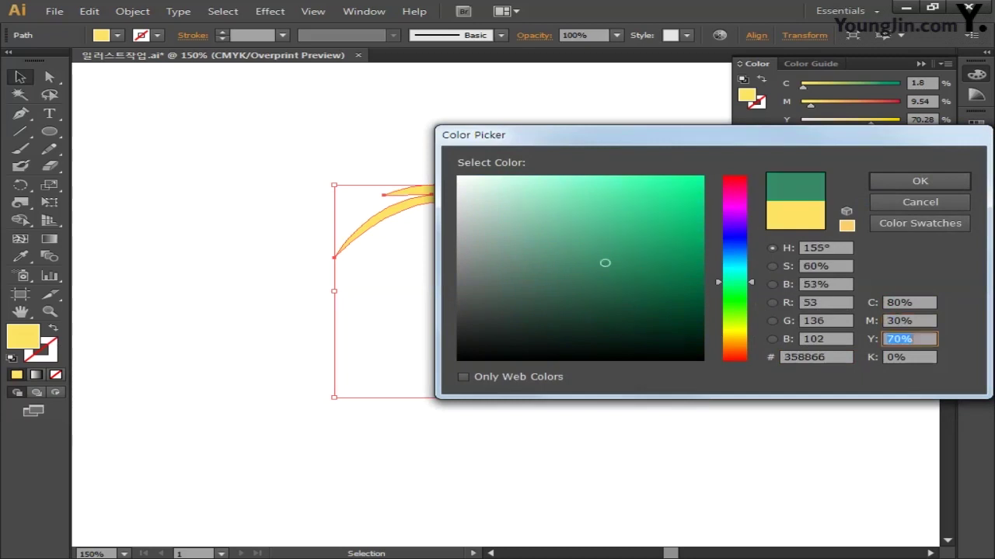
{"action": "type", "text": "100"}
{"action": "key", "text": "Tab"}
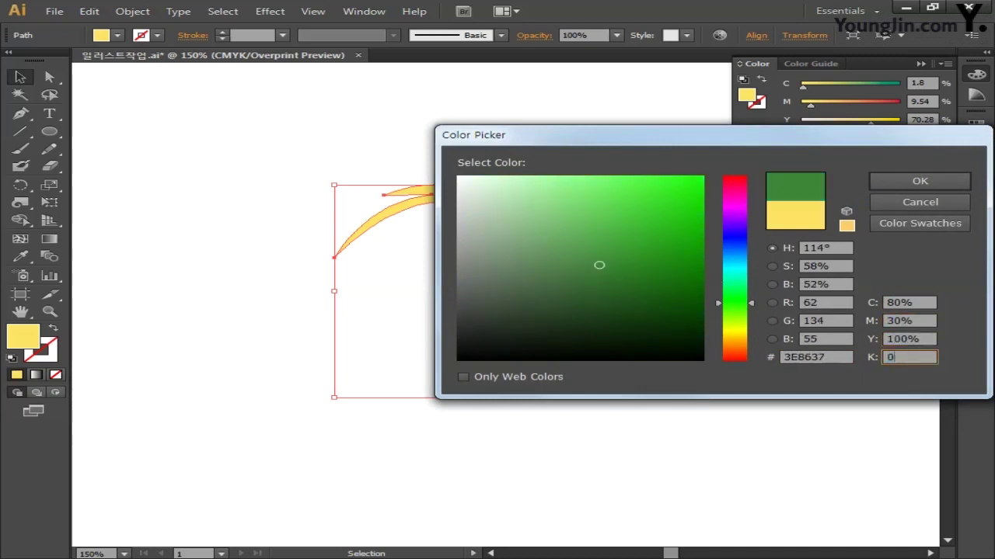
{"action": "left_click", "coordinate": [907, 181]}
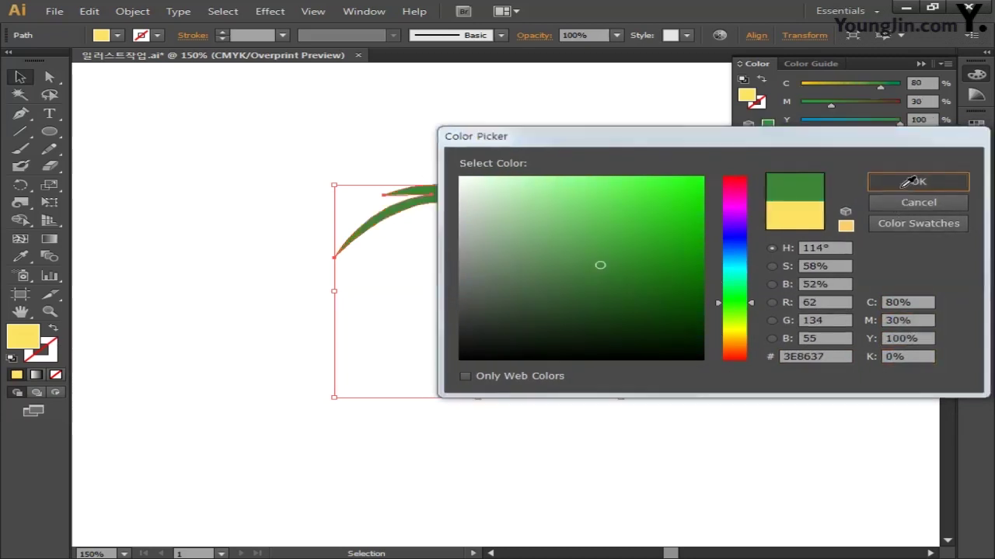
{"action": "left_click", "coordinate": [53, 350]}
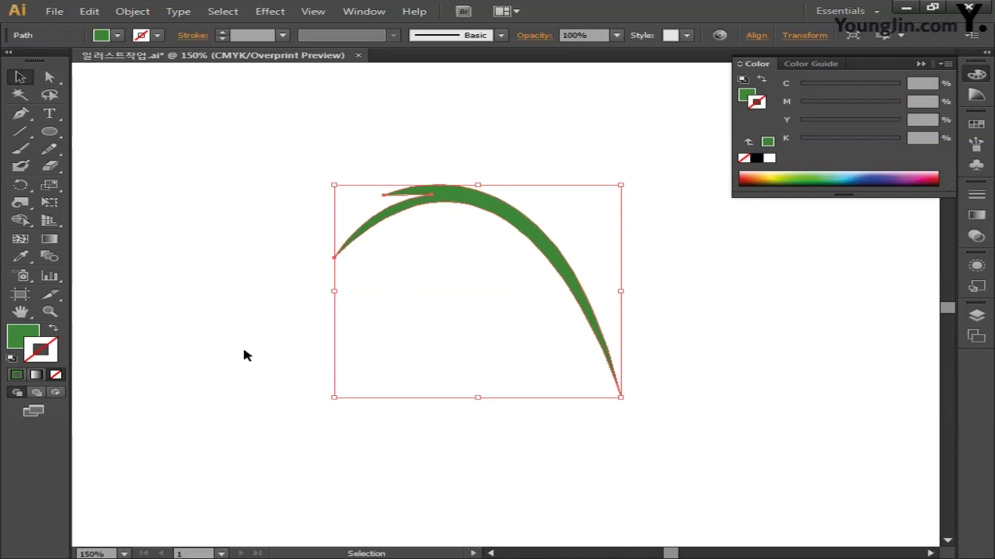
Draw a small flat ellipse beside the forked shape's upper prong and tilt it slightly counterclockwise
{"action": "left_click", "coordinate": [49, 131]}
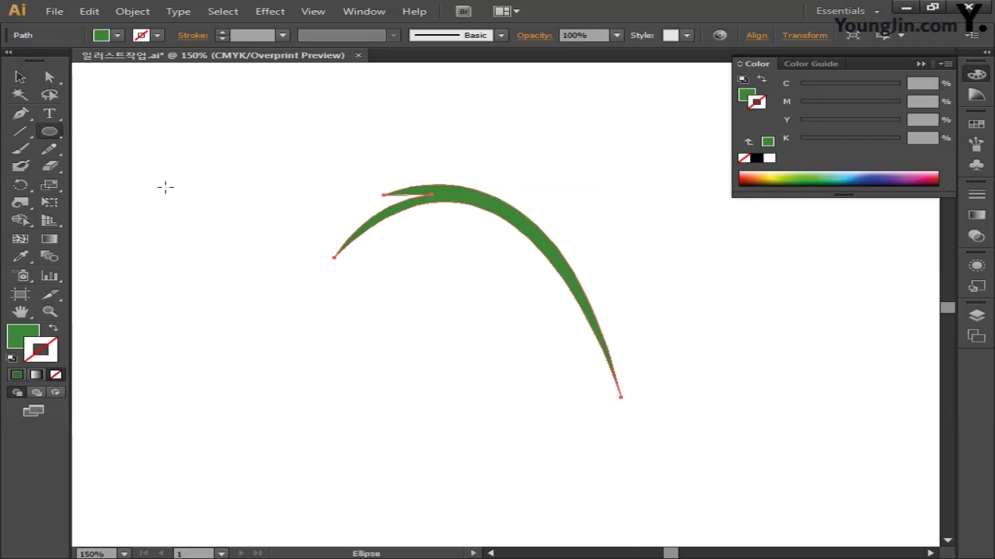
{"action": "key", "text": "ctrl+plus"}
{"action": "key", "text": "ctrl+plus"}
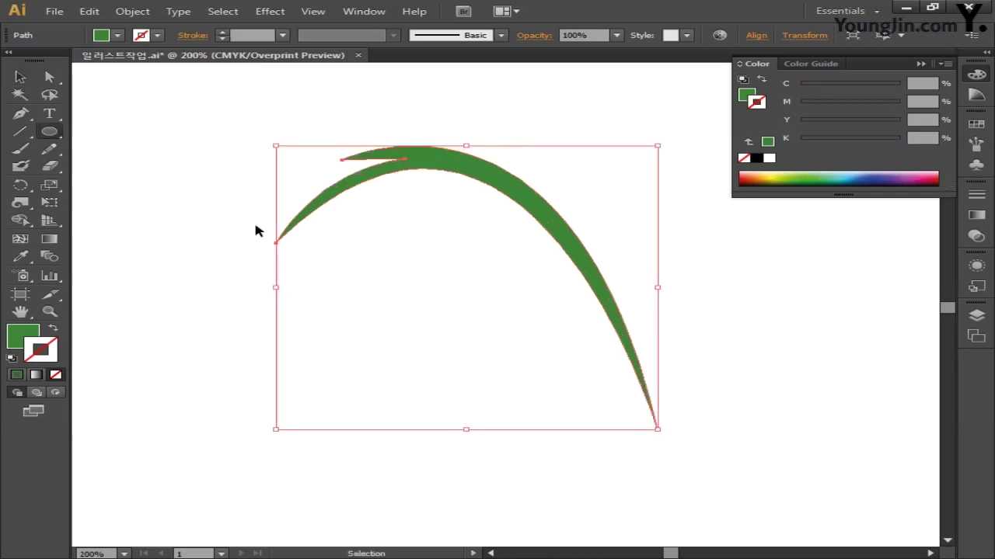
{"action": "left_click_drag", "start_coordinate": [322, 239], "coordinate": [442, 353]}
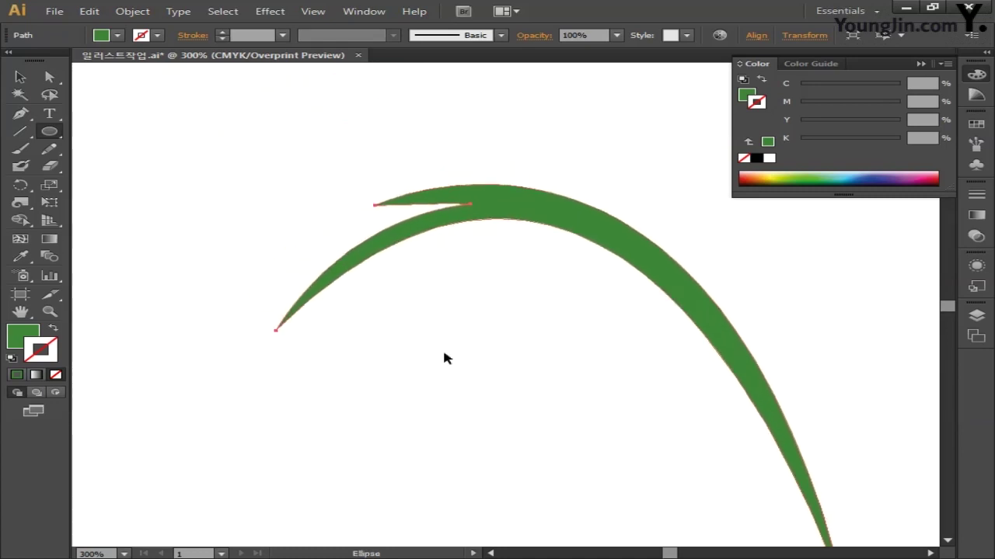
{"action": "key", "text": "ctrl+plus"}
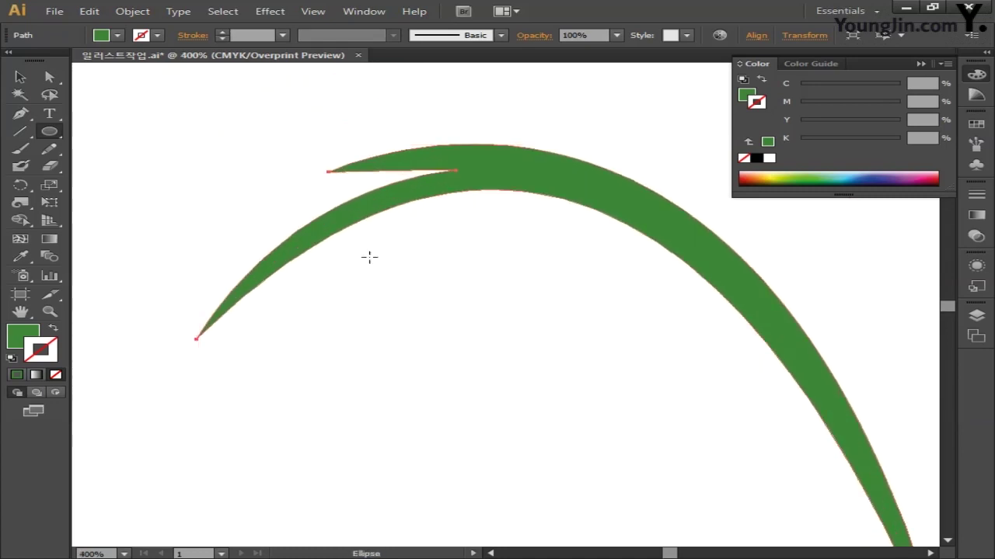
{"action": "left_click_drag", "start_coordinate": [231, 188], "coordinate": [315, 221]}
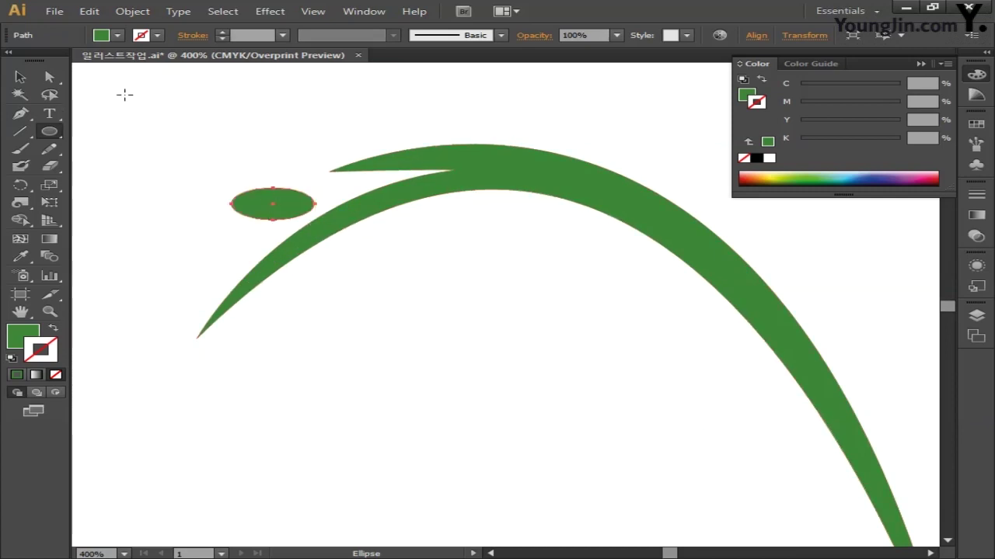
{"action": "left_click", "coordinate": [20, 76]}
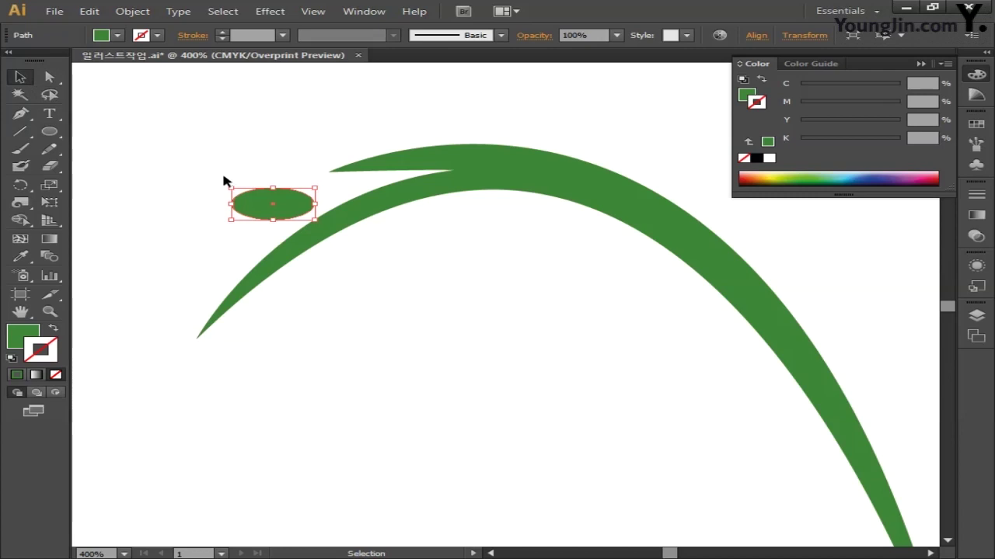
{"action": "left_click_drag", "start_coordinate": [225, 181], "coordinate": [219, 193]}
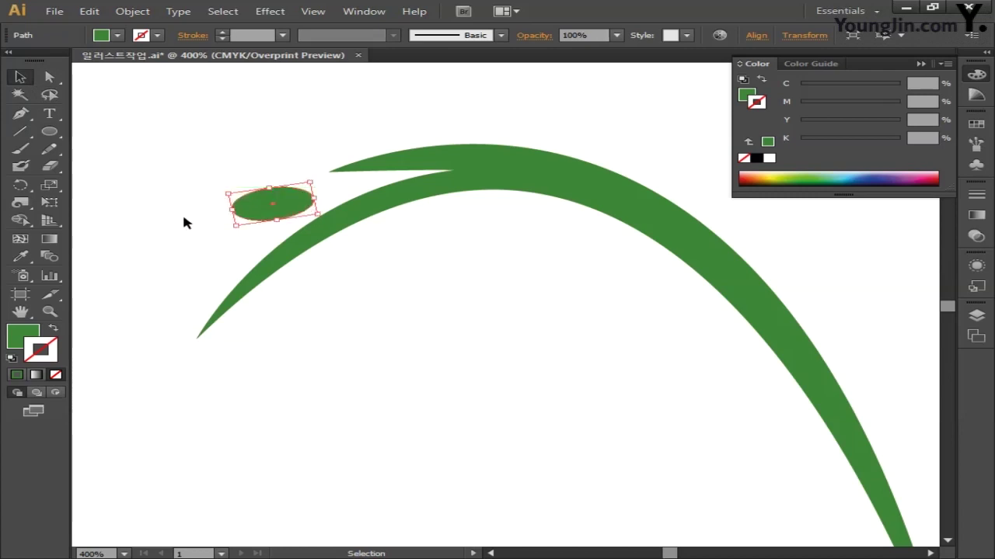
Fill the small ellipse with orange using C 0, M 40, Y 80, K 0
{"action": "double_click", "coordinate": [23, 336]}
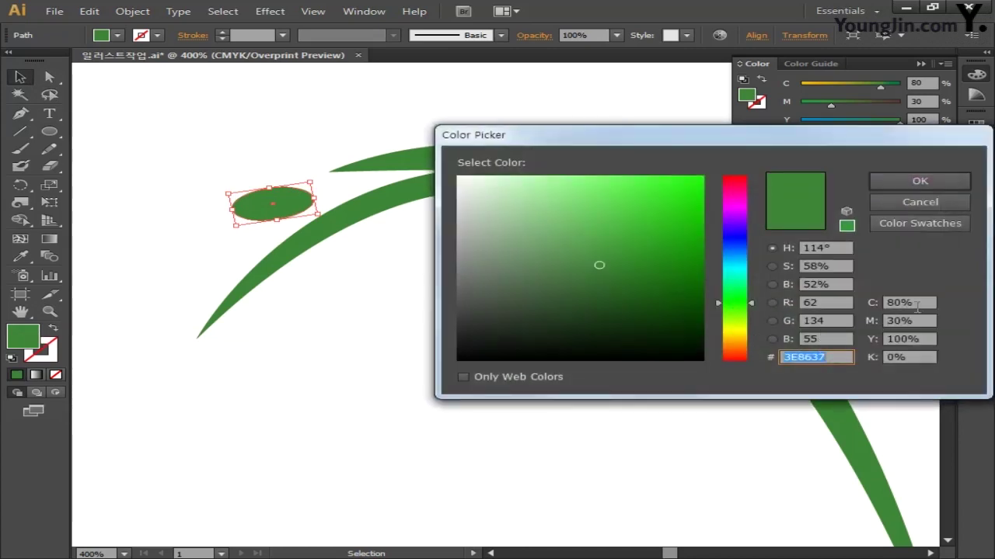
{"action": "key", "text": "Tab"}
{"action": "type", "text": "0"}
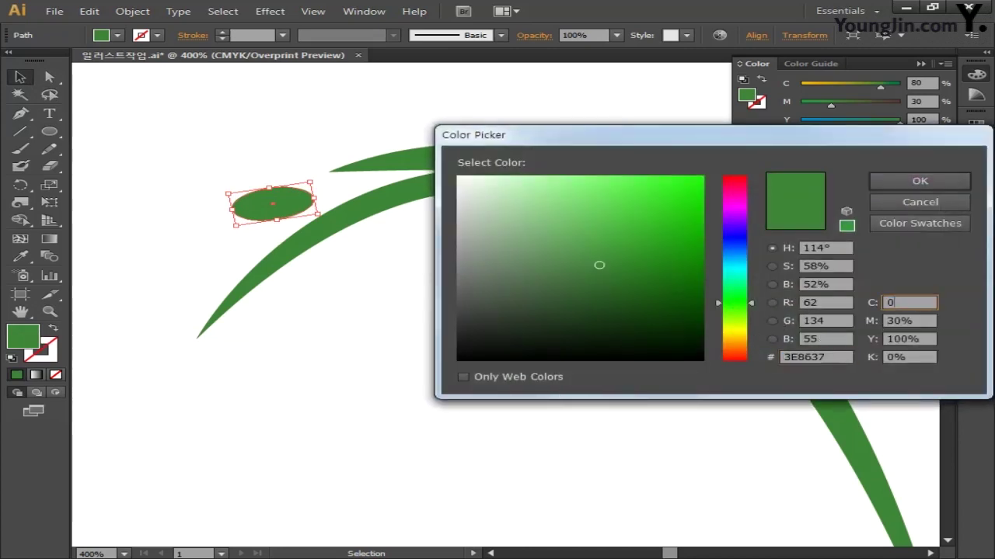
{"action": "key", "text": "Tab"}
{"action": "type", "text": "40"}
{"action": "key", "text": "Tab"}
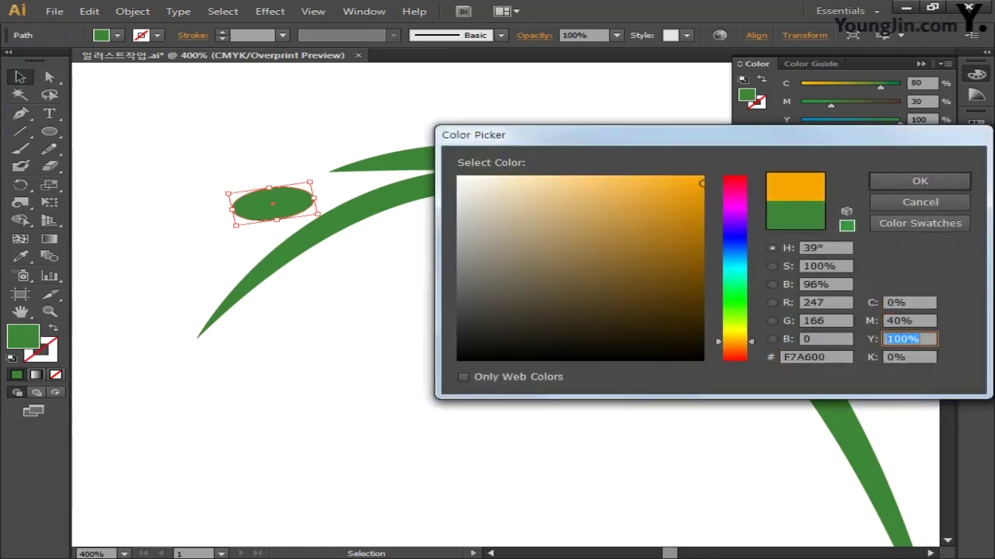
{"action": "type", "text": "80"}
{"action": "key", "text": "Tab"}
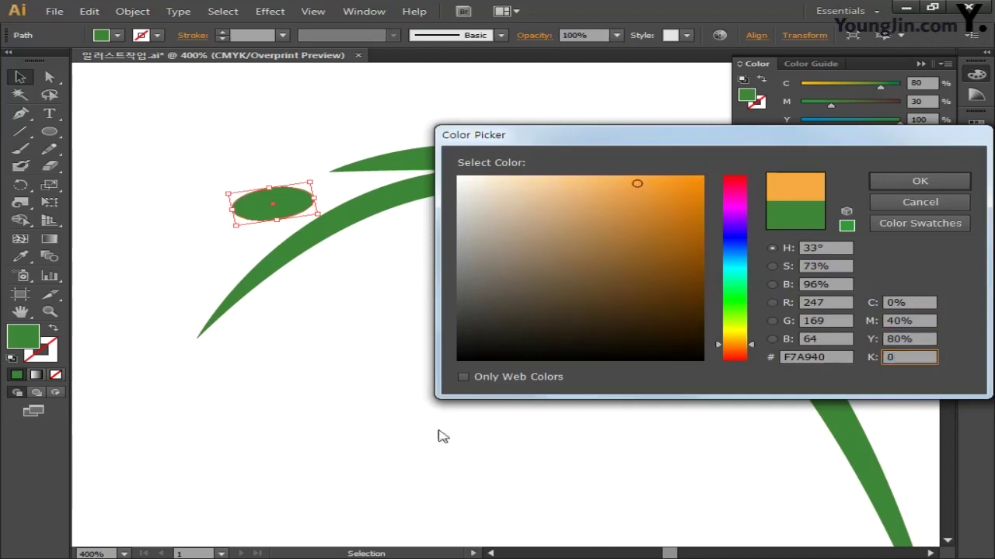
{"action": "left_click", "coordinate": [890, 180]}
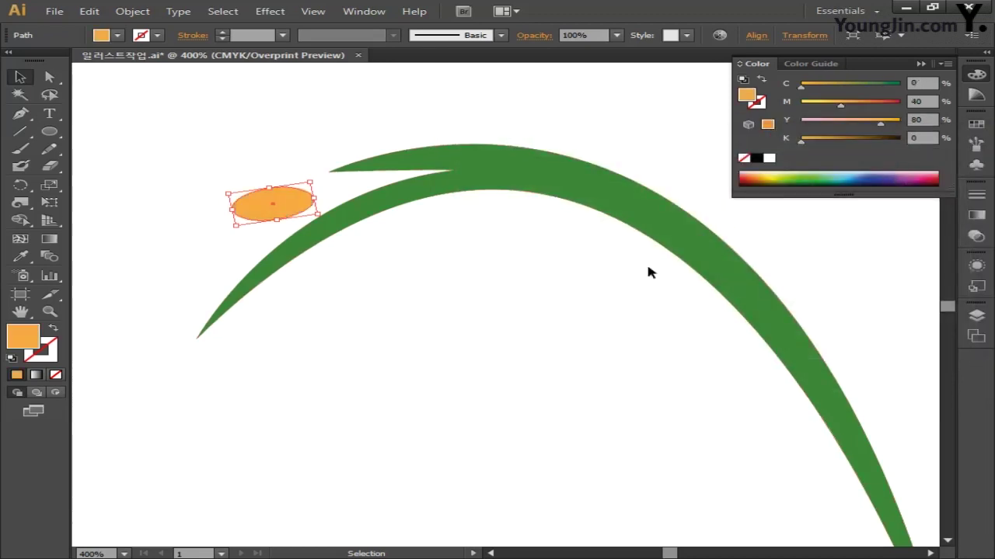
Duplicate the orange ellipse diagonally down to the left and rotate the copy to a steeper counterclockwise tilt
{"action": "left_click_drag", "start_coordinate": [411, 313], "coordinate": [466, 357]}
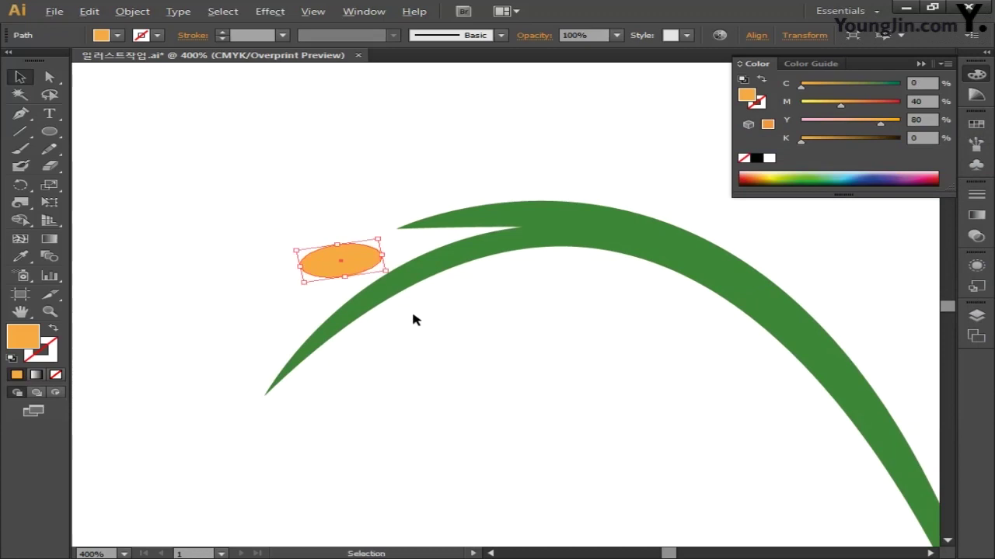
{"action": "left_click_drag", "start_coordinate": [365, 265], "coordinate": [307, 309]}
{"action": "left_click", "coordinate": [224, 295]}
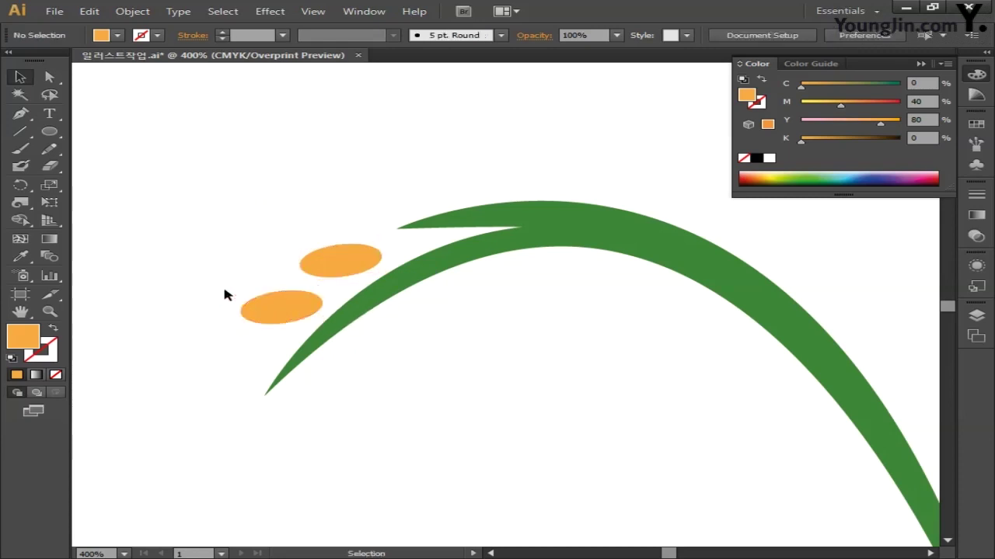
{"action": "left_click", "coordinate": [256, 305]}
{"action": "left_click_drag", "start_coordinate": [232, 289], "coordinate": [227, 311]}
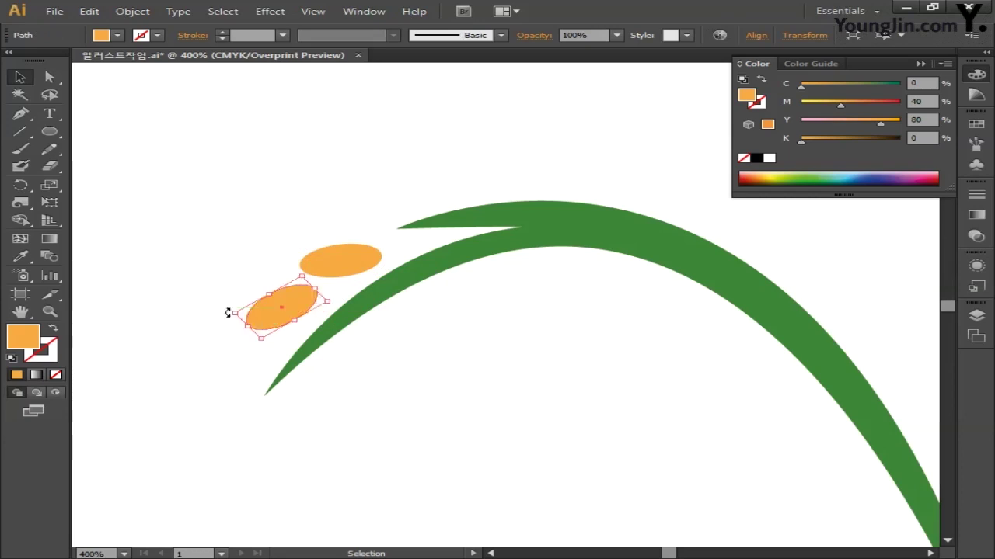
Duplicate the tilted ellipse repeatedly to form two staggered rows of grains curving down from the stem's prongs
{"action": "key", "text": "space"}
{"action": "left_click_drag", "start_coordinate": [373, 390], "coordinate": [495, 377]}
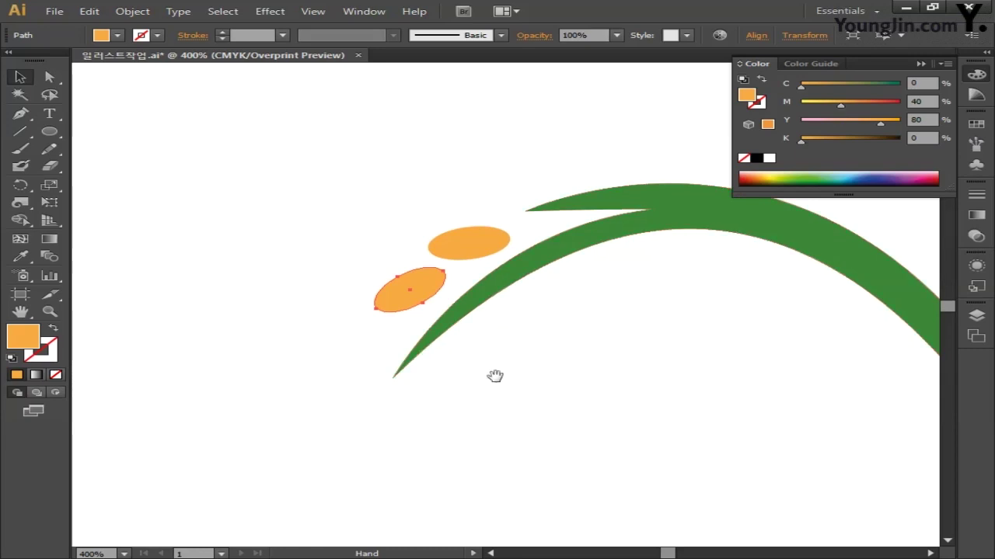
{"action": "key", "text": "ctrl+plus"}
{"action": "key", "text": "ctrl+minus"}
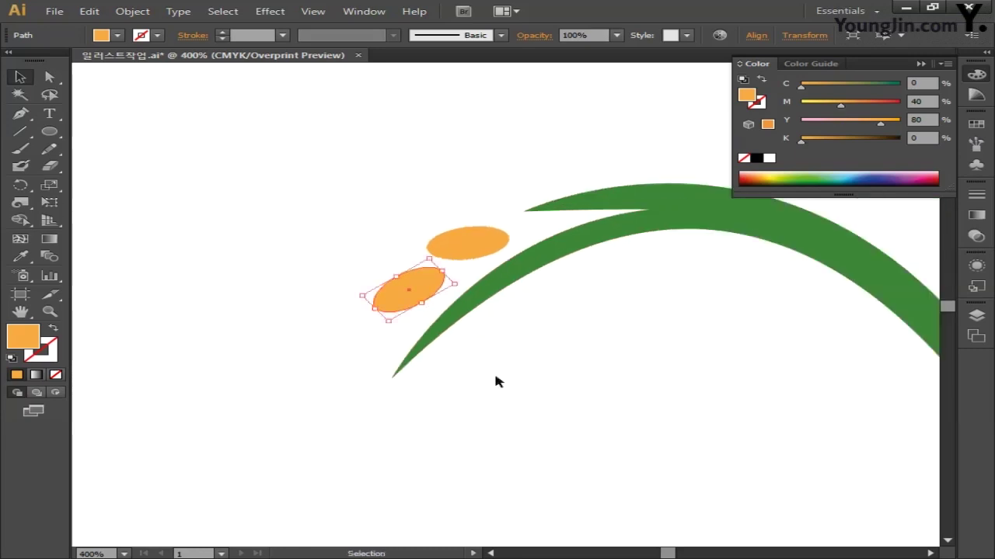
{"action": "scroll", "coordinate": [505, 310], "scroll_direction": "down", "scroll_amount": 2}
{"action": "scroll", "coordinate": [513, 239], "scroll_direction": "left", "scroll_amount": 2}
{"action": "left_click_drag", "start_coordinate": [461, 230], "coordinate": [408, 291]}
{"action": "left_click_drag", "start_coordinate": [460, 230], "coordinate": [433, 187]}
{"action": "left_click_drag", "start_coordinate": [450, 188], "coordinate": [385, 250]}
{"action": "left_click_drag", "start_coordinate": [369, 261], "coordinate": [330, 331]}
{"action": "left_click_drag", "start_coordinate": [402, 291], "coordinate": [379, 353]}
{"action": "left_click_drag", "start_coordinate": [378, 346], "coordinate": [349, 411]}
{"action": "left_click_drag", "start_coordinate": [346, 413], "coordinate": [324, 471]}
{"action": "left_click_drag", "start_coordinate": [298, 396], "coordinate": [282, 435]}
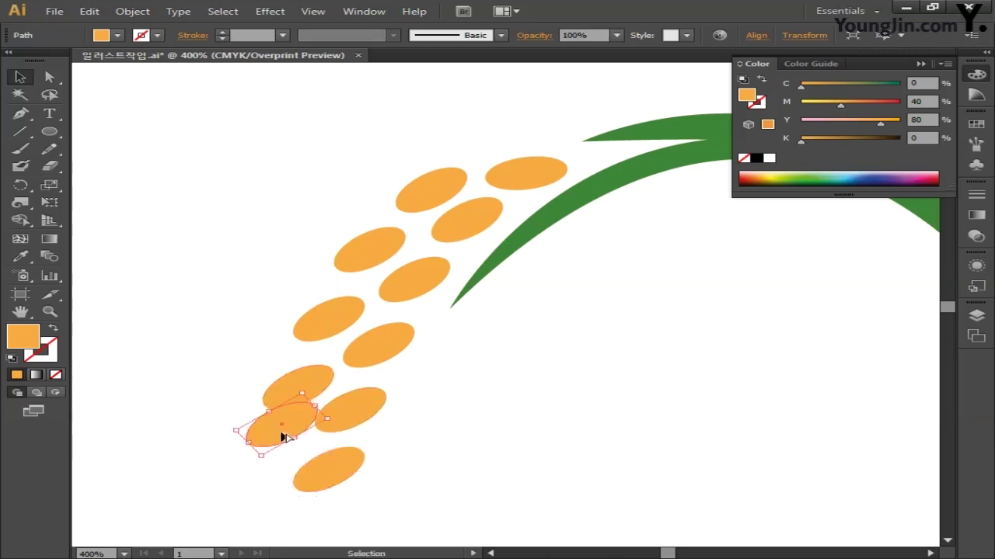
Rotate three grains in the upper part of the rows so their tilts follow the curve
{"action": "left_click", "coordinate": [402, 237]}
{"action": "left_click_drag", "start_coordinate": [408, 232], "coordinate": [427, 244]}
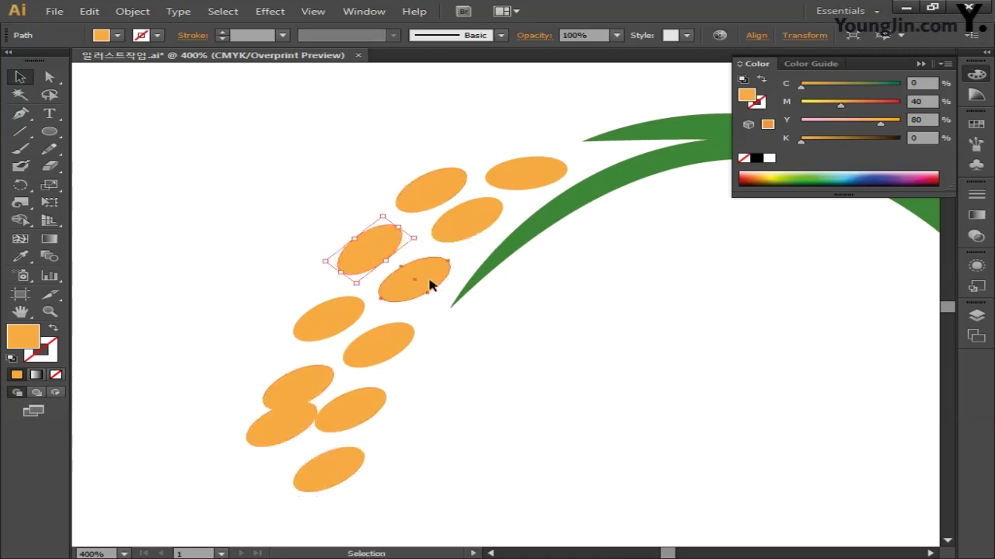
{"action": "left_click", "coordinate": [431, 284]}
{"action": "left_click_drag", "start_coordinate": [468, 274], "coordinate": [417, 270]}
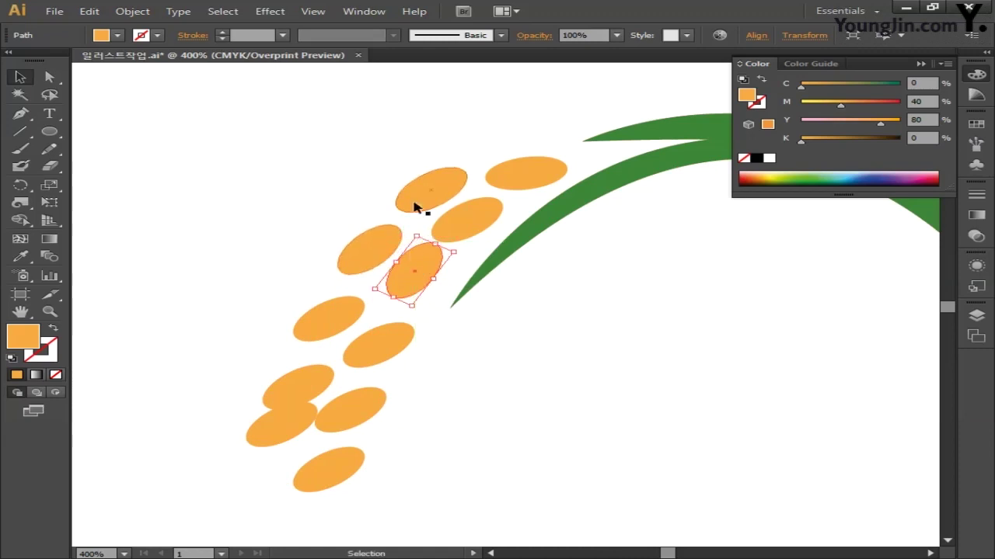
{"action": "left_click", "coordinate": [432, 196]}
{"action": "left_click_drag", "start_coordinate": [455, 151], "coordinate": [469, 161]}
Rotate the middle pair of grains to steeper angles and nudge each one up into its row
{"action": "left_click", "coordinate": [342, 313]}
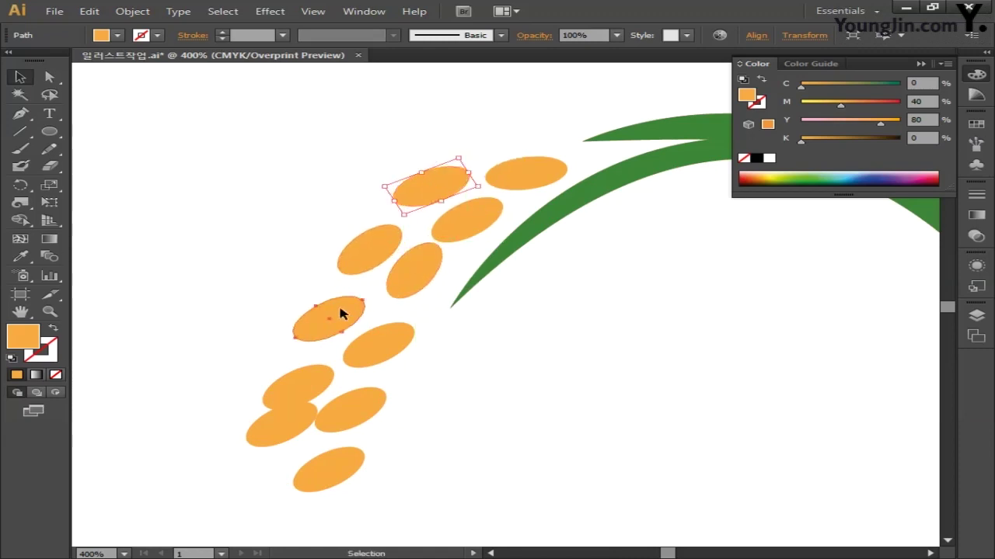
{"action": "left_click_drag", "start_coordinate": [274, 320], "coordinate": [270, 349]}
{"action": "left_click_drag", "start_coordinate": [349, 315], "coordinate": [349, 306]}
{"action": "left_click", "coordinate": [392, 341]}
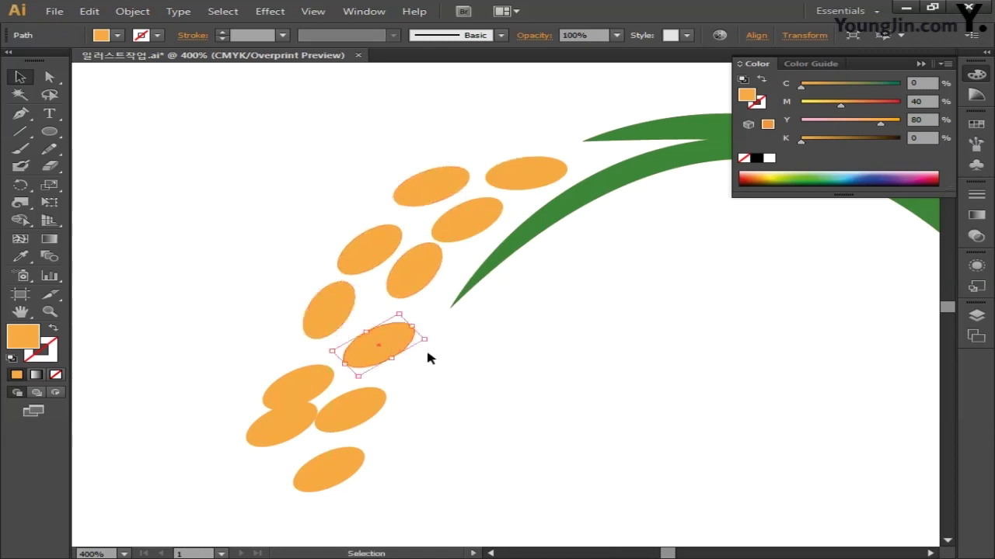
{"action": "left_click_drag", "start_coordinate": [428, 355], "coordinate": [429, 314]}
{"action": "left_click_drag", "start_coordinate": [381, 337], "coordinate": [375, 326]}
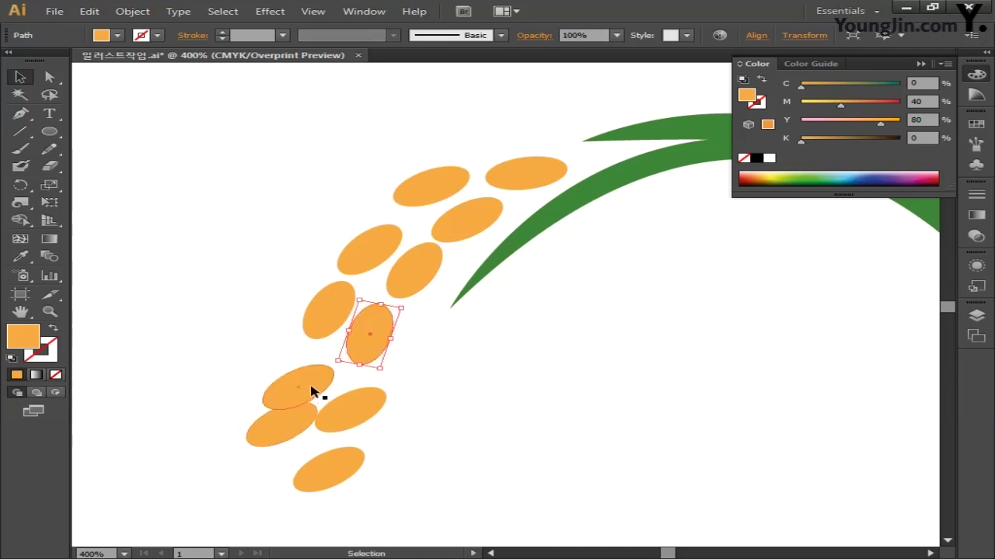
Move the lower outer grain slightly up and turn its inner neighbor nearly upright, then shift that grain up
{"action": "left_click_drag", "start_coordinate": [313, 395], "coordinate": [303, 373]}
{"action": "left_click", "coordinate": [350, 416]}
{"action": "left_click_drag", "start_coordinate": [406, 417], "coordinate": [403, 374]}
{"action": "left_click_drag", "start_coordinate": [353, 397], "coordinate": [353, 382]}
Tilt the last outer grain more steeply and turn the bottom grain to lean the opposite way, fitting both at the row ends
{"action": "left_click", "coordinate": [284, 426]}
{"action": "left_click_drag", "start_coordinate": [246, 451], "coordinate": [236, 446]}
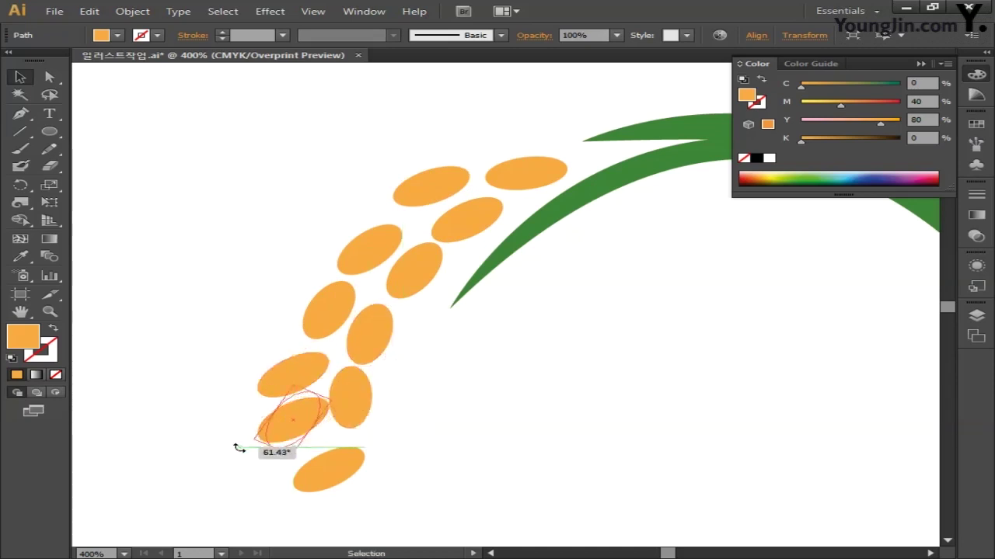
{"action": "left_click_drag", "start_coordinate": [301, 412], "coordinate": [301, 419]}
{"action": "left_click", "coordinate": [334, 466]}
{"action": "left_click_drag", "start_coordinate": [367, 451], "coordinate": [351, 420]}
{"action": "left_click_drag", "start_coordinate": [328, 469], "coordinate": [345, 440]}
{"action": "left_click", "coordinate": [499, 428]}
Rotate the green stem and all grains except the bottom one clockwise until the stem's lower end points nearly straight down
{"action": "key", "text": "ctrl+minus"}
{"action": "key", "text": "ctrl+minus"}
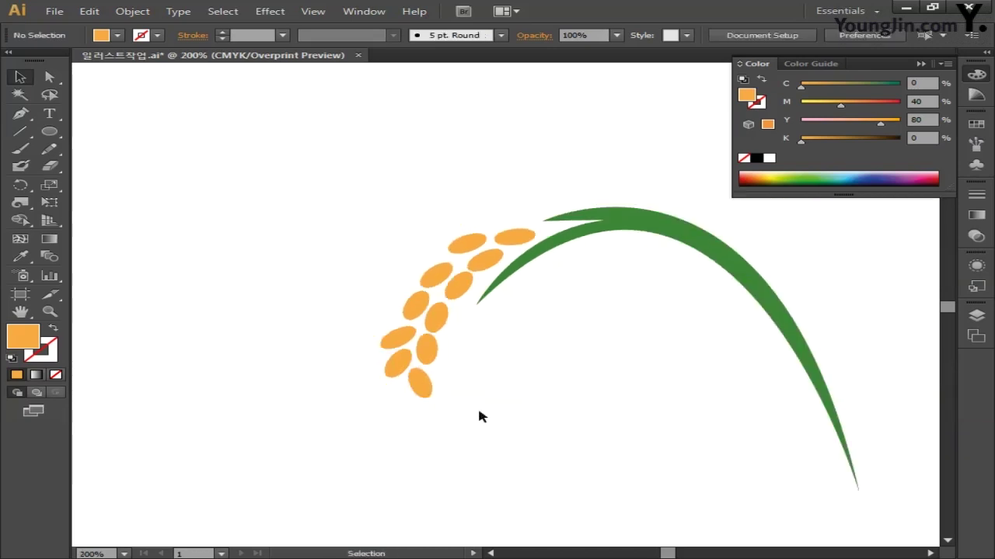
{"action": "left_click_drag", "start_coordinate": [526, 410], "coordinate": [466, 378]}
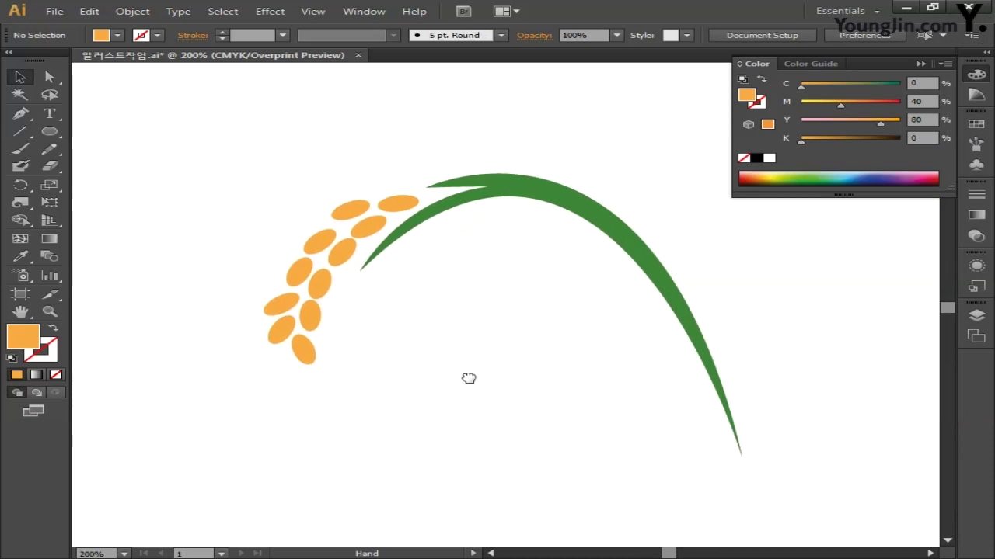
{"action": "left_click_drag", "start_coordinate": [271, 163], "coordinate": [689, 505]}
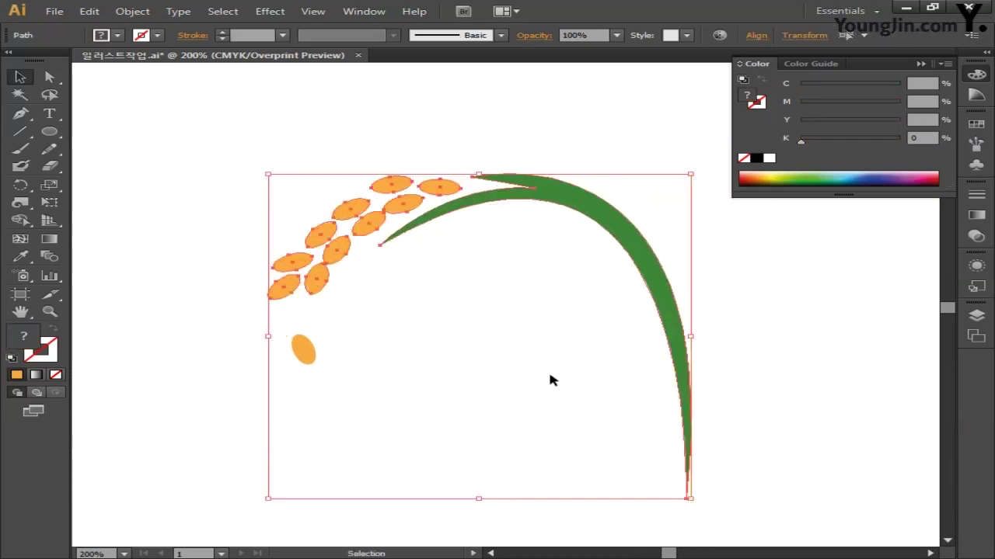
{"action": "left_click", "coordinate": [553, 338]}
{"action": "left_click_drag", "start_coordinate": [553, 338], "coordinate": [539, 313]}
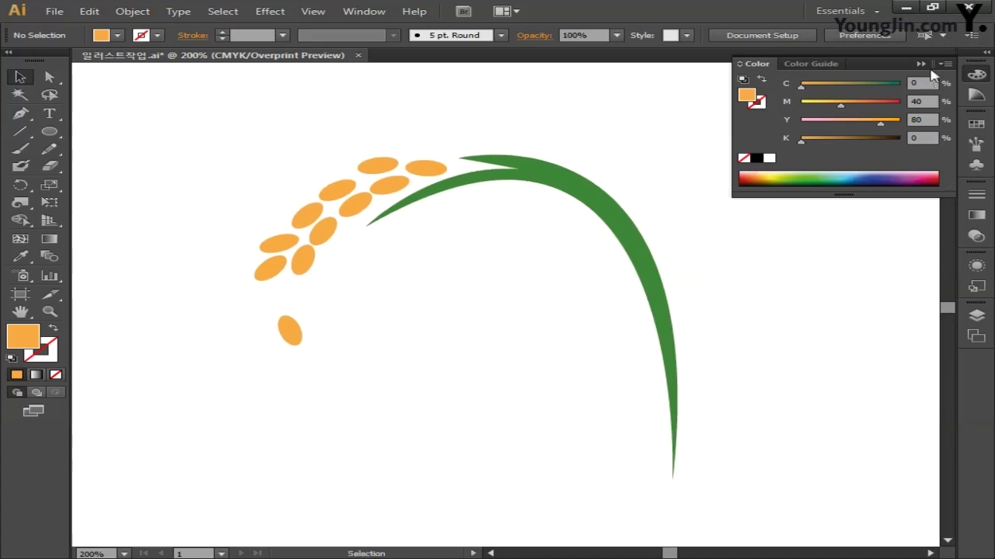
Move the detached bottom grain up to close the end of the two grain rows
{"action": "left_click", "coordinate": [976, 74]}
{"action": "left_click", "coordinate": [297, 336]}
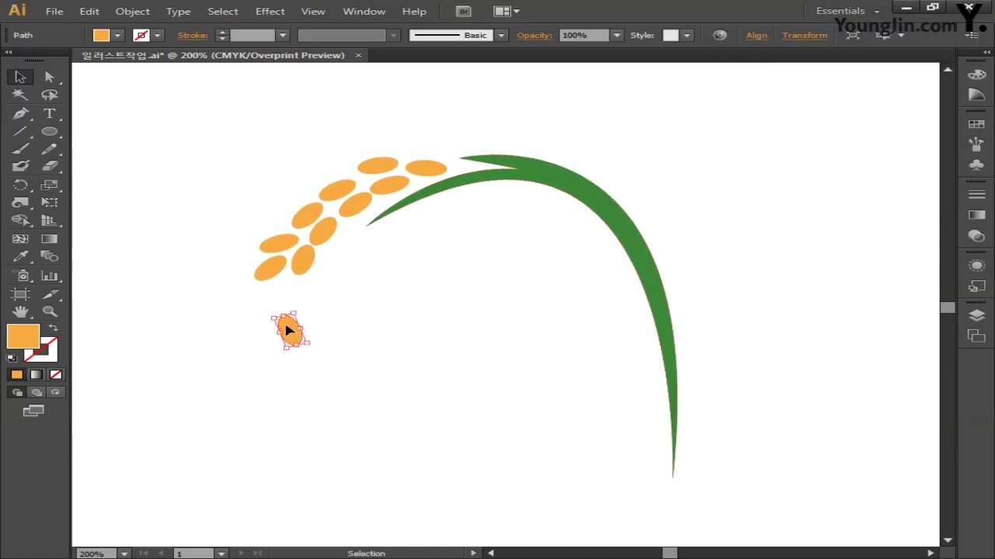
{"action": "left_click_drag", "start_coordinate": [289, 331], "coordinate": [285, 293]}
{"action": "left_click", "coordinate": [502, 311]}
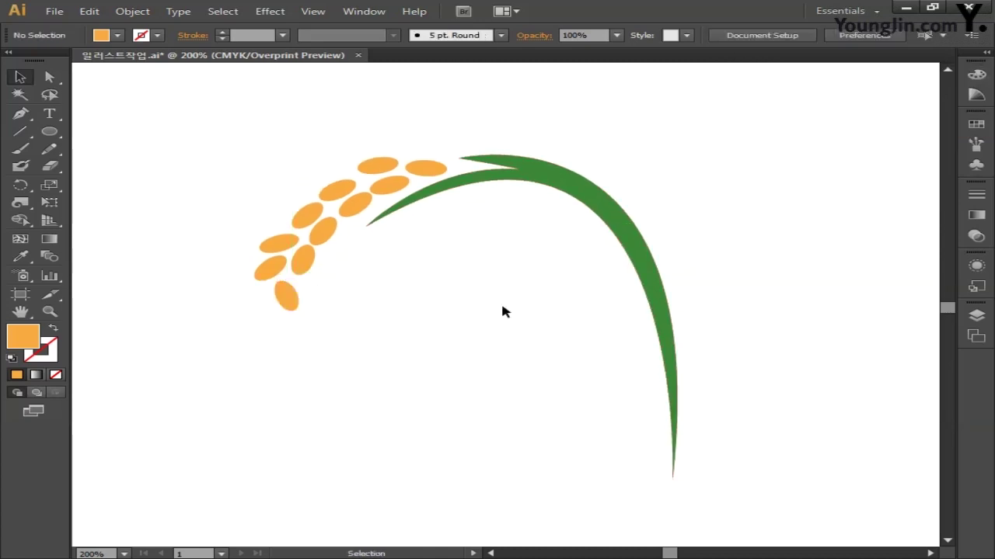
Draw a circle about 38 mm in diameter in an empty area away from the rice ear
{"action": "left_click_drag", "start_coordinate": [502, 312], "coordinate": [487, 302]}
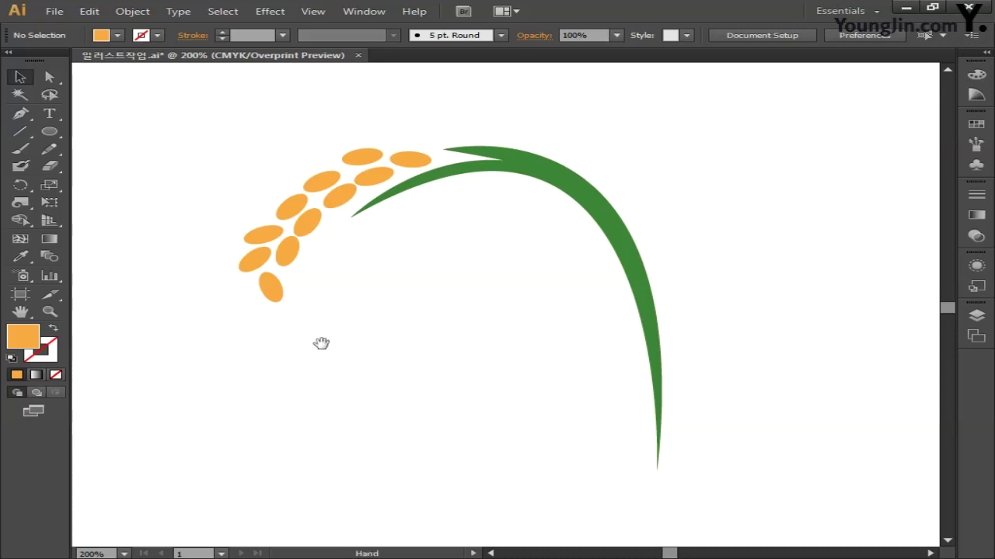
{"action": "left_click_drag", "start_coordinate": [322, 342], "coordinate": [557, 339]}
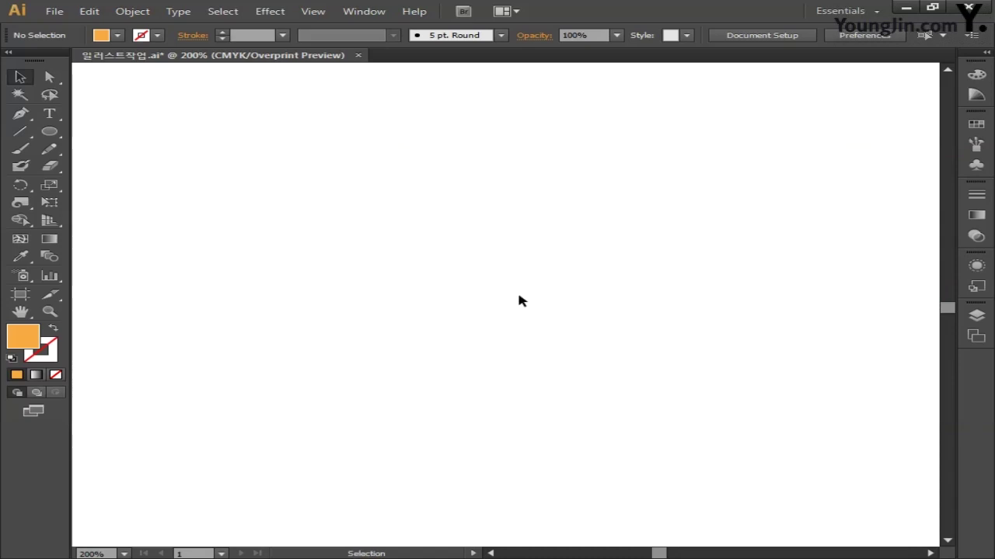
{"action": "left_click", "coordinate": [49, 131]}
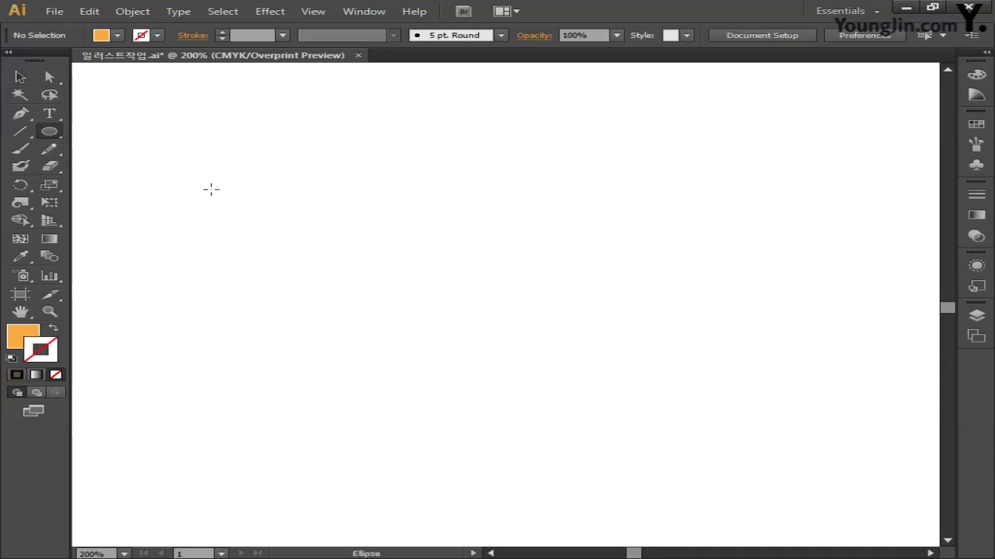
{"action": "left_click_drag", "start_coordinate": [188, 213], "coordinate": [399, 373]}
{"action": "scroll", "coordinate": [224, 378], "scroll_direction": "left", "scroll_amount": 3}
{"action": "key", "text": "ctrl+plus"}
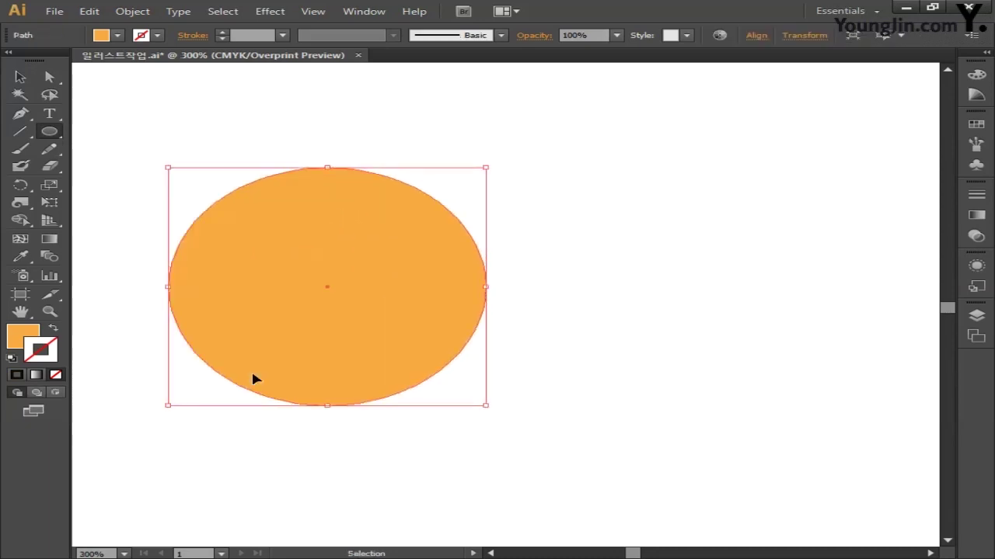
{"action": "left_click_drag", "start_coordinate": [225, 420], "coordinate": [215, 428]}
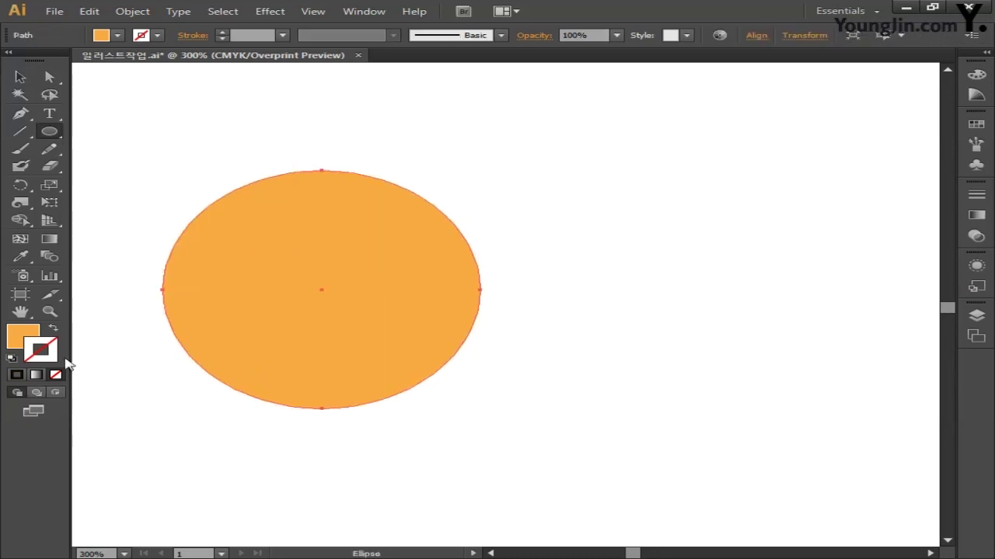
Remove the circle's fill and give it a near-black stroke, #14110D
{"action": "left_click", "coordinate": [25, 341]}
{"action": "left_click", "coordinate": [56, 374]}
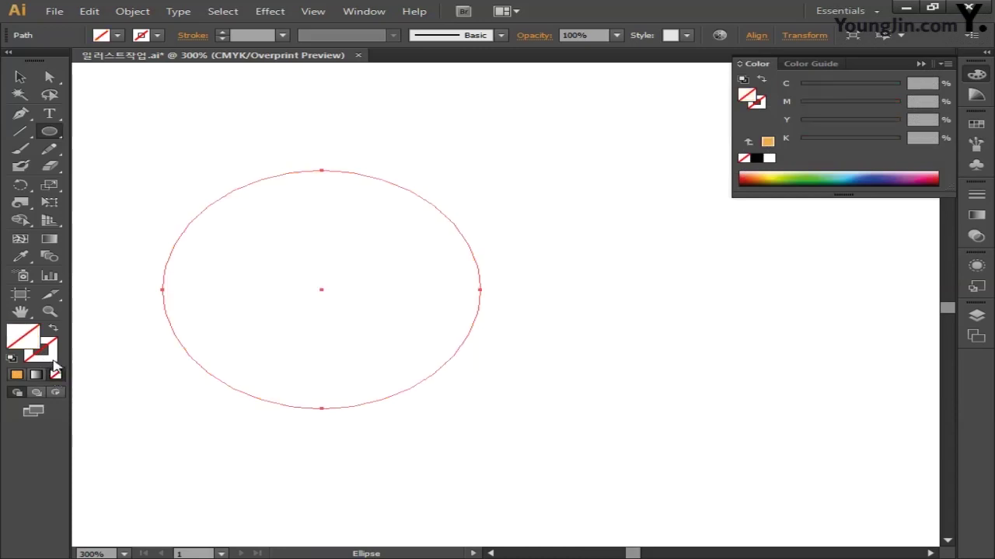
{"action": "double_click", "coordinate": [55, 361]}
{"action": "left_click", "coordinate": [544, 342]}
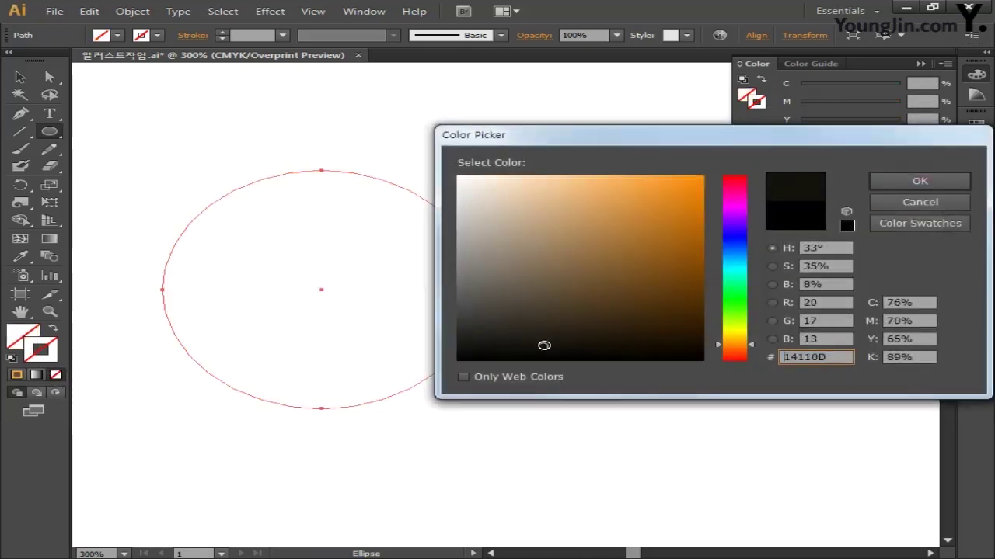
{"action": "left_click", "coordinate": [886, 180]}
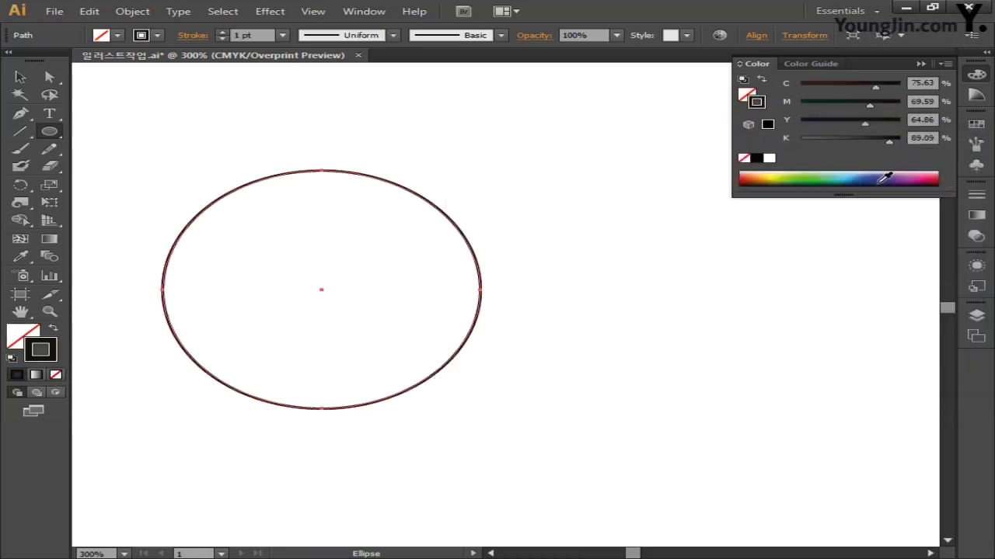
Make a concentric copy of the circle scaled uniformly to 82%
{"action": "double_click", "coordinate": [56, 189]}
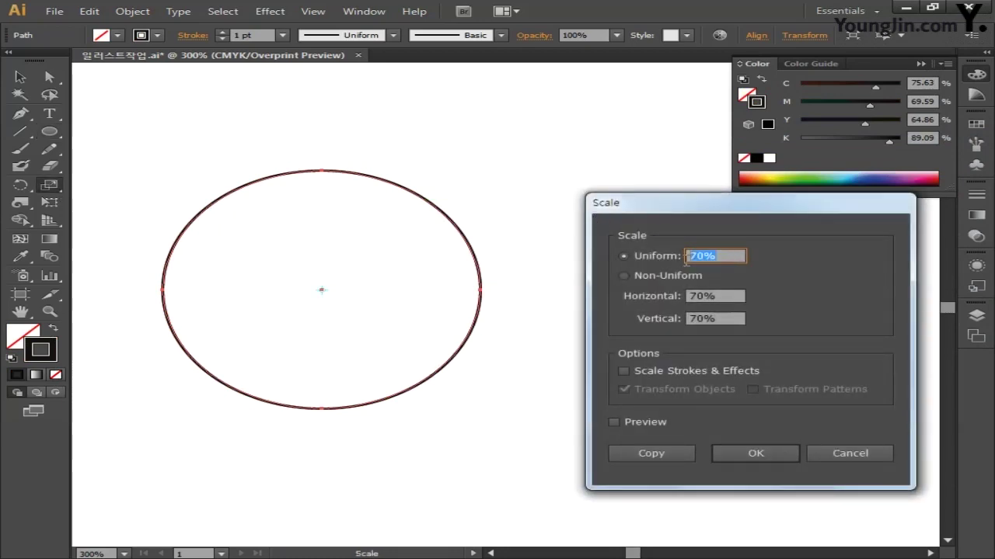
{"action": "type", "text": "82"}
{"action": "left_click", "coordinate": [644, 456]}
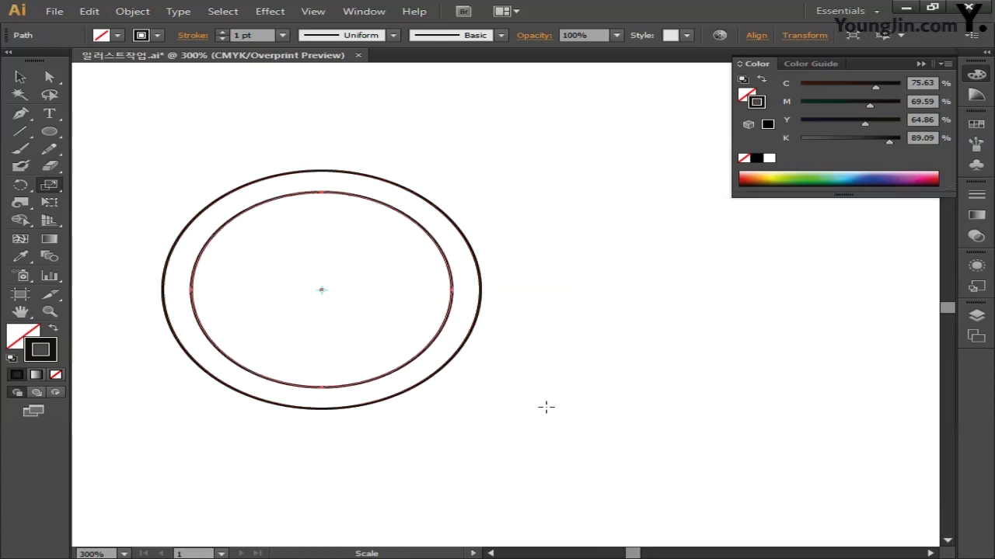
Select both concentric circles and place a duplicate of the pair to the left of the original
{"action": "left_click", "coordinate": [21, 77]}
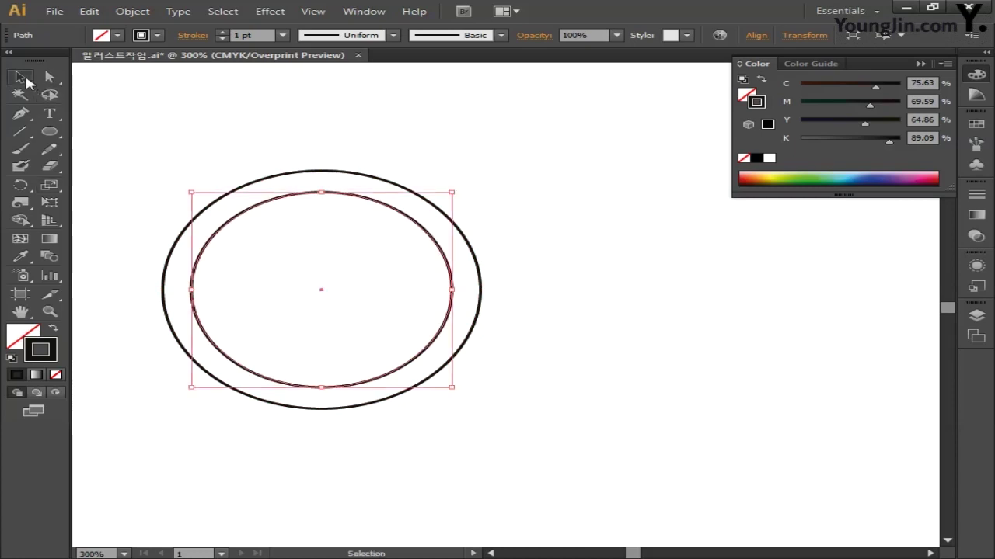
{"action": "left_click_drag", "start_coordinate": [175, 135], "coordinate": [303, 246]}
{"action": "key", "text": "space"}
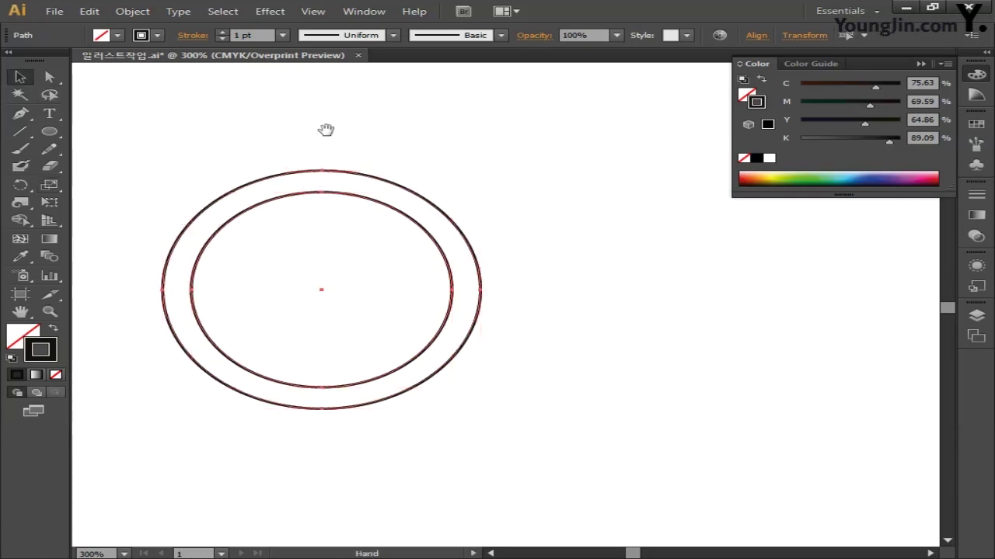
{"action": "left_click_drag", "start_coordinate": [326, 129], "coordinate": [582, 151]}
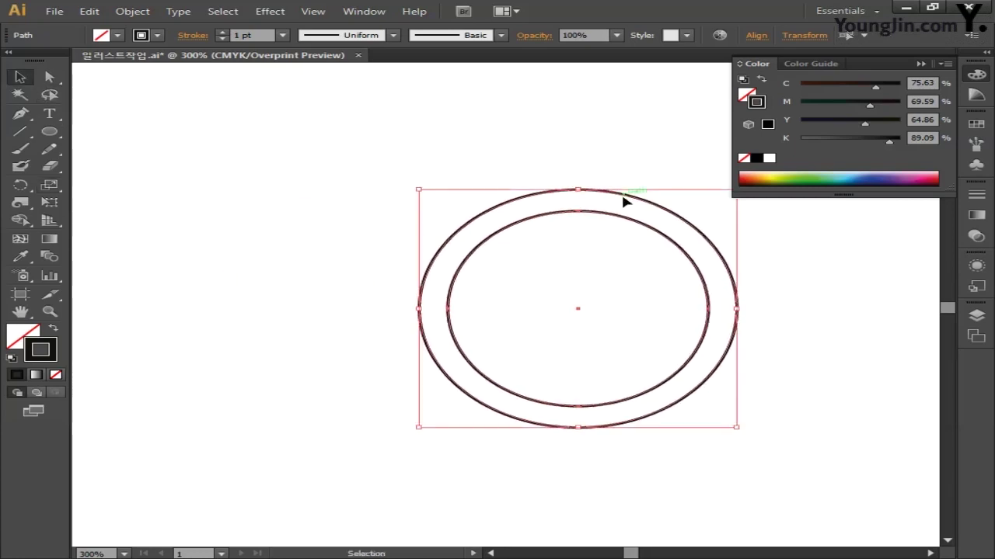
{"action": "left_click_drag", "start_coordinate": [629, 200], "coordinate": [267, 207]}
{"action": "left_click", "coordinate": [395, 153]}
{"action": "key", "text": "space"}
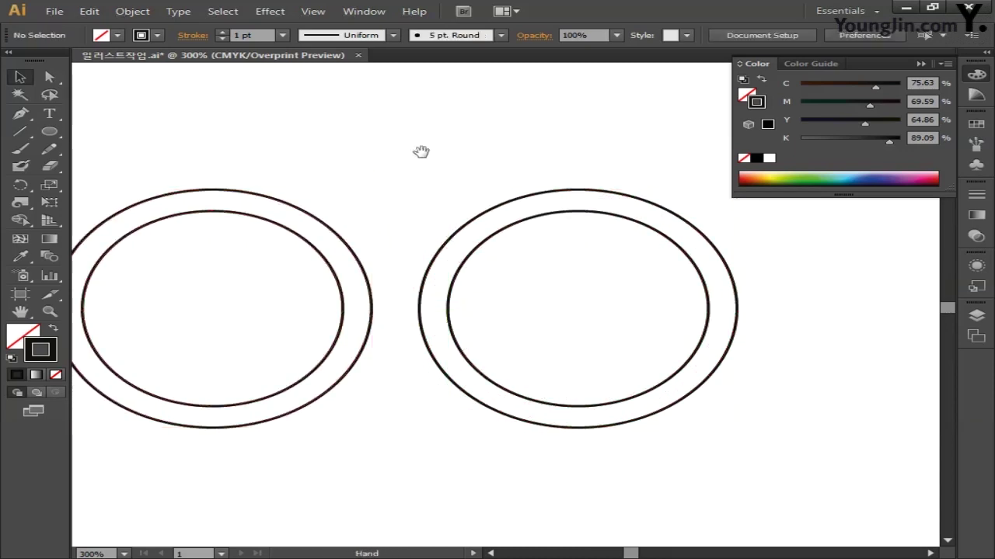
{"action": "left_click_drag", "start_coordinate": [422, 150], "coordinate": [487, 156]}
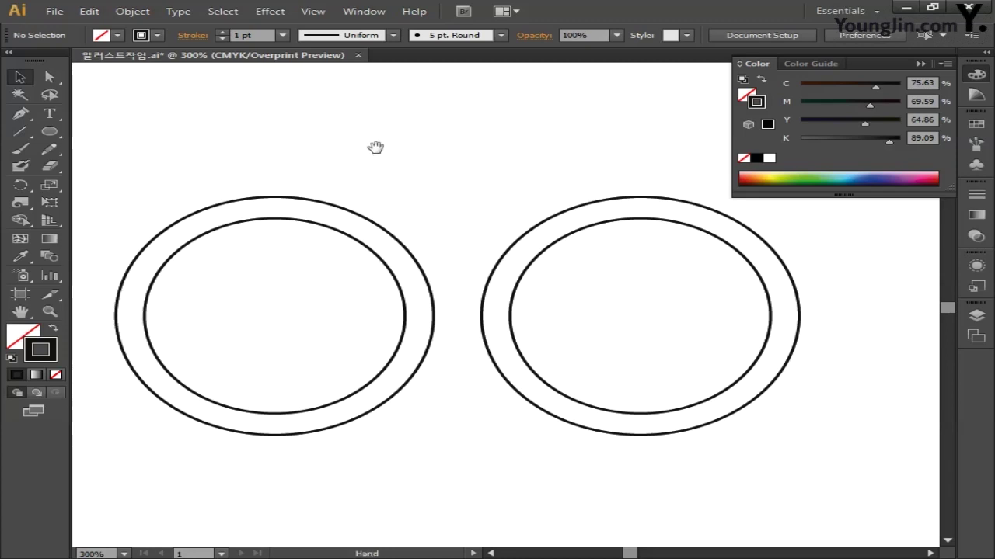
Move the duplicated pair of circles farther left, well clear of the original pair
{"action": "left_click_drag", "start_coordinate": [373, 148], "coordinate": [642, 153]}
{"action": "left_click_drag", "start_coordinate": [450, 157], "coordinate": [568, 264]}
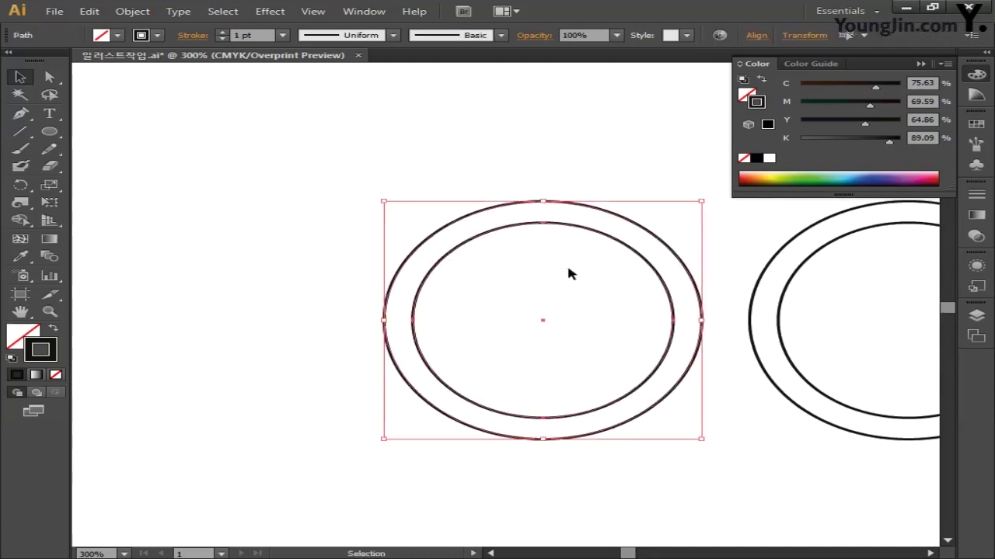
{"action": "left_click_drag", "start_coordinate": [639, 256], "coordinate": [309, 255]}
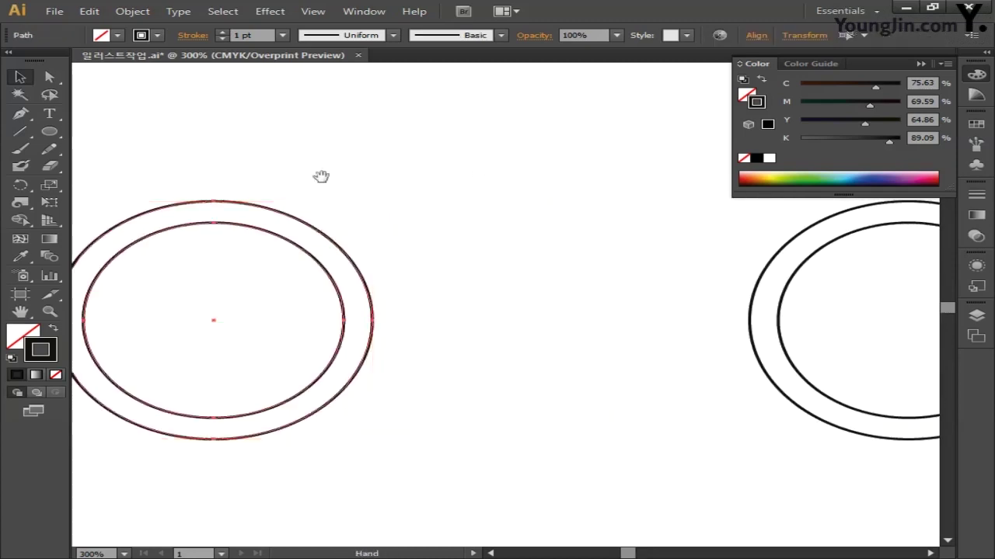
{"action": "left_click_drag", "start_coordinate": [321, 176], "coordinate": [583, 175]}
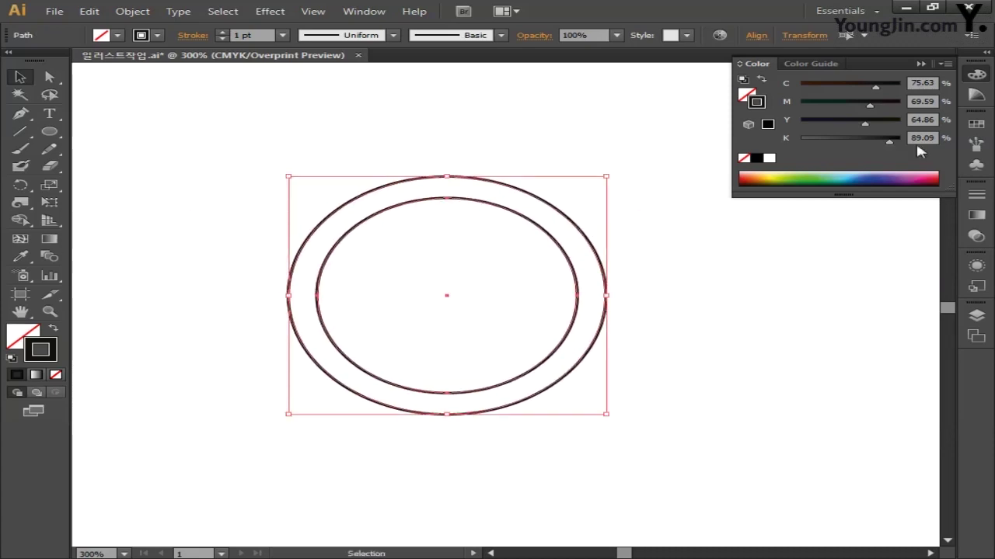
Align the right edges of the two circles in the duplicated pair
{"action": "left_click", "coordinate": [976, 75]}
{"action": "left_click_drag", "start_coordinate": [368, 125], "coordinate": [485, 261]}
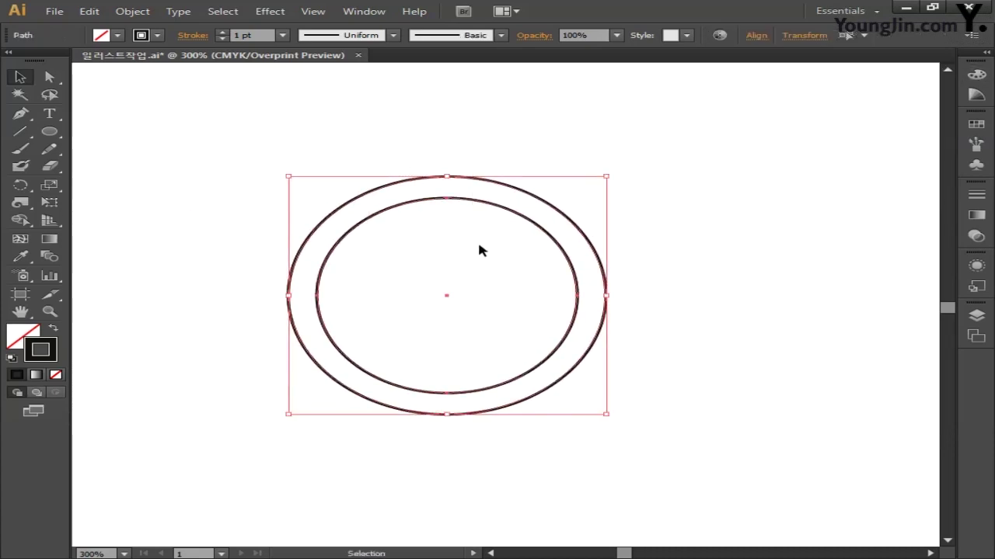
{"action": "left_click", "coordinate": [364, 11]}
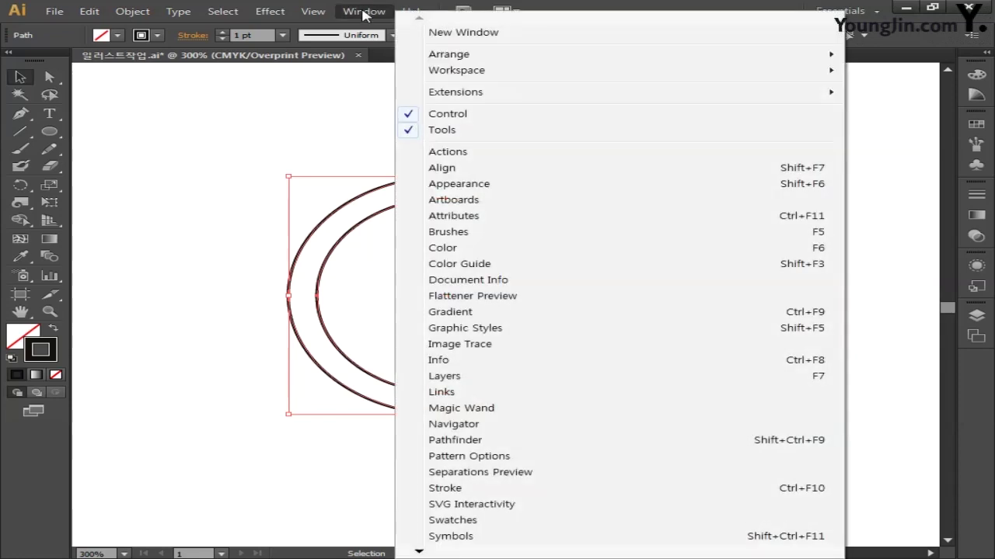
{"action": "left_click", "coordinate": [436, 168]}
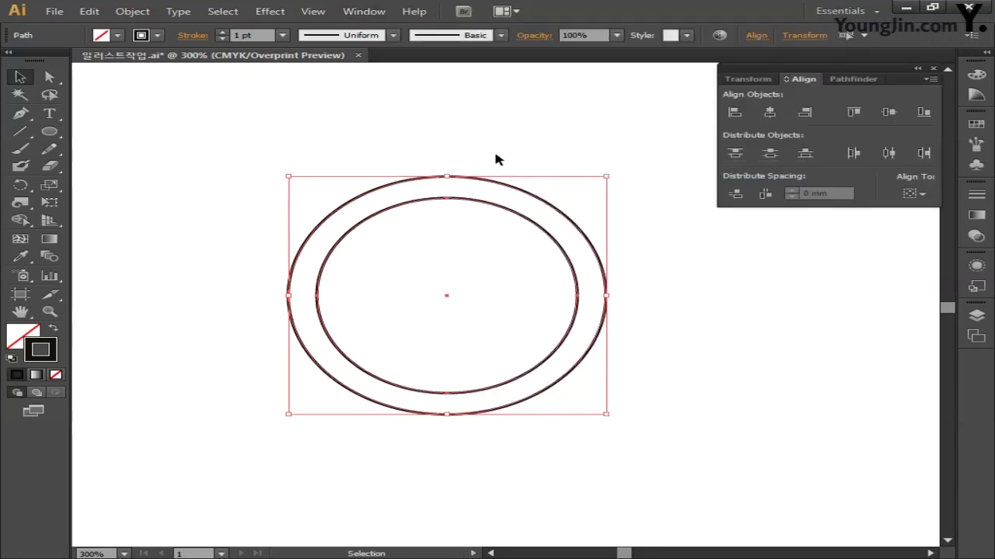
{"action": "left_click", "coordinate": [805, 112]}
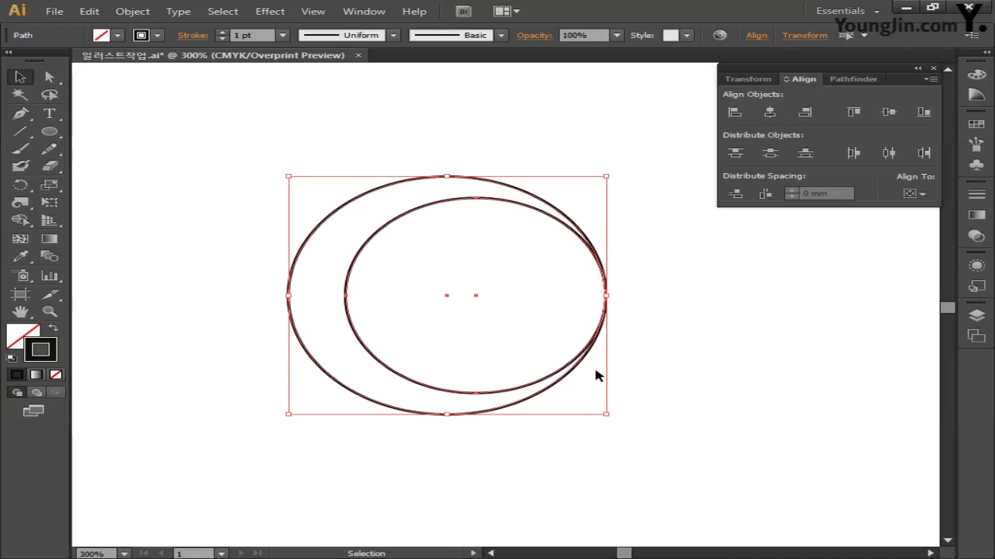
Copy the inner circle horizontally to the left until it touches the outer circle's left edge
{"action": "left_click", "coordinate": [521, 340]}
{"action": "left_click_drag", "start_coordinate": [401, 257], "coordinate": [402, 258]}
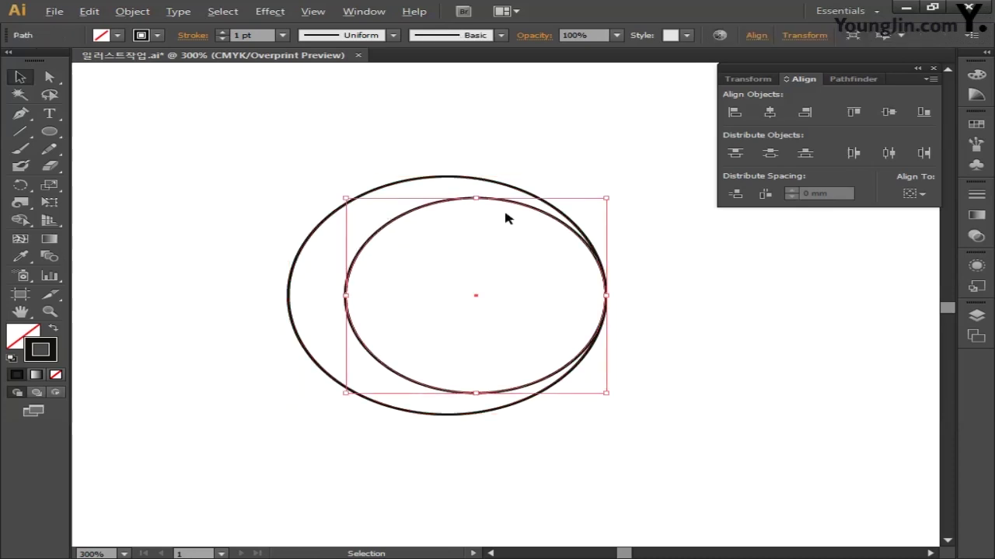
{"action": "left_click_drag", "start_coordinate": [509, 206], "coordinate": [454, 207]}
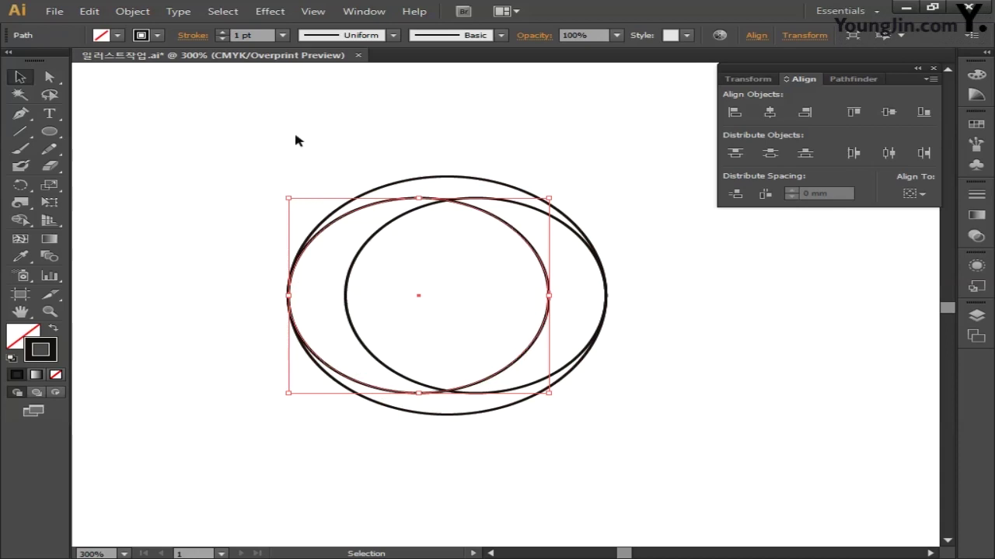
Make a copy of the large outer circle scaled uniformly to 33% about its center
{"action": "left_click", "coordinate": [313, 11]}
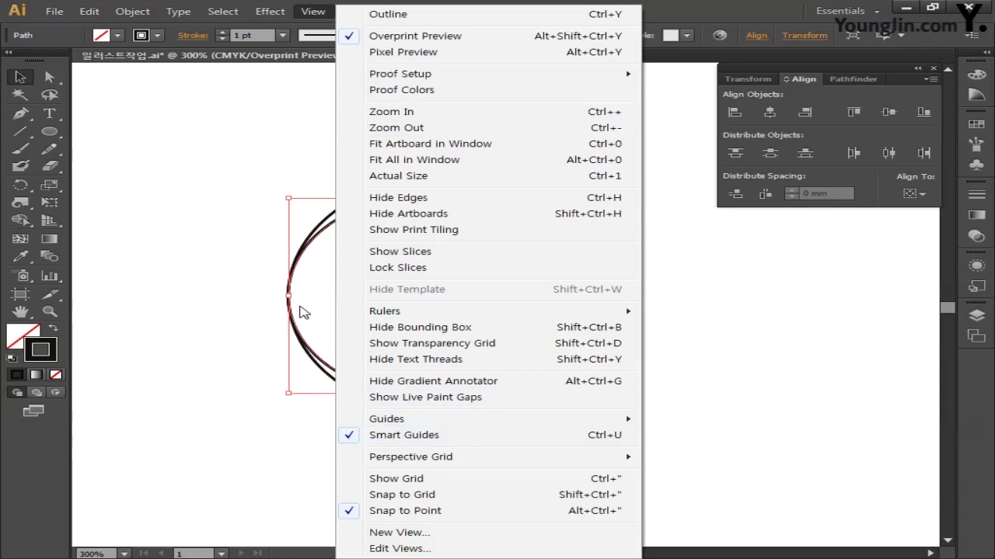
{"action": "left_click", "coordinate": [258, 317]}
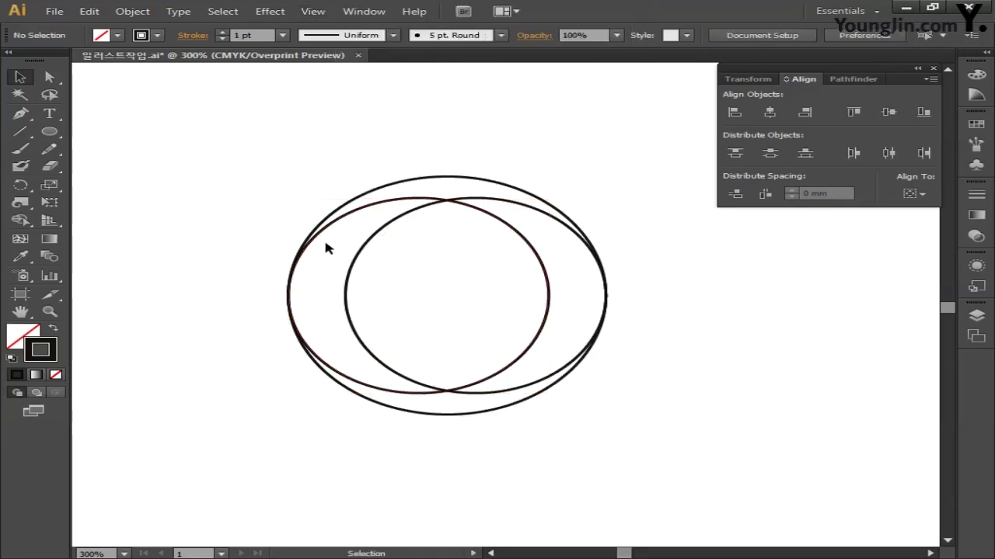
{"action": "left_click", "coordinate": [370, 195]}
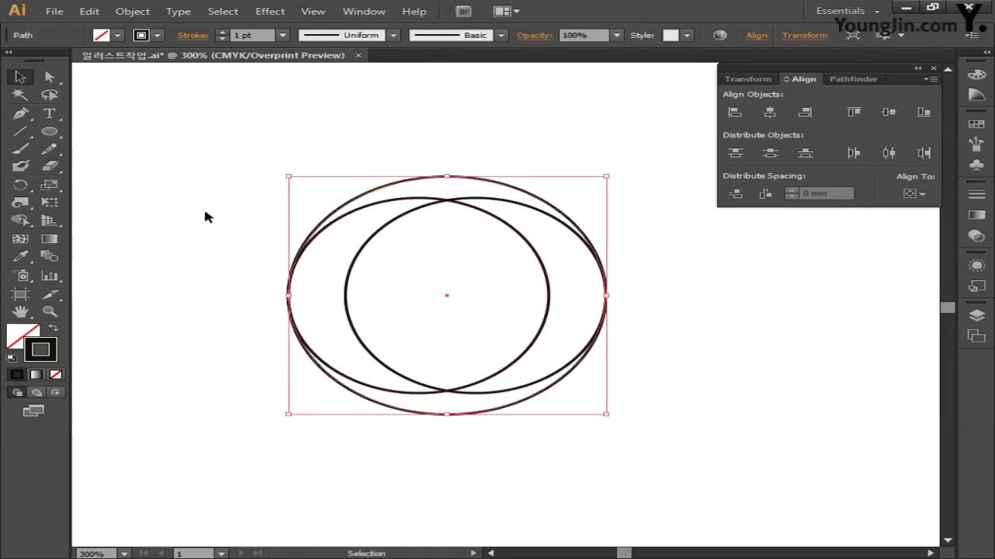
{"action": "double_click", "coordinate": [50, 185]}
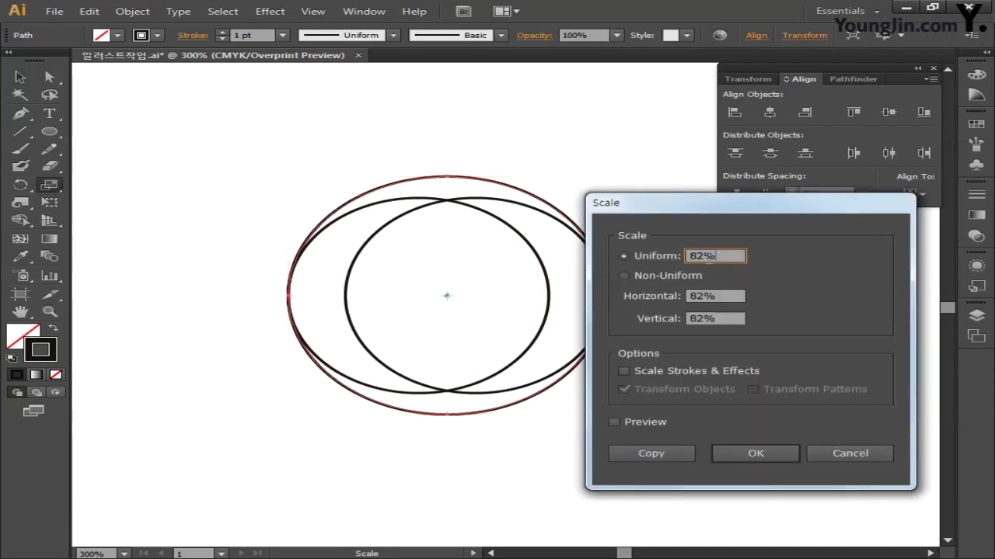
{"action": "type", "text": "33"}
{"action": "left_click", "coordinate": [651, 453]}
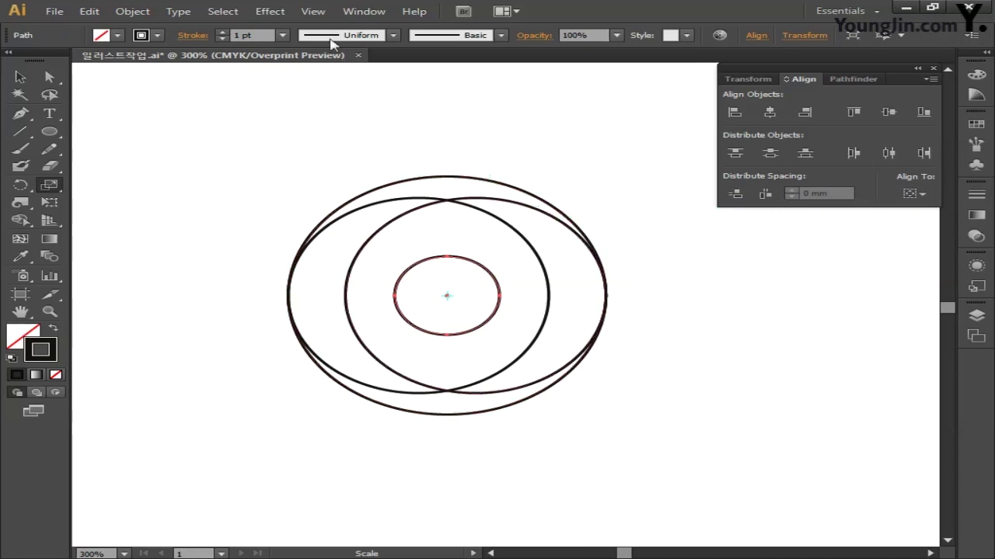
Show the rulers and place a vertical guide through the center of the small circle
{"action": "left_click", "coordinate": [312, 12]}
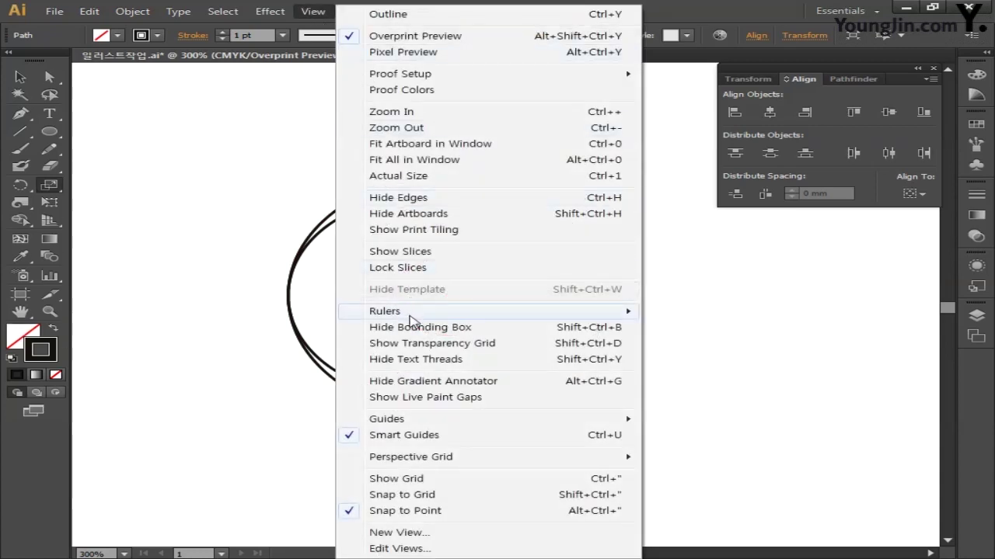
{"action": "mouse_move", "coordinate": [489, 317]}
{"action": "left_click", "coordinate": [683, 313]}
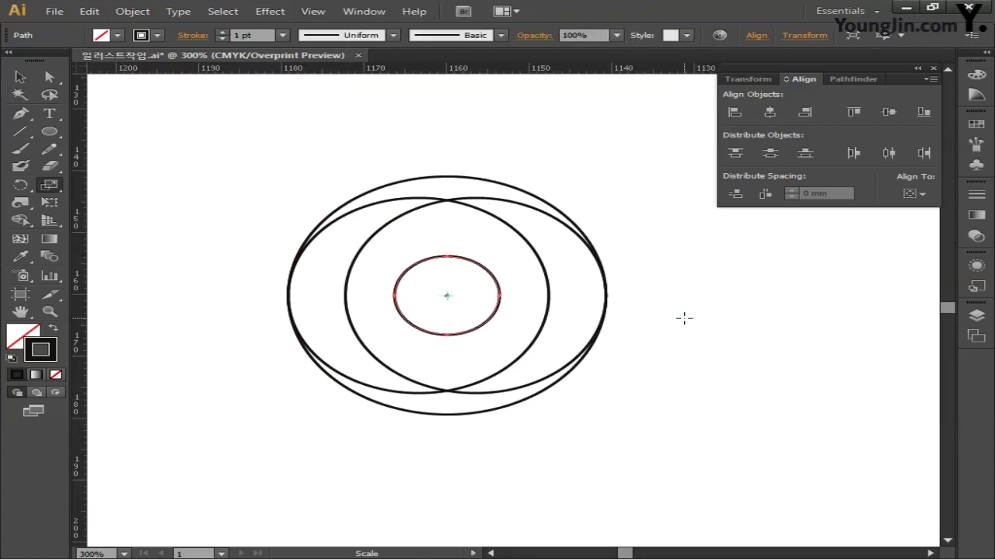
{"action": "key", "text": "s"}
{"action": "left_click_drag", "start_coordinate": [81, 271], "coordinate": [450, 294]}
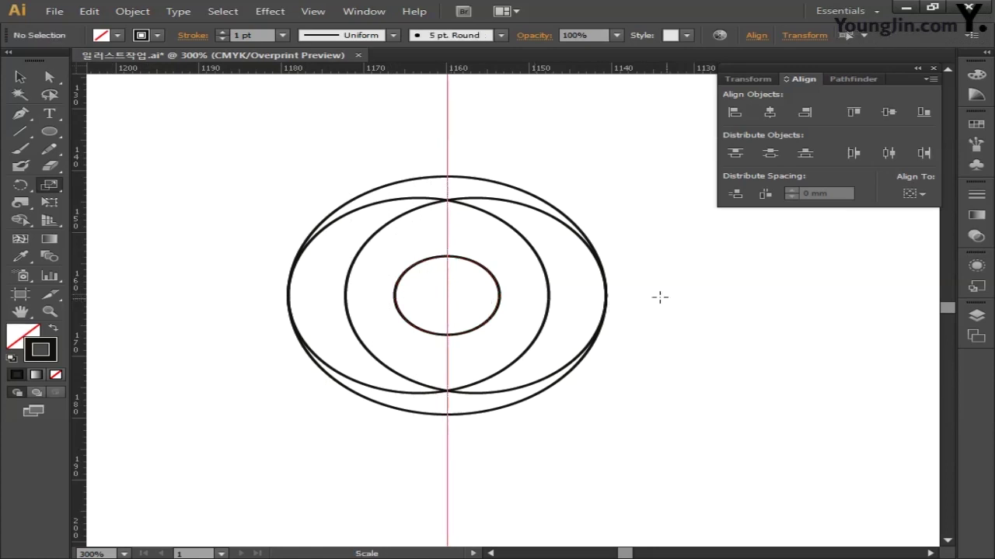
{"action": "left_click", "coordinate": [20, 76]}
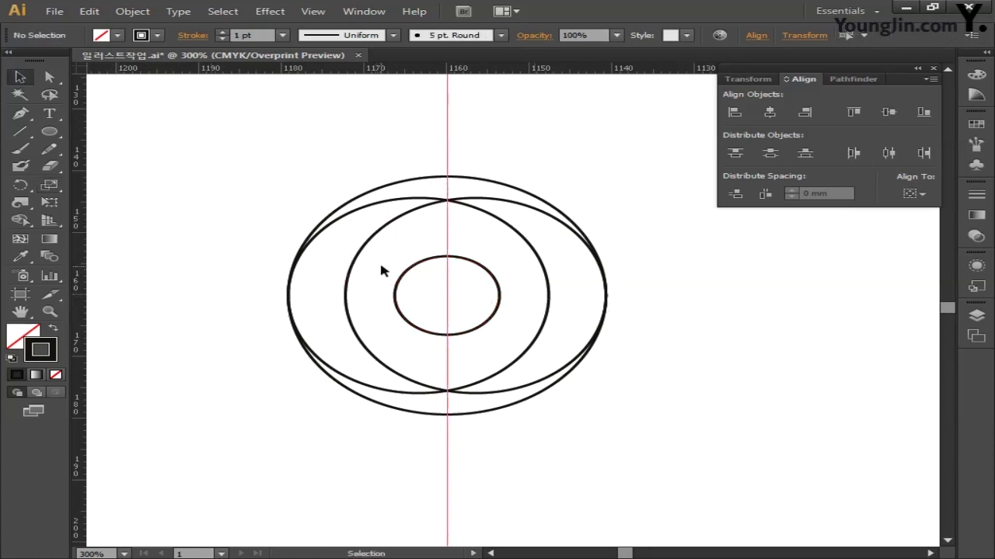
Move the small circle left until its edge touches the guide, and place a horizontal copy touching the guide's other side
{"action": "left_click_drag", "start_coordinate": [410, 291], "coordinate": [408, 290]}
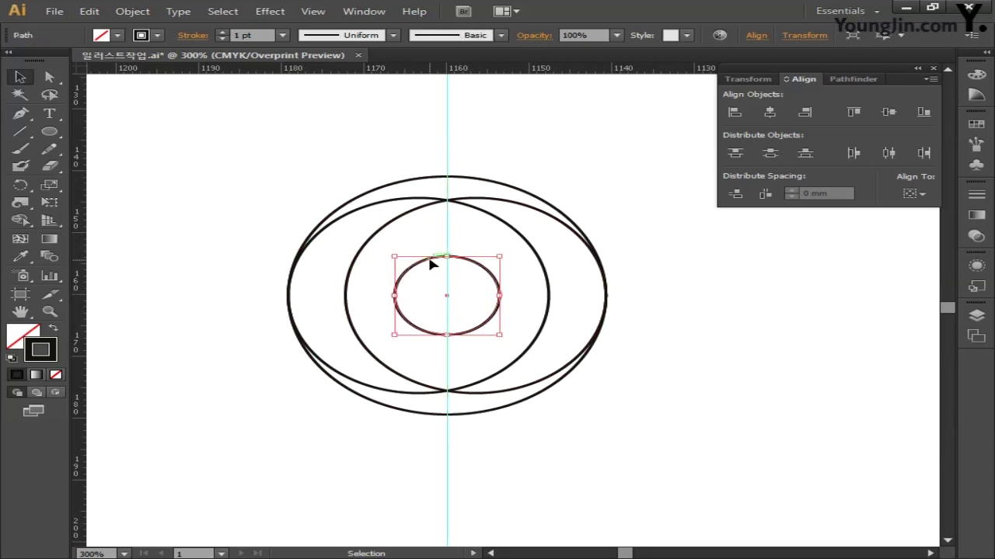
{"action": "left_click_drag", "start_coordinate": [429, 259], "coordinate": [376, 259]}
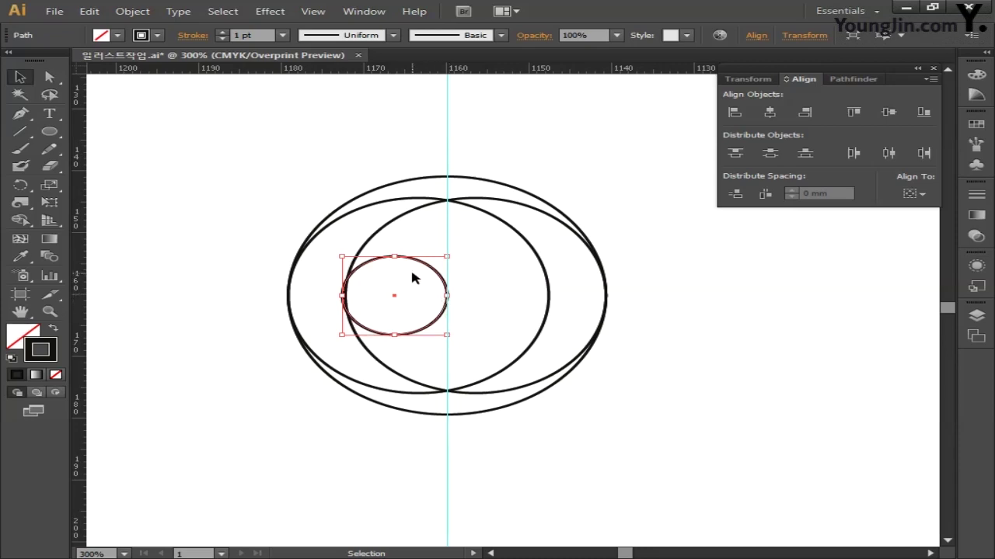
{"action": "key", "text": "shift"}
{"action": "left_click_drag", "start_coordinate": [417, 267], "coordinate": [524, 267]}
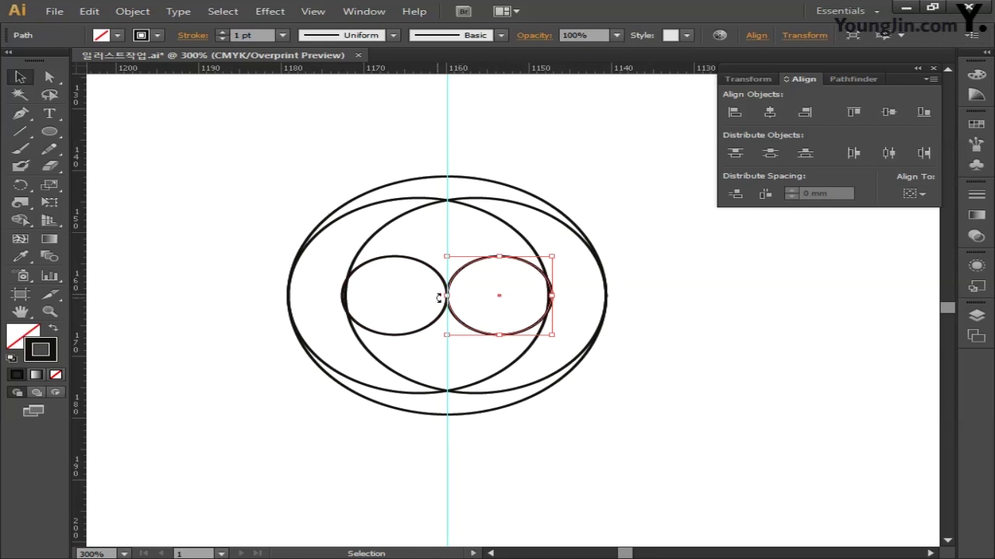
Rotate the two small circles together by -36° about their shared center
{"action": "left_click", "coordinate": [416, 263], "text": "shift"}
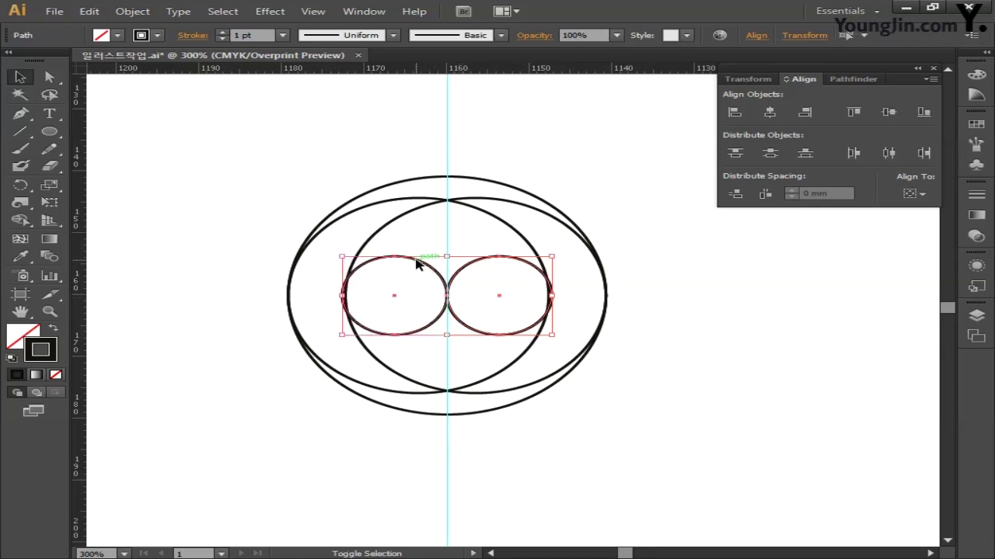
{"action": "left_click", "coordinate": [20, 190]}
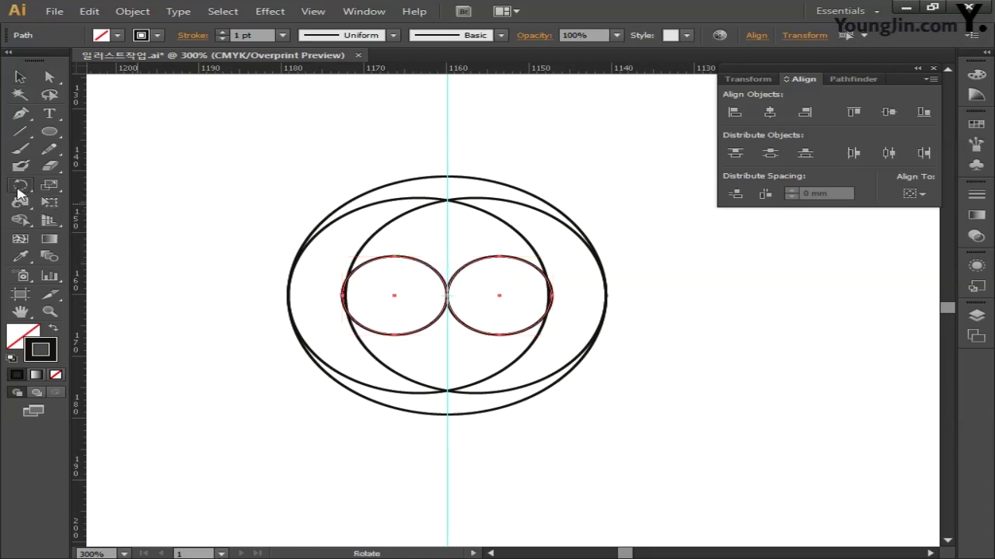
{"action": "double_click", "coordinate": [19, 189]}
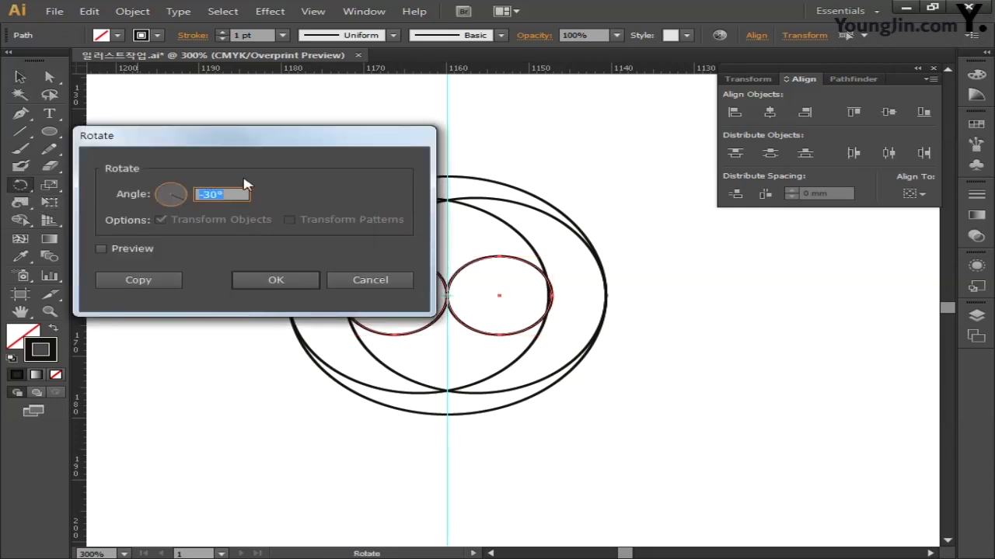
{"action": "type", "text": "-36"}
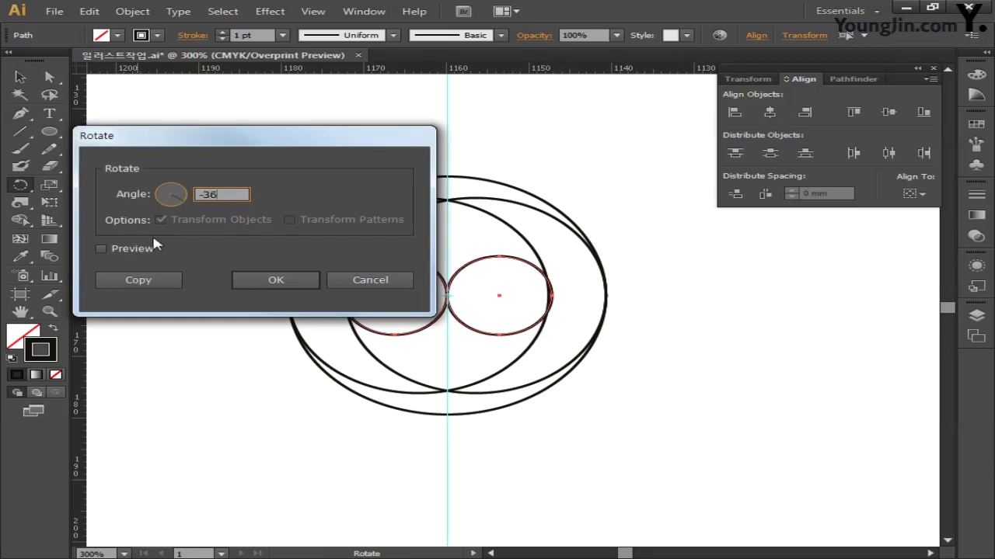
{"action": "left_click", "coordinate": [276, 280]}
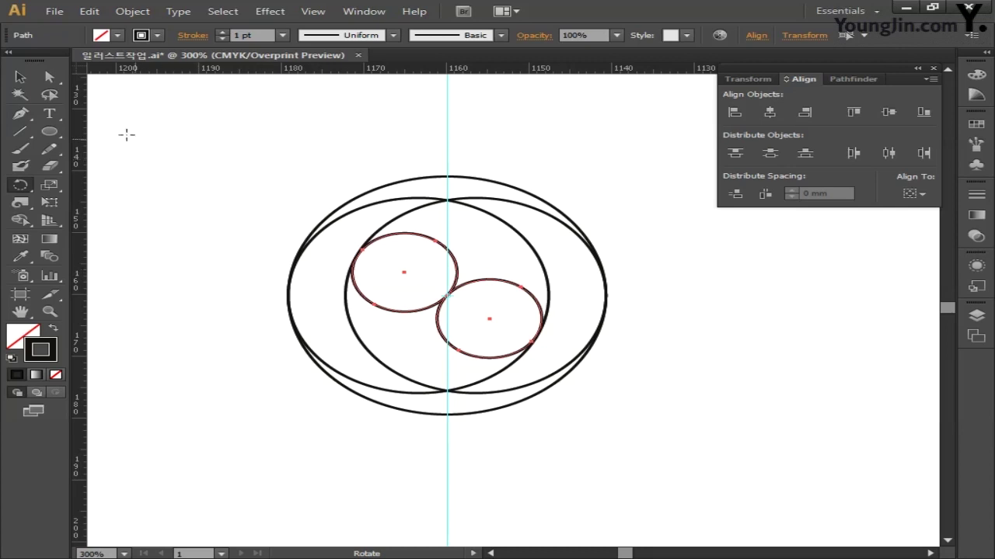
Delete the vertical guide and hide the rulers
{"action": "key", "text": "v"}
{"action": "left_click", "coordinate": [420, 131]}
{"action": "left_click", "coordinate": [449, 133]}
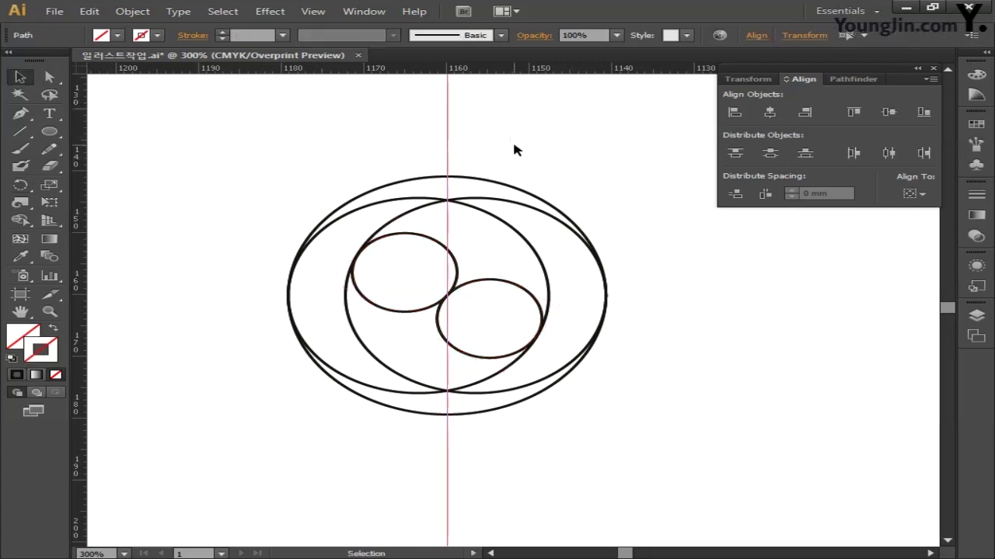
{"action": "key", "text": "Delete"}
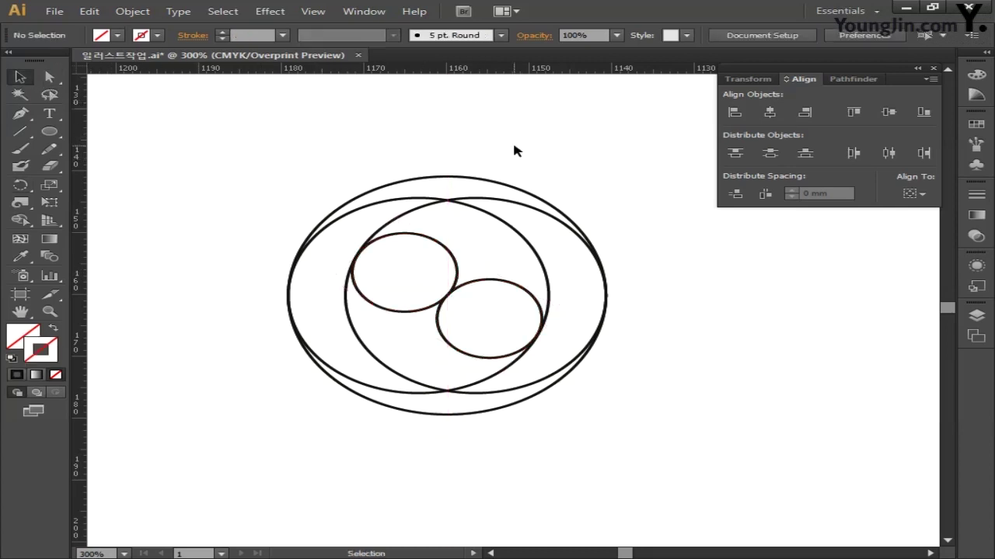
{"action": "left_click", "coordinate": [313, 13]}
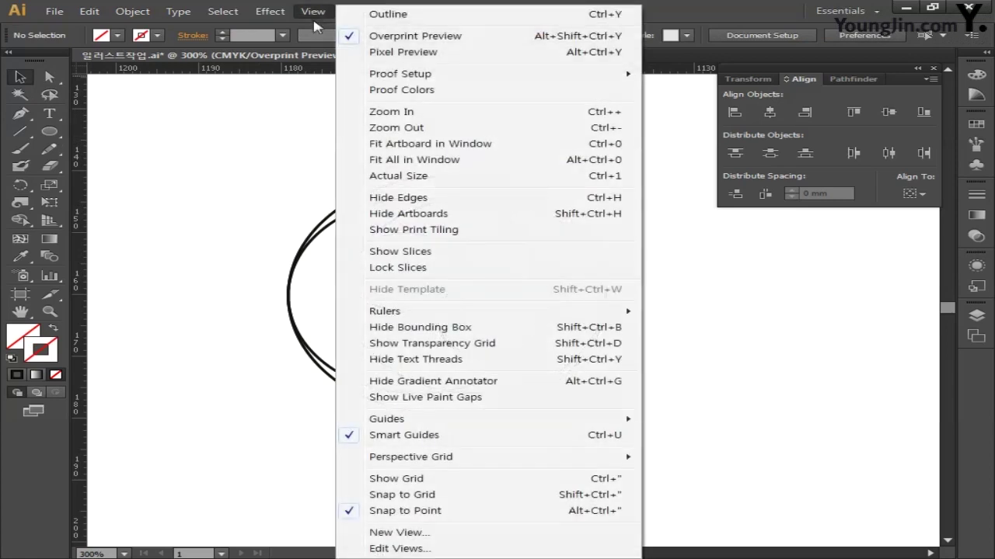
{"action": "mouse_move", "coordinate": [600, 314]}
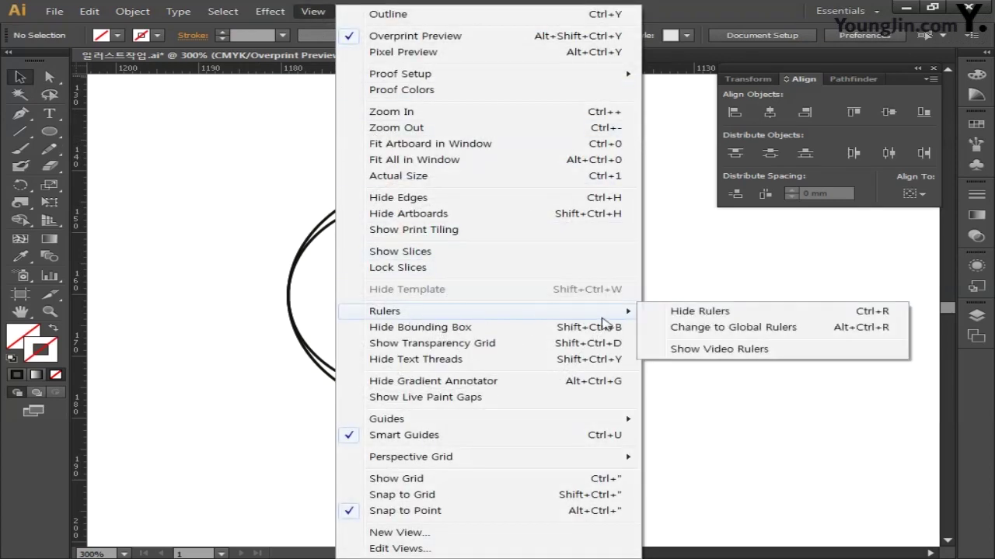
{"action": "left_click", "coordinate": [682, 318]}
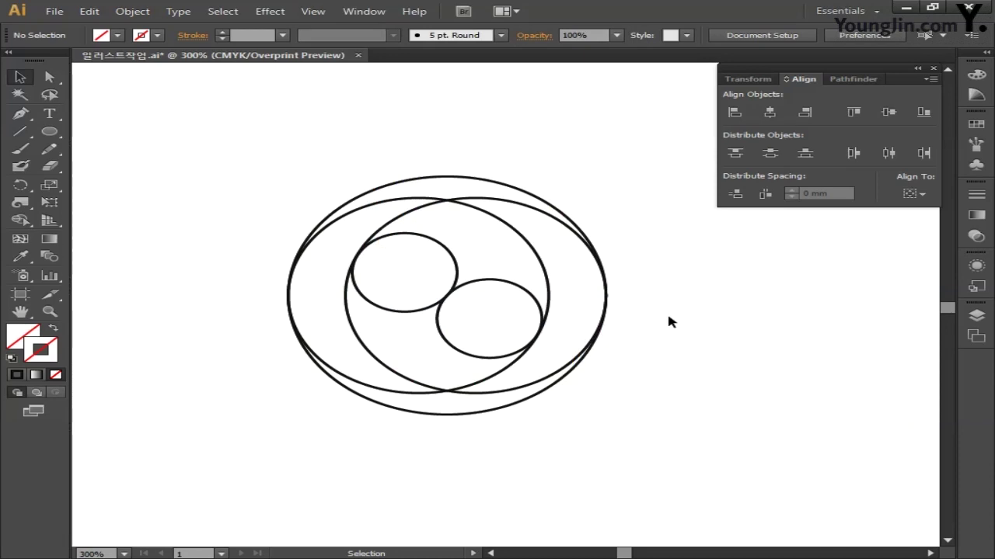
Subtract the right-hand inner circle from the large outer circle with Pathfinder to form a crescent
{"action": "left_click_drag", "start_coordinate": [657, 333], "coordinate": [671, 333]}
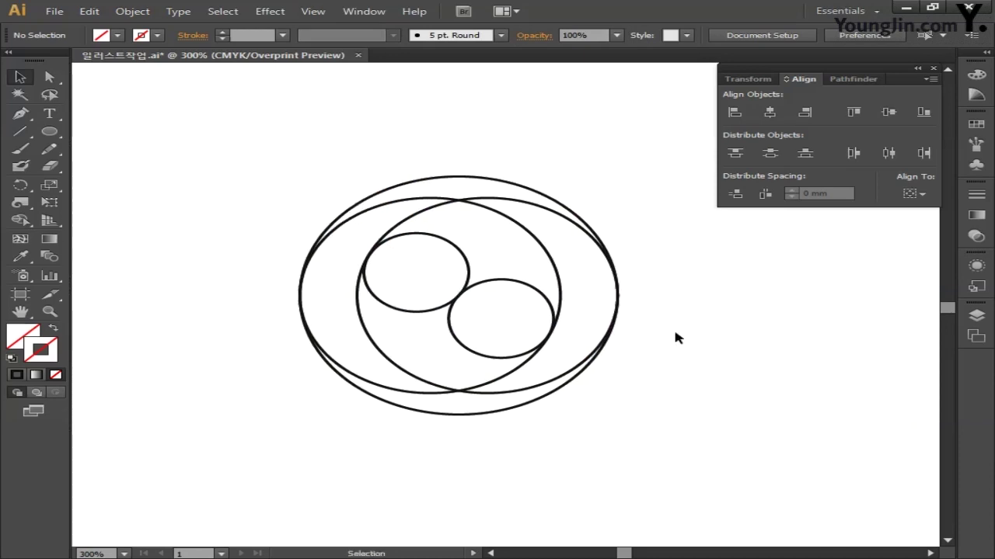
{"action": "left_click", "coordinate": [468, 179]}
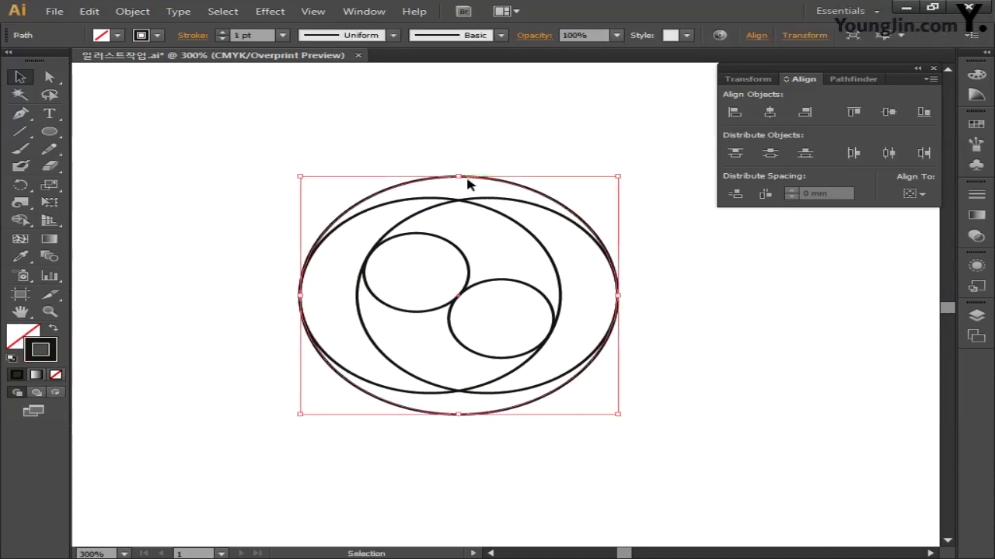
{"action": "left_click", "coordinate": [501, 200], "text": "shift"}
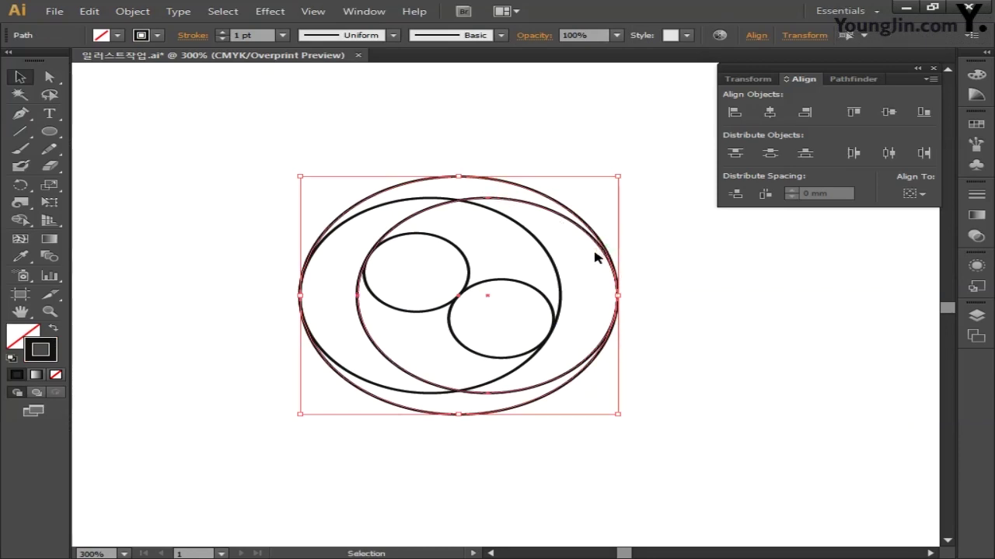
{"action": "left_click", "coordinate": [845, 79]}
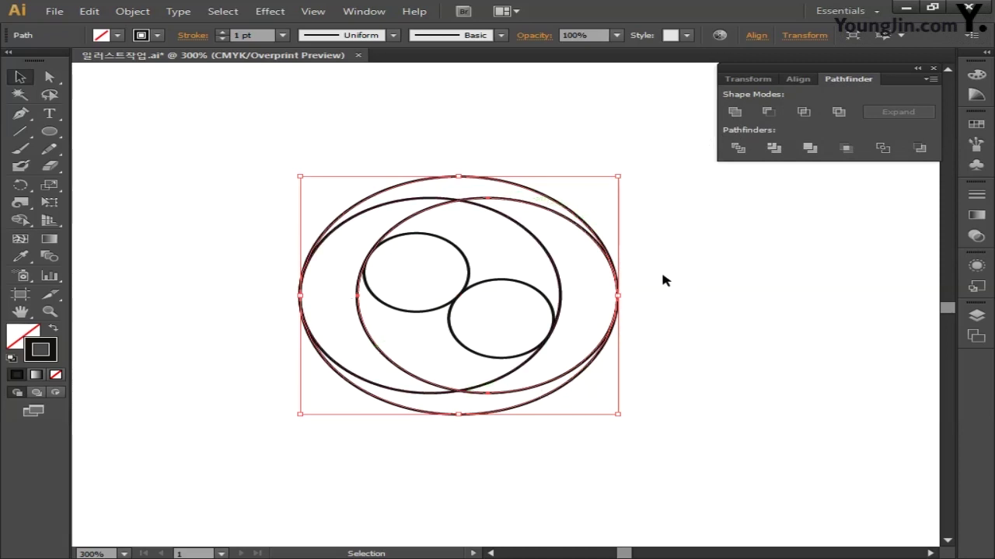
Fill the crescent shape with dark brown 473C30
{"action": "double_click", "coordinate": [24, 335]}
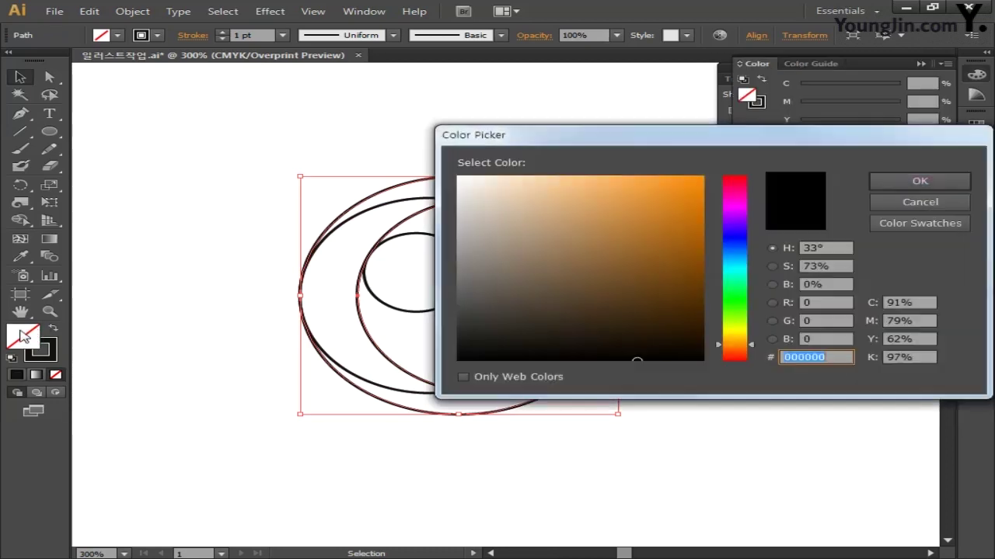
{"action": "left_click_drag", "start_coordinate": [564, 293], "coordinate": [540, 309]}
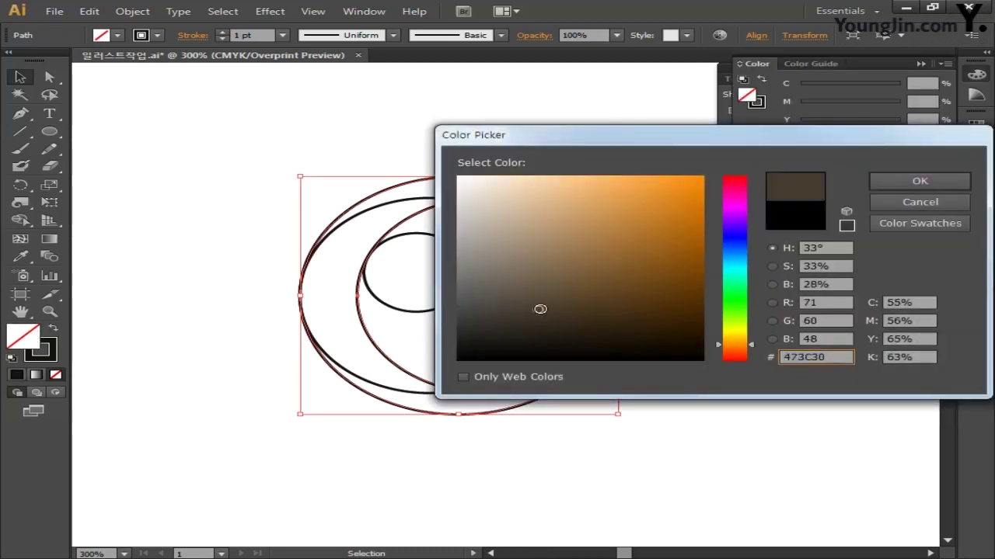
{"action": "left_click", "coordinate": [901, 180]}
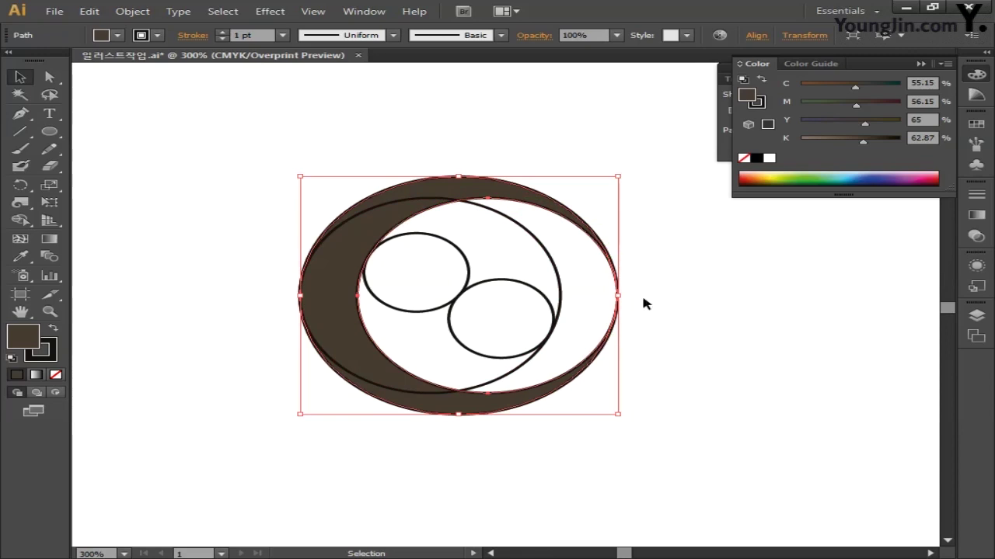
Remove the lower half of the crescent by deleting the bottom anchor points of its inner and outer curves
{"action": "left_click", "coordinate": [51, 78]}
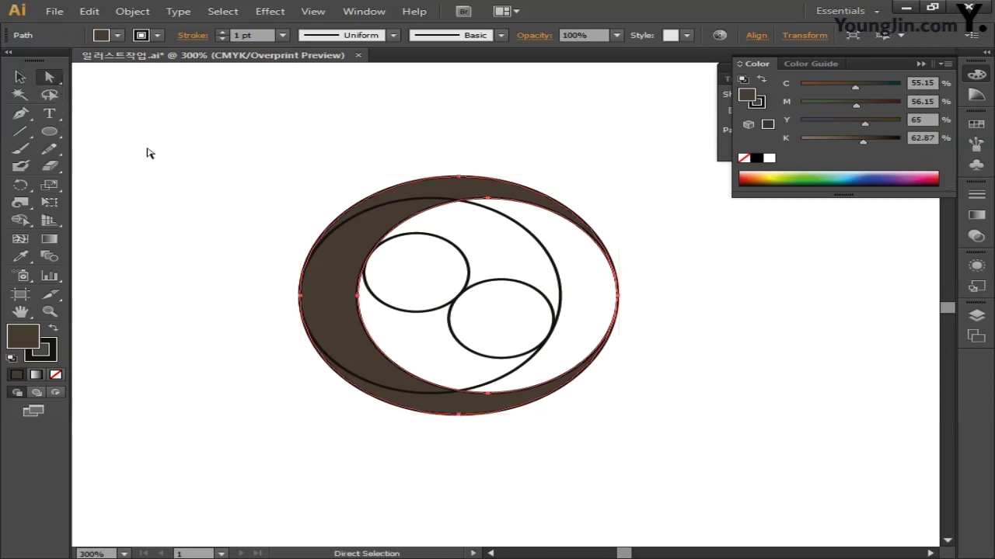
{"action": "left_click", "coordinate": [488, 394]}
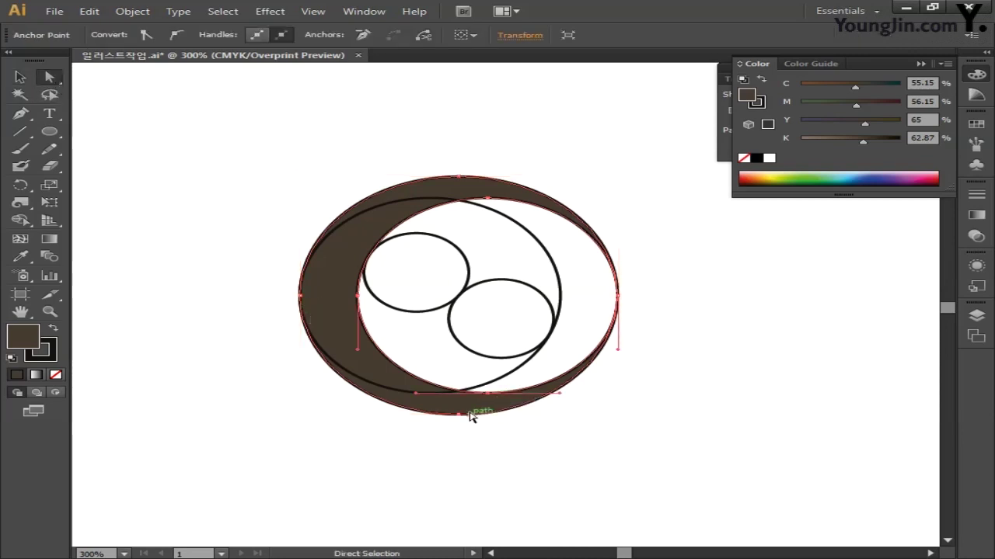
{"action": "left_click", "coordinate": [459, 415], "text": "shift"}
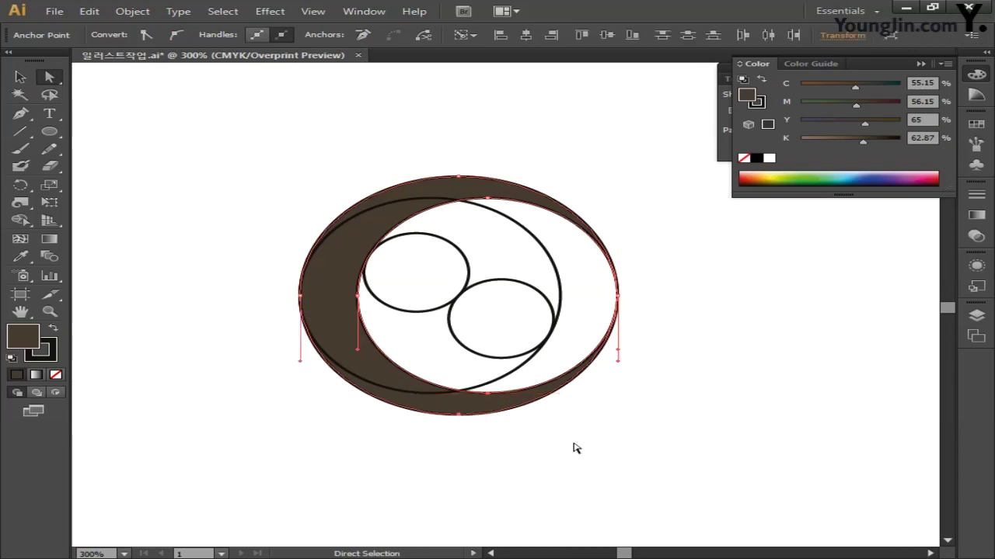
{"action": "key", "text": "Delete"}
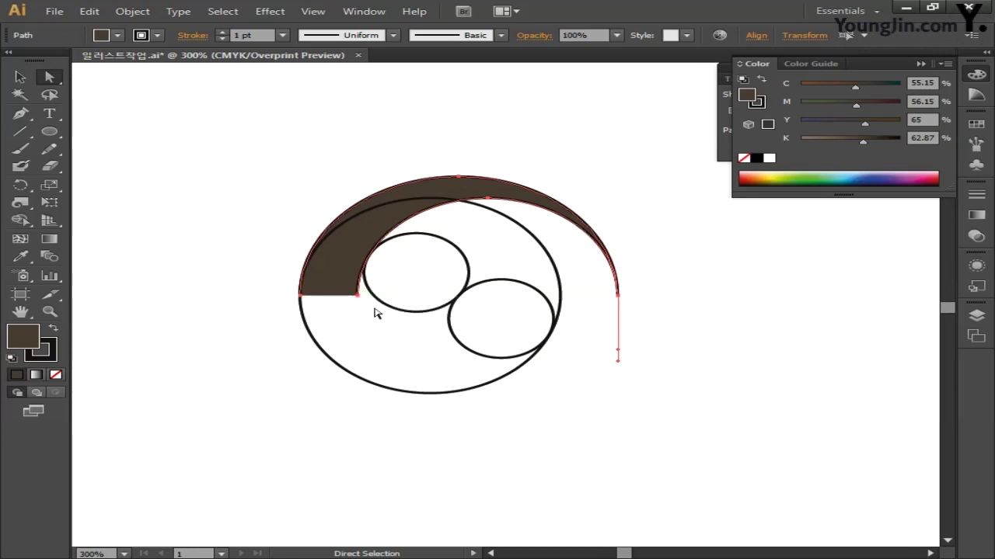
Close the thick open end of the brown arc with a straight Pen segment between its two end anchors, and deselect it
{"action": "left_click", "coordinate": [23, 114]}
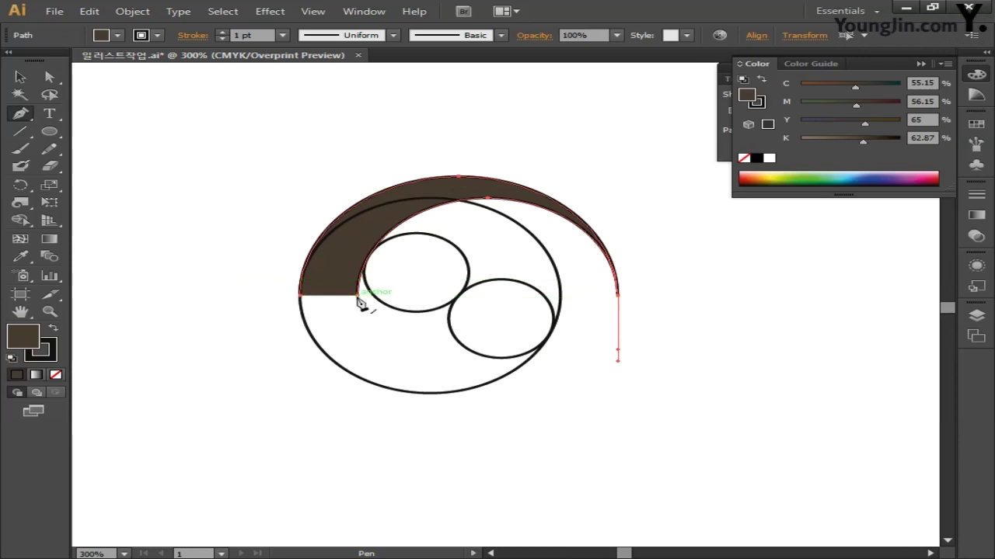
{"action": "left_click_drag", "start_coordinate": [359, 300], "coordinate": [302, 299]}
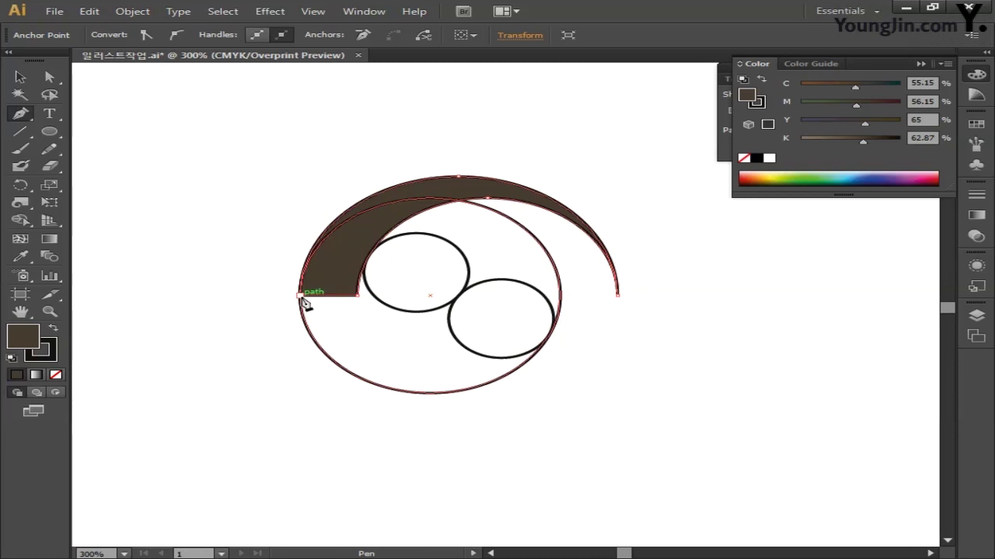
{"action": "left_click", "coordinate": [300, 297]}
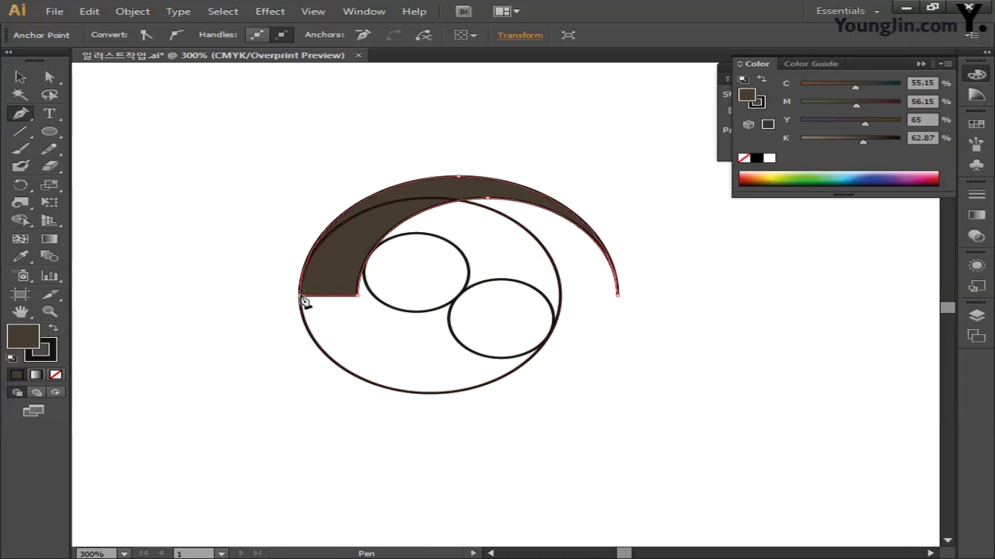
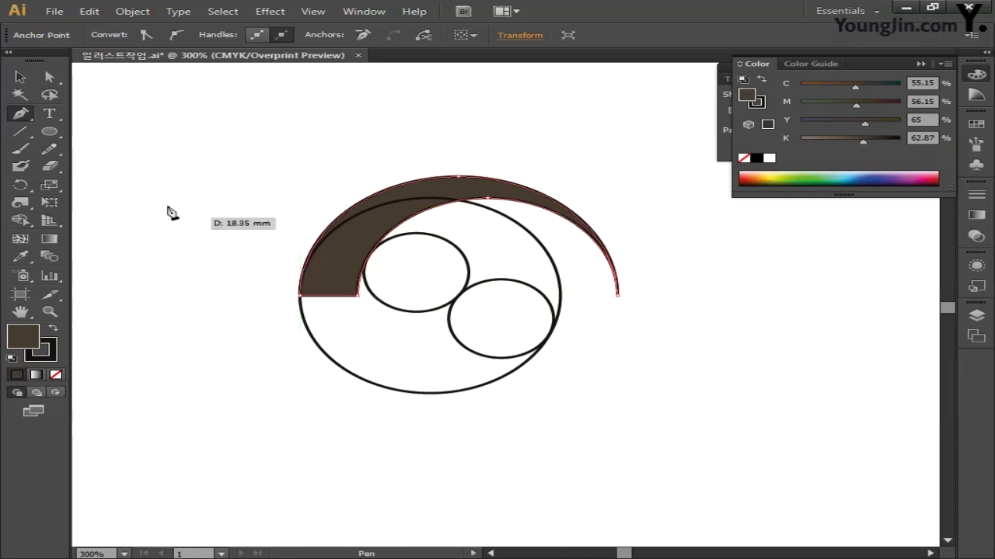
{"action": "key", "text": "v"}
{"action": "left_click", "coordinate": [211, 224]}
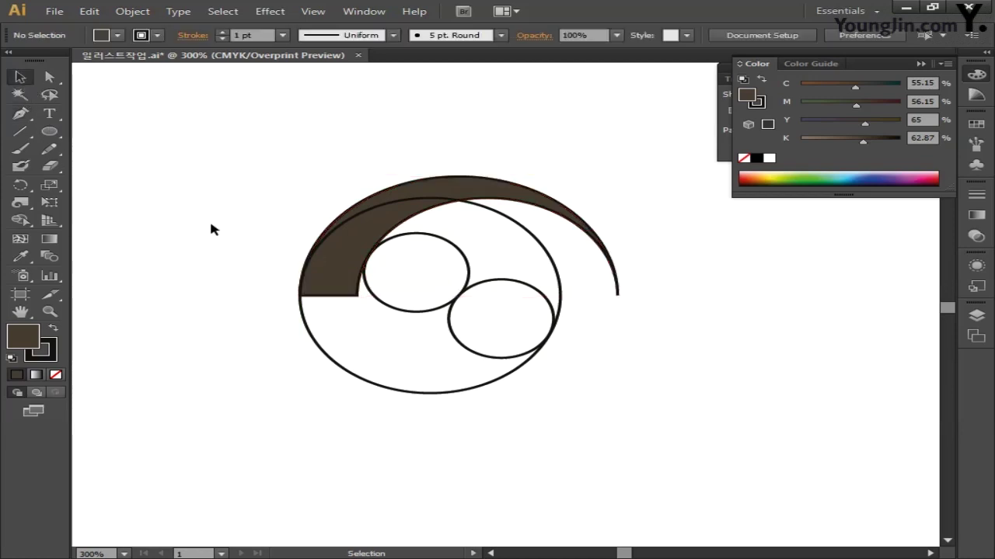
Draw a closed Pen polygon over the remaining circle's upper part, its diagonal edge running through the points where the small circles touch it
{"action": "left_click", "coordinate": [22, 113]}
{"action": "left_click_drag", "start_coordinate": [365, 261], "coordinate": [669, 147]}
{"action": "left_click", "coordinate": [666, 134]}
{"action": "left_click", "coordinate": [666, 332]}
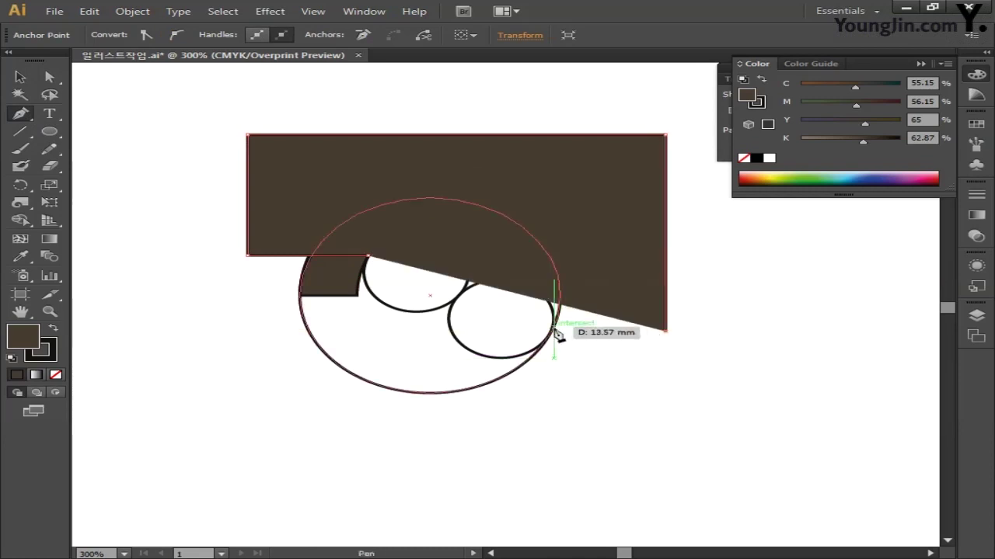
{"action": "left_click", "coordinate": [555, 332]}
{"action": "left_click", "coordinate": [368, 255]}
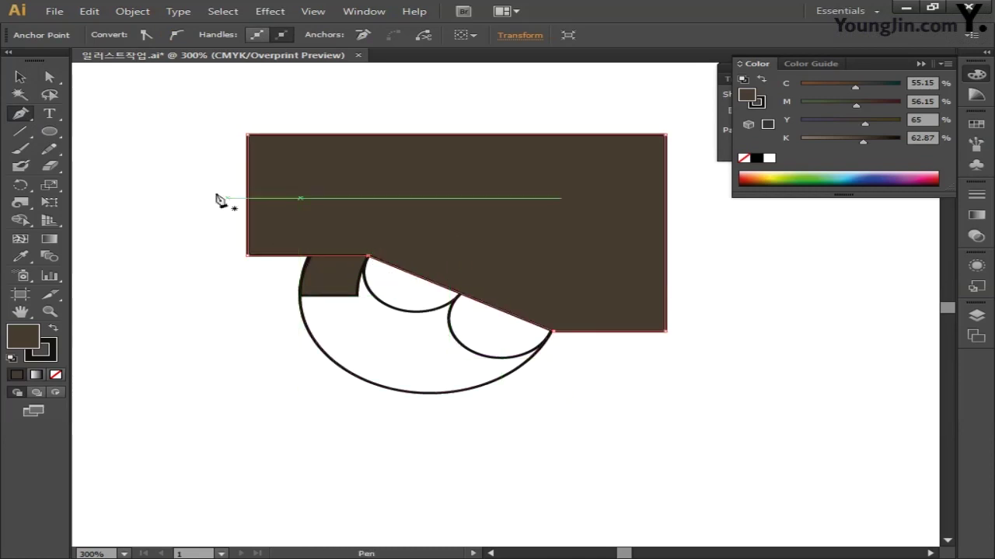
Cut the brown polygon's area out of the large circle beneath it with Pathfinder Minus Front
{"action": "left_click", "coordinate": [20, 77]}
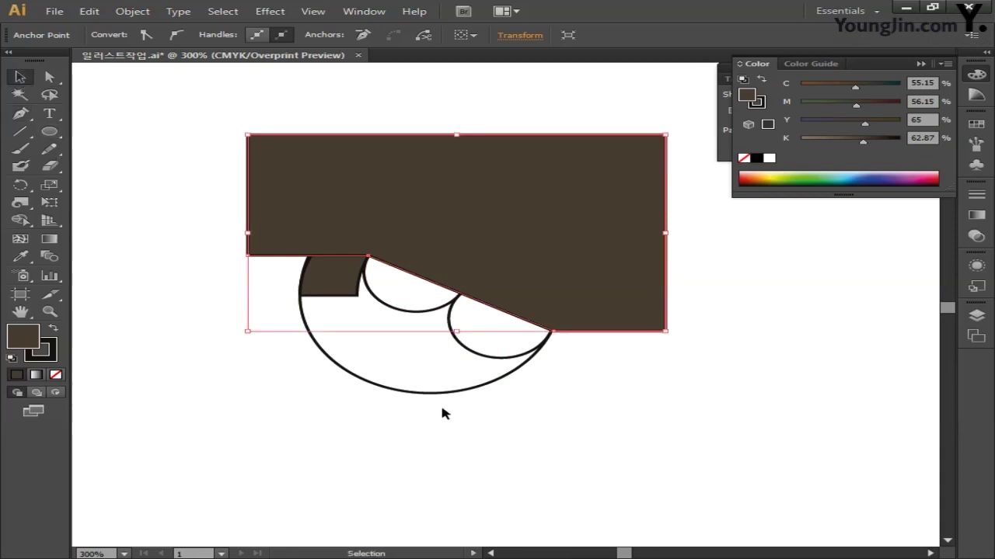
{"action": "left_click", "coordinate": [493, 385]}
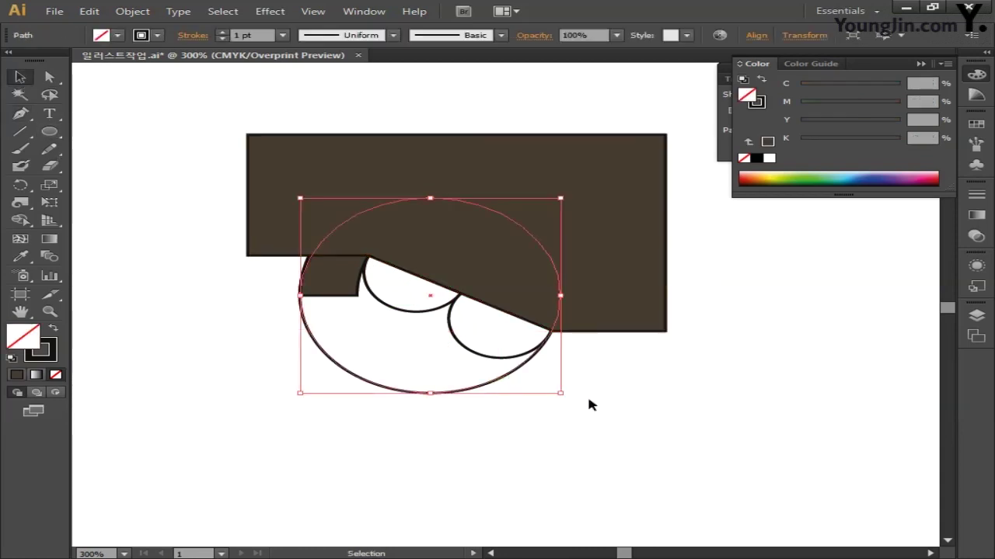
{"action": "left_click", "coordinate": [645, 312], "text": "shift"}
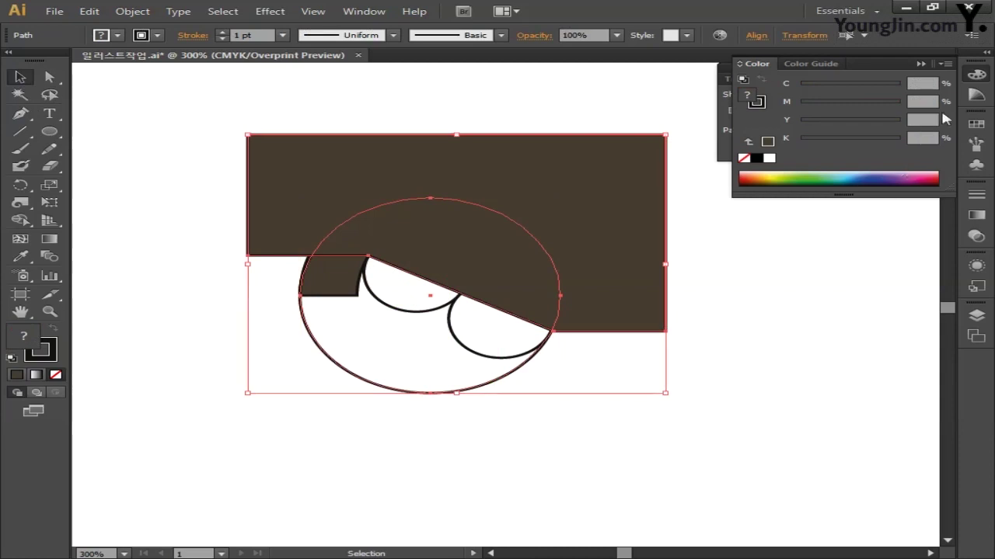
{"action": "left_click", "coordinate": [976, 74]}
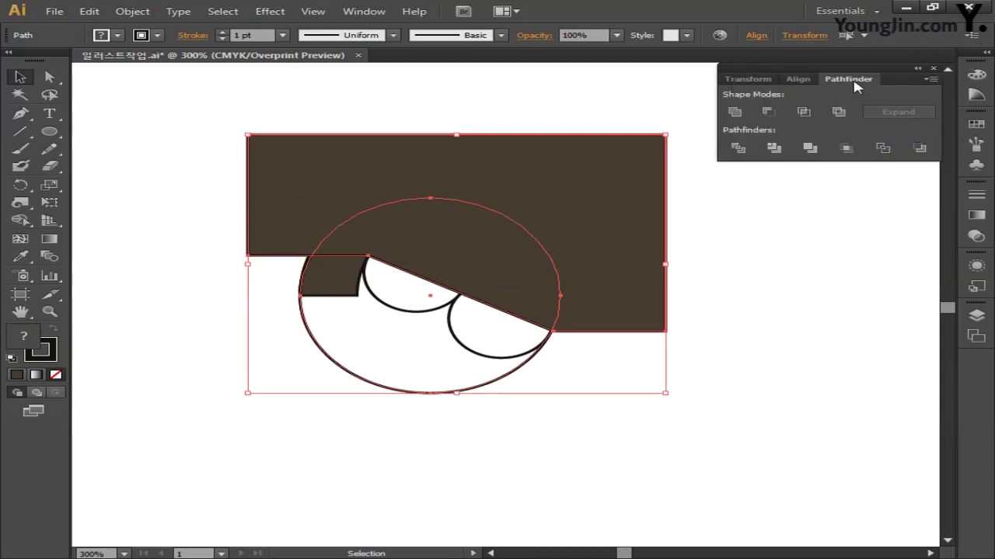
{"action": "left_click", "coordinate": [769, 114]}
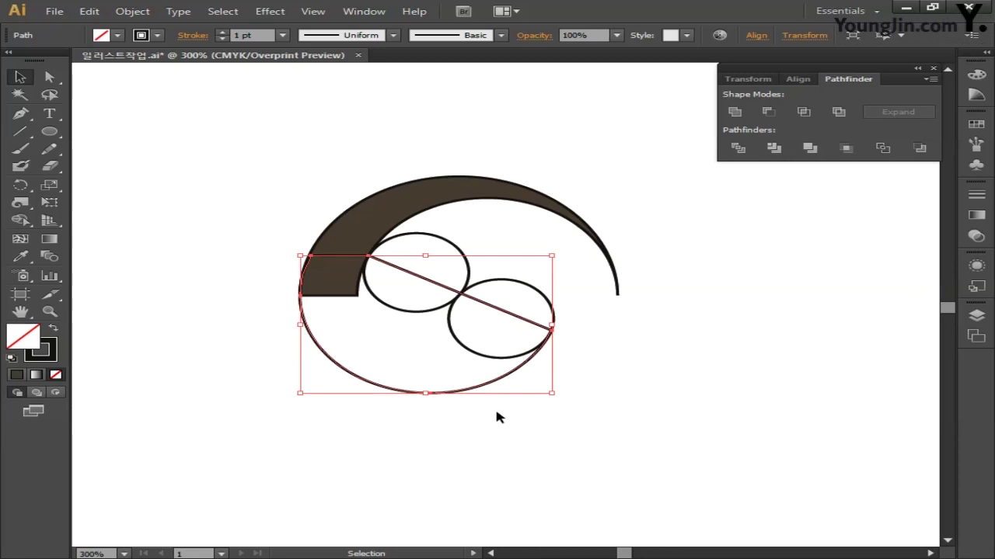
Unite the remaining large-circle piece with the brown arc into one outline, and deselect it
{"action": "left_click", "coordinate": [412, 205], "text": "shift"}
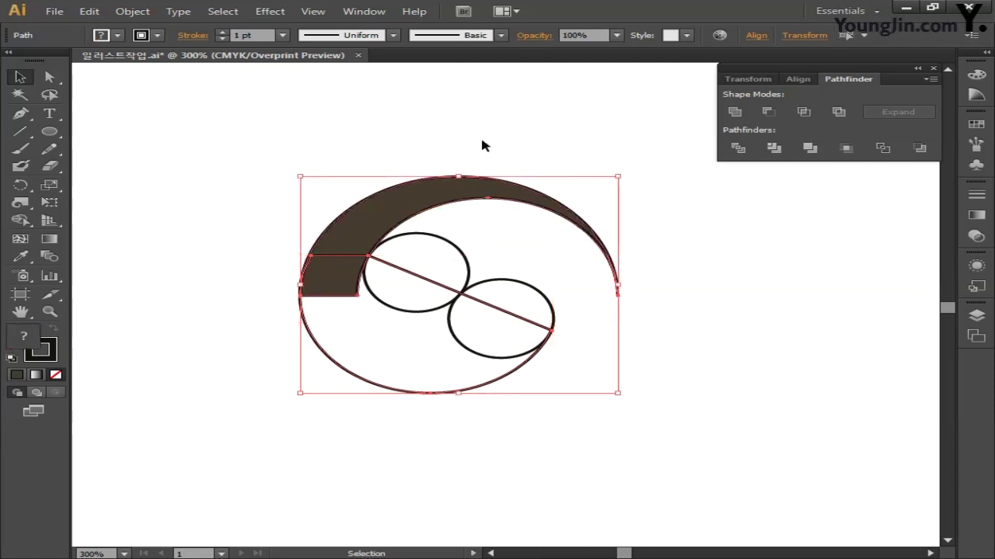
{"action": "left_click", "coordinate": [735, 112]}
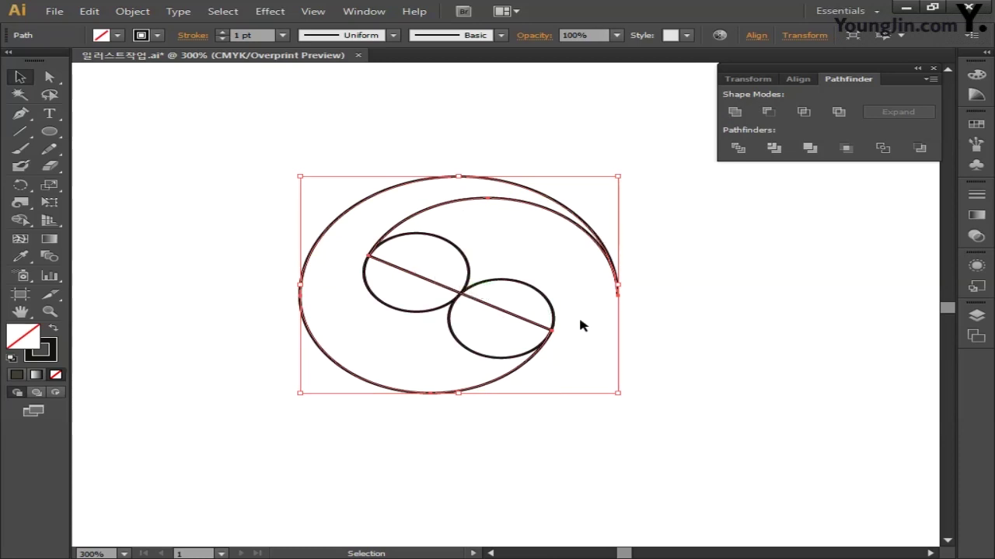
{"action": "left_click", "coordinate": [507, 241]}
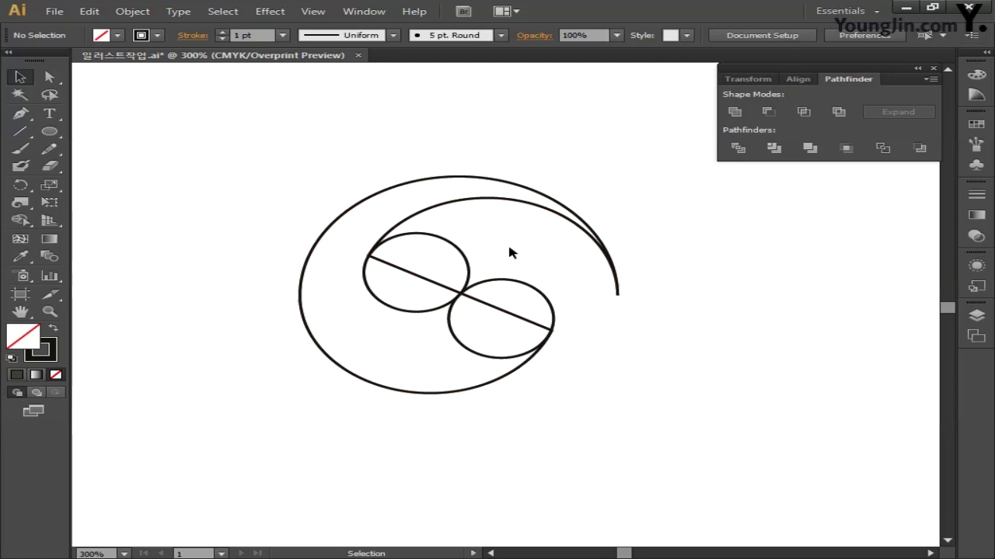
Bring the upper small circle to the front and subtract it from the united outline with Minus Front
{"action": "left_click", "coordinate": [455, 246]}
{"action": "right_click", "coordinate": [456, 246]}
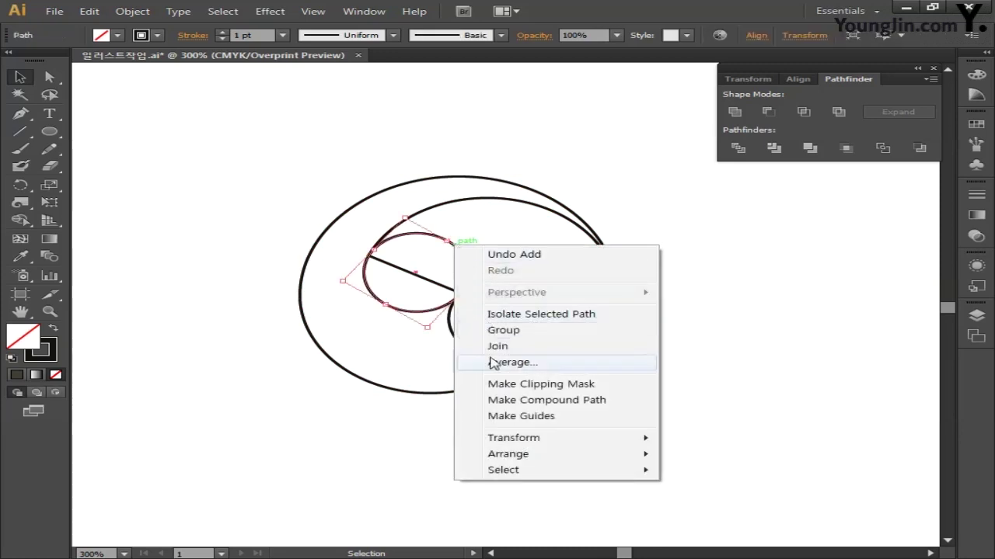
{"action": "mouse_move", "coordinate": [507, 459]}
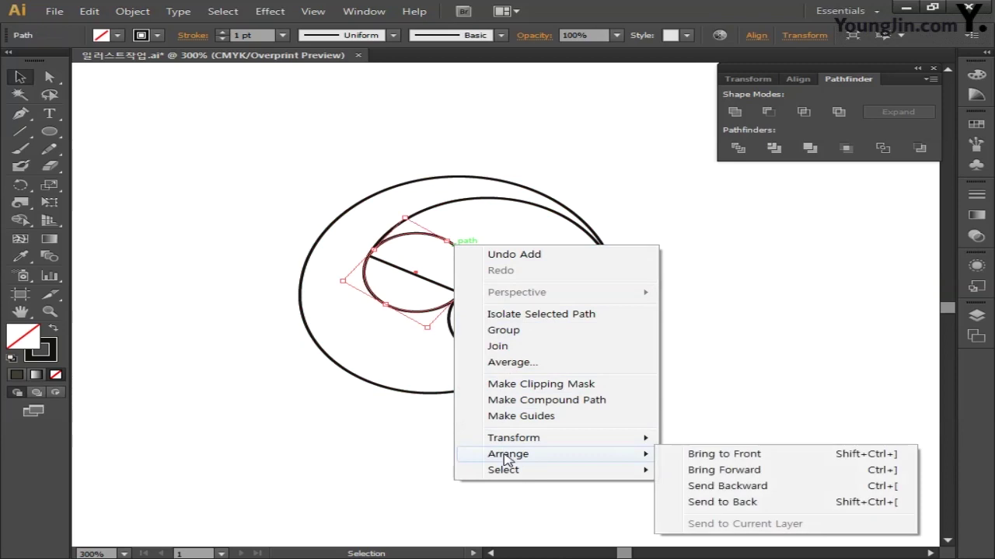
{"action": "left_click", "coordinate": [712, 456]}
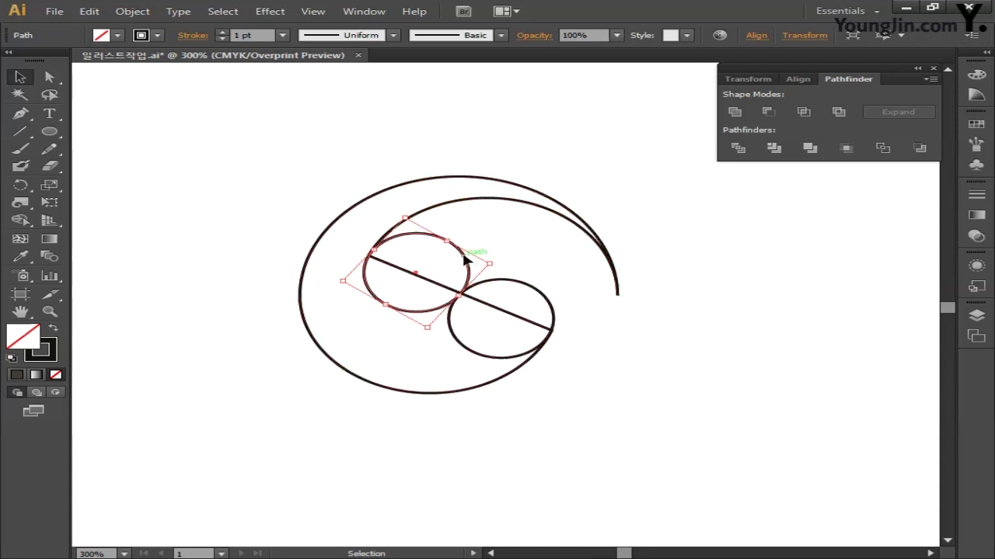
{"action": "left_click", "coordinate": [441, 211], "text": "shift"}
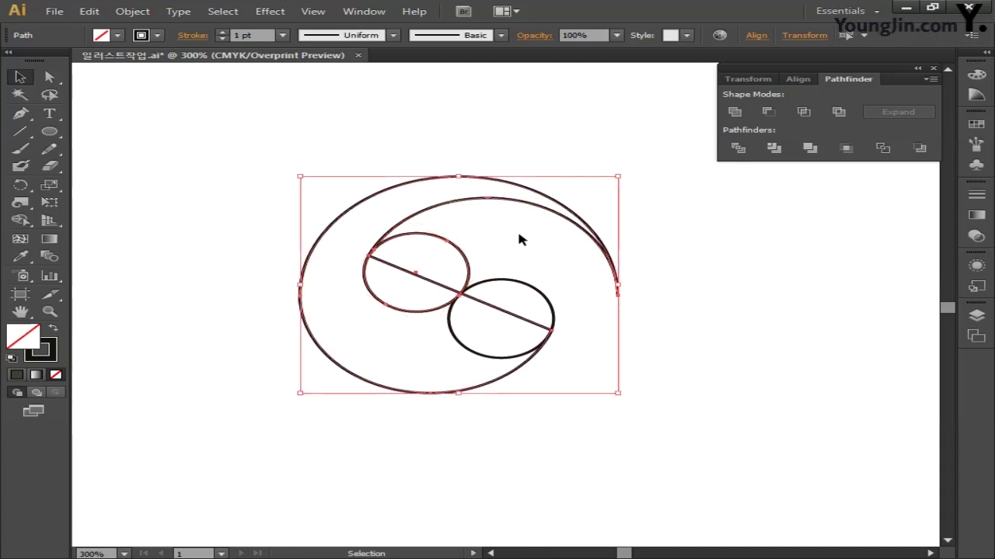
{"action": "left_click", "coordinate": [766, 112]}
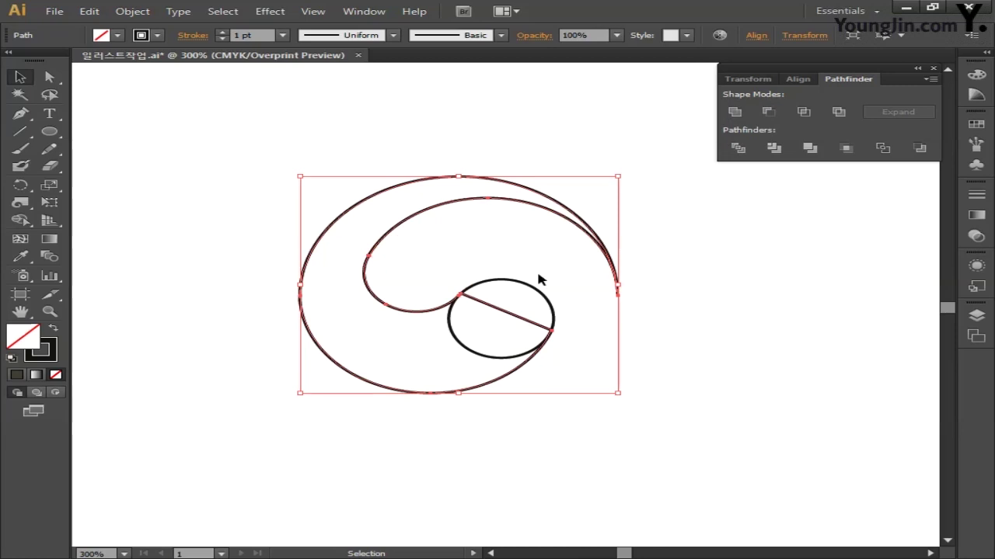
Unite the lower small circle with the swirl outline so both form a single shape, and deselect it
{"action": "left_click", "coordinate": [456, 240]}
{"action": "left_click_drag", "start_coordinate": [346, 129], "coordinate": [648, 422]}
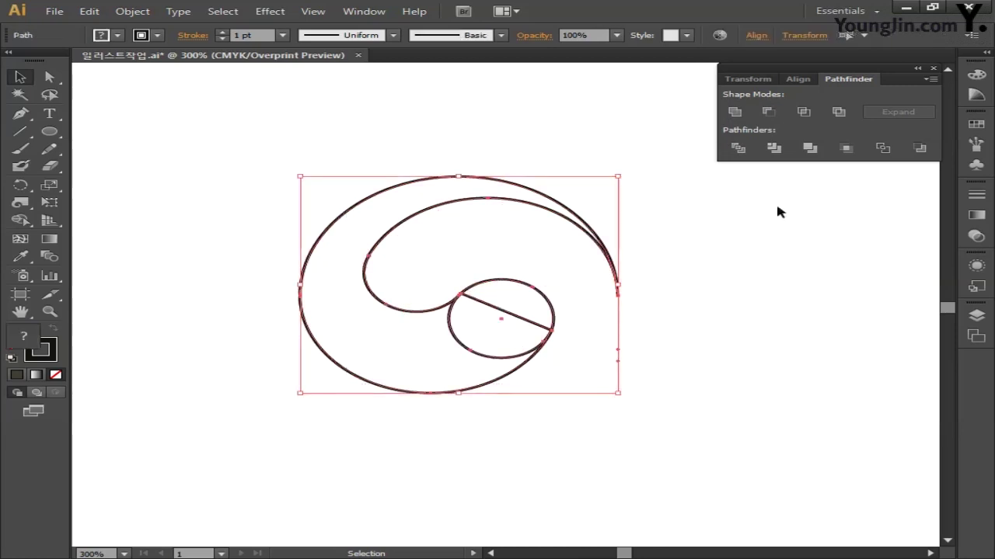
{"action": "left_click", "coordinate": [737, 147]}
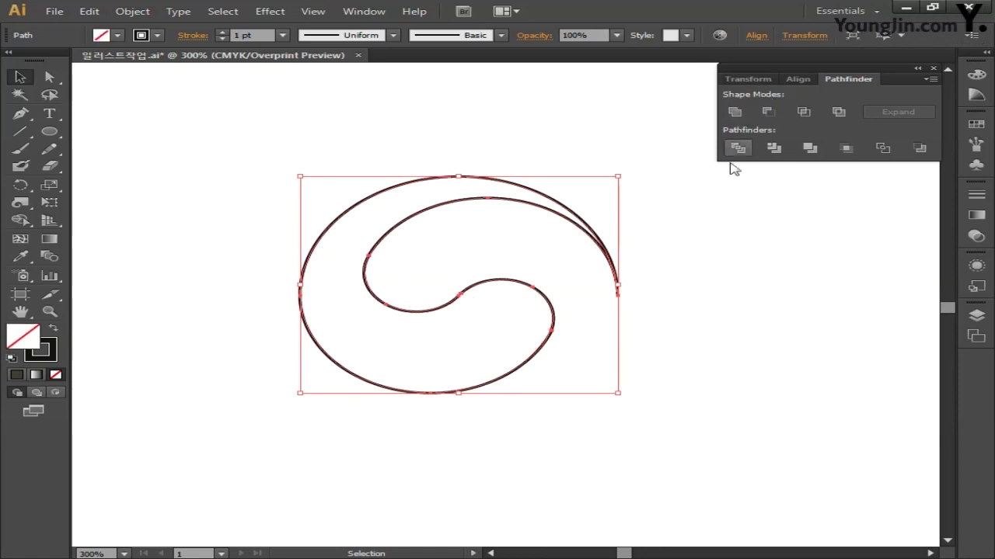
{"action": "left_click", "coordinate": [688, 314]}
Select the other pair of concentric circles and align them to their bottom edges
{"action": "left_click_drag", "start_coordinate": [687, 314], "coordinate": [368, 318]}
{"action": "left_click_drag", "start_coordinate": [362, 141], "coordinate": [578, 285]}
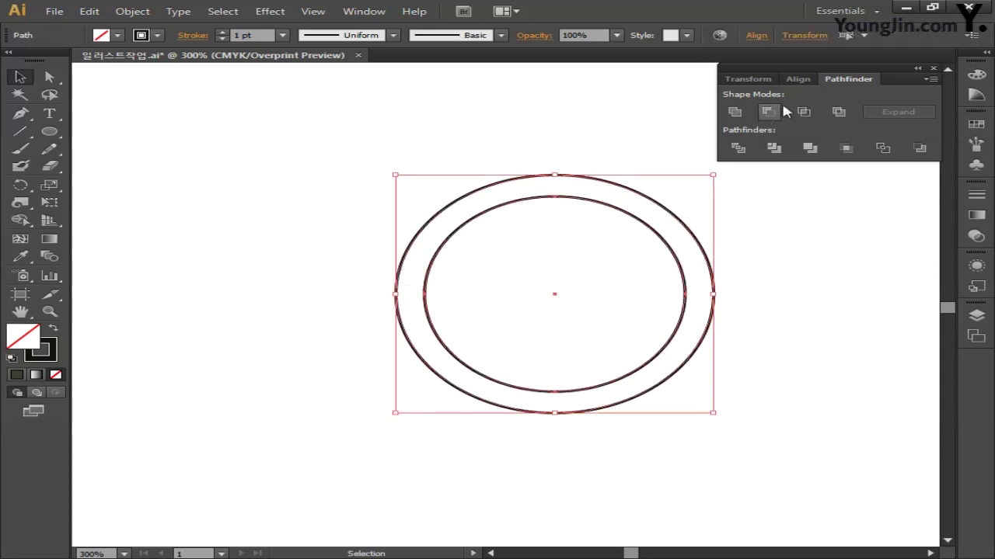
{"action": "left_click", "coordinate": [798, 80]}
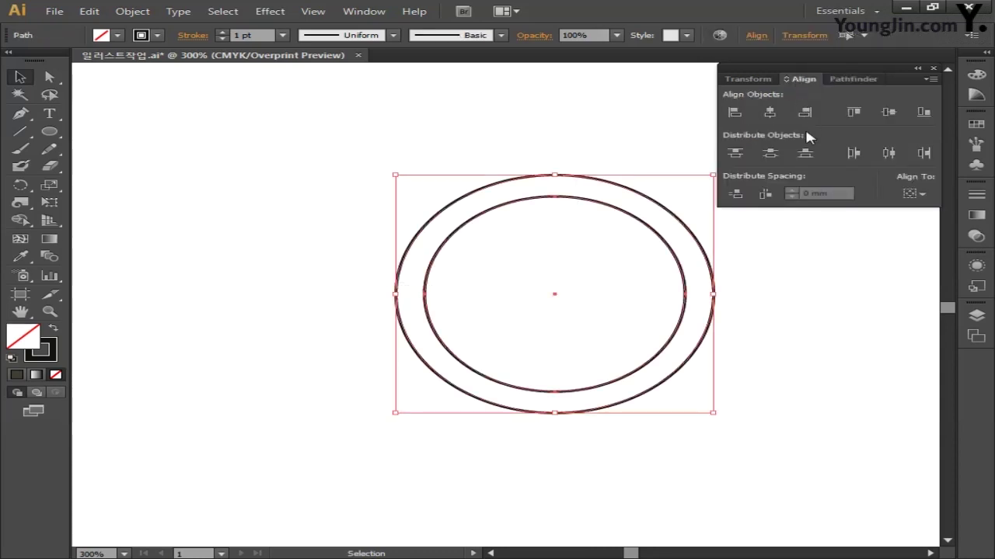
{"action": "left_click", "coordinate": [923, 112]}
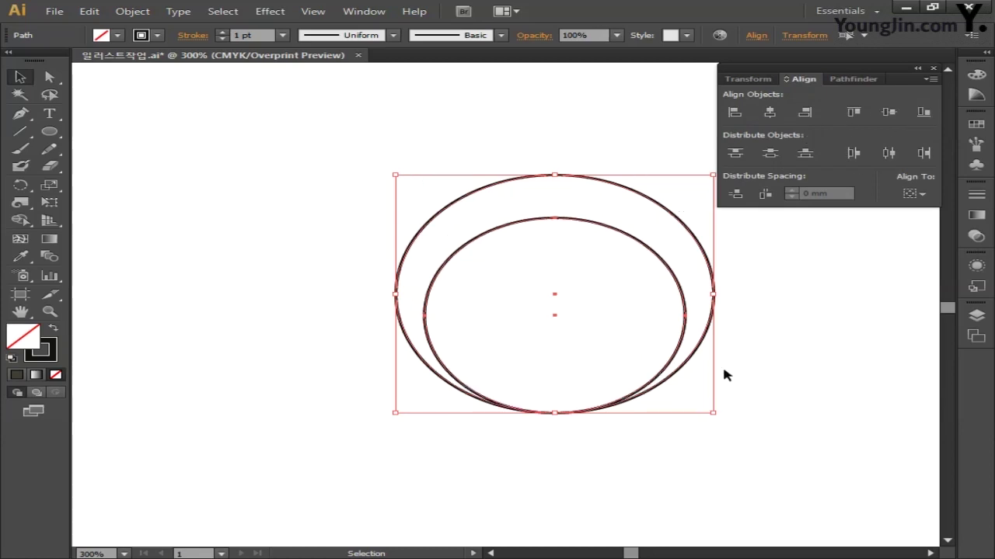
Delete the lower-left curve segments of both bottom-aligned circles using Direct Selection
{"action": "left_click", "coordinate": [850, 79]}
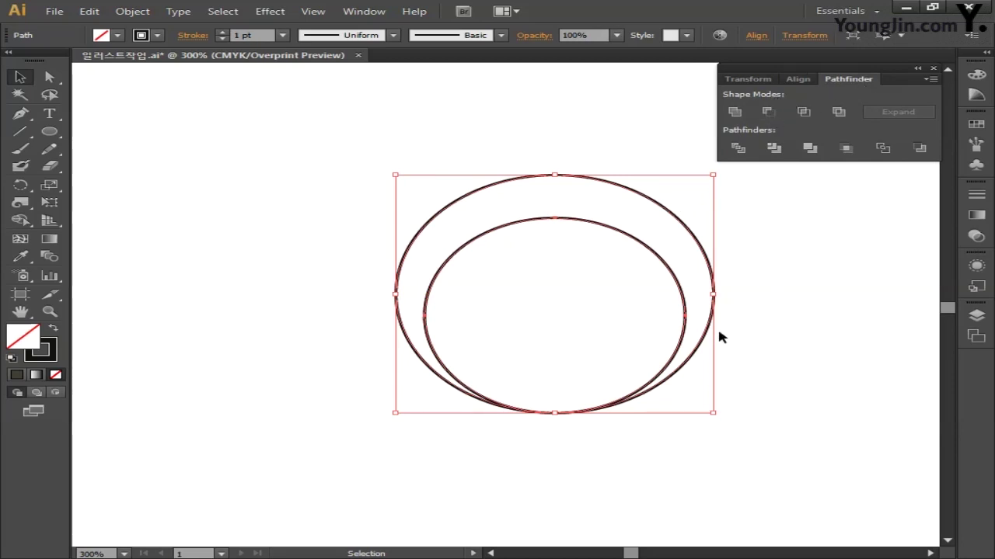
{"action": "left_click", "coordinate": [49, 77]}
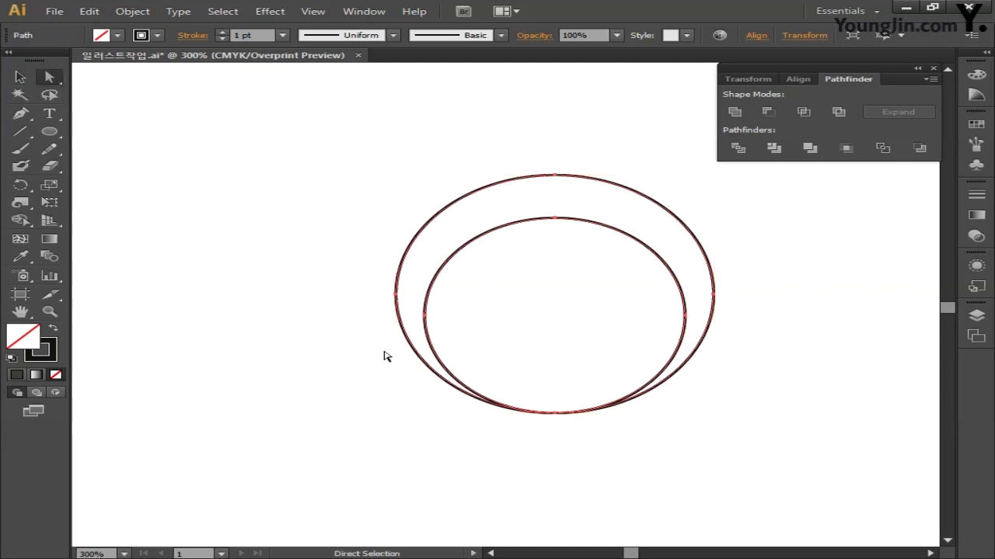
{"action": "left_click_drag", "start_coordinate": [354, 346], "coordinate": [493, 408]}
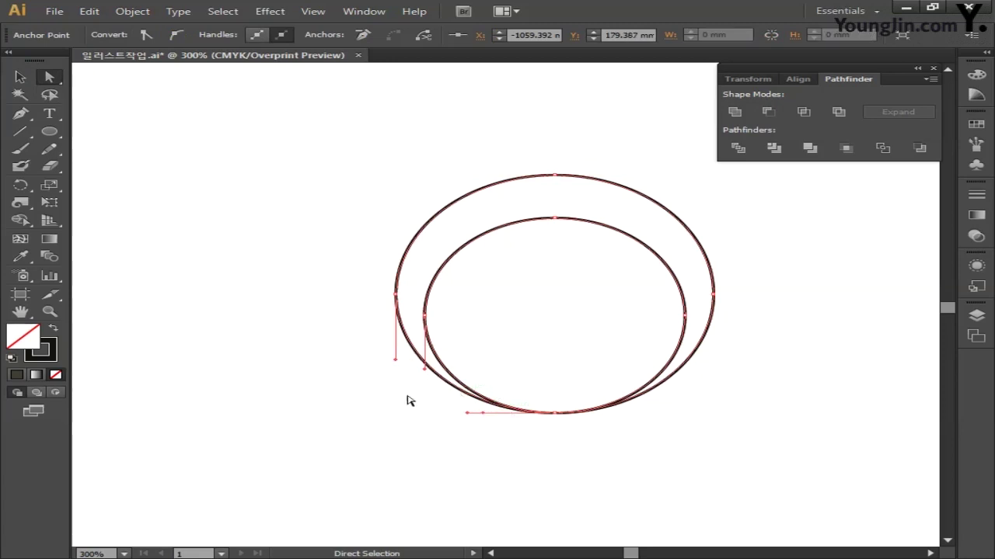
{"action": "key", "text": "Delete"}
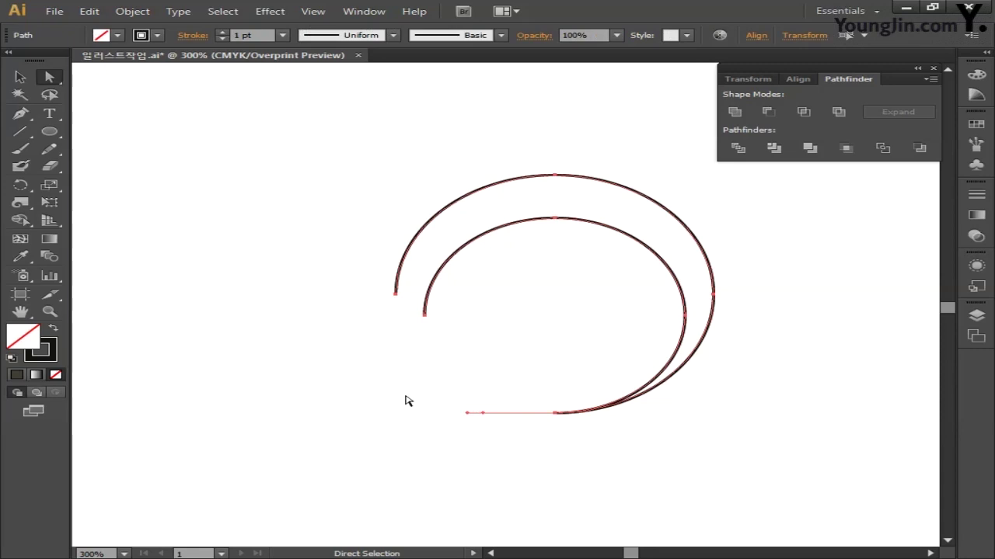
Connect the left open ends of the inner and outer curves with a straight Pen segment
{"action": "left_click", "coordinate": [21, 115]}
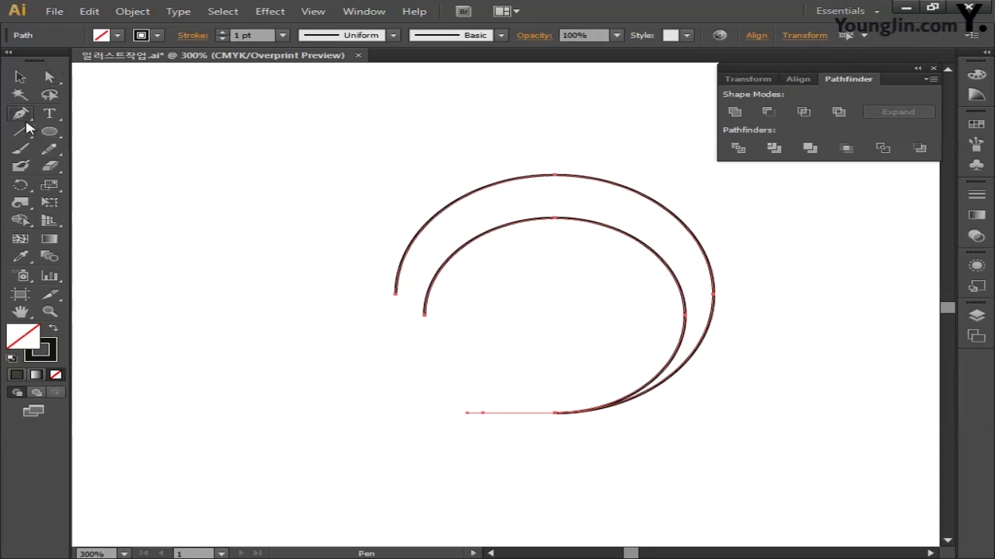
{"action": "left_click_drag", "start_coordinate": [424, 314], "coordinate": [399, 291]}
{"action": "left_click", "coordinate": [395, 293]}
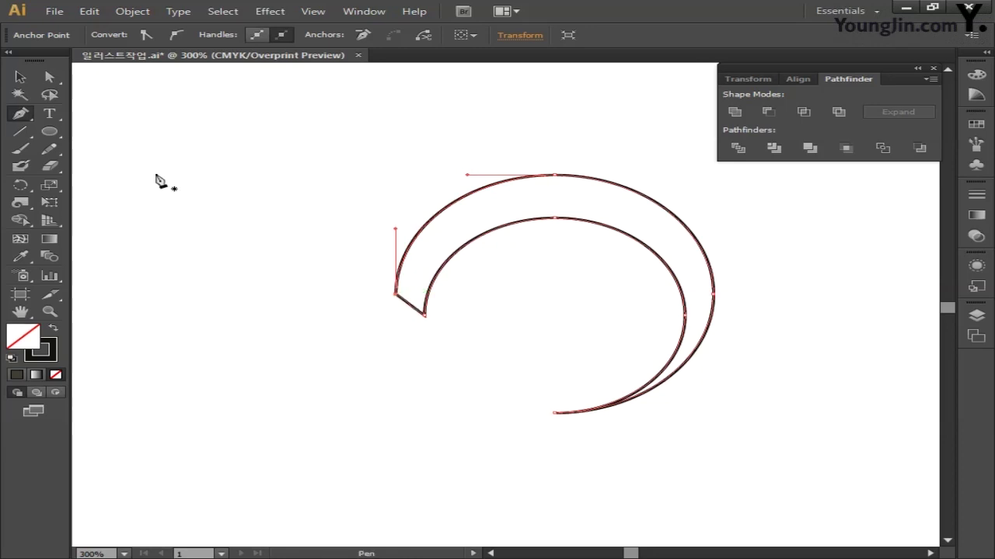
Open the new crescent's fill colour for editing, starting with its cyan value
{"action": "left_click", "coordinate": [20, 77]}
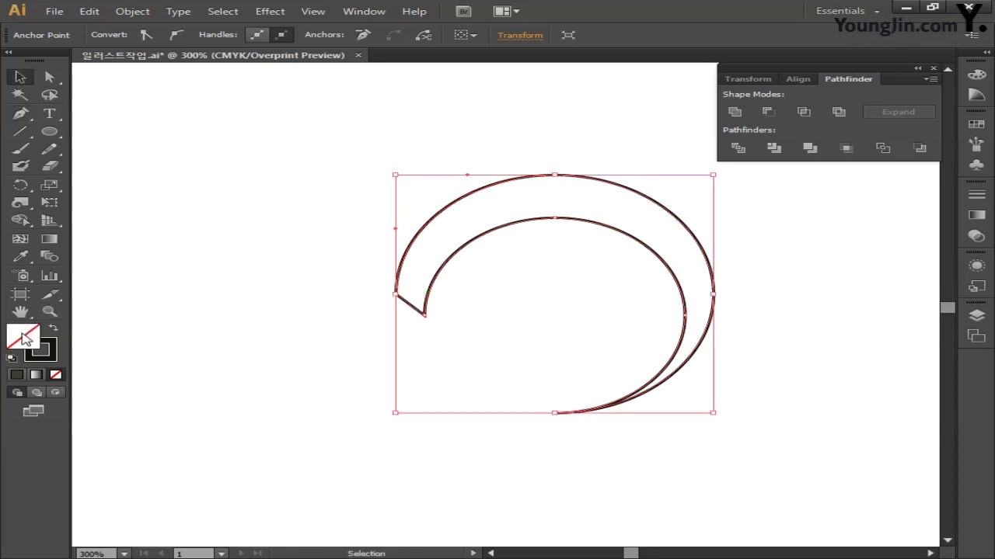
{"action": "double_click", "coordinate": [26, 338]}
{"action": "left_click", "coordinate": [918, 303]}
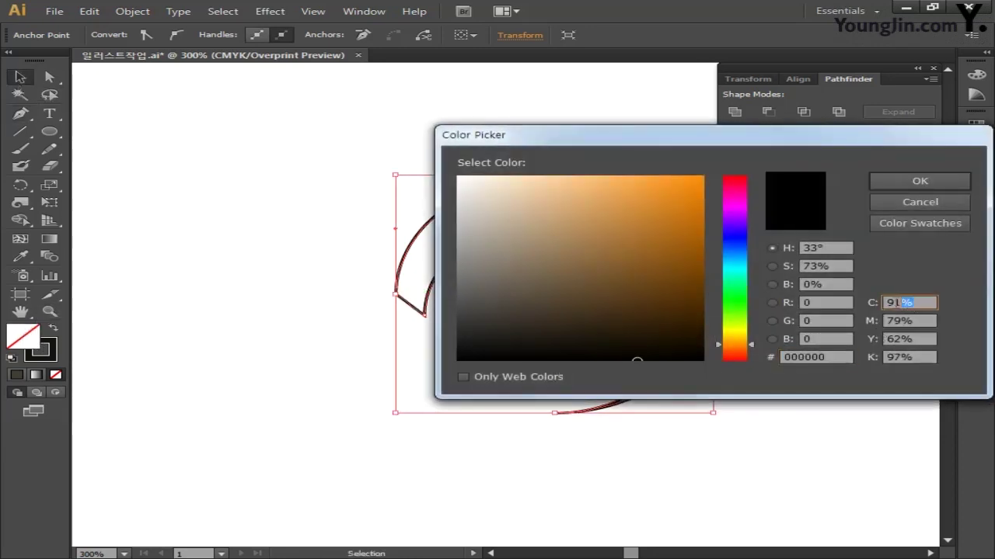
Fill the crescent shape with red using C 0, M 100, Y 80, K 0
{"action": "type", "text": "0"}
{"action": "key", "text": "Tab"}
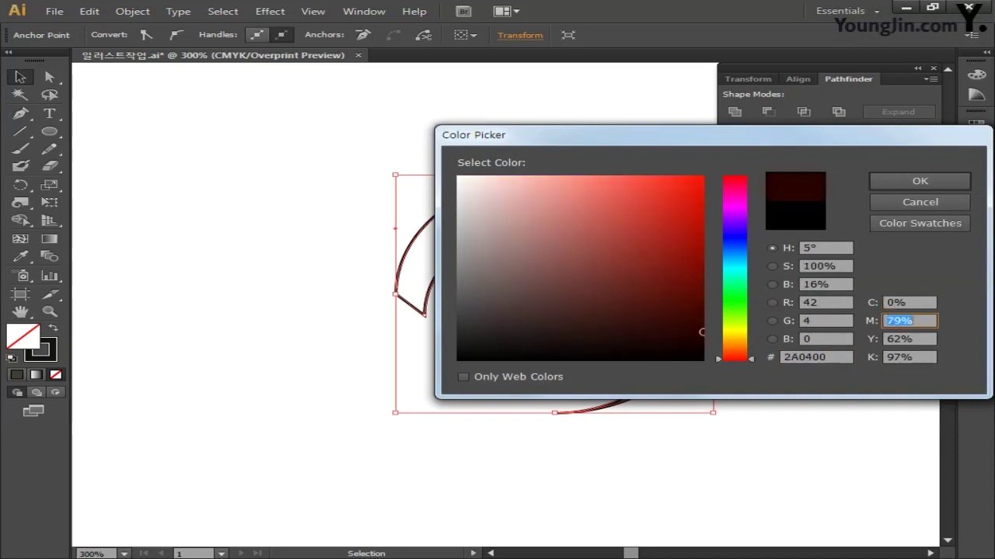
{"action": "type", "text": "100"}
{"action": "key", "text": "Tab"}
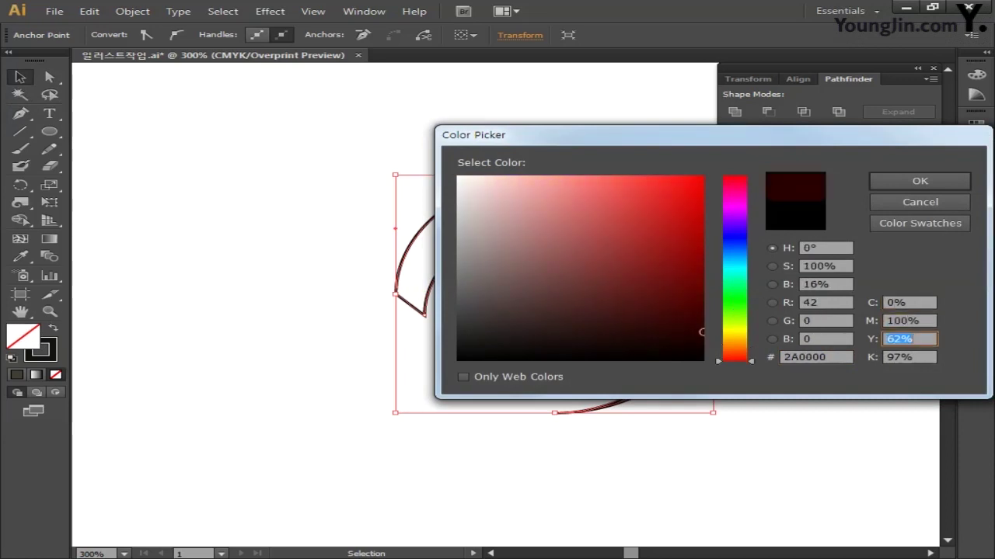
{"action": "type", "text": "80"}
{"action": "key", "text": "Tab"}
{"action": "type", "text": "0"}
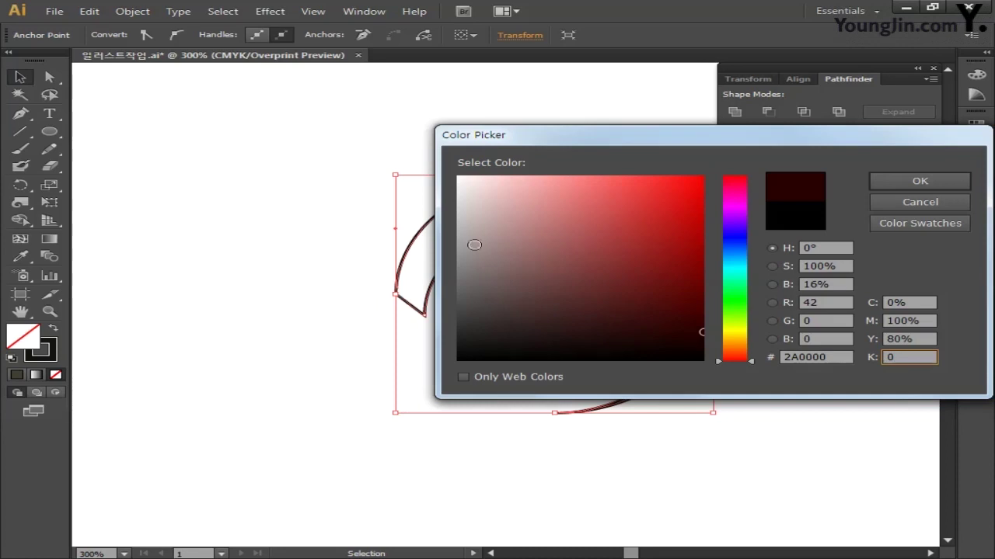
{"action": "left_click", "coordinate": [893, 185]}
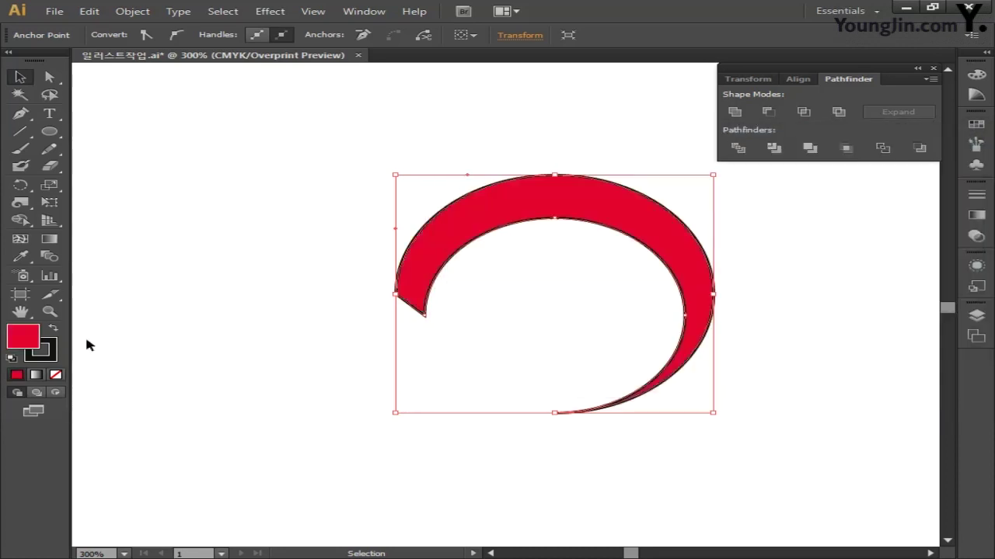
Remove the stroke from the red crescent and deselect it
{"action": "left_click", "coordinate": [49, 355]}
{"action": "left_click", "coordinate": [55, 374]}
{"action": "left_click", "coordinate": [236, 380]}
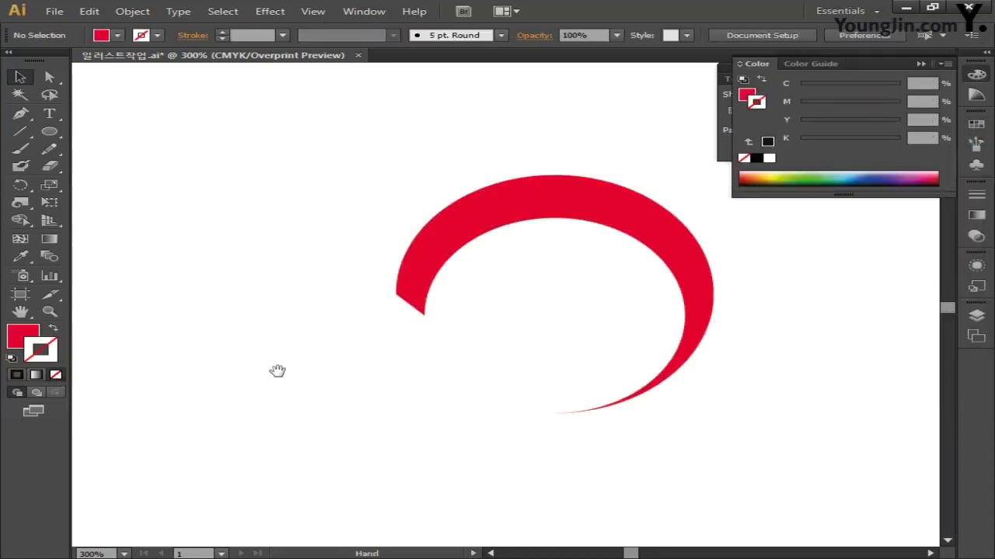
Move the red crescent onto the black-outlined swirl shape so their outer curves overlap, and deselect it
{"action": "left_click_drag", "start_coordinate": [275, 371], "coordinate": [306, 373]}
{"action": "left_click_drag", "start_coordinate": [353, 219], "coordinate": [519, 325]}
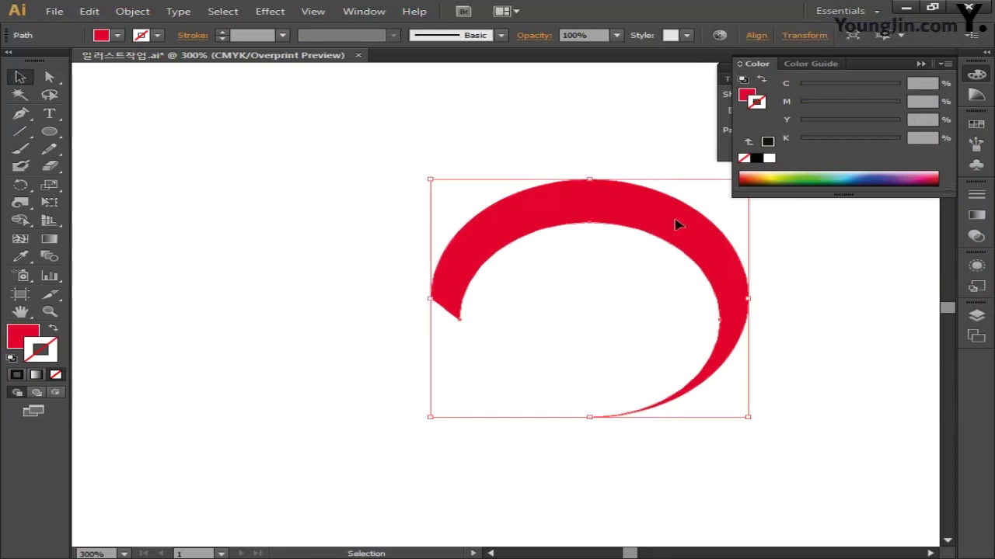
{"action": "left_click_drag", "start_coordinate": [675, 224], "coordinate": [393, 211]}
{"action": "left_click_drag", "start_coordinate": [446, 193], "coordinate": [561, 191]}
{"action": "left_click_drag", "start_coordinate": [178, 321], "coordinate": [474, 368]}
{"action": "left_click_drag", "start_coordinate": [596, 256], "coordinate": [147, 257]}
{"action": "left_click_drag", "start_coordinate": [435, 229], "coordinate": [497, 226]}
{"action": "left_click_drag", "start_coordinate": [295, 245], "coordinate": [367, 257]}
{"action": "left_click", "coordinate": [608, 277]}
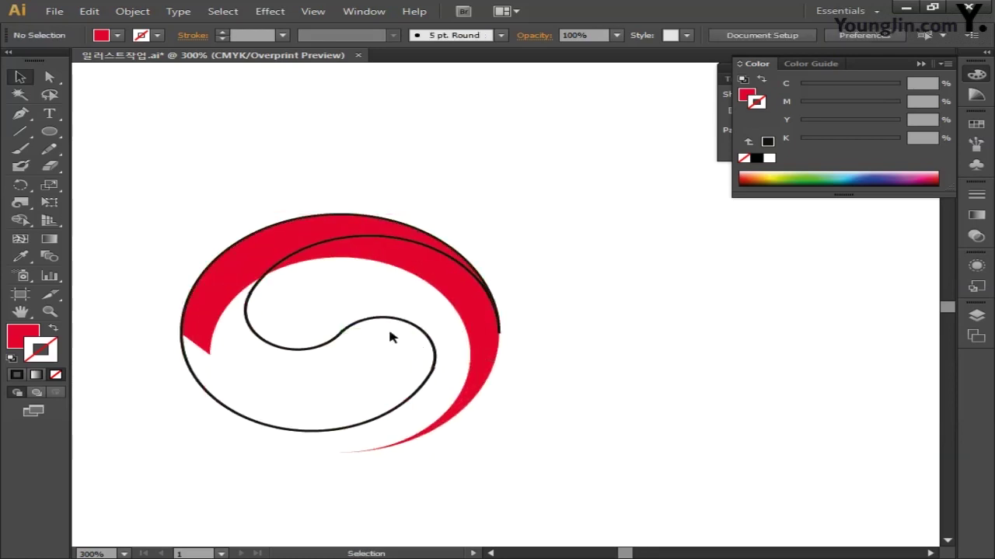
{"action": "left_click_drag", "start_coordinate": [613, 295], "coordinate": [749, 275]}
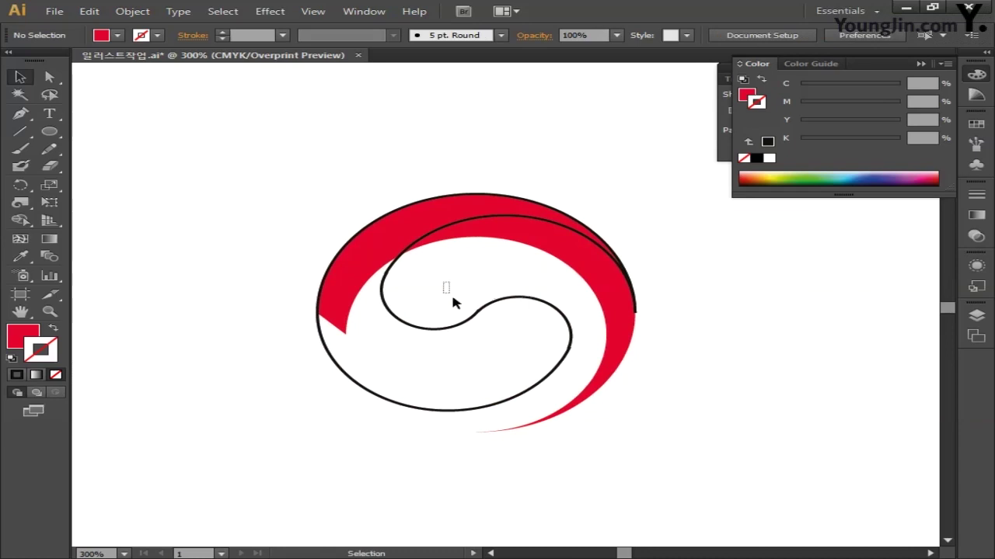
Fill the black-outlined swirl shape with navy blue using C 100, M 70, Y 20, K 40
{"action": "left_click_drag", "start_coordinate": [454, 302], "coordinate": [491, 371]}
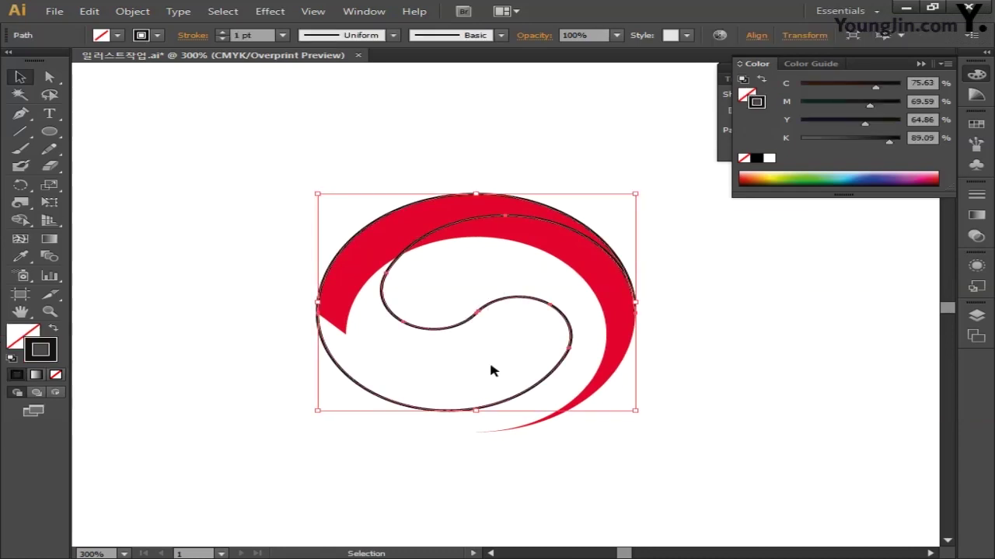
{"action": "double_click", "coordinate": [24, 336]}
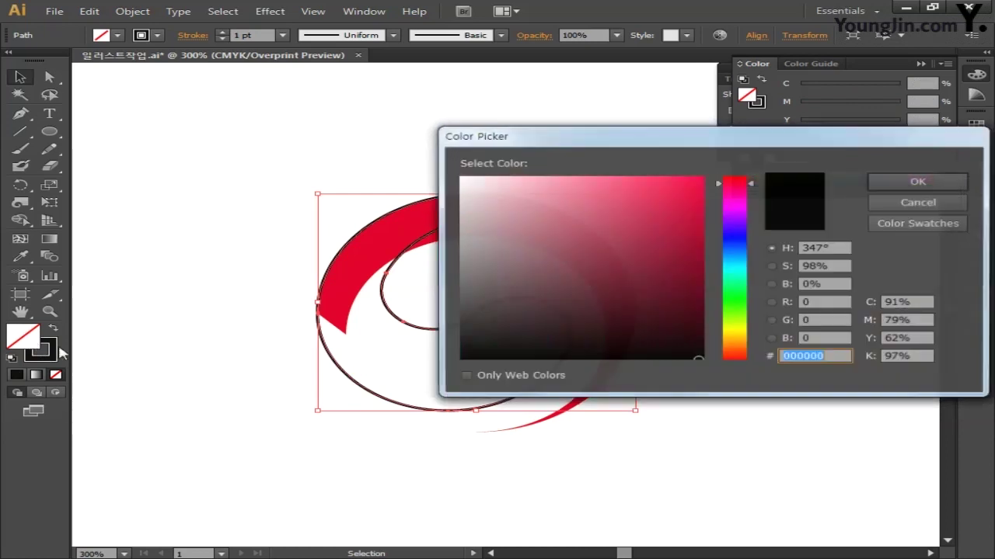
{"action": "left_click", "coordinate": [918, 306]}
{"action": "type", "text": "100"}
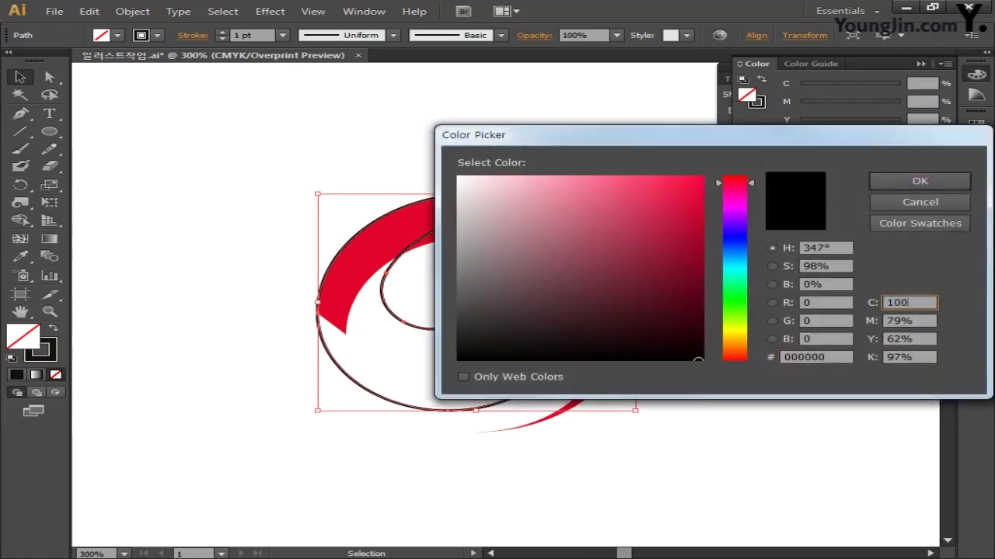
{"action": "key", "text": "Tab"}
{"action": "type", "text": "70"}
{"action": "key", "text": "Tab"}
{"action": "type", "text": "2"}
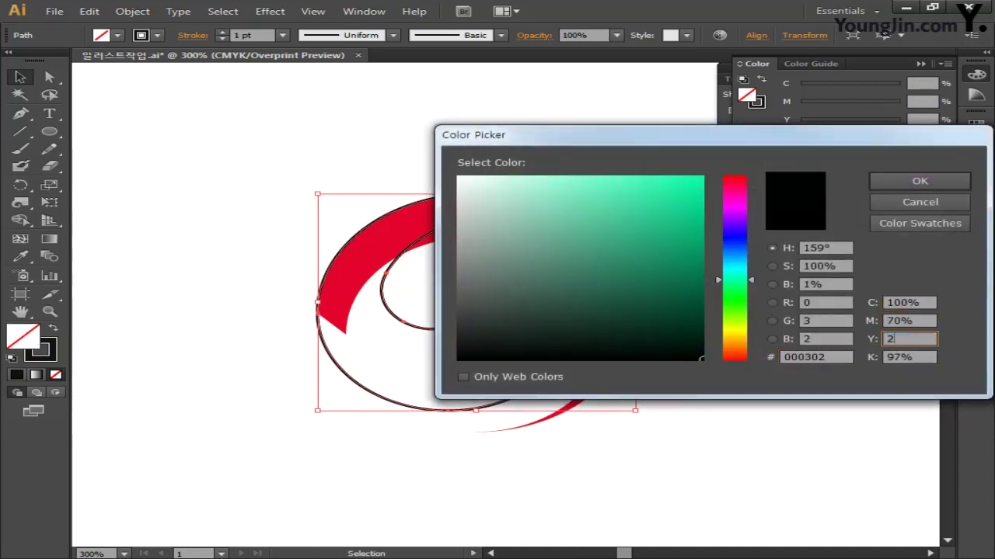
{"action": "type", "text": "0"}
{"action": "key", "text": "Tab"}
{"action": "type", "text": "4"}
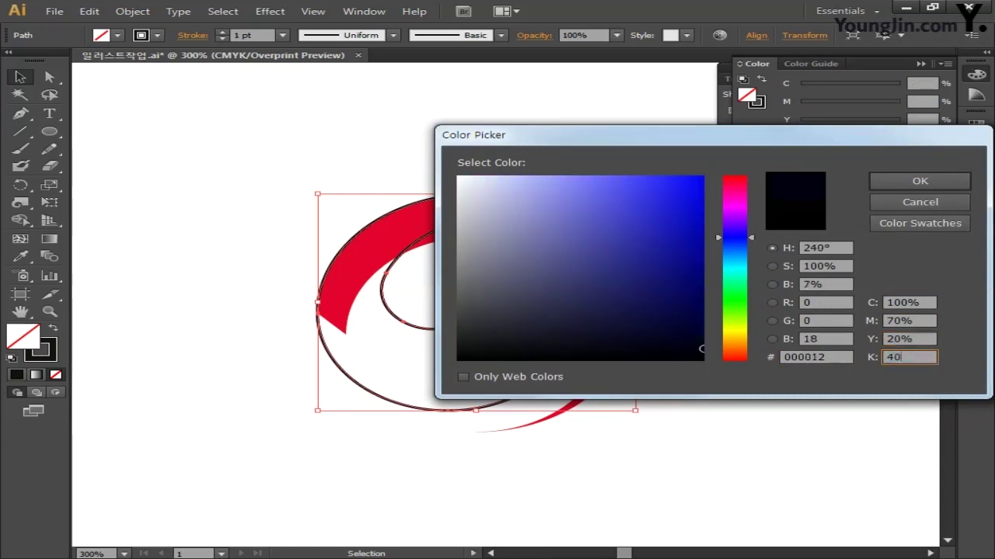
{"action": "left_click", "coordinate": [894, 181]}
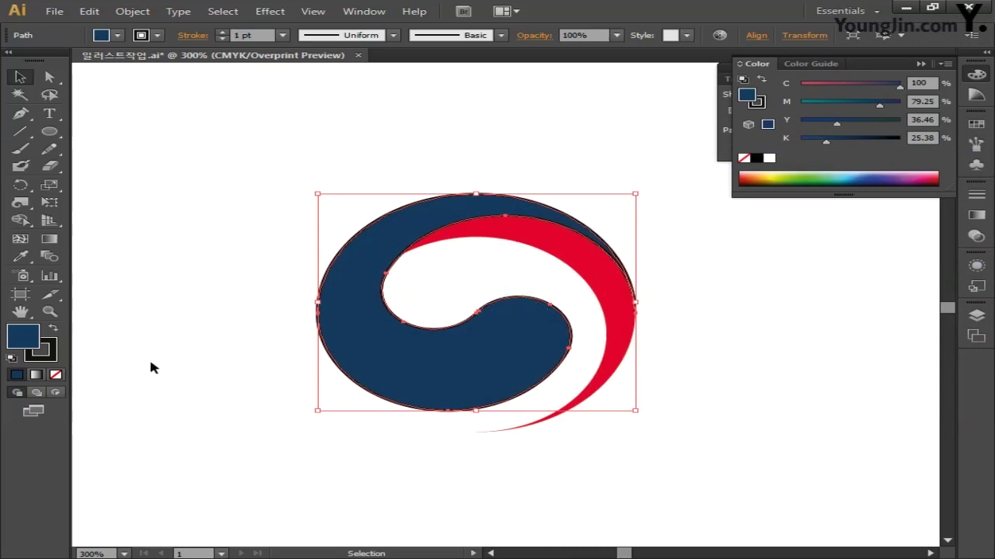
Remove the stroke from the navy swirl and deselect it
{"action": "left_click", "coordinate": [53, 360]}
{"action": "left_click", "coordinate": [56, 375]}
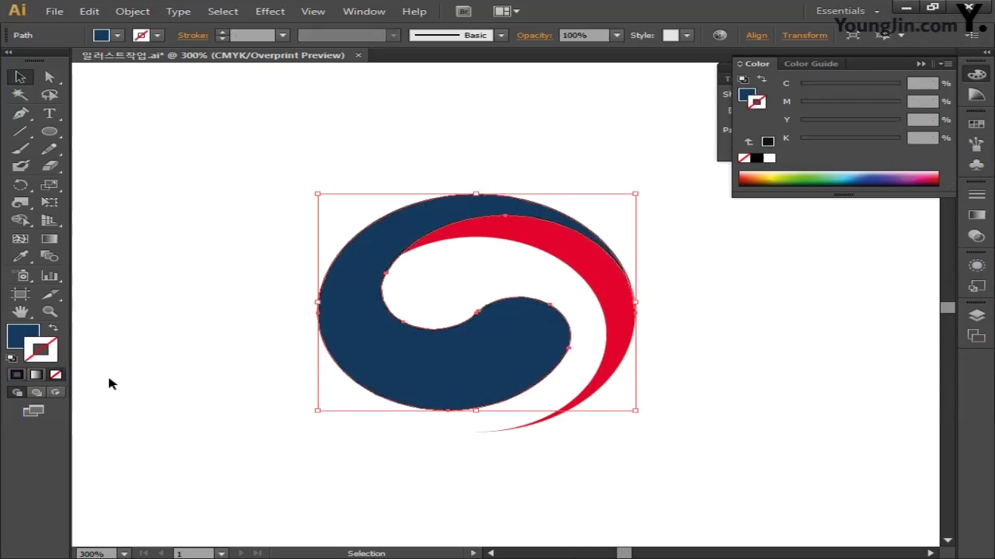
{"action": "left_click", "coordinate": [206, 363]}
{"action": "left_click_drag", "start_coordinate": [255, 362], "coordinate": [231, 351]}
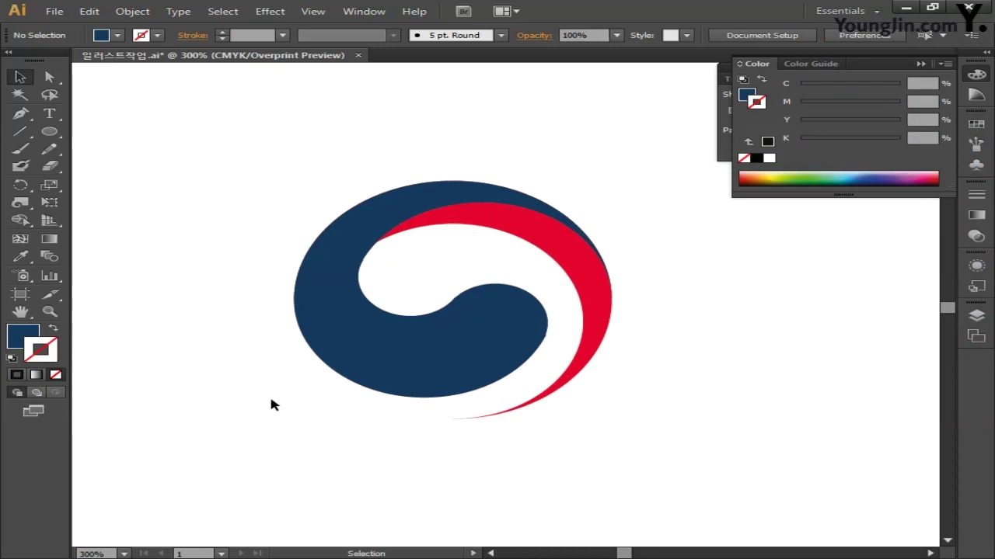
Close the Color and Pathfinder panels and draw a tall, very thin vertical rectangle in an empty area beside the emblem
{"action": "left_click", "coordinate": [976, 73]}
{"action": "left_click", "coordinate": [935, 70]}
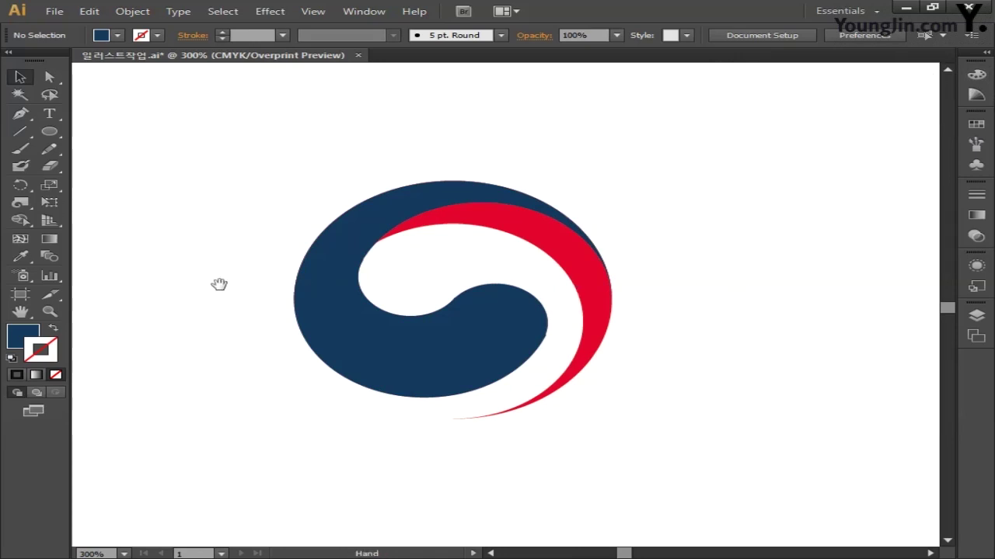
{"action": "left_click_drag", "start_coordinate": [217, 285], "coordinate": [612, 285]}
{"action": "left_click_drag", "start_coordinate": [341, 285], "coordinate": [659, 284]}
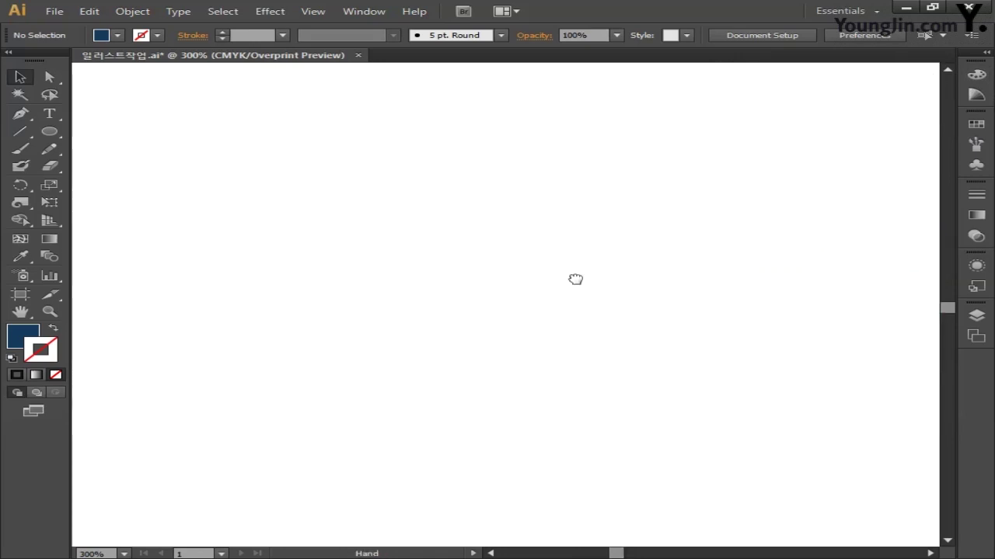
{"action": "left_click_drag", "start_coordinate": [399, 278], "coordinate": [761, 283]}
{"action": "left_click_drag", "start_coordinate": [333, 282], "coordinate": [627, 282]}
{"action": "left_click_drag", "start_coordinate": [445, 284], "coordinate": [606, 284]}
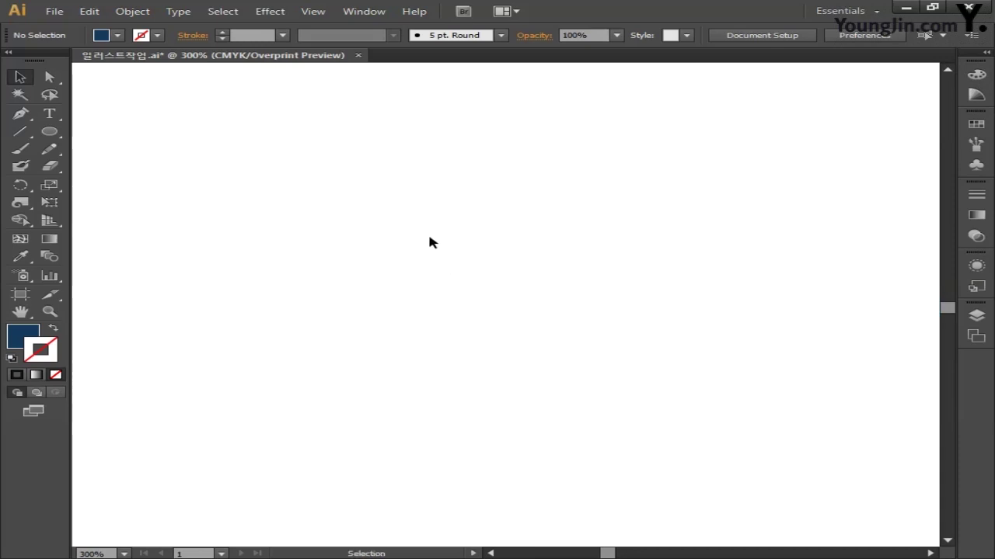
{"action": "left_click_drag", "start_coordinate": [49, 131], "coordinate": [148, 134]}
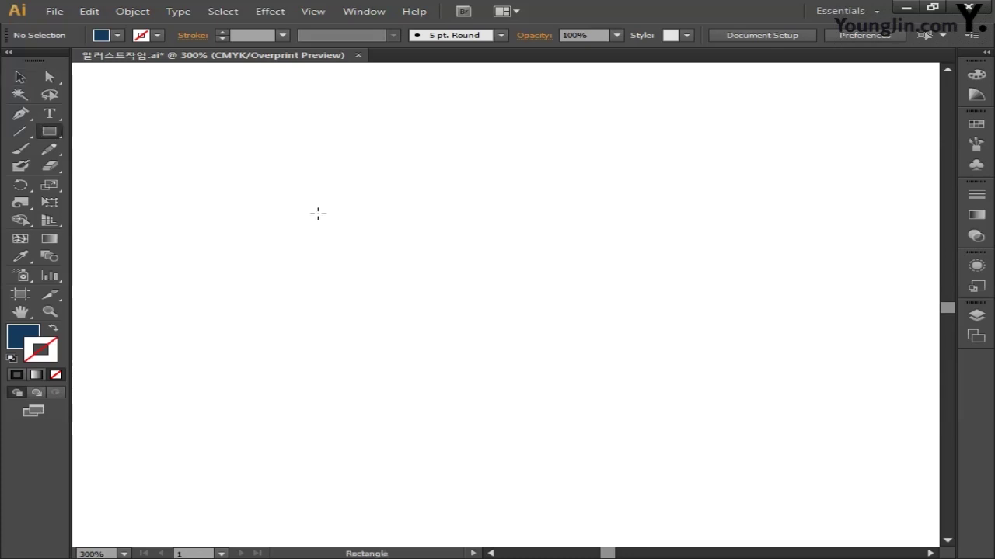
{"action": "left_click_drag", "start_coordinate": [415, 98], "coordinate": [421, 522]}
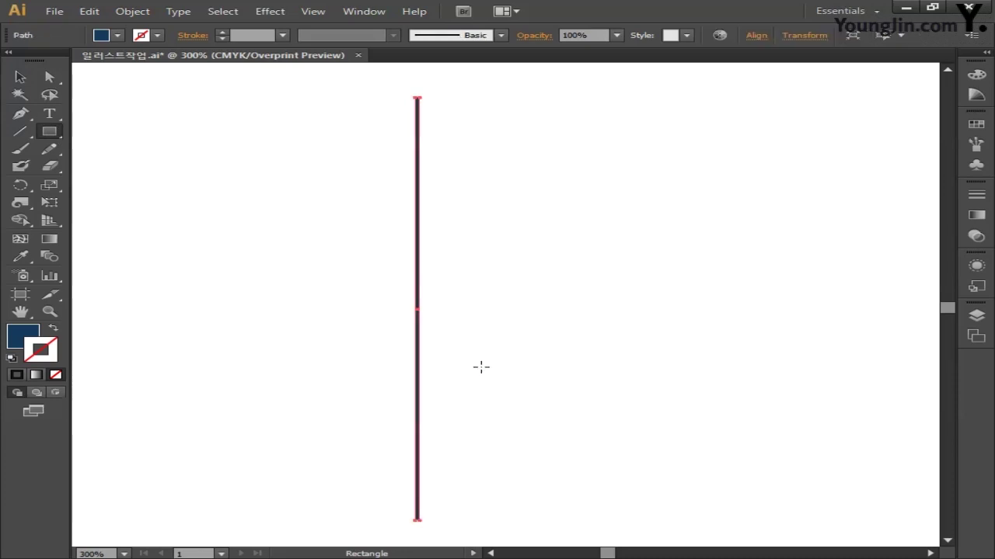
Duplicate the thin rectangle twice to its right, edge to edge, and widen the original leftmost strip slightly outward
{"action": "key", "text": "ctrl"}
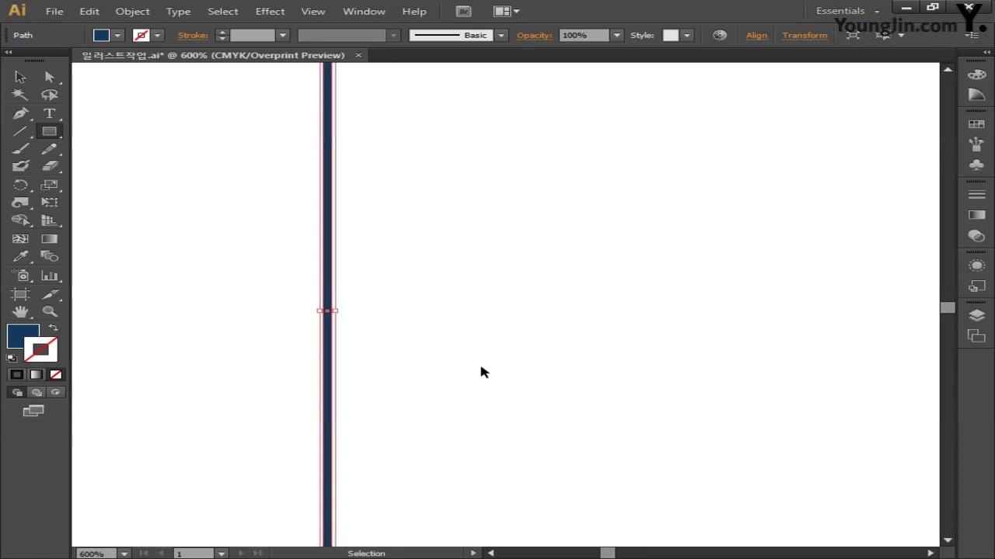
{"action": "key", "text": "ctrl+equal"}
{"action": "key", "text": "ctrl+equal"}
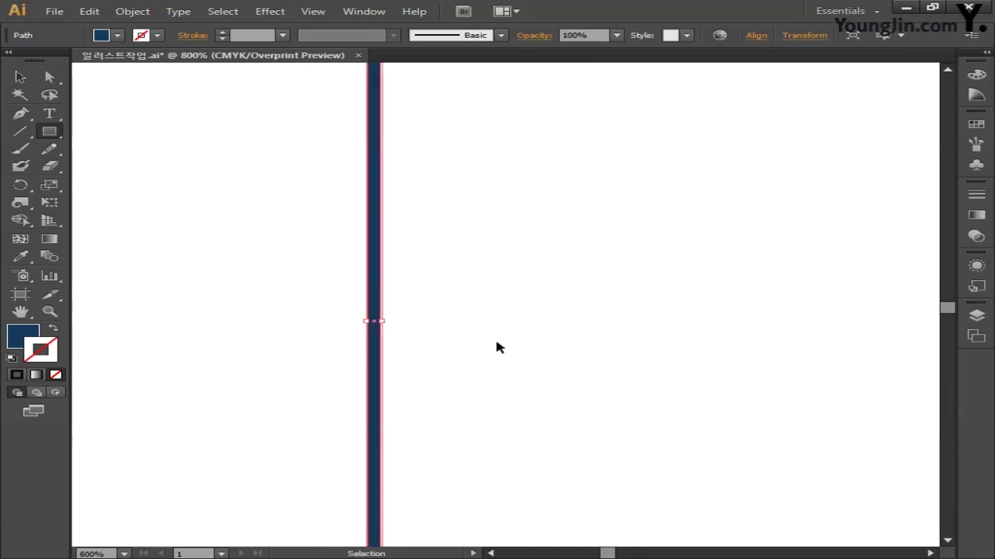
{"action": "key", "text": "ctrl+equal"}
{"action": "key", "text": "ctrl+equal"}
{"action": "left_click_drag", "start_coordinate": [365, 268], "coordinate": [542, 294]}
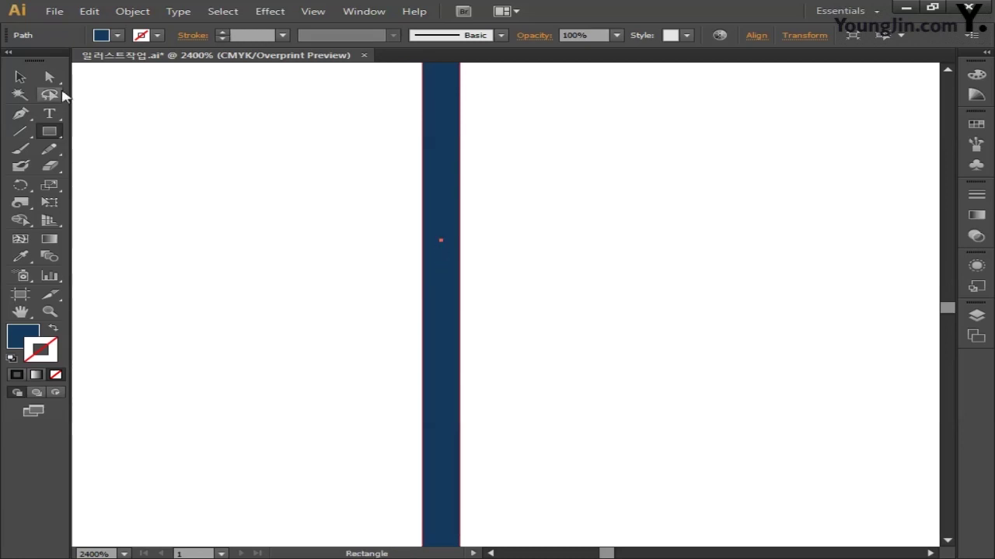
{"action": "left_click", "coordinate": [21, 77]}
{"action": "left_click_drag", "start_coordinate": [439, 257], "coordinate": [516, 285]}
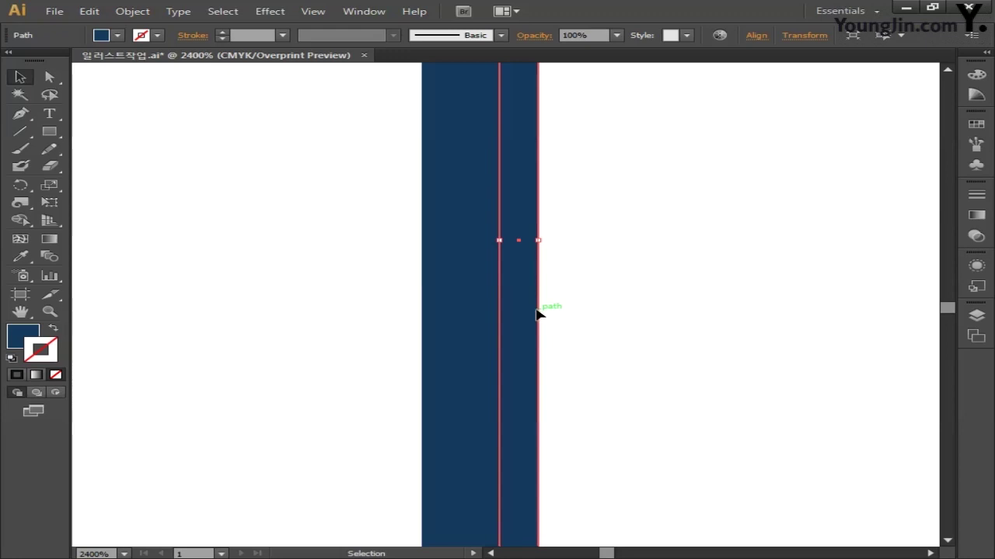
{"action": "left_click", "coordinate": [442, 317]}
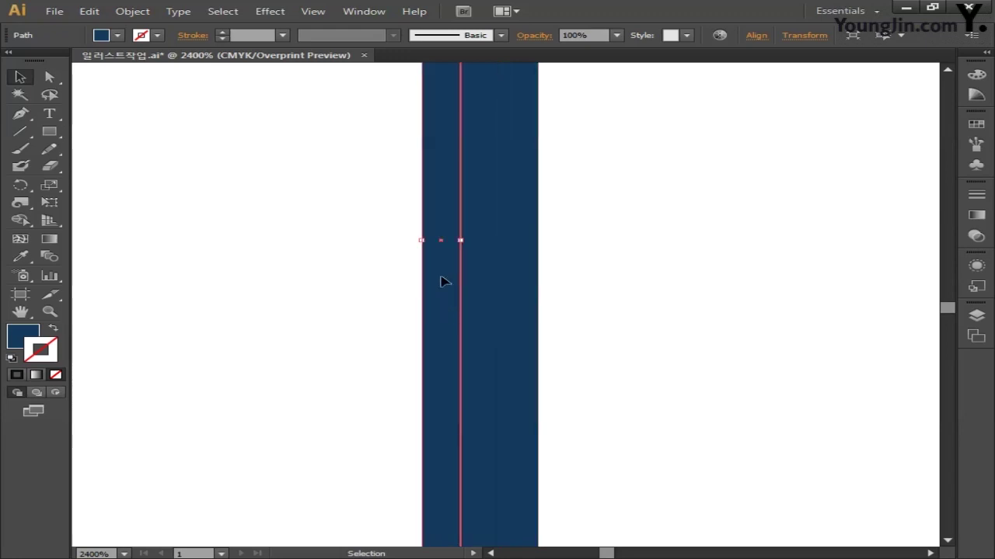
{"action": "left_click_drag", "start_coordinate": [421, 240], "coordinate": [413, 257]}
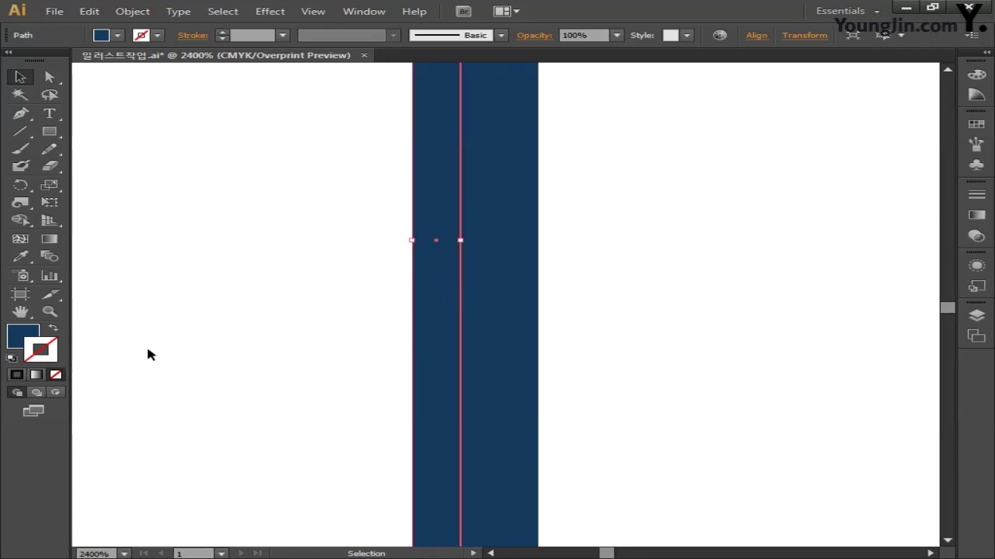
Fill the leftmost strip with brown using C 50, M 70, Y 70, K 30
{"action": "double_click", "coordinate": [23, 337]}
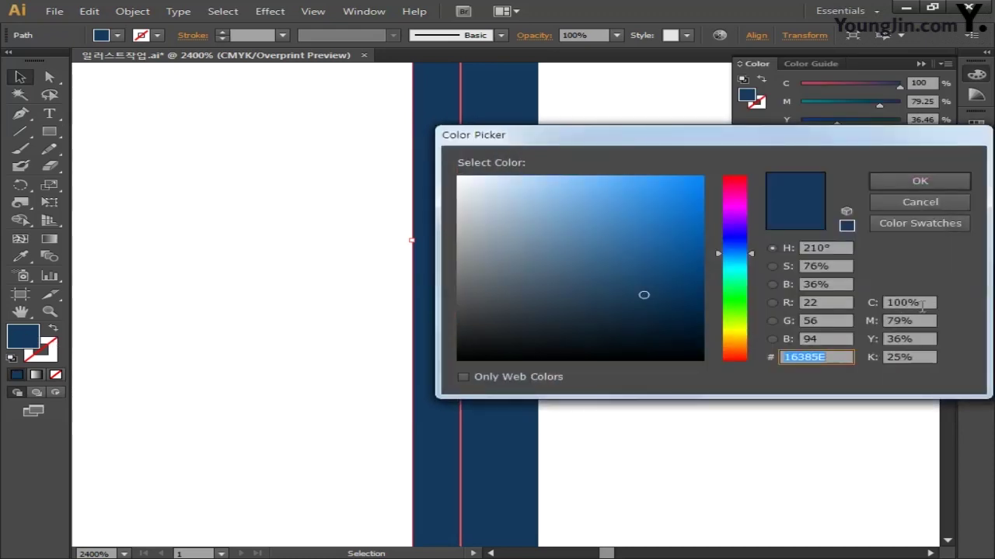
{"action": "left_click", "coordinate": [921, 305]}
{"action": "type", "text": "50"}
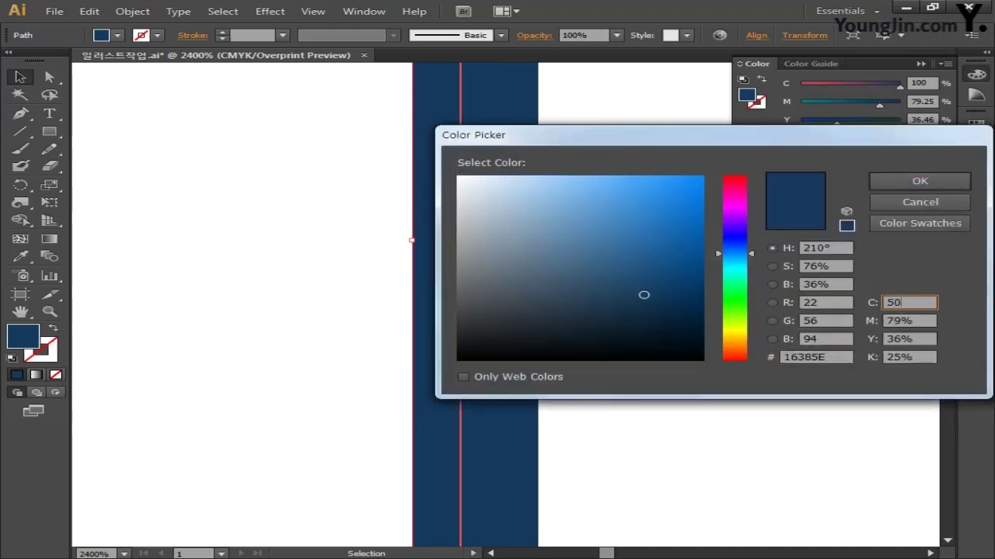
{"action": "key", "text": "Tab"}
{"action": "type", "text": "70"}
{"action": "key", "text": "Tab"}
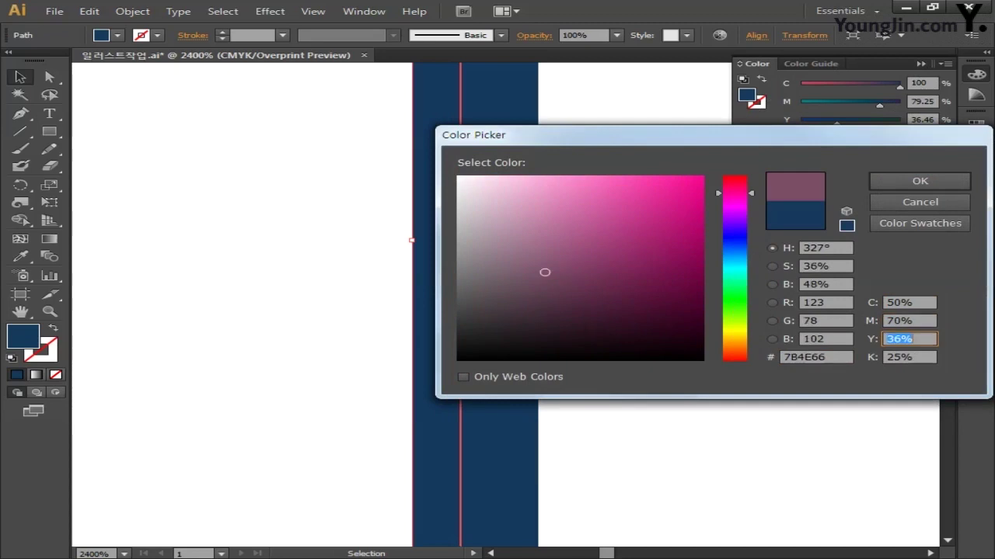
{"action": "type", "text": "70"}
{"action": "key", "text": "Tab"}
{"action": "type", "text": "30"}
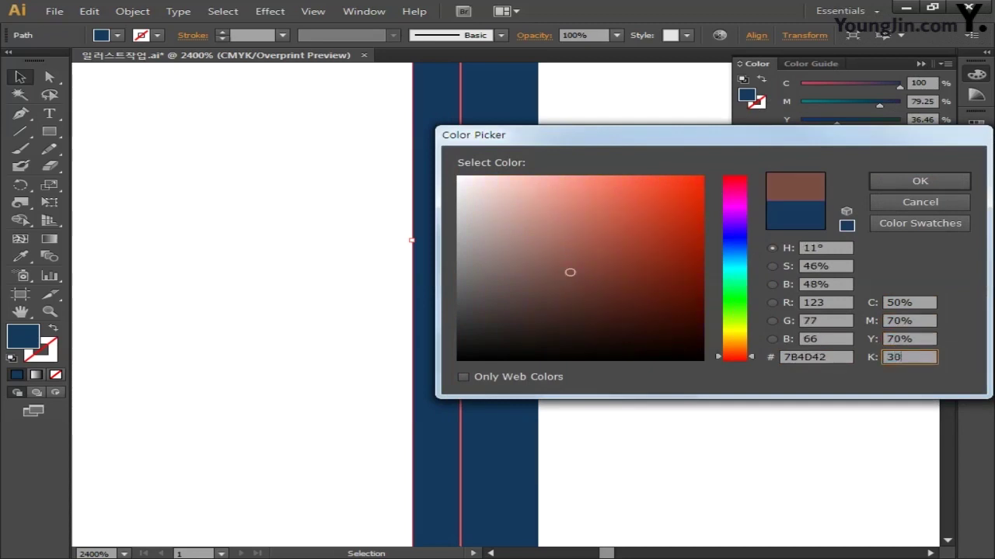
{"action": "left_click", "coordinate": [910, 191]}
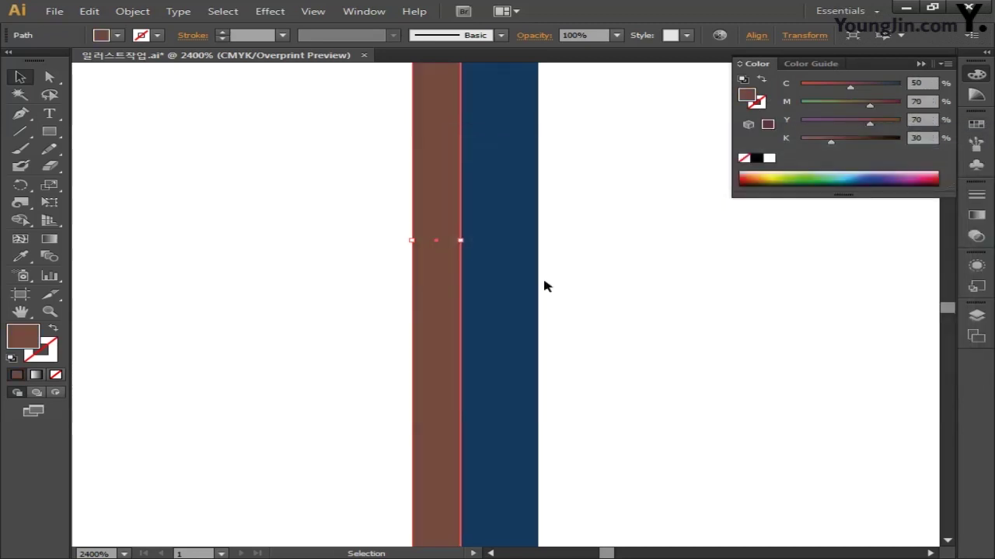
Fill the middle strip of the pole with dark brown using C 60, M 80, Y 80, K 40
{"action": "left_click", "coordinate": [475, 284]}
{"action": "double_click", "coordinate": [19, 339]}
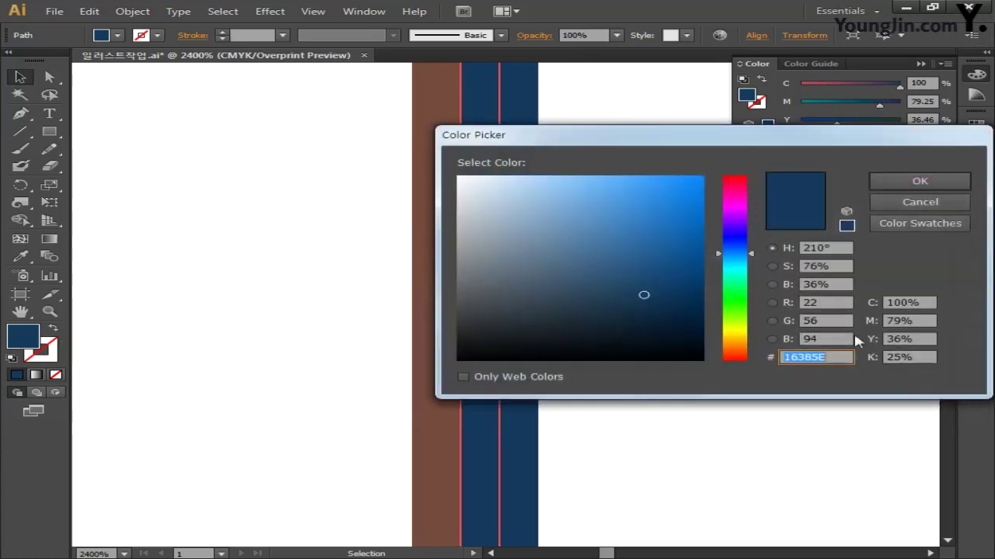
{"action": "left_click", "coordinate": [925, 303]}
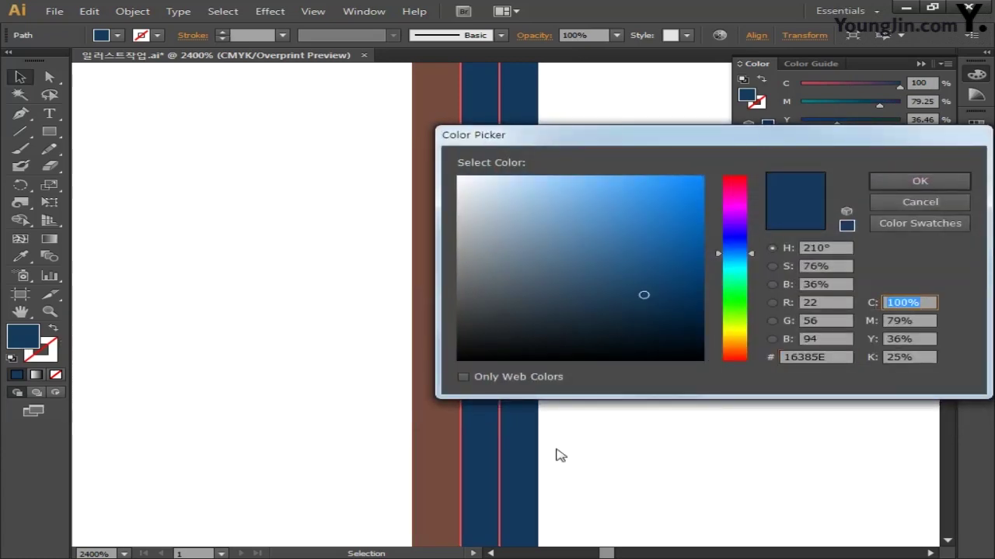
{"action": "type", "text": "60"}
{"action": "key", "text": "Tab"}
{"action": "type", "text": "8"}
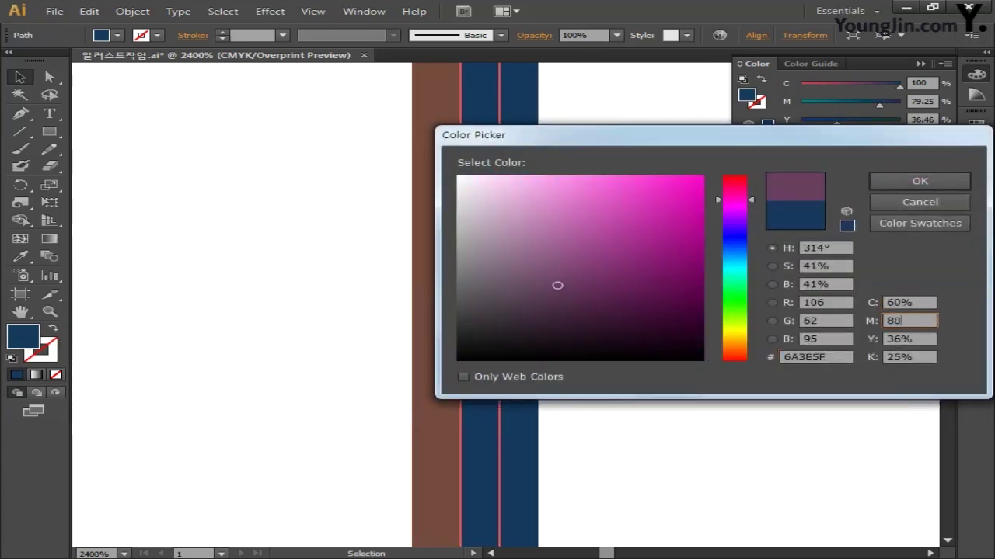
{"action": "key", "text": "Tab"}
{"action": "type", "text": "80"}
{"action": "key", "text": "Tab"}
{"action": "type", "text": "4"}
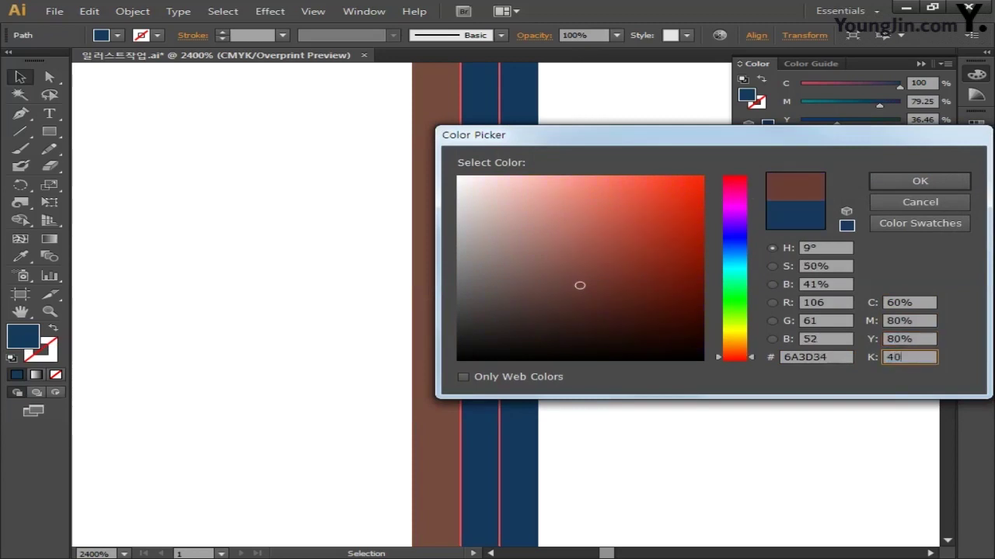
{"action": "type", "text": "0"}
{"action": "left_click", "coordinate": [919, 180]}
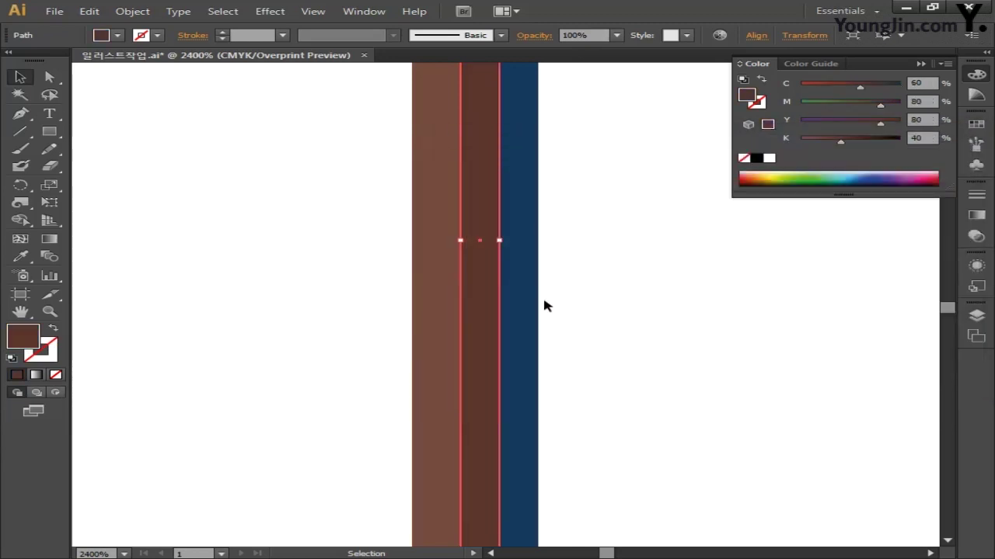
Fill the rightmost strip of the pole with light brown using C 50, M 60, Y 60, K 0
{"action": "left_click", "coordinate": [525, 299]}
{"action": "double_click", "coordinate": [21, 337]}
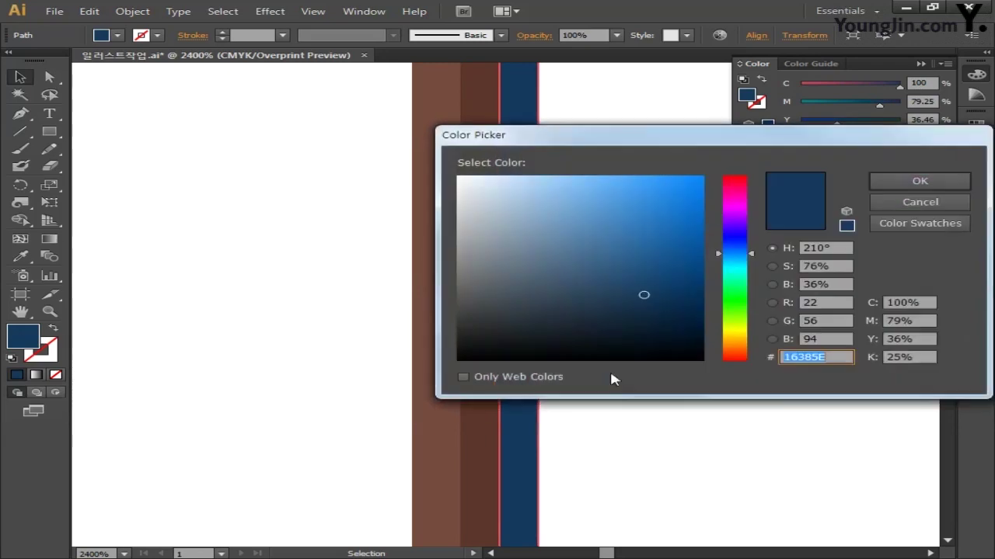
{"action": "key", "text": "Tab"}
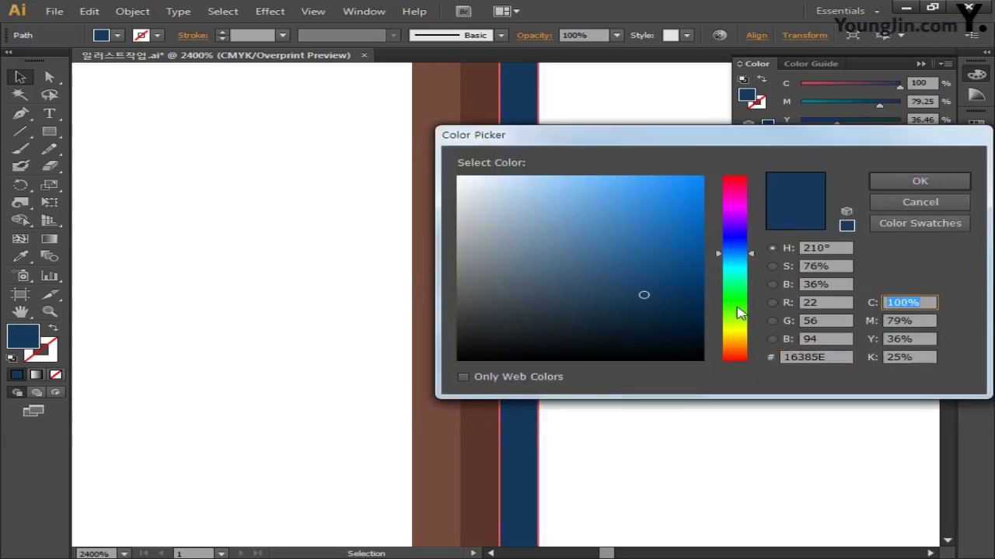
{"action": "type", "text": "50"}
{"action": "key", "text": "Tab"}
{"action": "type", "text": "60"}
{"action": "key", "text": "Tab"}
{"action": "type", "text": "6"}
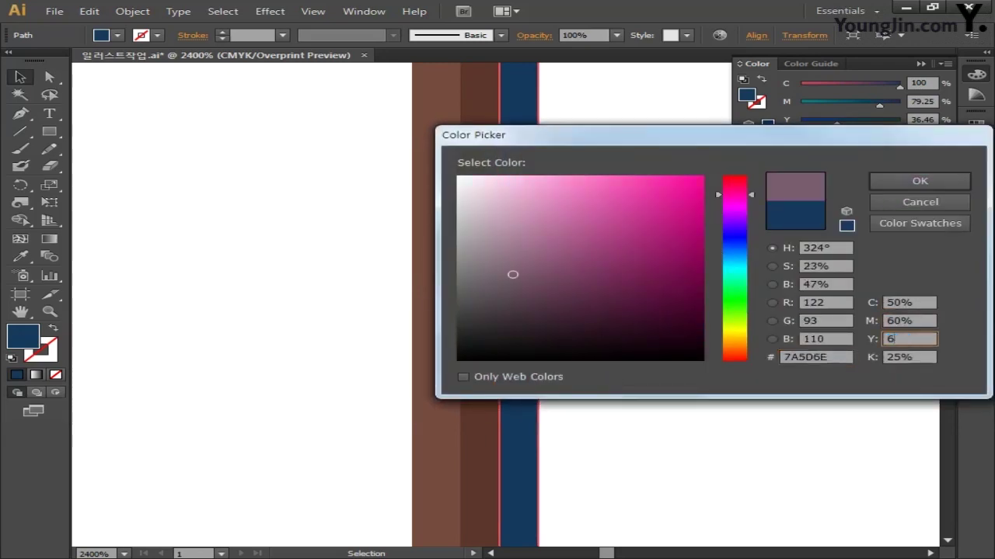
{"action": "type", "text": "0"}
{"action": "key", "text": "Tab"}
{"action": "type", "text": "0"}
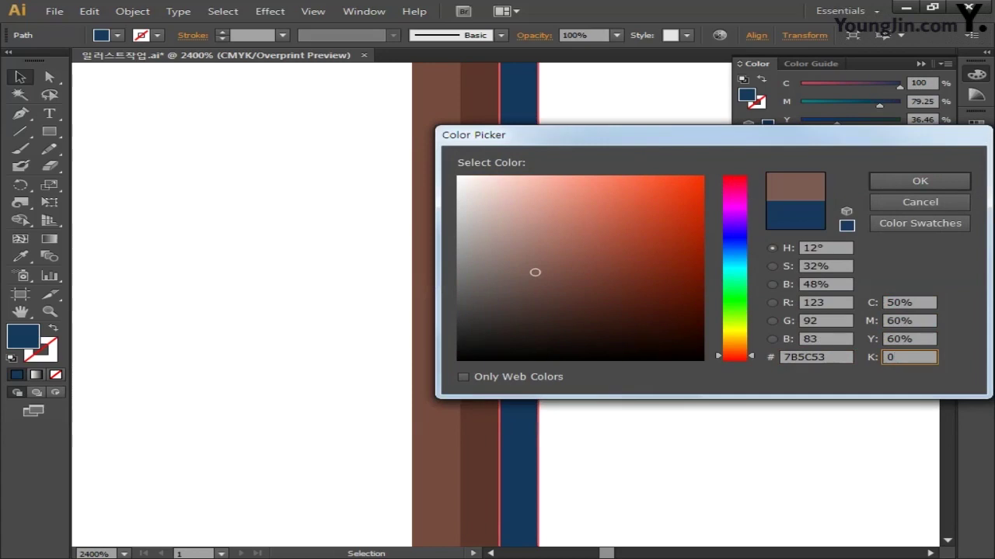
{"action": "left_click", "coordinate": [948, 184]}
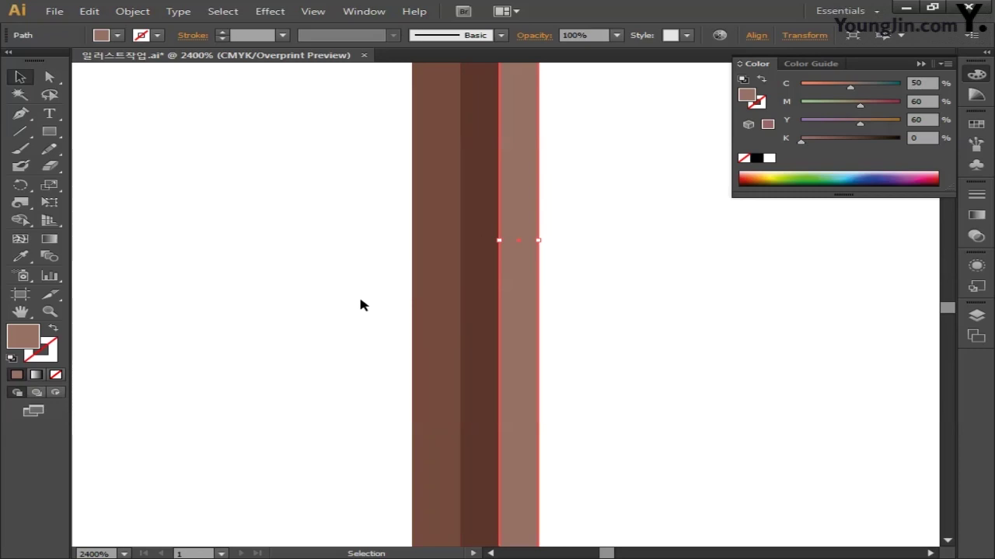
Select all three brown strips and place a duplicate of the whole pole to its left at the same height
{"action": "left_click_drag", "start_coordinate": [367, 279], "coordinate": [644, 373]}
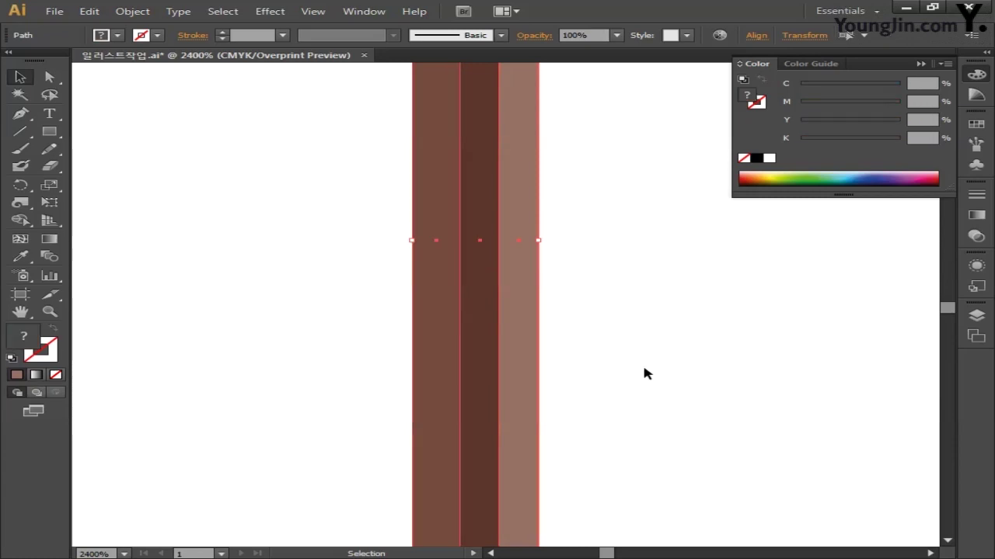
{"action": "key", "text": "ctrl+minus"}
{"action": "key", "text": "ctrl+minus"}
{"action": "key", "text": "ctrl+minus"}
{"action": "key", "text": "ctrl+minus"}
{"action": "key", "text": "ctrl+minus"}
{"action": "key", "text": "ctrl+minus"}
{"action": "key", "text": "ctrl+minus"}
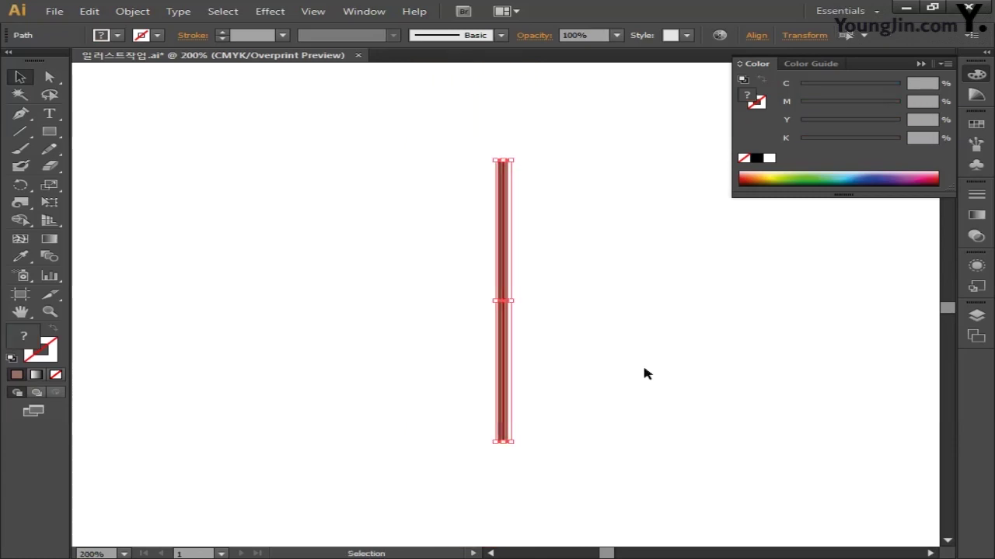
{"action": "left_click_drag", "start_coordinate": [502, 288], "coordinate": [437, 288]}
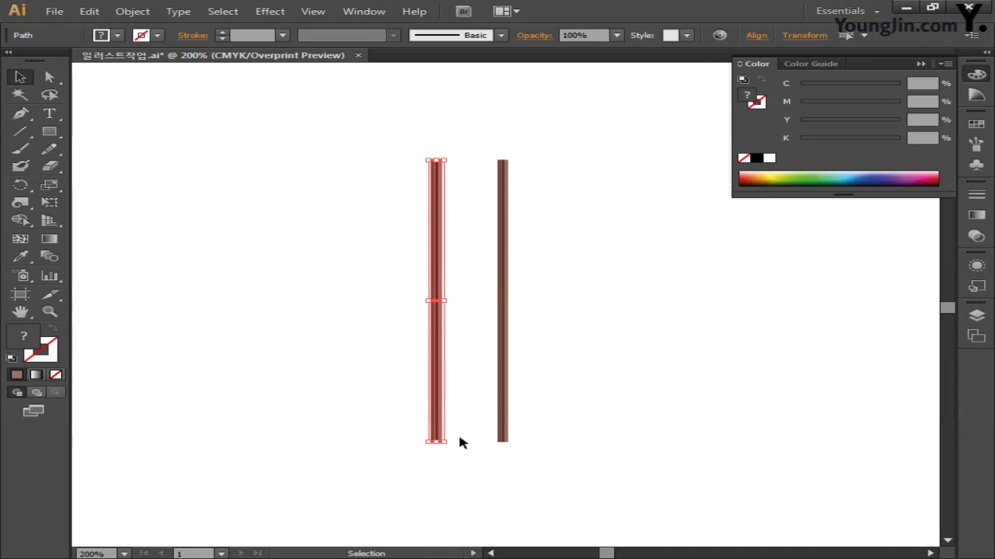
Rotate the copied pole to horizontal, scale it down, set it across the upper part of the vertical pole as a crossbar and deselect it
{"action": "left_click_drag", "start_coordinate": [452, 449], "coordinate": [310, 327]}
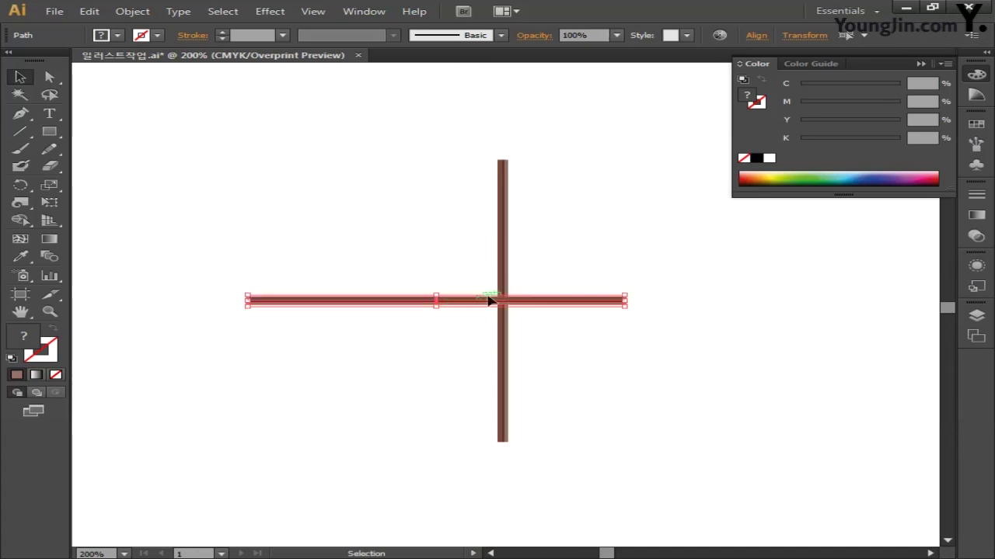
{"action": "left_click_drag", "start_coordinate": [626, 299], "coordinate": [537, 199]}
{"action": "left_click", "coordinate": [561, 252]}
{"action": "left_click_drag", "start_coordinate": [560, 252], "coordinate": [582, 258]}
Draw a rounded rectangle about 2.9 mm wide and 5.4 mm tall, with maximum corner rounding, centred over the vertical pole's upper end
{"action": "key", "text": "ctrl+="}
{"action": "key", "text": "space"}
{"action": "key", "text": "ctrl+="}
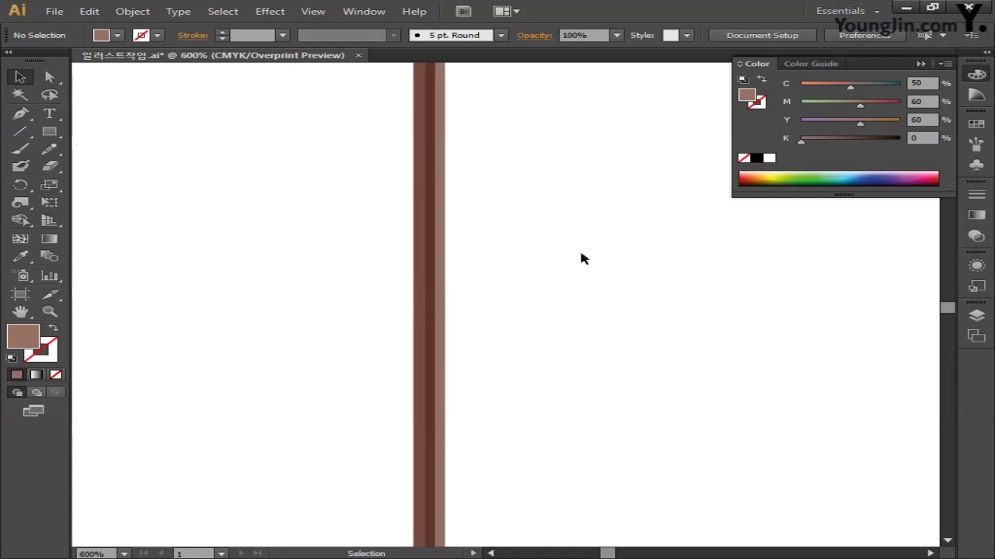
{"action": "key", "text": "space"}
{"action": "left_click_drag", "start_coordinate": [548, 179], "coordinate": [551, 396]}
{"action": "key", "text": "ctrl+="}
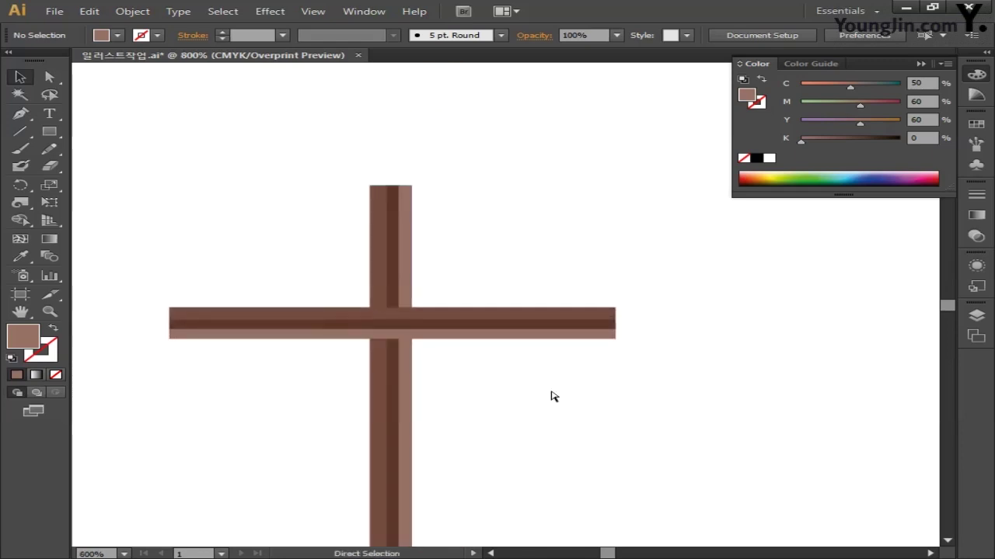
{"action": "key", "text": "ctrl+="}
{"action": "key", "text": "space"}
{"action": "left_click_drag", "start_coordinate": [492, 275], "coordinate": [551, 359]}
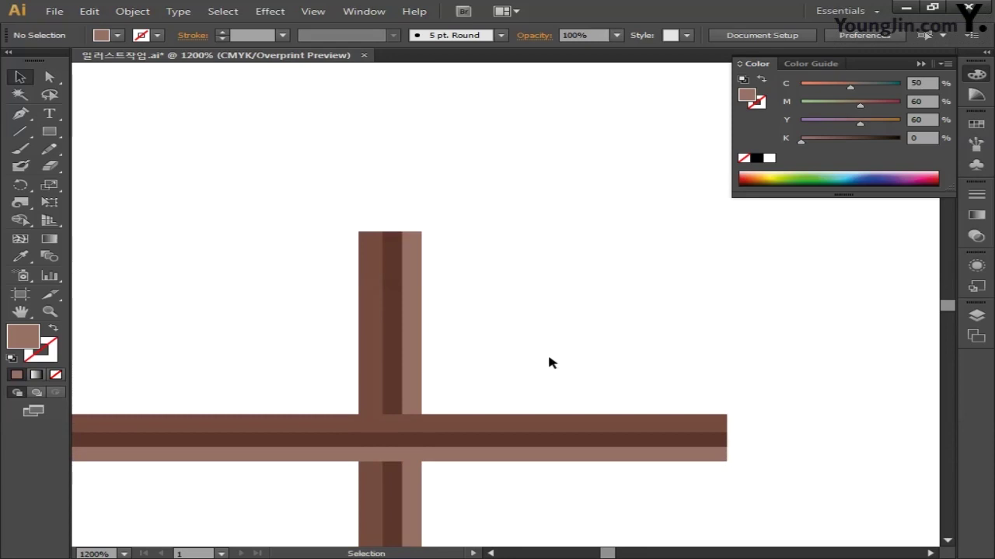
{"action": "left_click", "coordinate": [49, 133]}
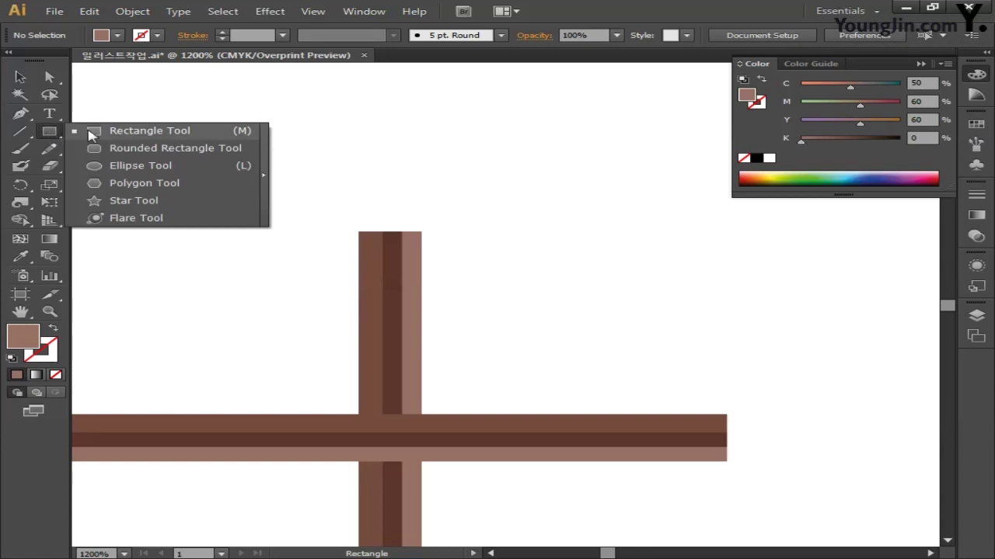
{"action": "left_click", "coordinate": [144, 149]}
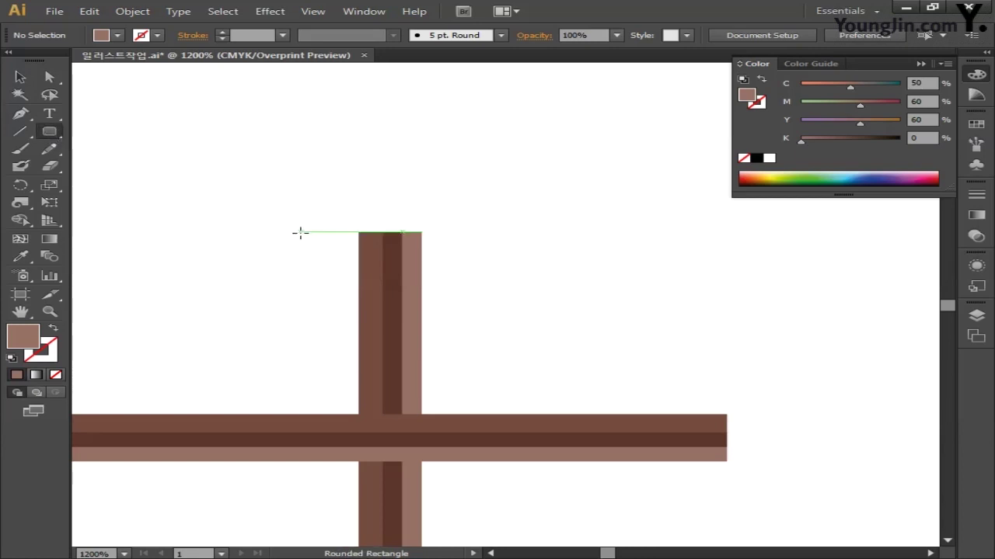
{"action": "left_click_drag", "start_coordinate": [342, 121], "coordinate": [440, 255]}
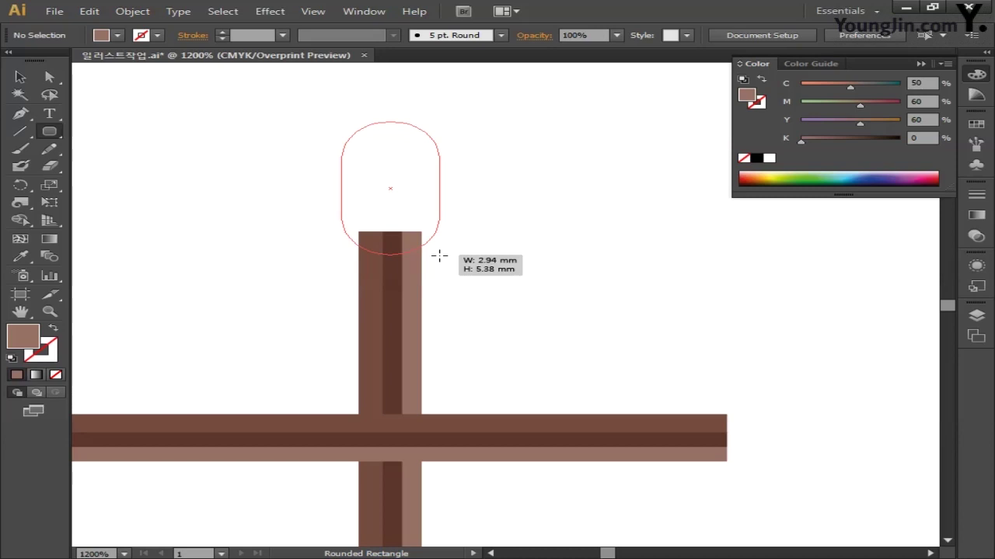
{"action": "left_click_drag", "start_coordinate": [439, 255], "coordinate": [439, 256]}
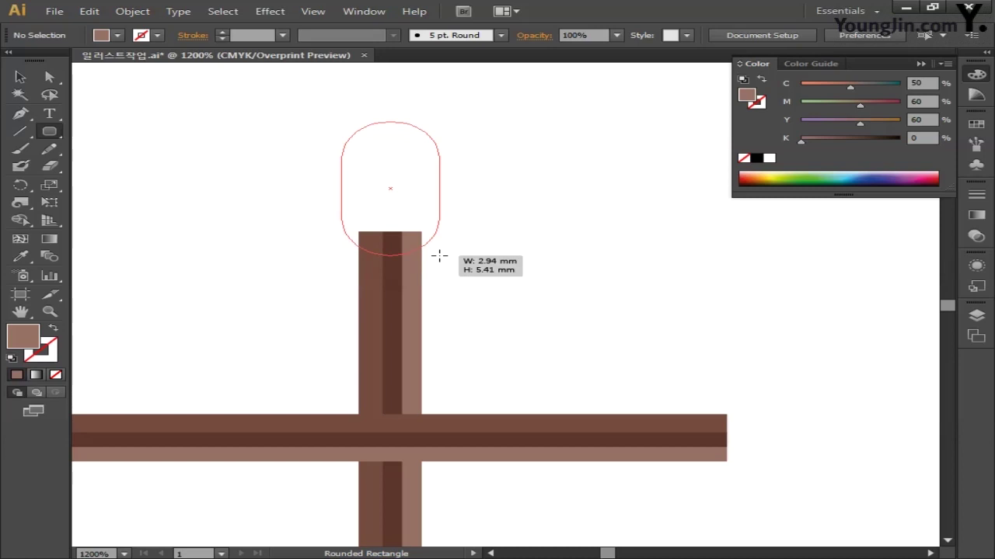
{"action": "key", "text": "Down"}
{"action": "key", "text": "Down"}
{"action": "key", "text": "Down"}
{"action": "key", "text": "Down"}
{"action": "key", "text": "Down"}
{"action": "key", "text": "Down"}
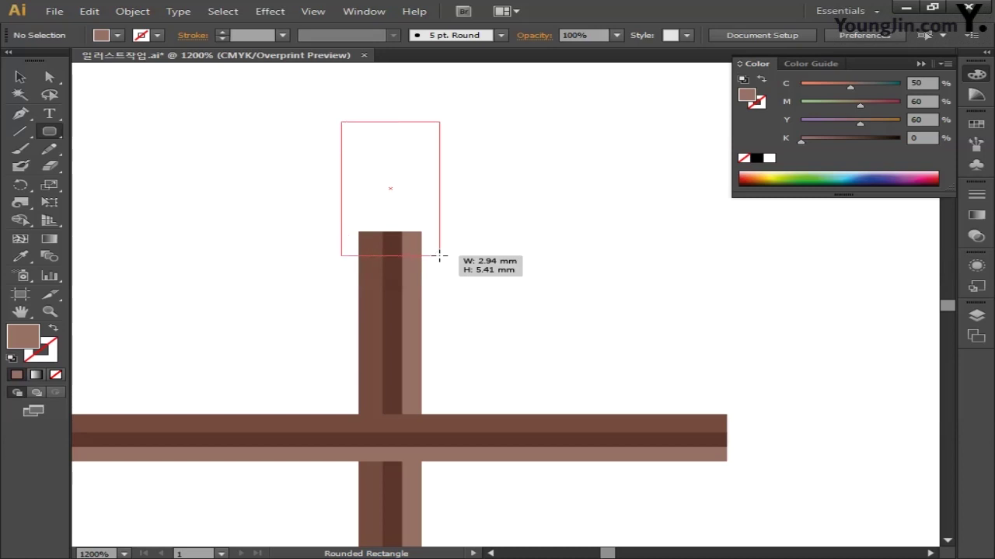
{"action": "key", "text": "Up"}
{"action": "key", "text": "Up"}
{"action": "key", "text": "Up"}
{"action": "key", "text": "Up"}
{"action": "key", "text": "Up"}
{"action": "key", "text": "Up"}
{"action": "key", "text": "Up"}
{"action": "key", "text": "Up"}
{"action": "key", "text": "Down"}
{"action": "key", "text": "Down"}
{"action": "key", "text": "Down"}
{"action": "key", "text": "Down"}
{"action": "key", "text": "Down"}
{"action": "key", "text": "Up"}
{"action": "key", "text": "Up"}
{"action": "key", "text": "Up"}
{"action": "key", "text": "Up"}
{"action": "key", "text": "Up"}
{"action": "key", "text": "Down"}
{"action": "key", "text": "Down"}
{"action": "key", "text": "Down"}
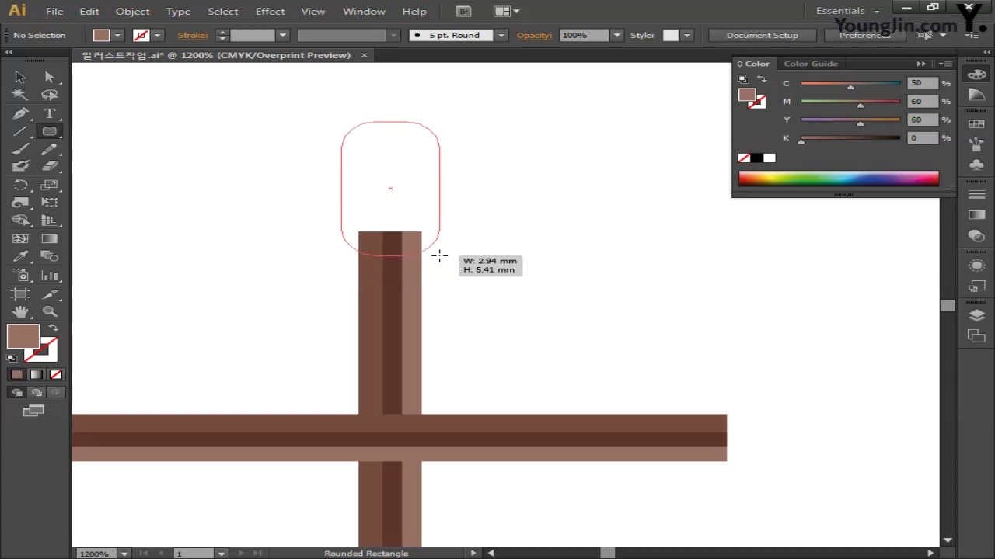
{"action": "key", "text": "Up"}
{"action": "key", "text": "Up"}
{"action": "key", "text": "Up"}
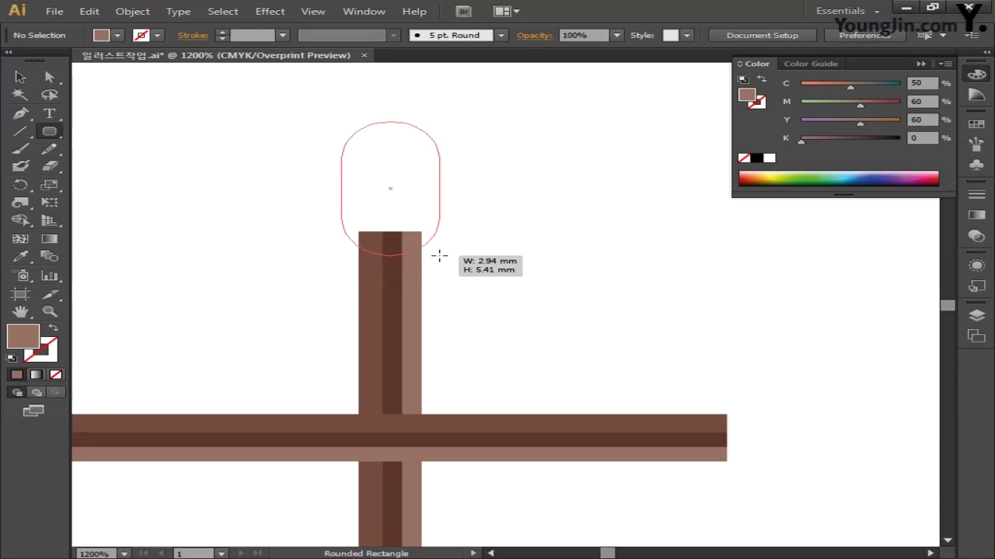
{"action": "left_click_drag", "start_coordinate": [439, 255], "coordinate": [439, 256]}
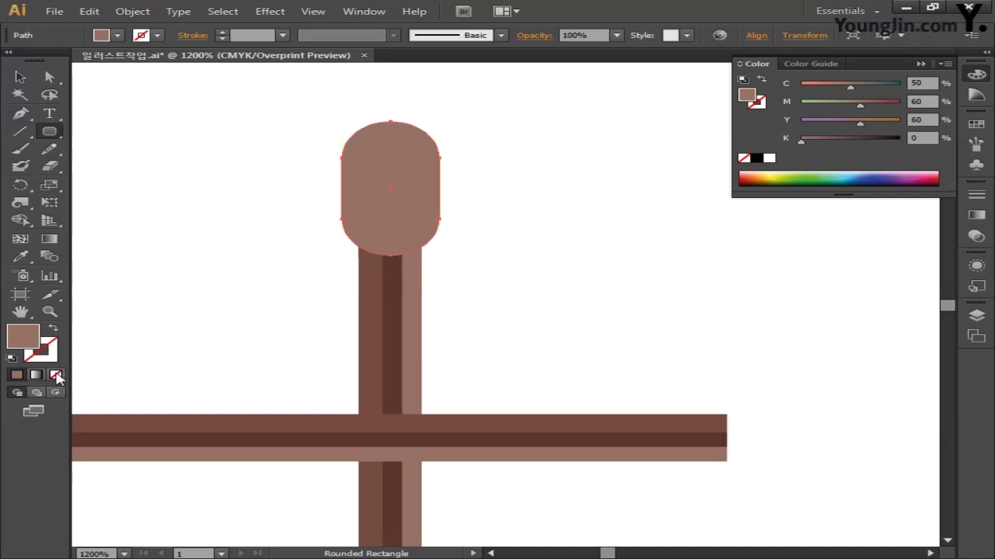
Remove the rounded rectangle's fill and give it a near-black brown stroke of about C 70, M 73, Y 63, K 89
{"action": "left_click", "coordinate": [56, 375]}
{"action": "left_click", "coordinate": [45, 353]}
{"action": "double_click", "coordinate": [45, 353]}
{"action": "left_click", "coordinate": [564, 321]}
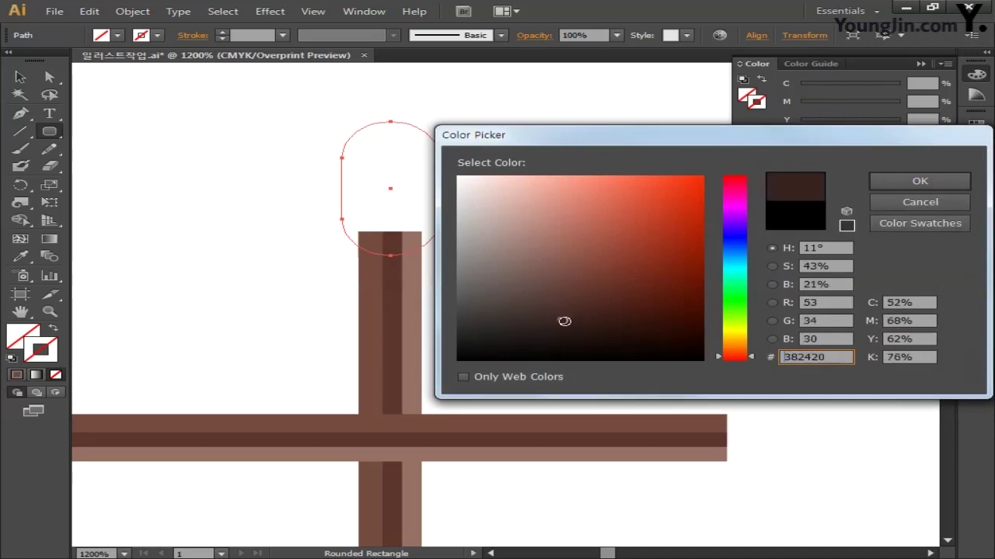
{"action": "left_click", "coordinate": [568, 340]}
{"action": "left_click", "coordinate": [898, 188]}
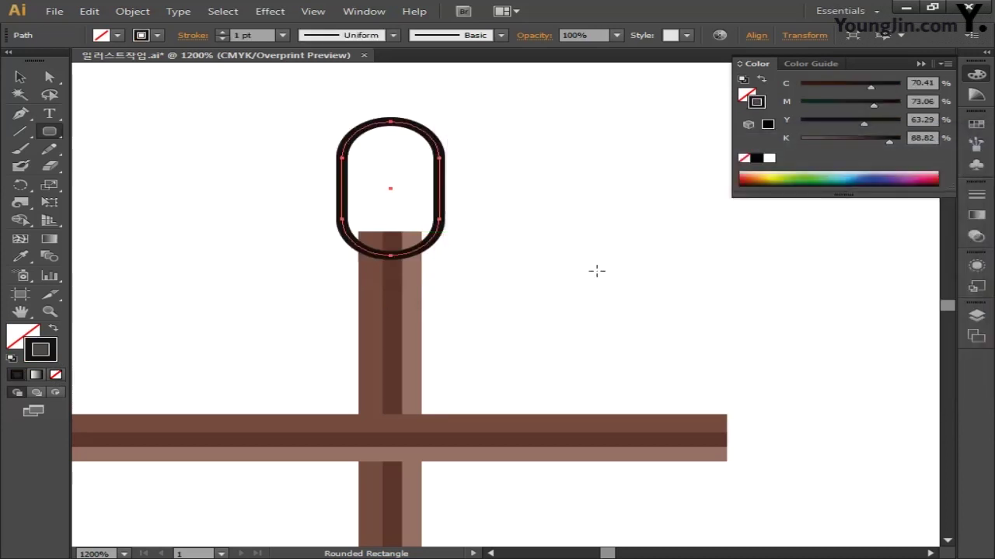
Duplicate the rounded outline twice, offsetting each overlapping copy diagonally up and to the right by an equal distance, and deselect
{"action": "left_click_drag", "start_coordinate": [572, 228], "coordinate": [513, 306]}
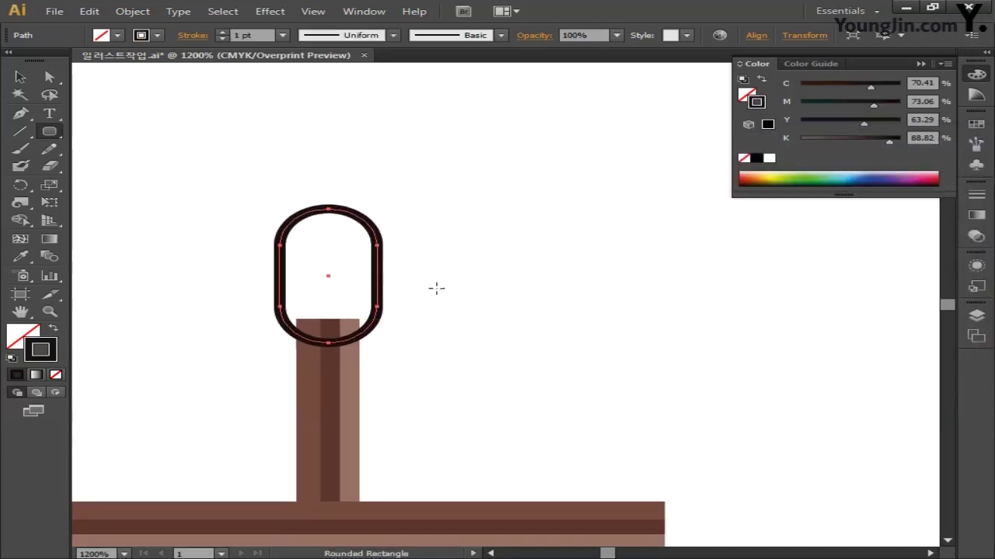
{"action": "left_click", "coordinate": [20, 77]}
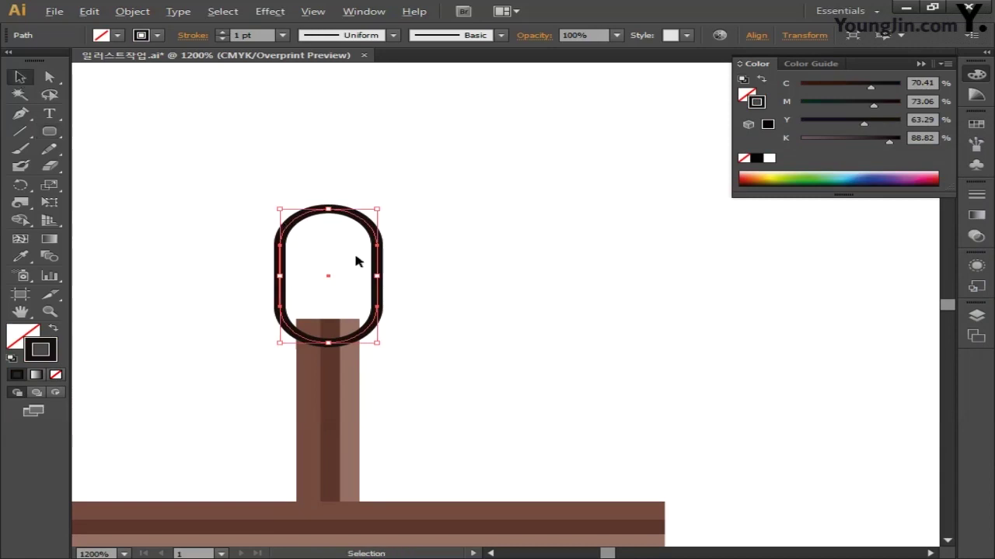
{"action": "left_click_drag", "start_coordinate": [381, 266], "coordinate": [418, 225]}
{"action": "left_click", "coordinate": [498, 262]}
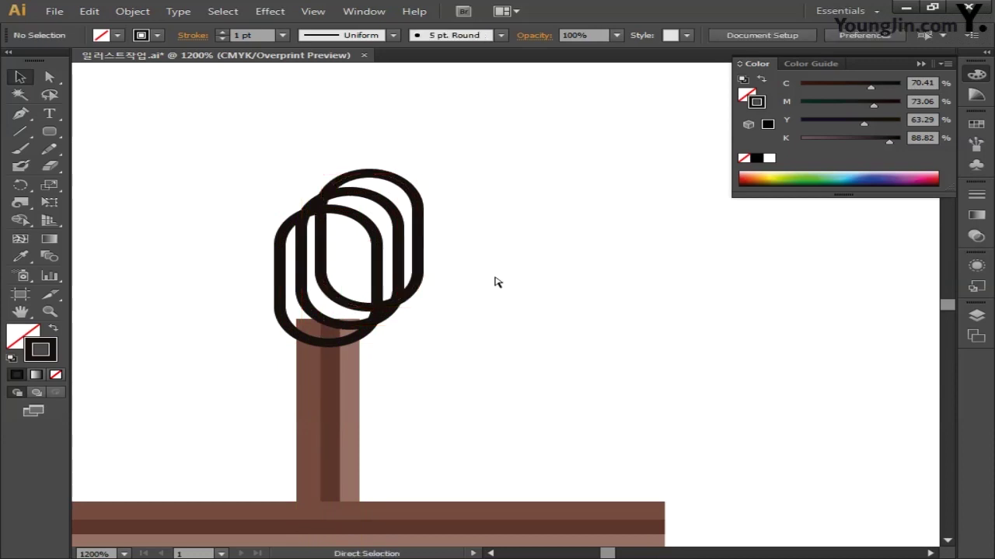
Select the three overlapping rounded outlines and split them into separate pieces with the Pathfinder Divide operation
{"action": "key", "text": "ctrl+plus"}
{"action": "left_click_drag", "start_coordinate": [492, 278], "coordinate": [549, 315]}
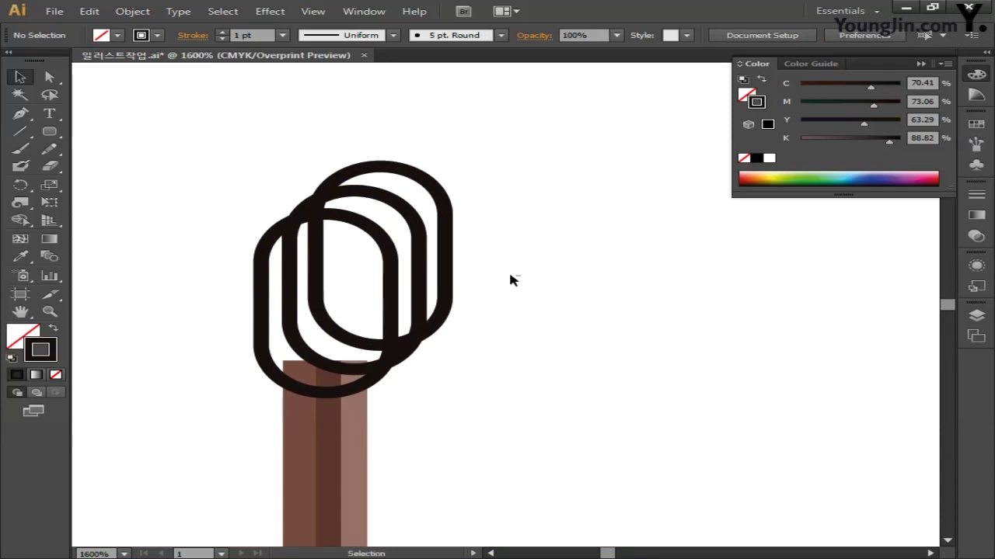
{"action": "mouse_move", "coordinate": [520, 275]}
{"action": "left_mouse_down"}
{"action": "mouse_move", "coordinate": [213, 184]}
{"action": "mouse_move", "coordinate": [172, 140]}
{"action": "left_mouse_up"}
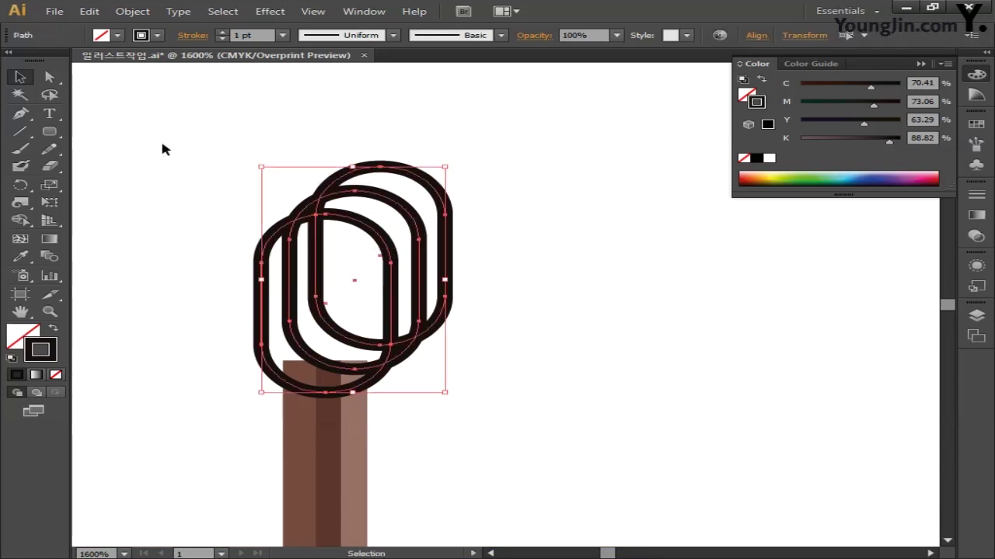
{"action": "left_click", "coordinate": [364, 11]}
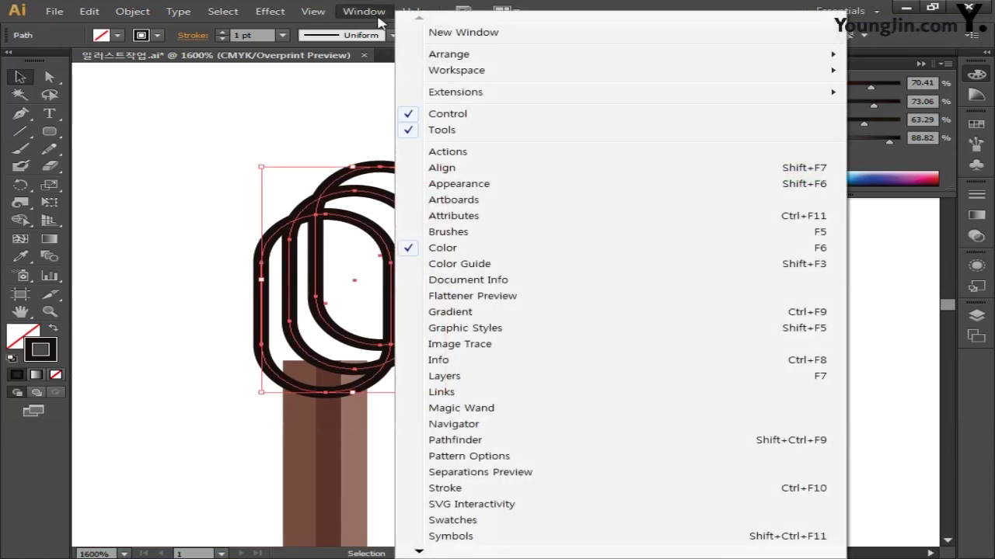
{"action": "left_click", "coordinate": [473, 441]}
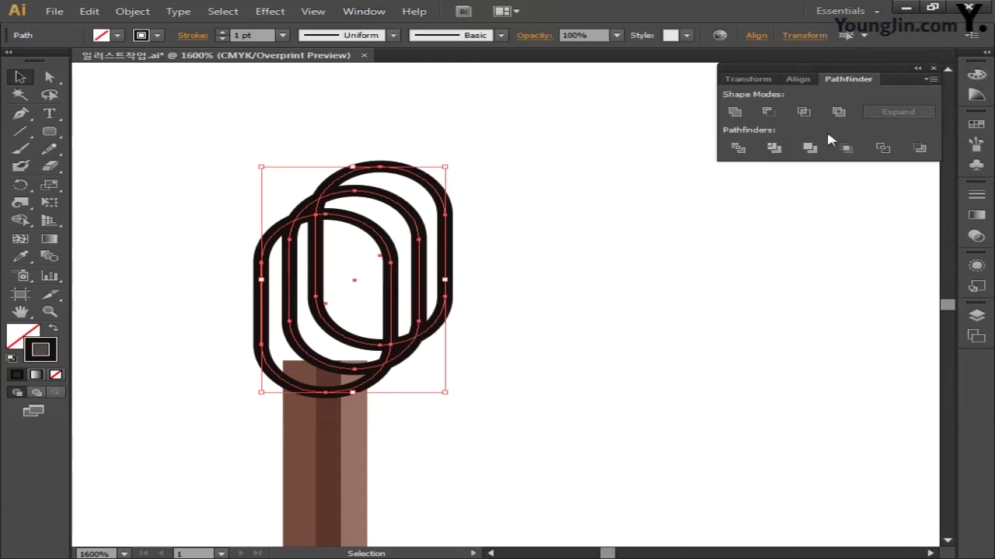
{"action": "left_click", "coordinate": [737, 147]}
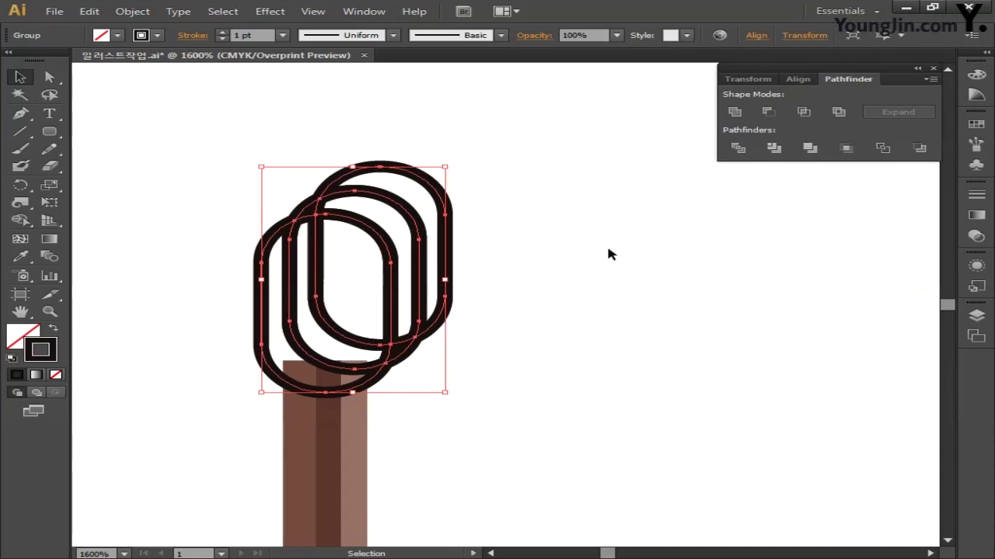
Delete the divided segments that protrude above and to the right of the frontmost rounded outline, keeping only the pieces inside it
{"action": "left_click", "coordinate": [49, 76]}
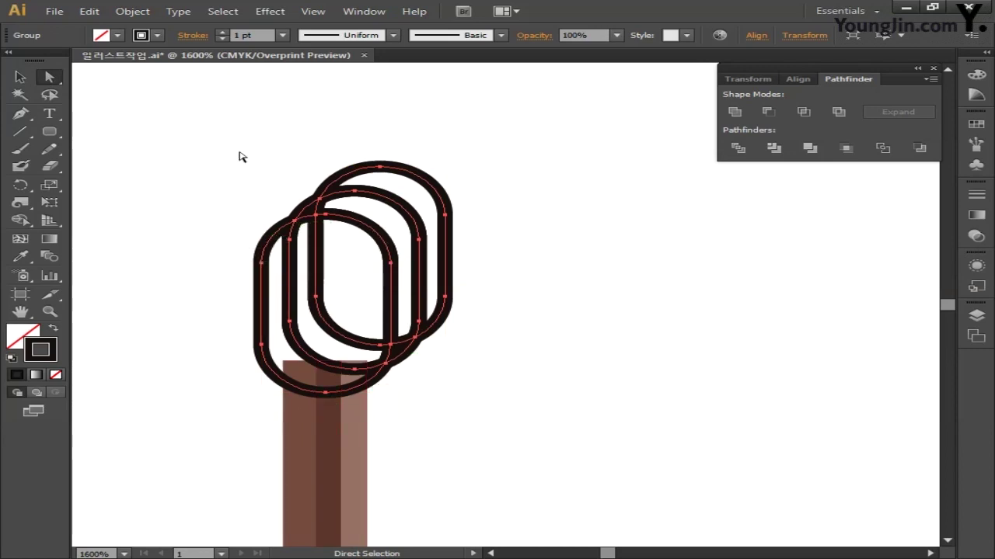
{"action": "left_click_drag", "start_coordinate": [251, 133], "coordinate": [443, 211]}
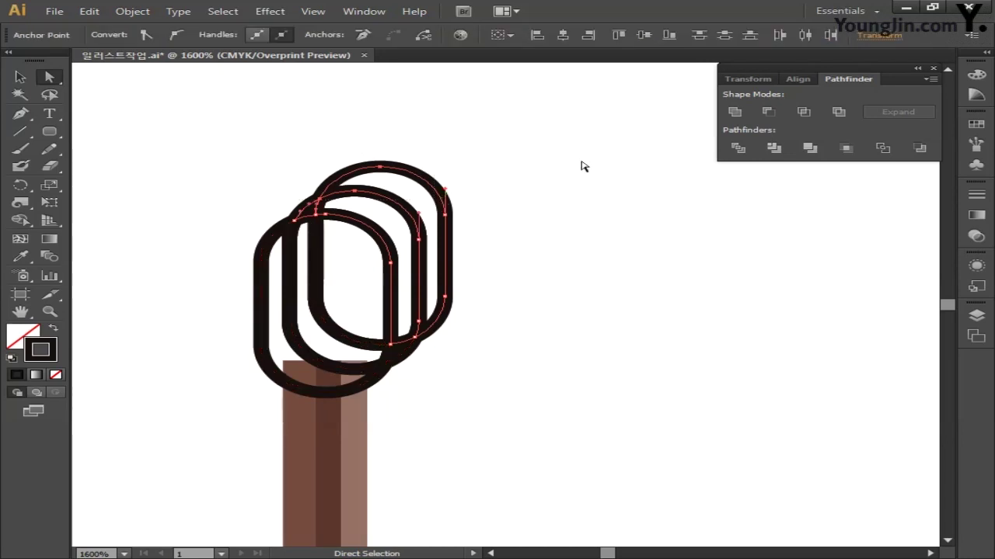
{"action": "key", "text": "Delete"}
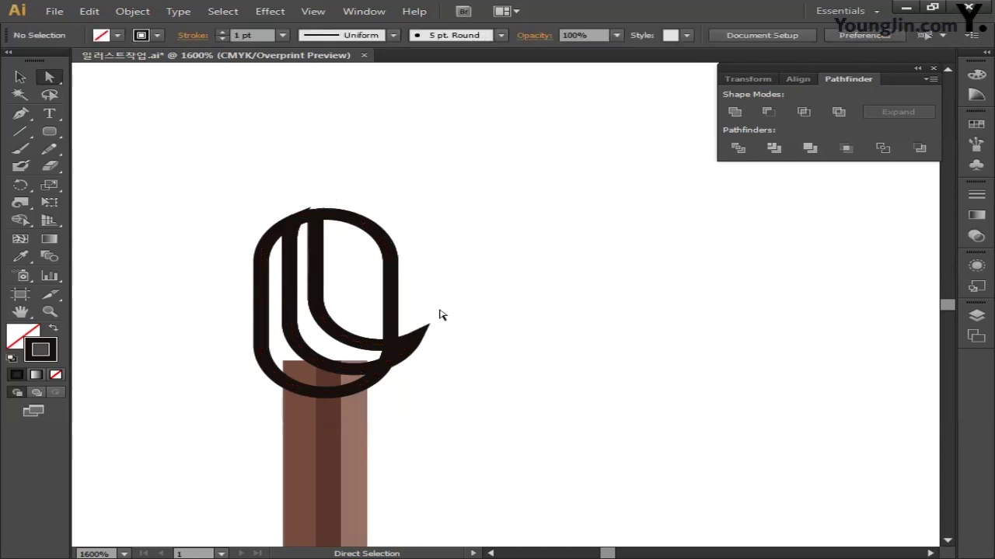
{"action": "left_click_drag", "start_coordinate": [423, 311], "coordinate": [387, 331]}
{"action": "key", "text": "Delete"}
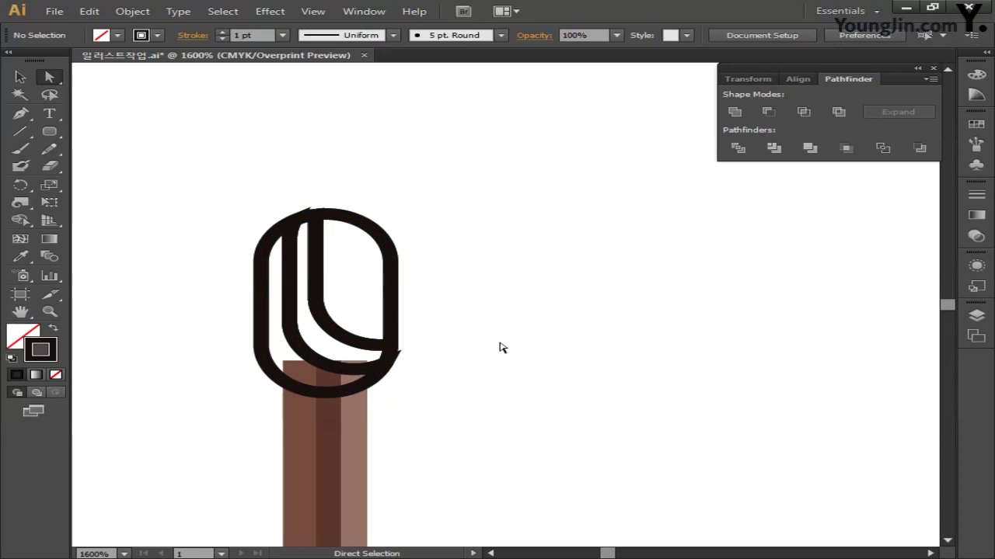
Fill the outer left crescent piece of the pole ornament with brown C 50, M 70, Y 70, K 30
{"action": "left_click", "coordinate": [264, 339]}
{"action": "double_click", "coordinate": [49, 348]}
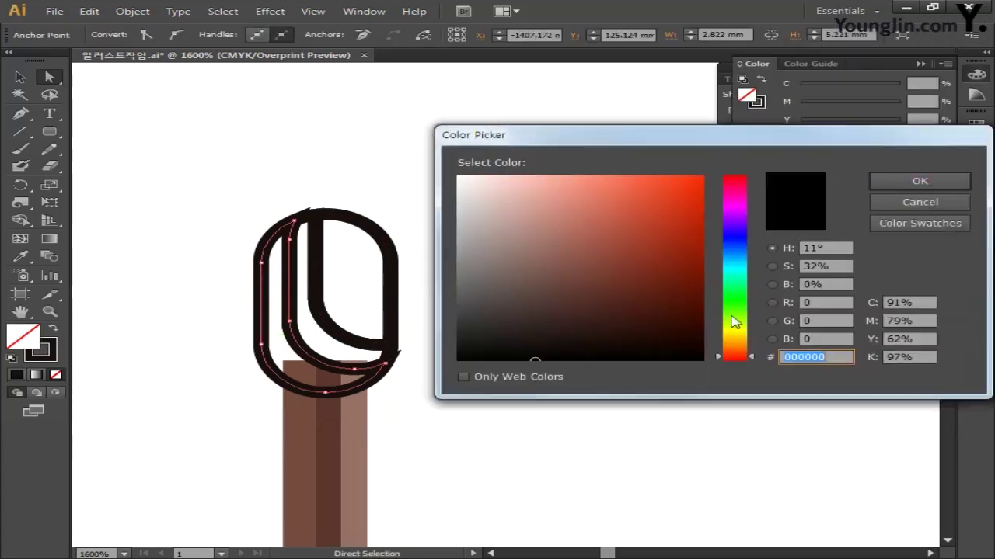
{"action": "left_click", "coordinate": [922, 303]}
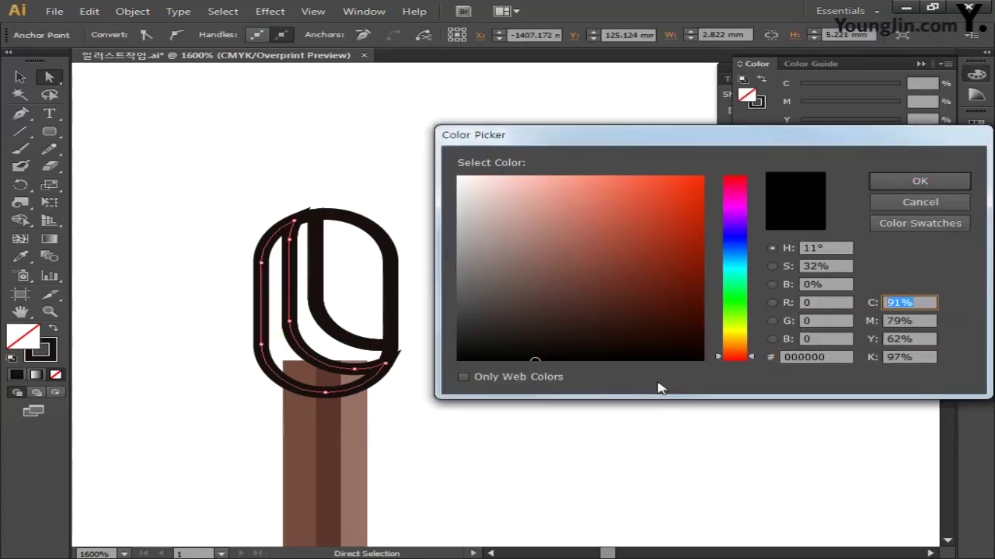
{"action": "type", "text": "50"}
{"action": "key", "text": "Tab"}
{"action": "type", "text": "70"}
{"action": "key", "text": "Tab"}
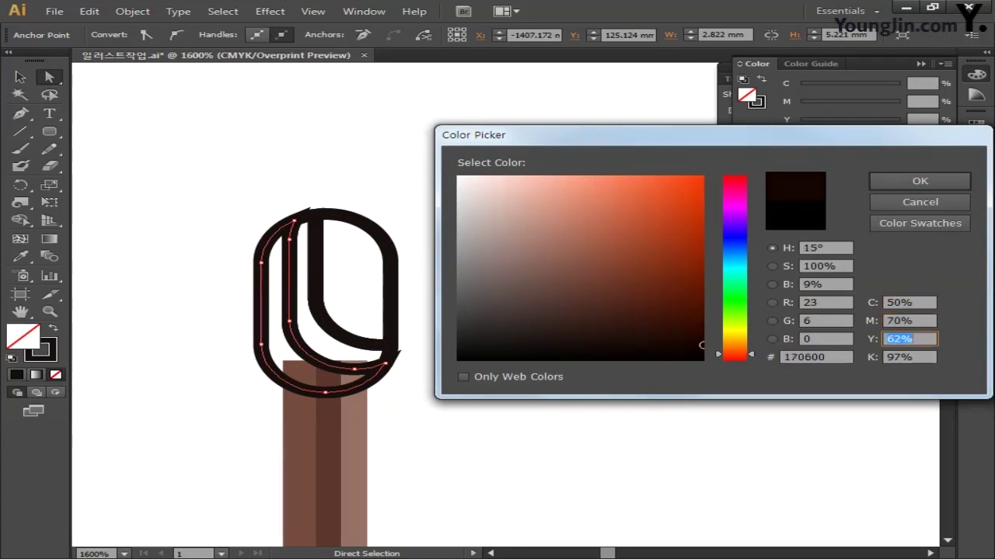
{"action": "type", "text": "70"}
{"action": "key", "text": "Tab"}
{"action": "type", "text": "30"}
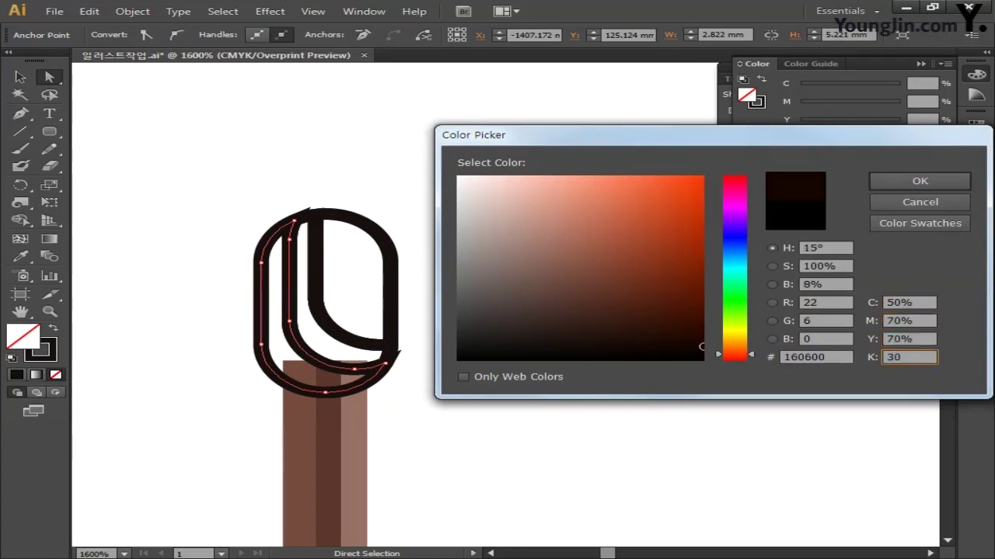
{"action": "left_click", "coordinate": [919, 180]}
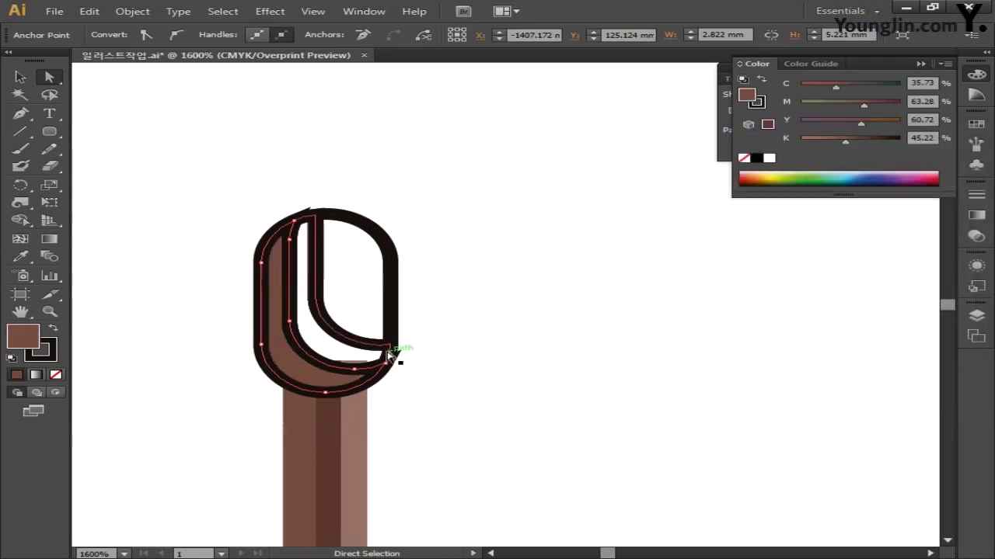
Fill the middle crescent piece of the pole ornament with dark brown C 60, M 80, Y 80, K 40
{"action": "left_click", "coordinate": [388, 347]}
{"action": "double_click", "coordinate": [40, 351]}
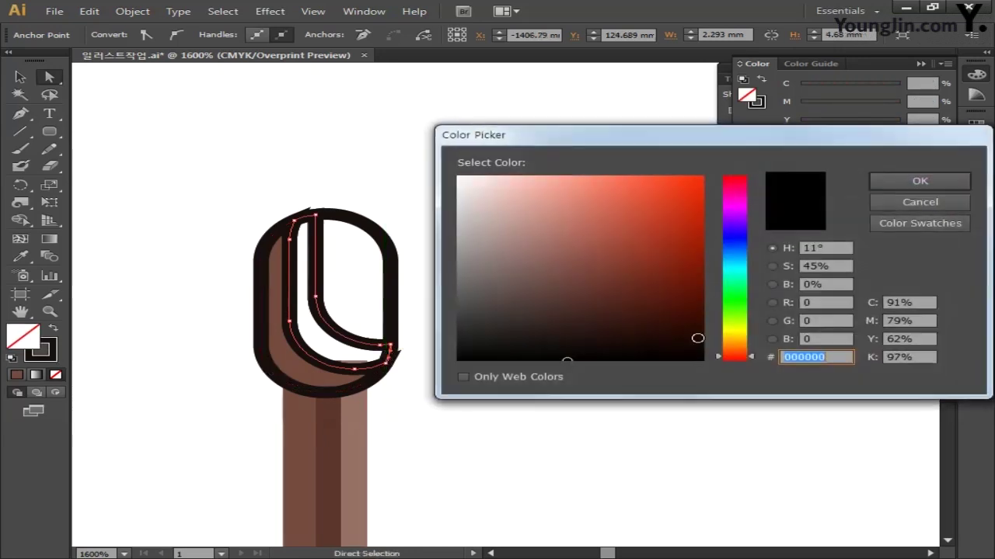
{"action": "left_click", "coordinate": [923, 304]}
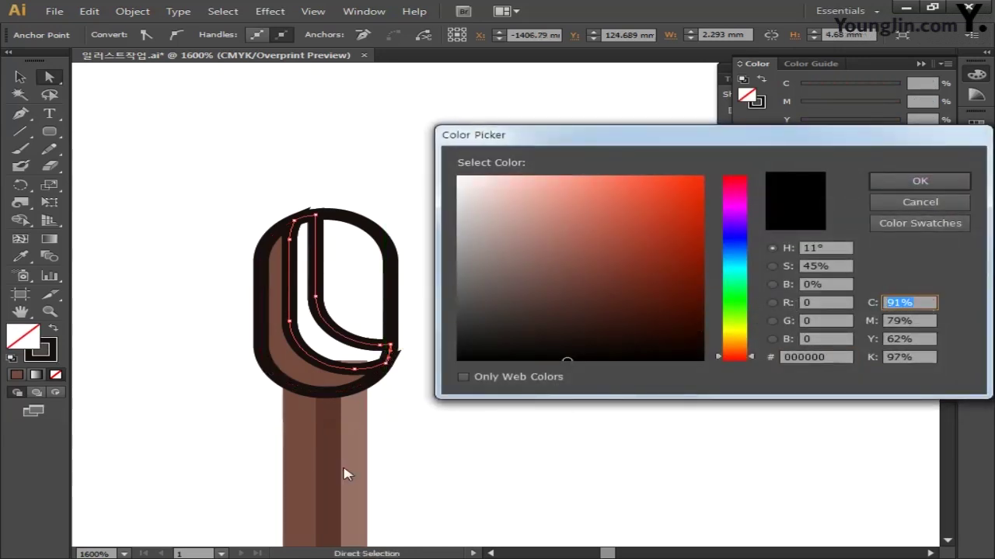
{"action": "type", "text": "60"}
{"action": "key", "text": "Tab"}
{"action": "type", "text": "80"}
{"action": "key", "text": "Tab"}
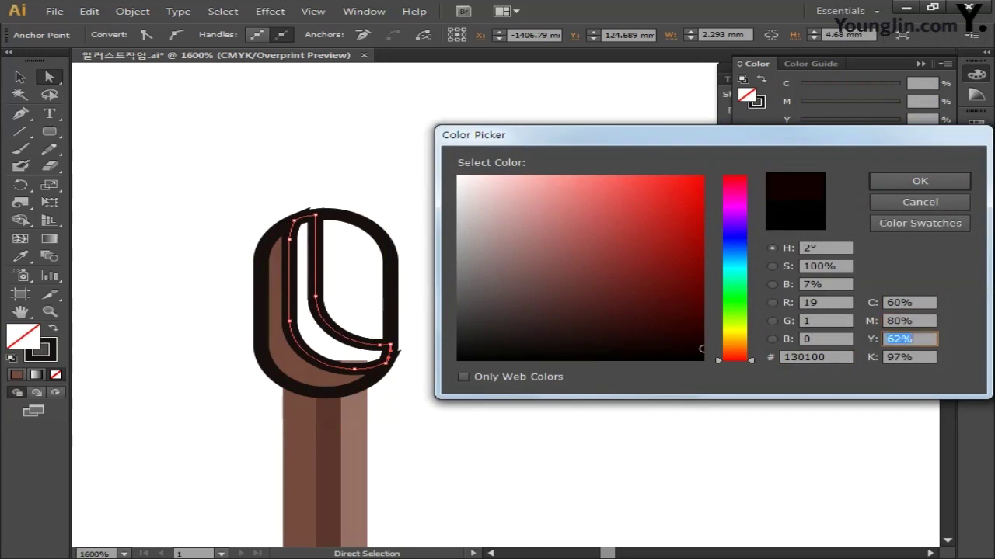
{"action": "type", "text": "80"}
{"action": "key", "text": "Tab"}
{"action": "type", "text": "4"}
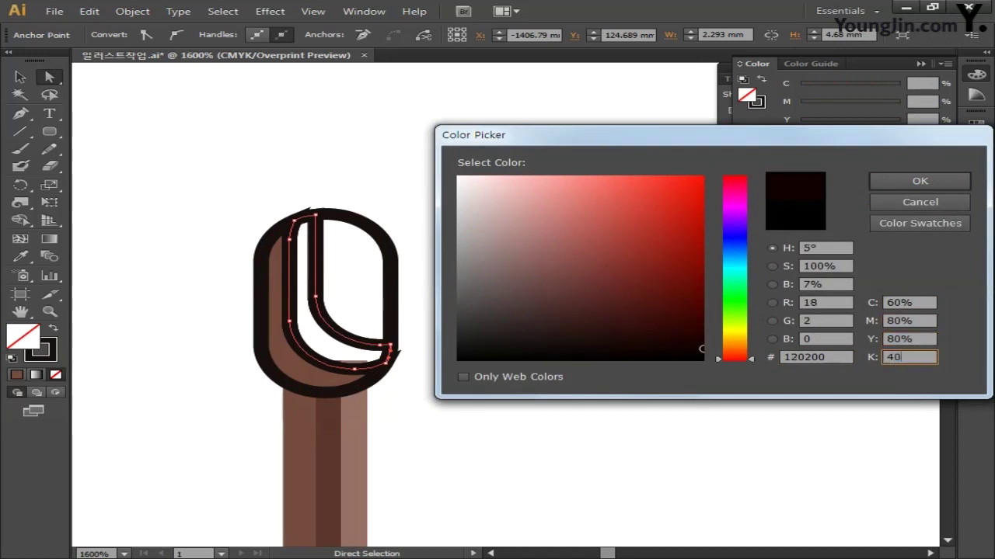
{"action": "left_click", "coordinate": [918, 180]}
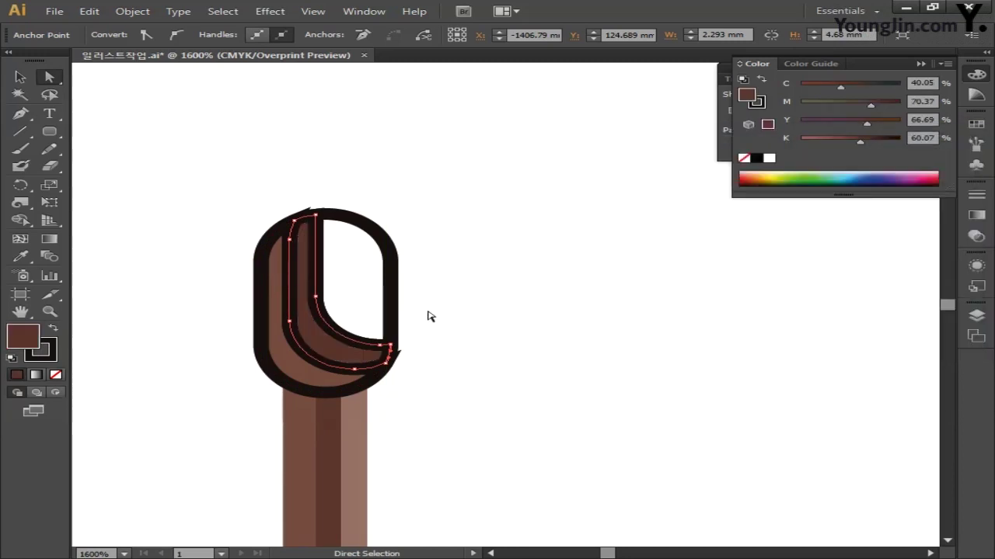
Fill the remaining upper-right piece of the pole ornament with light brown C 40, M 50, Y 50, K 10
{"action": "left_click", "coordinate": [392, 305]}
{"action": "double_click", "coordinate": [31, 342]}
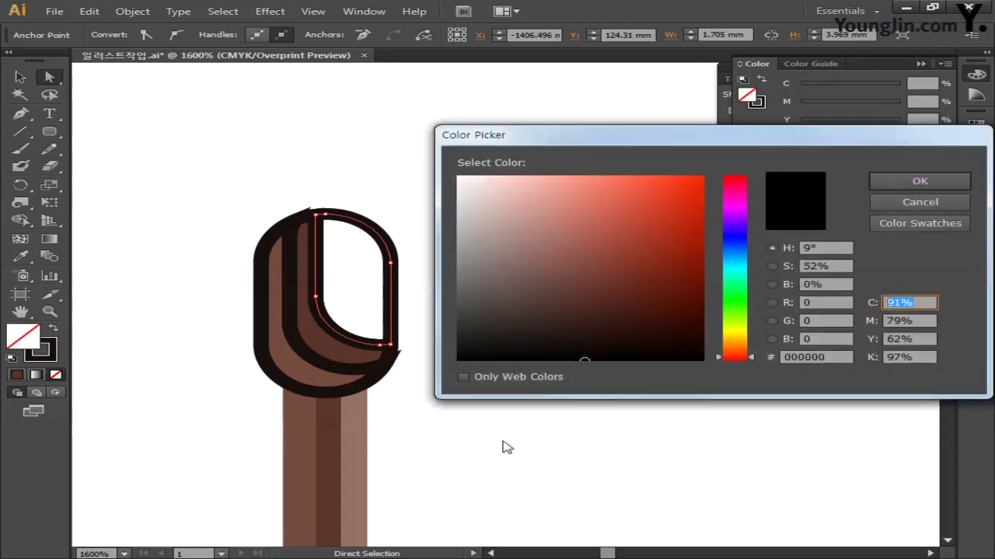
{"action": "type", "text": "40"}
{"action": "key", "text": "Tab"}
{"action": "type", "text": "50"}
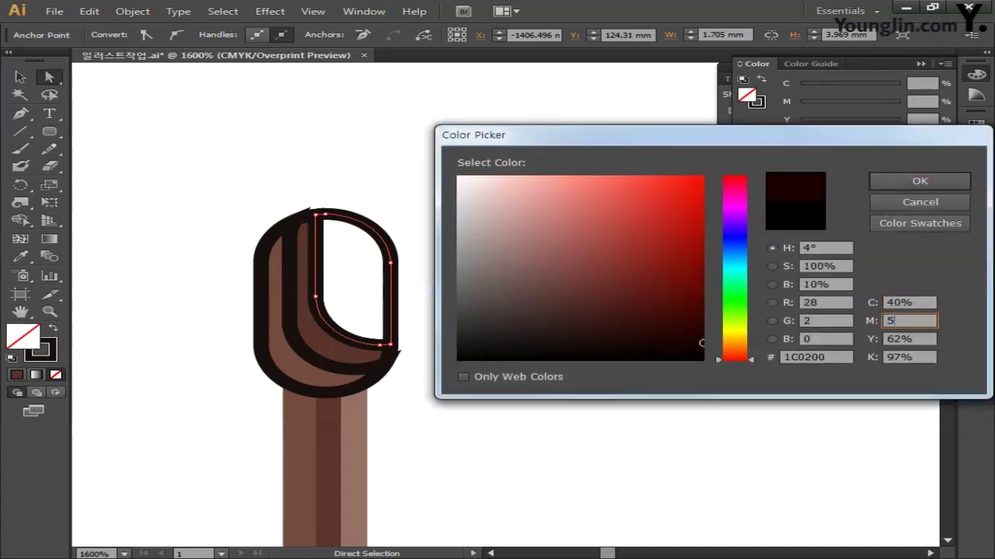
{"action": "key", "text": "Tab"}
{"action": "type", "text": "50"}
{"action": "key", "text": "Tab"}
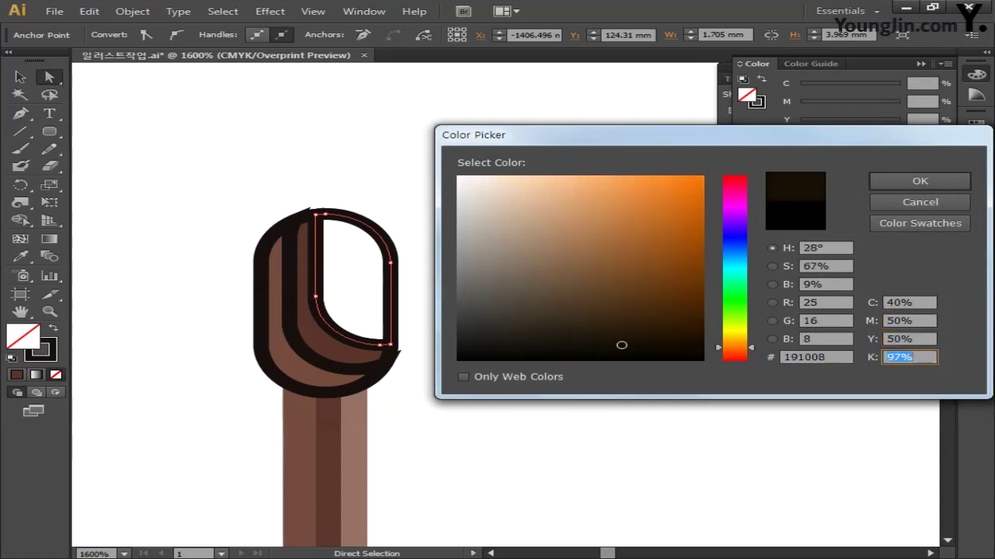
{"action": "type", "text": "10"}
{"action": "left_click", "coordinate": [920, 180]}
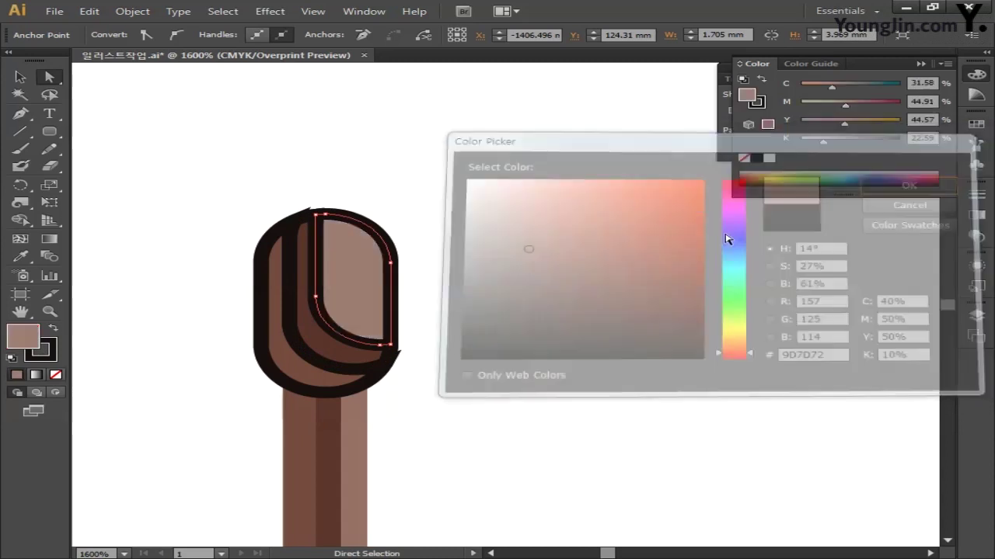
Select the whole pole ornament group and remove its stroke
{"action": "left_click", "coordinate": [20, 76]}
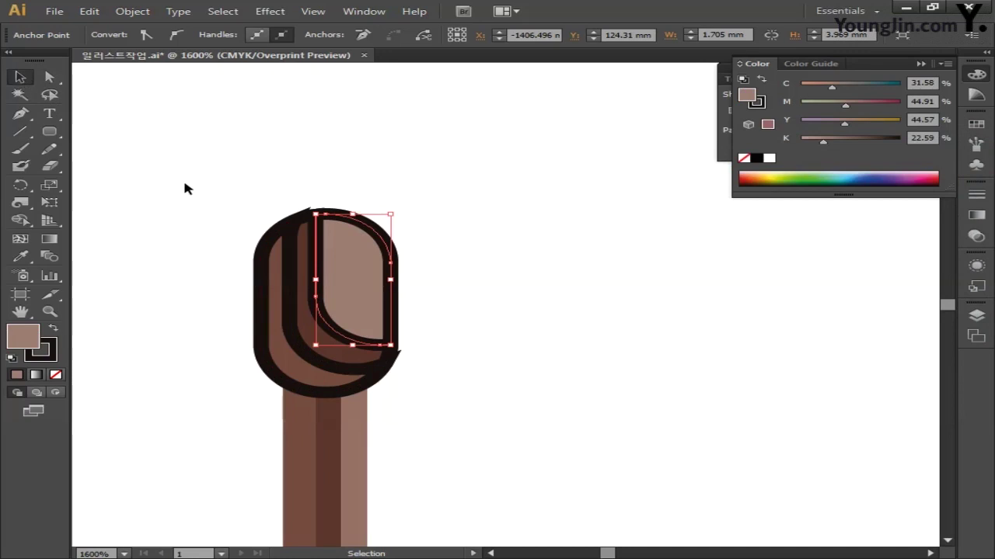
{"action": "left_click_drag", "start_coordinate": [184, 186], "coordinate": [388, 265]}
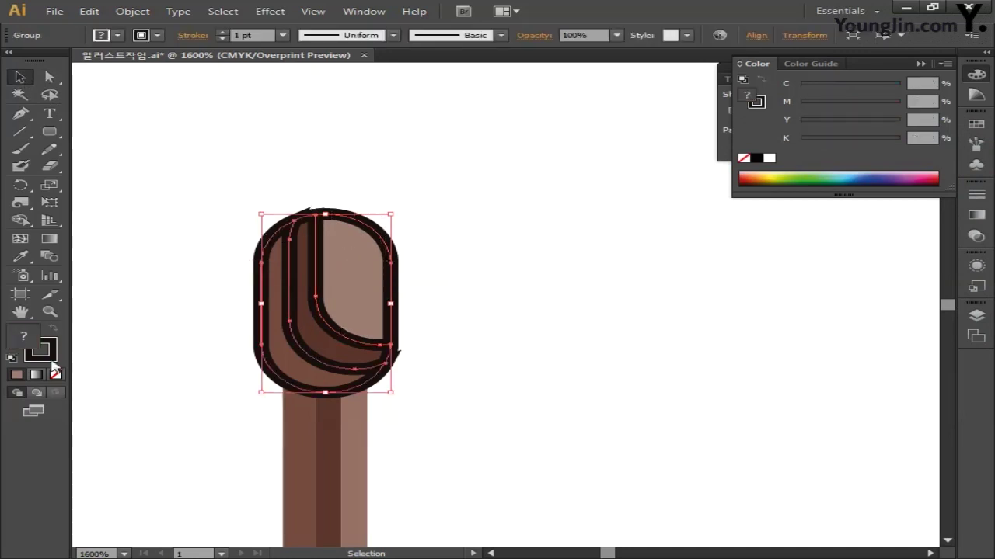
{"action": "left_click", "coordinate": [55, 374]}
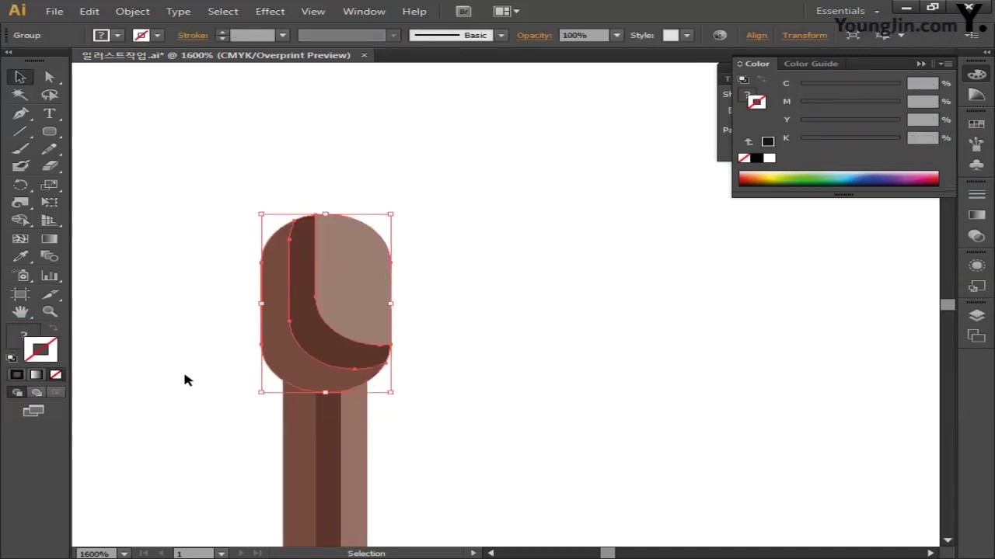
Draw a small flat ellipse in the upper part of the ornament's light piece and rotate it slightly clockwise
{"action": "left_click", "coordinate": [50, 134]}
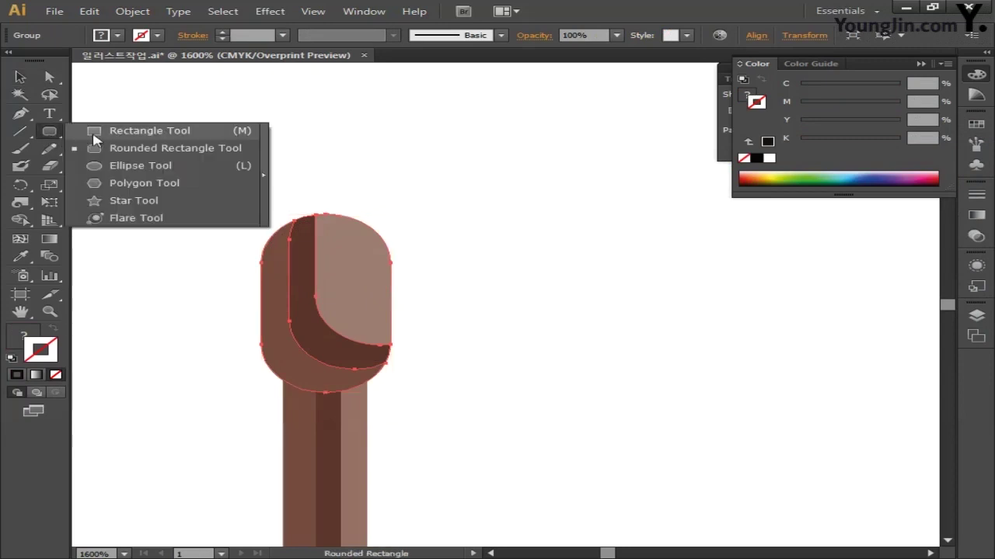
{"action": "left_click", "coordinate": [128, 165]}
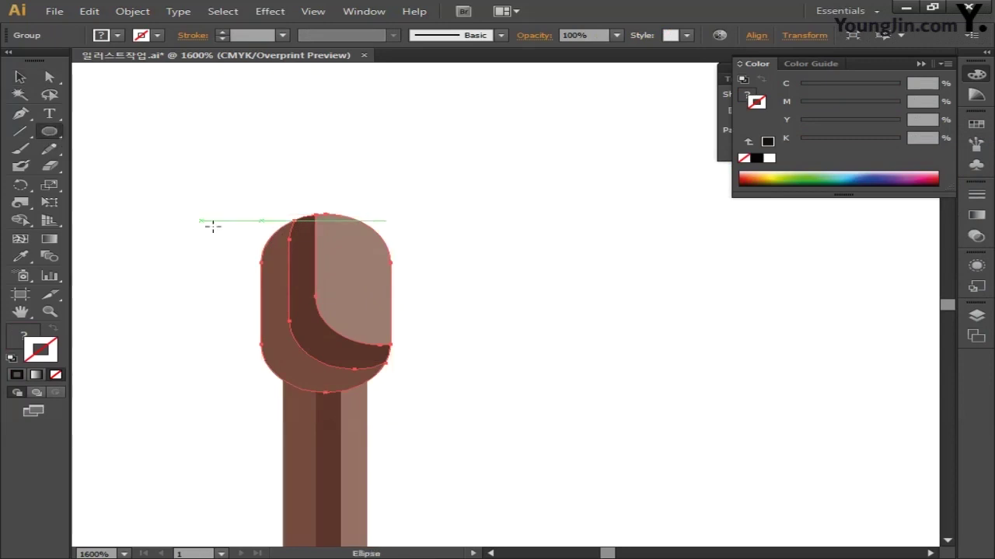
{"action": "left_click_drag", "start_coordinate": [333, 235], "coordinate": [389, 269]}
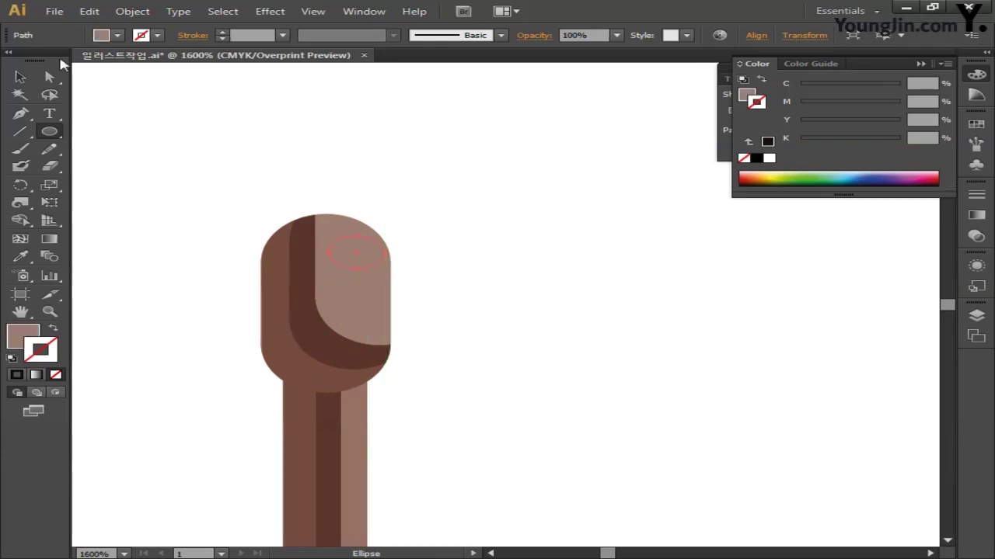
{"action": "left_click", "coordinate": [20, 76]}
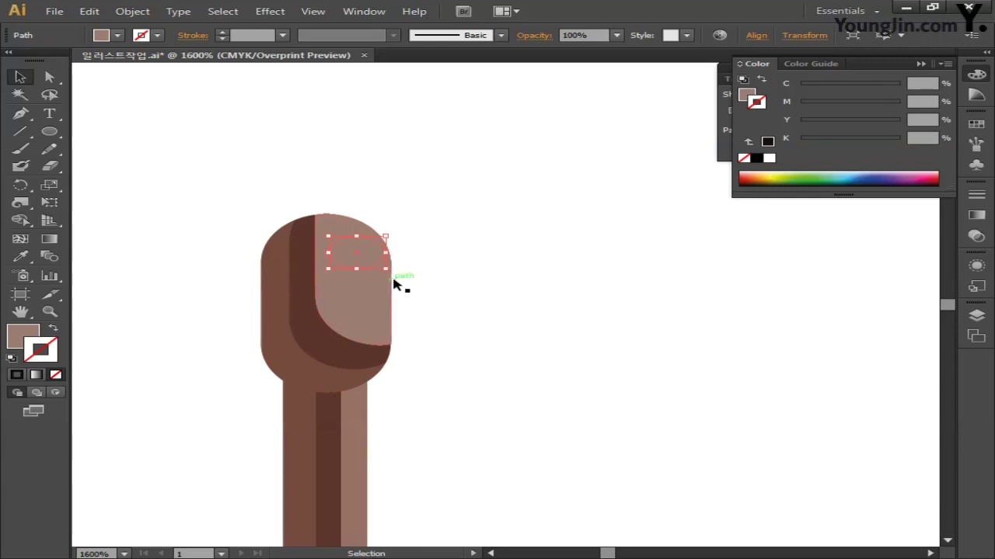
{"action": "left_click_drag", "start_coordinate": [390, 276], "coordinate": [371, 262]}
Fill the small highlight ellipse with pale brown C 30, M 40, Y 40, K 0
{"action": "double_click", "coordinate": [22, 336]}
{"action": "left_click", "coordinate": [909, 302]}
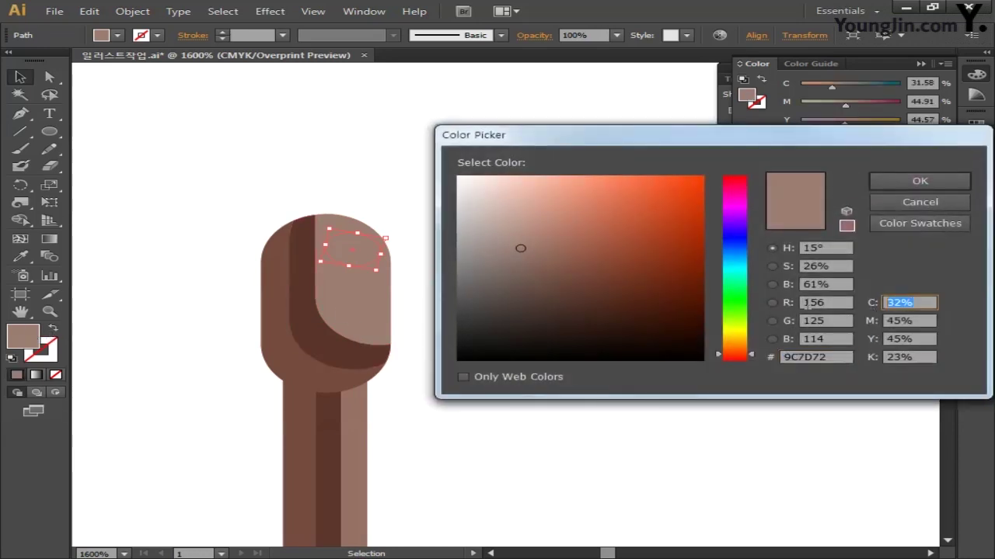
{"action": "type", "text": "30"}
{"action": "key", "text": "Tab"}
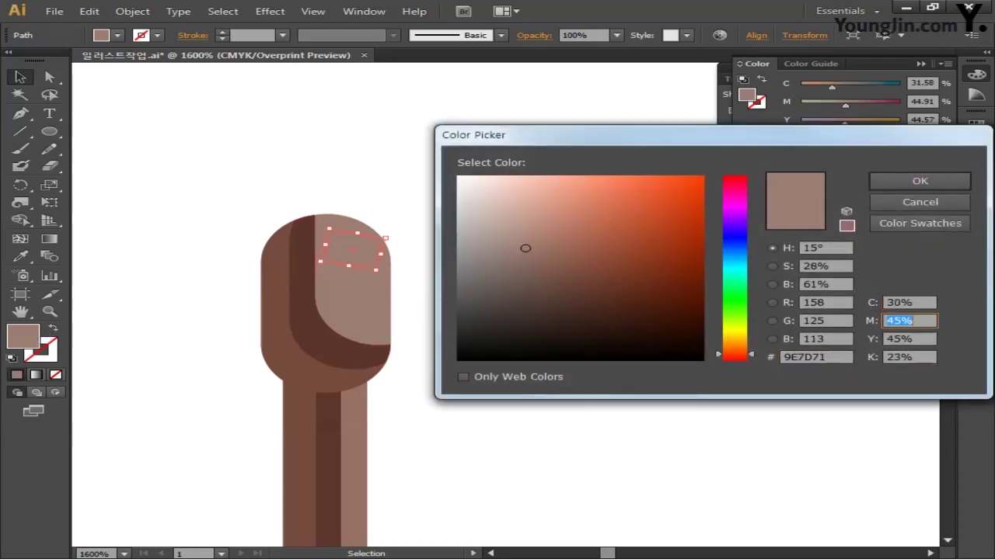
{"action": "type", "text": "40"}
{"action": "key", "text": "Tab"}
{"action": "type", "text": "40"}
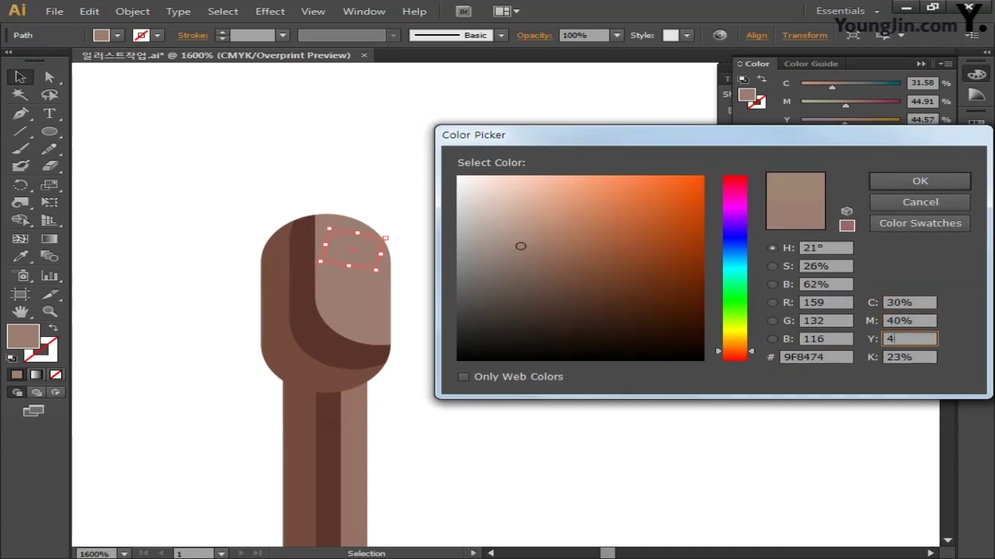
{"action": "key", "text": "Tab"}
{"action": "type", "text": "0"}
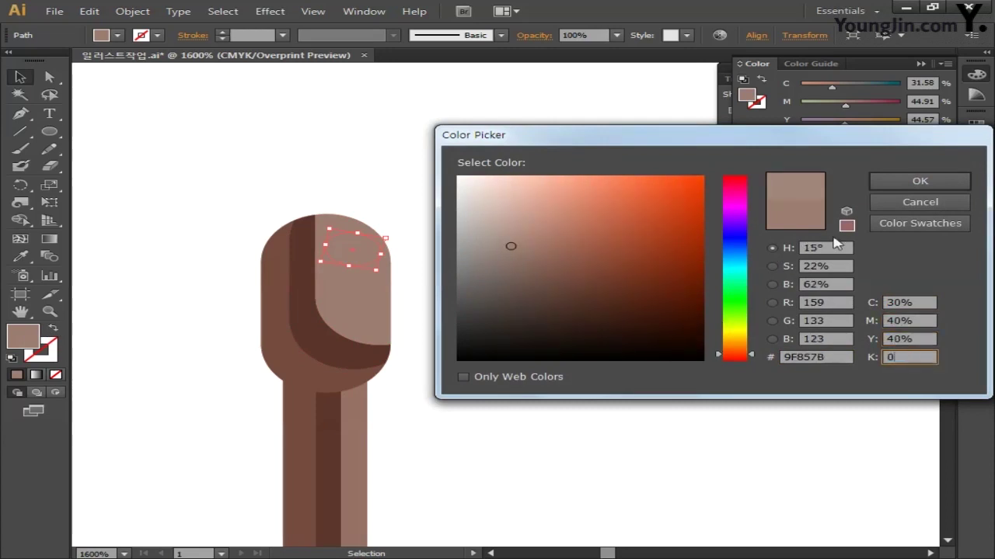
{"action": "left_click", "coordinate": [919, 181]}
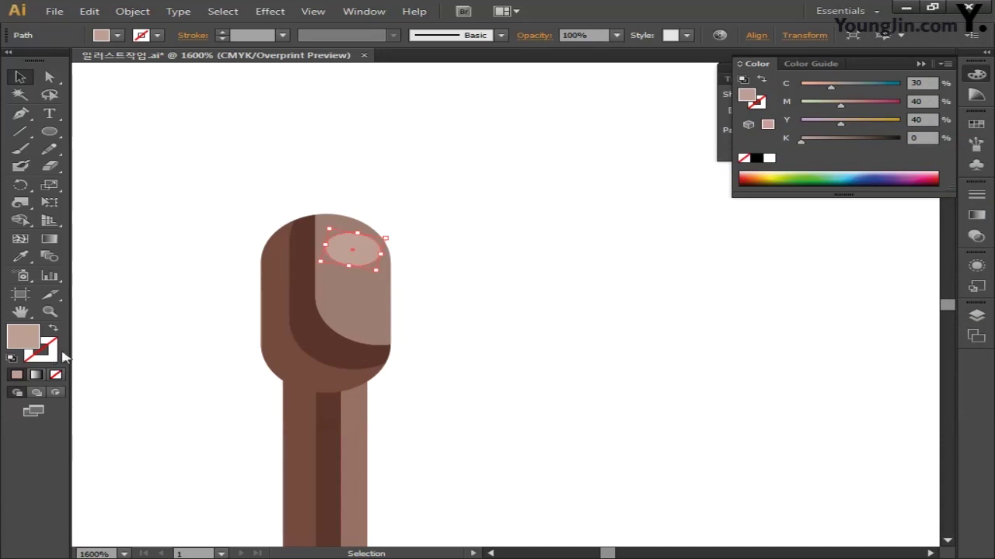
{"action": "left_click", "coordinate": [977, 74]}
Draw a straight diagonal line from the crossbar's upper-left corner to the ornament's lower-left edge, with a 1 pt near-black stroke
{"action": "left_click_drag", "start_coordinate": [606, 349], "coordinate": [653, 296]}
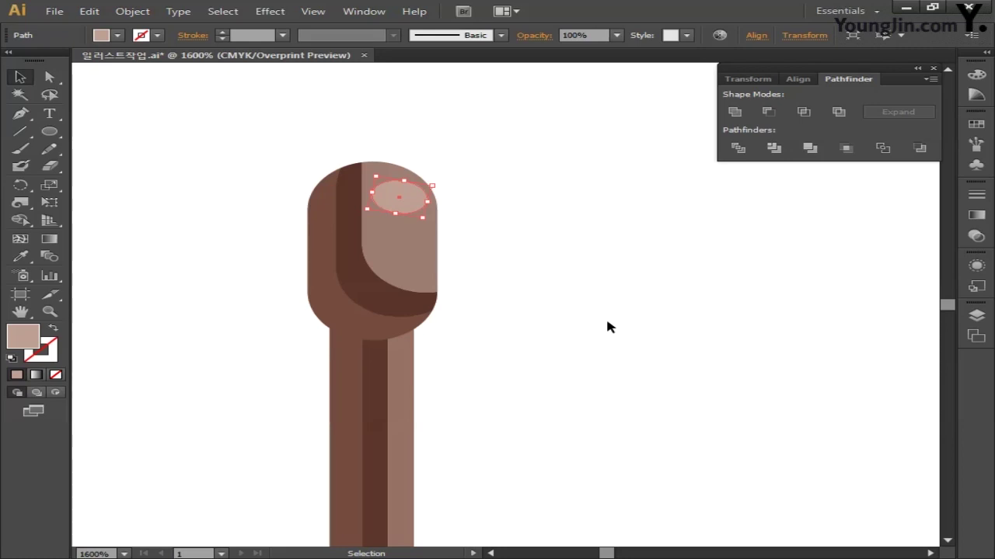
{"action": "left_click", "coordinate": [21, 131]}
{"action": "left_click_drag", "start_coordinate": [231, 391], "coordinate": [386, 293]}
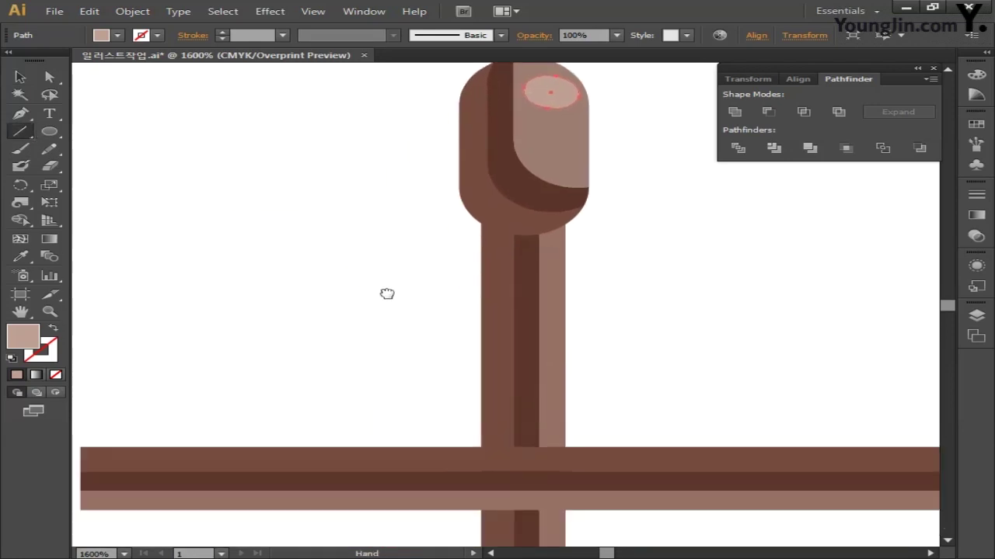
{"action": "left_click_drag", "start_coordinate": [331, 326], "coordinate": [368, 318]}
{"action": "key", "text": "ctrl+minus"}
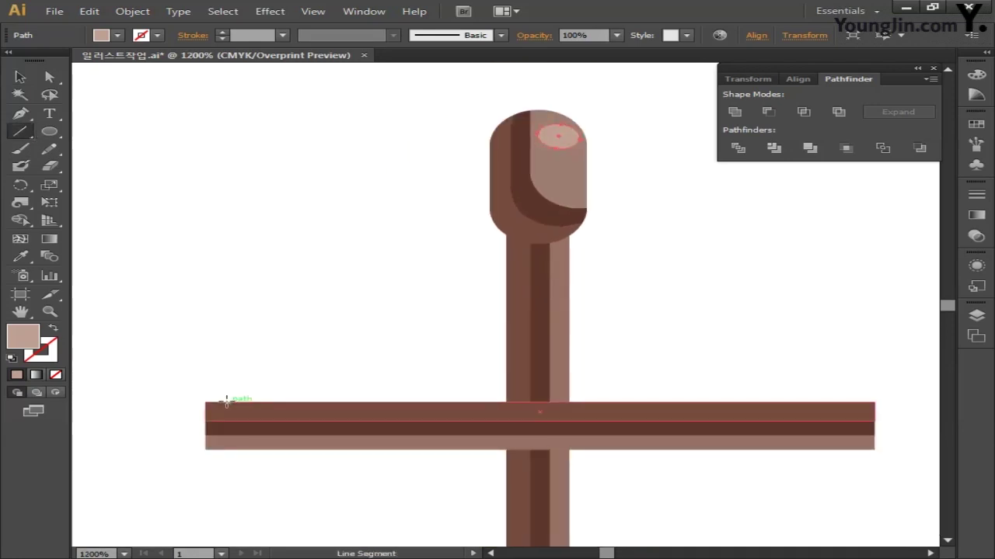
{"action": "left_click_drag", "start_coordinate": [204, 402], "coordinate": [492, 221]}
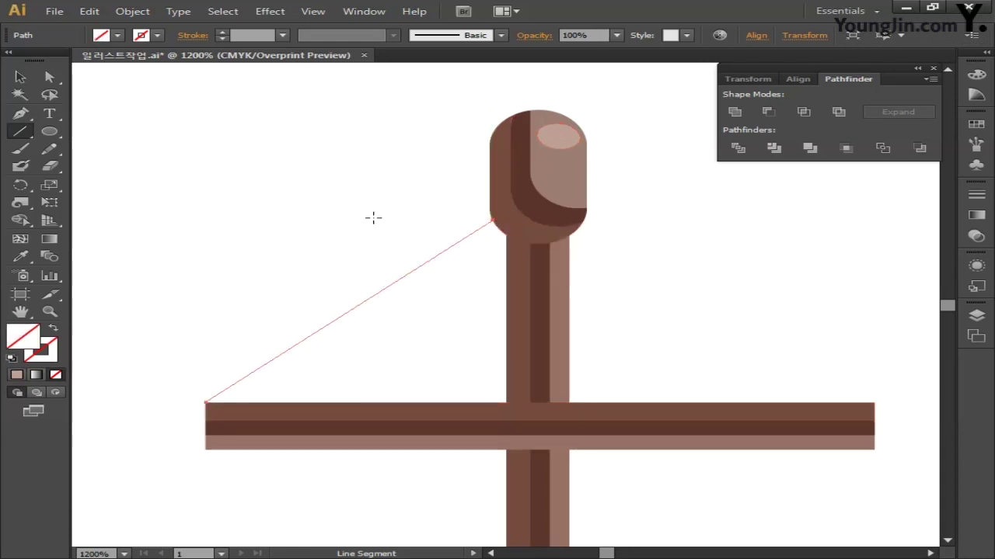
{"action": "left_click", "coordinate": [222, 32]}
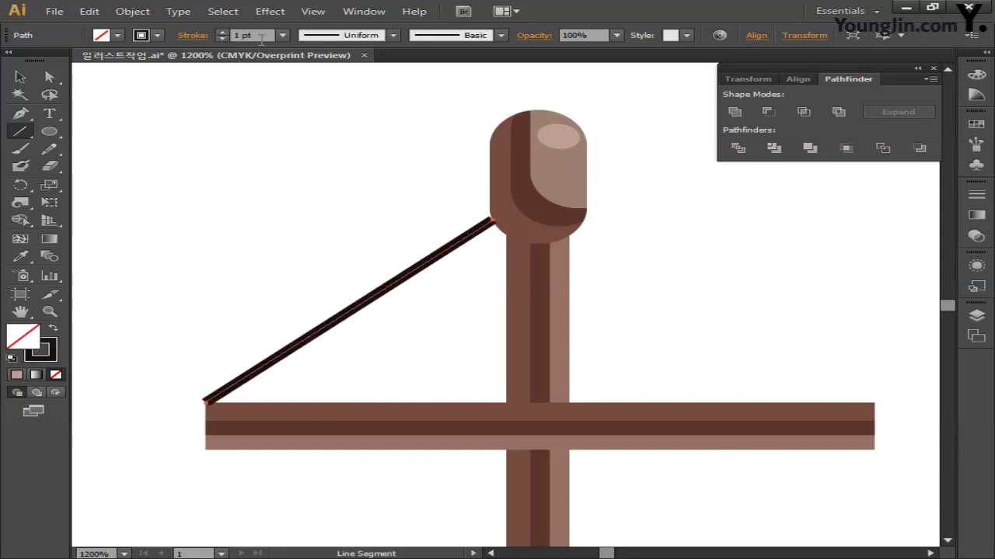
Set the diagonal cord line's stroke weight to 0.6 pt
{"action": "left_click", "coordinate": [261, 36]}
{"action": "type", "text": "."}
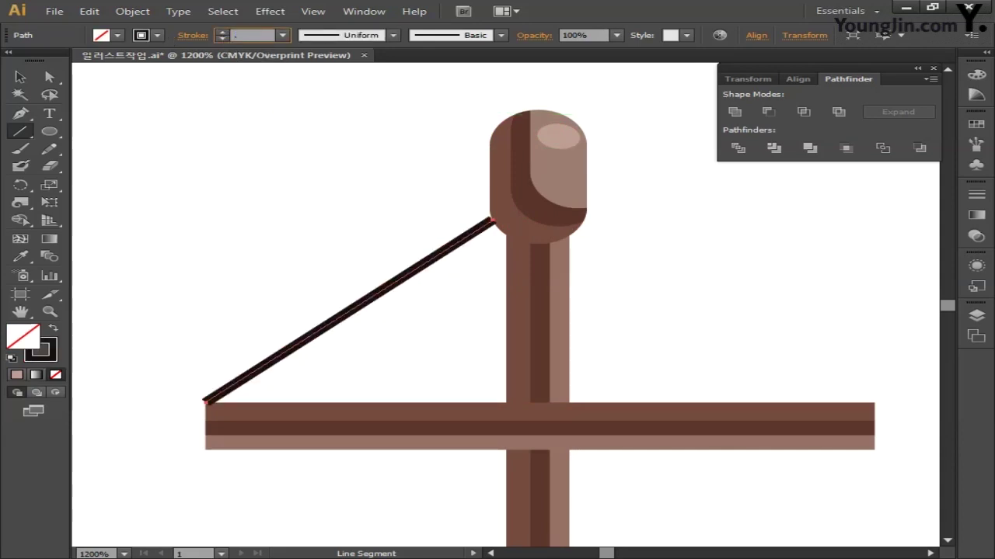
{"action": "type", "text": "6"}
{"action": "key", "text": "Return"}
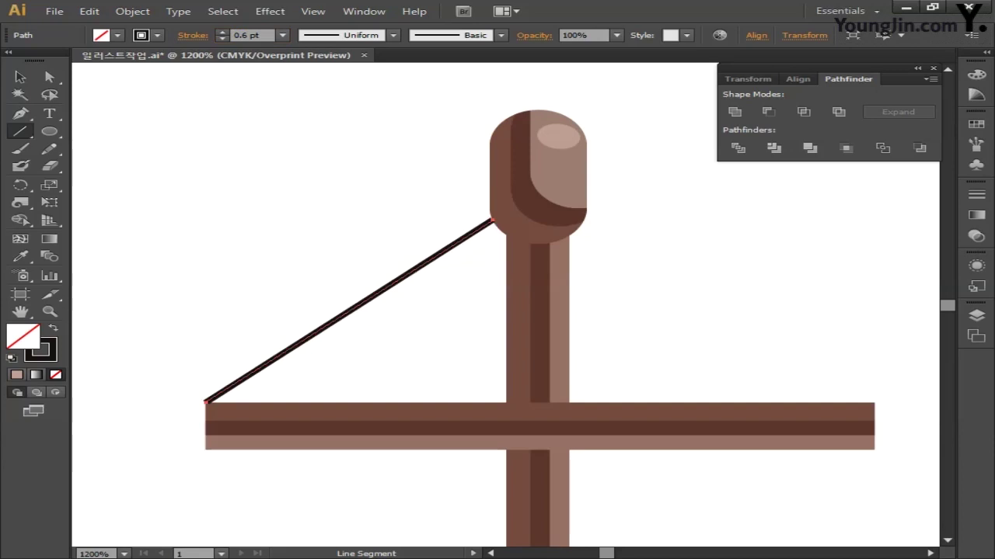
Colour the diagonal cord's stroke dark brown with C 60, M 80, Y 80, K 40
{"action": "double_click", "coordinate": [54, 351]}
{"action": "left_click", "coordinate": [902, 302]}
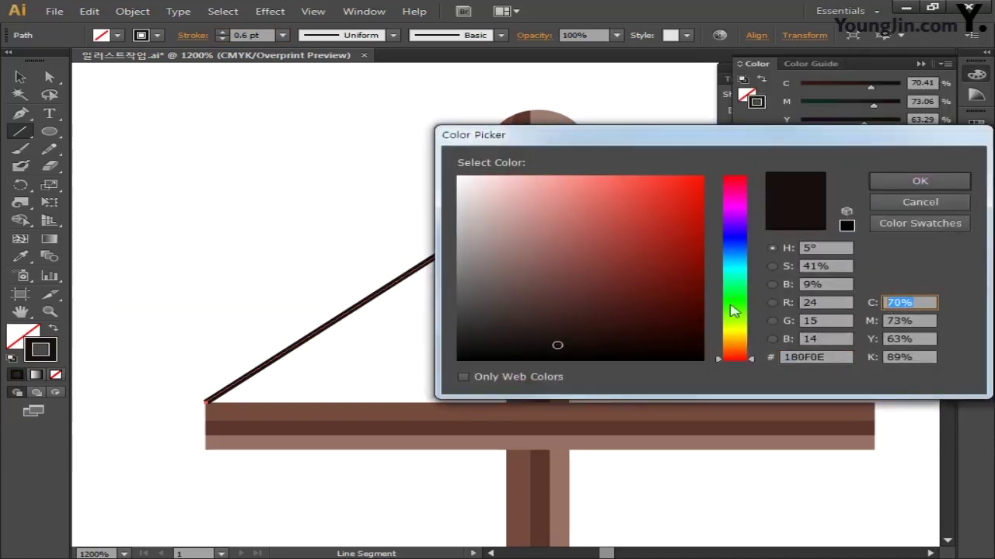
{"action": "type", "text": "60"}
{"action": "key", "text": "Tab"}
{"action": "type", "text": "8"}
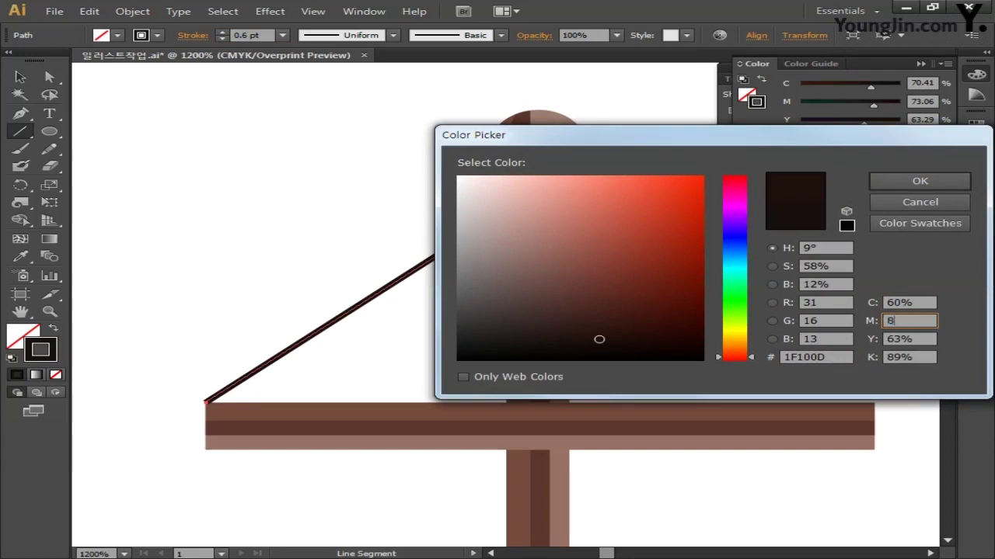
{"action": "type", "text": "0"}
{"action": "key", "text": "Tab"}
{"action": "type", "text": "80"}
{"action": "key", "text": "Tab"}
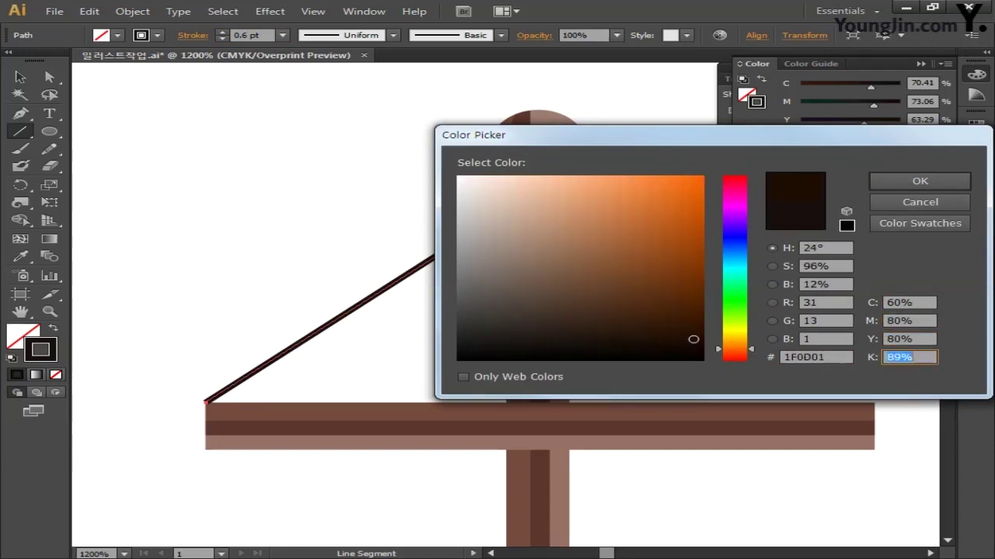
{"action": "type", "text": "40"}
{"action": "left_click", "coordinate": [919, 180]}
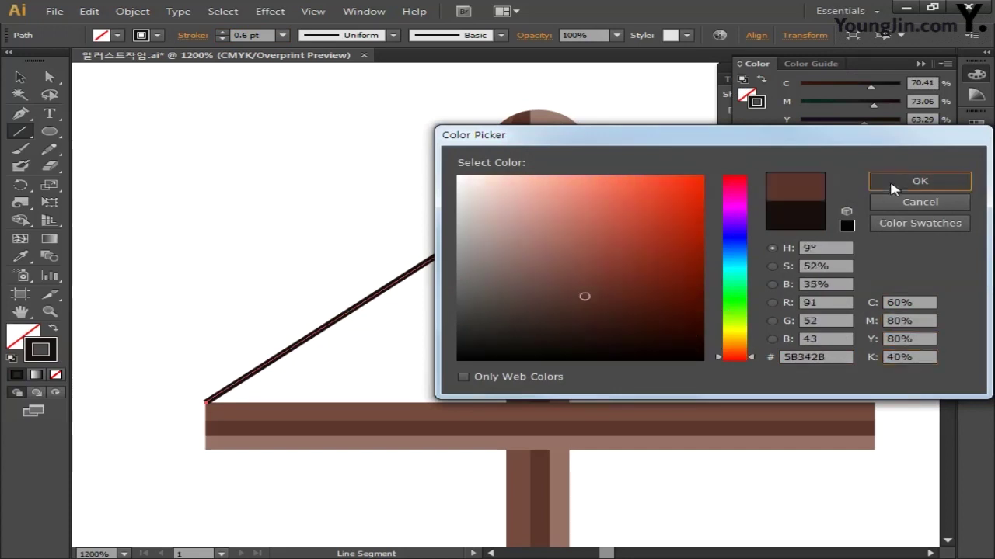
Select the diagonal cord and convert it to a filled shape with Outline Stroke
{"action": "left_click", "coordinate": [21, 77]}
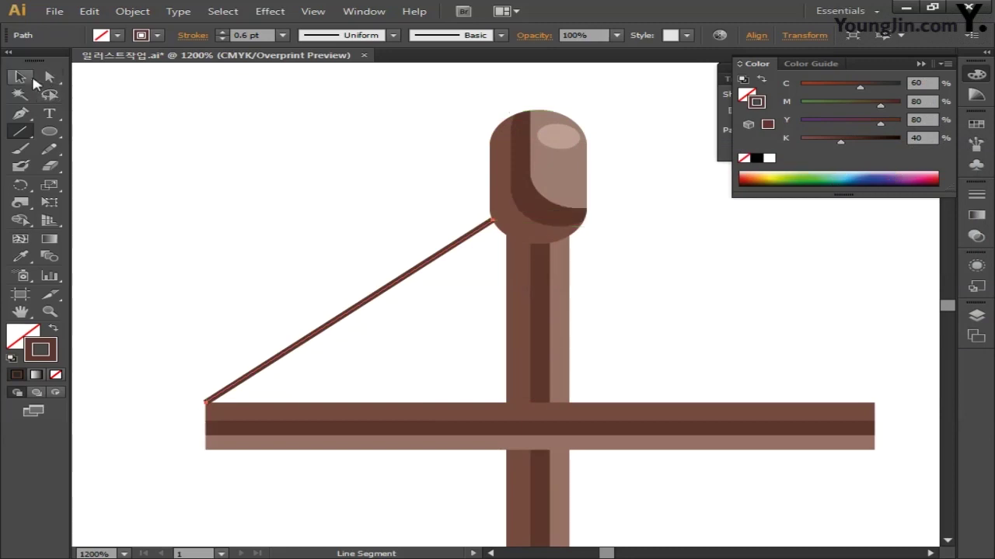
{"action": "left_click", "coordinate": [230, 215]}
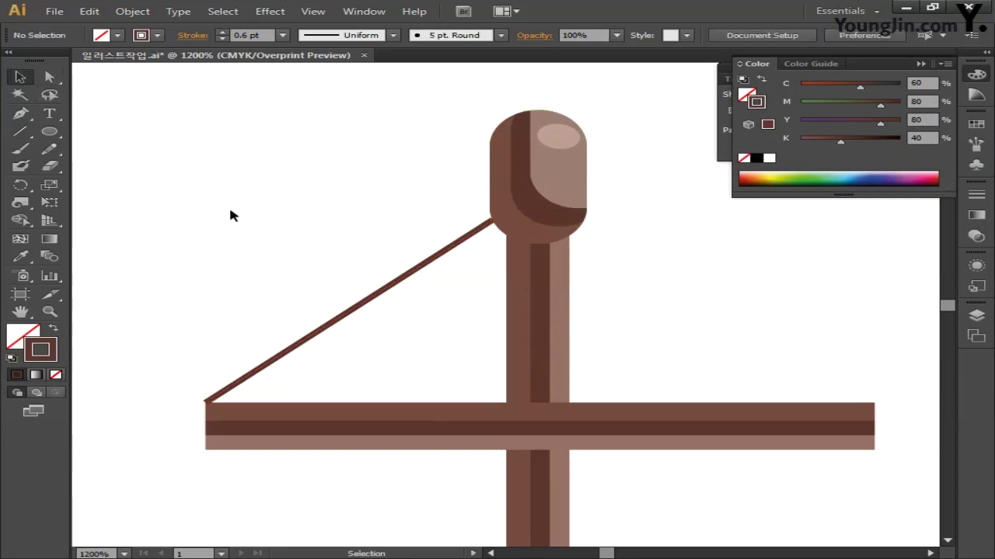
{"action": "left_click", "coordinate": [331, 326]}
{"action": "left_click", "coordinate": [313, 276]}
{"action": "left_click_drag", "start_coordinate": [300, 250], "coordinate": [389, 335]}
{"action": "left_click", "coordinate": [122, 12]}
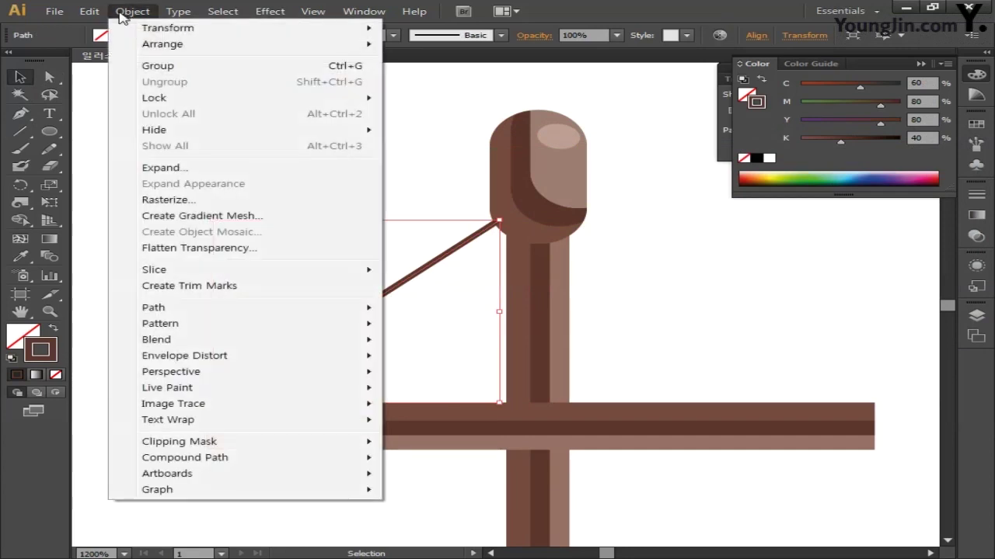
{"action": "mouse_move", "coordinate": [193, 308]}
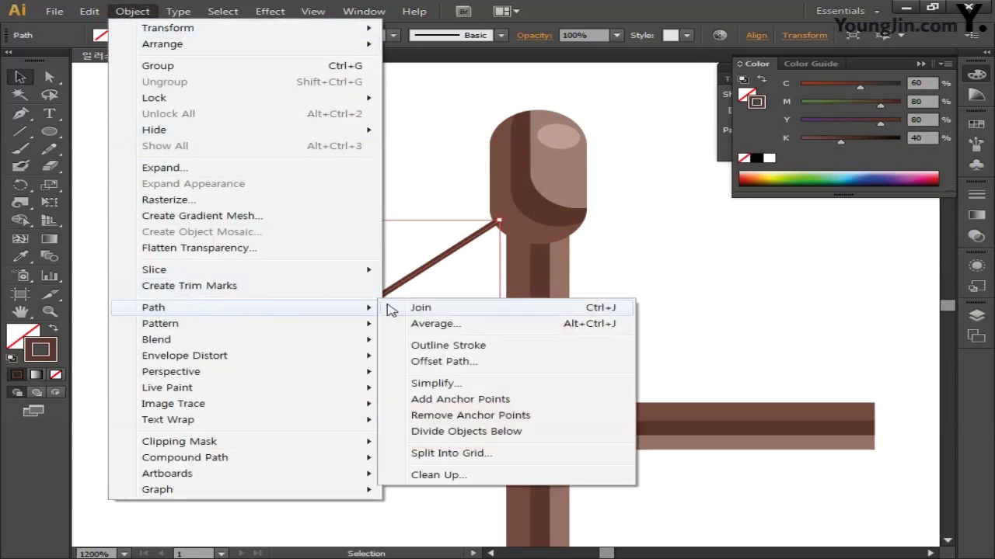
{"action": "left_click", "coordinate": [437, 347]}
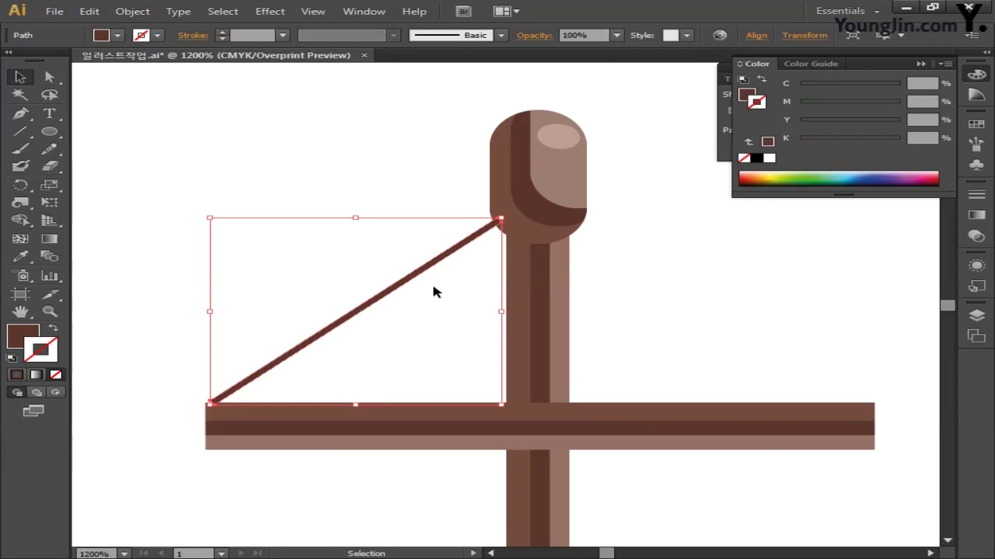
Make a copy of the cord reflected about the vertical axis and place it between the ornament's lower-right edge and the crossbar's right end
{"action": "left_click_drag", "start_coordinate": [20, 185], "coordinate": [75, 200]}
{"action": "double_click", "coordinate": [20, 187]}
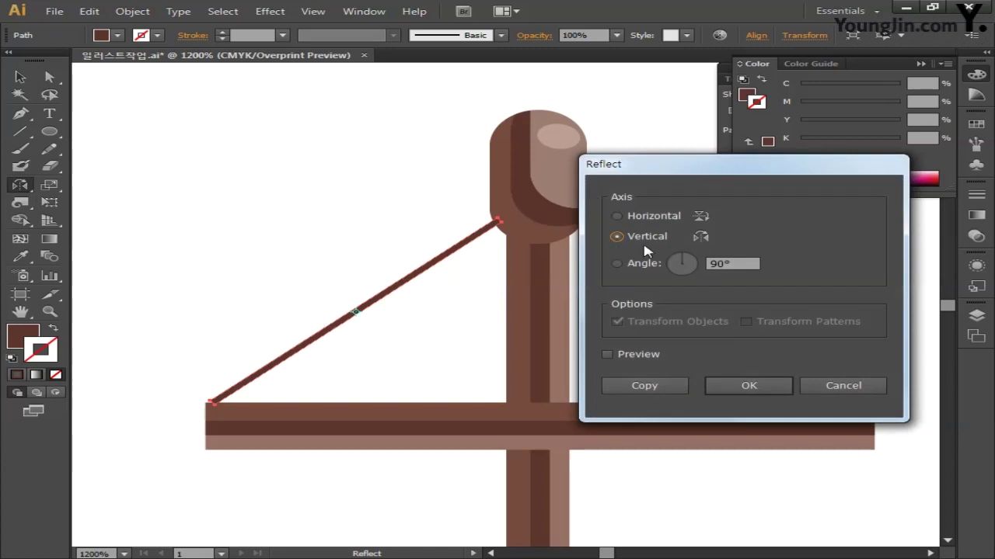
{"action": "left_click", "coordinate": [657, 385]}
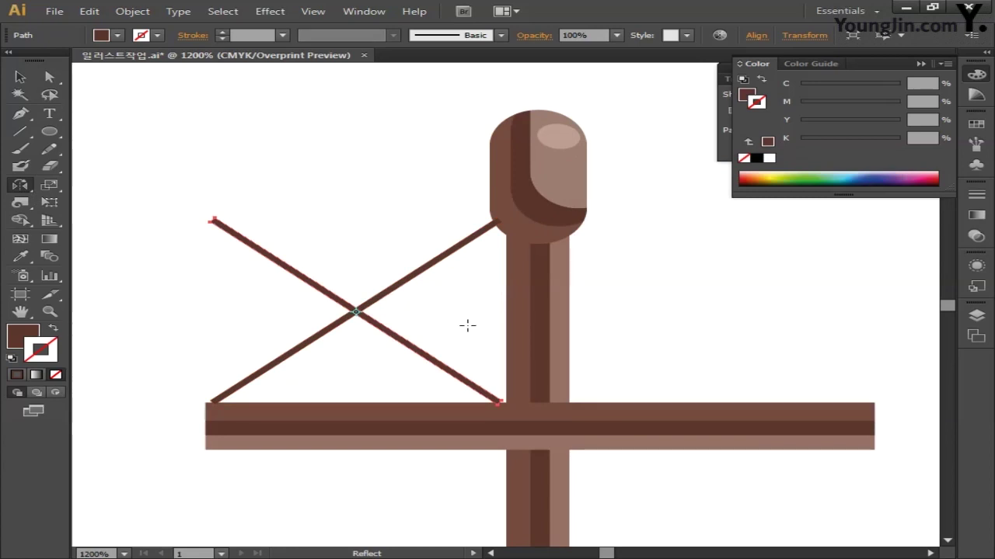
{"action": "left_click", "coordinate": [20, 77]}
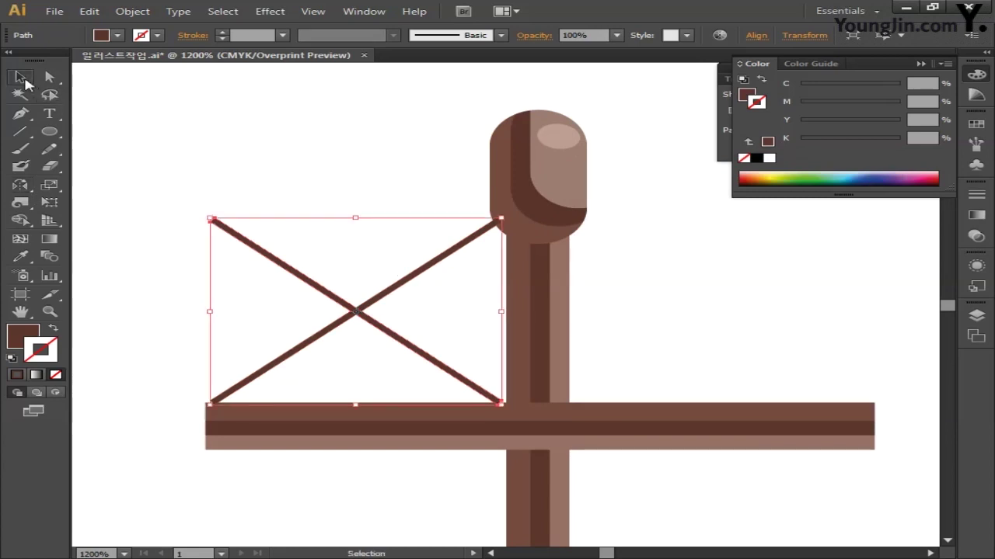
{"action": "left_click_drag", "start_coordinate": [263, 254], "coordinate": [630, 277]}
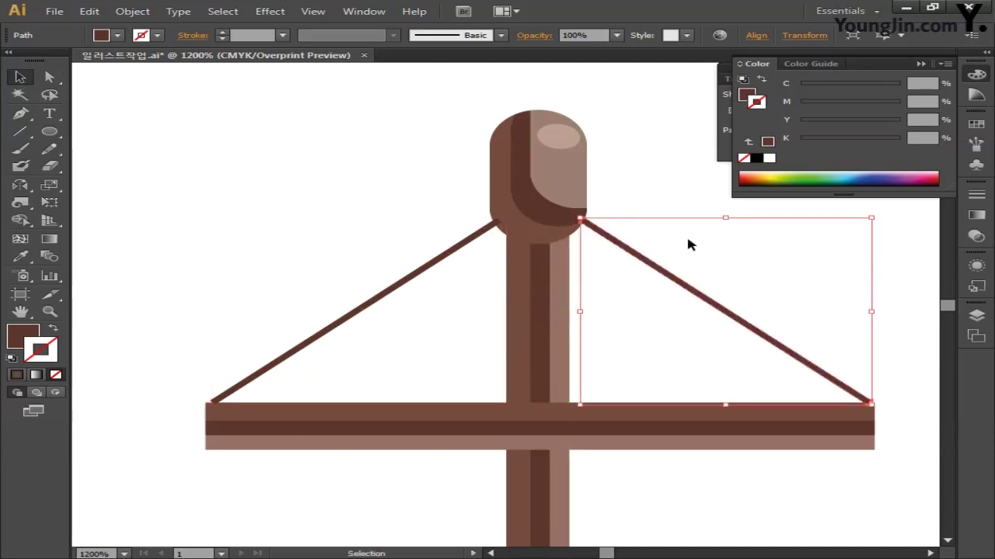
{"action": "left_click", "coordinate": [699, 253]}
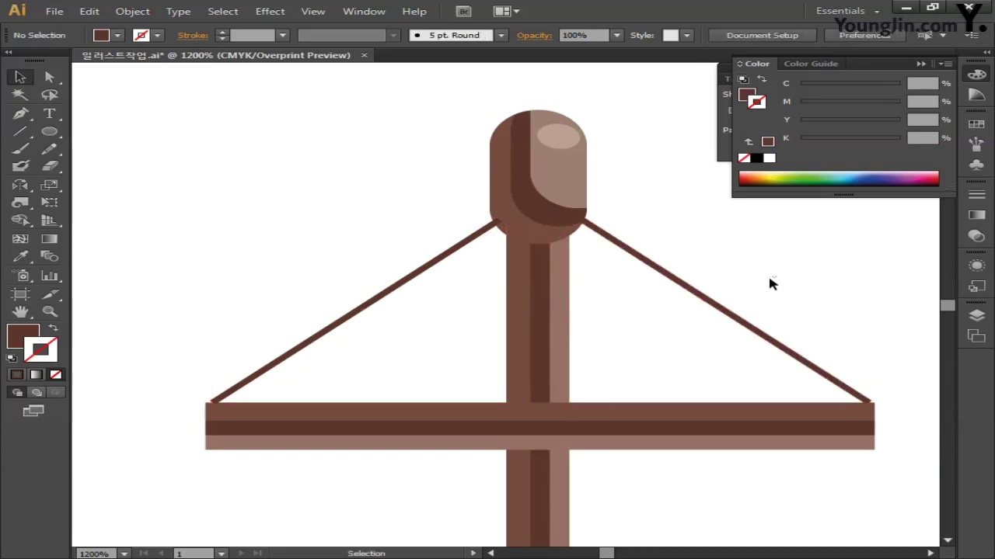
Select both diagonal cords and send them to the back, behind the ornament and crossbar
{"action": "left_click_drag", "start_coordinate": [773, 275], "coordinate": [650, 329]}
{"action": "left_click_drag", "start_coordinate": [263, 255], "coordinate": [420, 349]}
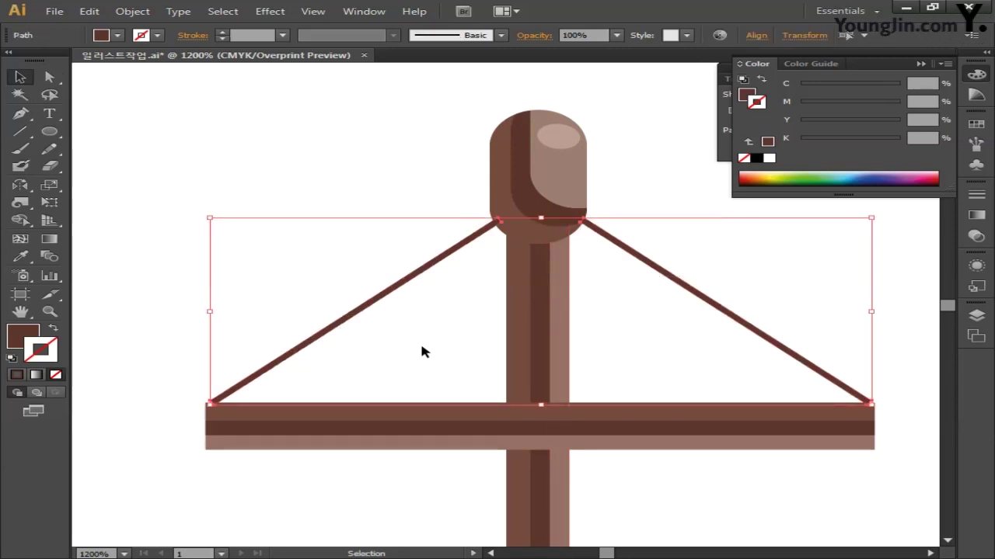
{"action": "right_click", "coordinate": [402, 285]}
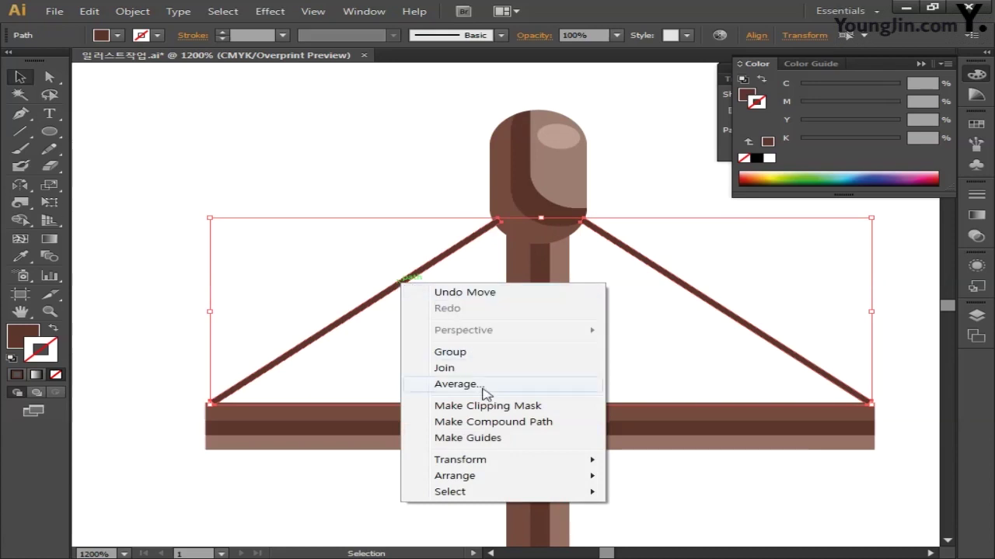
{"action": "mouse_move", "coordinate": [487, 480]}
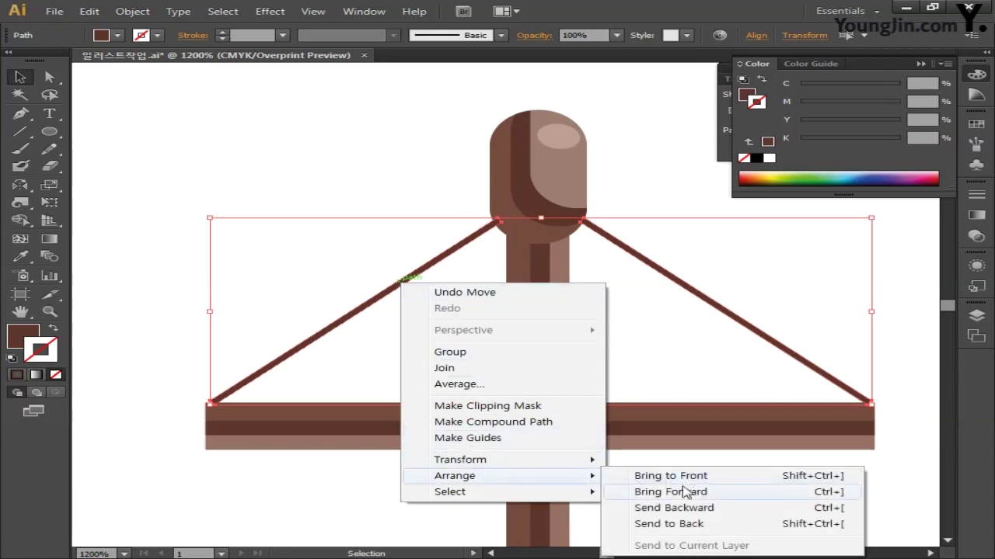
{"action": "left_click", "coordinate": [684, 525]}
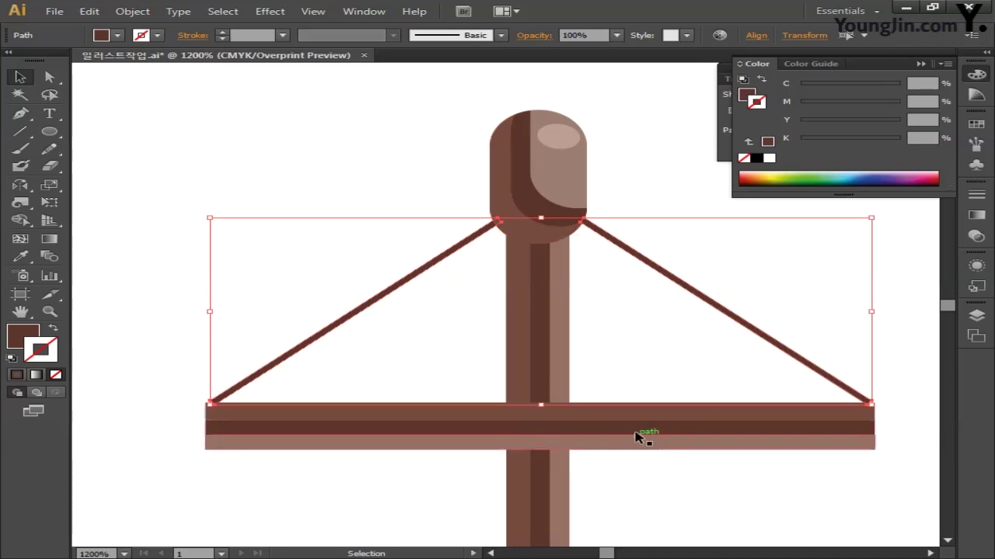
{"action": "left_click", "coordinate": [438, 350]}
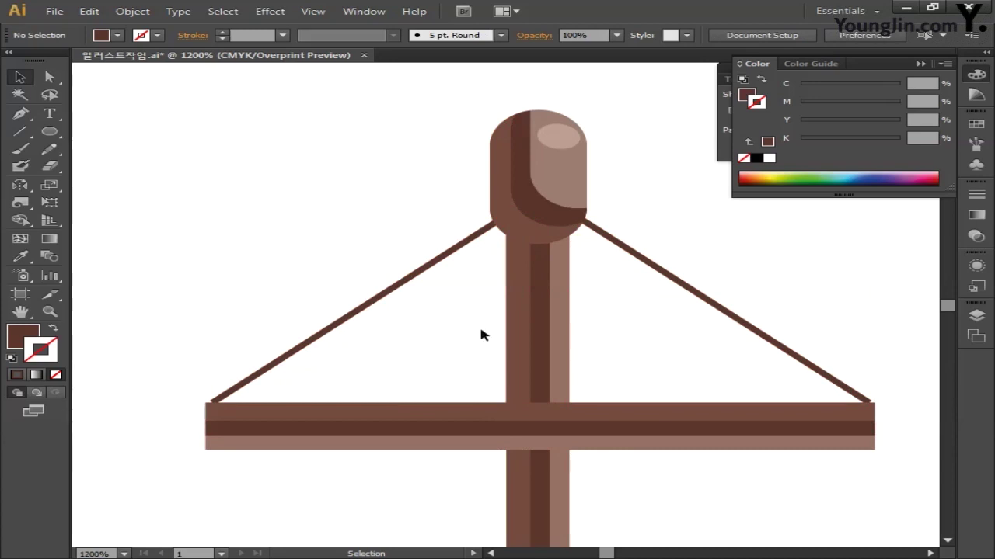
Draw a tall, very narrow dark brown ellipse in the empty area up and to the right of the pole ornament
{"action": "key", "text": "space"}
{"action": "left_click_drag", "start_coordinate": [648, 267], "coordinate": [392, 388]}
{"action": "left_click", "coordinate": [943, 99]}
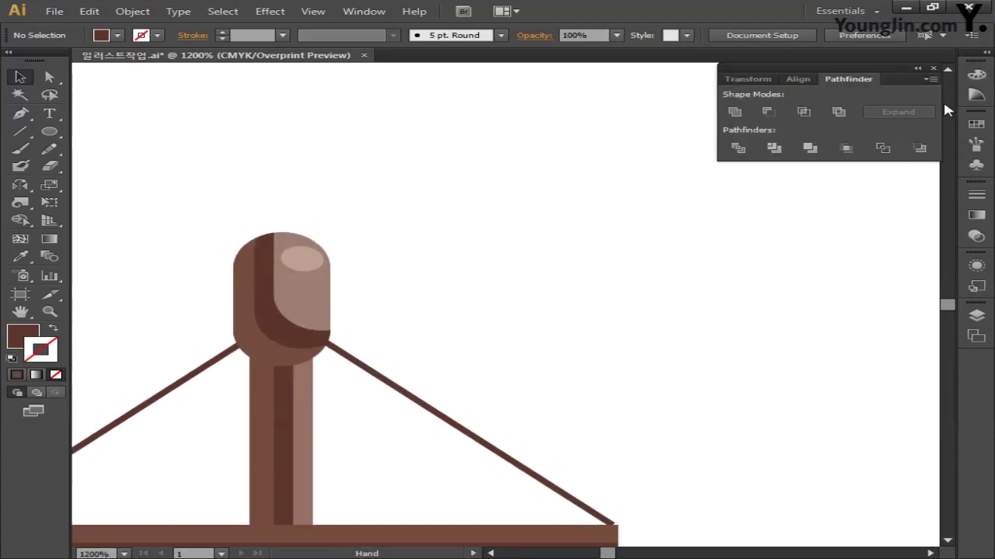
{"action": "key", "text": "ctrl+minus"}
{"action": "left_click_drag", "start_coordinate": [670, 258], "coordinate": [623, 289]}
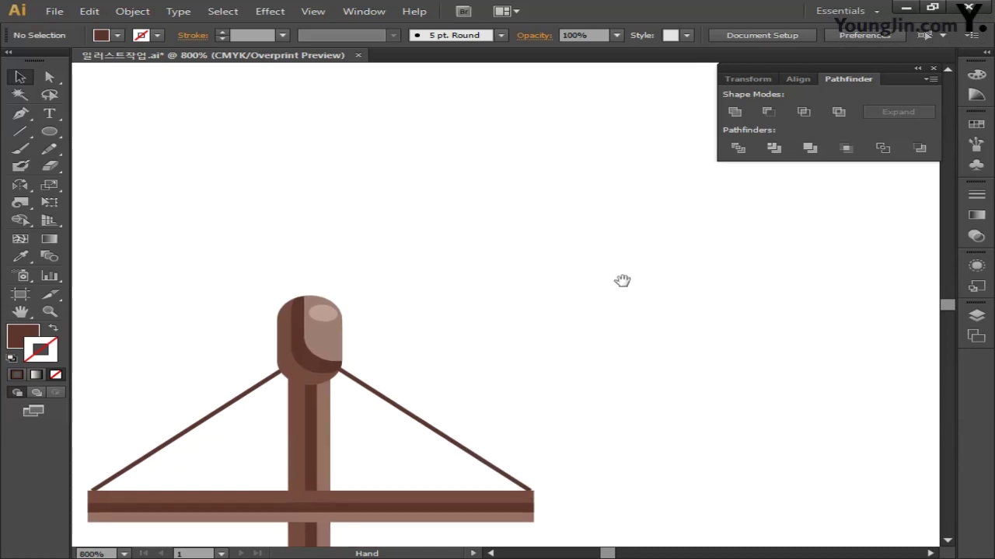
{"action": "left_click", "coordinate": [48, 131]}
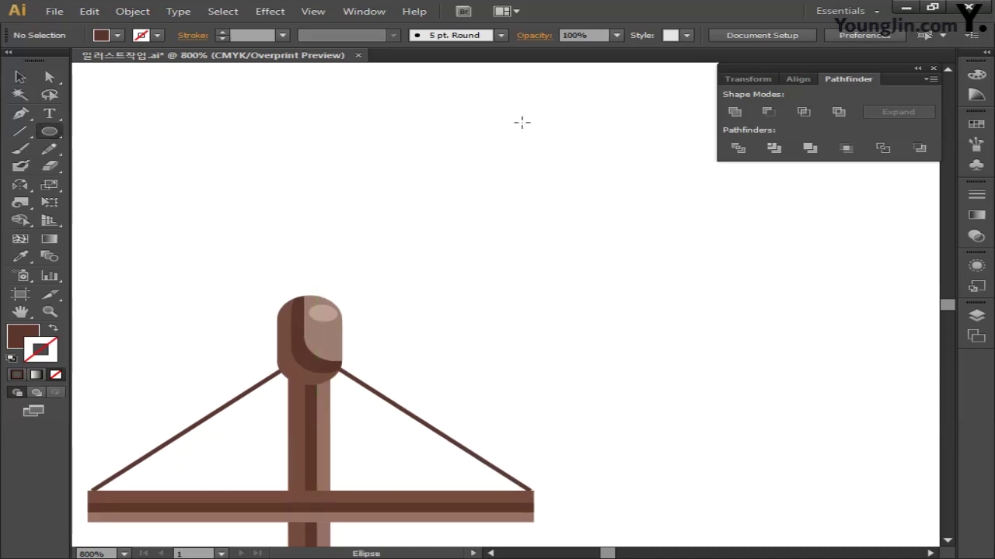
{"action": "left_click_drag", "start_coordinate": [522, 122], "coordinate": [552, 397]}
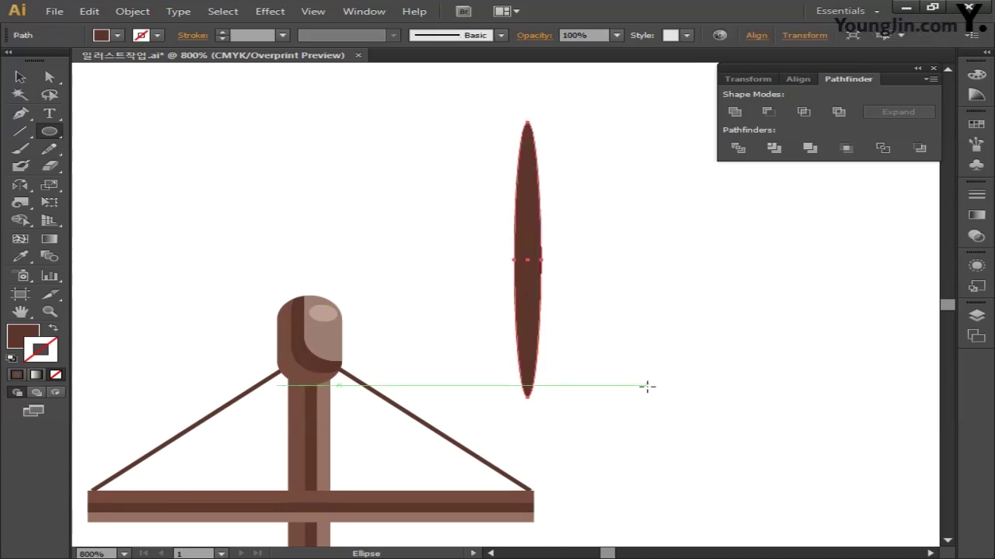
Draw a vertical line through the narrow ellipse's centre, extending past both tips, and split the ellipse along it with Pathfinder Divide
{"action": "left_click", "coordinate": [20, 131]}
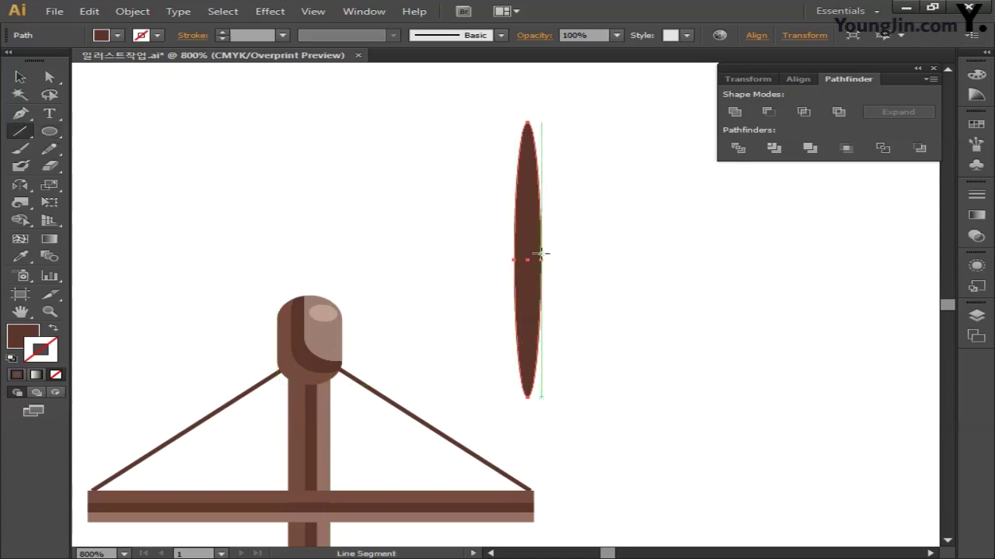
{"action": "left_click_drag", "start_coordinate": [530, 260], "coordinate": [532, 95]}
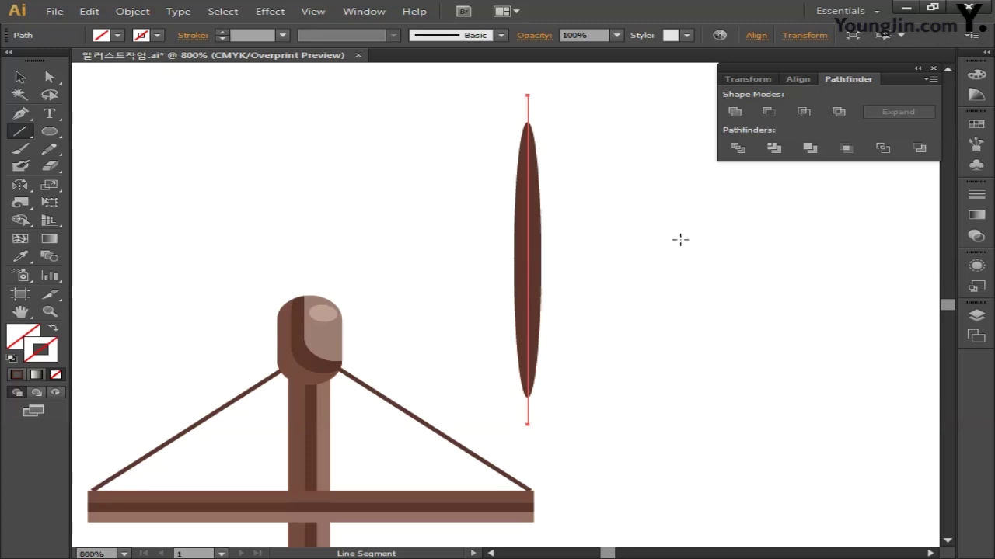
{"action": "left_click", "coordinate": [21, 76]}
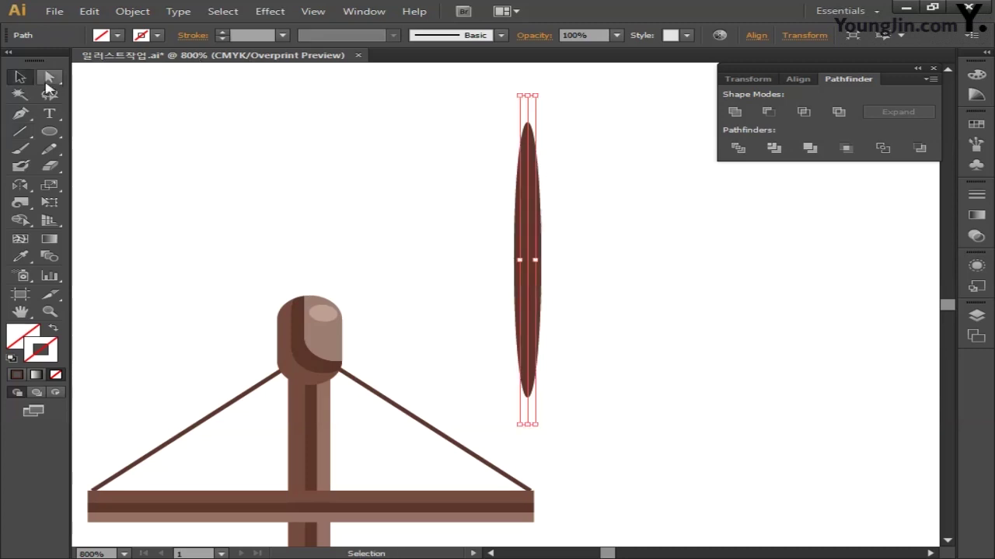
{"action": "left_click_drag", "start_coordinate": [464, 171], "coordinate": [619, 299]}
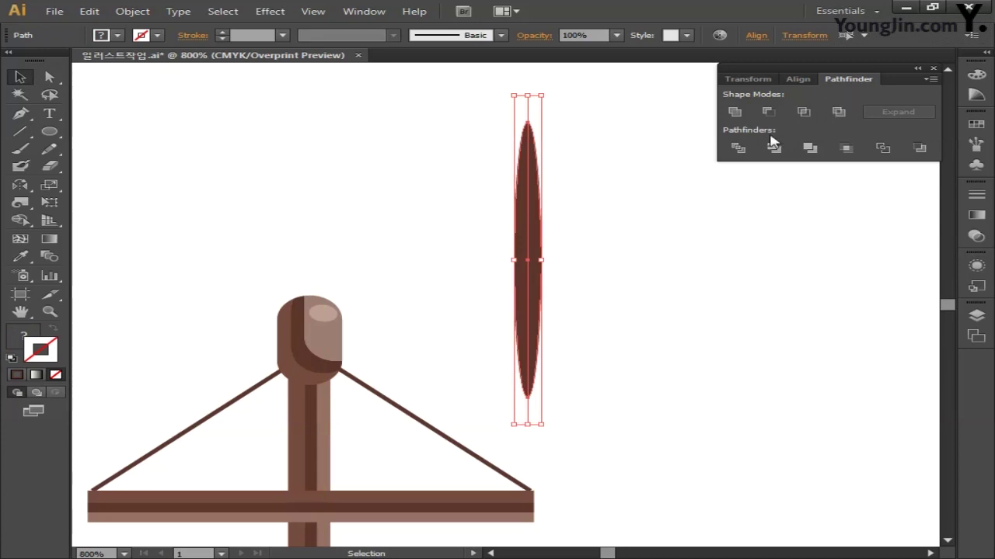
{"action": "left_click", "coordinate": [738, 148]}
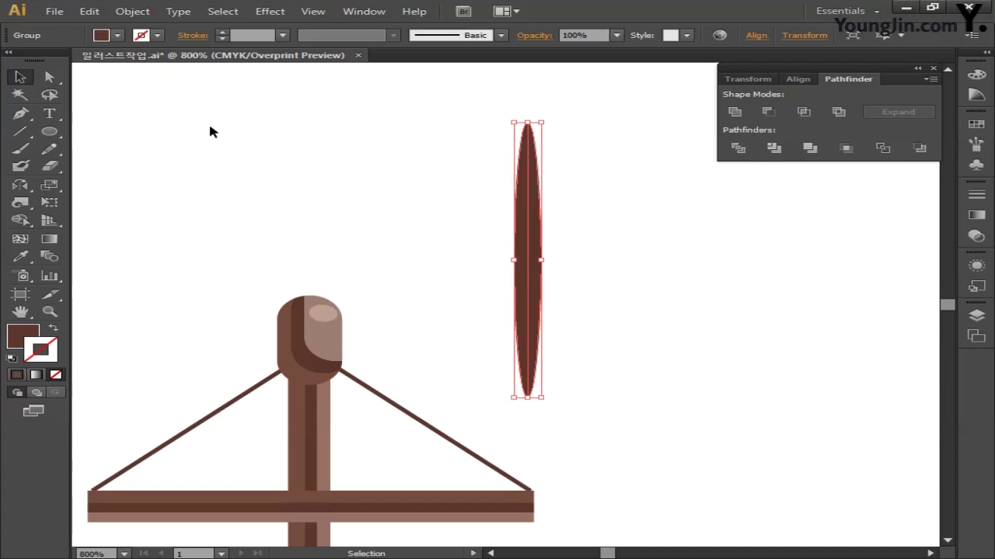
Fill the left half of the divided narrow ellipse with brown C 50, M 70, Y 70, K 30
{"action": "key", "text": "a"}
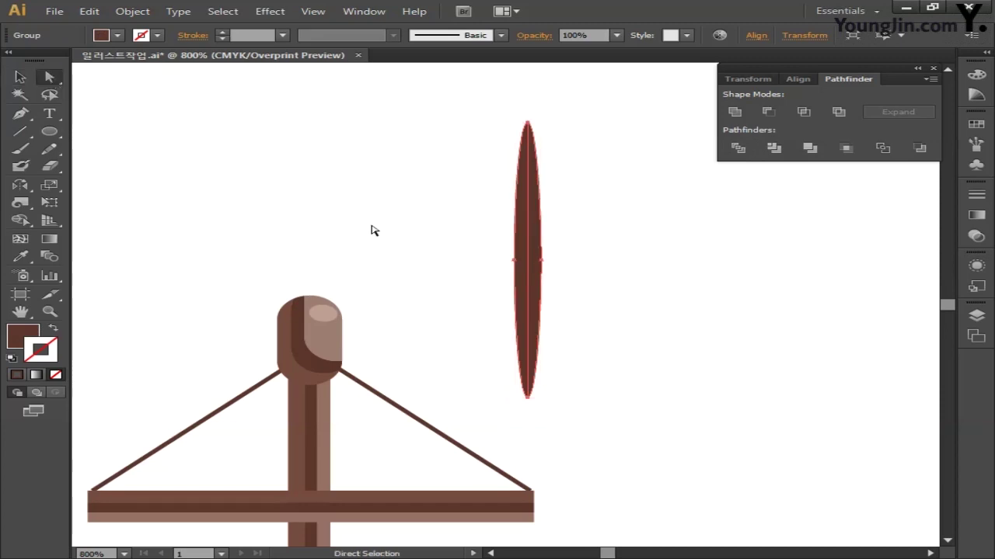
{"action": "left_click", "coordinate": [506, 237]}
{"action": "left_click_drag", "start_coordinate": [526, 236], "coordinate": [482, 272]}
{"action": "double_click", "coordinate": [27, 340]}
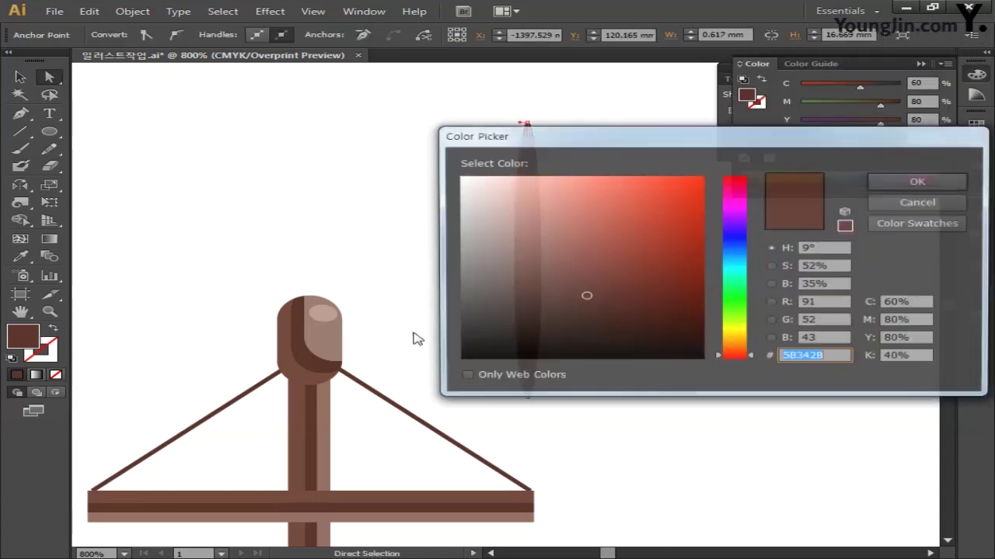
{"action": "left_click", "coordinate": [908, 302]}
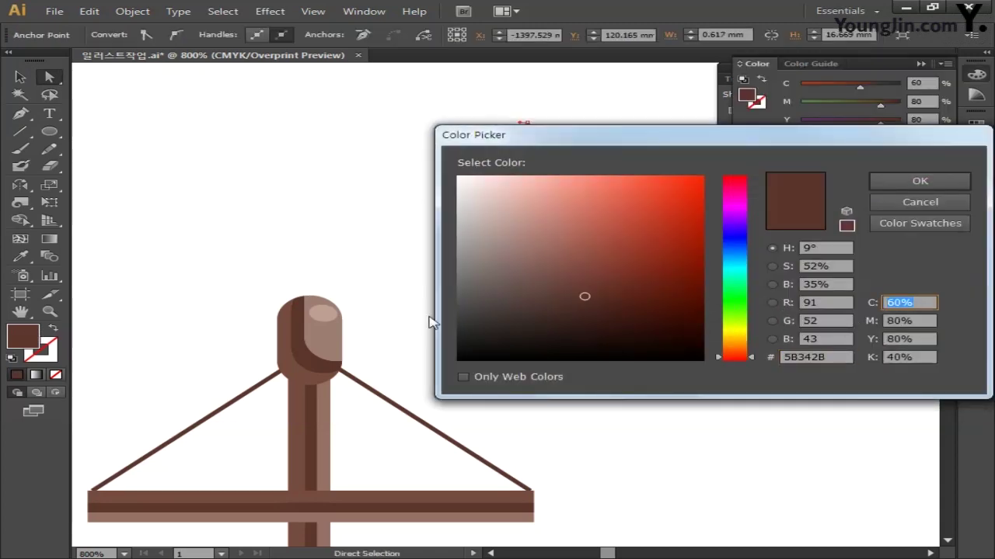
{"action": "type", "text": "50"}
{"action": "key", "text": "Tab"}
{"action": "type", "text": "70"}
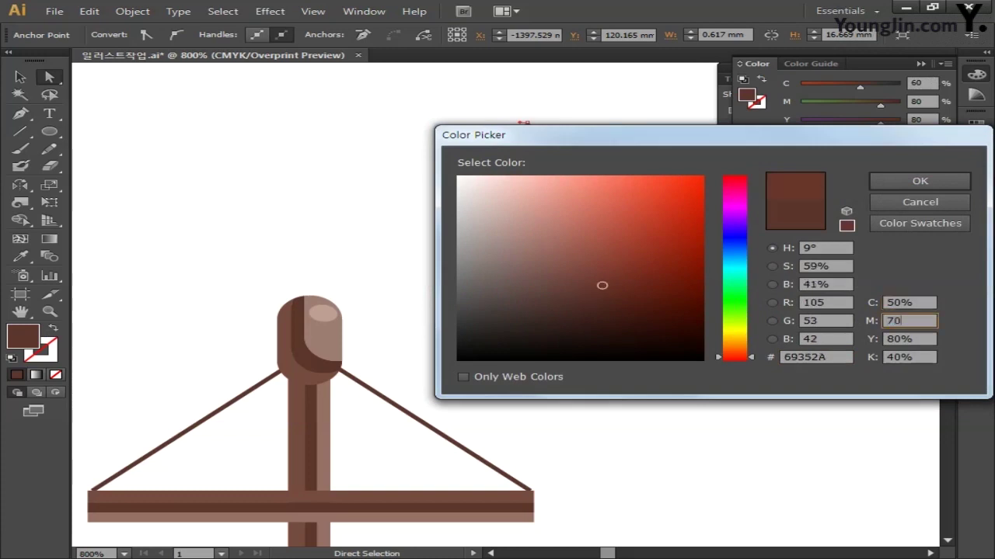
{"action": "key", "text": "Tab"}
{"action": "type", "text": "7"}
{"action": "key", "text": "Tab"}
{"action": "type", "text": "3"}
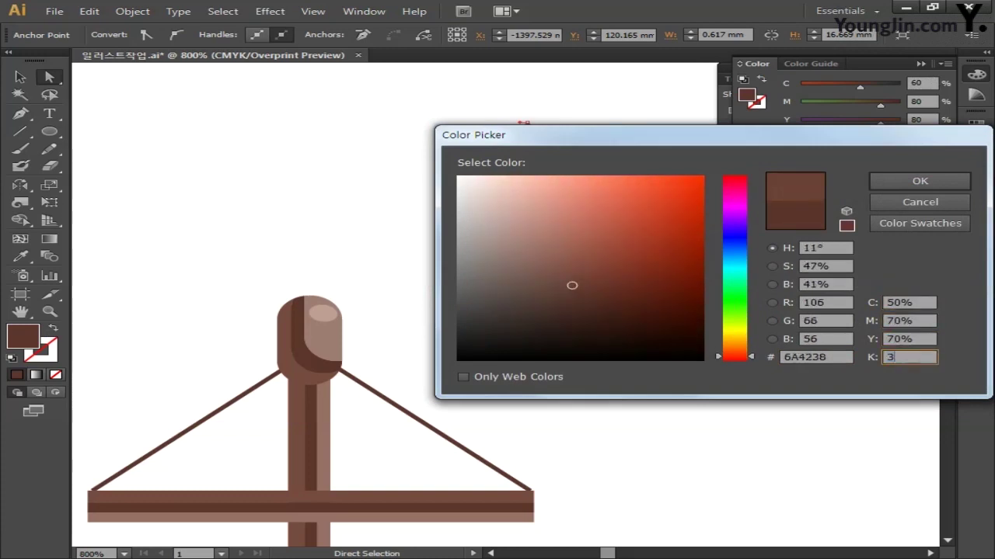
{"action": "type", "text": "0"}
{"action": "key", "text": "Return"}
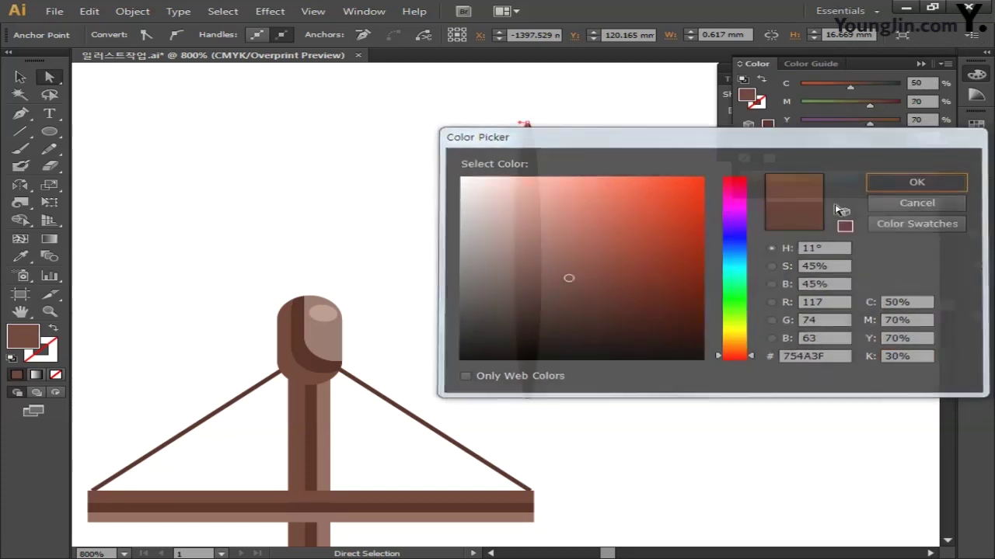
Fill the right half of the narrow ellipse with C 50, M 60, Y 70, K 20, then deselect it
{"action": "double_click", "coordinate": [31, 341]}
{"action": "left_click", "coordinate": [909, 303]}
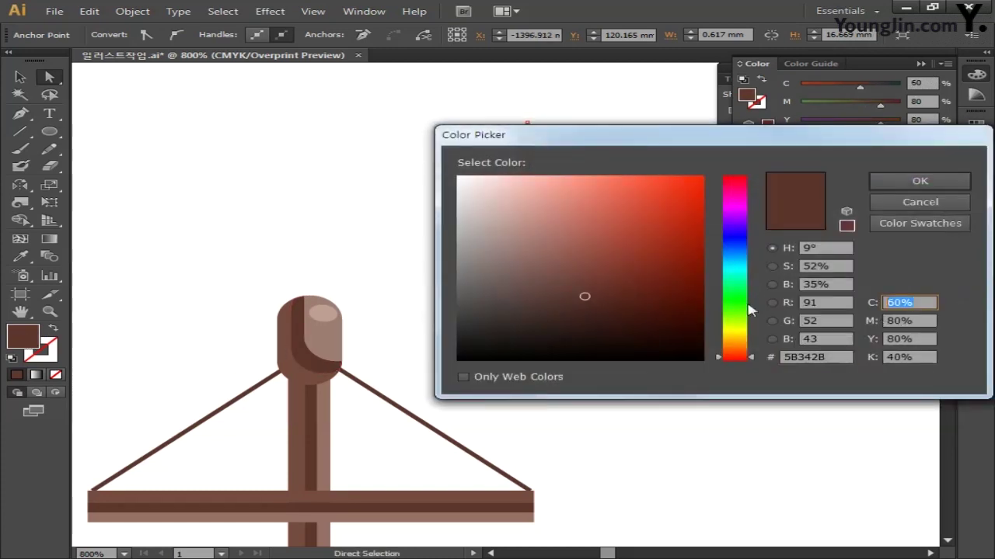
{"action": "type", "text": "50"}
{"action": "key", "text": "Tab"}
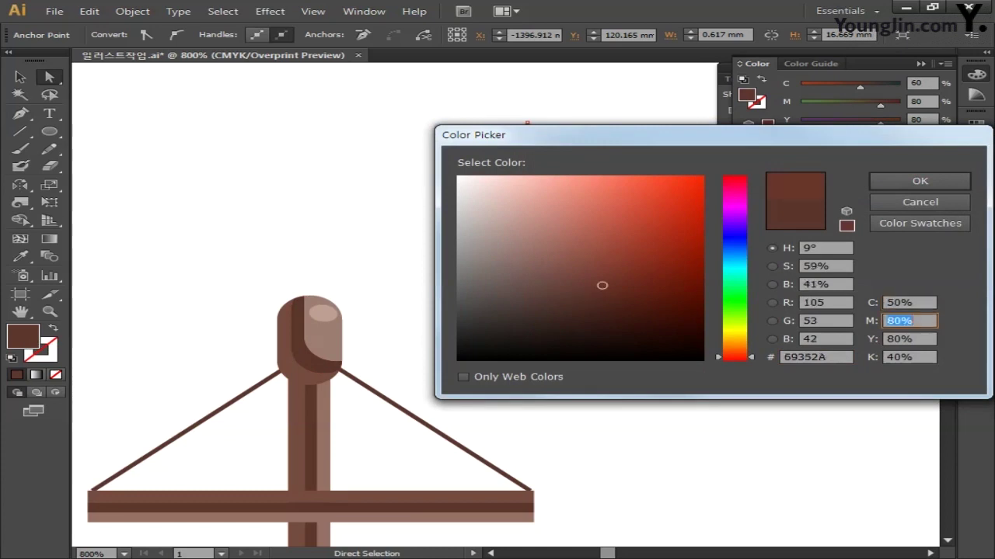
{"action": "type", "text": "60"}
{"action": "key", "text": "Tab"}
{"action": "type", "text": "70"}
{"action": "key", "text": "Tab"}
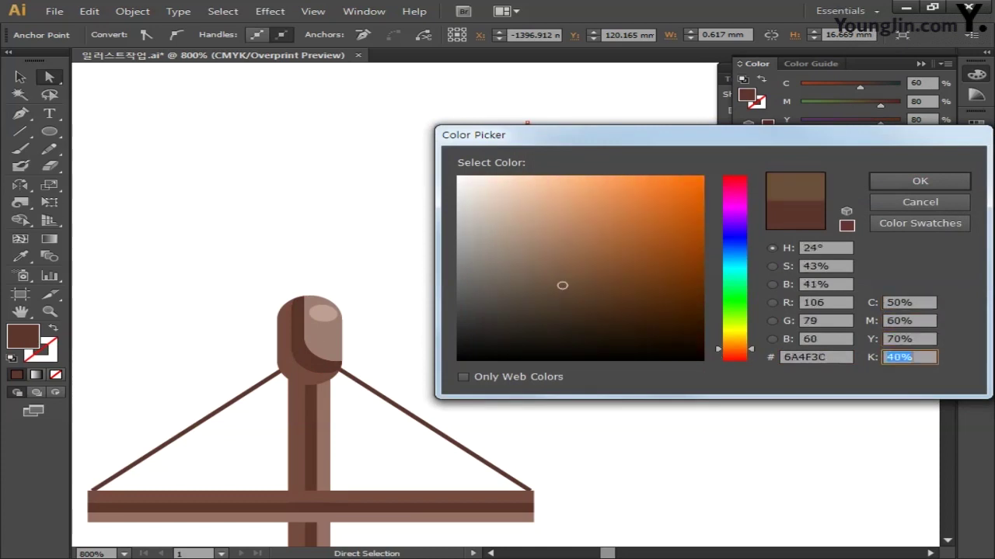
{"action": "type", "text": "20"}
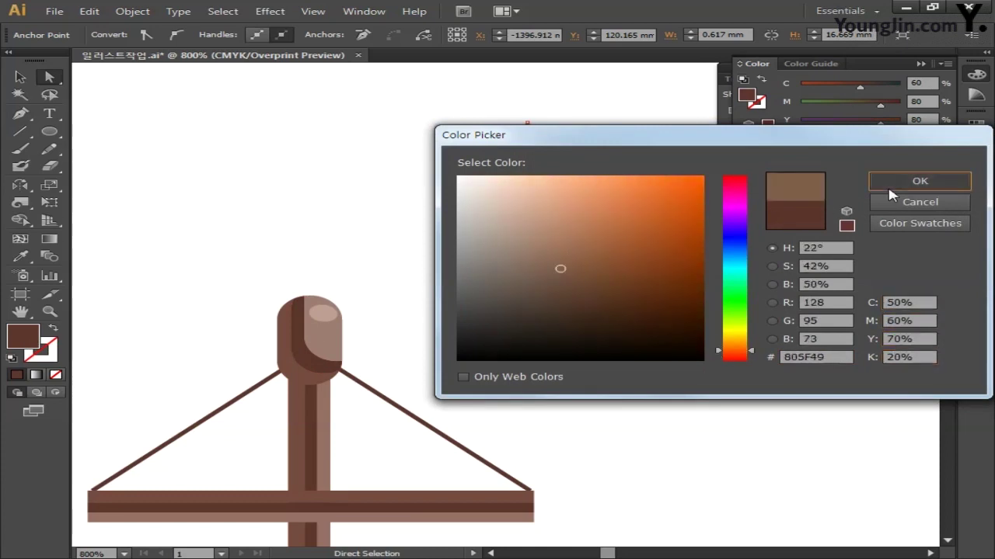
{"action": "left_click", "coordinate": [876, 185]}
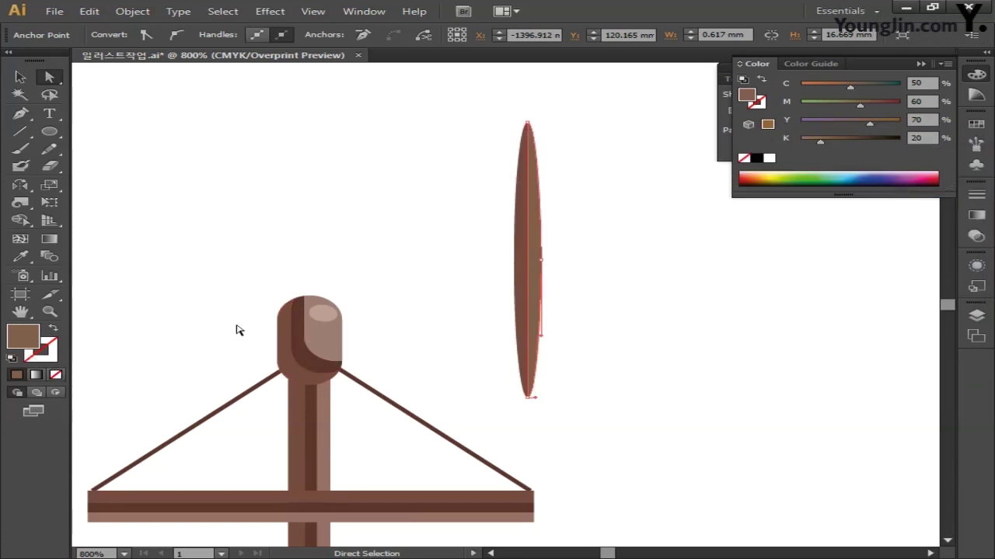
{"action": "left_click", "coordinate": [207, 182]}
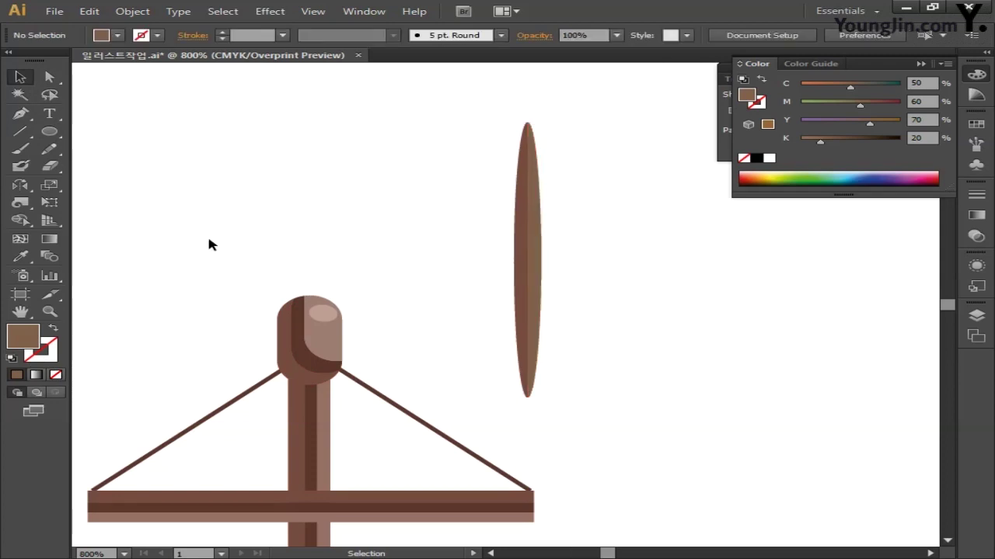
Make a copy of the whole two-tone ellipse rotated 8° about its bottom tip and nudge the copy slightly down
{"action": "left_click_drag", "start_coordinate": [472, 191], "coordinate": [611, 303]}
{"action": "left_click", "coordinate": [17, 188]}
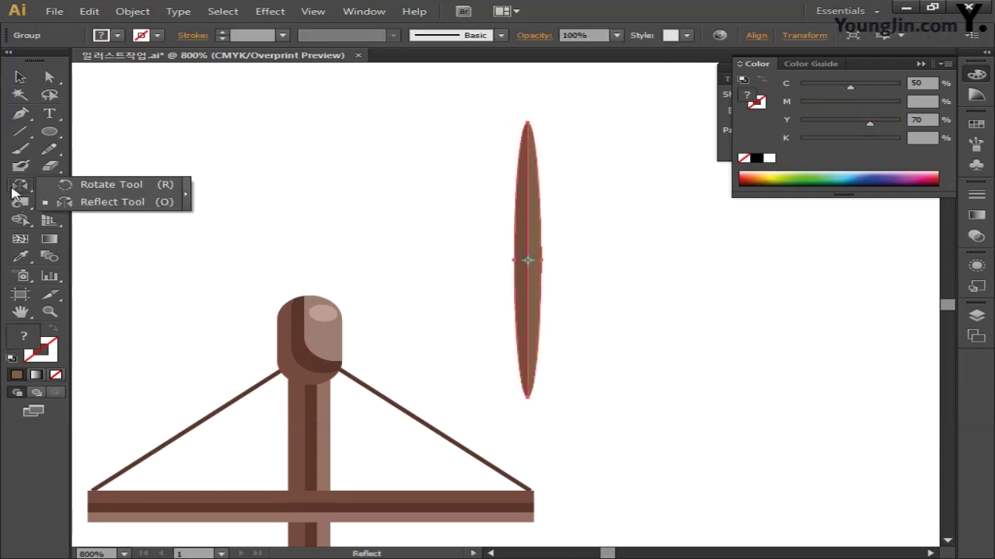
{"action": "left_click", "coordinate": [104, 186]}
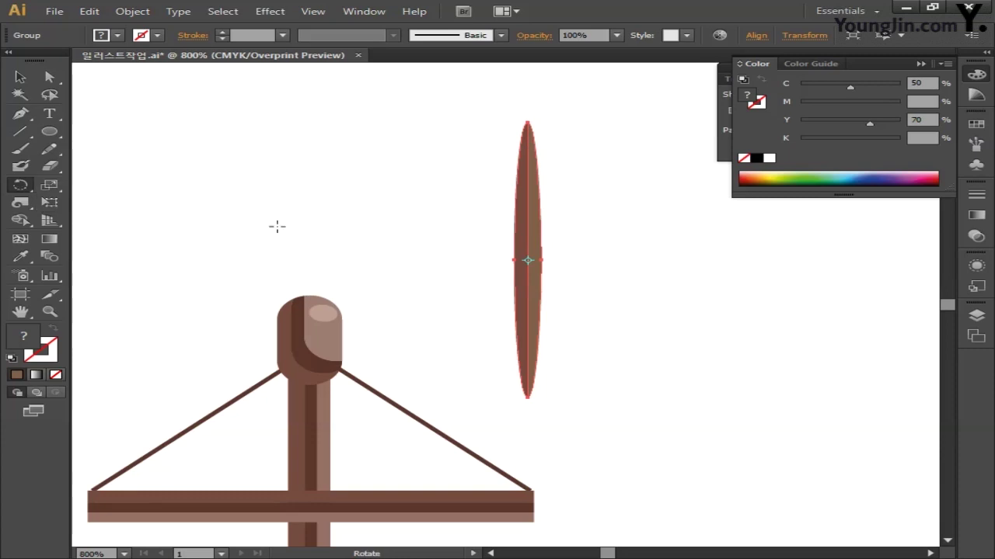
{"action": "left_click", "coordinate": [526, 396], "text": "alt"}
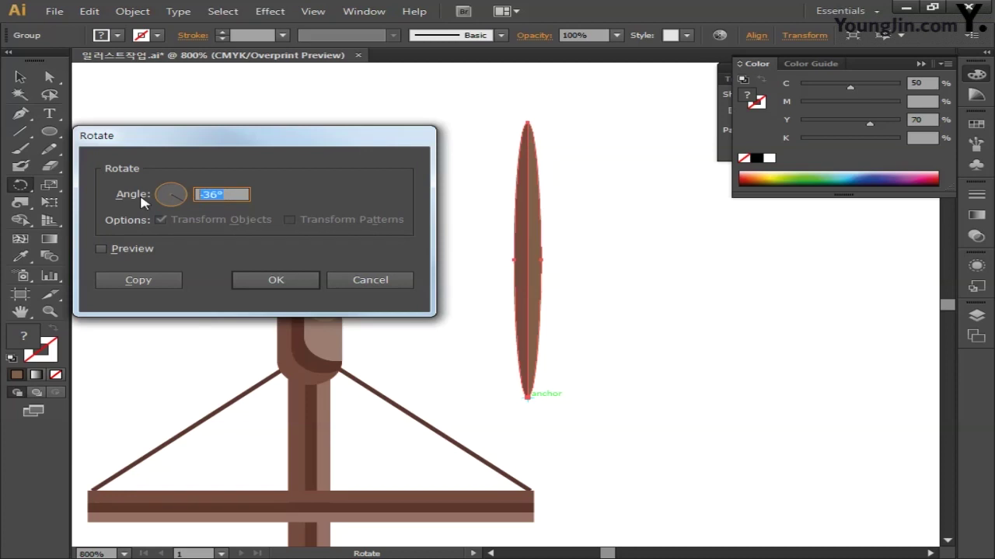
{"action": "type", "text": "8"}
{"action": "left_click", "coordinate": [147, 280]}
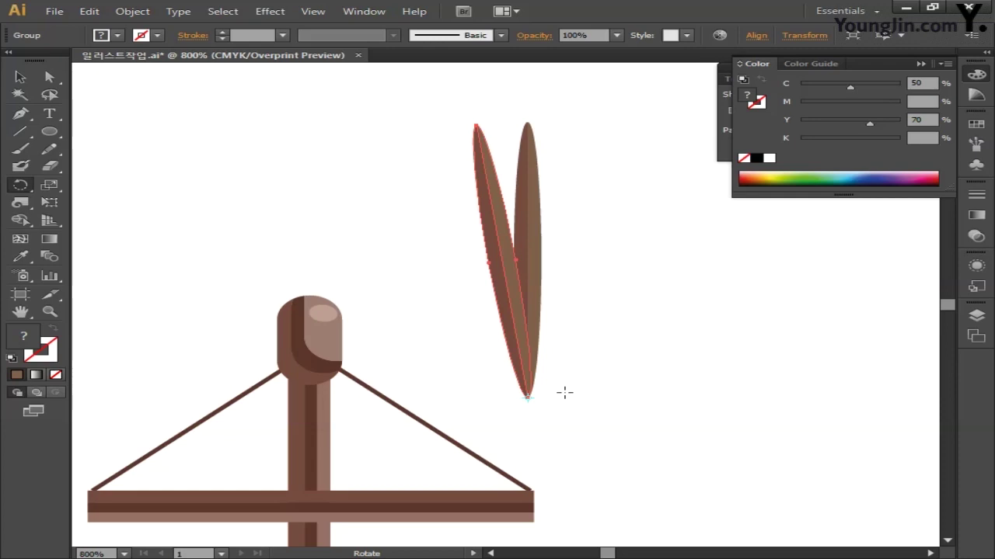
{"action": "key", "text": "Down"}
{"action": "key", "text": "Down"}
{"action": "key", "text": "Down"}
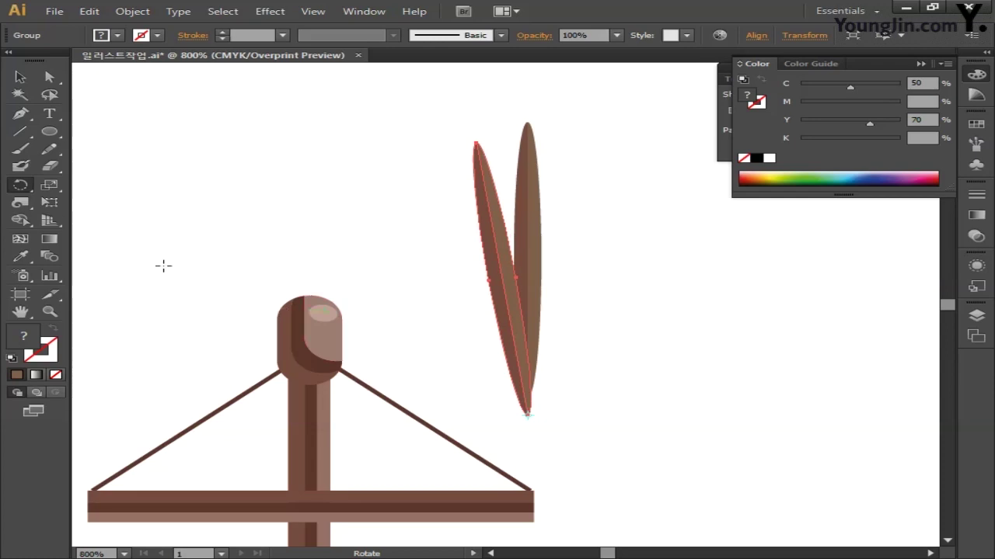
Make a copy of the tilted ellipse rotated a further 8° and shift it down and left to fan outward with its base near the others
{"action": "double_click", "coordinate": [20, 185]}
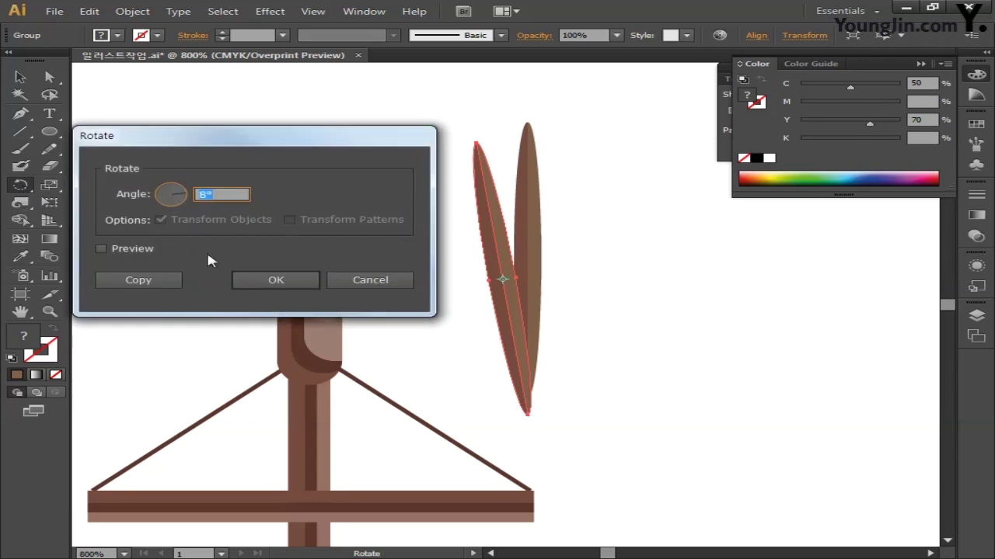
{"action": "type", "text": "8"}
{"action": "left_click", "coordinate": [132, 283]}
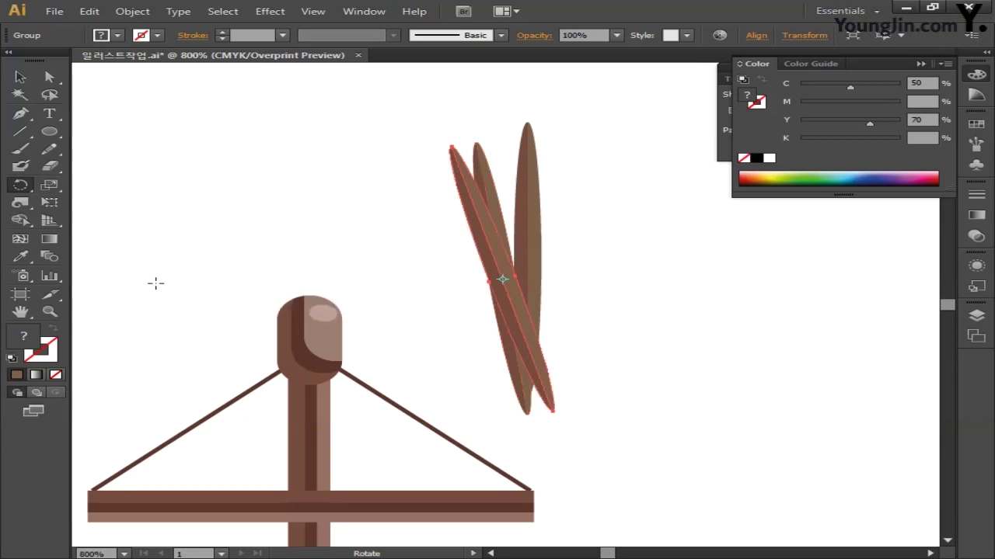
{"action": "key", "text": "v"}
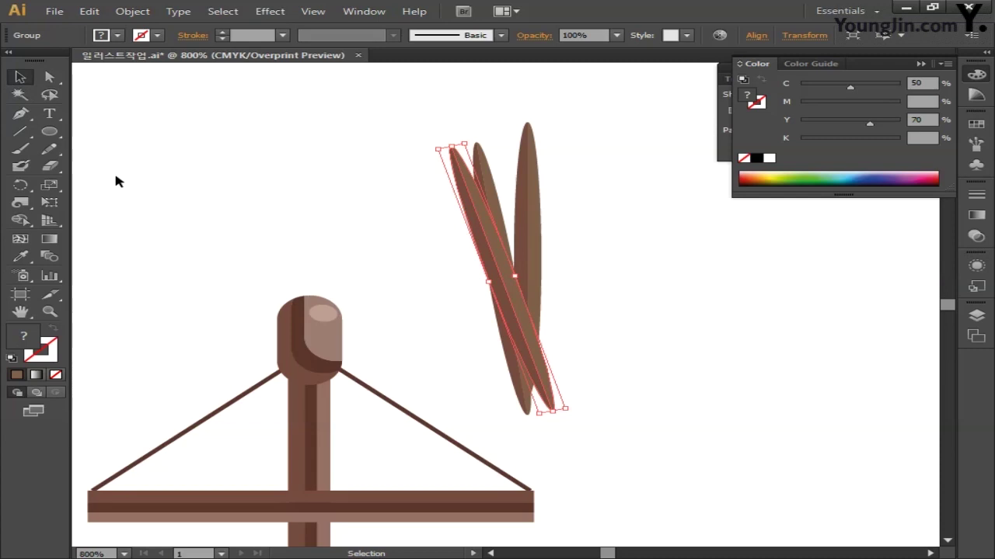
{"action": "key", "text": "Down"}
{"action": "key", "text": "Down"}
{"action": "key", "text": "Down"}
{"action": "key", "text": "Down"}
{"action": "key", "text": "Down"}
{"action": "key", "text": "Down"}
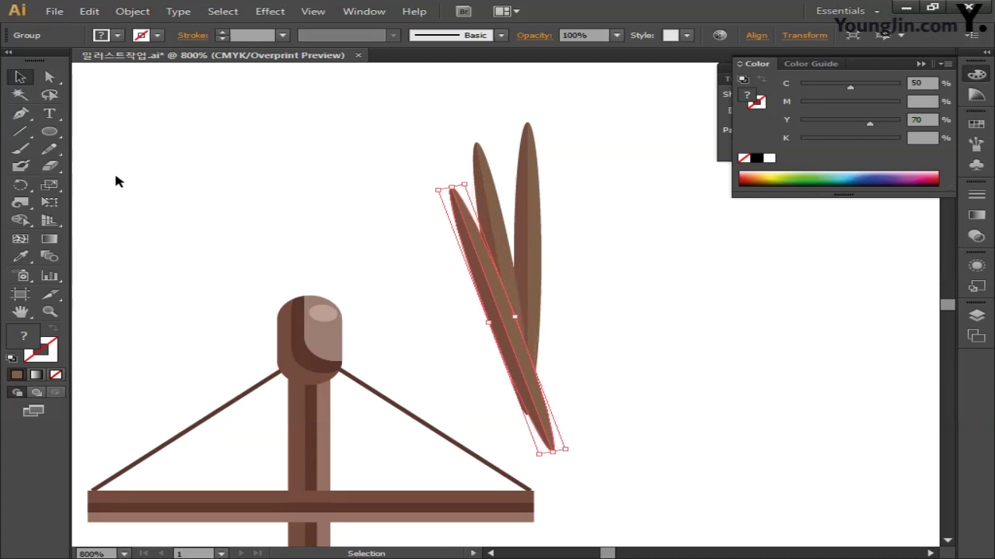
{"action": "key", "text": "Left"}
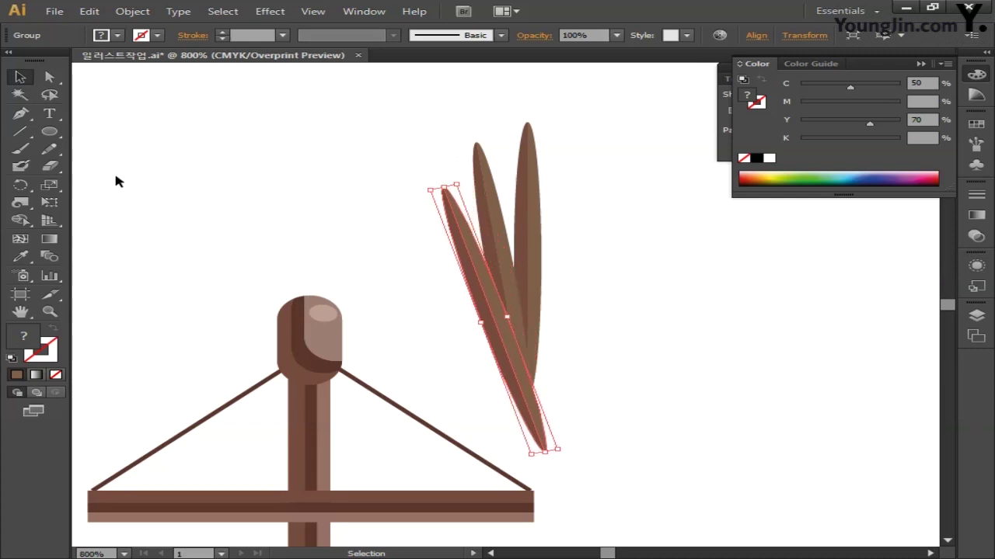
{"action": "key", "text": "Left"}
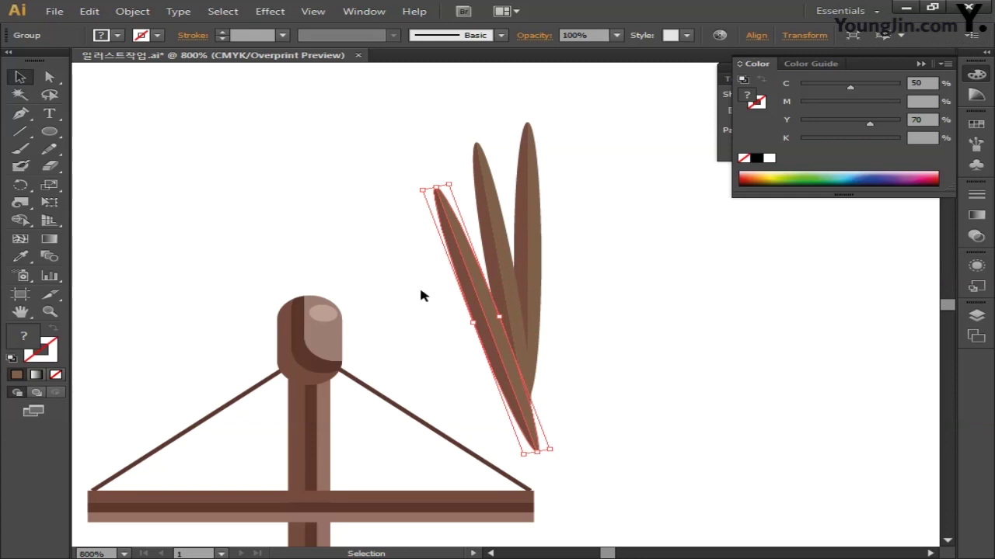
Send the outermost tilted ellipse to the back, behind the other two
{"action": "right_click", "coordinate": [470, 297]}
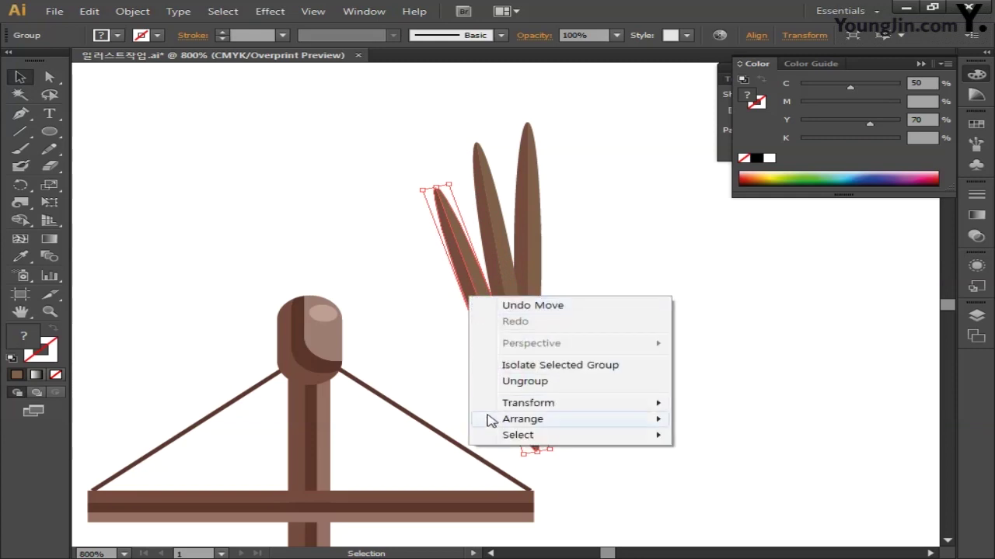
{"action": "mouse_move", "coordinate": [488, 420]}
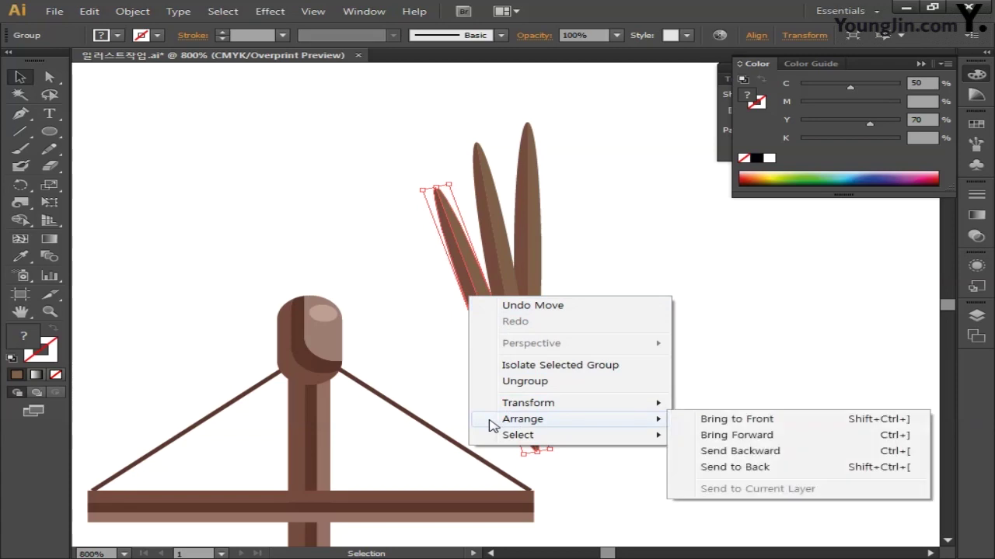
{"action": "left_click", "coordinate": [733, 467]}
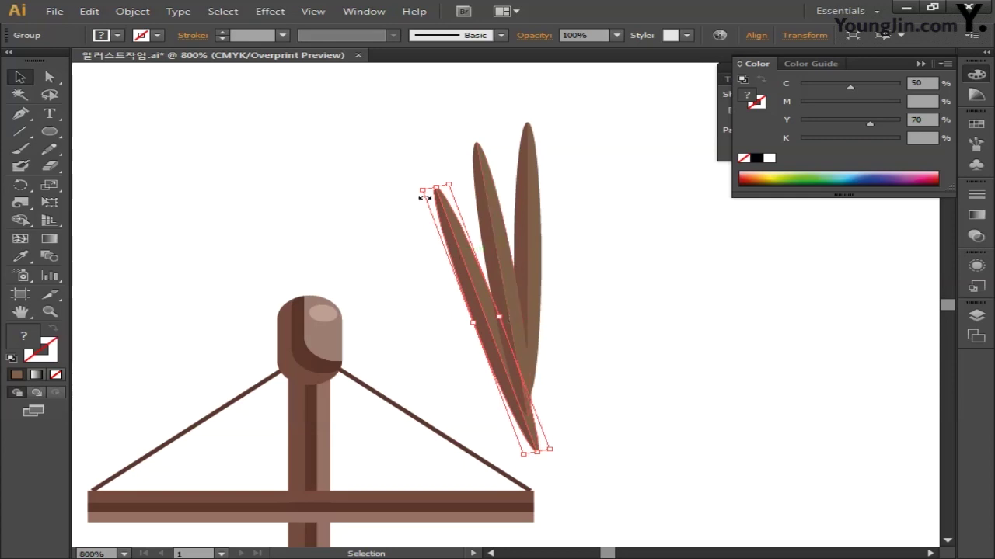
Make a copy of the two tilted ellipses reflected about the vertical axis and place it right of the upright one, with the bases overlapping
{"action": "left_click_drag", "start_coordinate": [392, 137], "coordinate": [489, 244]}
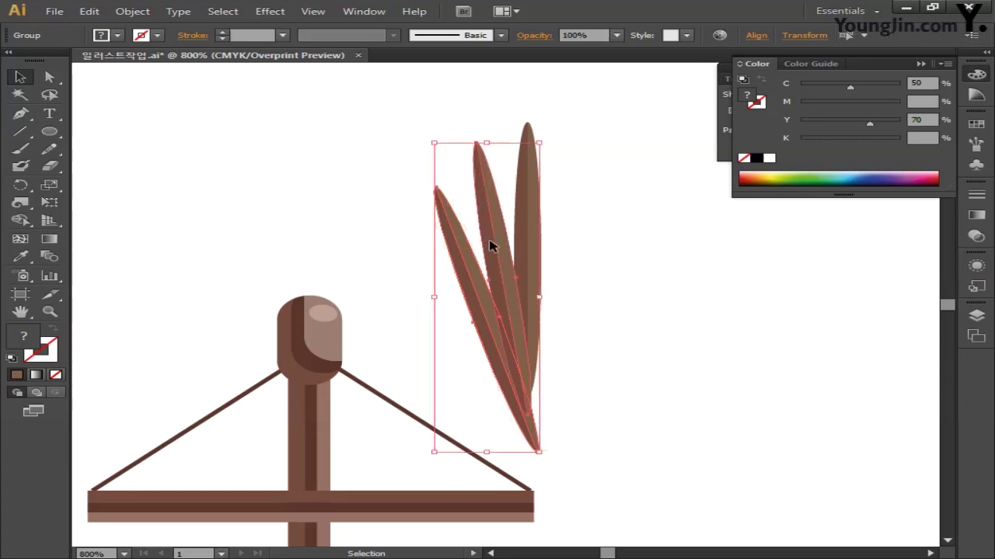
{"action": "left_click", "coordinate": [26, 188]}
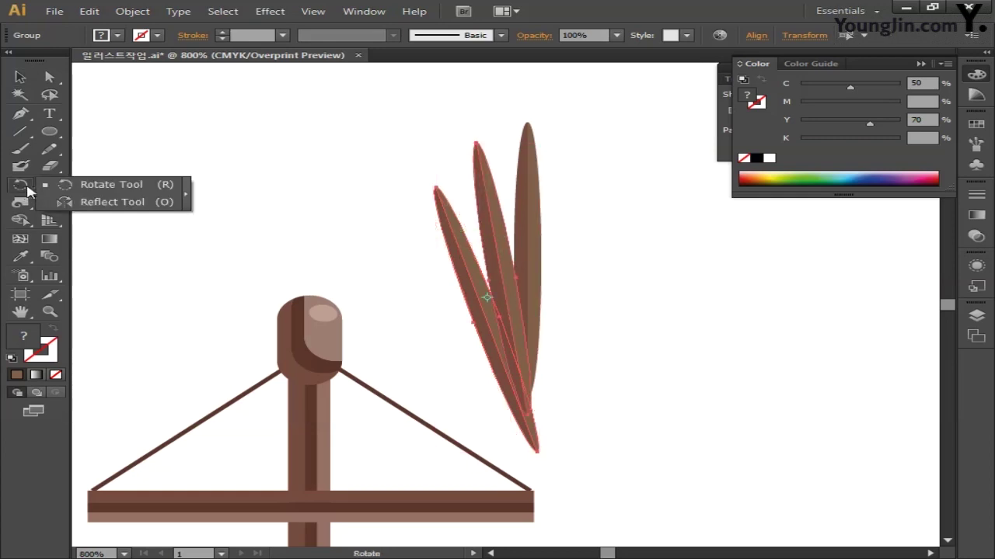
{"action": "left_click", "coordinate": [85, 203]}
{"action": "double_click", "coordinate": [18, 189]}
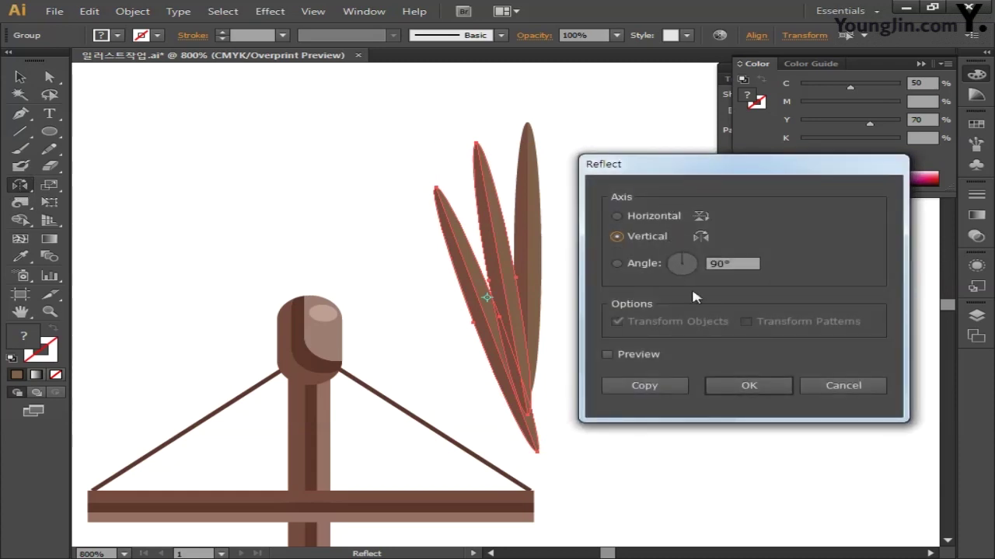
{"action": "left_click", "coordinate": [665, 386]}
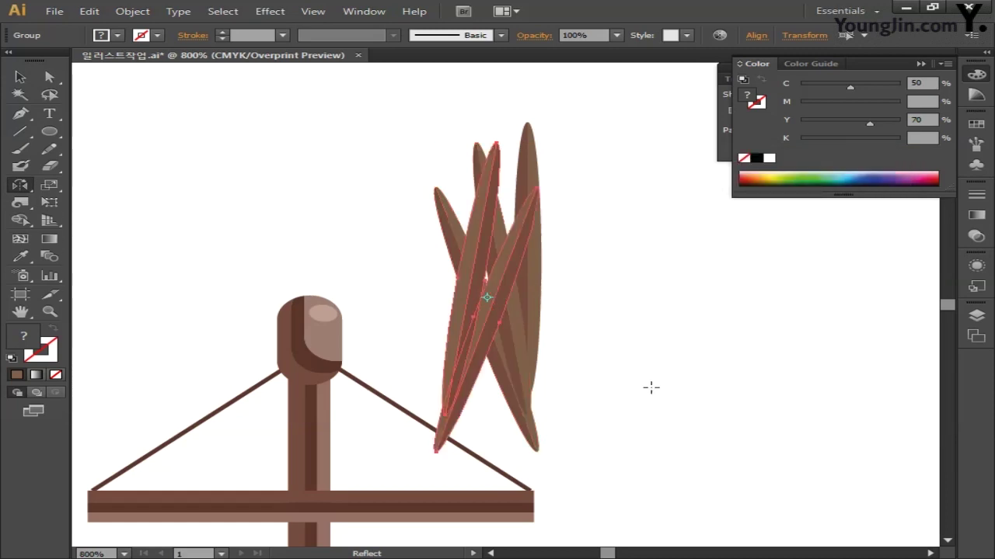
{"action": "left_click", "coordinate": [20, 77]}
{"action": "left_click_drag", "start_coordinate": [453, 341], "coordinate": [551, 344]}
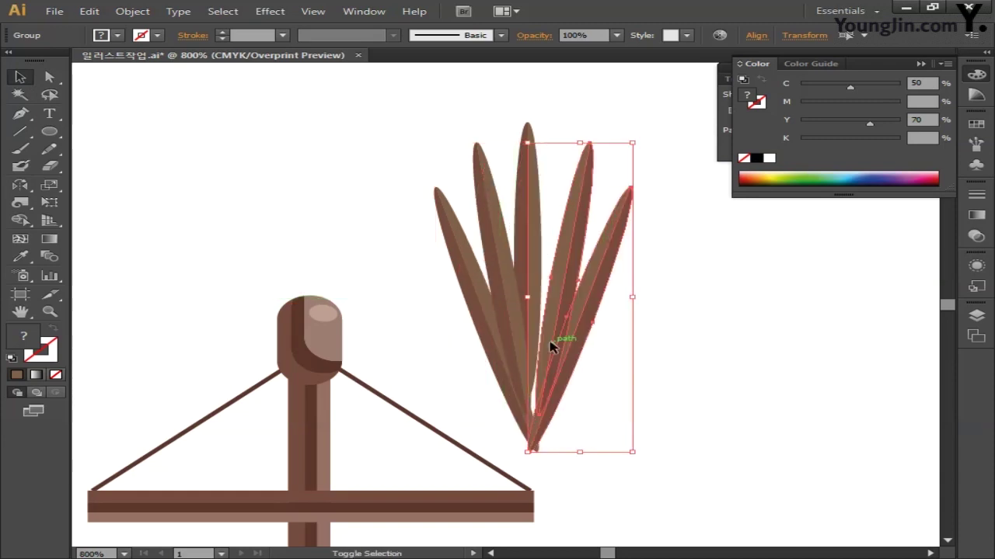
{"action": "key", "text": "Left"}
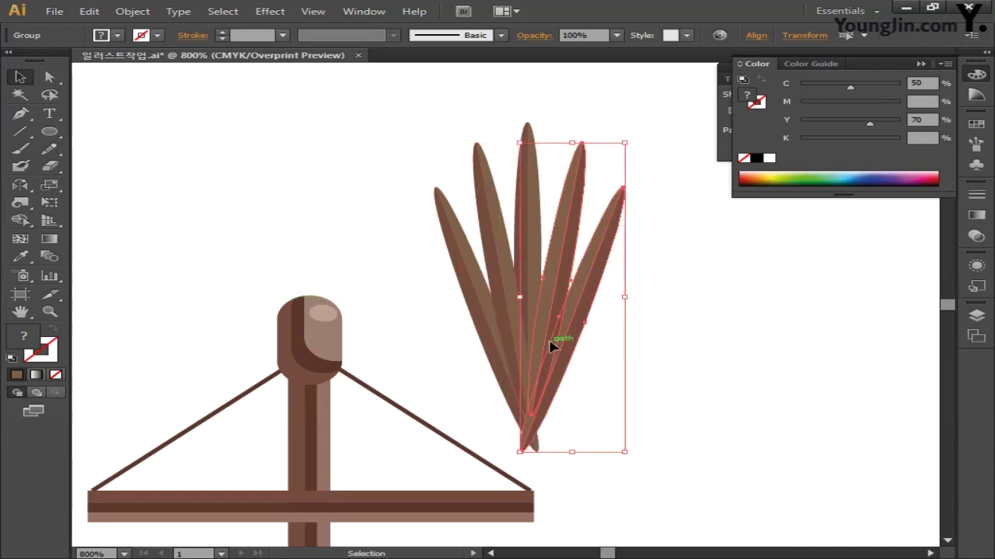
Select all five fanned ellipses and move them onto the pole, centring their base over the rounded top ornament
{"action": "left_click", "coordinate": [653, 329]}
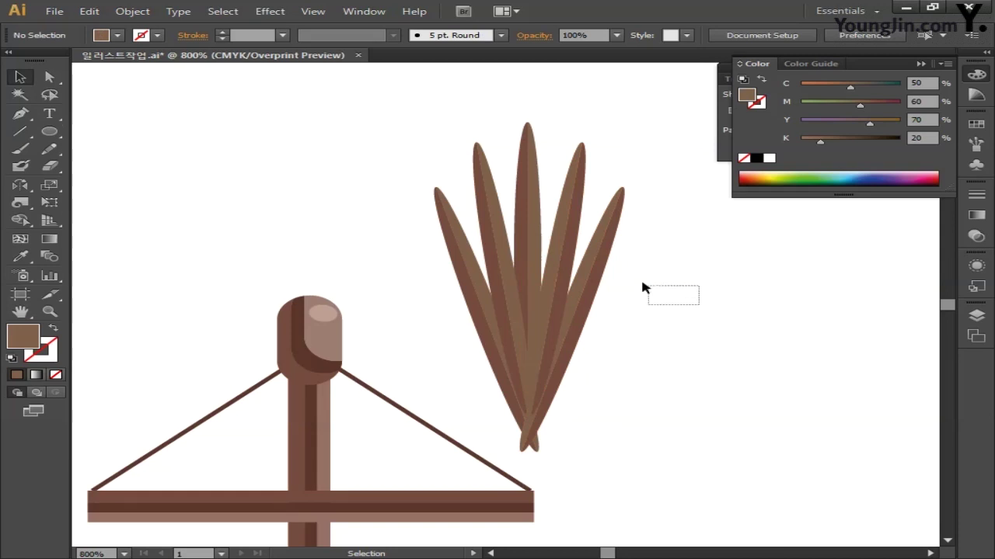
{"action": "left_click_drag", "start_coordinate": [641, 282], "coordinate": [386, 114]}
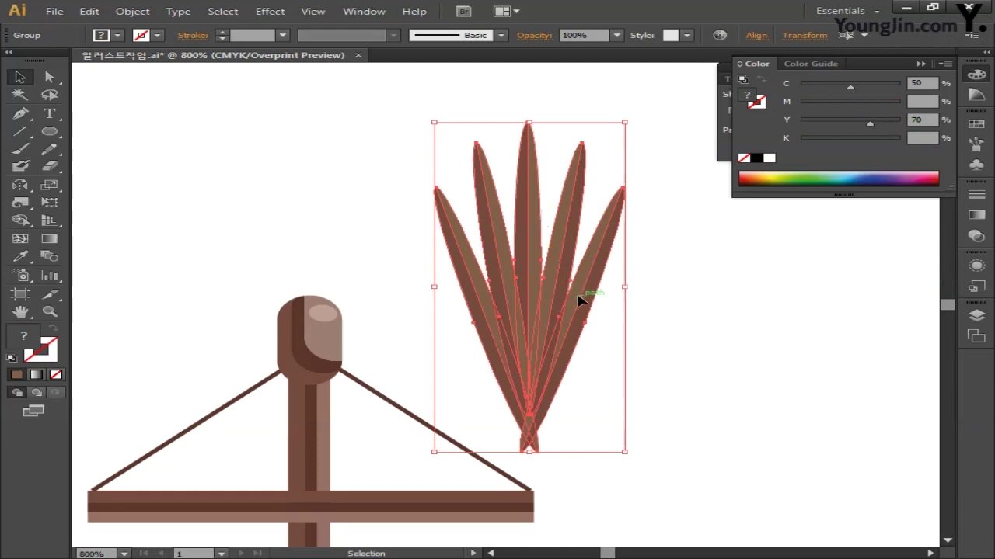
{"action": "left_click_drag", "start_coordinate": [582, 297], "coordinate": [361, 197]}
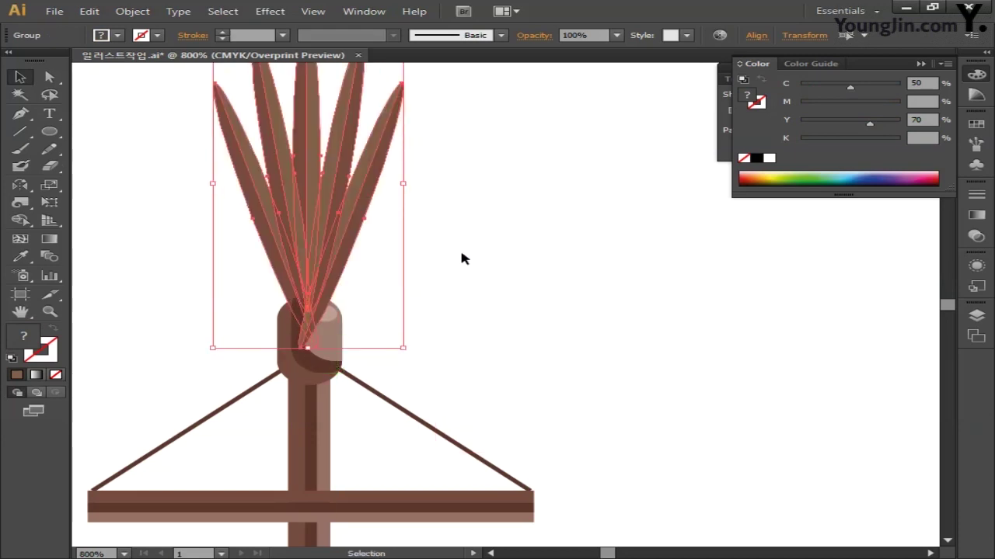
Send the five fanned ellipses to the back, behind the rounded top ornament, and deselect them
{"action": "right_click", "coordinate": [332, 234]}
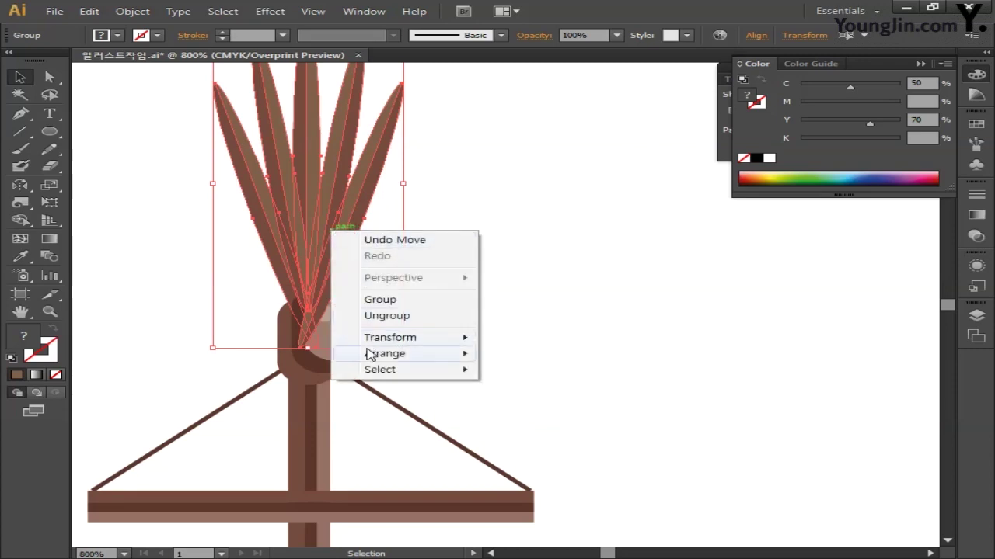
{"action": "mouse_move", "coordinate": [408, 358]}
{"action": "left_click", "coordinate": [559, 401]}
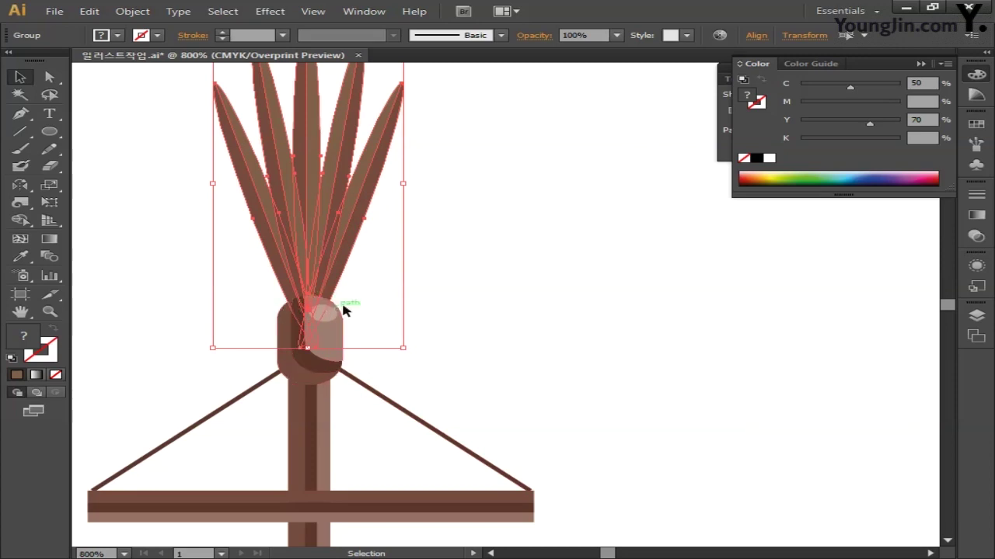
{"action": "left_click", "coordinate": [369, 333]}
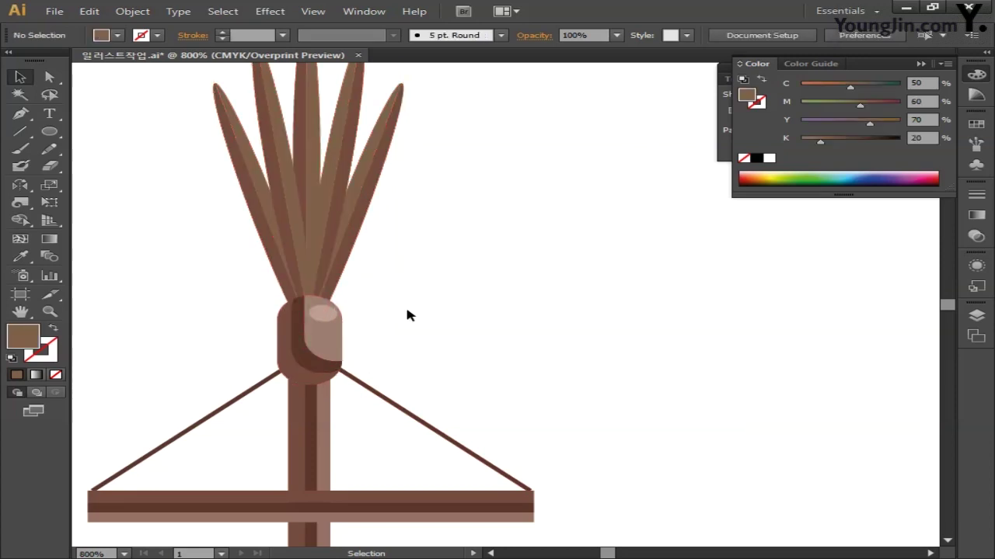
Draw a tall banner rectangle hanging from the crossbar's lower edge, slightly narrower than the crossbar and ending above the pole's foot
{"action": "left_click_drag", "start_coordinate": [433, 305], "coordinate": [548, 351]}
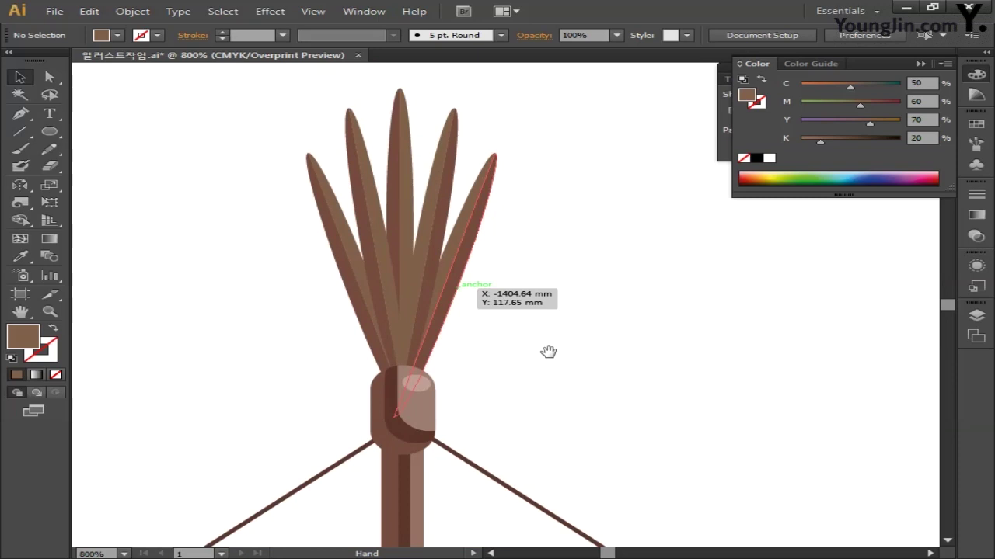
{"action": "left_click_drag", "start_coordinate": [583, 393], "coordinate": [588, 321]}
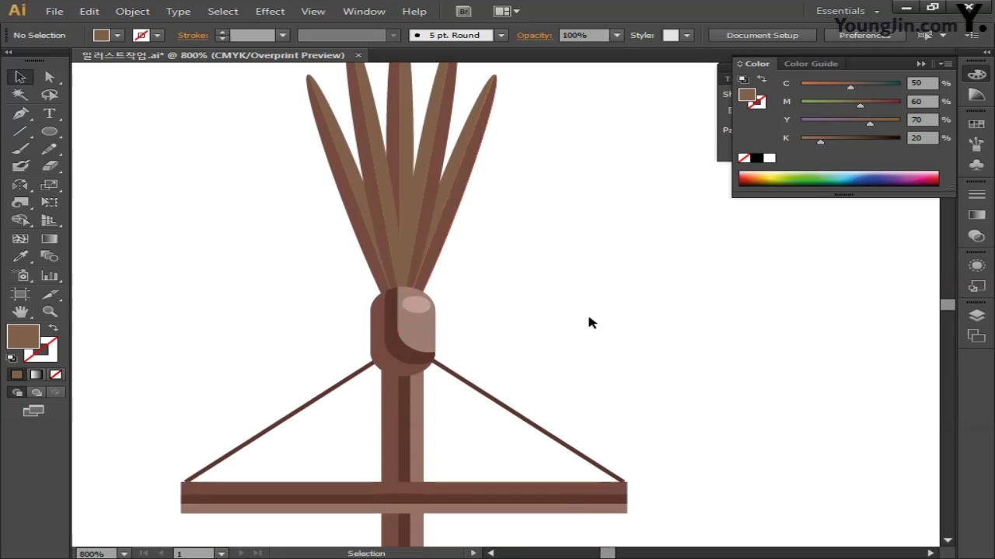
{"action": "key", "text": "a"}
{"action": "key", "text": "ctrl+minus"}
{"action": "key", "text": "ctrl+minus"}
{"action": "key", "text": "ctrl+minus"}
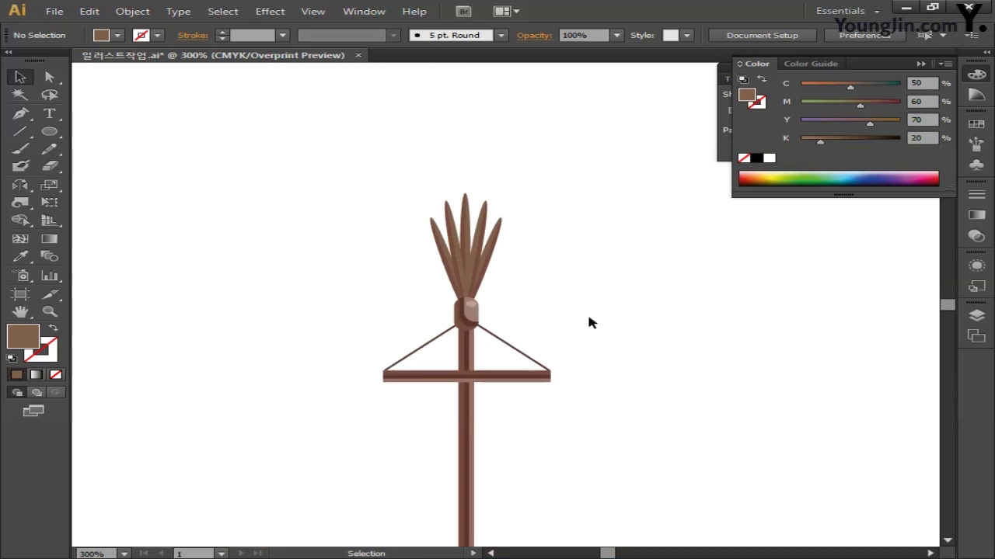
{"action": "left_click_drag", "start_coordinate": [593, 364], "coordinate": [526, 213]}
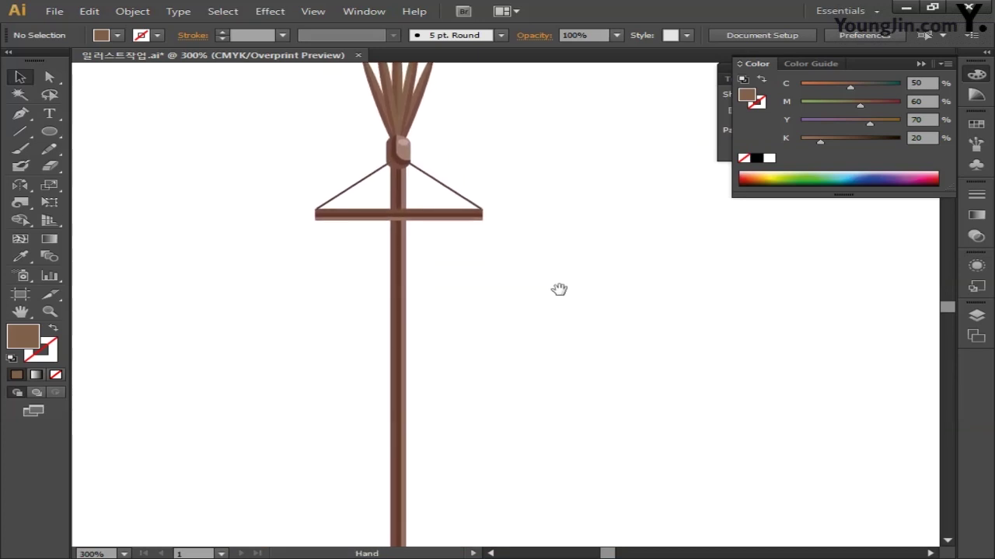
{"action": "left_click_drag", "start_coordinate": [559, 288], "coordinate": [552, 241]}
{"action": "mouse_move", "coordinate": [555, 277]}
{"action": "left_mouse_down"}
{"action": "mouse_move", "coordinate": [555, 262]}
{"action": "mouse_move", "coordinate": [556, 274]}
{"action": "left_mouse_up"}
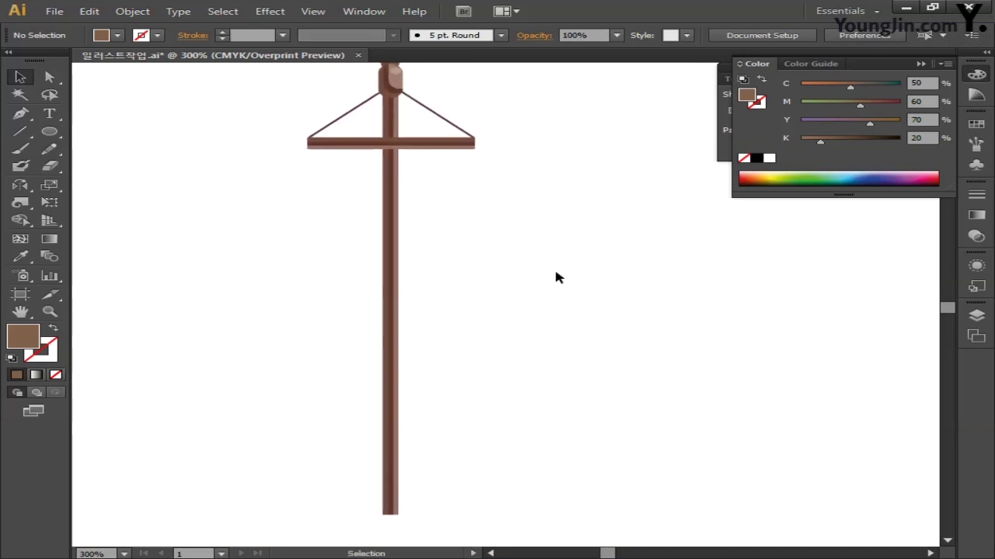
{"action": "left_click_drag", "start_coordinate": [49, 131], "coordinate": [128, 136]}
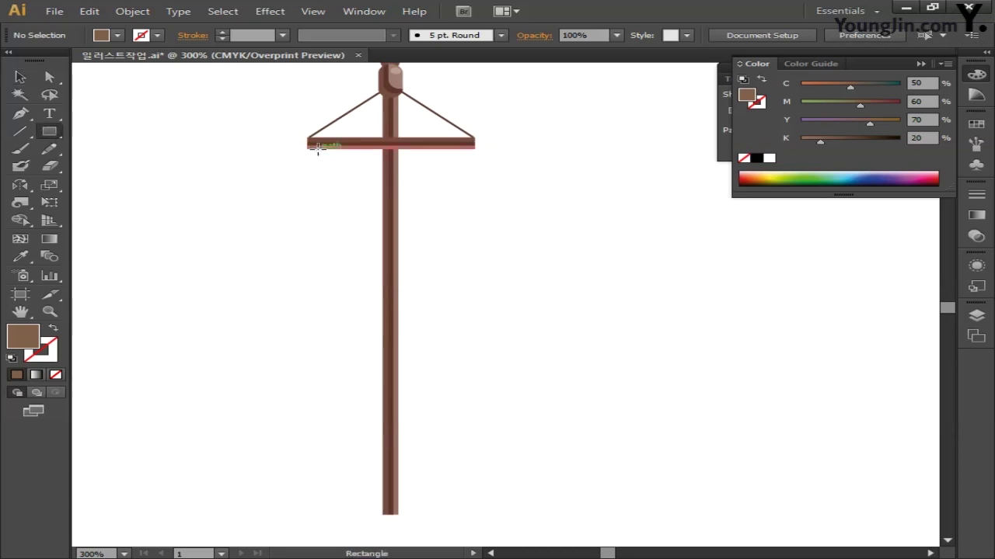
{"action": "left_click_drag", "start_coordinate": [318, 149], "coordinate": [464, 458]}
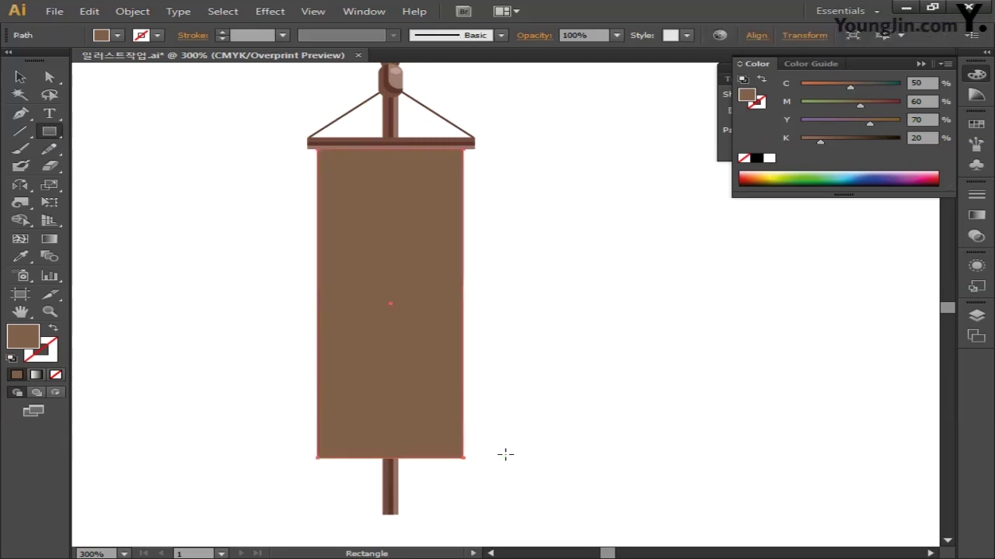
Fill the banner rectangle with a linear gradient at an angle of 0°
{"action": "left_click", "coordinate": [977, 74]}
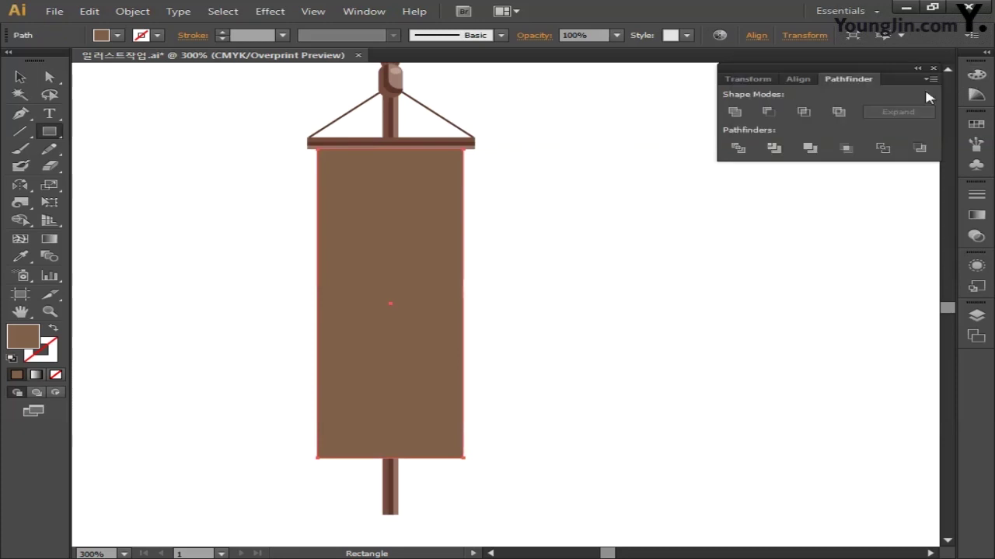
{"action": "left_click", "coordinate": [50, 241]}
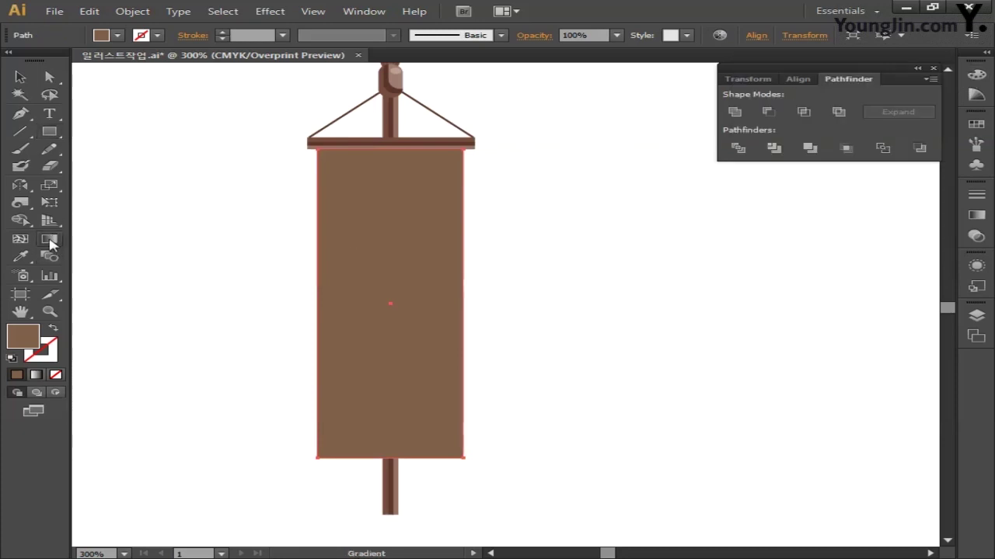
{"action": "double_click", "coordinate": [50, 242]}
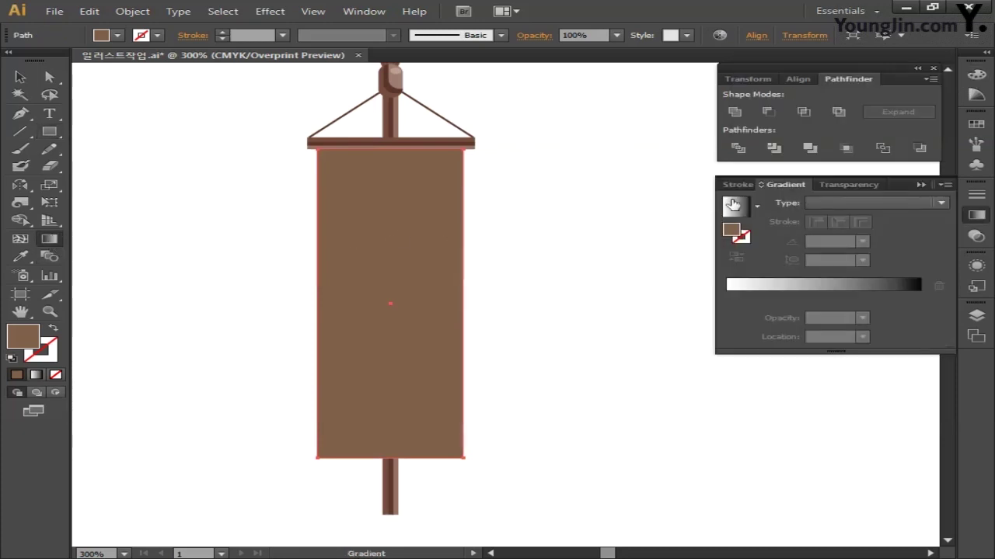
{"action": "left_click", "coordinate": [825, 205]}
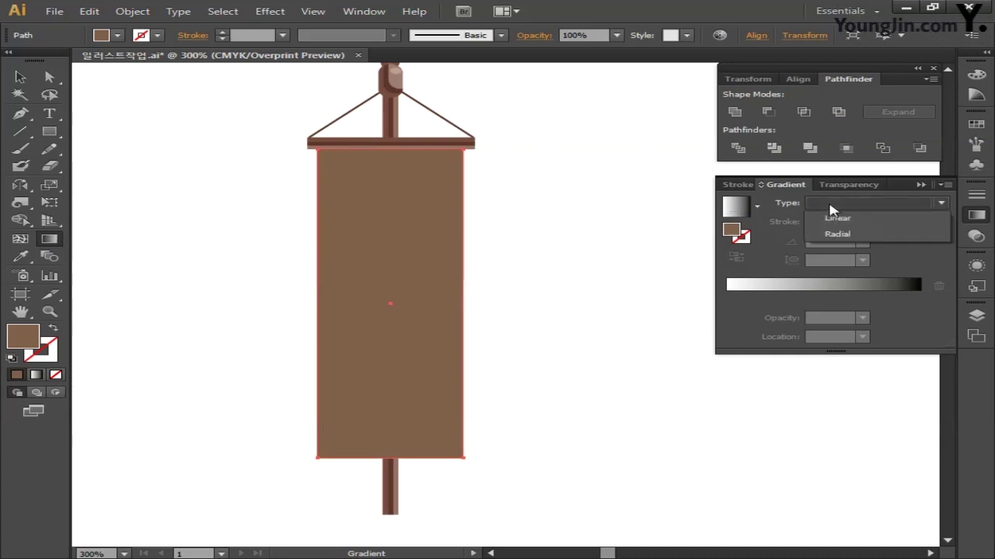
{"action": "left_click", "coordinate": [835, 219]}
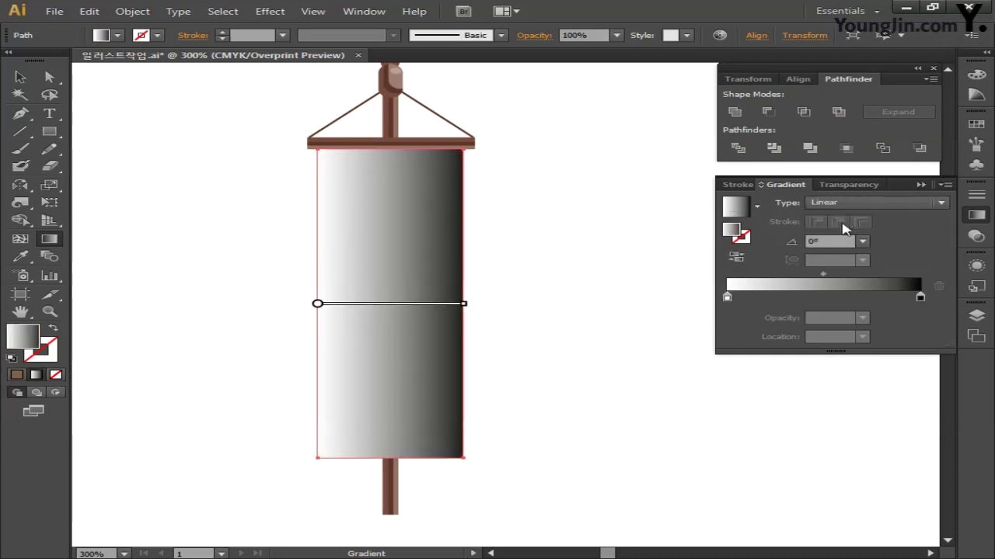
{"action": "left_click", "coordinate": [832, 241]}
{"action": "type", "text": "0"}
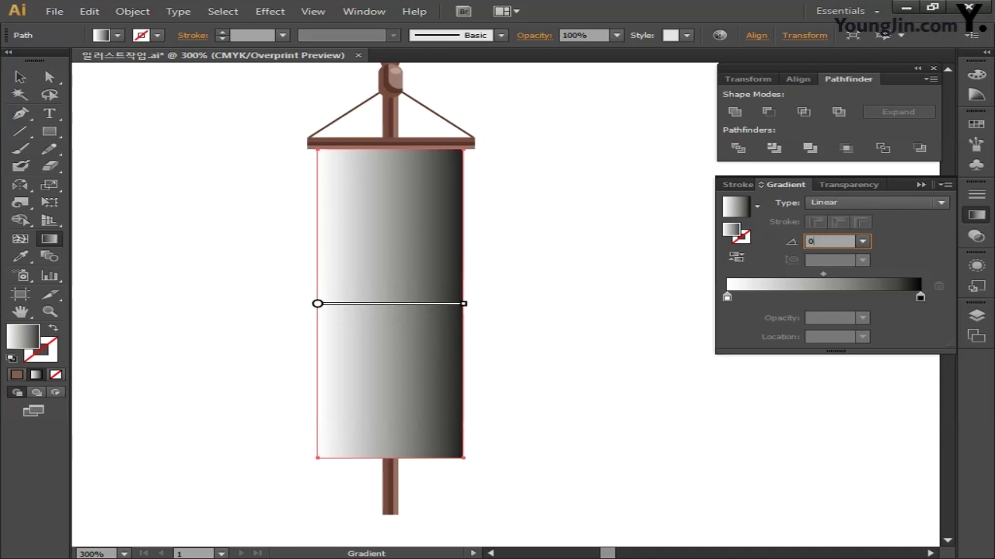
Set the banner gradient's starting colour stop to CMYK 0, 5, 15, 0
{"action": "double_click", "coordinate": [727, 298]}
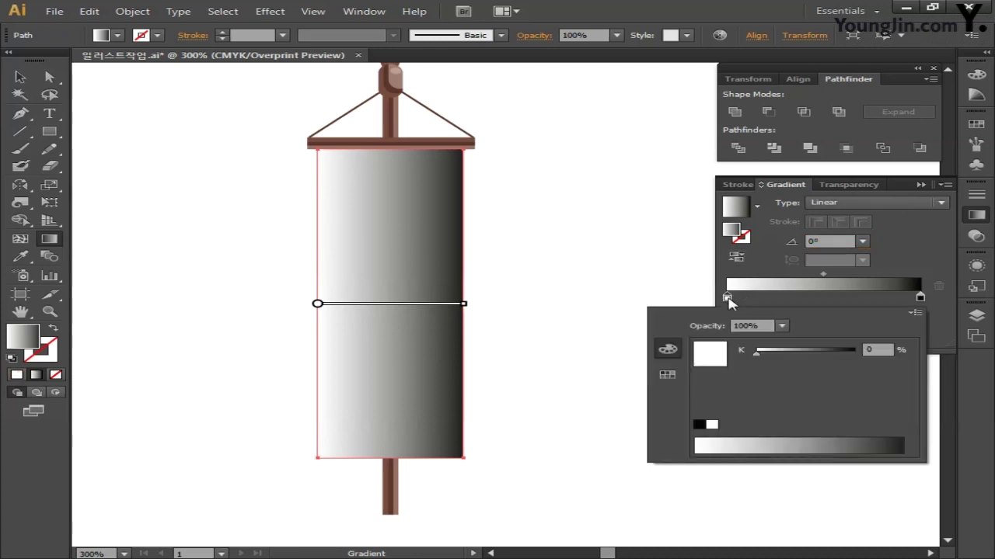
{"action": "left_click", "coordinate": [917, 313]}
{"action": "left_click", "coordinate": [799, 363]}
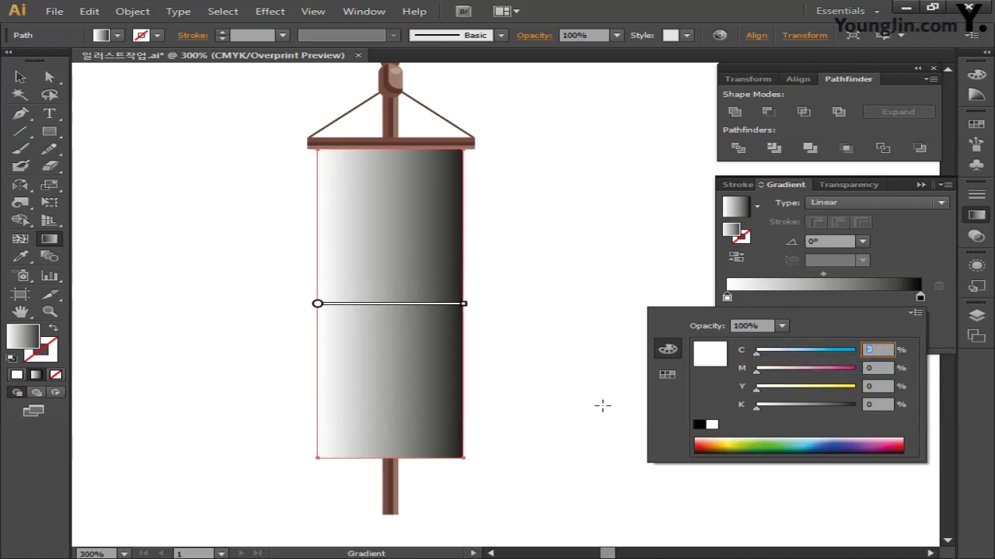
{"action": "key", "text": "Tab"}
{"action": "type", "text": "5"}
{"action": "key", "text": "Tab"}
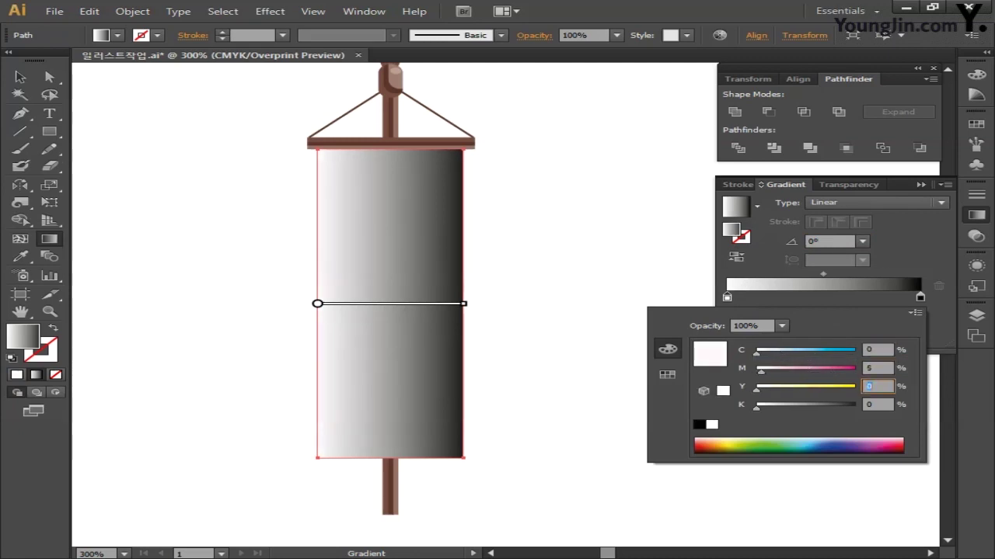
{"action": "key", "text": "Tab"}
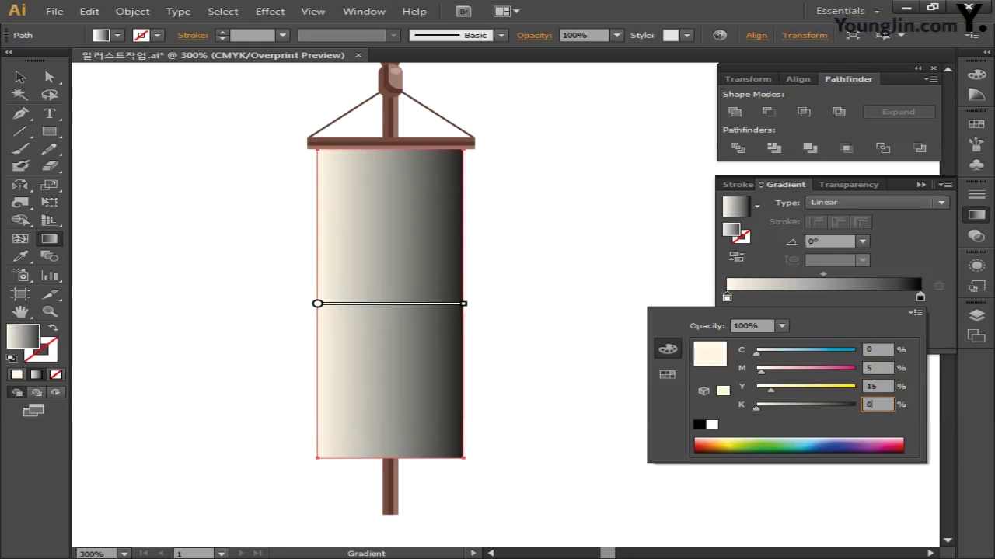
{"action": "key", "text": "Return"}
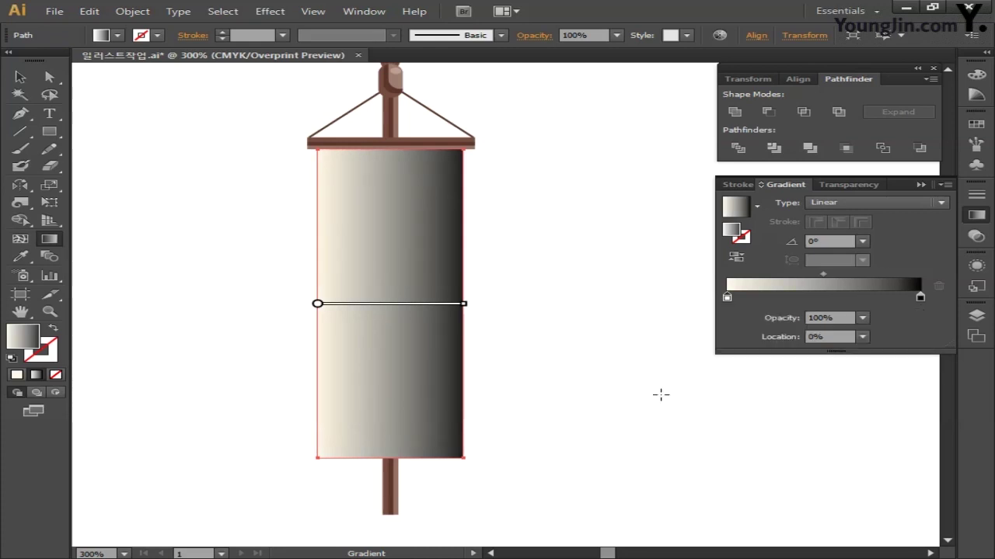
Set the banner gradient's ending colour stop to CMYK 0, 5, 5, 0
{"action": "double_click", "coordinate": [920, 297]}
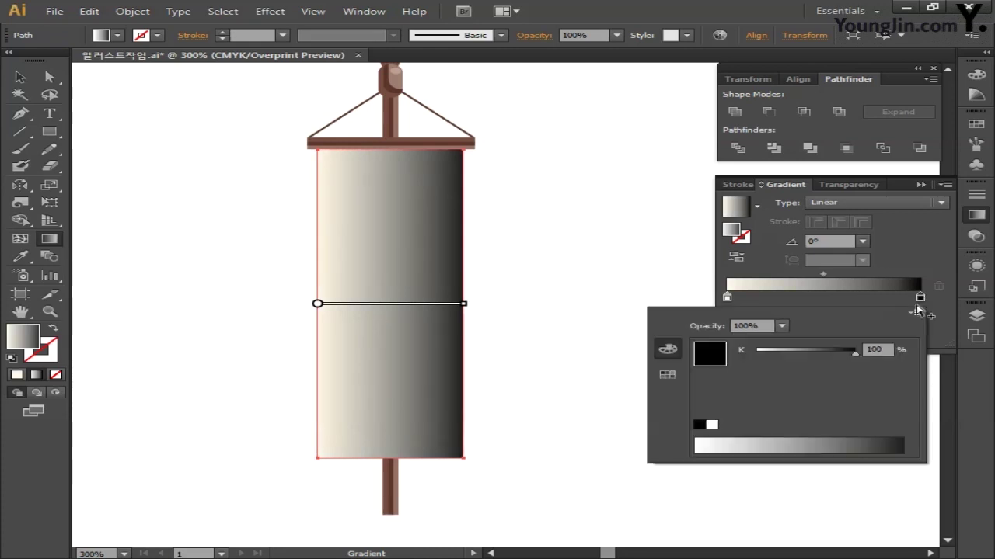
{"action": "left_click", "coordinate": [917, 313]}
{"action": "left_click", "coordinate": [795, 364]}
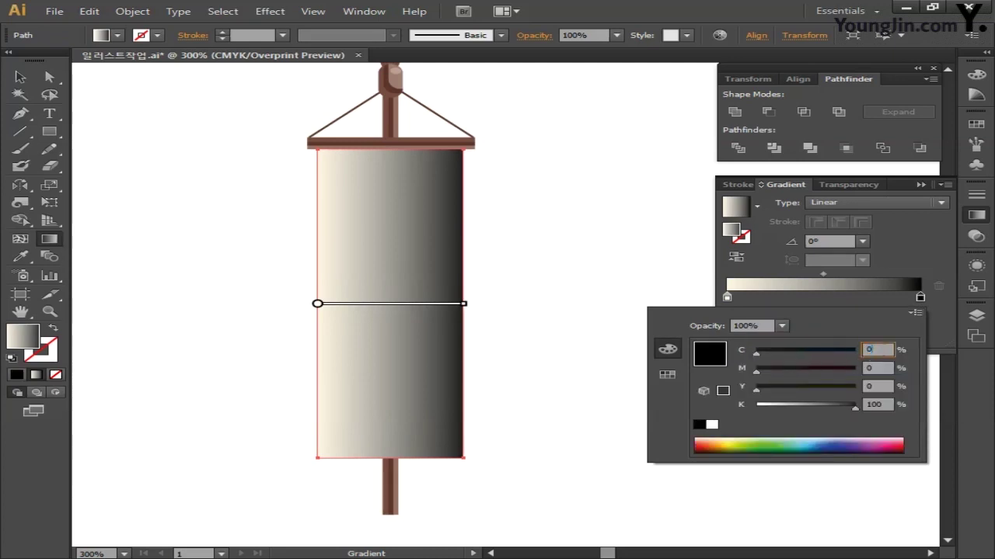
{"action": "key", "text": "Tab"}
{"action": "type", "text": "5"}
{"action": "key", "text": "Tab"}
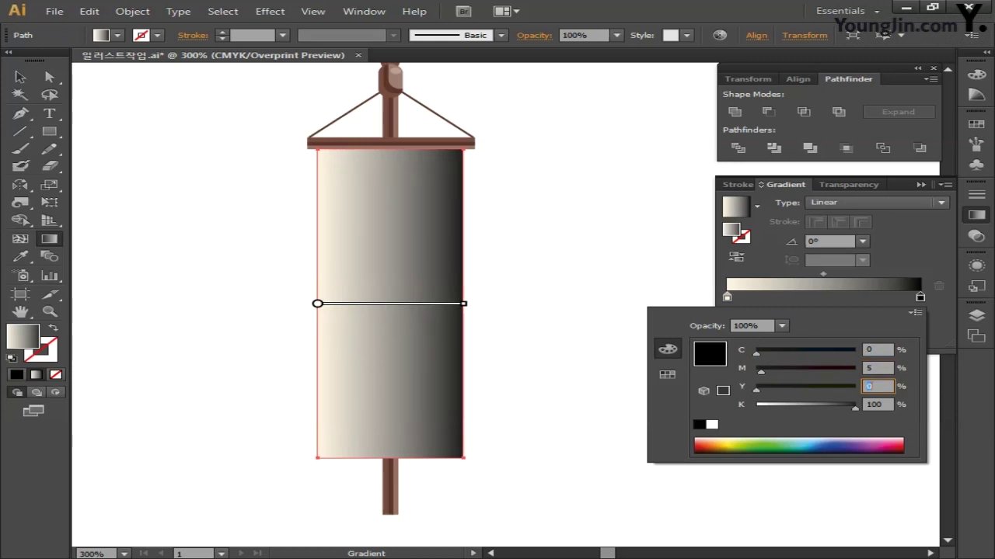
{"action": "type", "text": "5"}
{"action": "key", "text": "Tab"}
{"action": "type", "text": "0"}
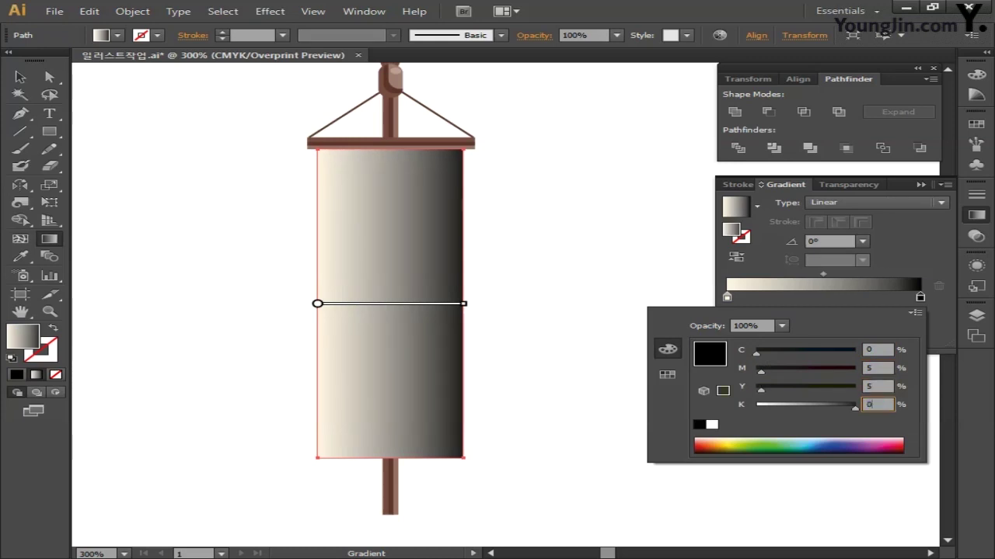
{"action": "key", "text": "Return"}
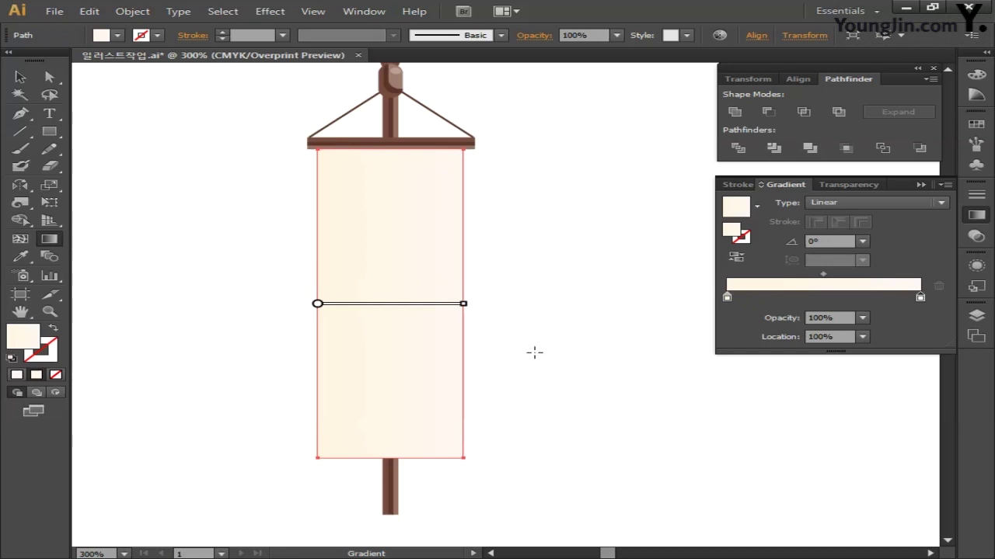
Enlarge the brush list and open the Artistic_ChalkCharcoalPencil brush library
{"action": "left_click", "coordinate": [977, 145]}
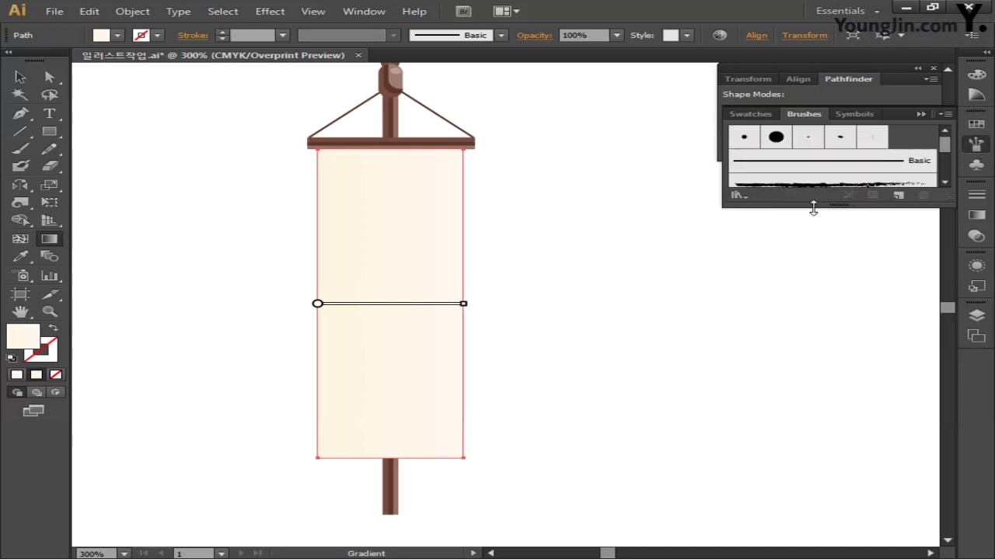
{"action": "left_click_drag", "start_coordinate": [812, 208], "coordinate": [811, 322]}
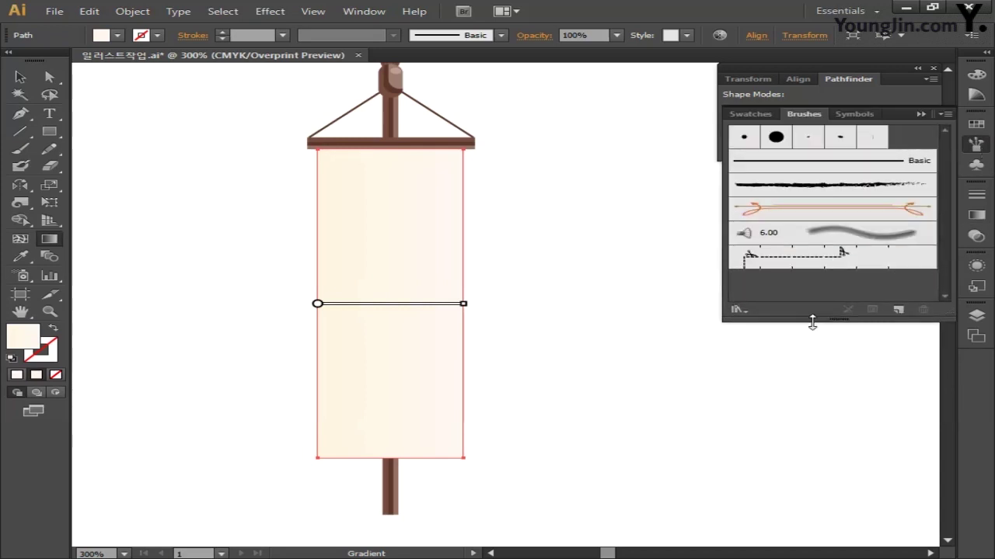
{"action": "left_click", "coordinate": [946, 113]}
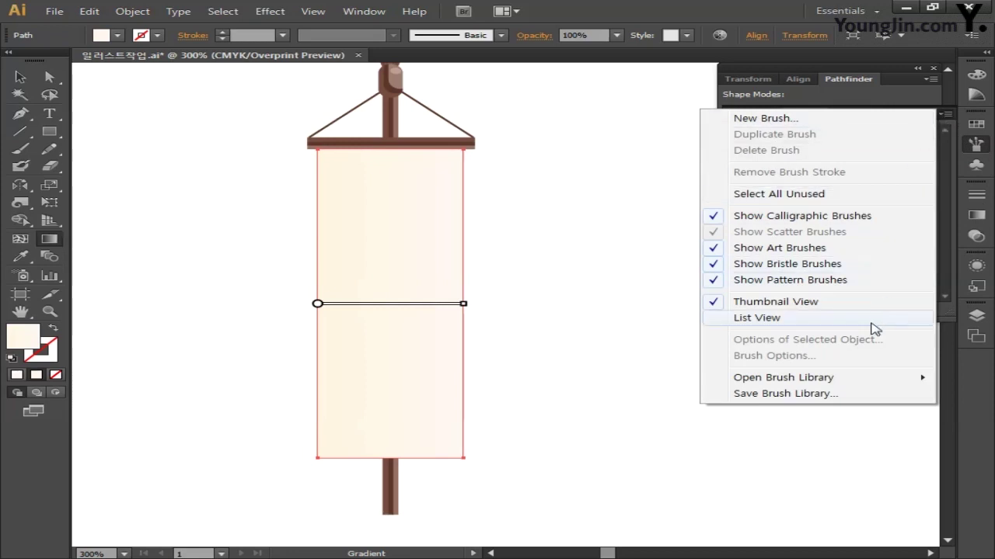
{"action": "mouse_move", "coordinate": [852, 380]}
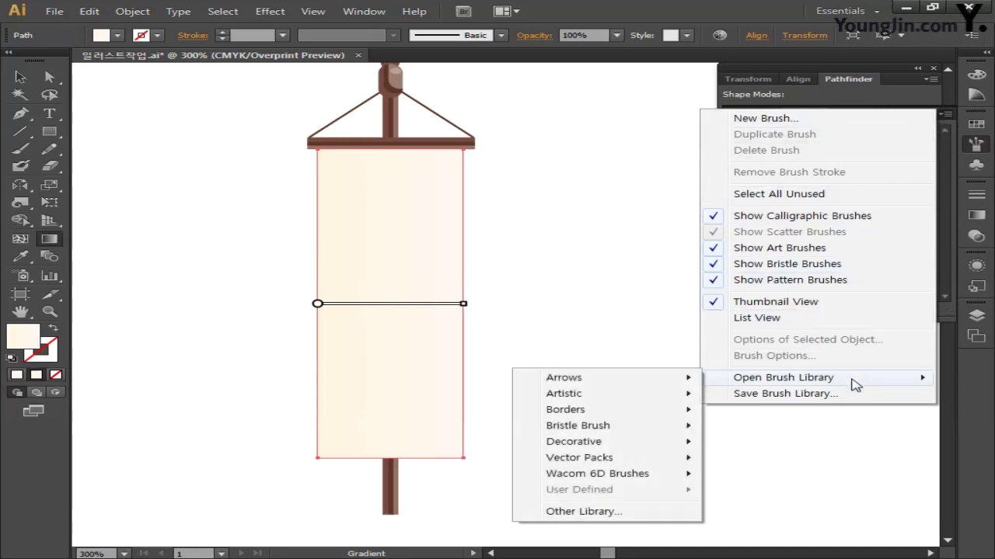
{"action": "mouse_move", "coordinate": [600, 401]}
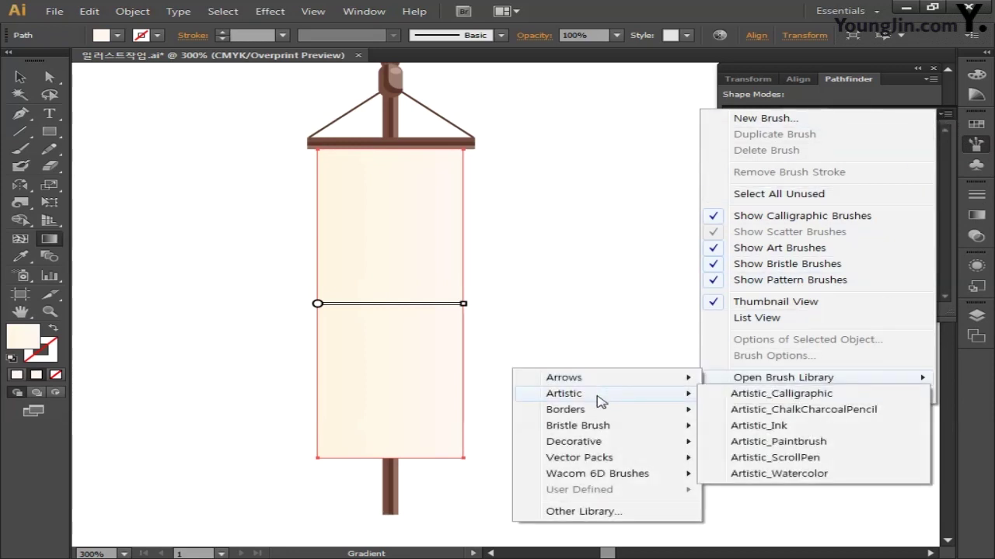
{"action": "left_click", "coordinate": [764, 416]}
{"action": "left_click", "coordinate": [748, 426]}
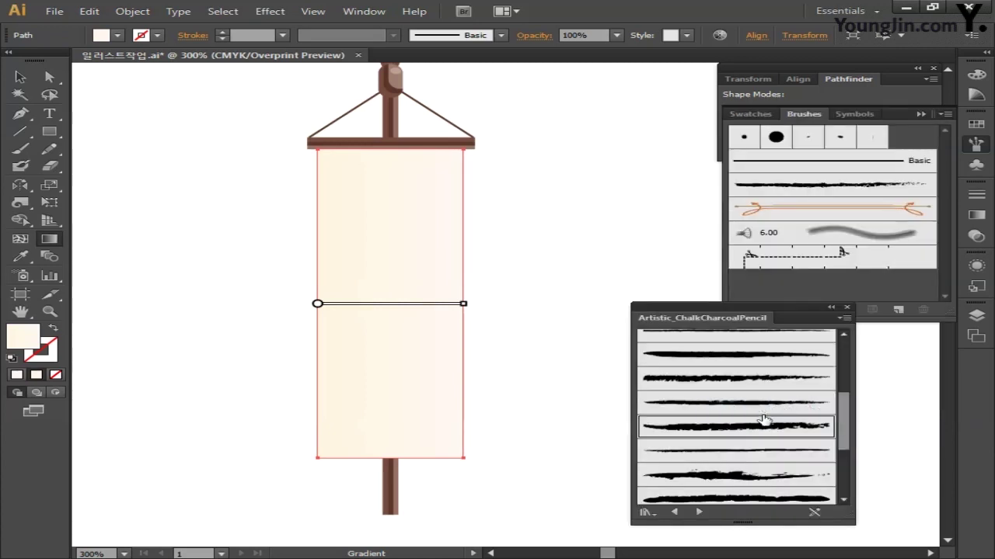
Deselect the banner rectangle so that nothing is selected
{"action": "key", "text": "b"}
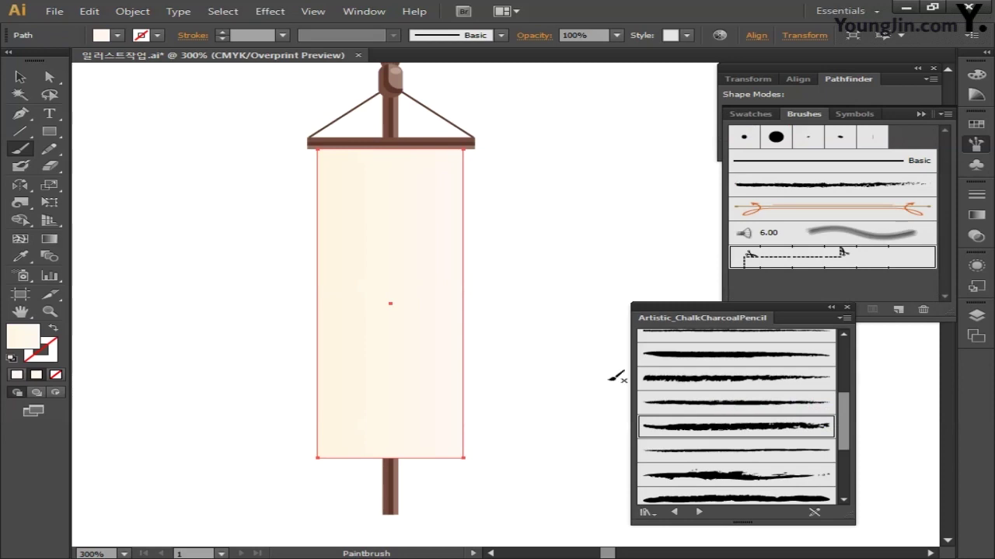
{"action": "left_click", "coordinate": [28, 76]}
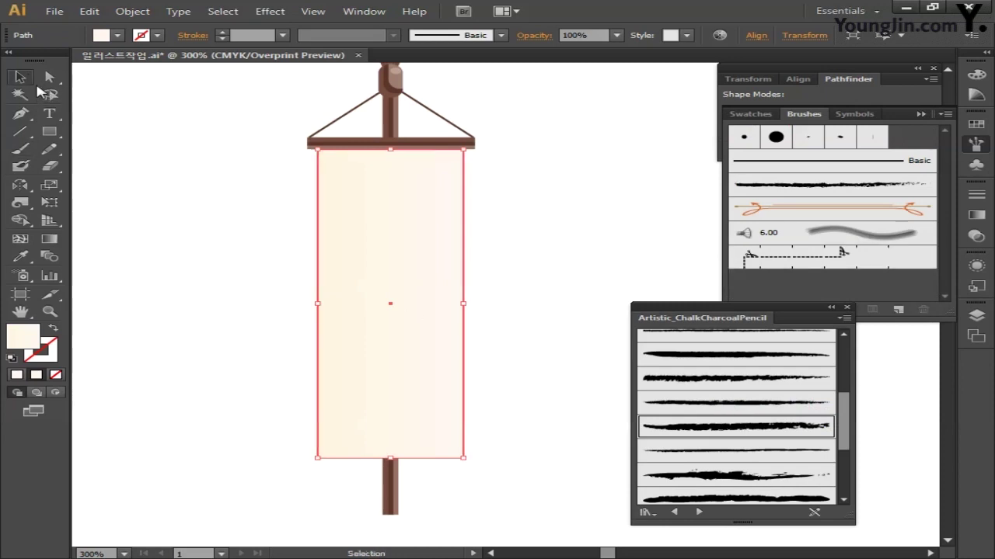
{"action": "left_click", "coordinate": [189, 235]}
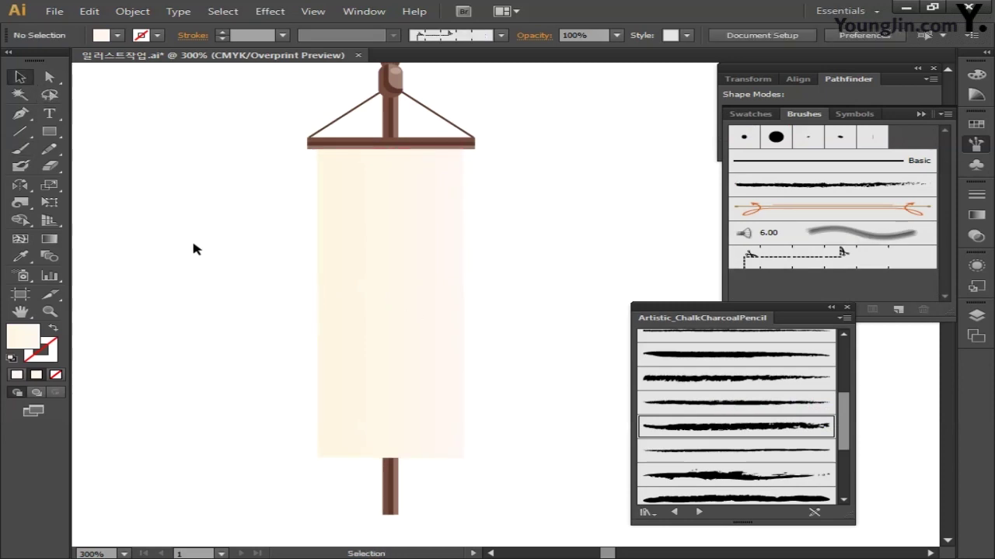
Paint a horizontal stroke with the rough charcoal art brush across the banner's upper edge, just below the crossbar
{"action": "scroll", "coordinate": [845, 411], "scroll_direction": "down", "scroll_amount": 2}
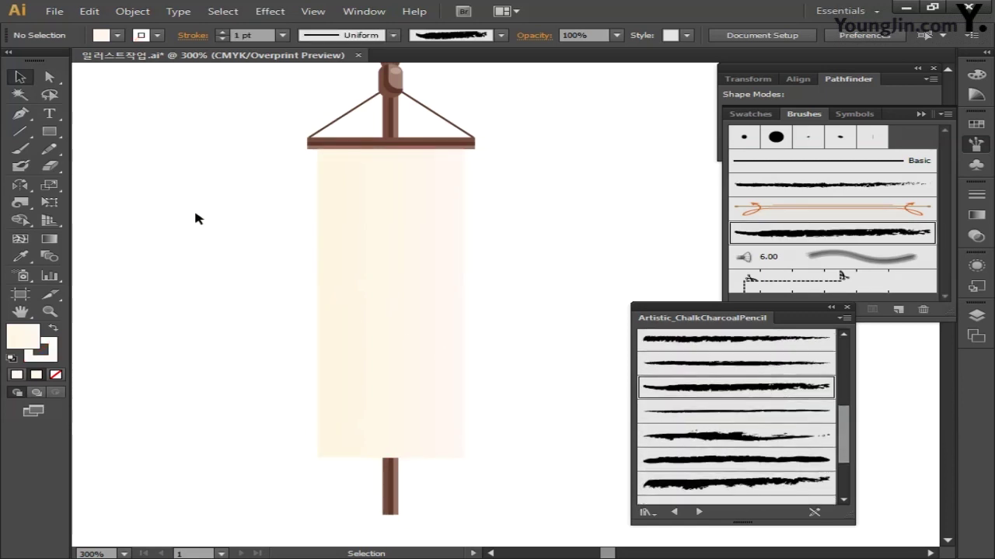
{"action": "left_click", "coordinate": [21, 149]}
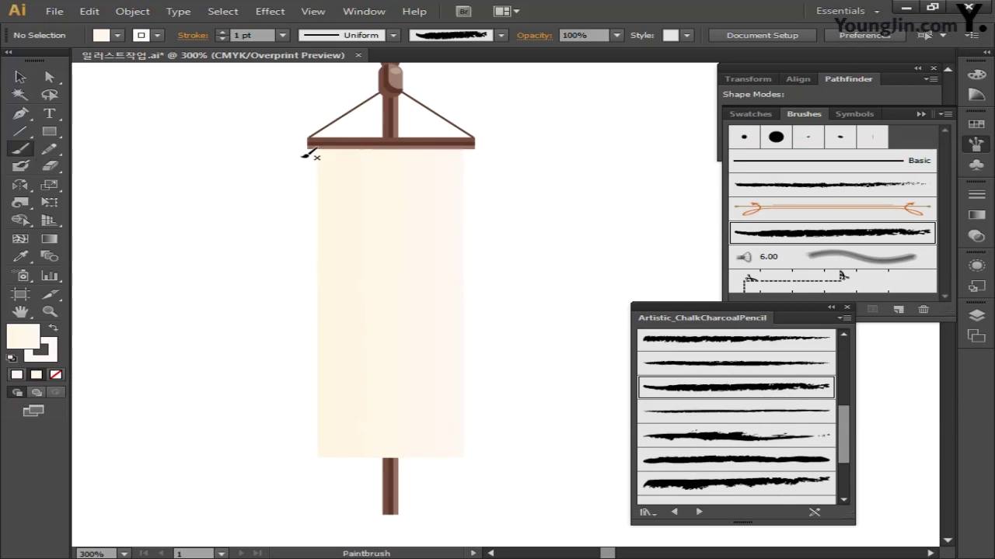
{"action": "left_click_drag", "start_coordinate": [309, 154], "coordinate": [488, 155]}
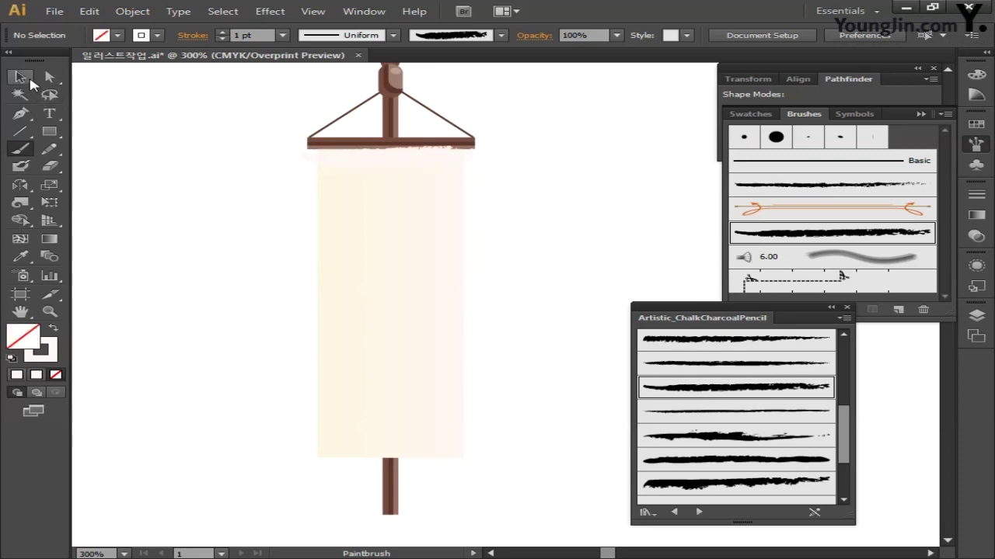
Set the stroke colour of the painted brush stroke to CMYK 60, 50, 10, 0
{"action": "left_click", "coordinate": [29, 81]}
{"action": "left_click", "coordinate": [329, 160]}
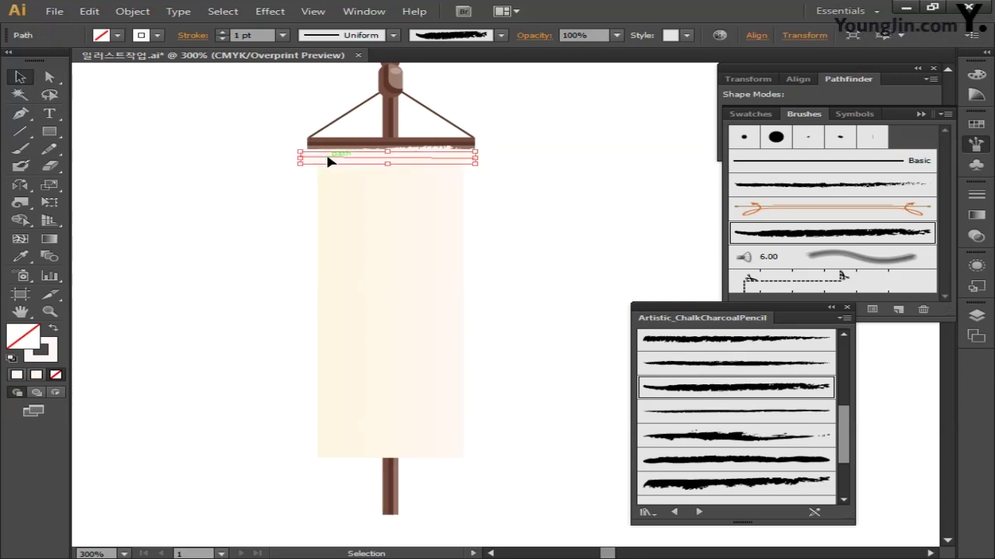
{"action": "double_click", "coordinate": [56, 354]}
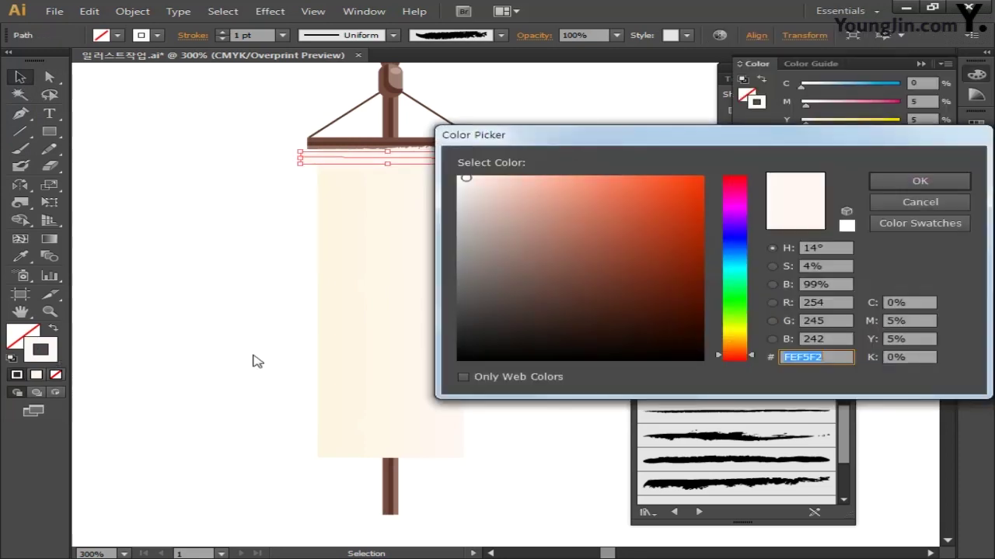
{"action": "left_click", "coordinate": [912, 302]}
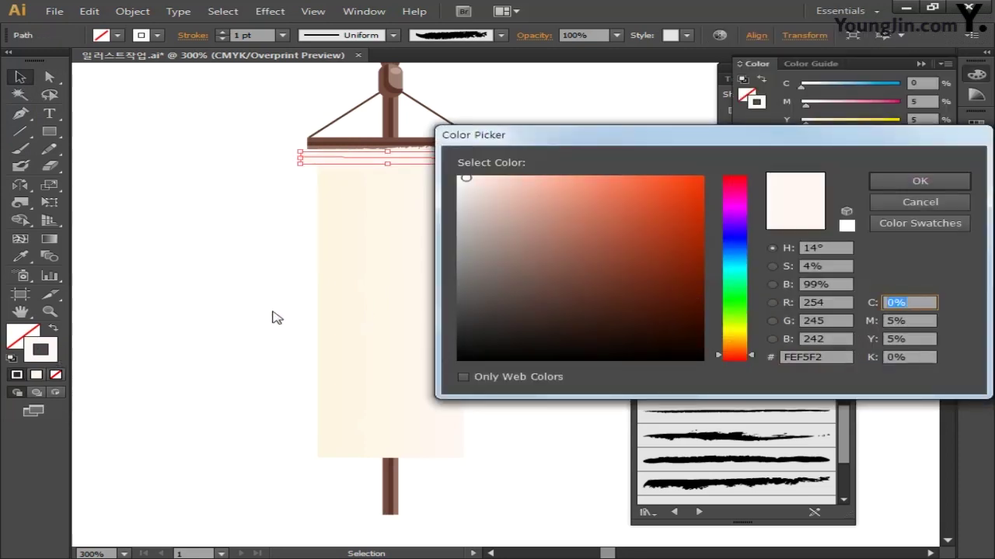
{"action": "type", "text": "60"}
{"action": "key", "text": "Tab"}
{"action": "type", "text": "5"}
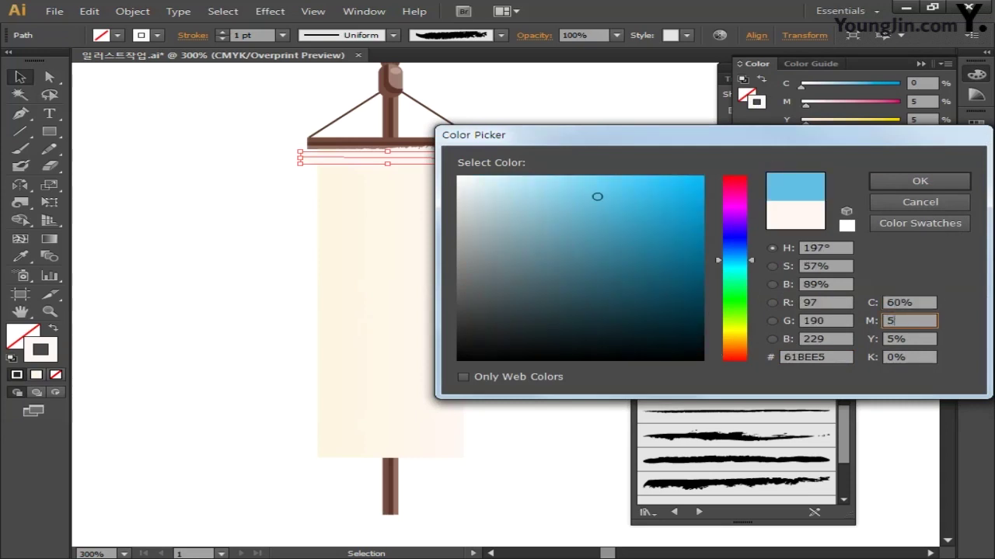
{"action": "key", "text": "Tab"}
{"action": "type", "text": "10"}
{"action": "key", "text": "Tab"}
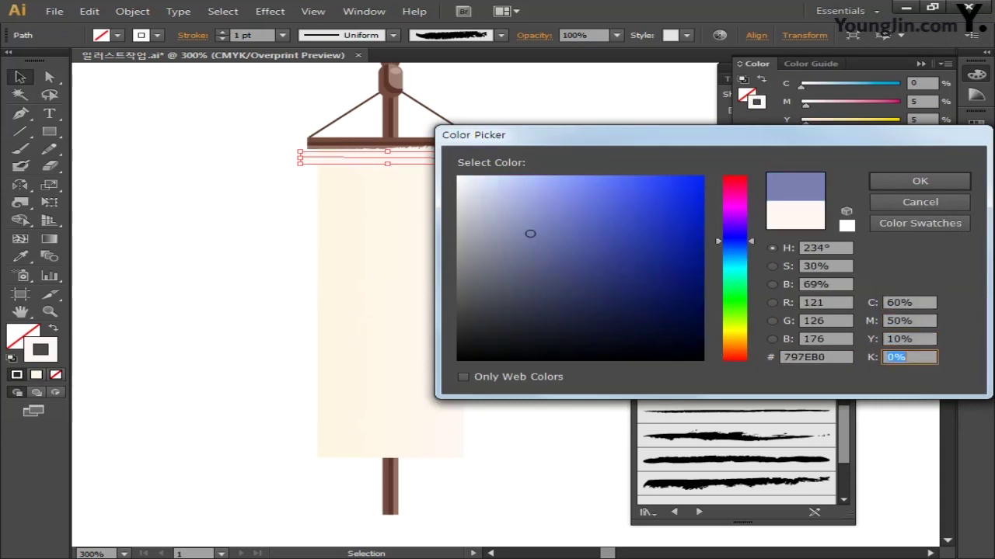
{"action": "key", "text": "Return"}
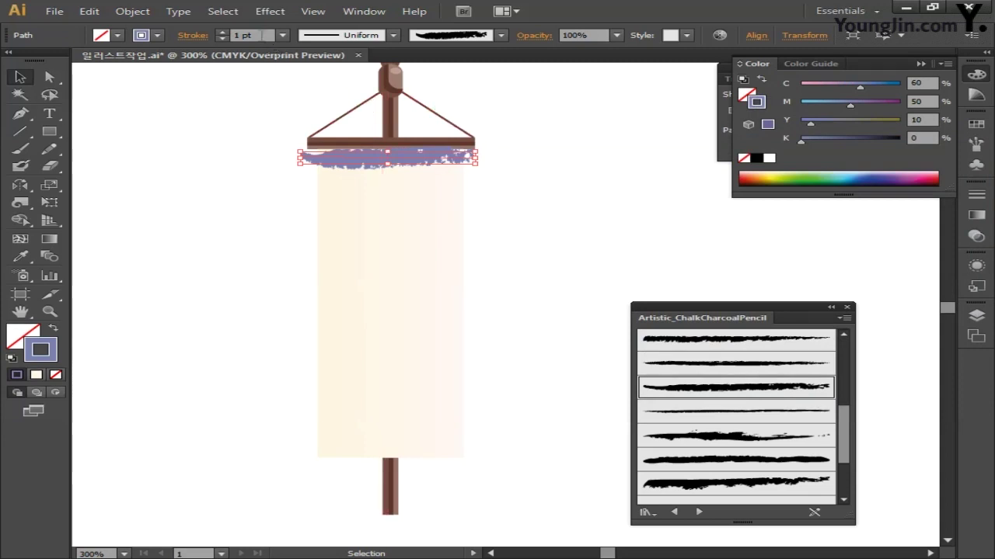
Set the brush stroke's weight to 0.6 pt and nudge it slightly into place under the crossbar
{"action": "left_click", "coordinate": [262, 35]}
{"action": "type", "text": "0.6"}
{"action": "key", "text": "Return"}
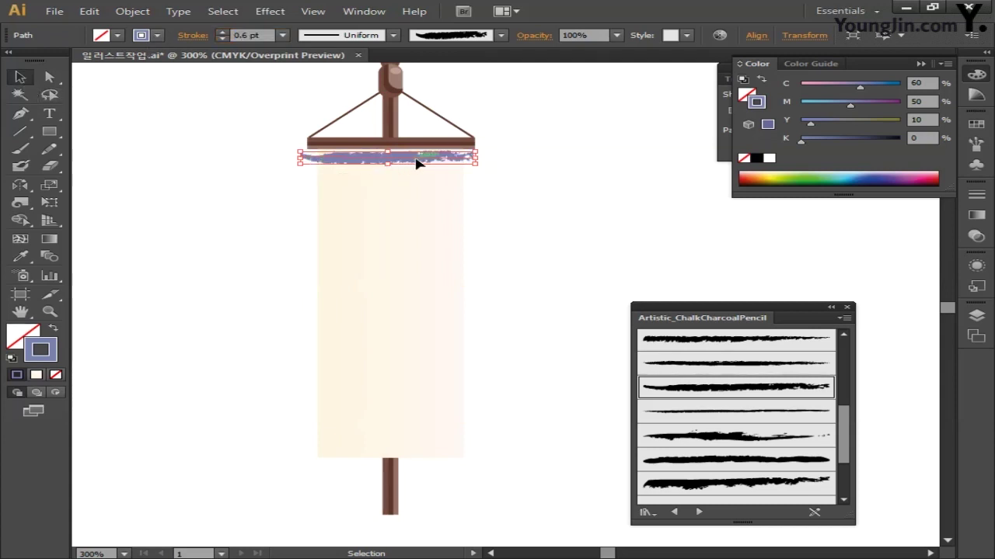
{"action": "left_click_drag", "start_coordinate": [417, 163], "coordinate": [413, 161]}
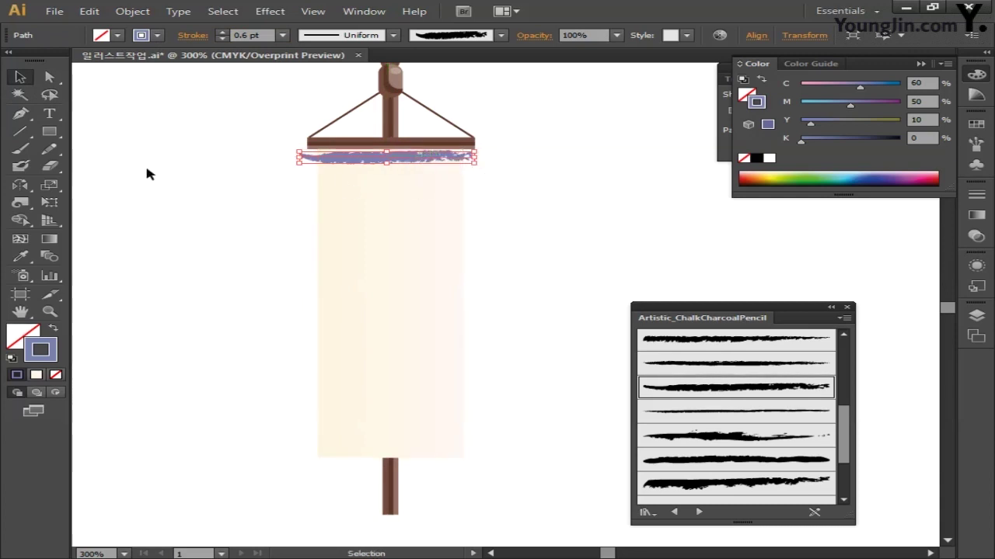
Paint five more horizontal strokes with the same brush, stacked below the first across the banner
{"action": "left_click", "coordinate": [19, 148]}
{"action": "left_click_drag", "start_coordinate": [472, 169], "coordinate": [300, 172]}
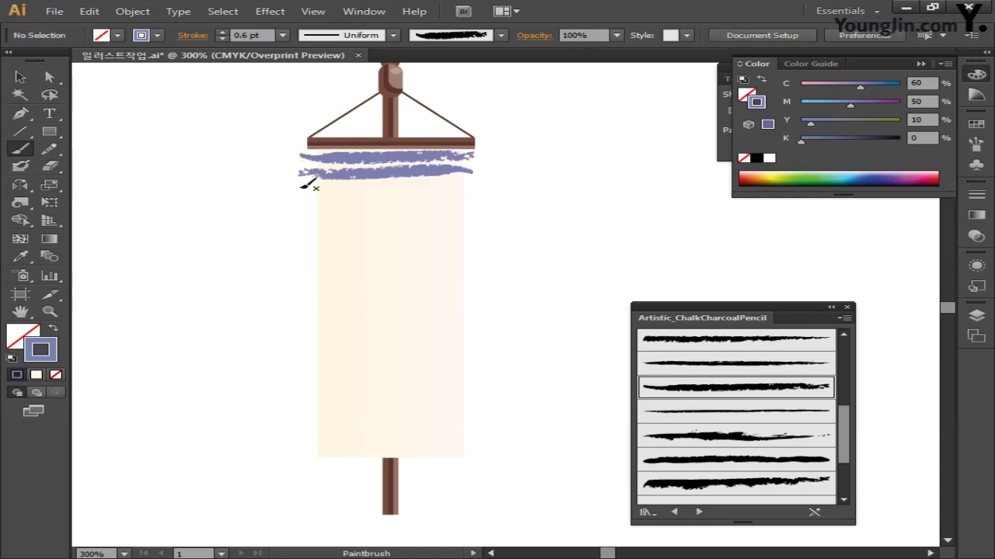
{"action": "mouse_move", "coordinate": [482, 187]}
{"action": "left_mouse_down"}
{"action": "mouse_move", "coordinate": [393, 205]}
{"action": "mouse_move", "coordinate": [469, 219]}
{"action": "mouse_move", "coordinate": [329, 220]}
{"action": "mouse_move", "coordinate": [348, 234]}
{"action": "mouse_move", "coordinate": [497, 225]}
{"action": "left_mouse_up"}
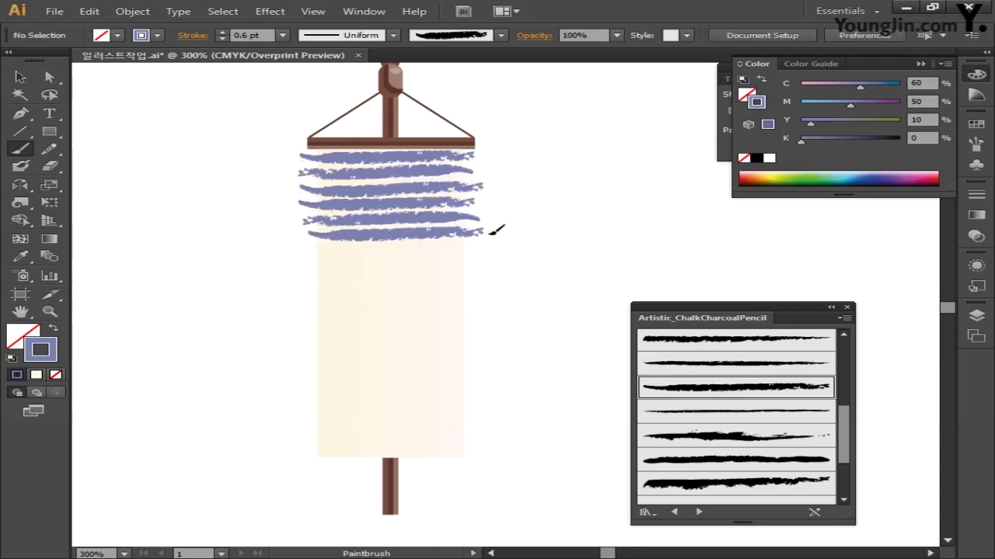
Set the stroke colour of the second brush stroke from the crossbar to CMYK 10, 80, 90, 0
{"action": "left_click", "coordinate": [21, 76]}
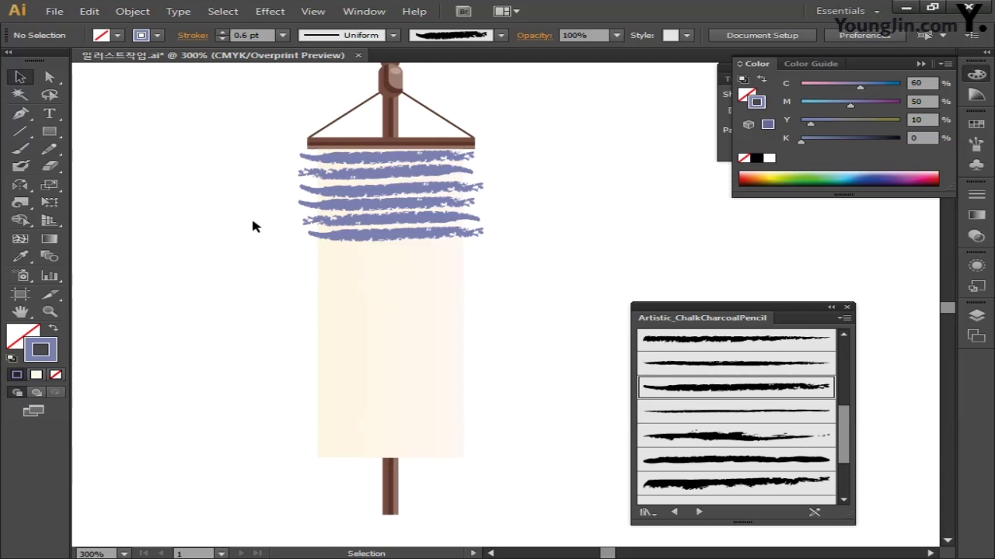
{"action": "left_click", "coordinate": [329, 178]}
{"action": "double_click", "coordinate": [49, 356]}
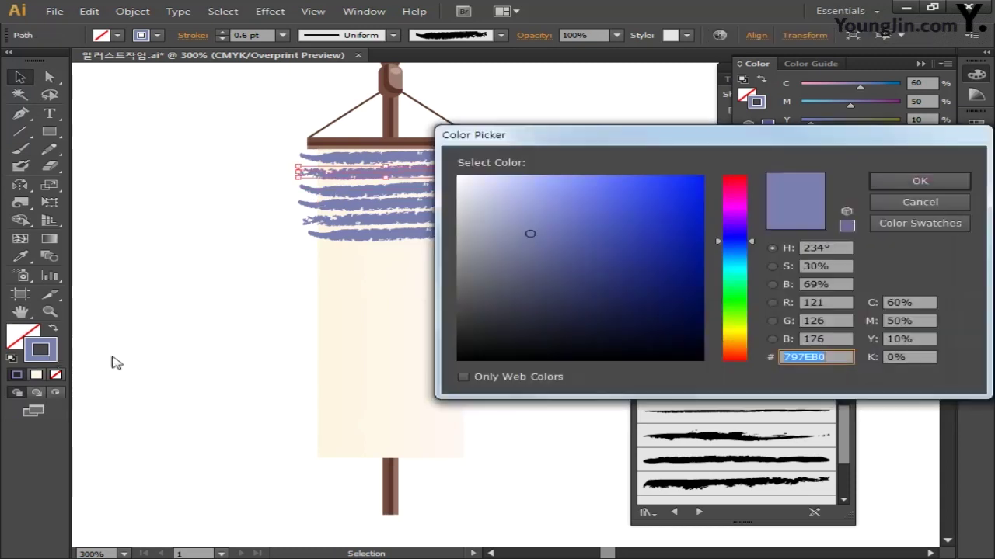
{"action": "double_click", "coordinate": [901, 303]}
{"action": "type", "text": "10"}
{"action": "key", "text": "Tab"}
{"action": "type", "text": "8"}
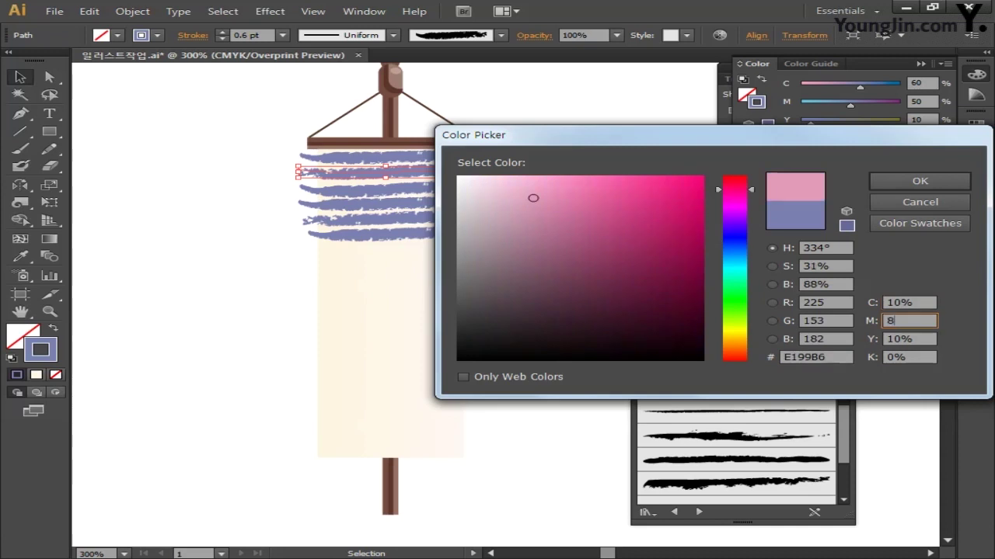
{"action": "type", "text": "0"}
{"action": "key", "text": "Tab"}
{"action": "type", "text": "90"}
{"action": "key", "text": "Tab"}
{"action": "left_click", "coordinate": [920, 180]}
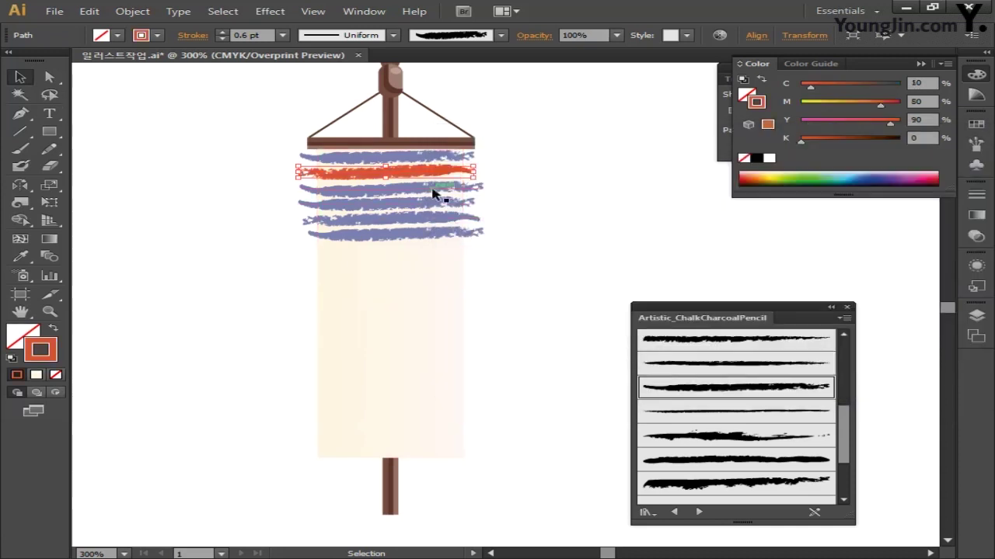
Set the stroke colour of the third brush stroke to CMYK 60, 10, 30, 0
{"action": "left_click", "coordinate": [434, 194]}
{"action": "double_click", "coordinate": [49, 354]}
{"action": "double_click", "coordinate": [882, 303]}
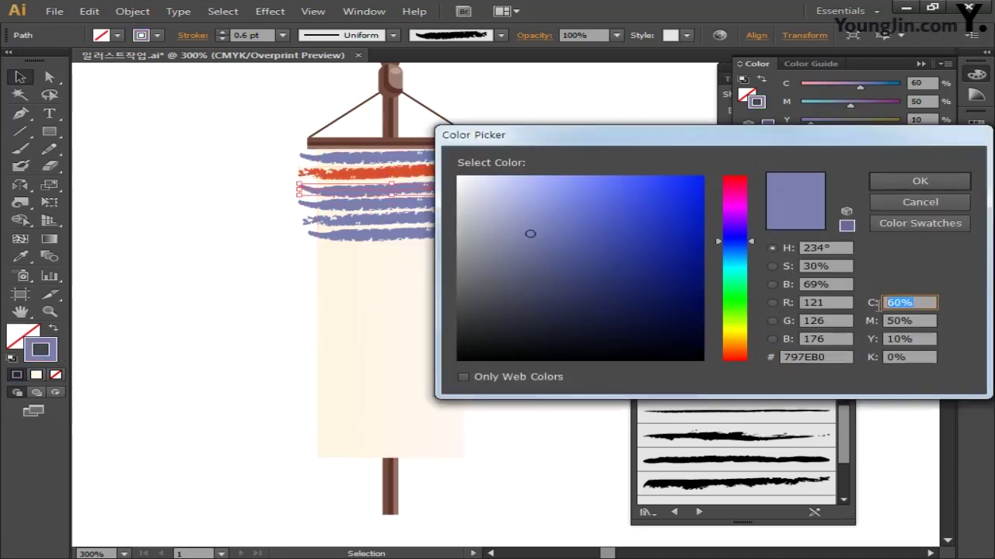
{"action": "type", "text": "60"}
{"action": "key", "text": "Tab"}
{"action": "type", "text": "10"}
{"action": "key", "text": "Tab"}
{"action": "type", "text": "30"}
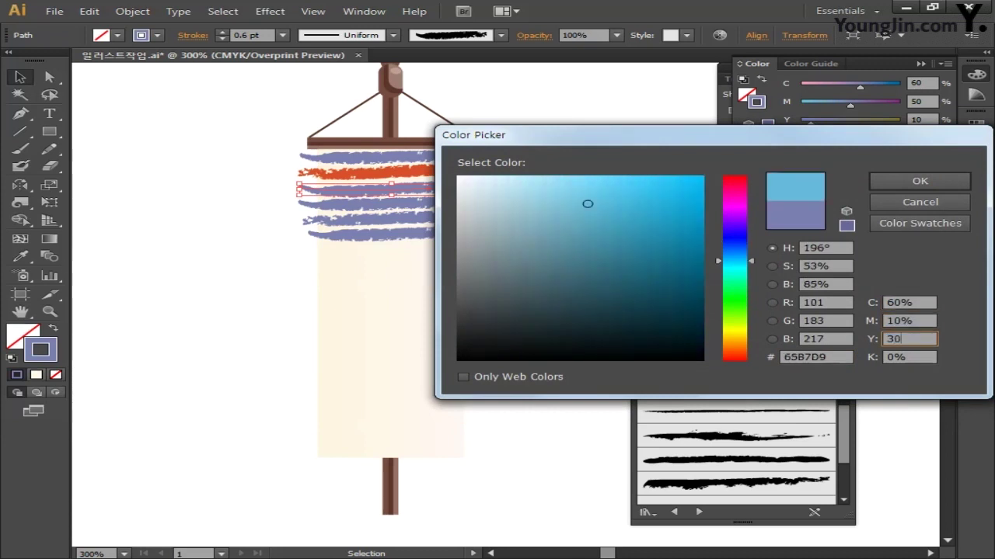
{"action": "key", "text": "Return"}
Set the stroke colour of the fourth brush stroke to CMYK 10, 10, 90, 0
{"action": "left_click", "coordinate": [333, 206]}
{"action": "double_click", "coordinate": [40, 350]}
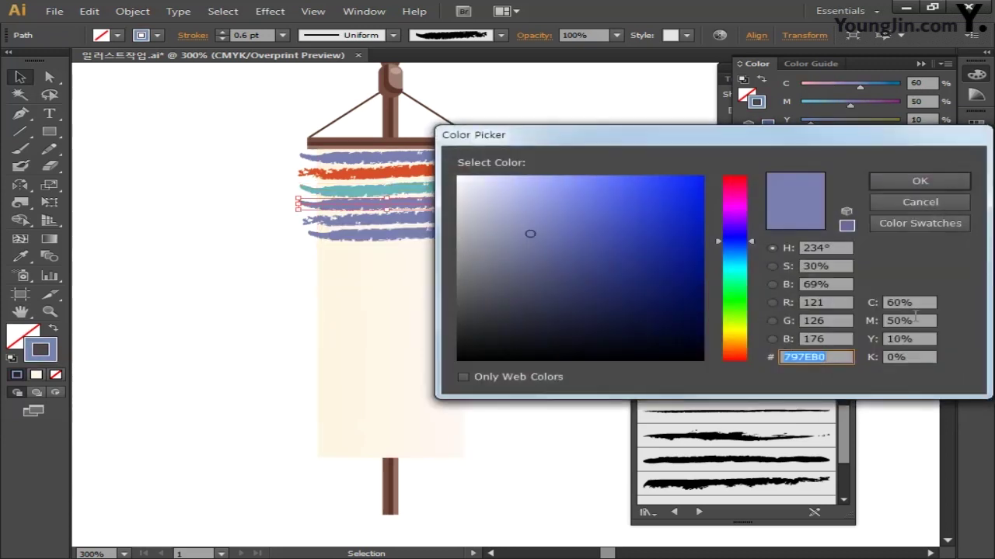
{"action": "key", "text": "Tab"}
{"action": "type", "text": "10"}
{"action": "key", "text": "Tab"}
{"action": "type", "text": "10"}
{"action": "key", "text": "Tab"}
{"action": "type", "text": "90"}
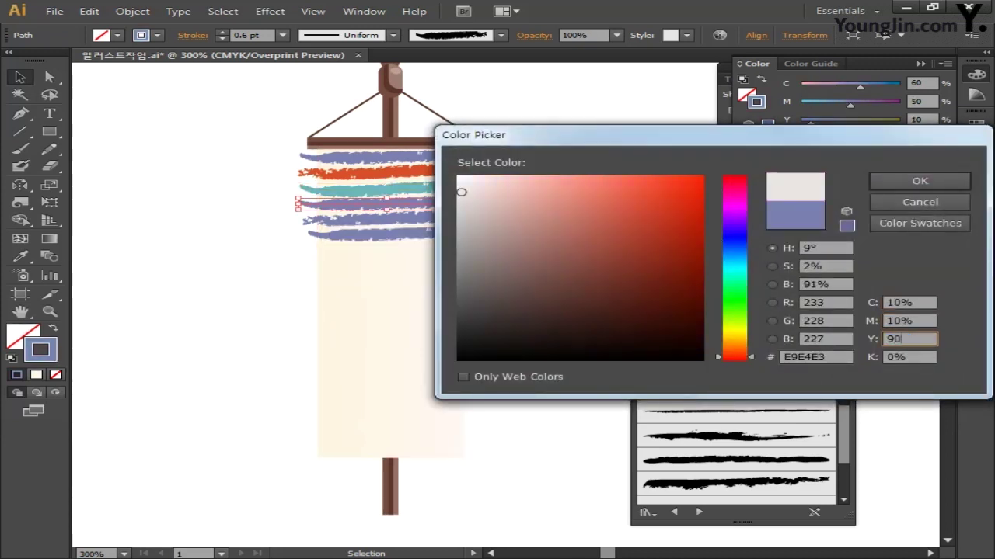
{"action": "key", "text": "Return"}
Set the stroke colour of the fifth brush stroke to CMYK 60, 50, 10, 0
{"action": "left_click", "coordinate": [330, 221]}
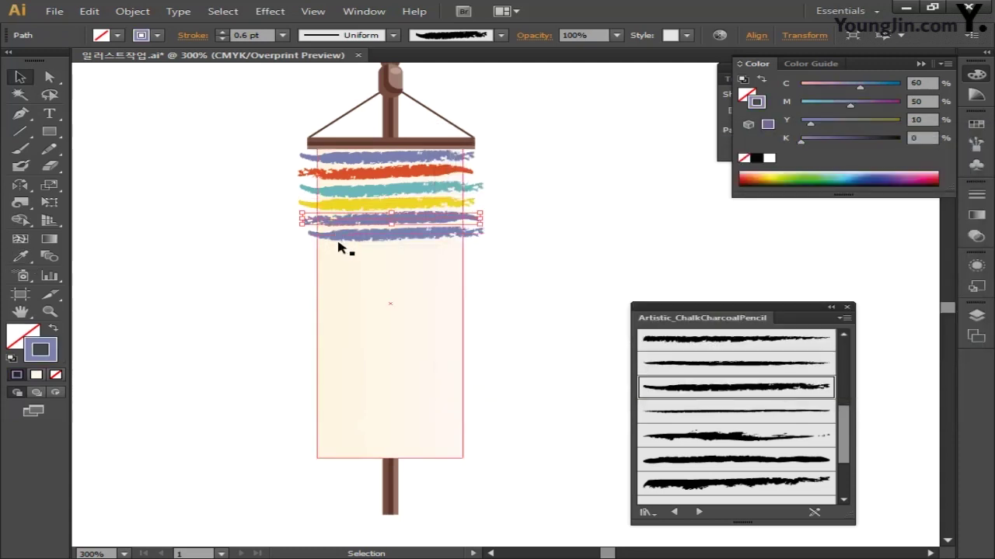
{"action": "double_click", "coordinate": [40, 350]}
{"action": "key", "text": "Tab"}
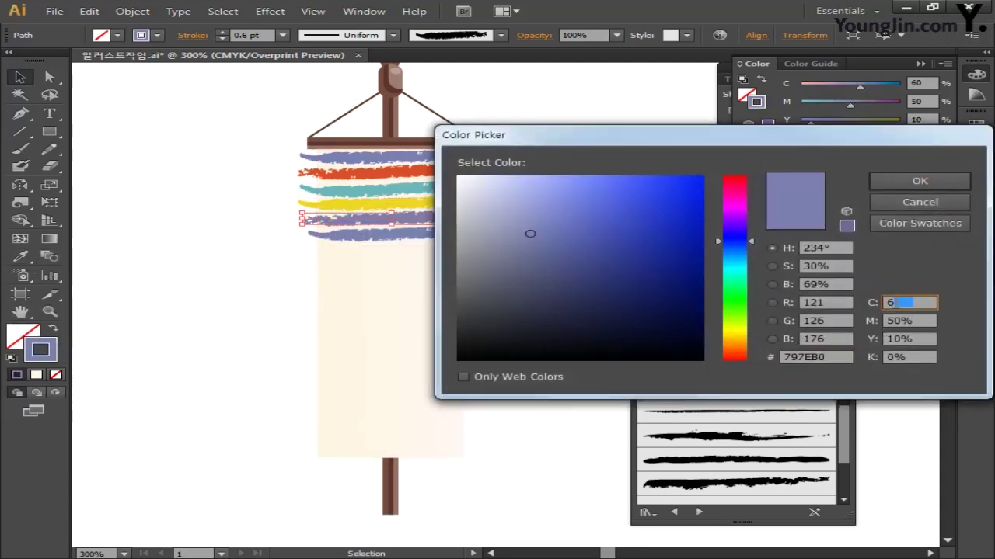
{"action": "key", "text": "Tab"}
{"action": "key", "text": "Tab"}
{"action": "key", "text": "Tab"}
{"action": "type", "text": "0"}
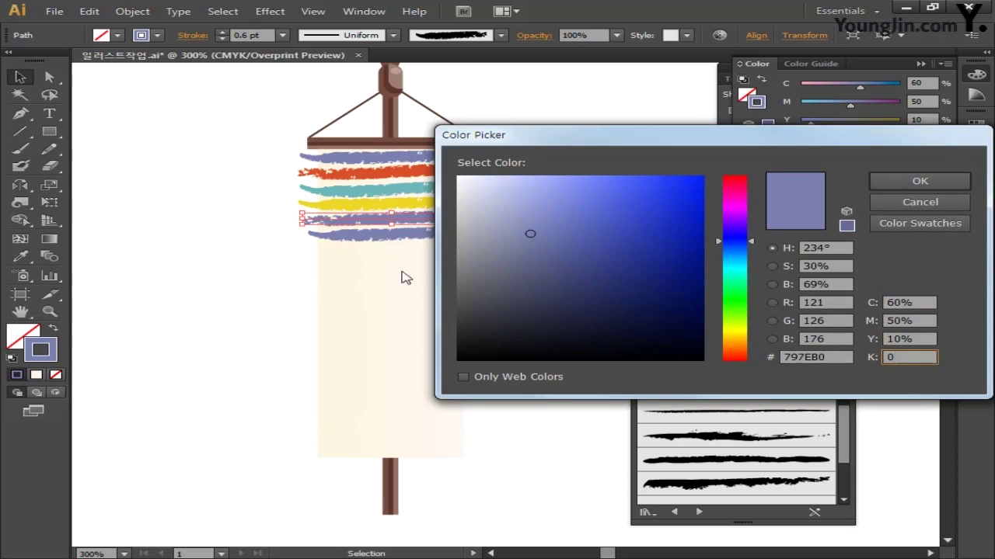
{"action": "key", "text": "Return"}
Set the stroke colour of the sixth, lowest brush stroke to CMYK 30, 10, 80, 0
{"action": "left_click", "coordinate": [334, 233]}
{"action": "double_click", "coordinate": [40, 350]}
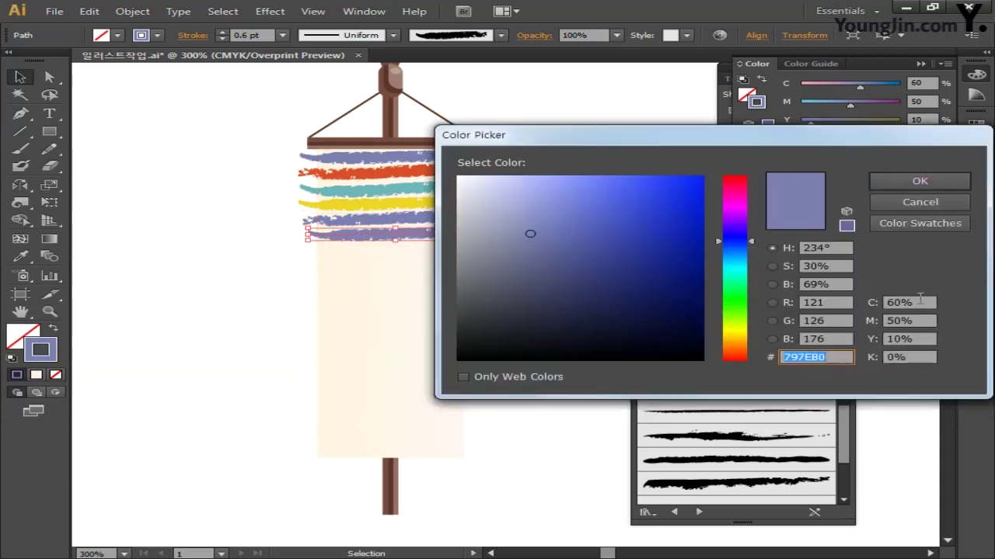
{"action": "key", "text": "Tab"}
{"action": "type", "text": "30"}
{"action": "key", "text": "Tab"}
{"action": "type", "text": "10"}
{"action": "key", "text": "Tab"}
{"action": "type", "text": "80"}
{"action": "key", "text": "Tab"}
{"action": "type", "text": "0"}
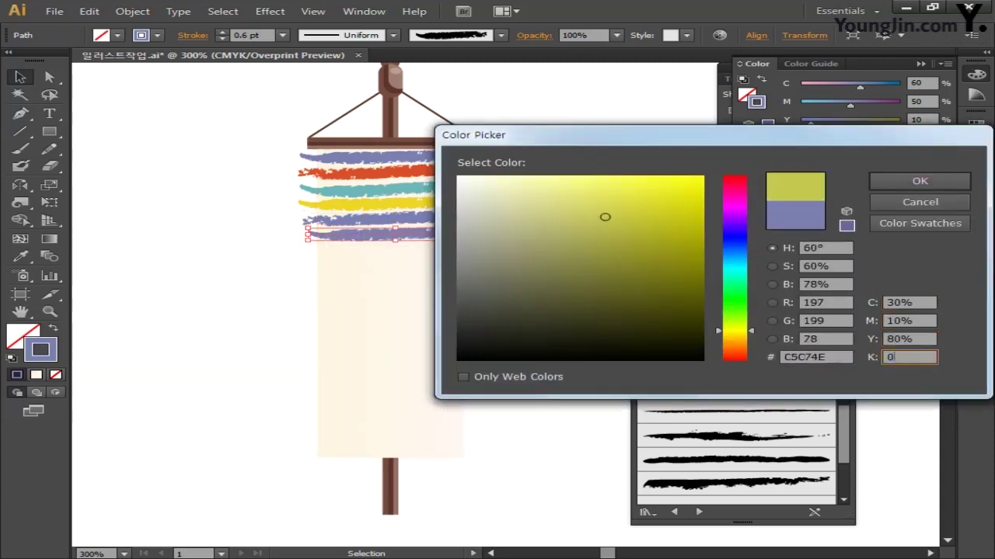
{"action": "key", "text": "Return"}
Move the red and teal brush strokes up to close the gaps beneath the top violet stroke
{"action": "key", "text": "ctrl+plus"}
{"action": "key", "text": "ctrl+plus"}
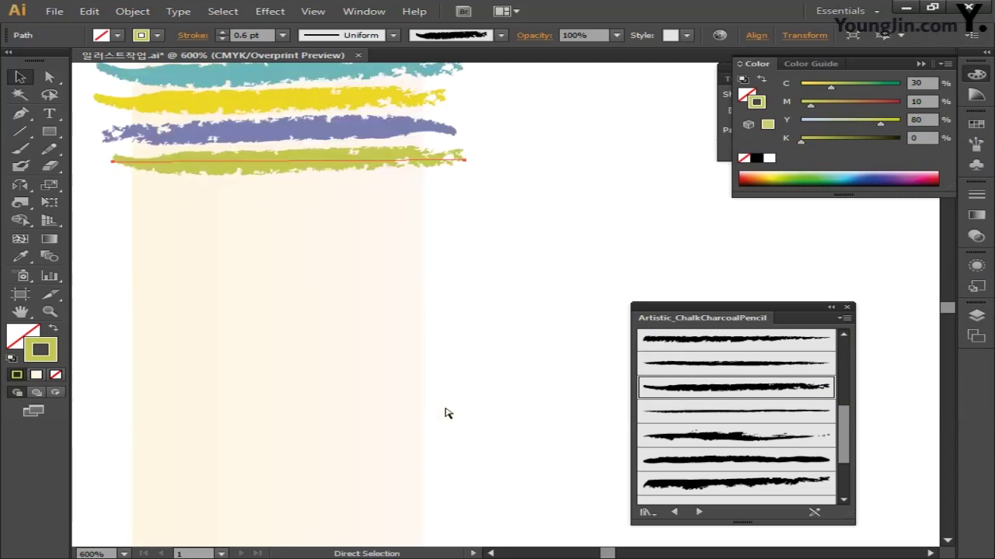
{"action": "mouse_move", "coordinate": [510, 287]}
{"action": "left_mouse_down"}
{"action": "mouse_move", "coordinate": [542, 393]}
{"action": "mouse_move", "coordinate": [537, 460]}
{"action": "left_mouse_up"}
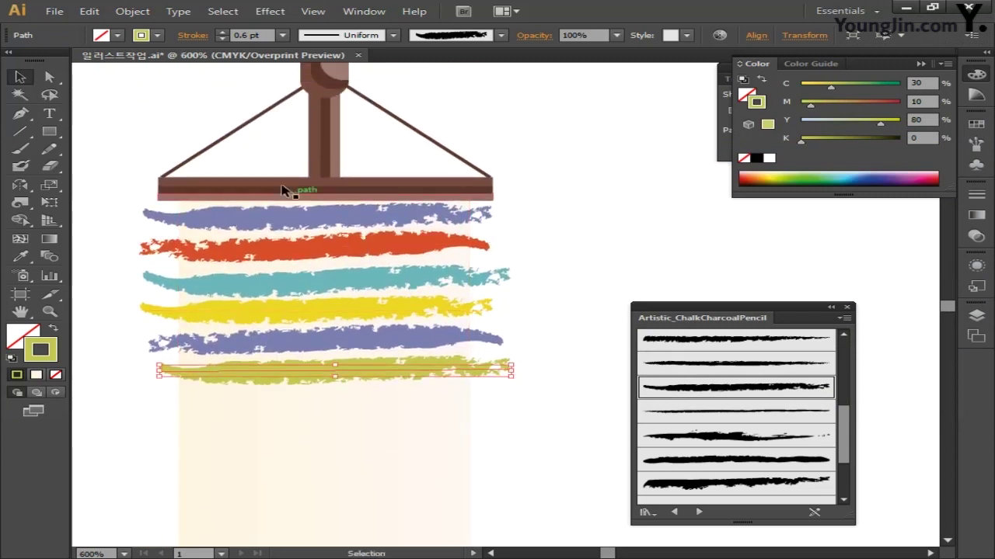
{"action": "left_click", "coordinate": [566, 230]}
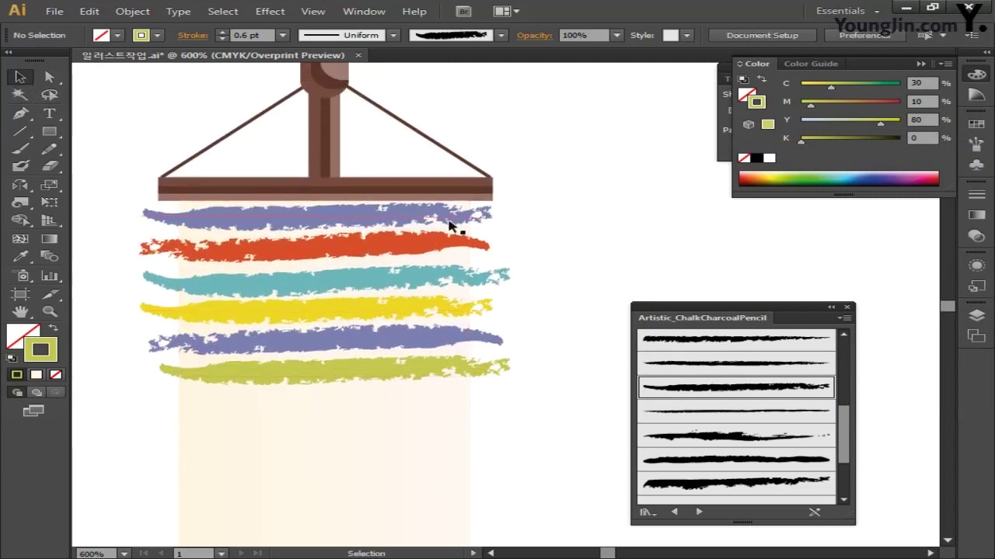
{"action": "left_click_drag", "start_coordinate": [440, 222], "coordinate": [440, 216]}
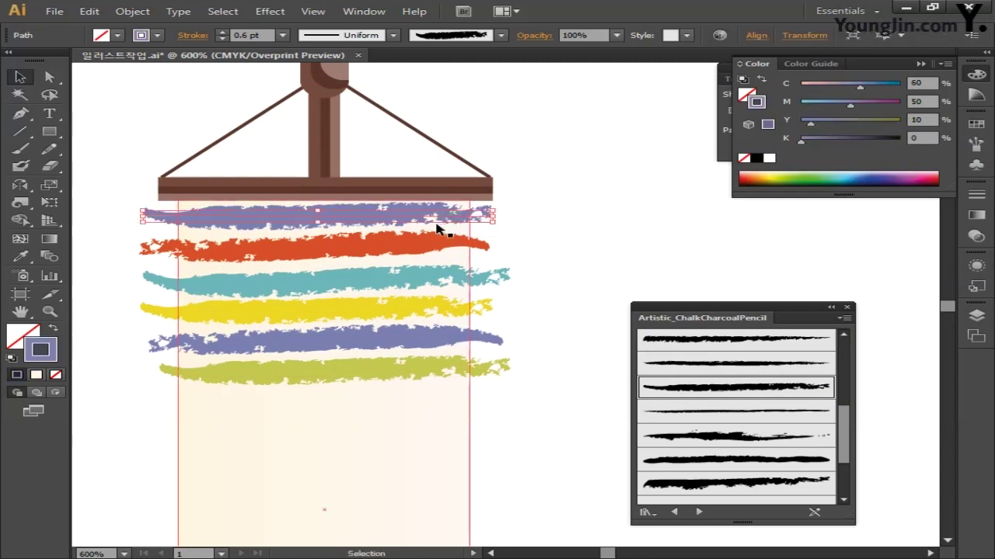
{"action": "left_click", "coordinate": [428, 247]}
{"action": "key", "text": "Up"}
{"action": "left_click", "coordinate": [415, 278]}
{"action": "key", "text": "Up"}
{"action": "key", "text": "Up"}
{"action": "key", "text": "Up"}
{"action": "key", "text": "Up"}
{"action": "key", "text": "Up"}
{"action": "key", "text": "Up"}
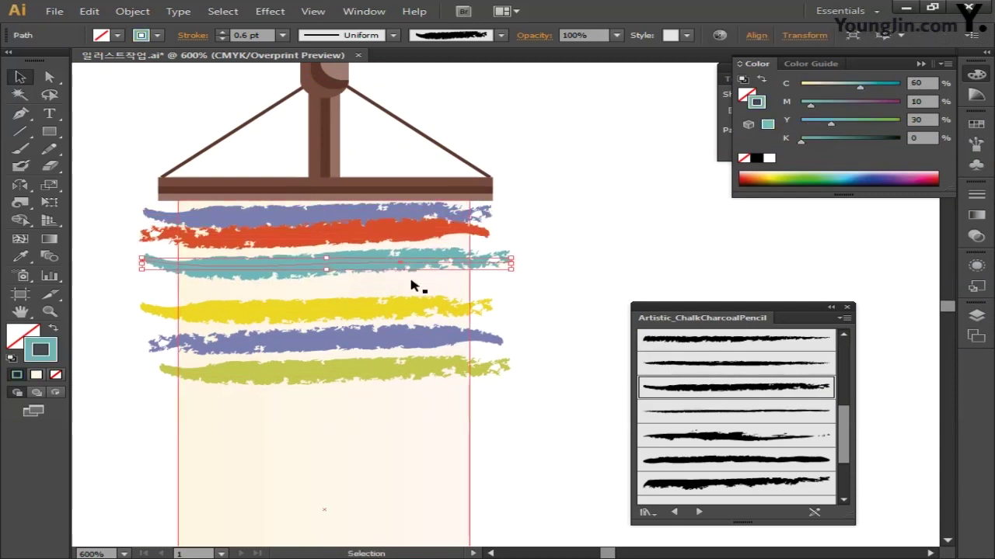
Move the yellow brush stroke up until it sits directly against the teal stroke
{"action": "left_click", "coordinate": [399, 323]}
{"action": "key", "text": "Up"}
{"action": "key", "text": "Up"}
{"action": "key", "text": "Up"}
{"action": "key", "text": "Up"}
{"action": "key", "text": "Up"}
{"action": "key", "text": "Up"}
{"action": "key", "text": "Up"}
{"action": "key", "text": "Up"}
{"action": "key", "text": "Up"}
{"action": "key", "text": "Up"}
Move the lower violet brush stroke up against the yellow one and tighten the spacing of the red and teal strokes
{"action": "left_click", "coordinate": [394, 340]}
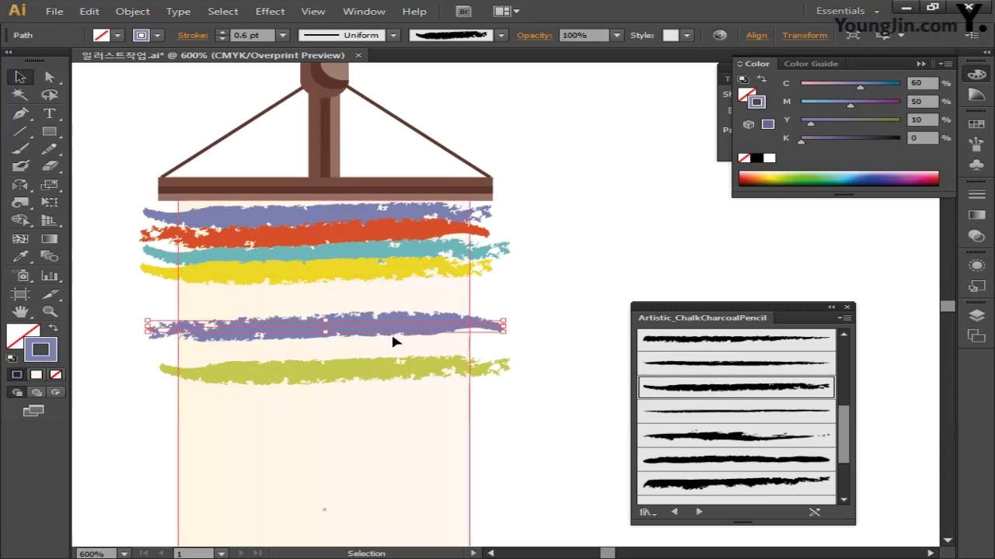
{"action": "key", "text": "Up"}
{"action": "key", "text": "Up"}
{"action": "key", "text": "Up"}
{"action": "key", "text": "Up"}
{"action": "key", "text": "Up"}
{"action": "key", "text": "Up"}
{"action": "key", "text": "Up"}
{"action": "key", "text": "Up"}
{"action": "key", "text": "Up"}
{"action": "key", "text": "Up"}
{"action": "key", "text": "Up"}
{"action": "key", "text": "Up"}
{"action": "key", "text": "Up"}
{"action": "left_click", "coordinate": [373, 240]}
{"action": "left_click", "coordinate": [370, 255]}
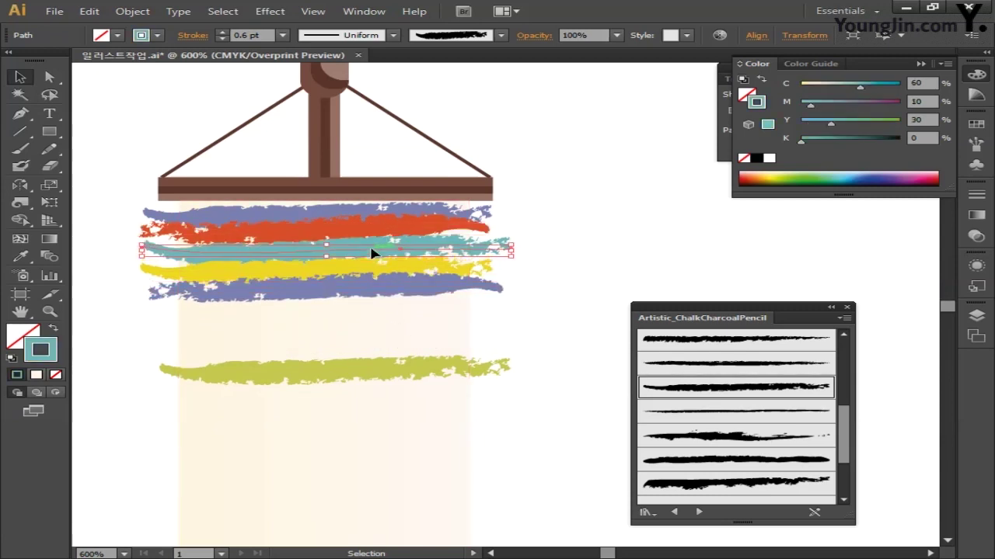
Move the yellow-green brush stroke up until it sits directly beneath the lower violet stroke
{"action": "left_click", "coordinate": [380, 363]}
{"action": "key", "text": "Up"}
{"action": "key", "text": "Up"}
{"action": "key", "text": "Up"}
{"action": "key", "text": "Up"}
{"action": "key", "text": "Up"}
{"action": "key", "text": "Up"}
{"action": "key", "text": "Up"}
{"action": "key", "text": "Up"}
{"action": "key", "text": "Up"}
{"action": "key", "text": "Up"}
{"action": "key", "text": "Up"}
{"action": "key", "text": "Up"}
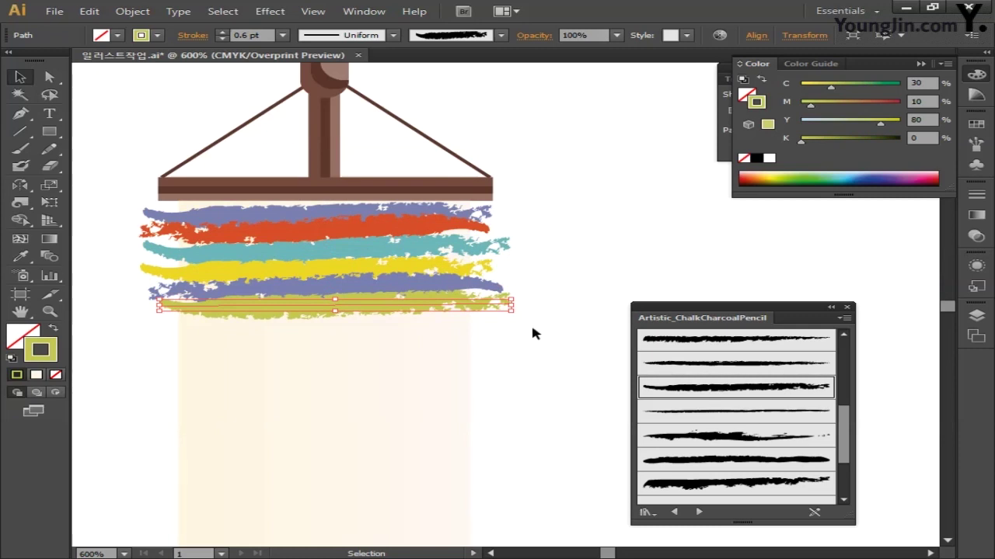
Select all six chalk brush strokes, convert them to filled shapes with Outline Stroke, and close the brush library
{"action": "left_click", "coordinate": [482, 287], "text": "shift"}
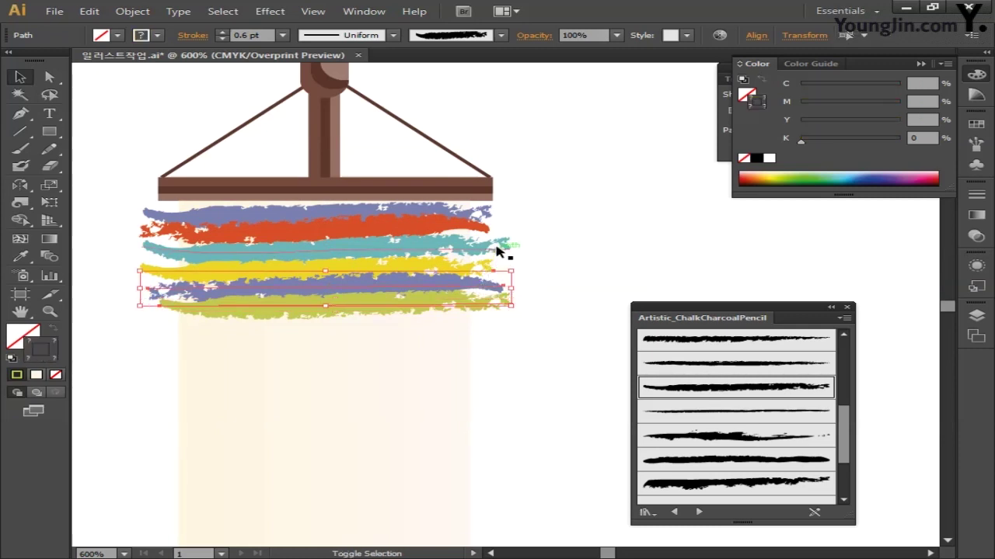
{"action": "left_click", "coordinate": [498, 250], "text": "shift"}
{"action": "left_click", "coordinate": [482, 217], "text": "shift"}
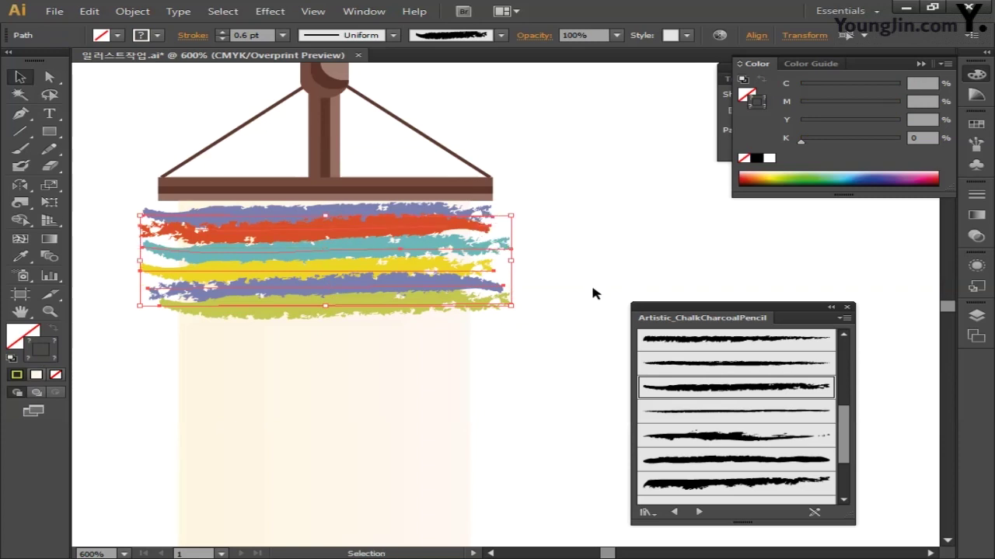
{"action": "left_click", "coordinate": [132, 11]}
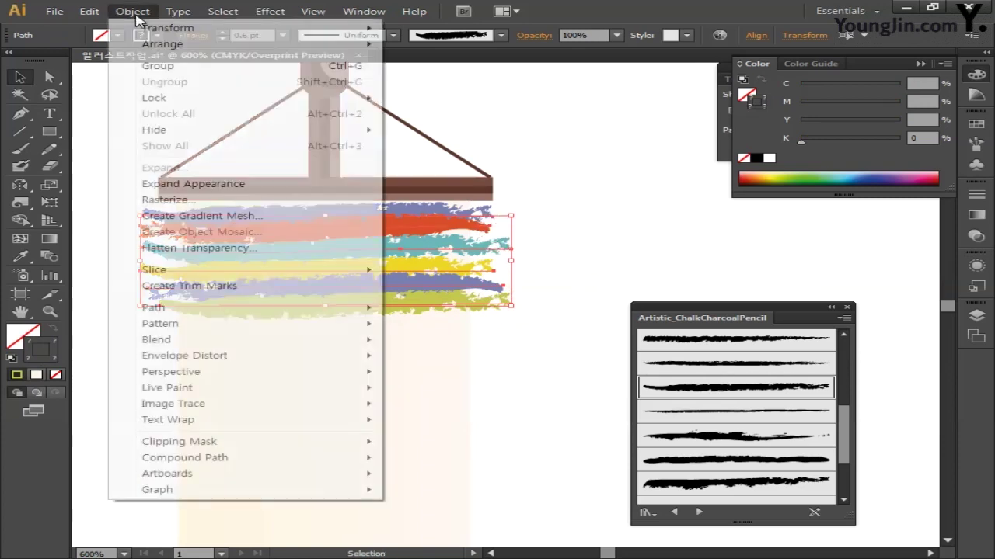
{"action": "mouse_move", "coordinate": [258, 311]}
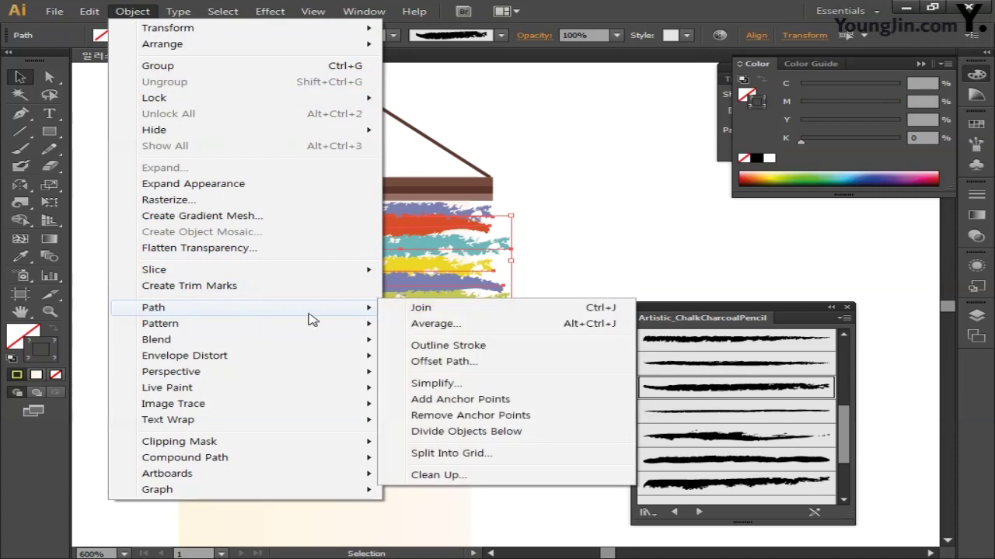
{"action": "left_click", "coordinate": [469, 347]}
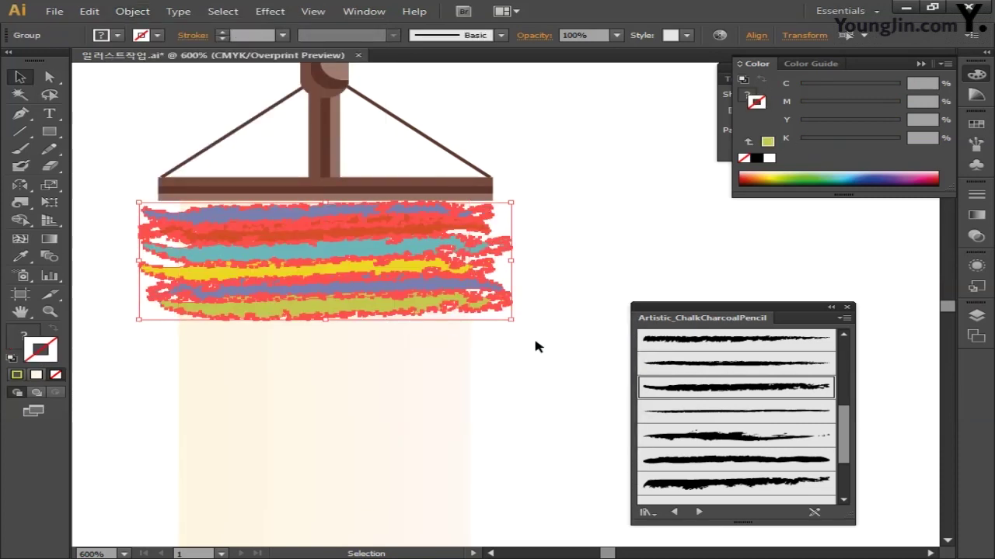
{"action": "left_click", "coordinate": [847, 307]}
{"action": "left_click", "coordinate": [976, 73]}
Draw a rectangle over the stripes, as wide as the banner and reaching from the crossbar to just below the green stripe
{"action": "key", "text": "space"}
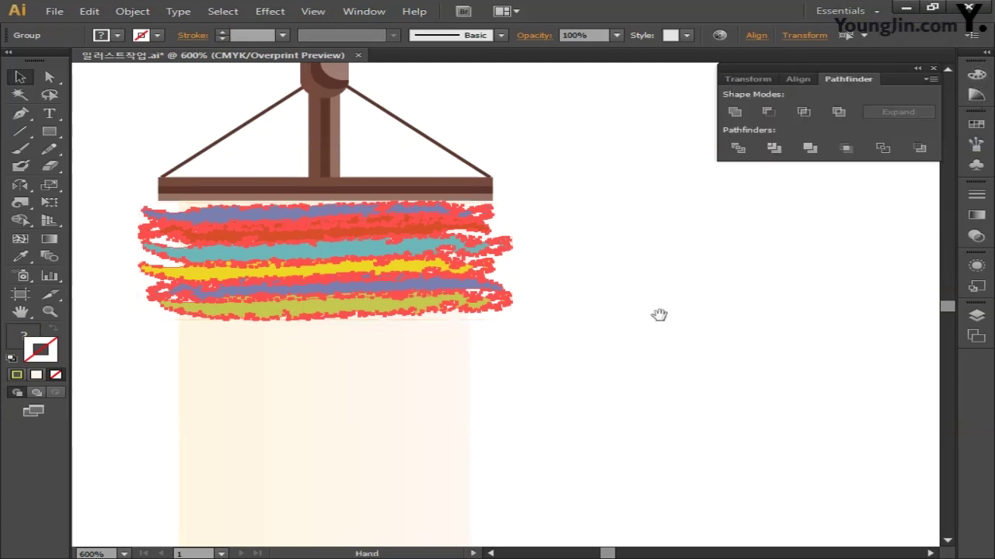
{"action": "left_click_drag", "start_coordinate": [657, 313], "coordinate": [757, 334]}
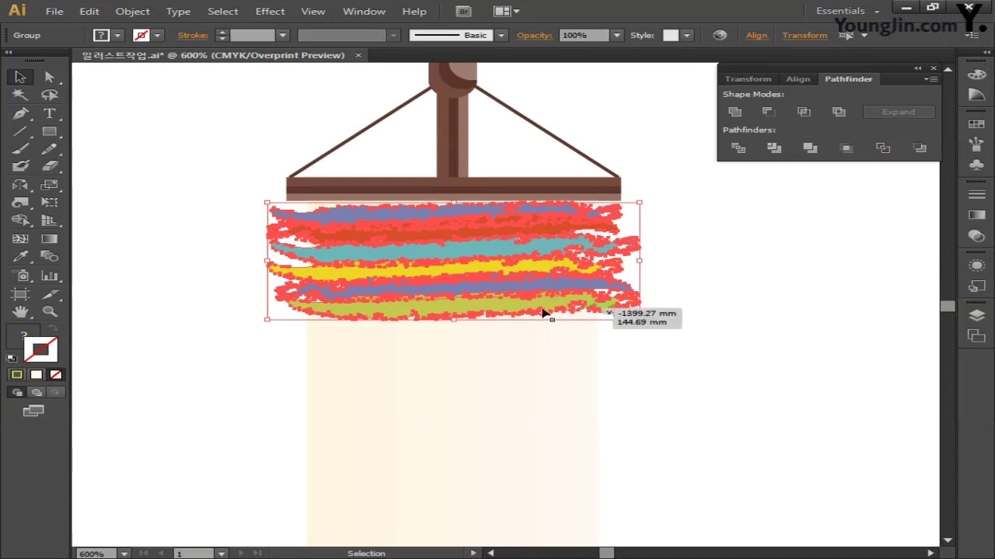
{"action": "left_click", "coordinate": [49, 132]}
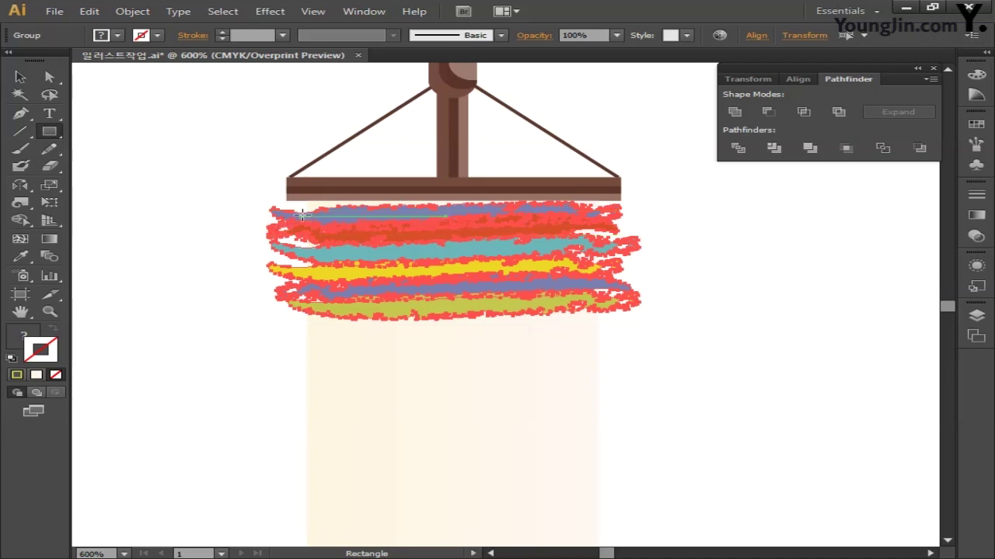
{"action": "mouse_move", "coordinate": [307, 200]}
{"action": "left_mouse_down"}
{"action": "mouse_move", "coordinate": [381, 289]}
{"action": "mouse_move", "coordinate": [539, 350]}
{"action": "mouse_move", "coordinate": [603, 339]}
{"action": "mouse_move", "coordinate": [602, 328]}
{"action": "left_mouse_up"}
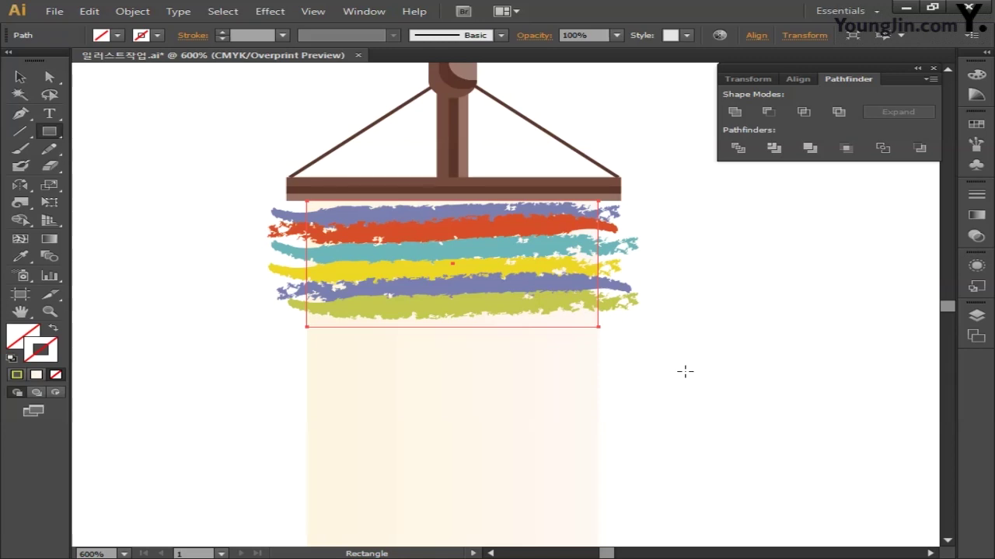
Make a clipping mask from the rectangle and the six stripes to trim them to the banner's width
{"action": "left_click", "coordinate": [21, 77]}
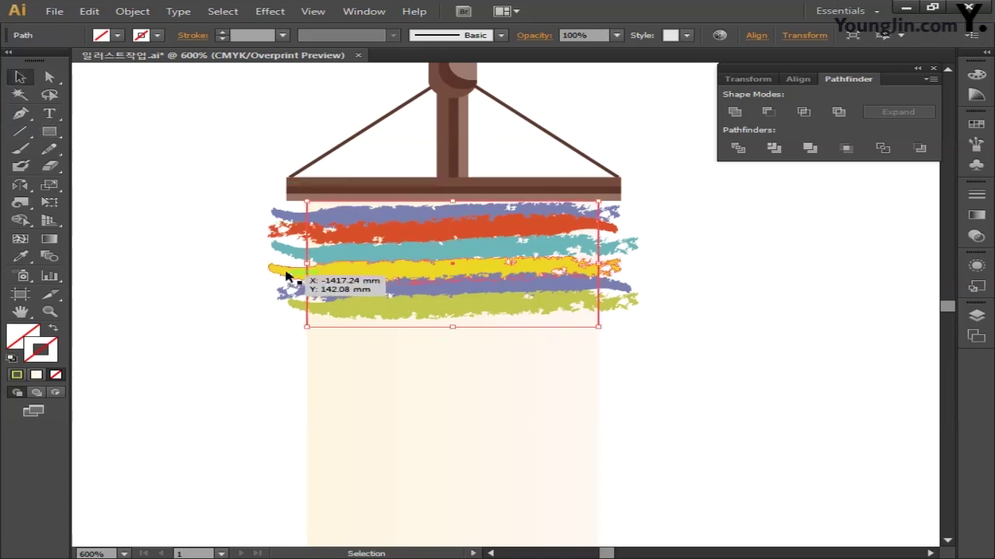
{"action": "left_click_drag", "start_coordinate": [257, 214], "coordinate": [296, 339]}
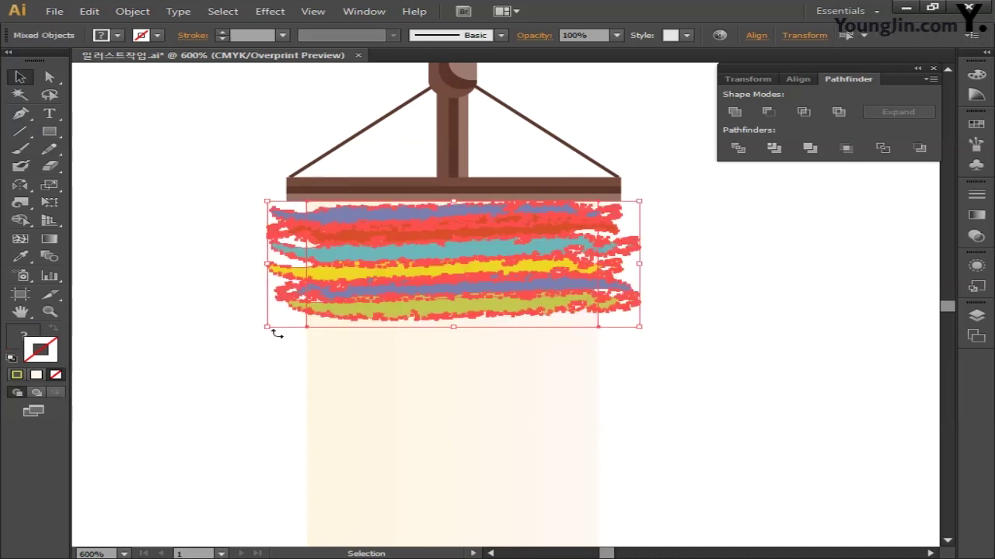
{"action": "right_click", "coordinate": [438, 265]}
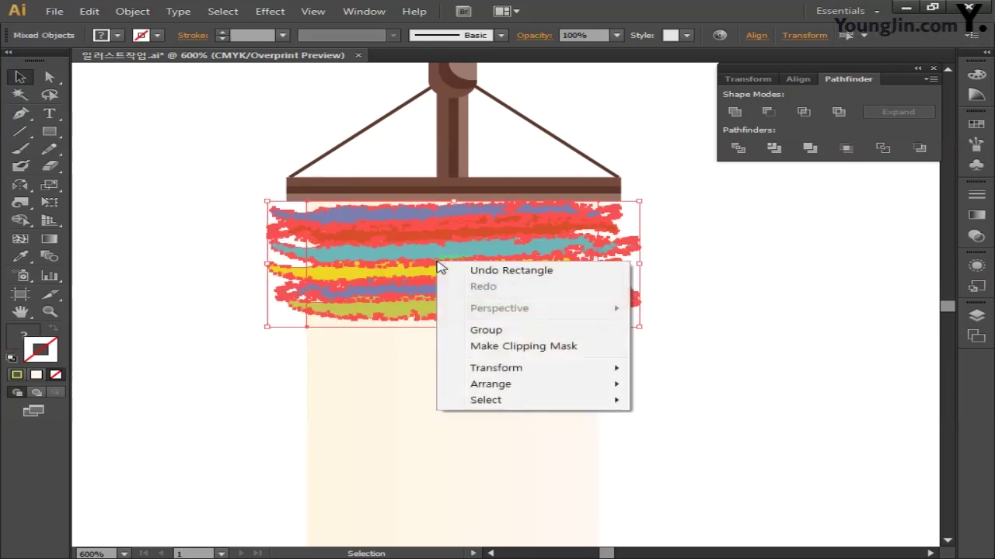
{"action": "left_click", "coordinate": [483, 348]}
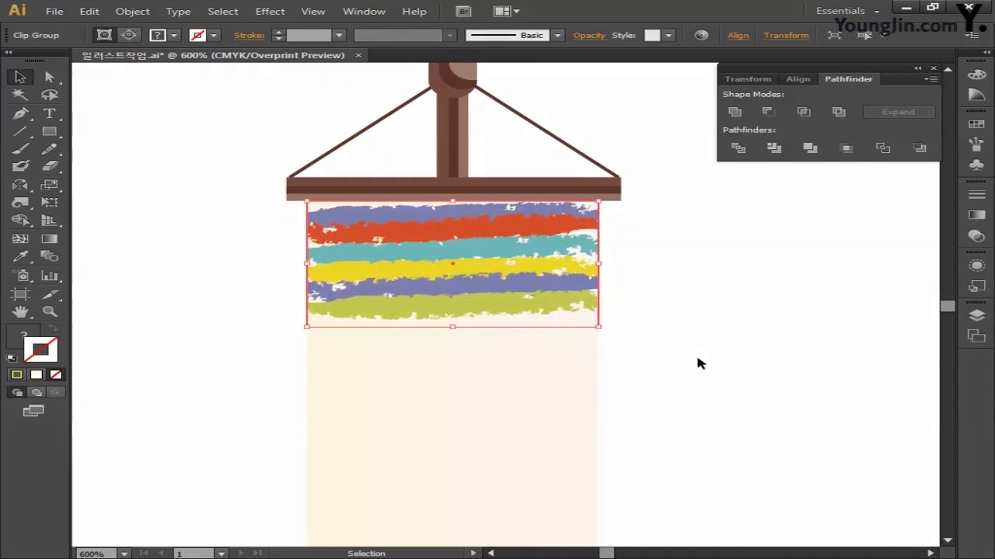
{"action": "left_click", "coordinate": [644, 352]}
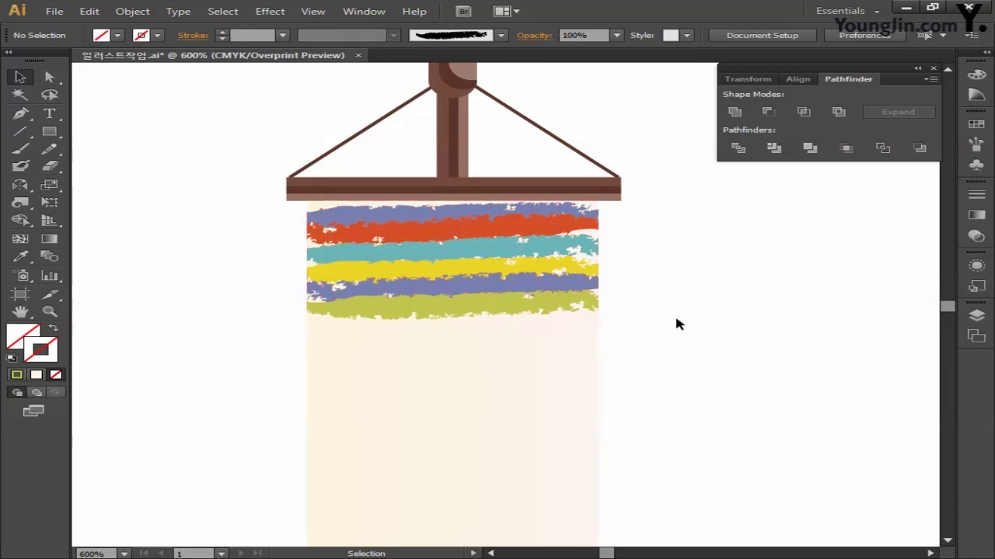
Draw a slightly wide ellipse in the empty area beside the banner's lower end
{"action": "left_click_drag", "start_coordinate": [680, 417], "coordinate": [680, 302]}
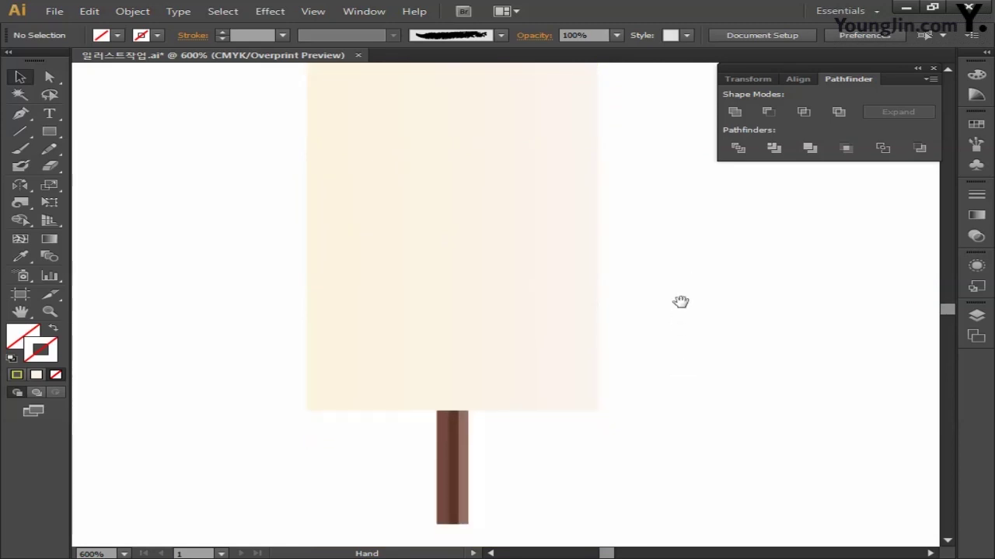
{"action": "left_click_drag", "start_coordinate": [49, 131], "coordinate": [131, 166]}
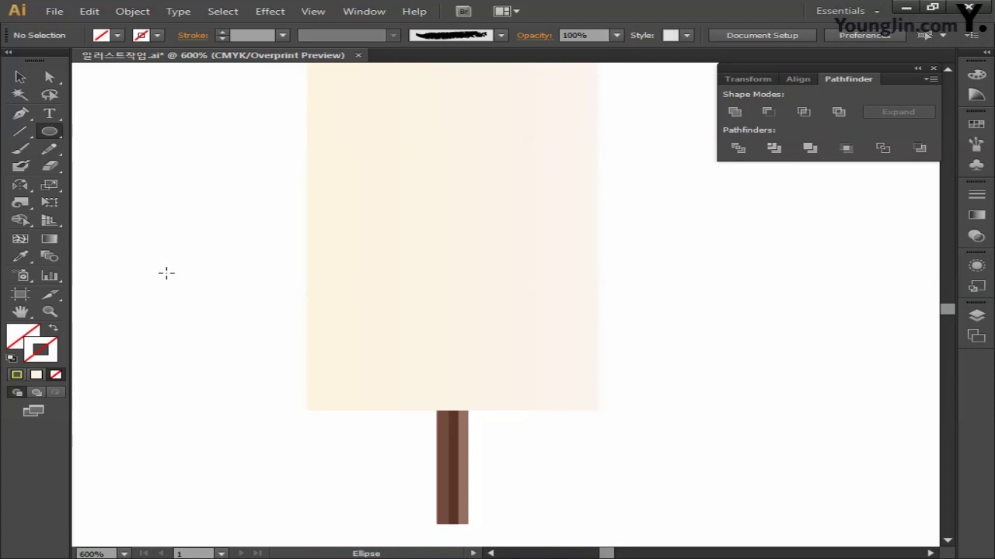
{"action": "left_click_drag", "start_coordinate": [143, 364], "coordinate": [231, 424]}
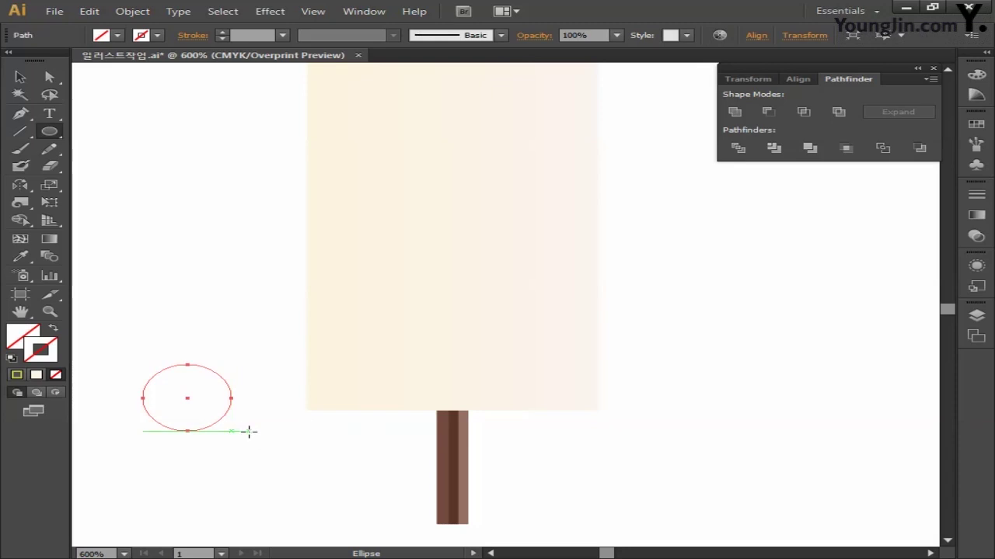
Give the ellipse a yellow-green stroke with C 30, M 10, Y 80, K 0
{"action": "left_click", "coordinate": [40, 350]}
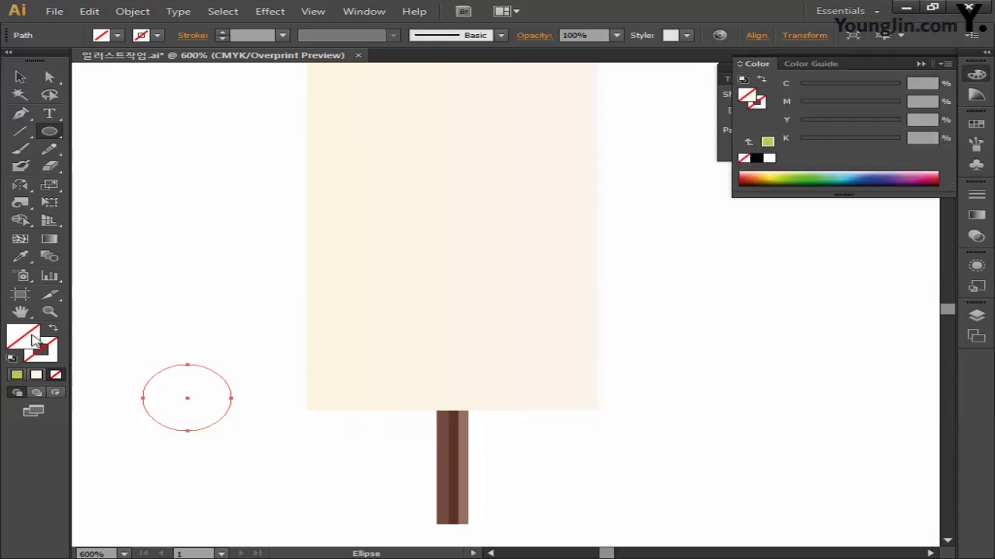
{"action": "double_click", "coordinate": [54, 352]}
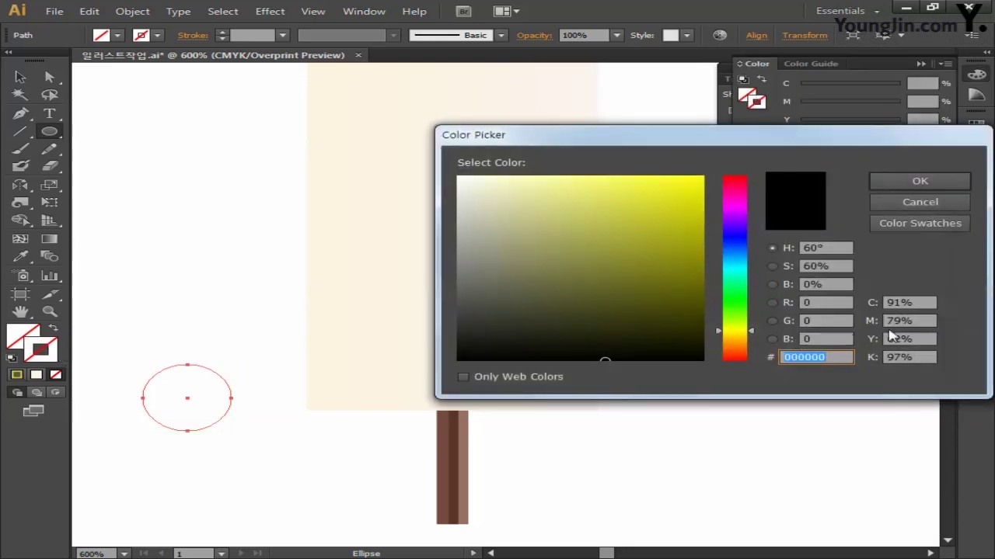
{"action": "left_click", "coordinate": [901, 302]}
{"action": "type", "text": "30"}
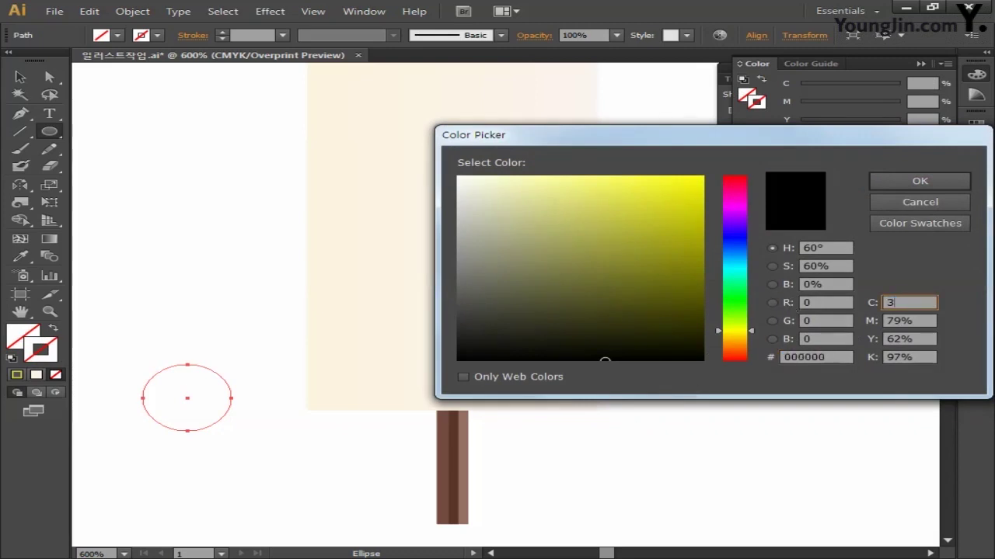
{"action": "key", "text": "Tab"}
{"action": "type", "text": "10"}
{"action": "key", "text": "Tab"}
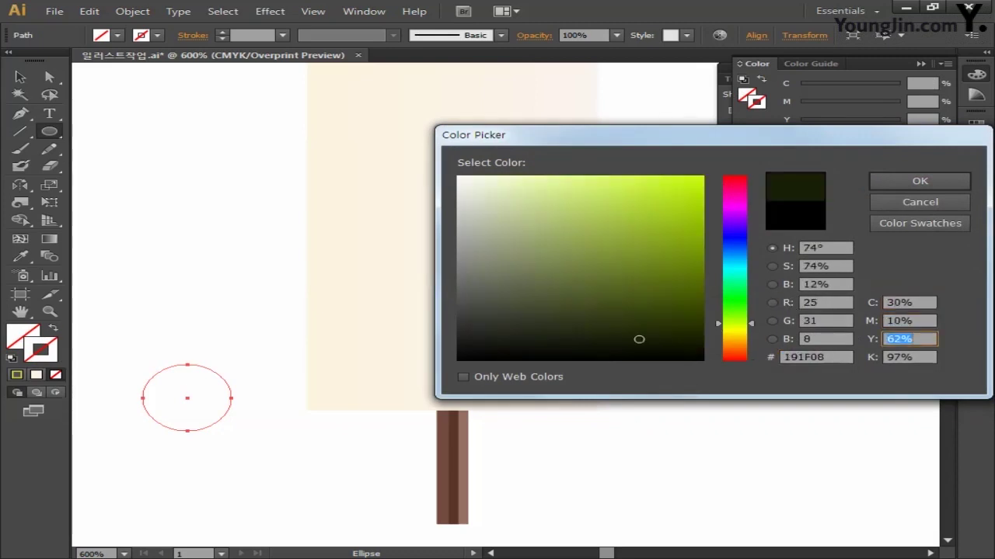
{"action": "type", "text": "80"}
{"action": "key", "text": "Tab"}
{"action": "type", "text": "0"}
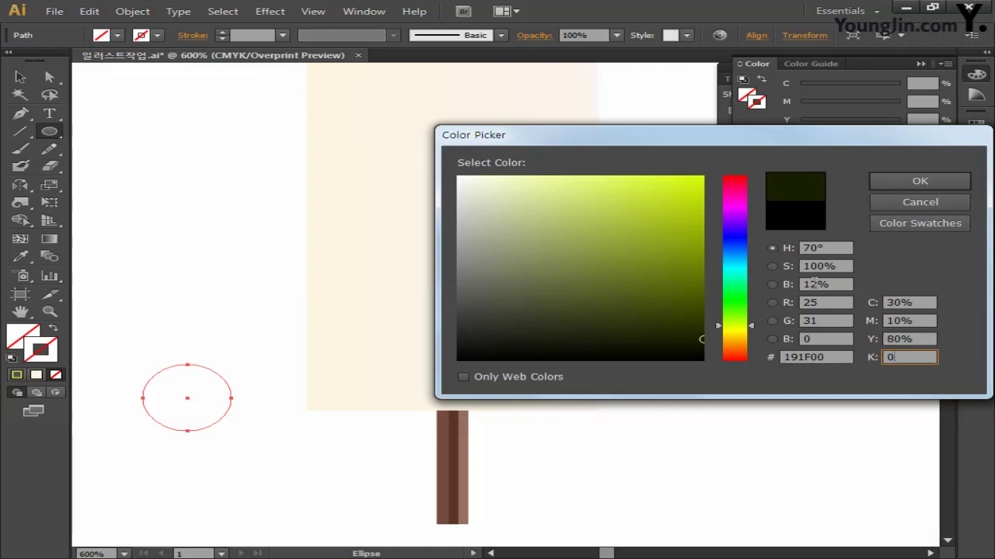
{"action": "left_click", "coordinate": [903, 183]}
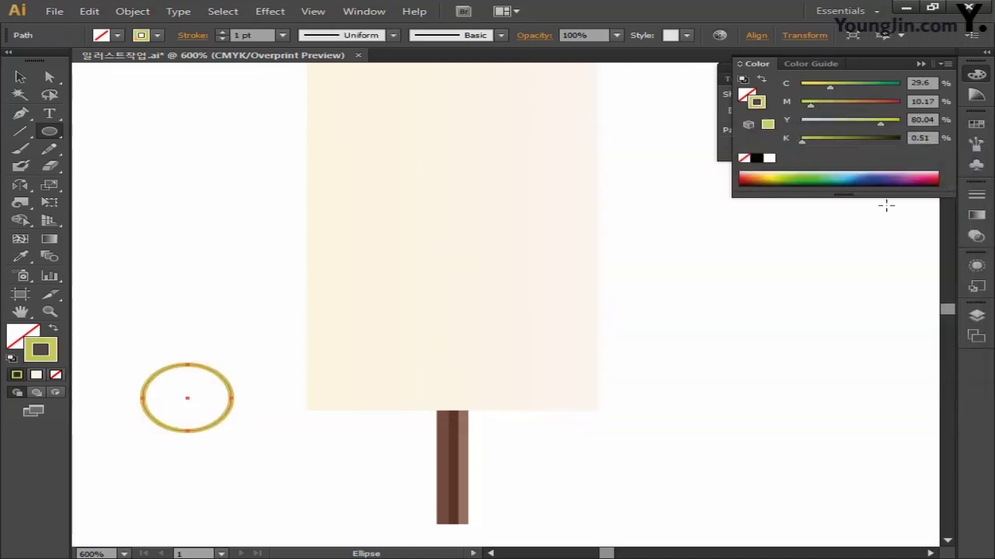
Set the ellipse's stroke weight to 1.2 pt
{"action": "left_click", "coordinate": [238, 35]}
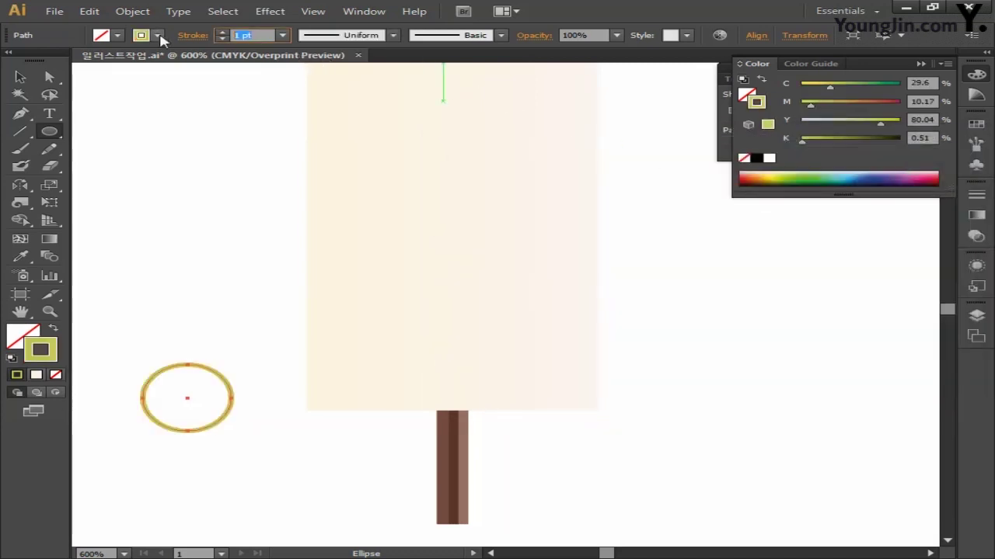
{"action": "type", "text": "1.2"}
{"action": "key", "text": "Return"}
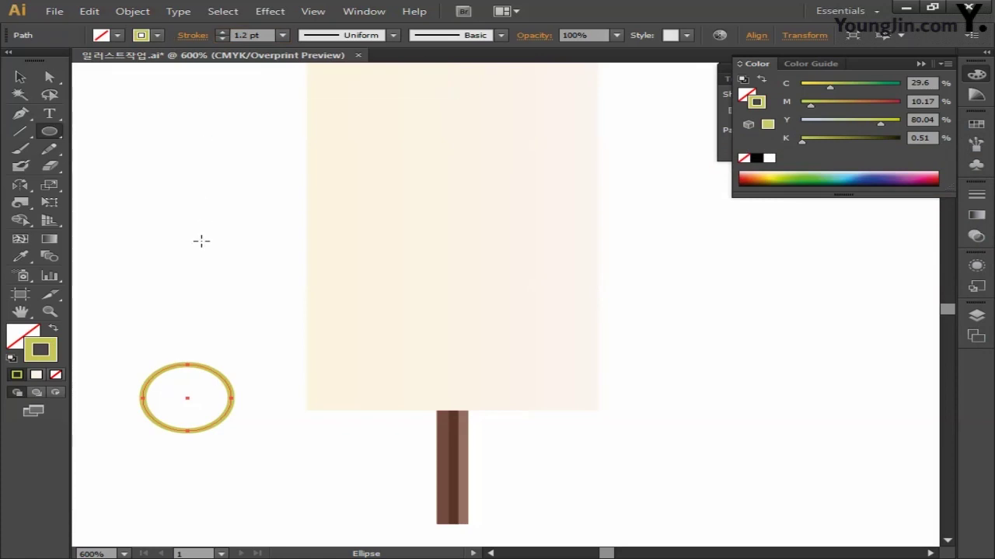
Duplicate the ellipse horizontally with edges touching and repeat the copy until there is a row of four
{"action": "key", "text": "v"}
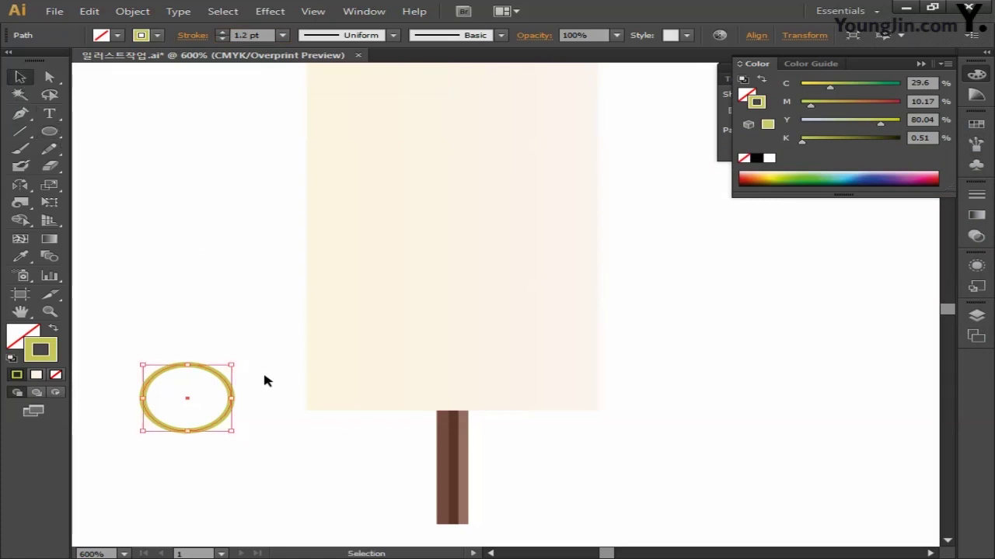
{"action": "key", "text": "space"}
{"action": "mouse_move", "coordinate": [268, 417]}
{"action": "left_mouse_down"}
{"action": "mouse_move", "coordinate": [504, 423]}
{"action": "mouse_move", "coordinate": [171, 421]}
{"action": "mouse_move", "coordinate": [273, 422]}
{"action": "mouse_move", "coordinate": [262, 422]}
{"action": "left_mouse_up"}
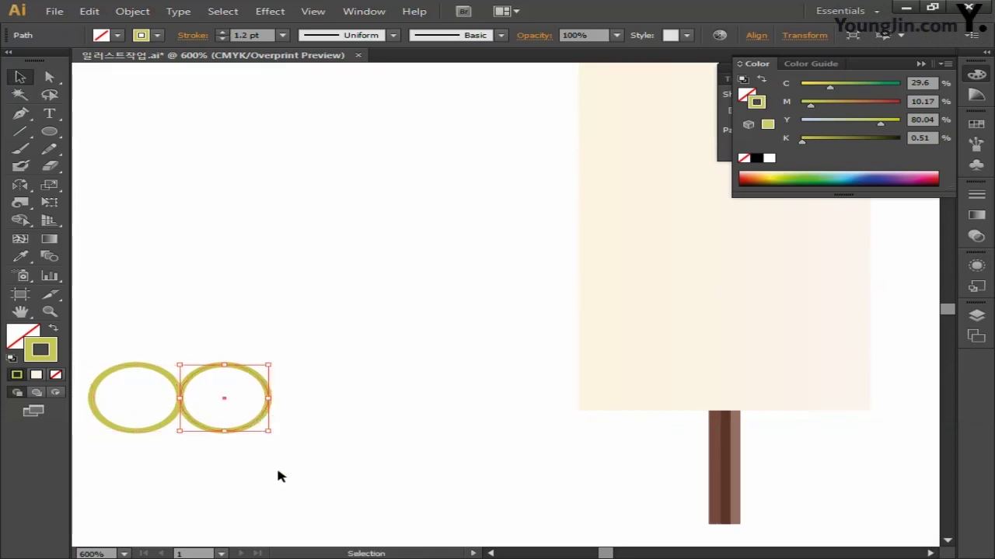
{"action": "key", "text": "ctrl+d"}
{"action": "key", "text": "ctrl+d"}
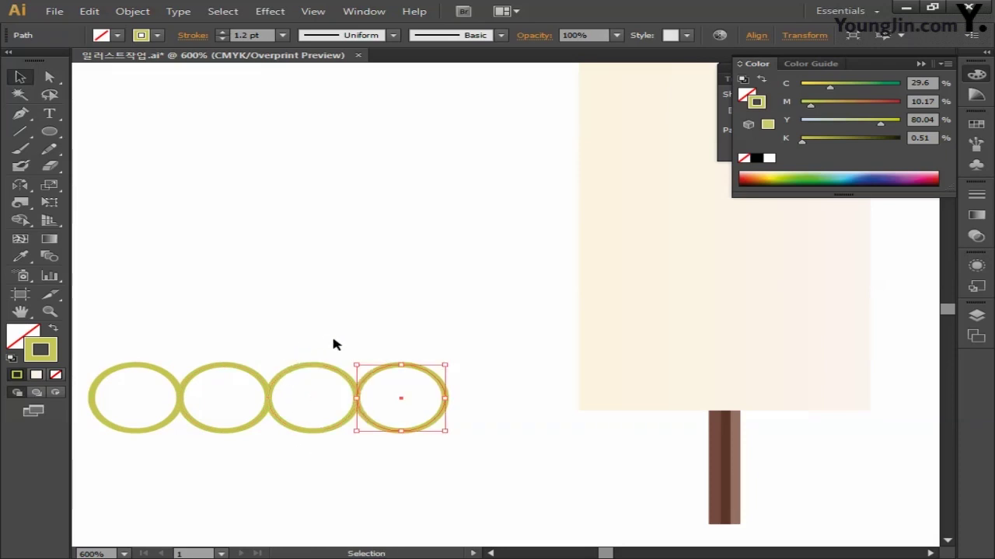
Outline the strokes of the four ellipses and unite them into a single chain shape
{"action": "left_click_drag", "start_coordinate": [332, 322], "coordinate": [386, 320]}
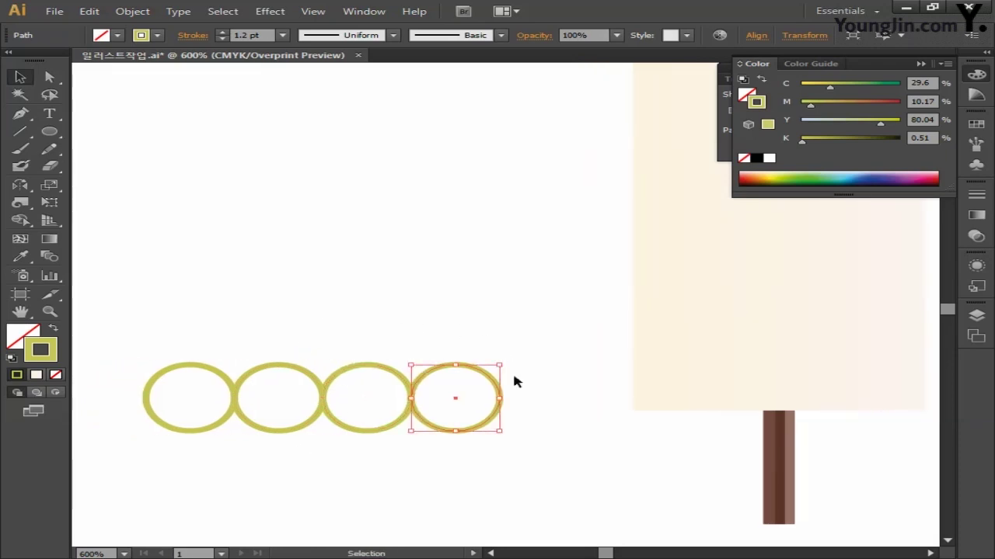
{"action": "left_click", "coordinate": [518, 417]}
{"action": "left_click_drag", "start_coordinate": [525, 435], "coordinate": [131, 352]}
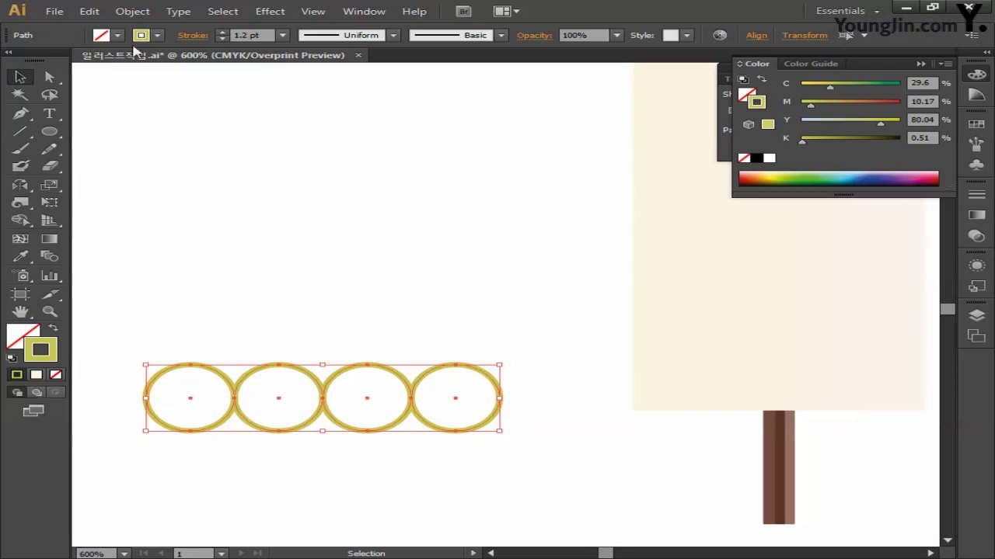
{"action": "left_click", "coordinate": [132, 10]}
{"action": "mouse_move", "coordinate": [207, 313]}
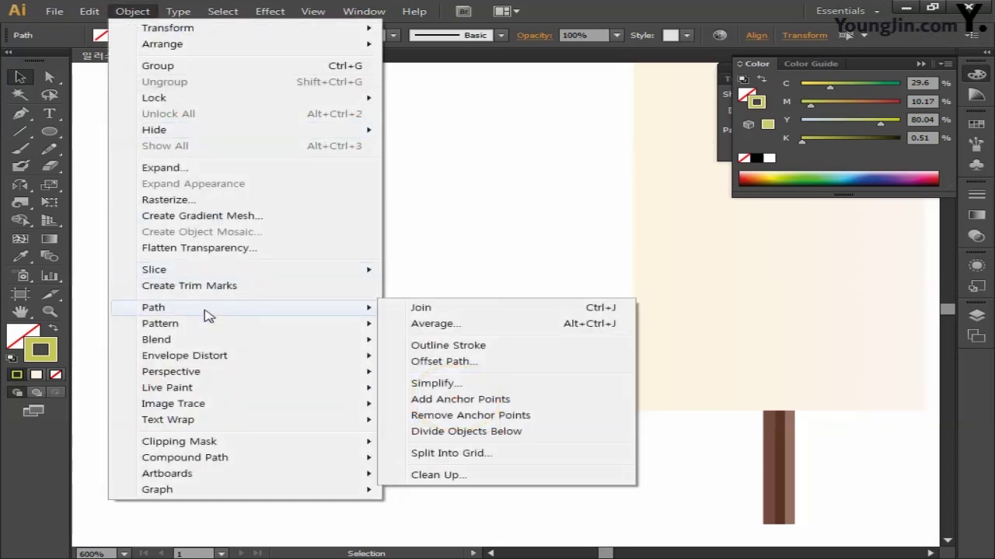
{"action": "left_click", "coordinate": [457, 346]}
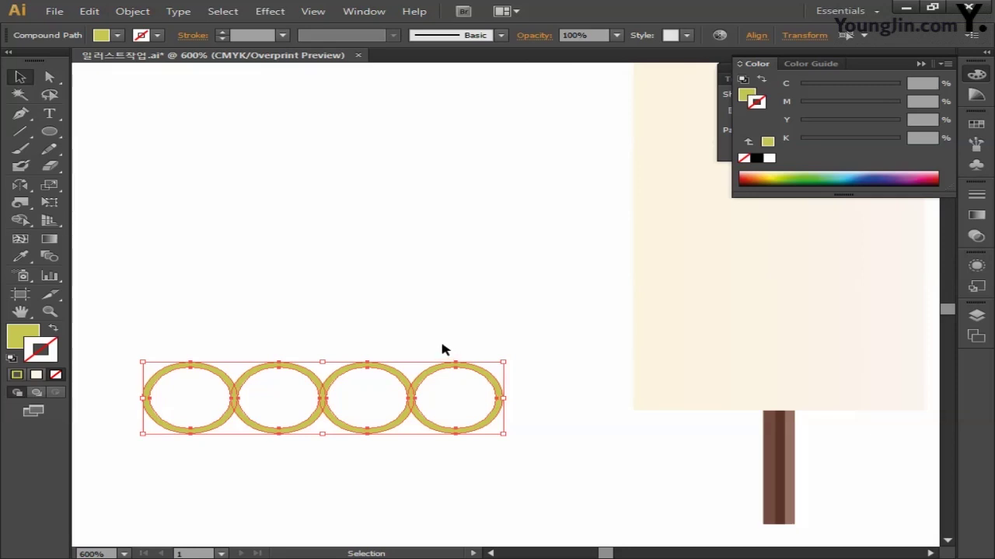
{"action": "left_click", "coordinate": [976, 82]}
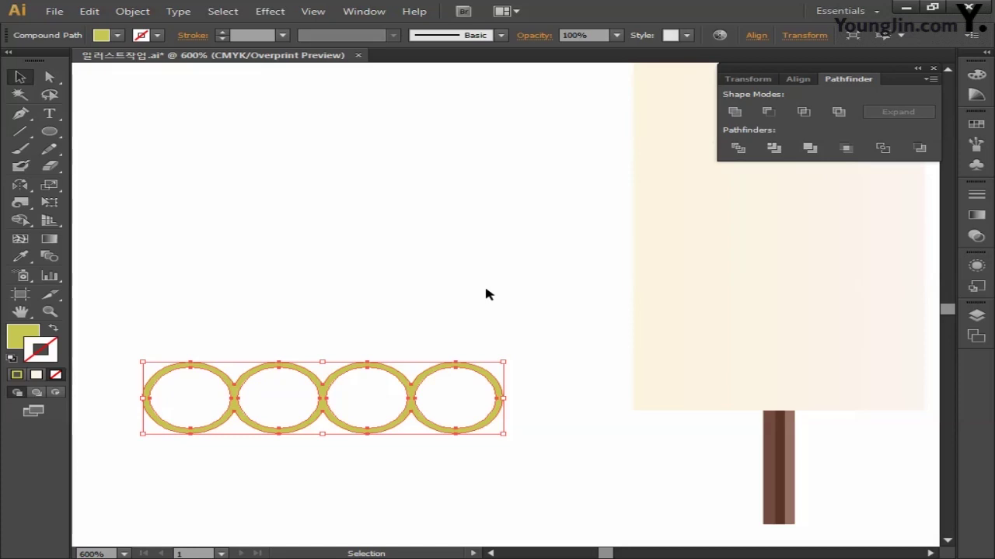
Move the ring chain onto the banner's lower end, enlarge it slightly past both sides and centre it vertically on the bottom edge
{"action": "left_click_drag", "start_coordinate": [485, 377], "coordinate": [884, 377]}
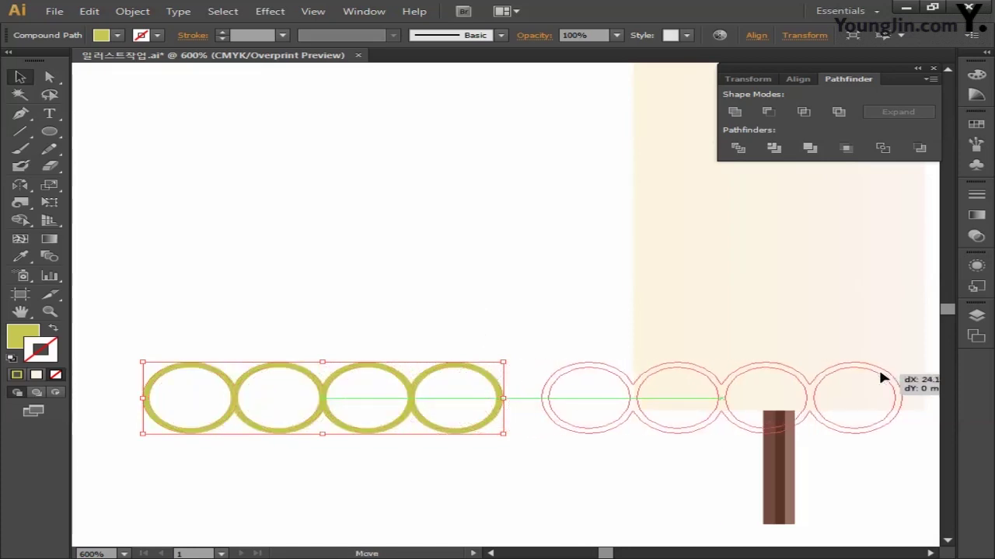
{"action": "left_click_drag", "start_coordinate": [531, 282], "coordinate": [355, 282]}
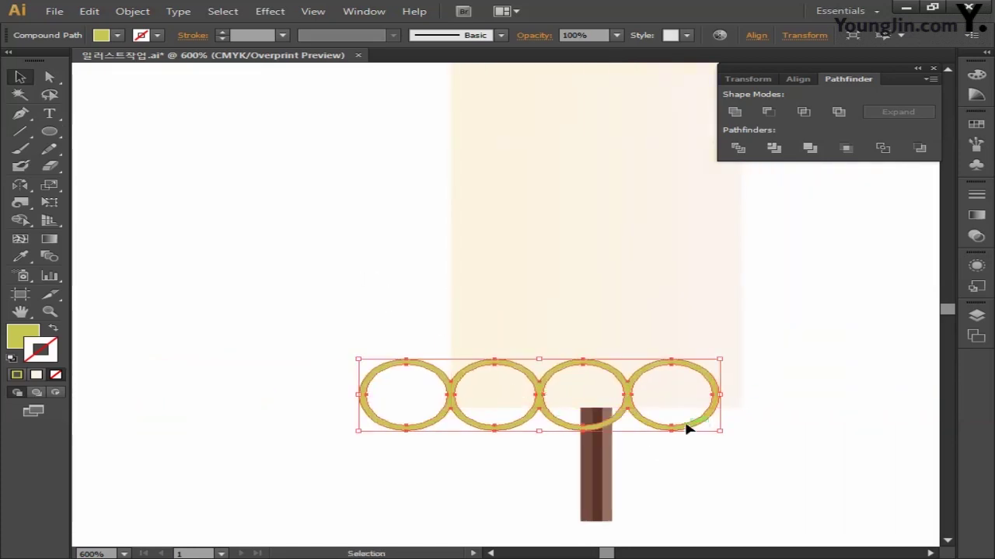
{"action": "left_click_drag", "start_coordinate": [682, 427], "coordinate": [733, 427]}
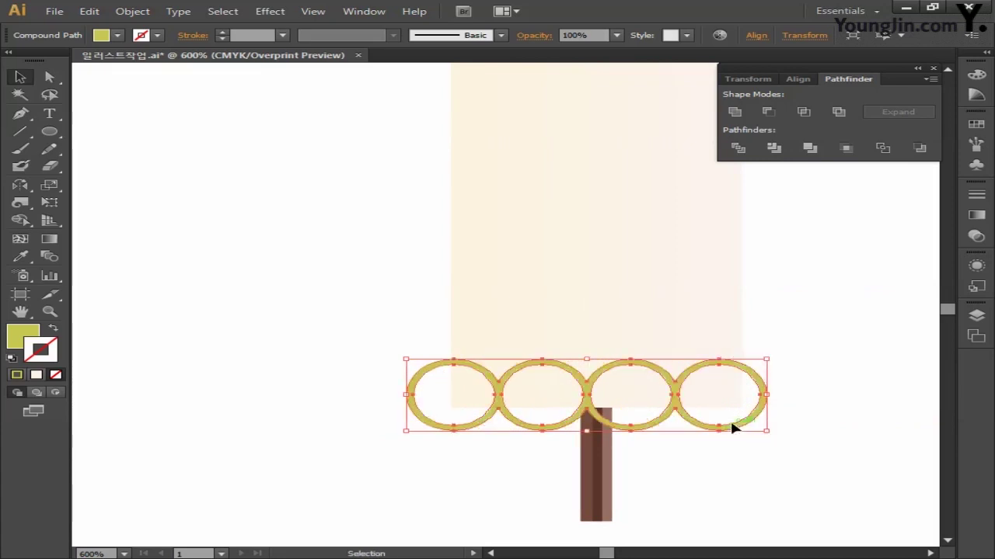
{"action": "left_click_drag", "start_coordinate": [767, 358], "coordinate": [788, 355]}
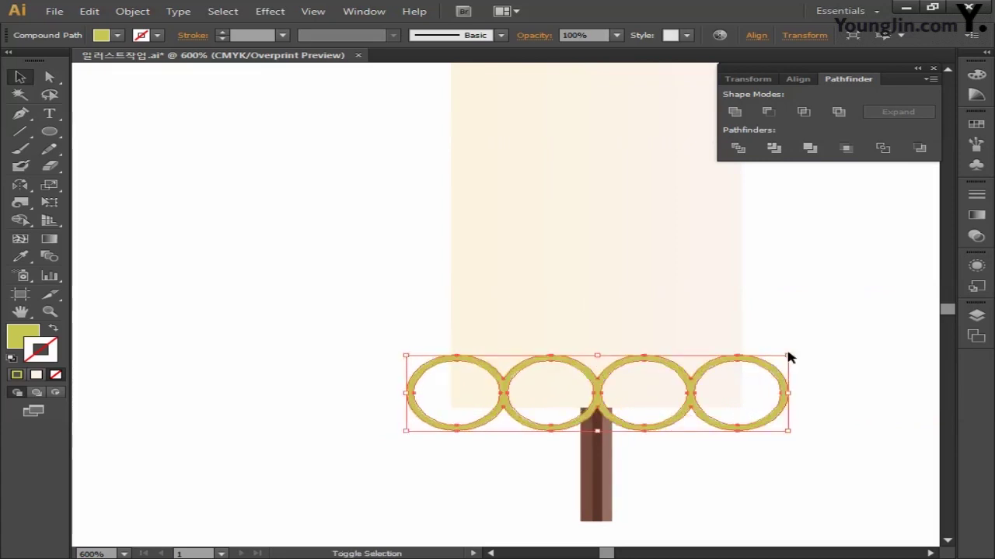
{"action": "left_click", "coordinate": [800, 319]}
{"action": "left_click_drag", "start_coordinate": [760, 422], "coordinate": [760, 437]}
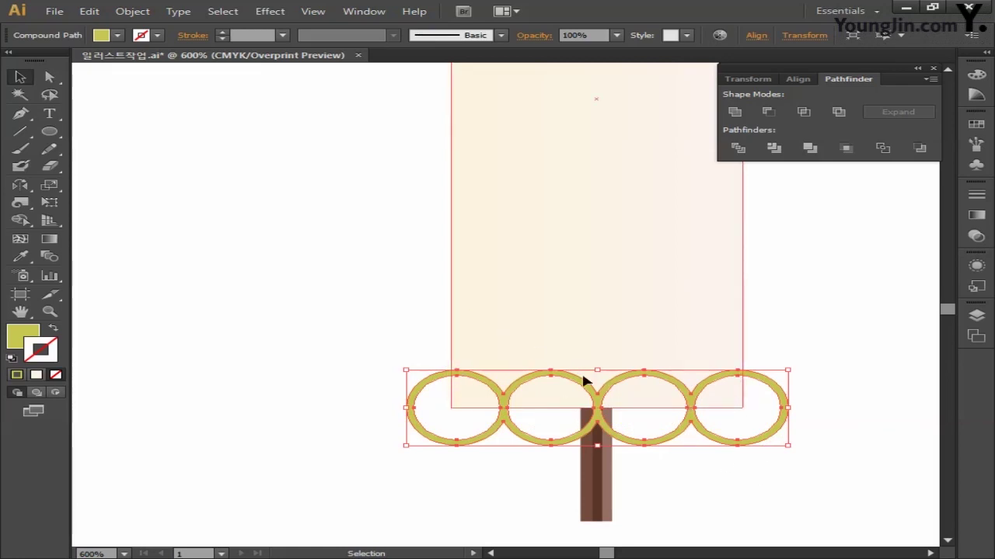
Draw a rectangle across the banner's full width ending at its bottom edge, and use it as a clipping mask for the ring chain
{"action": "left_click", "coordinate": [51, 134]}
{"action": "left_click", "coordinate": [105, 131]}
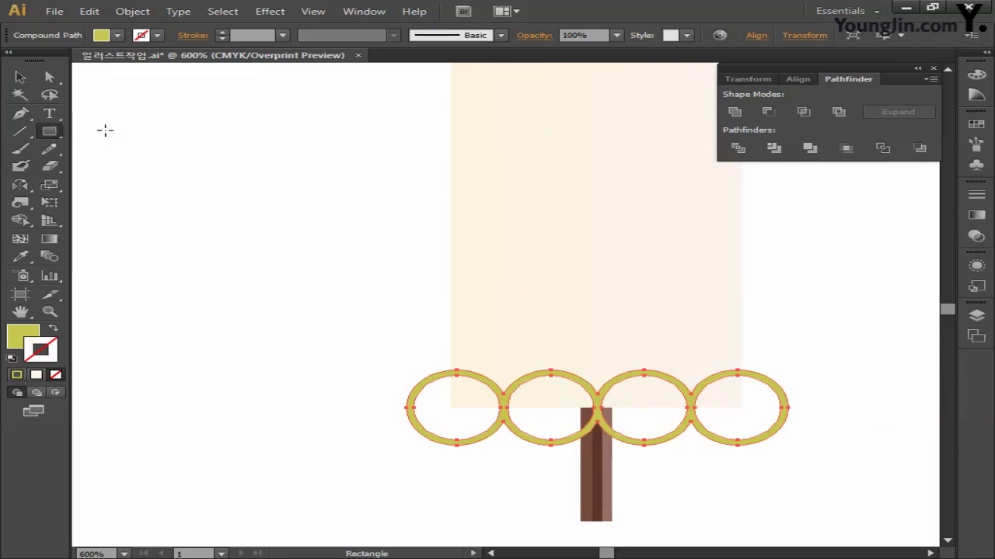
{"action": "left_click_drag", "start_coordinate": [451, 322], "coordinate": [742, 407]}
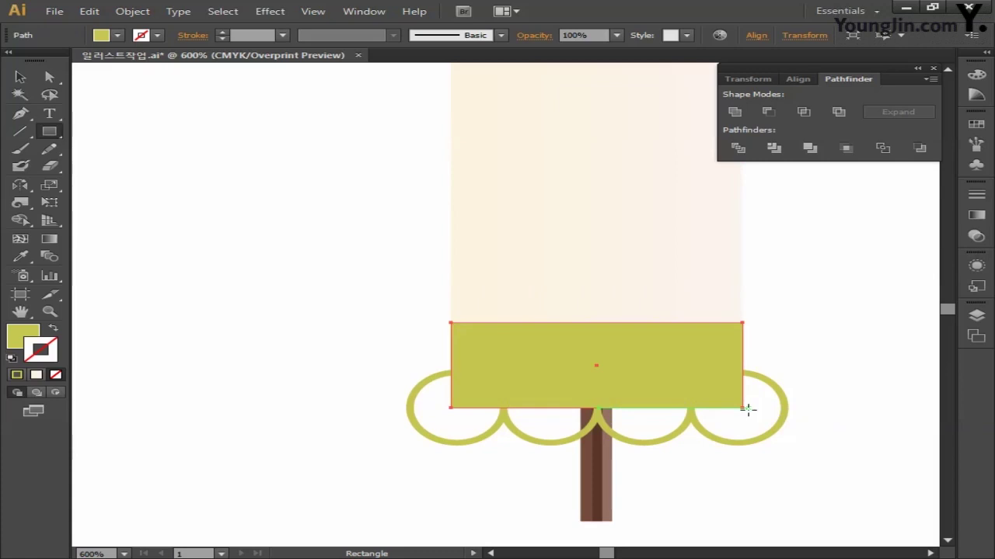
{"action": "left_click", "coordinate": [20, 77]}
{"action": "left_click", "coordinate": [449, 445], "text": "shift"}
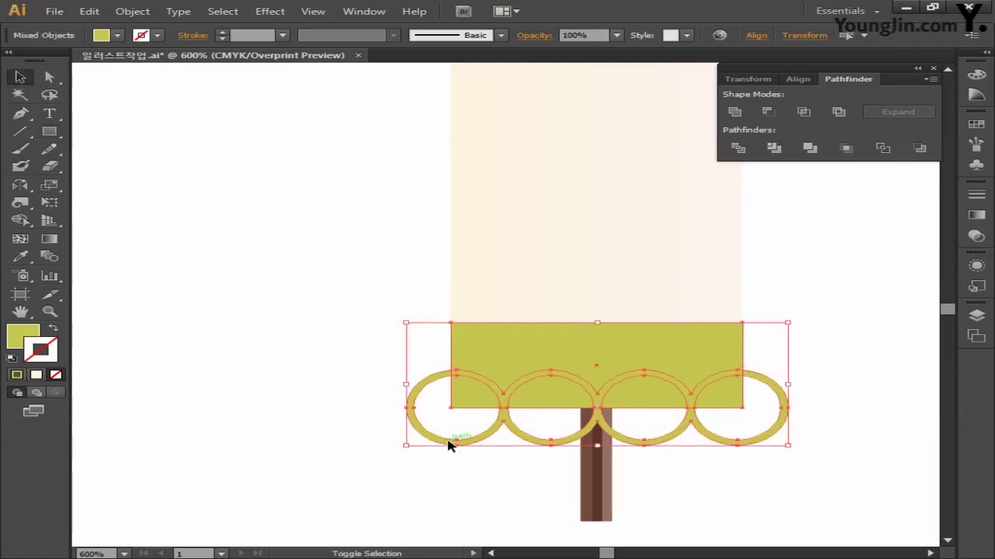
{"action": "right_click", "coordinate": [450, 446]}
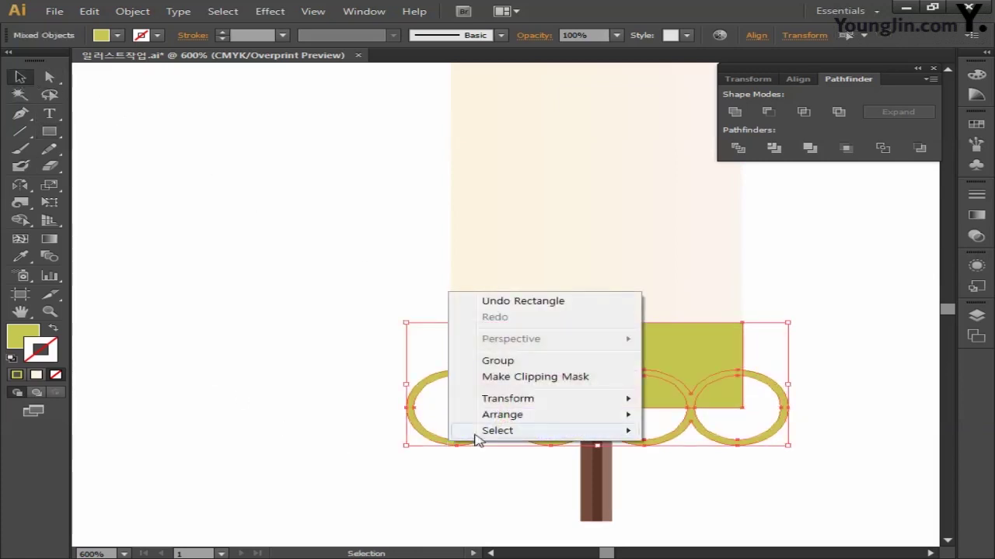
{"action": "left_click", "coordinate": [478, 380]}
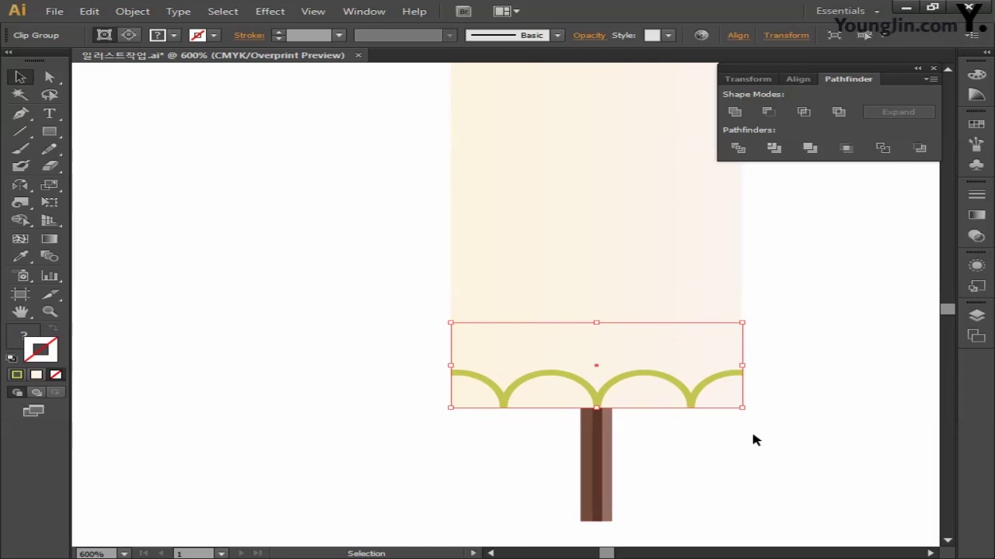
Create a triangle beside the banner with the Polygon tool, using 3 sides and a 17.6389 mm radius
{"action": "left_click_drag", "start_coordinate": [48, 132], "coordinate": [154, 183]}
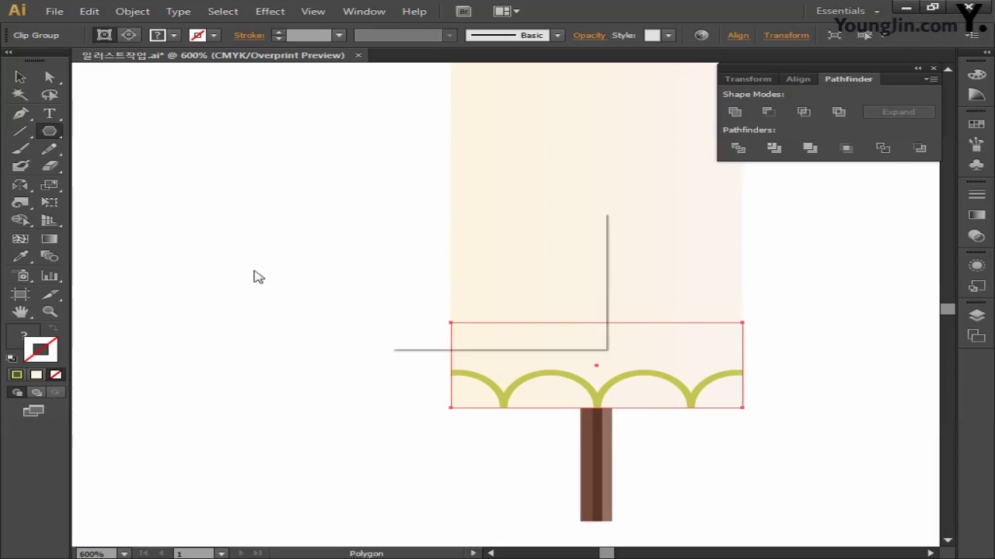
{"action": "left_click", "coordinate": [256, 277]}
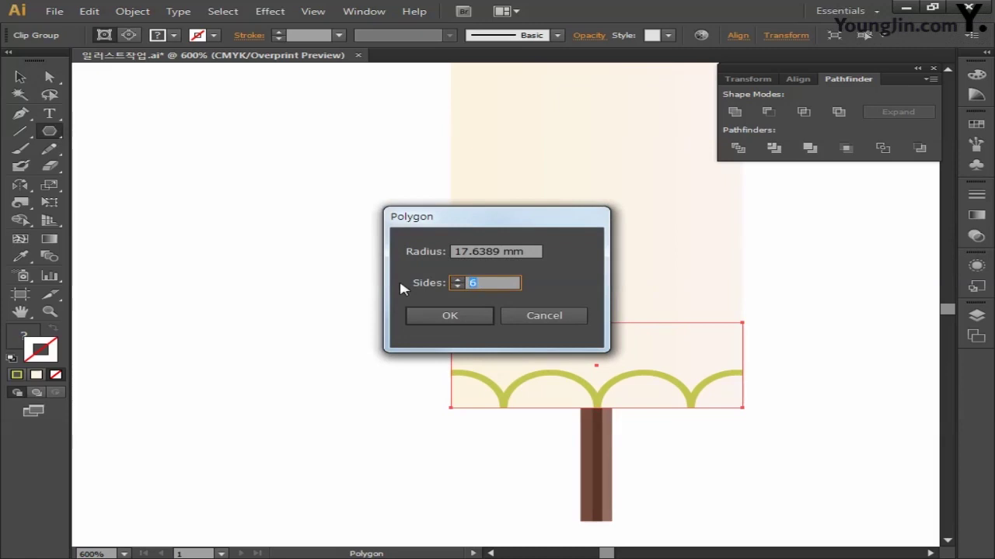
{"action": "type", "text": "3"}
{"action": "left_click", "coordinate": [443, 318]}
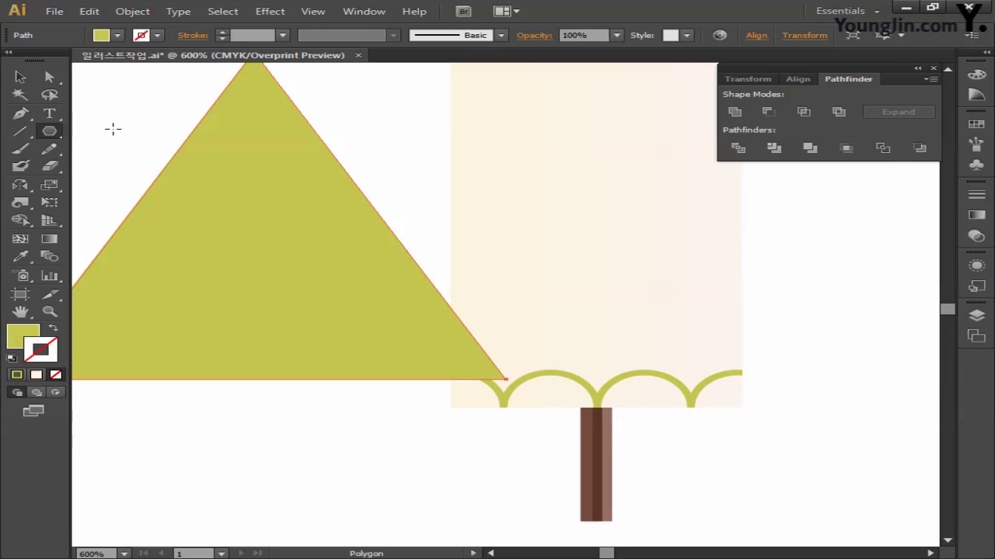
Scale the triangle down to a small shape, smaller than one chain ring, in the empty area beside the banner
{"action": "left_click", "coordinate": [20, 77]}
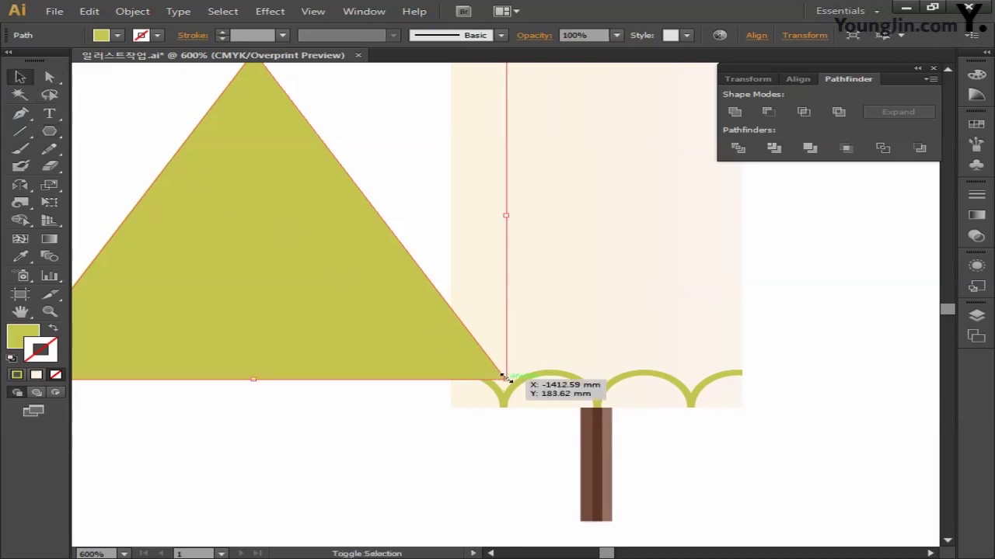
{"action": "left_click_drag", "start_coordinate": [504, 377], "coordinate": [277, 241]}
{"action": "left_click_drag", "start_coordinate": [181, 177], "coordinate": [359, 297]}
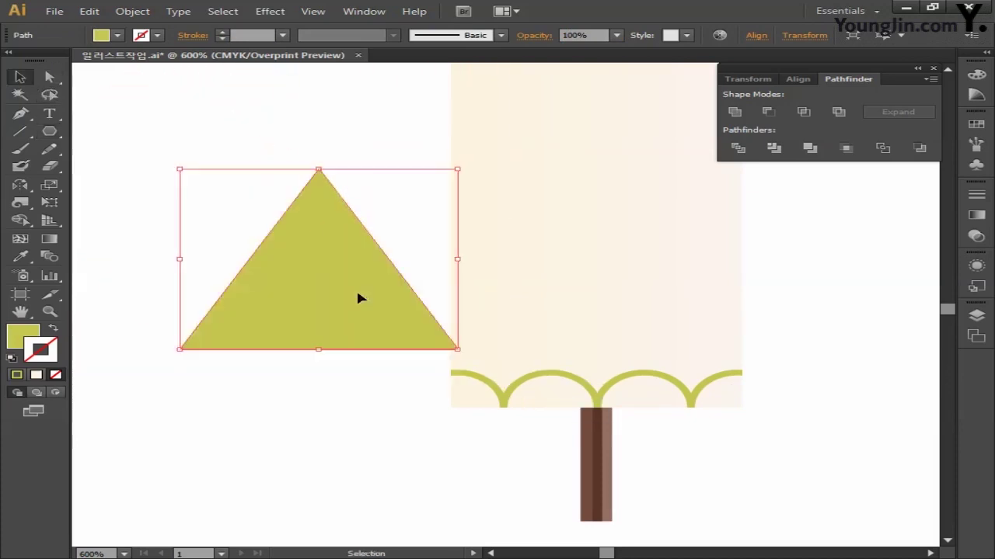
{"action": "left_click_drag", "start_coordinate": [457, 349], "coordinate": [346, 327]}
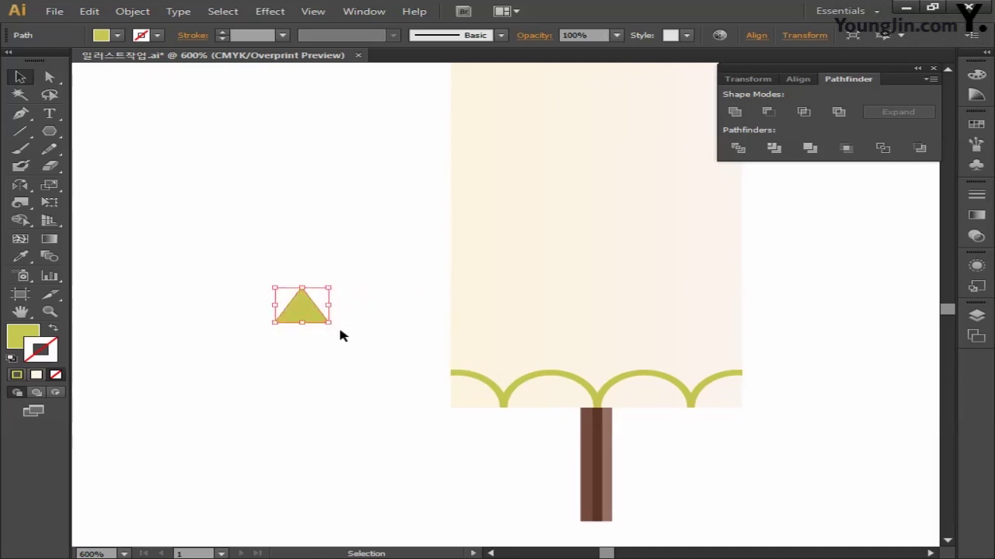
Rotate the small triangle a quarter turn so its tip points left, and shorten it horizontally
{"action": "left_click_drag", "start_coordinate": [337, 331], "coordinate": [358, 278]}
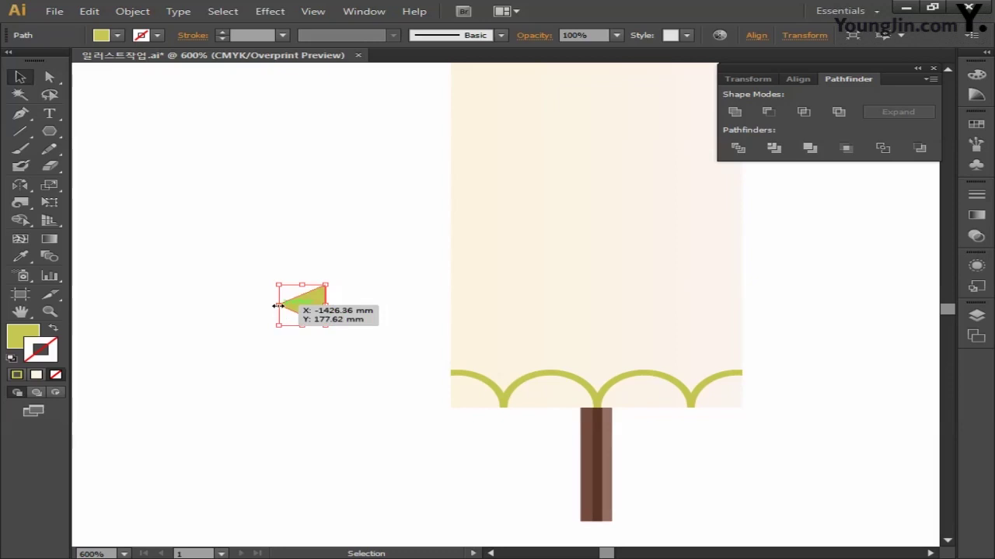
{"action": "left_click_drag", "start_coordinate": [277, 305], "coordinate": [288, 356]}
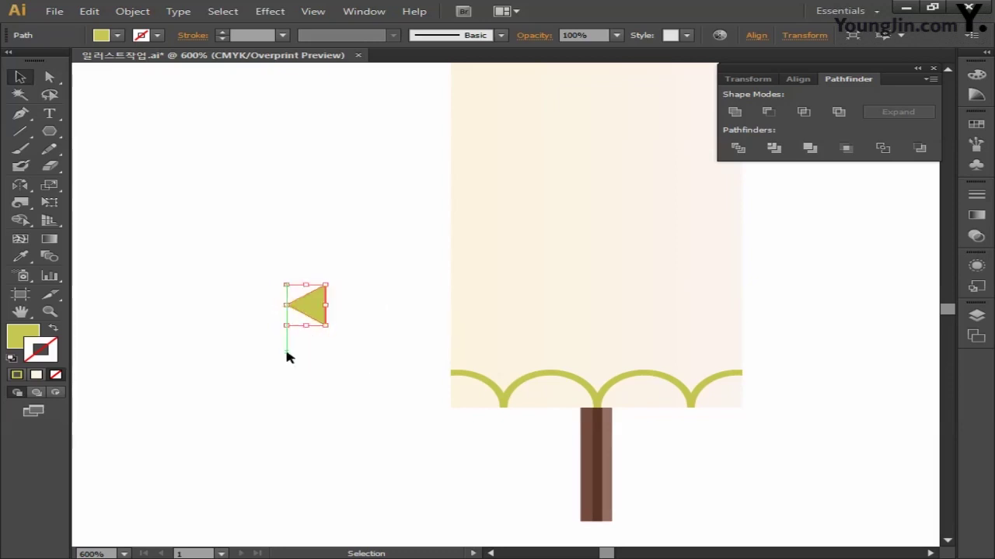
{"action": "left_click_drag", "start_coordinate": [287, 305], "coordinate": [294, 319]}
Set the triangle's fill colour to C 60 and M 80
{"action": "double_click", "coordinate": [23, 336]}
{"action": "double_click", "coordinate": [926, 304]}
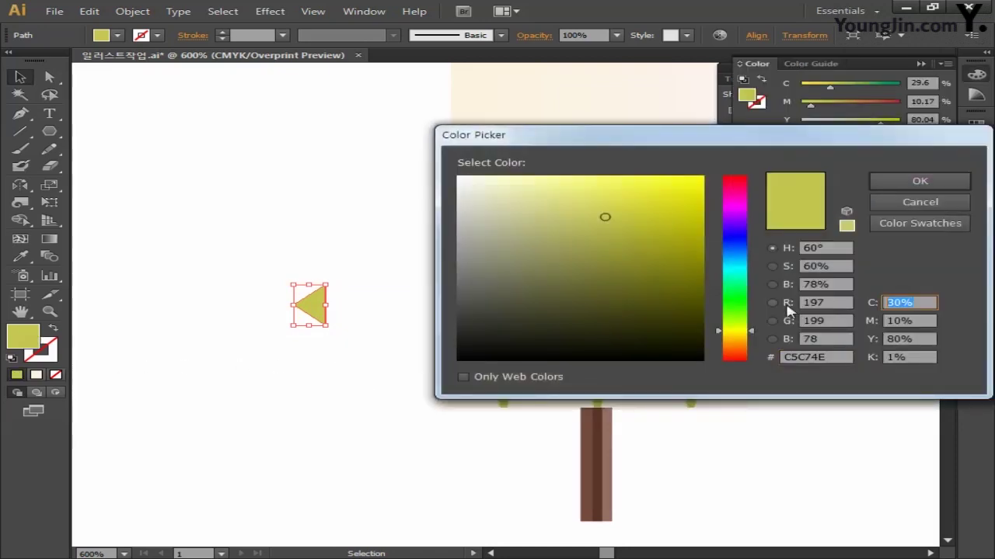
{"action": "type", "text": "60"}
{"action": "key", "text": "Tab"}
{"action": "type", "text": "80"}
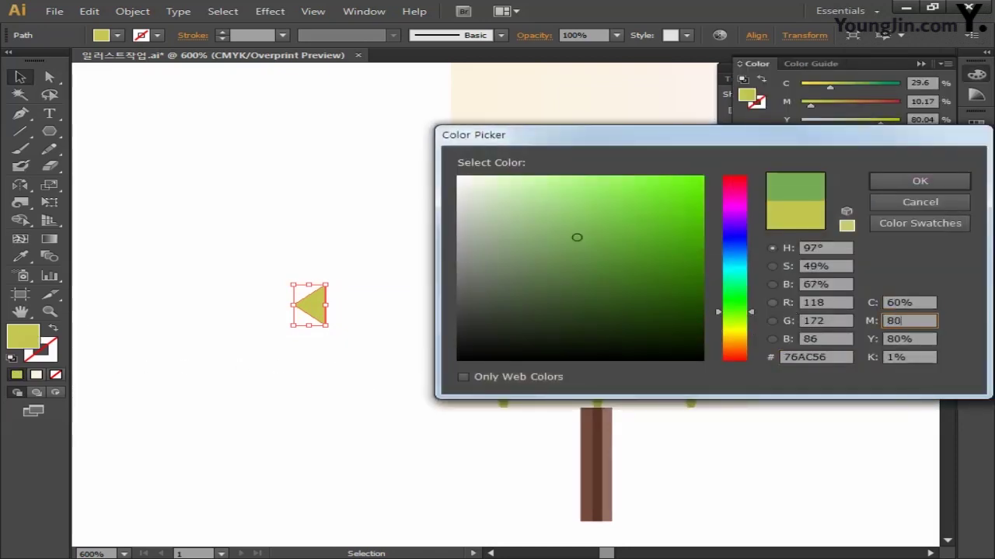
Set the triangle's fill colour to C 60, M 80, Y 80, K 40
{"action": "key", "text": "Tab"}
{"action": "key", "text": "Tab"}
{"action": "type", "text": "4"}
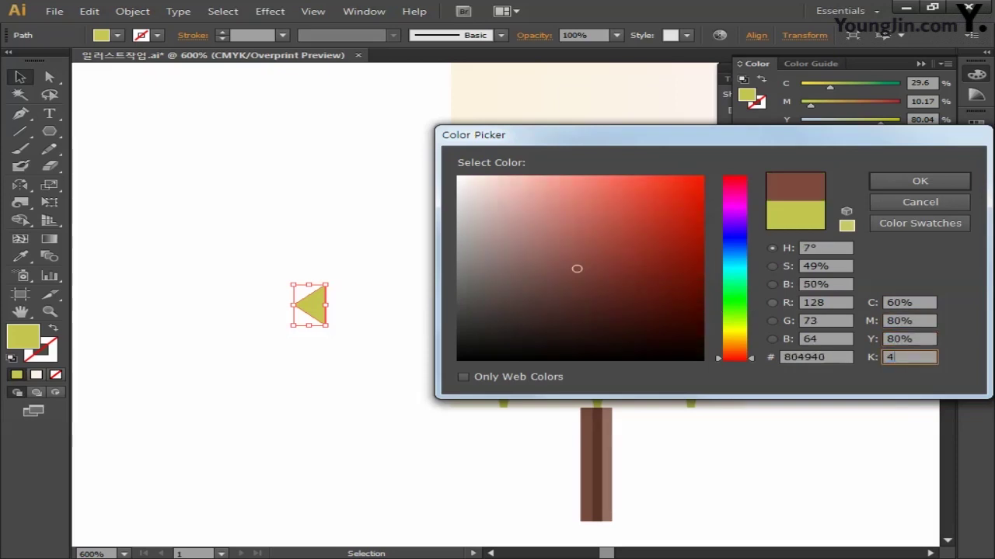
{"action": "type", "text": "0"}
{"action": "key", "text": "Return"}
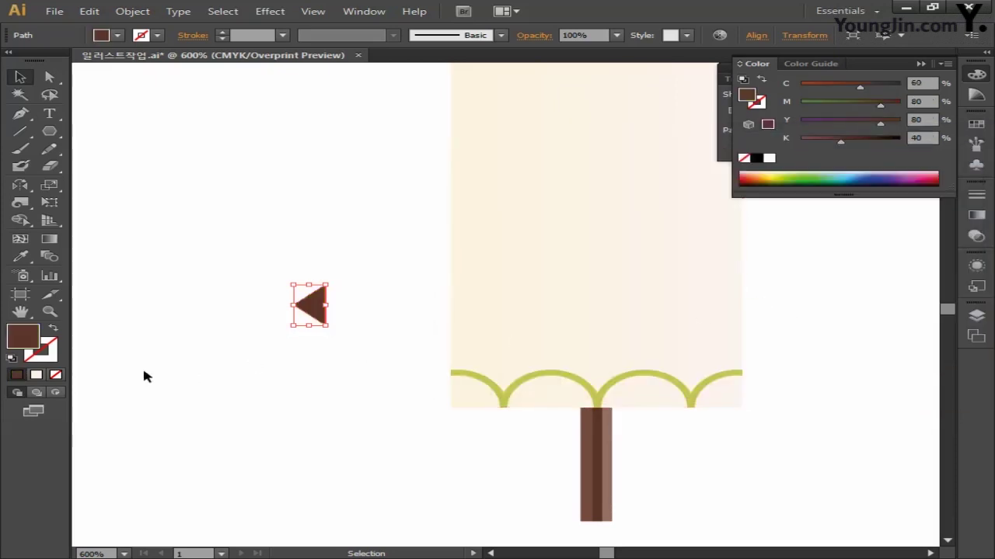
{"action": "left_click", "coordinate": [54, 359]}
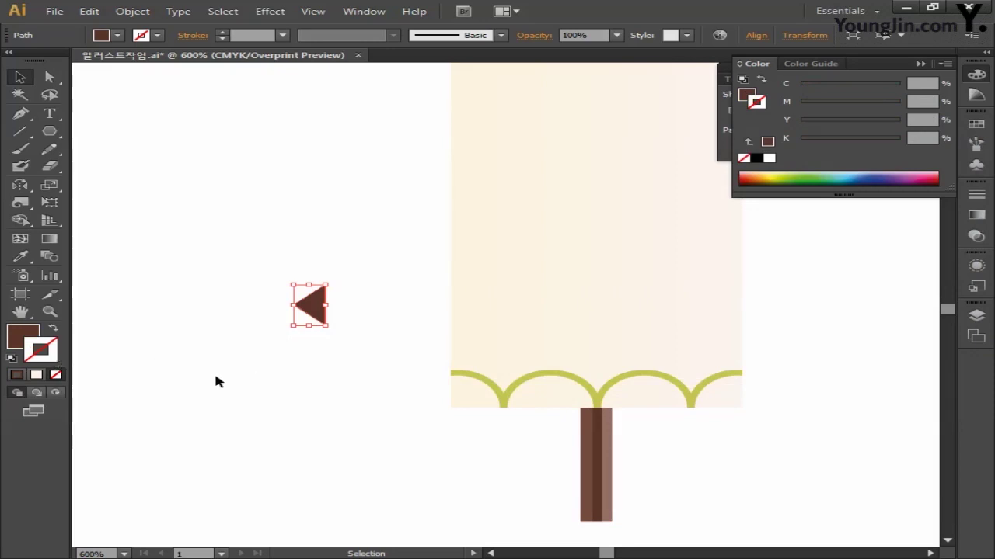
Place the brown triangle against the lower end of the banner's left edge and duplicate it directly above
{"action": "left_click_drag", "start_coordinate": [382, 295], "coordinate": [293, 430]}
{"action": "key", "text": "ctrl+minus"}
{"action": "left_click_drag", "start_coordinate": [355, 287], "coordinate": [315, 351]}
{"action": "left_click_drag", "start_coordinate": [281, 465], "coordinate": [362, 471]}
{"action": "left_click", "coordinate": [333, 528]}
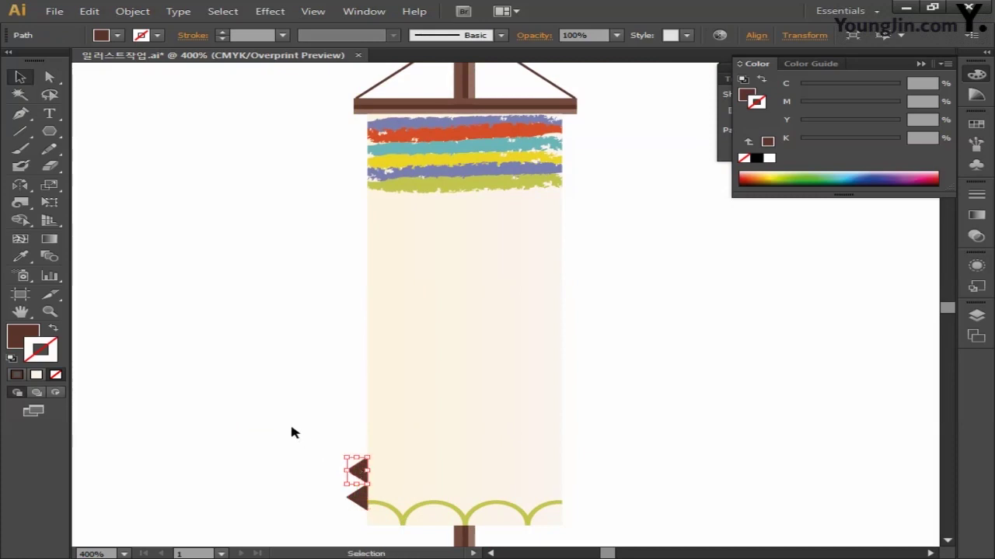
Repeat the triangle duplication up the banner's left edge until the column of 12 reaches the green stripe
{"action": "key", "text": "a"}
{"action": "key", "text": "ctrl+d"}
{"action": "key", "text": "ctrl+d"}
{"action": "key", "text": "ctrl+d"}
{"action": "key", "text": "ctrl+d"}
{"action": "key", "text": "ctrl+d"}
{"action": "key", "text": "ctrl+d"}
{"action": "key", "text": "ctrl+d"}
{"action": "key", "text": "ctrl+d"}
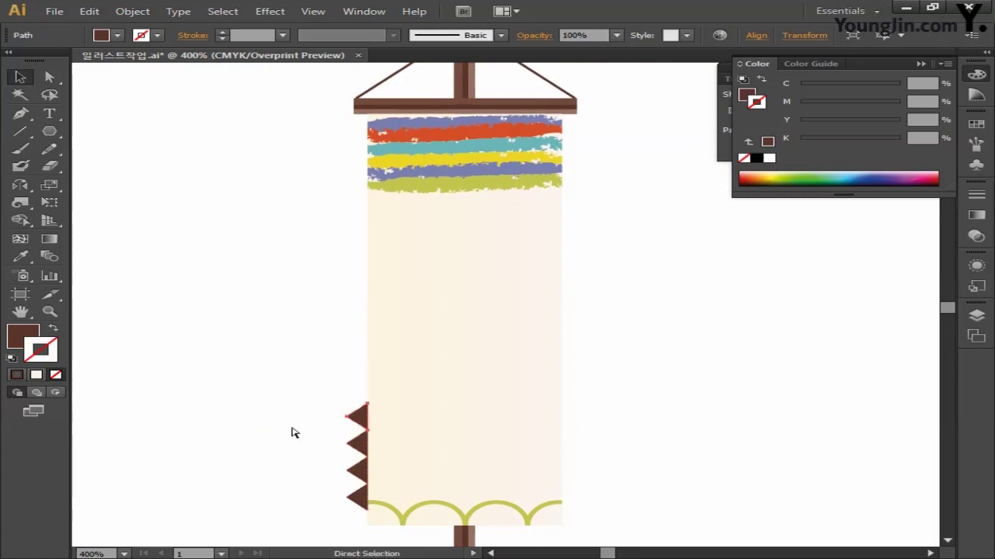
{"action": "key", "text": "ctrl+d"}
{"action": "key", "text": "ctrl+d"}
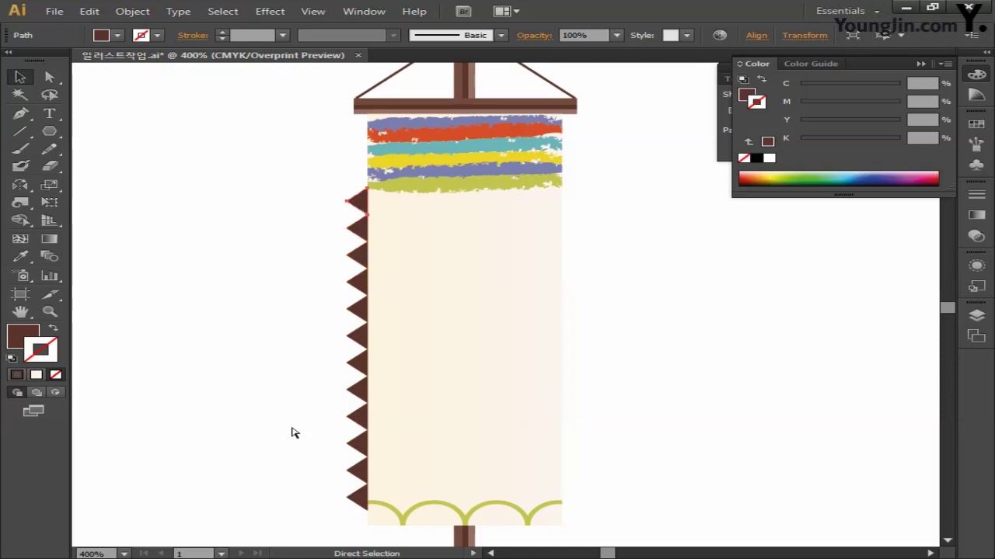
Reflect a copy of the whole triangle column across the vertical axis and place it along the banner's right edge
{"action": "key", "text": "v"}
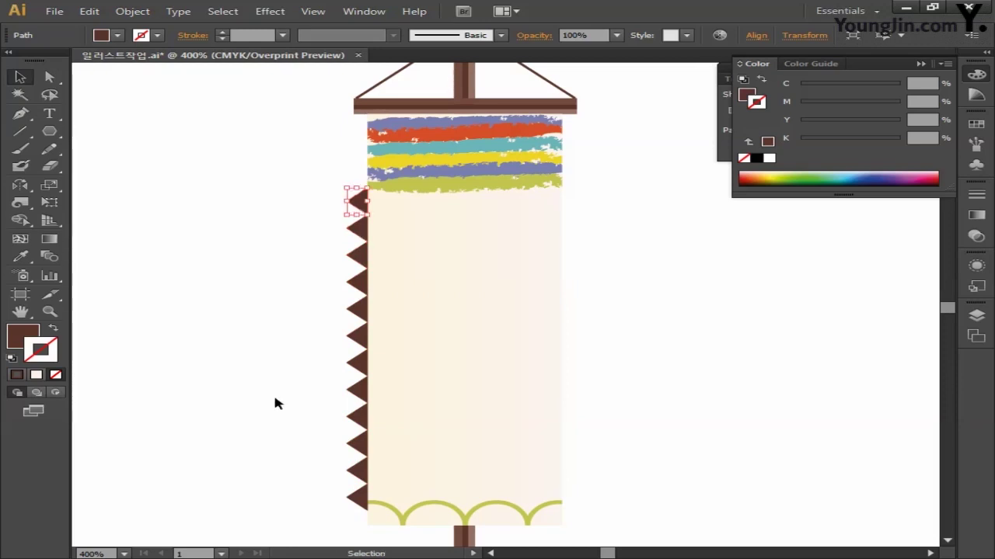
{"action": "left_click_drag", "start_coordinate": [278, 167], "coordinate": [353, 528]}
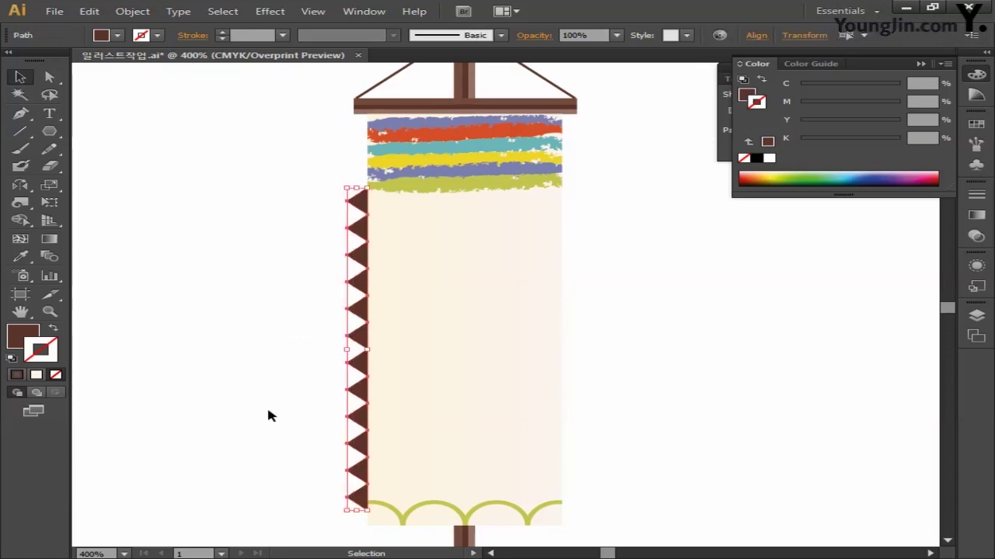
{"action": "double_click", "coordinate": [22, 186]}
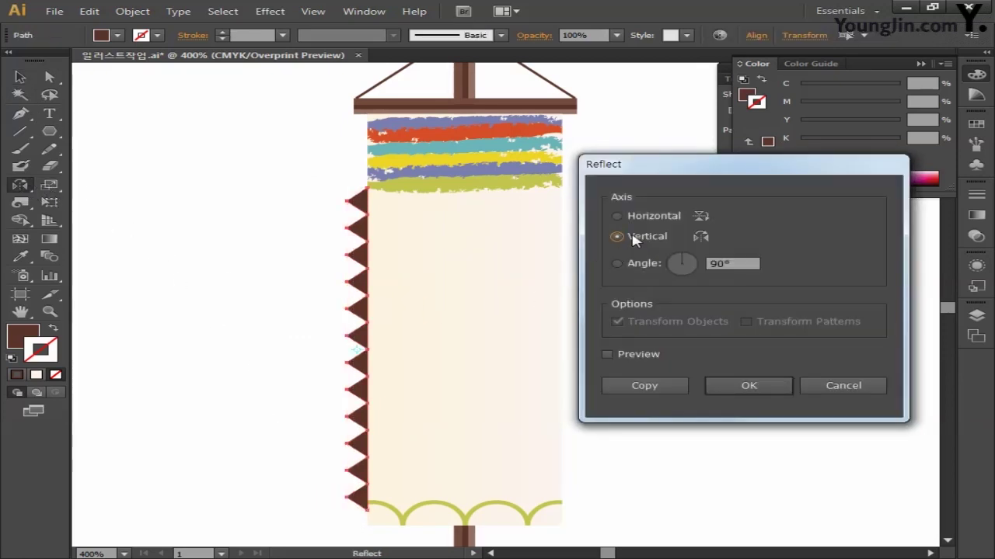
{"action": "left_click", "coordinate": [658, 386]}
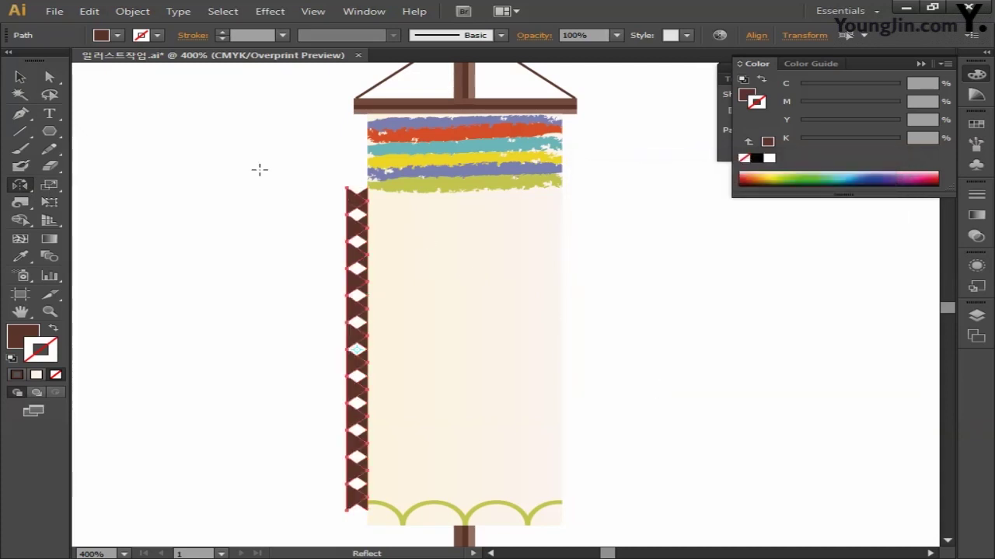
{"action": "left_click", "coordinate": [20, 77]}
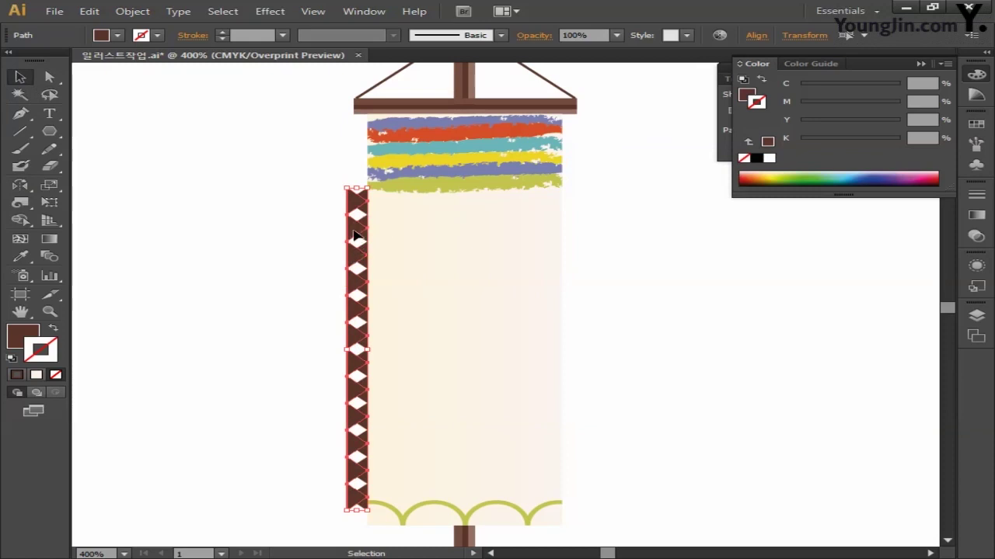
{"action": "left_click_drag", "start_coordinate": [356, 237], "coordinate": [569, 238]}
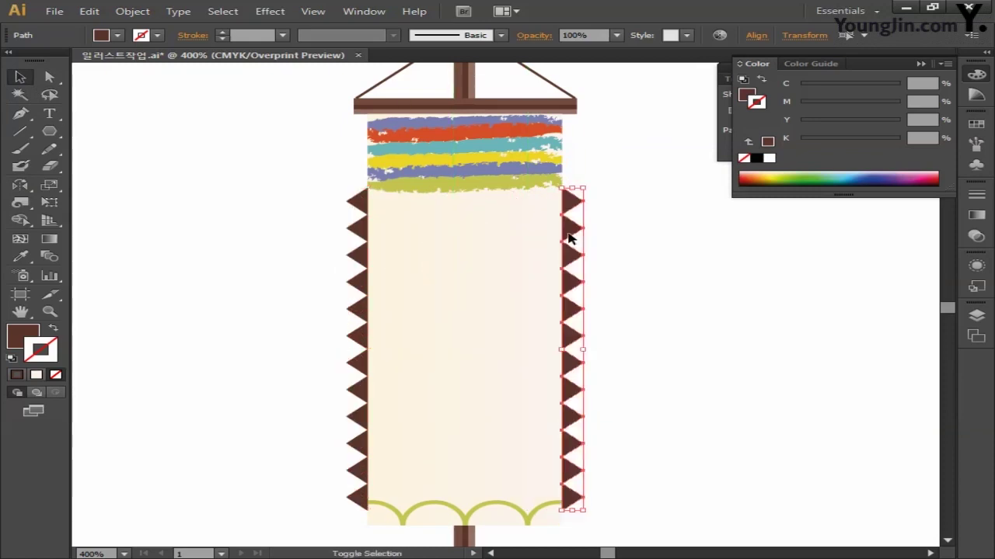
{"action": "left_click", "coordinate": [710, 359]}
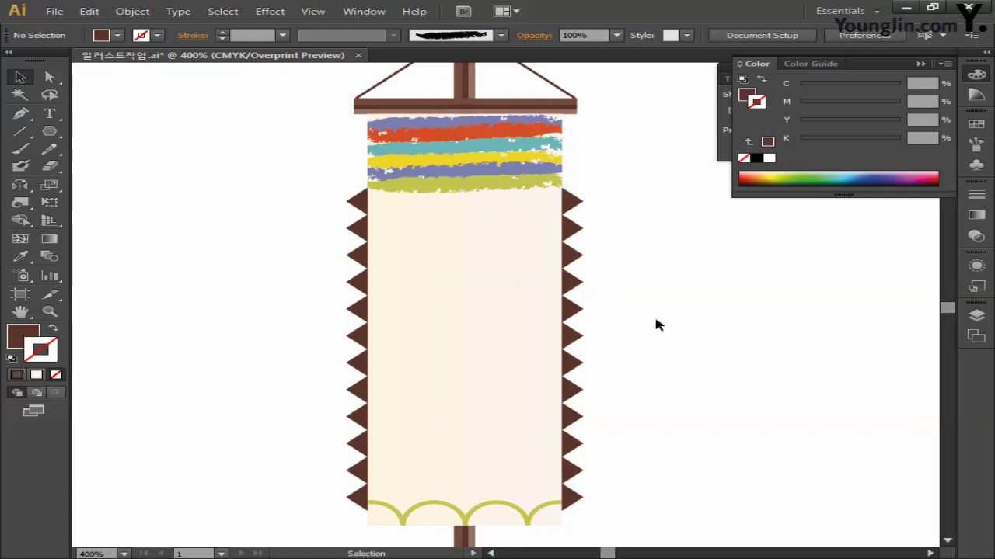
Add the vertical text "농자천하지대본" in the empty area left of the banner
{"action": "left_click_drag", "start_coordinate": [49, 113], "coordinate": [144, 165]}
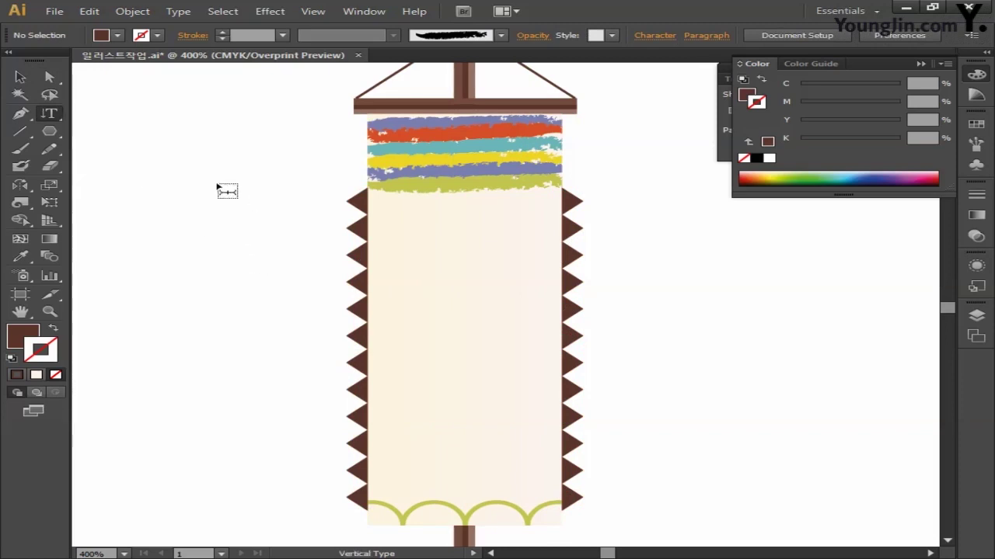
{"action": "left_click", "coordinate": [184, 162]}
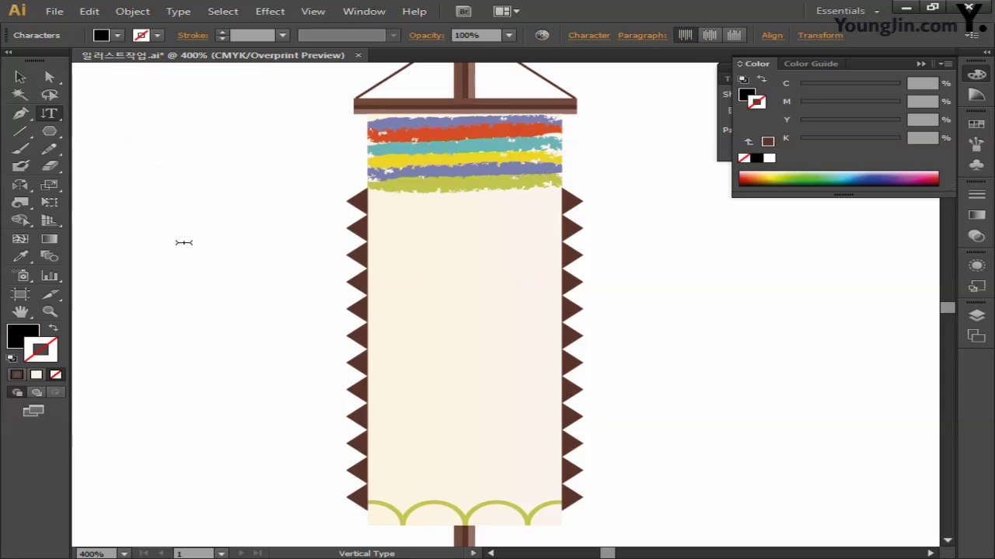
{"action": "type", "text": "농자천하지"}
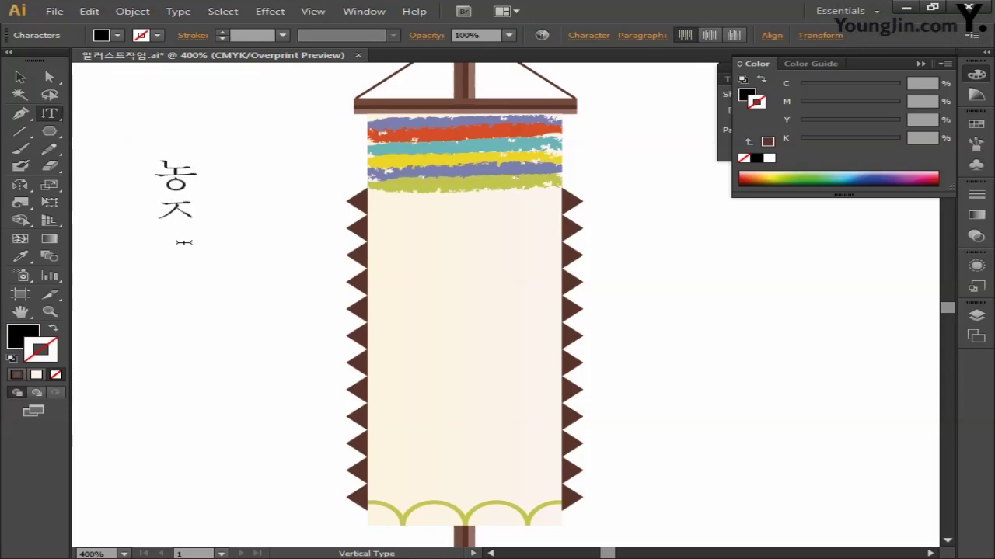
{"action": "type", "text": "대본"}
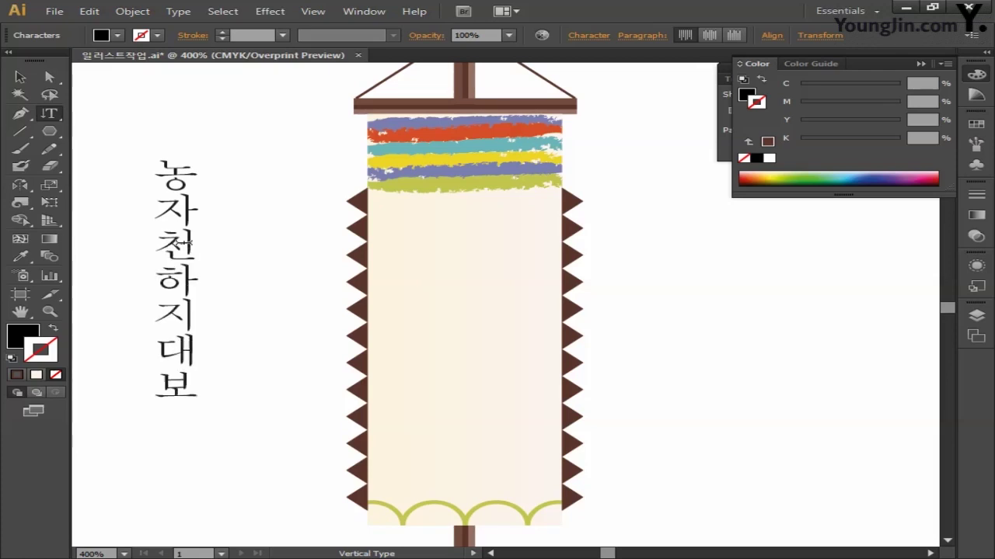
{"action": "left_click", "coordinate": [21, 78]}
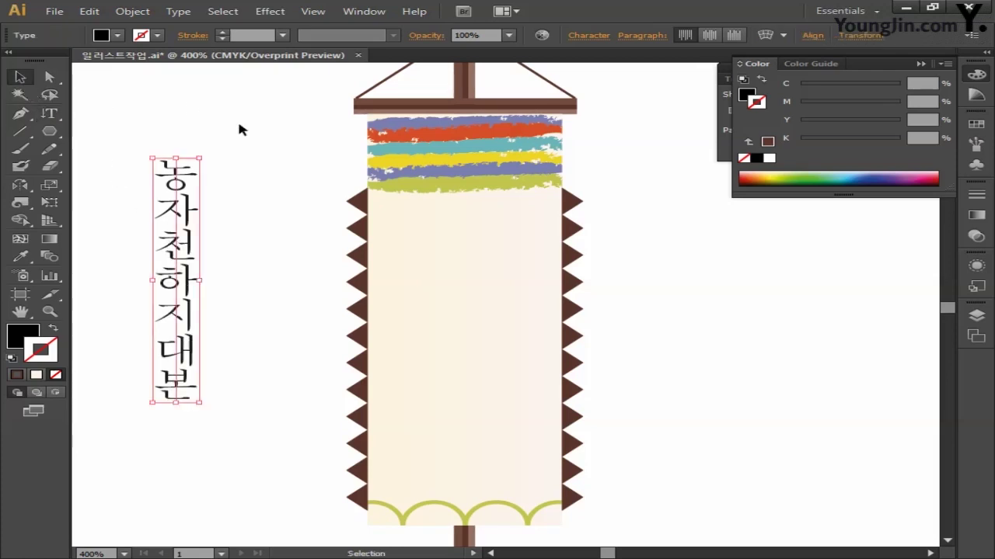
Set the vertical text's fill colour to C 60, M 80, Y 80, K 40
{"action": "double_click", "coordinate": [24, 339]}
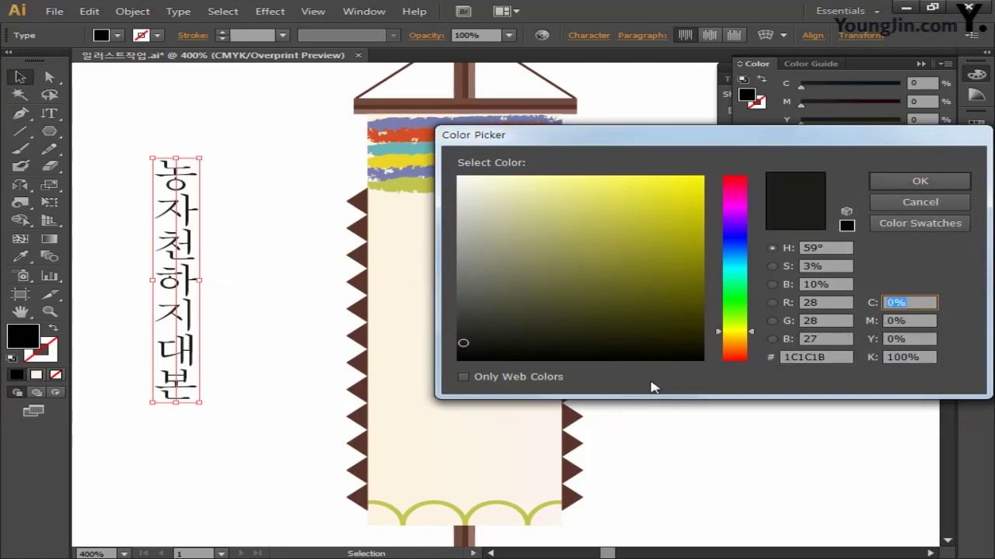
{"action": "type", "text": "60"}
{"action": "key", "text": "Tab"}
{"action": "type", "text": "80"}
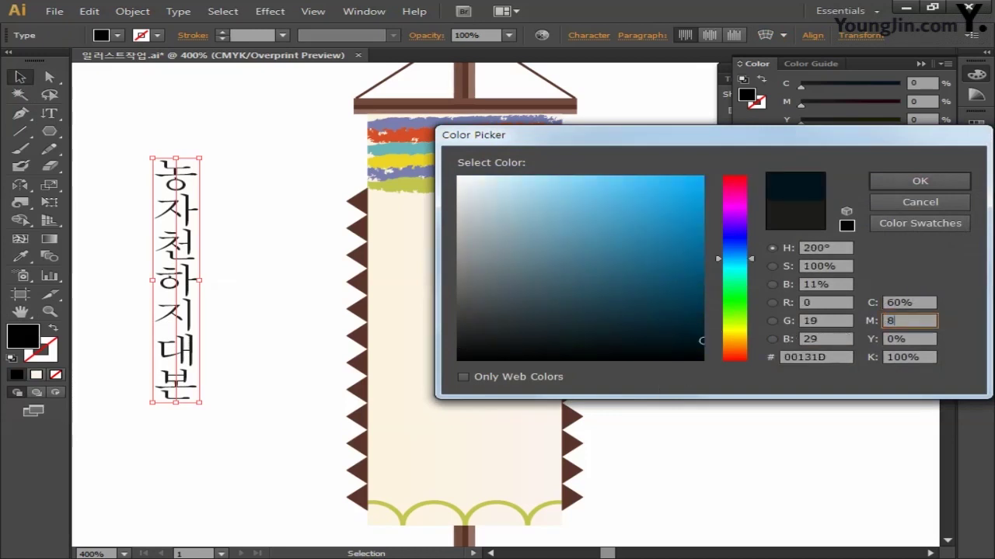
{"action": "key", "text": "Tab"}
{"action": "type", "text": "80"}
{"action": "key", "text": "Tab"}
{"action": "type", "text": "40"}
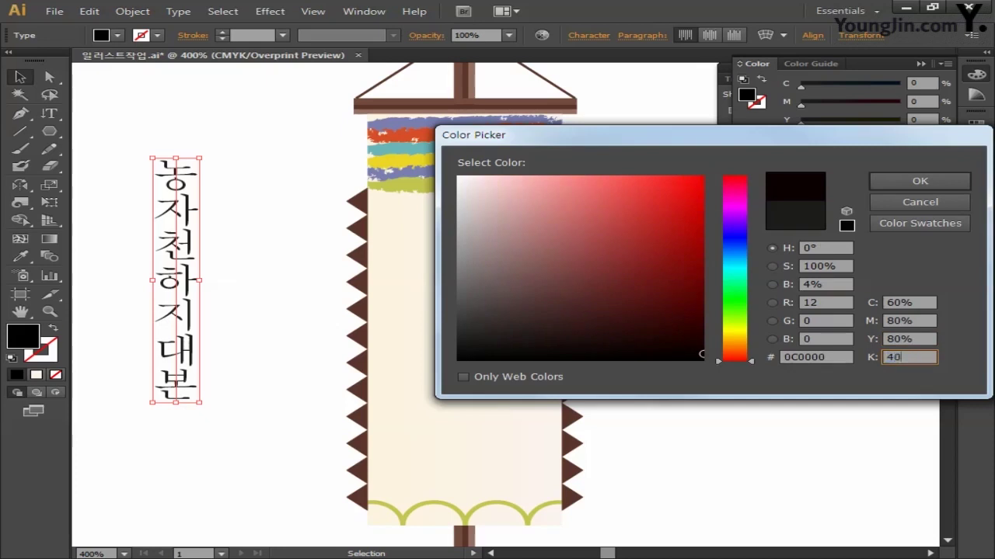
{"action": "key", "text": "Return"}
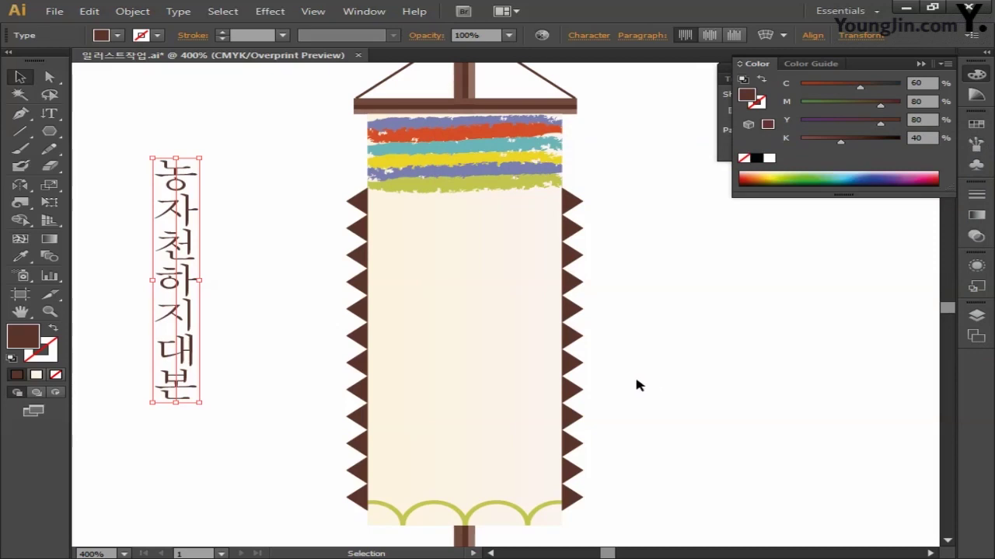
Move the vertical text onto the right half of the banner and change its font to a bold brush-style Korean typeface
{"action": "left_click_drag", "start_coordinate": [189, 277], "coordinate": [510, 329]}
{"action": "left_click", "coordinate": [591, 37]}
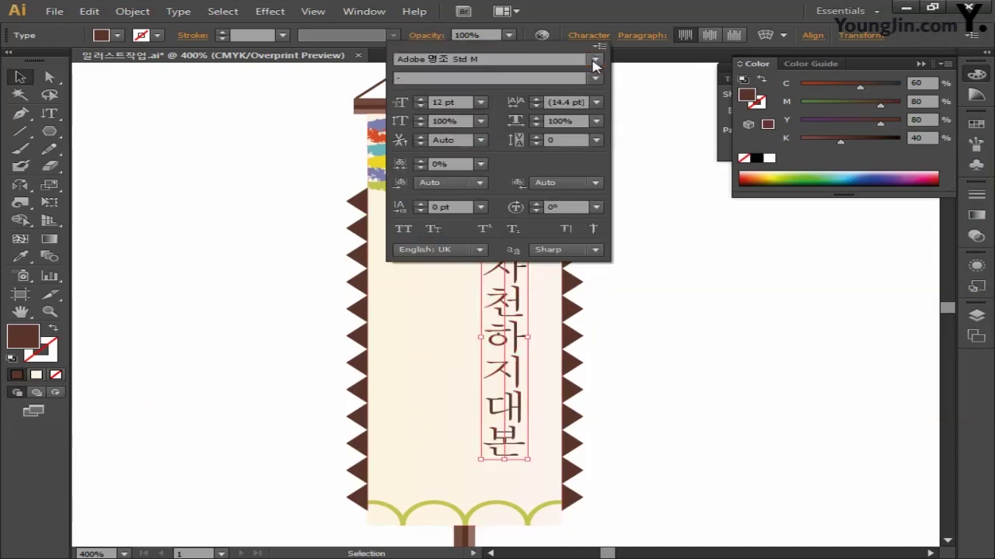
{"action": "left_click", "coordinate": [595, 60]}
{"action": "left_click", "coordinate": [622, 137]}
{"action": "left_click", "coordinate": [628, 142]}
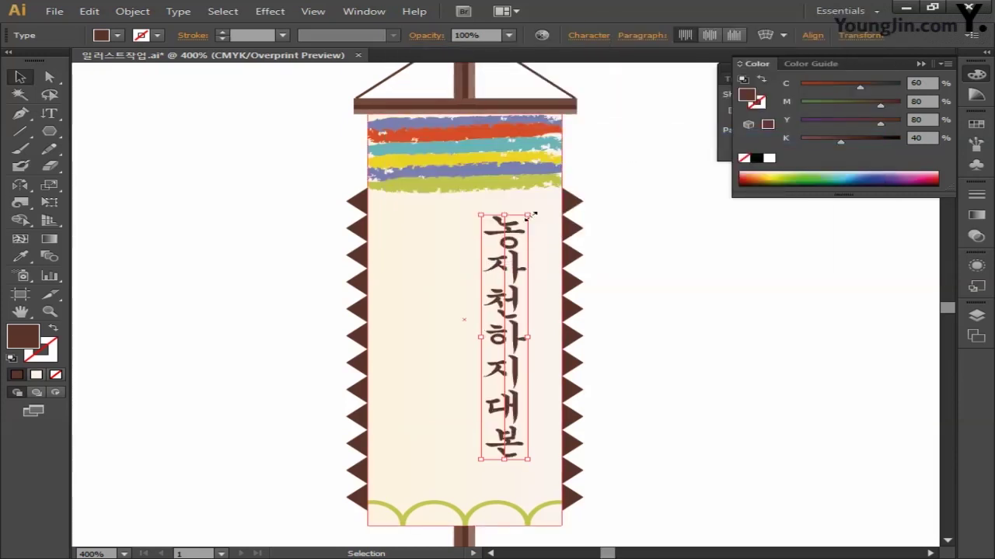
Enlarge the vertical text to span from below the stripes to the scalloped trim and shift it slightly left
{"action": "left_click_drag", "start_coordinate": [528, 460], "coordinate": [538, 495]}
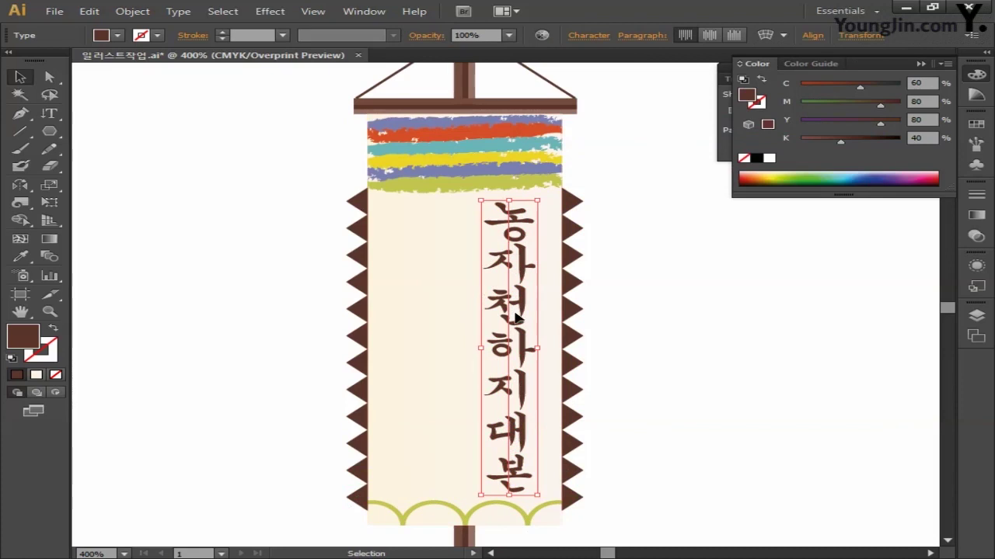
{"action": "left_click_drag", "start_coordinate": [516, 317], "coordinate": [509, 317]}
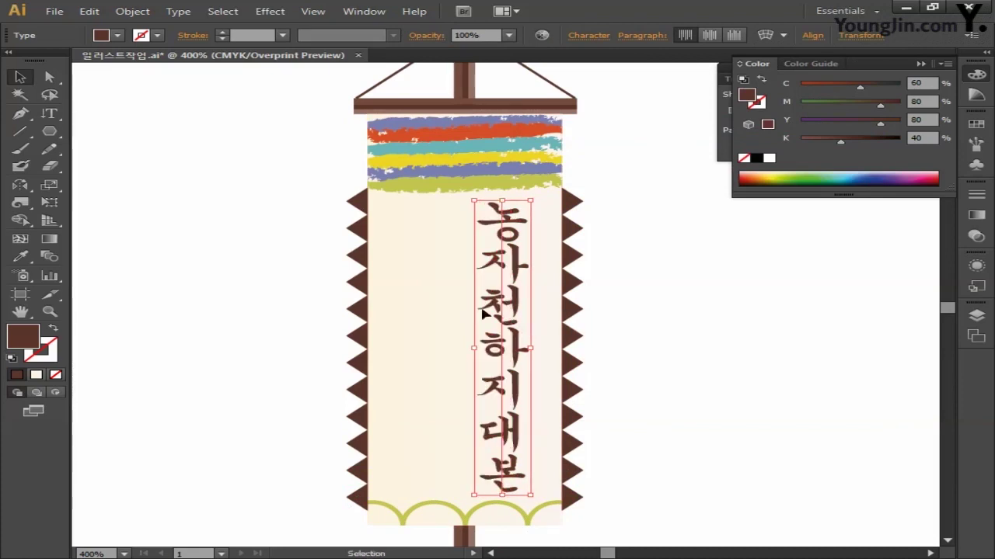
Create a new vertical text with 농 converted to the Hanja 農 and place it on the banner's upper left half
{"action": "left_click", "coordinate": [49, 112]}
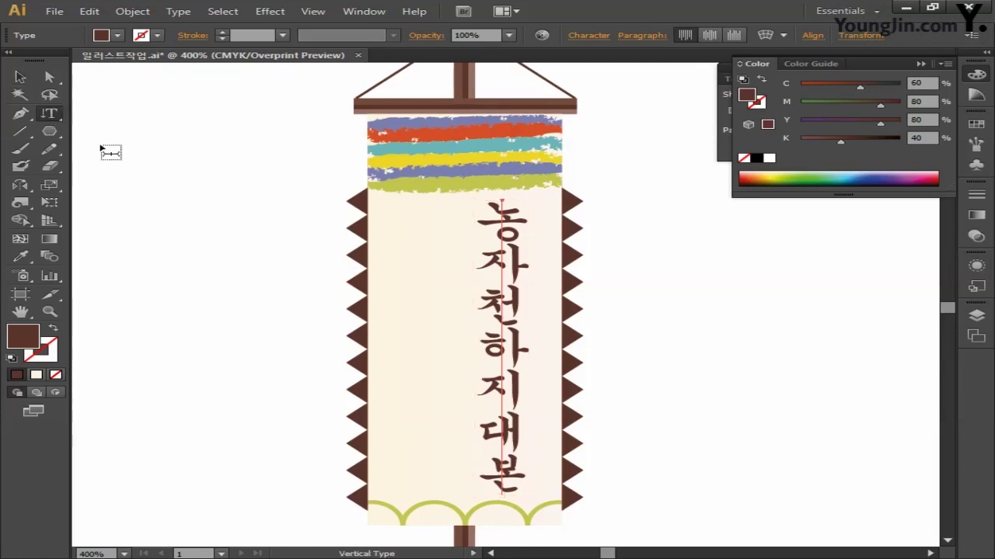
{"action": "left_click", "coordinate": [163, 169]}
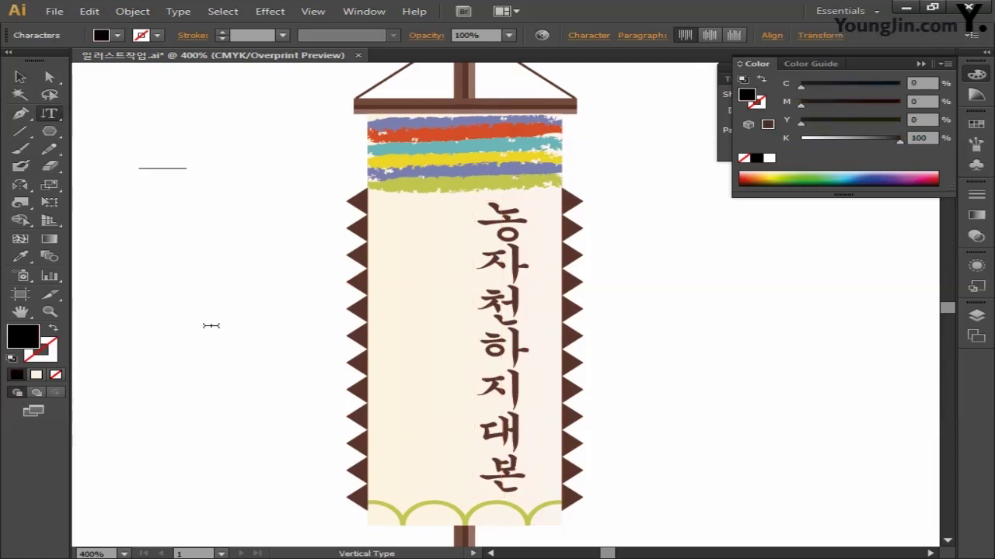
{"action": "type", "text": "농"}
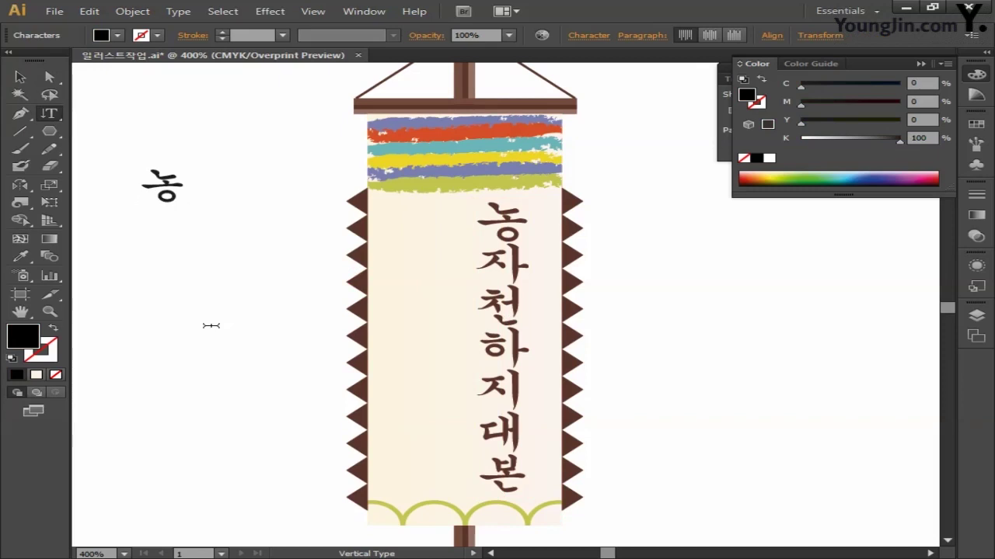
{"action": "key", "text": "Hangul_Hanja"}
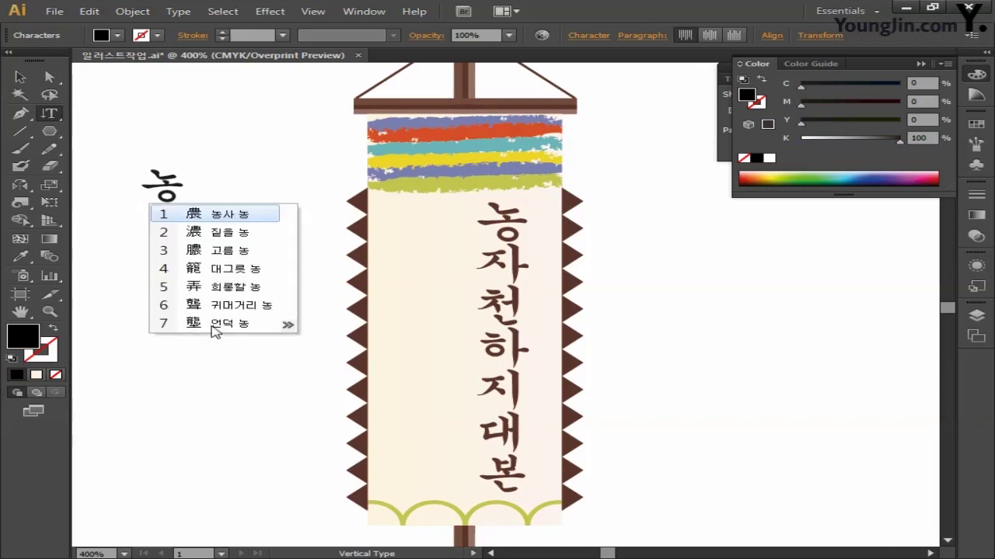
{"action": "left_click", "coordinate": [219, 216]}
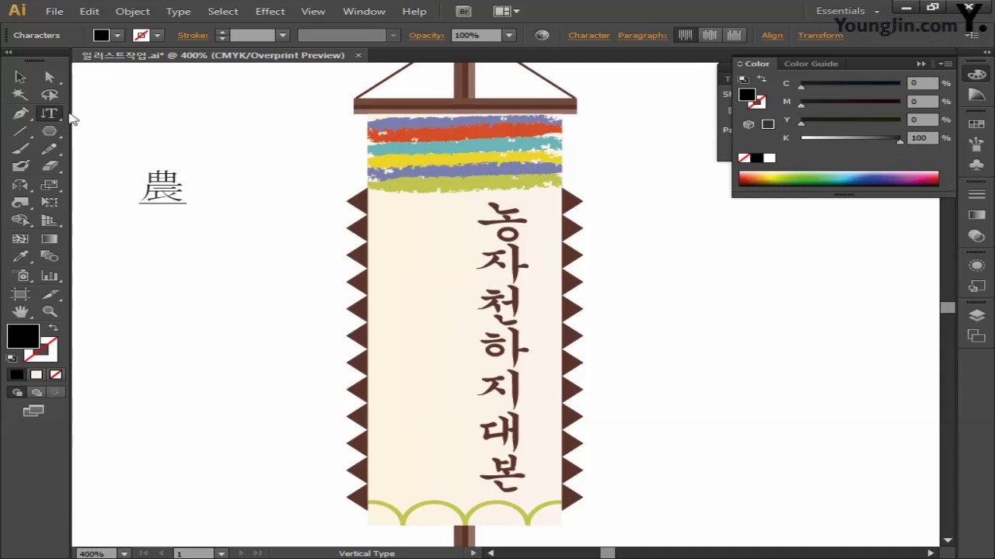
{"action": "key", "text": "Escape"}
{"action": "left_click_drag", "start_coordinate": [150, 191], "coordinate": [426, 228]}
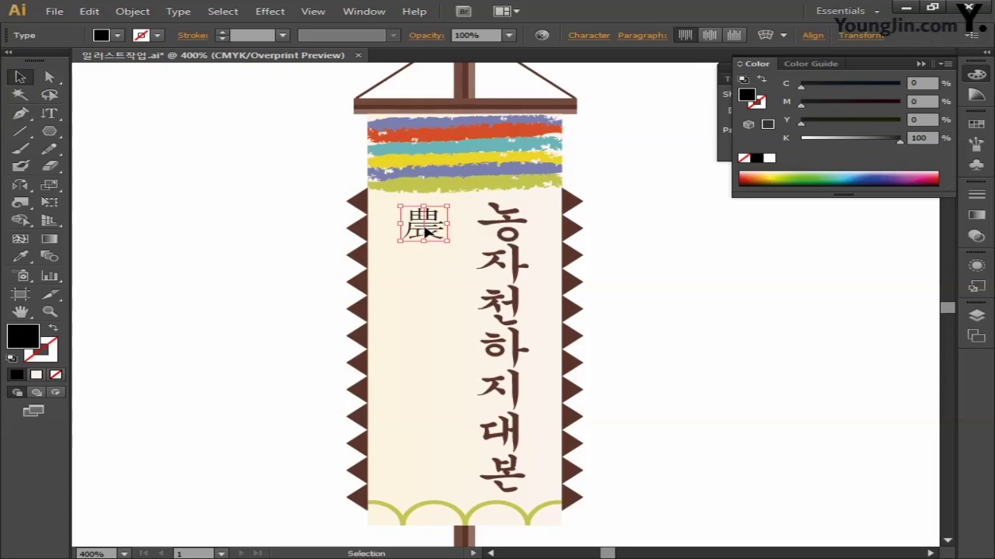
Extend the vertical Hanja text below 農 with the characters 者 and 天, converted from 자 and 천
{"action": "double_click", "coordinate": [426, 231]}
{"action": "key", "text": "Down"}
{"action": "type", "text": "자"}
{"action": "key", "text": "Hangul_Hanja"}
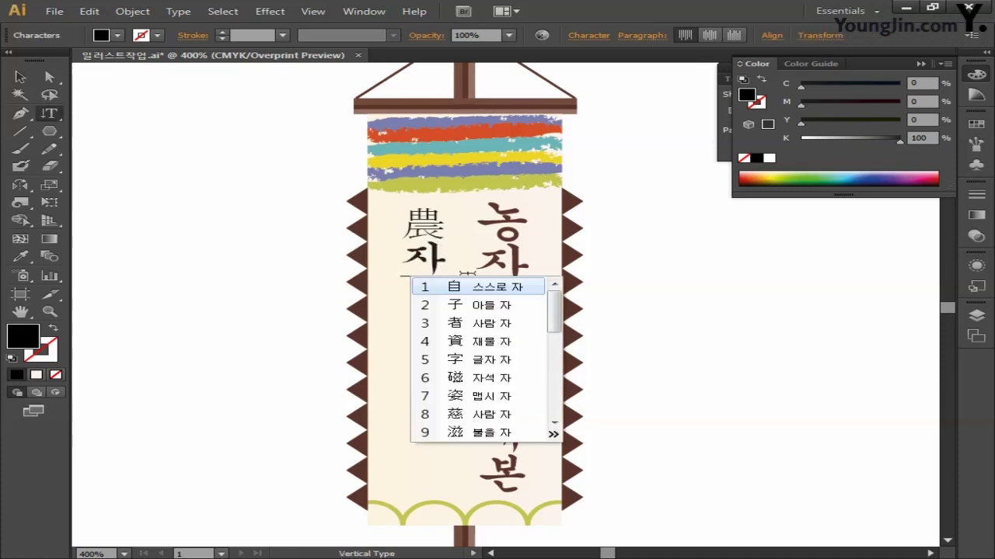
{"action": "left_click", "coordinate": [477, 323]}
{"action": "type", "text": "천"}
{"action": "key", "text": "Hangul_Hanja"}
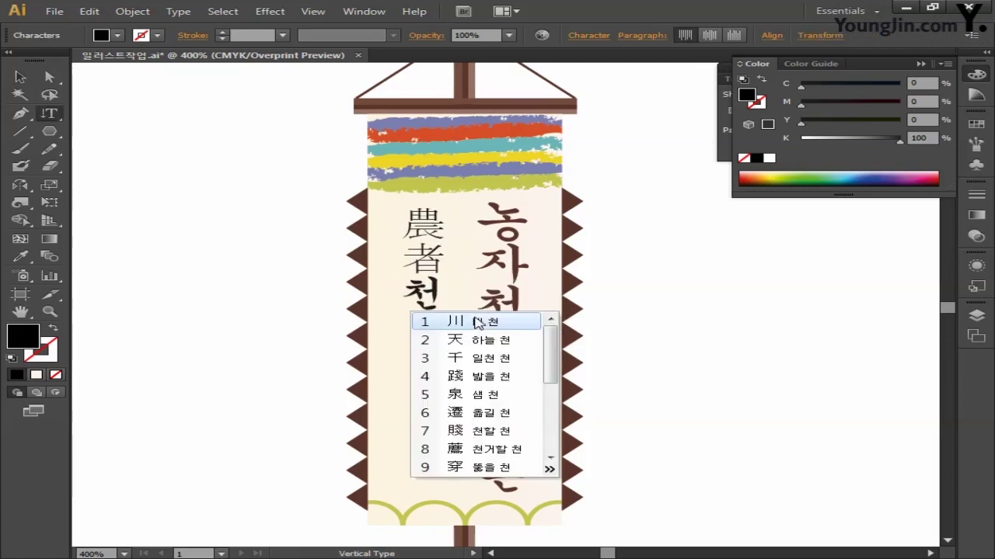
{"action": "left_click", "coordinate": [475, 340]}
Add 下 and 之 to the vertical Hanja text, converted from 하 and 지
{"action": "type", "text": "하"}
{"action": "key", "text": "Hangul_Hanja"}
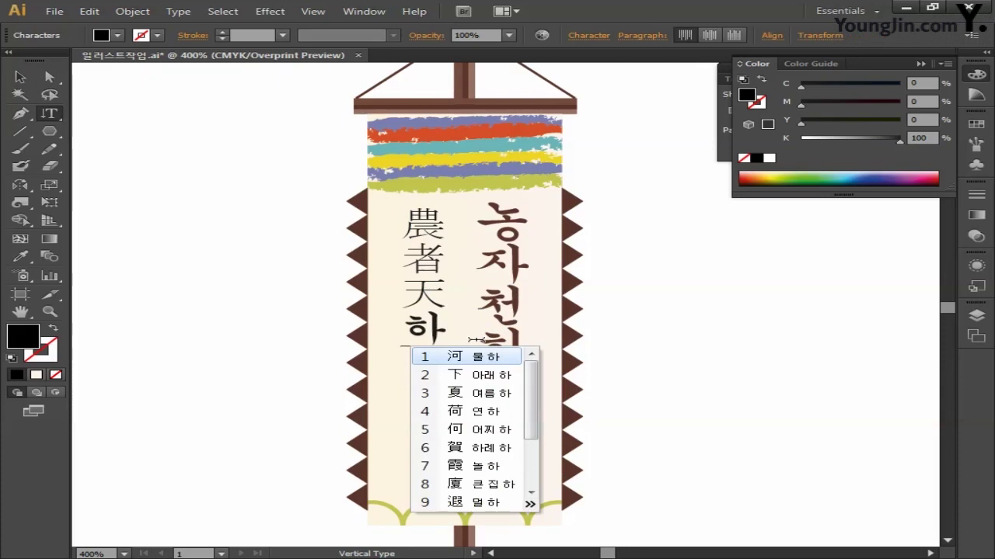
{"action": "left_click", "coordinate": [482, 375]}
{"action": "type", "text": "지"}
{"action": "key", "text": "Hangul_Hanja"}
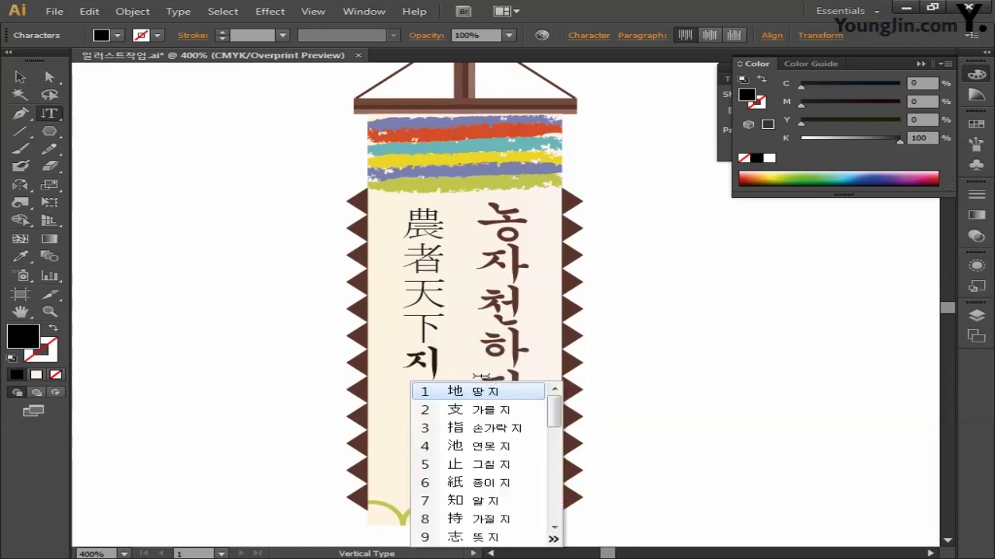
{"action": "scroll", "coordinate": [554, 412], "scroll_direction": "down", "scroll_amount": 2}
{"action": "left_click", "coordinate": [494, 501]}
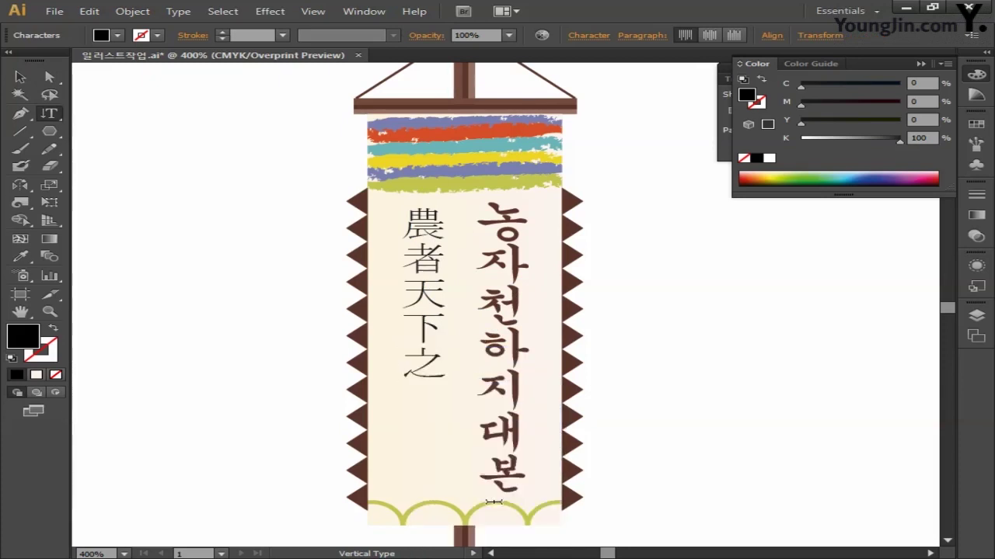
Complete the vertical Hanja text with 大 and 本, converted from 대 and 본
{"action": "type", "text": "대"}
{"action": "key", "text": "Hangul_Hanja"}
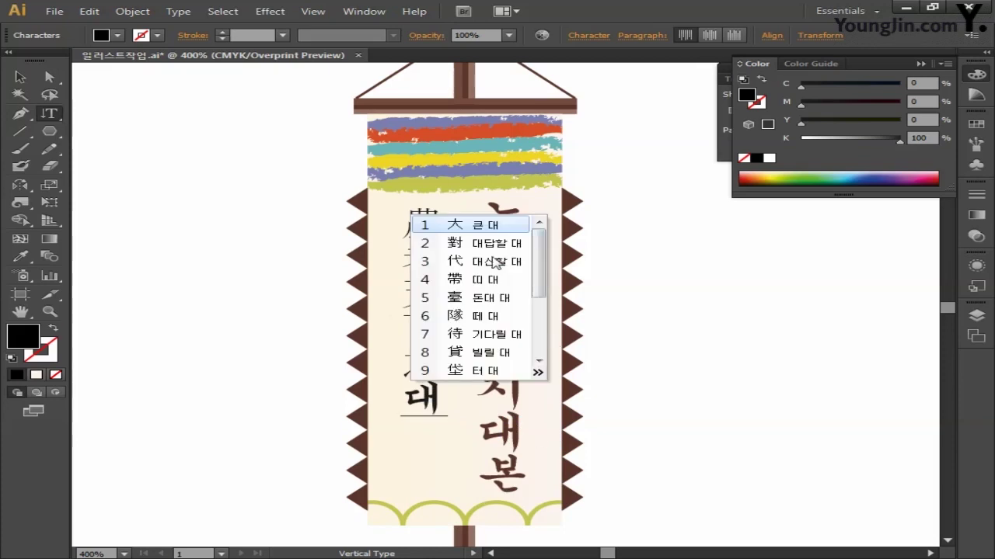
{"action": "key", "text": "Return"}
{"action": "type", "text": "본"}
{"action": "key", "text": "Hangul_Hanja"}
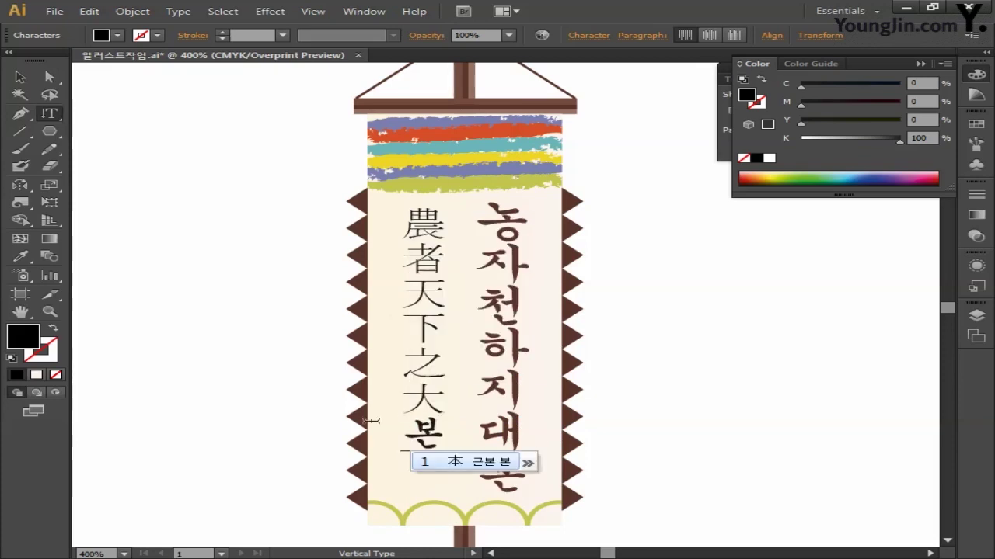
{"action": "key", "text": "Return"}
Move the Hanja text slightly down and right on the banner and give it a 0.3 pt stroke
{"action": "left_click", "coordinate": [18, 77]}
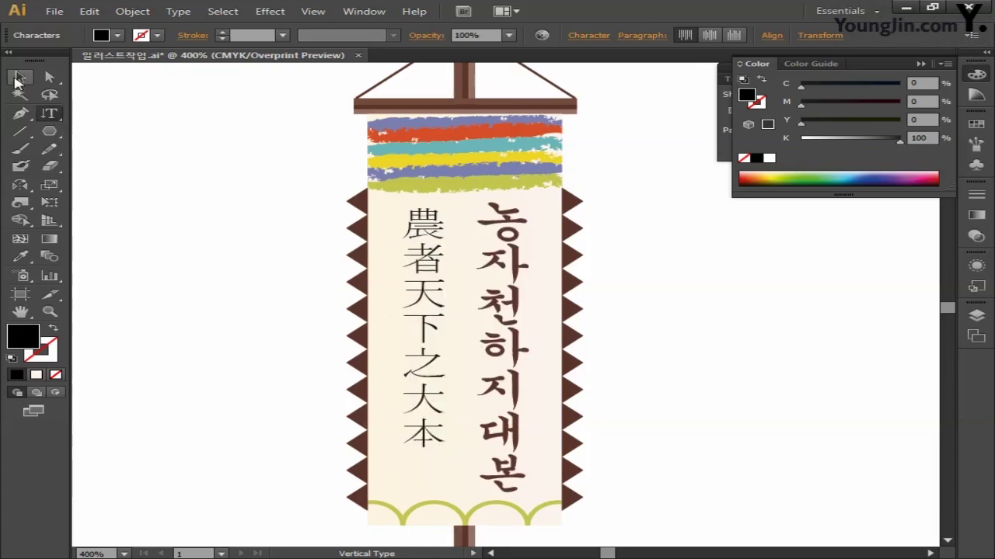
{"action": "left_click_drag", "start_coordinate": [422, 283], "coordinate": [430, 298]}
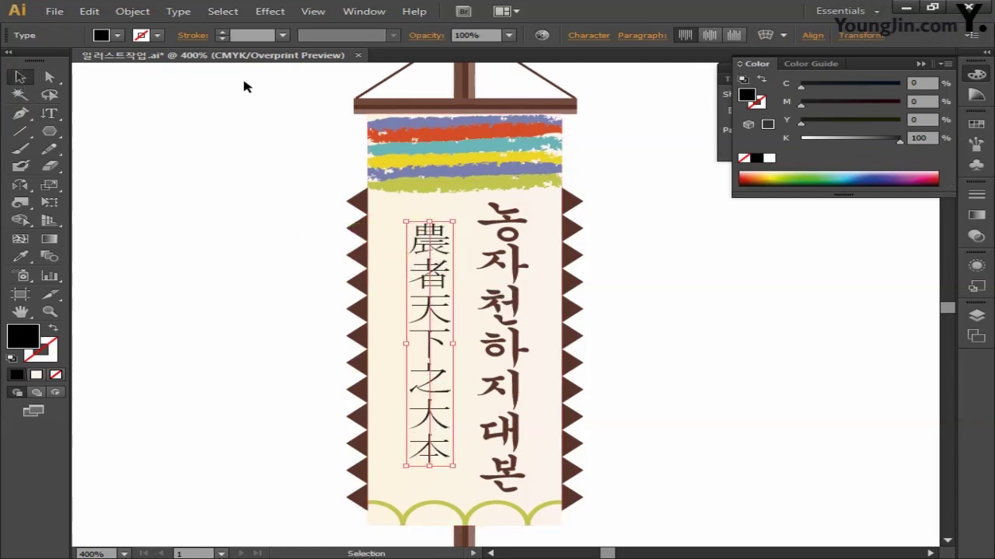
{"action": "left_click", "coordinate": [223, 32]}
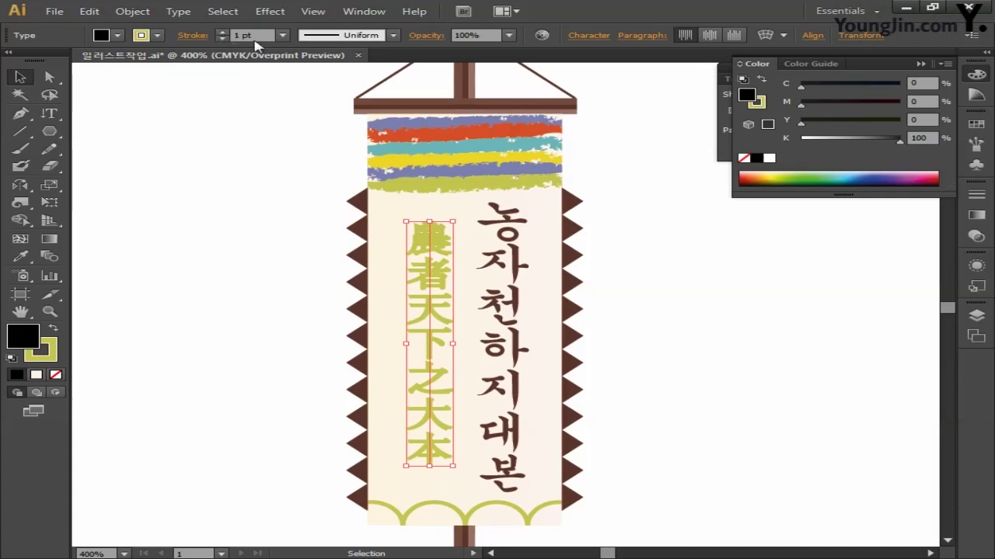
{"action": "type", "text": "0.3"}
{"action": "key", "text": "Return"}
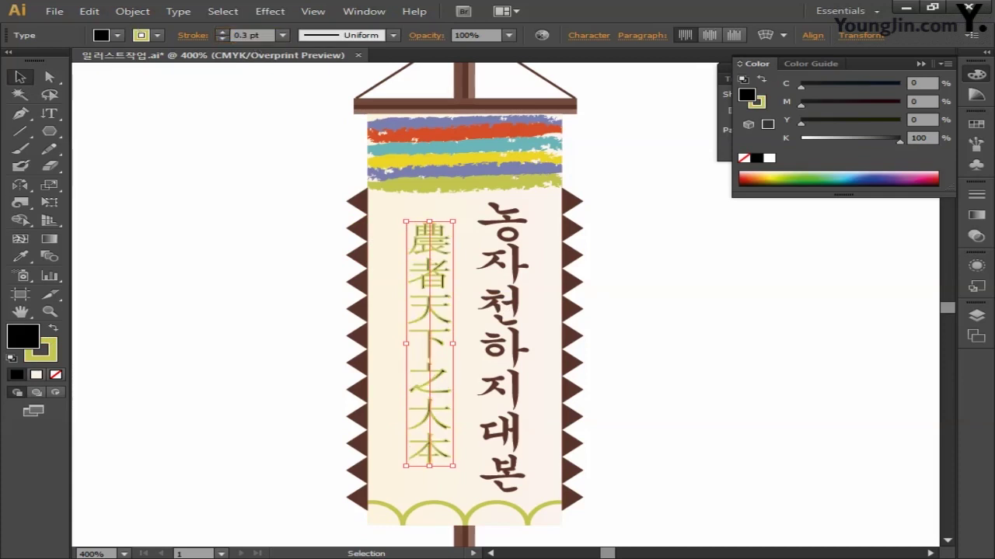
Set the Hanja text's fill colour to C 40, M 40, Y 50, K 0
{"action": "double_click", "coordinate": [25, 339]}
{"action": "left_click", "coordinate": [916, 302]}
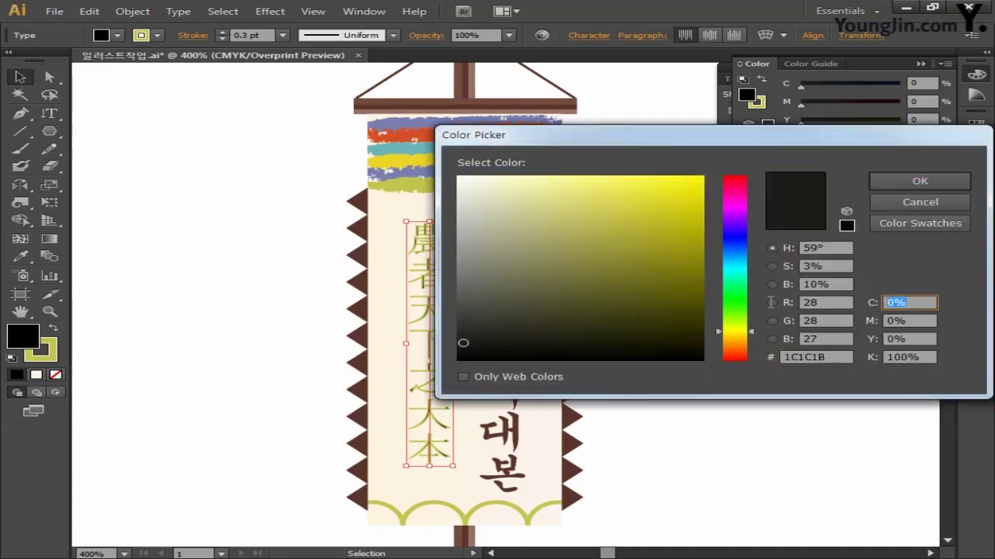
{"action": "type", "text": "40"}
{"action": "key", "text": "Tab"}
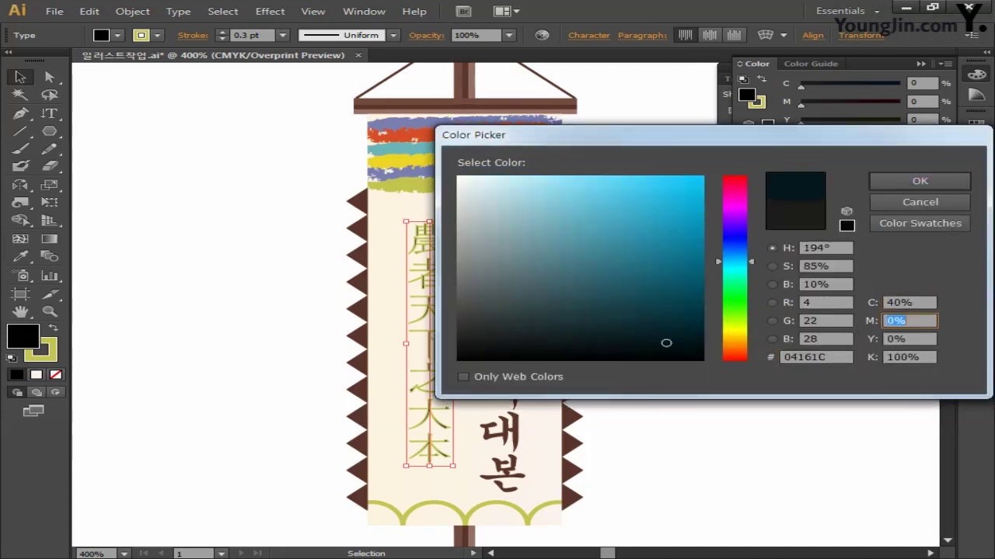
{"action": "type", "text": "4"}
{"action": "key", "text": "Tab"}
{"action": "type", "text": "5"}
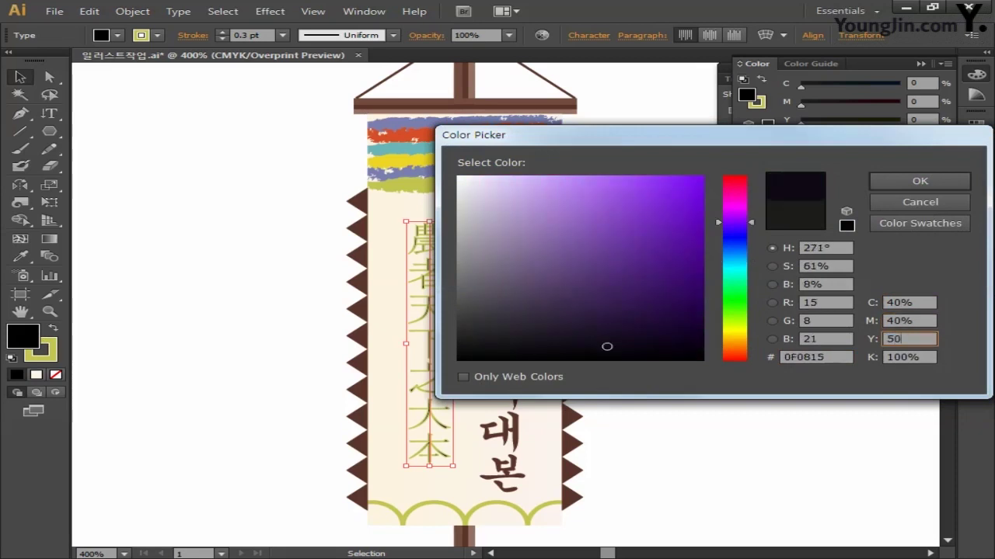
{"action": "key", "text": "Tab"}
{"action": "type", "text": "0"}
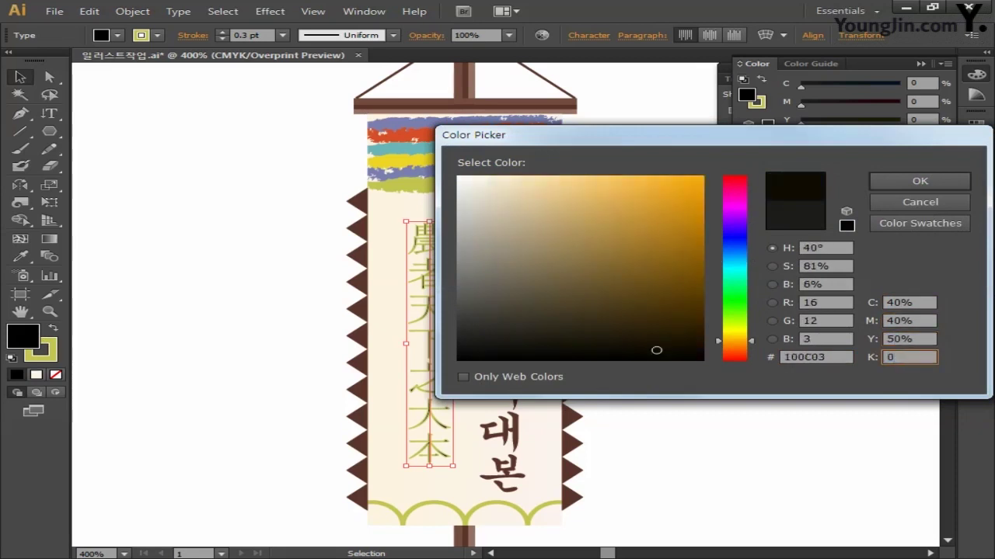
{"action": "left_click", "coordinate": [910, 181]}
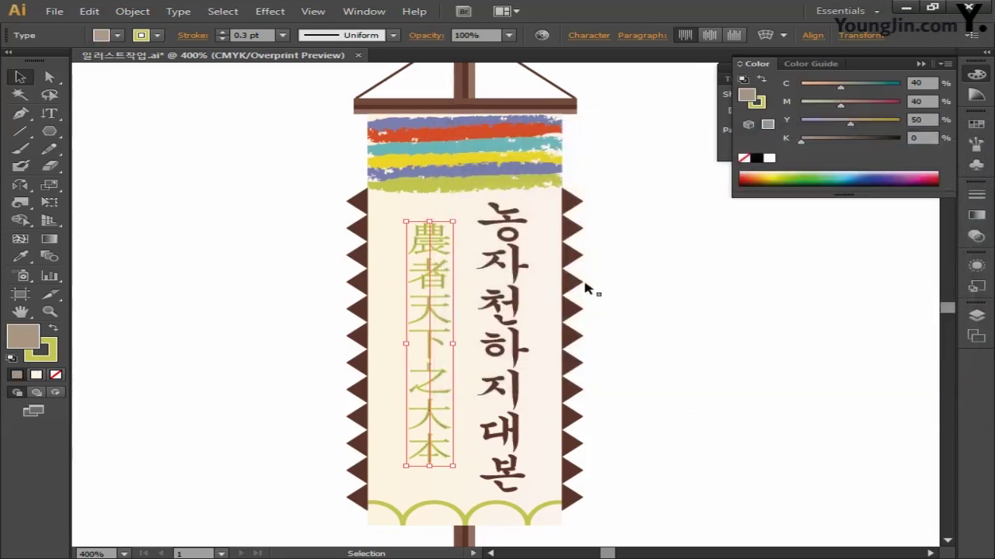
Set the Hanja text's stroke colour to C 40, M 40, Y 50, K 0
{"action": "double_click", "coordinate": [45, 359]}
{"action": "double_click", "coordinate": [906, 303]}
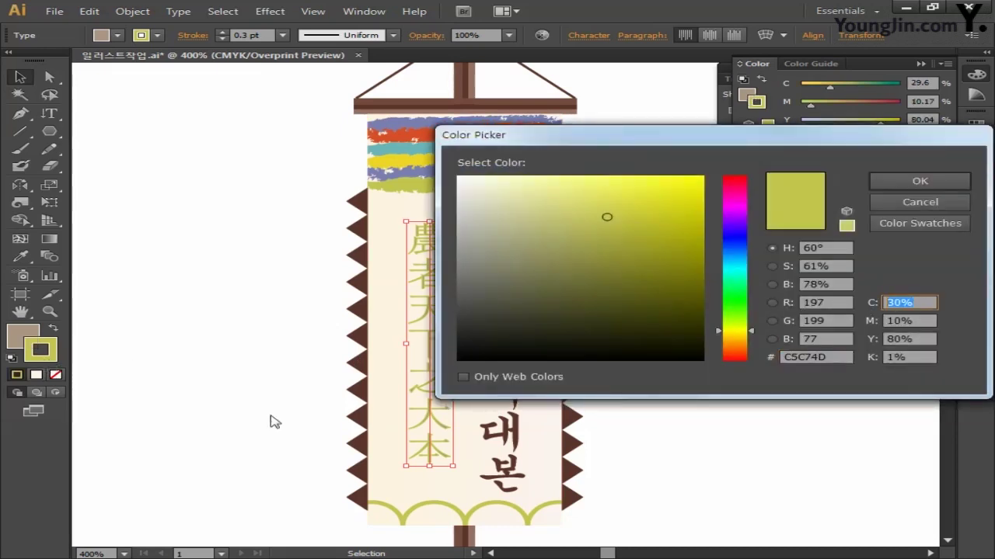
{"action": "type", "text": "40"}
{"action": "key", "text": "Tab"}
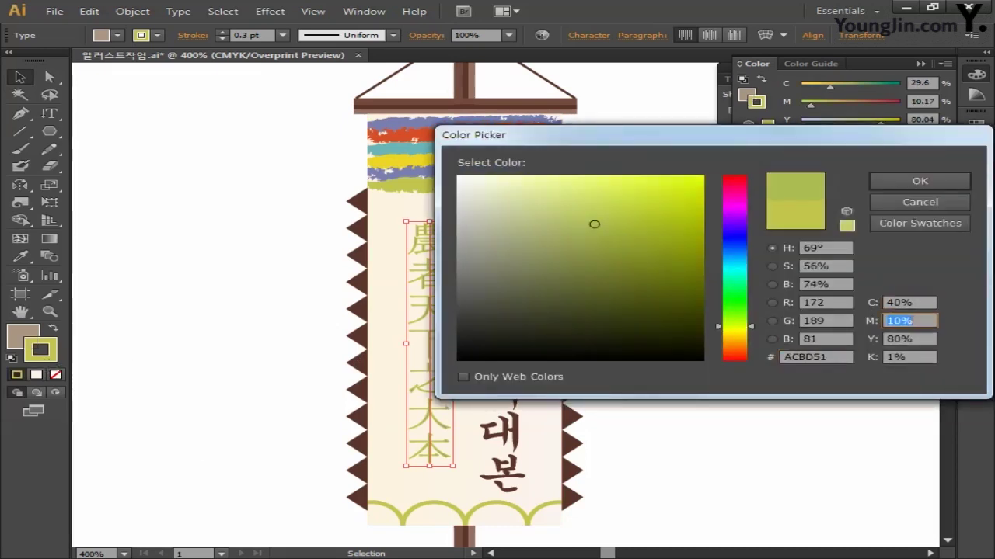
{"action": "type", "text": "40"}
{"action": "key", "text": "Tab"}
{"action": "type", "text": "50"}
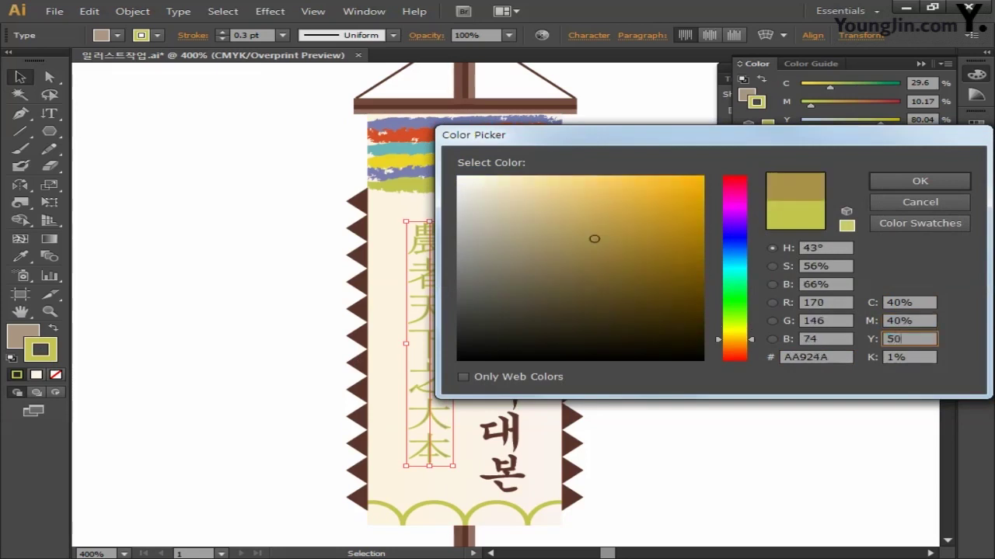
{"action": "key", "text": "Tab"}
{"action": "type", "text": "0"}
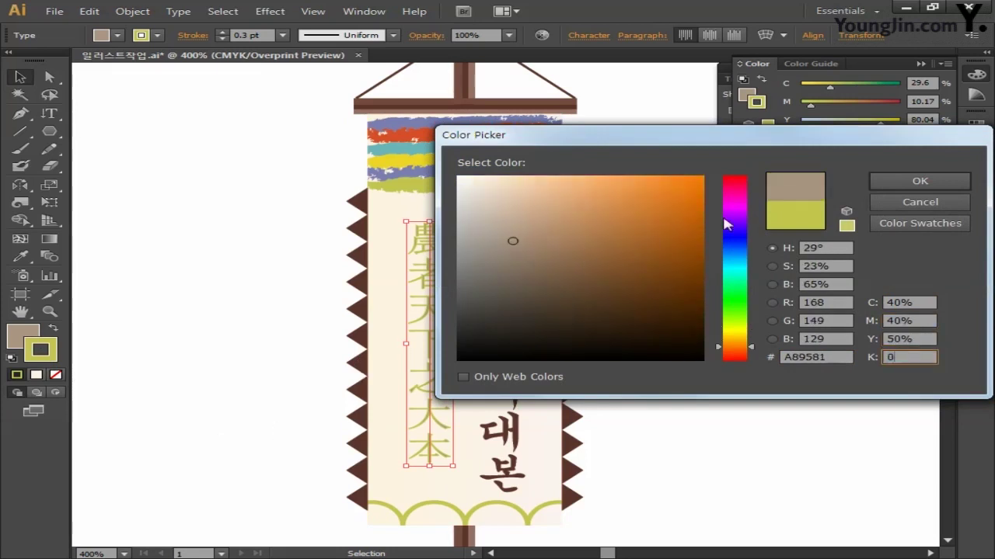
{"action": "left_click", "coordinate": [919, 181]}
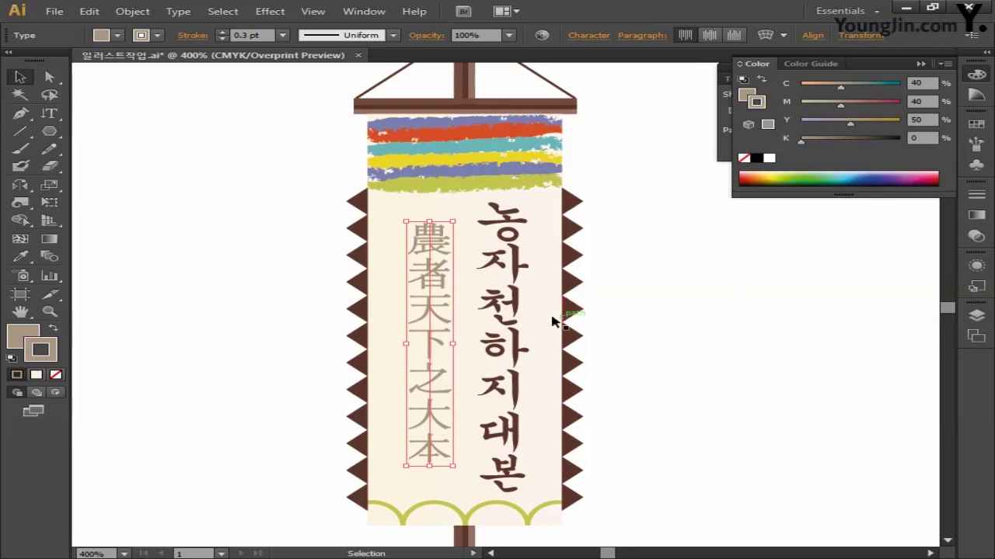
Convert both the Hangul and Hanja vertical texts to outlines and deselect them
{"action": "left_click", "coordinate": [506, 317], "text": "shift"}
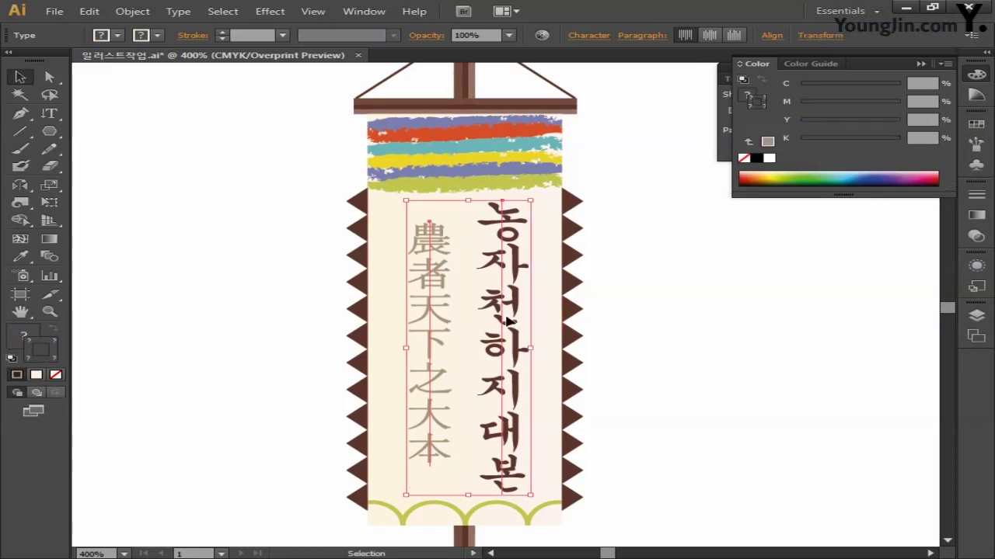
{"action": "left_click", "coordinate": [175, 13]}
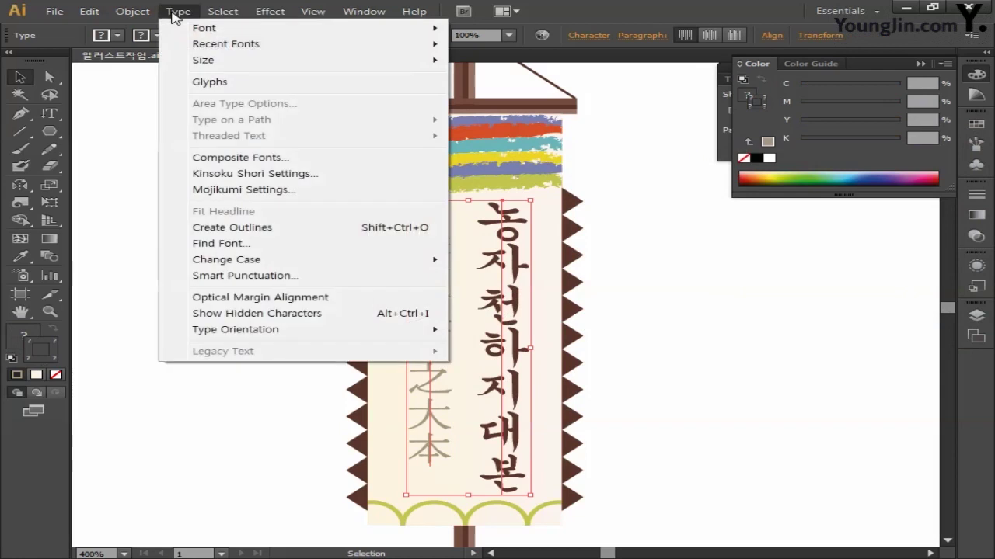
{"action": "left_click", "coordinate": [278, 235]}
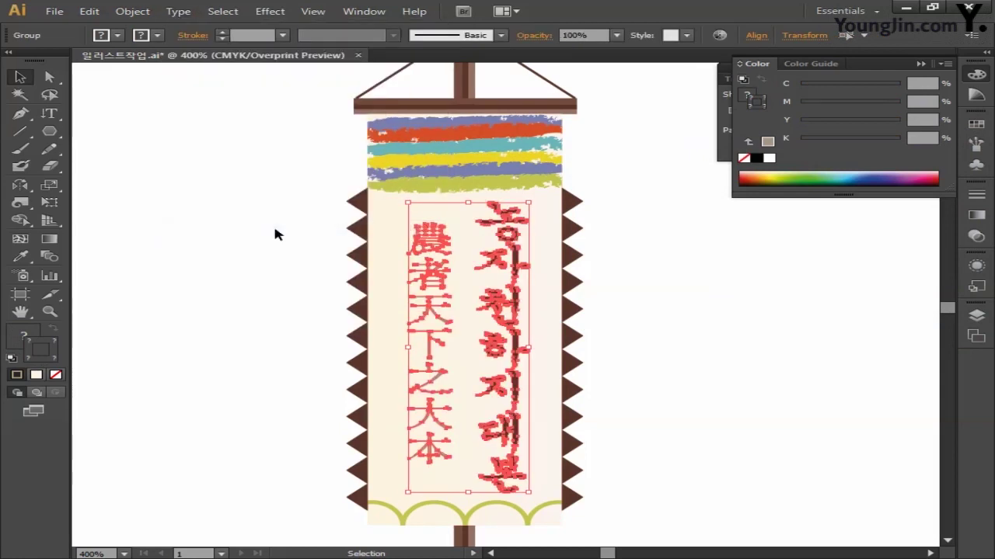
{"action": "left_click", "coordinate": [278, 235]}
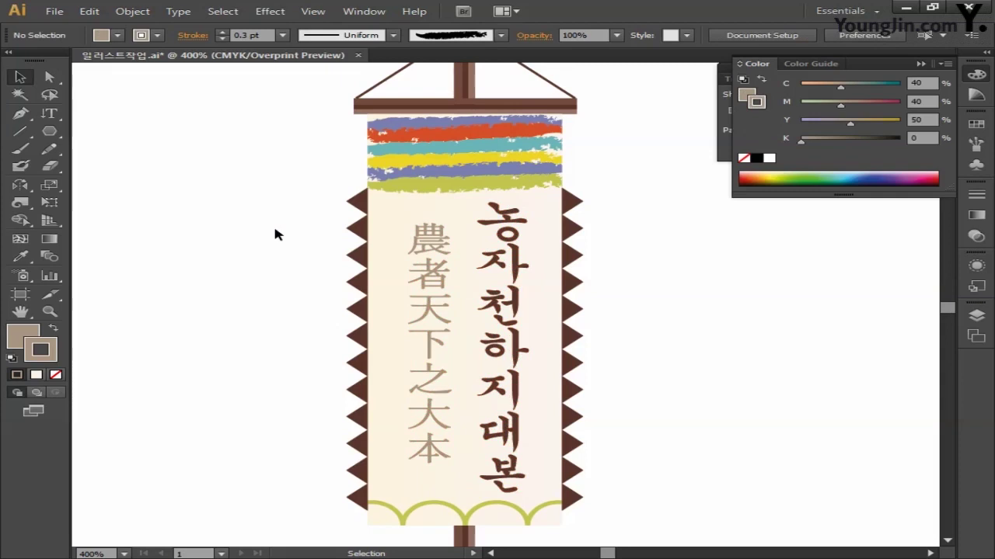
Select the entire banner illustration, including its pole and feathered top, and group it into one object
{"action": "key", "text": "ctrl+minus"}
{"action": "key", "text": "ctrl+minus"}
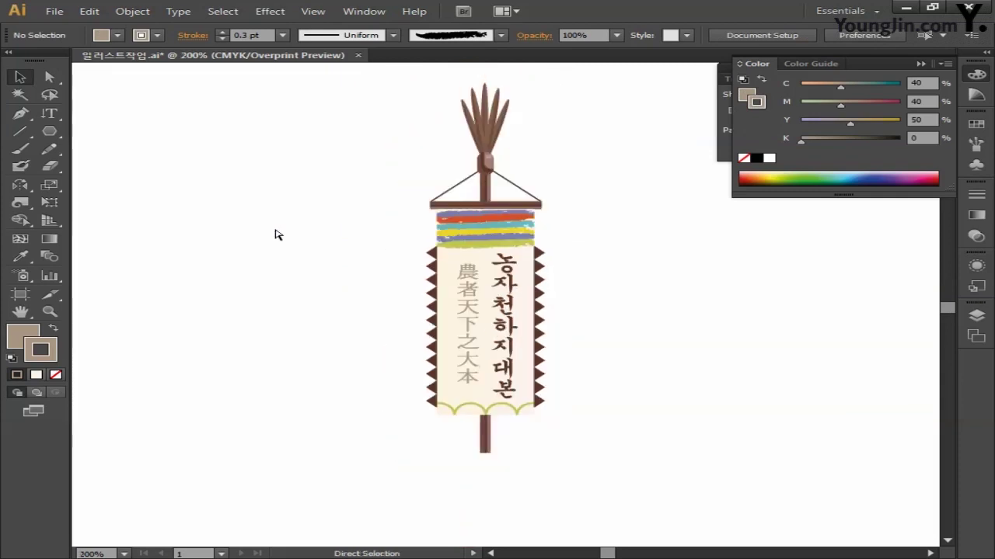
{"action": "left_click_drag", "start_coordinate": [343, 217], "coordinate": [323, 266]}
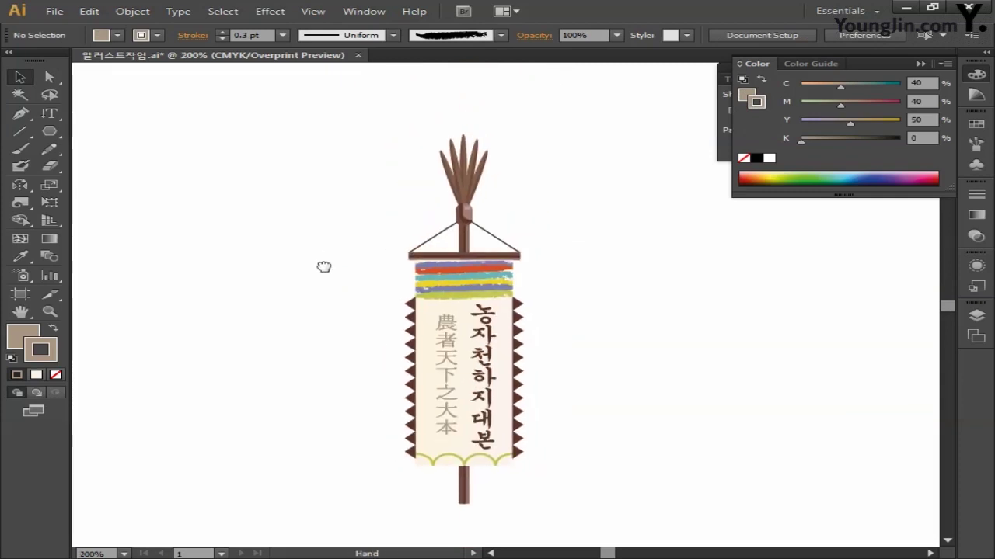
{"action": "left_click_drag", "start_coordinate": [330, 124], "coordinate": [590, 523]}
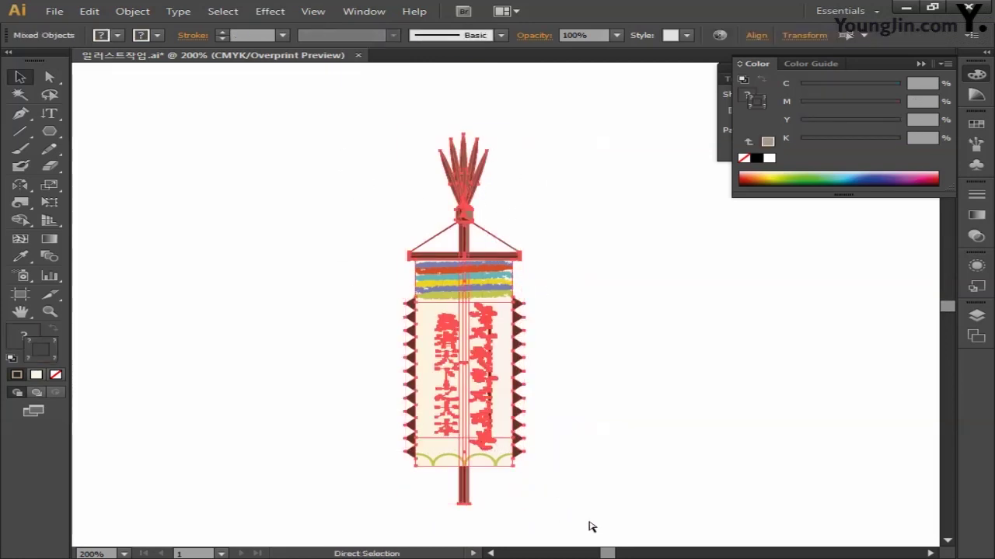
{"action": "key", "text": "v"}
{"action": "left_click", "coordinate": [600, 386]}
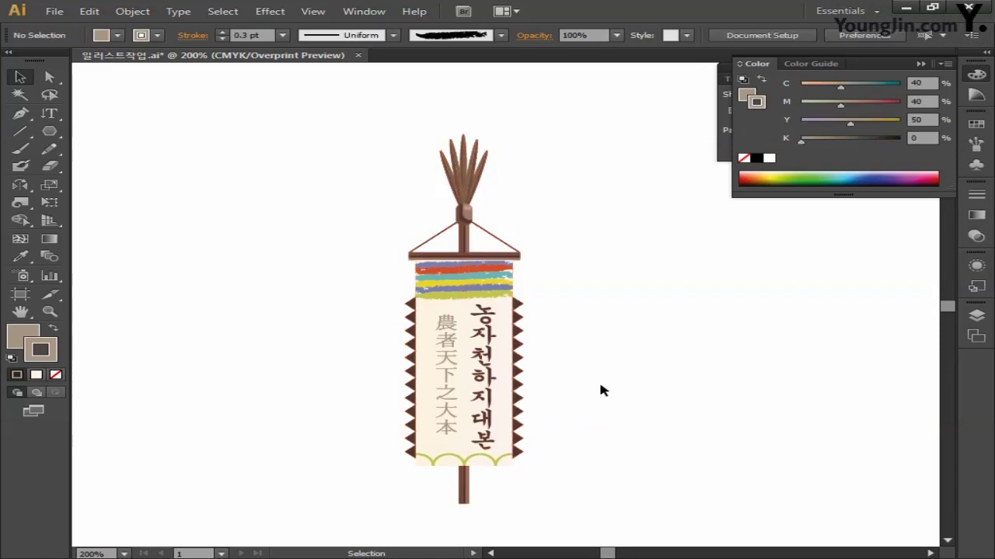
Close the floating colour and pathfinder palettes to clear the workspace around the banner
{"action": "left_click_drag", "start_coordinate": [606, 378], "coordinate": [614, 349]}
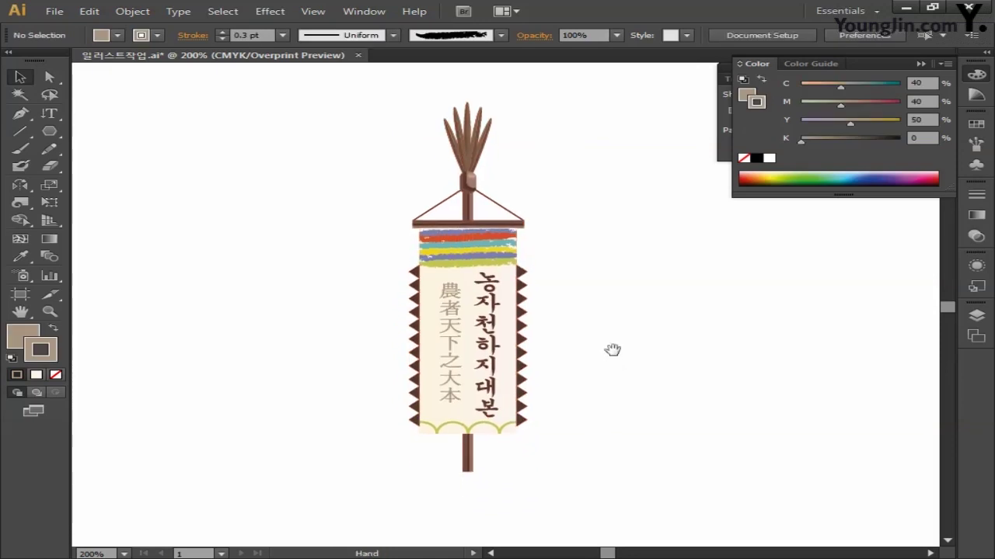
{"action": "left_click", "coordinate": [977, 74]}
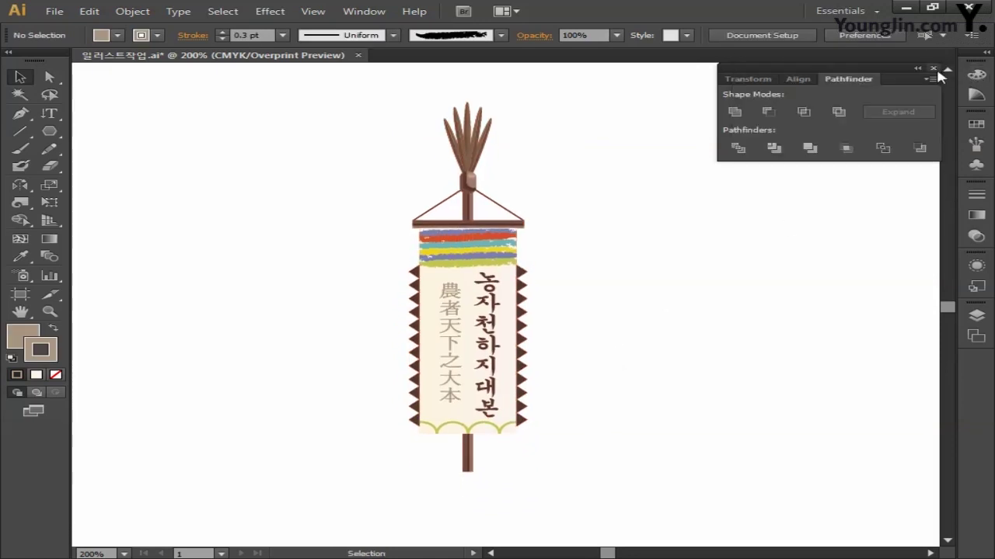
{"action": "left_click", "coordinate": [755, 243]}
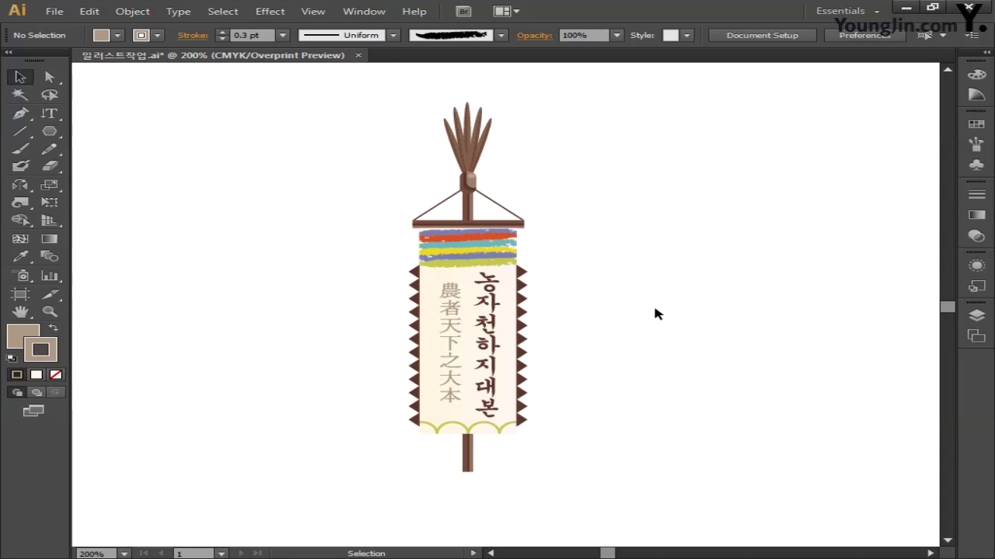
Duplicate the grouped banner to its left and move the copy farther left, well away from the original
{"action": "left_click", "coordinate": [482, 296]}
{"action": "left_click_drag", "start_coordinate": [478, 299], "coordinate": [159, 298]}
{"action": "left_click_drag", "start_coordinate": [347, 309], "coordinate": [677, 306]}
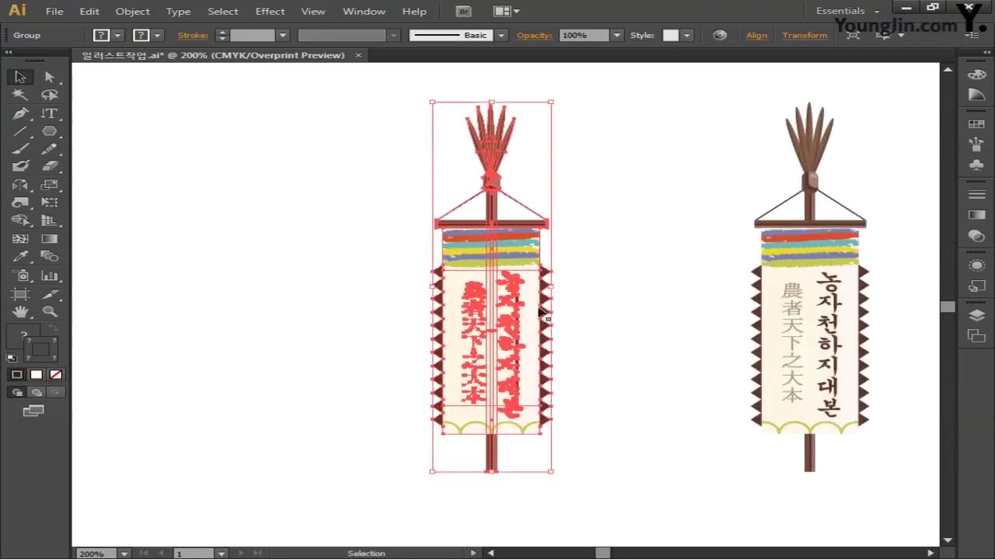
{"action": "left_click_drag", "start_coordinate": [517, 314], "coordinate": [203, 319]}
{"action": "left_click_drag", "start_coordinate": [337, 329], "coordinate": [833, 331]}
{"action": "left_click_drag", "start_coordinate": [642, 340], "coordinate": [234, 342]}
{"action": "left_click_drag", "start_coordinate": [435, 344], "coordinate": [692, 342]}
Ungroup the copied banner and select only its cream cloth rectangle
{"action": "right_click", "coordinate": [519, 268]}
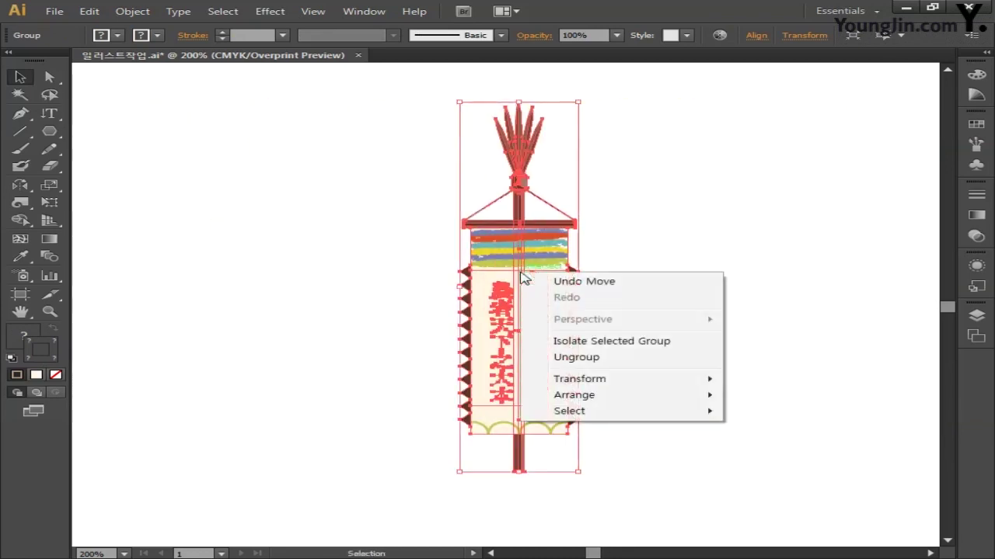
{"action": "left_click", "coordinate": [613, 354]}
{"action": "left_click", "coordinate": [617, 345]}
{"action": "left_click", "coordinate": [561, 295]}
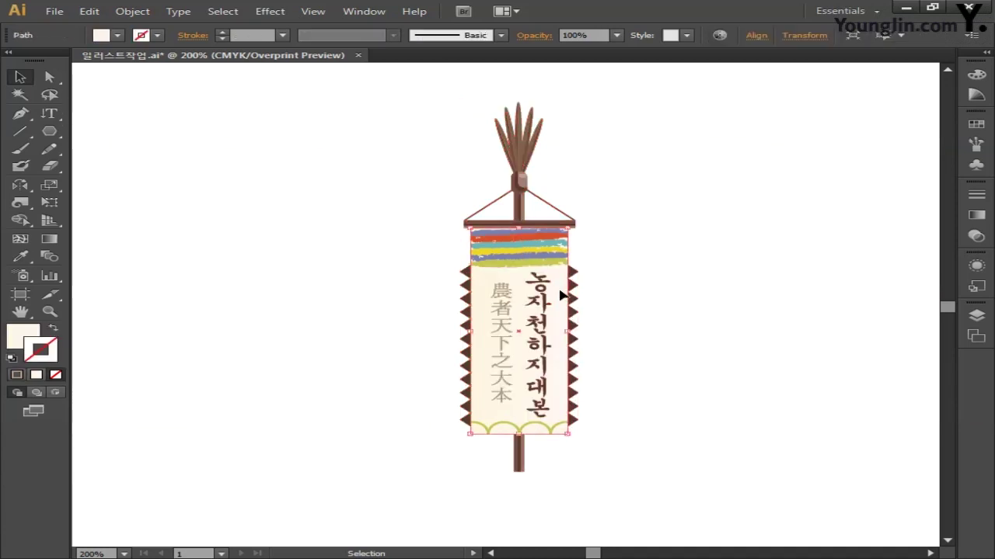
Delete the cloth, coloured stripes, Hangul and Hanja lettering, scallops and both triangular fringes from the copied banner
{"action": "key", "text": "ctrl+shift+bracketleft"}
{"action": "left_click", "coordinate": [588, 329]}
{"action": "left_click_drag", "start_coordinate": [610, 455], "coordinate": [540, 247]}
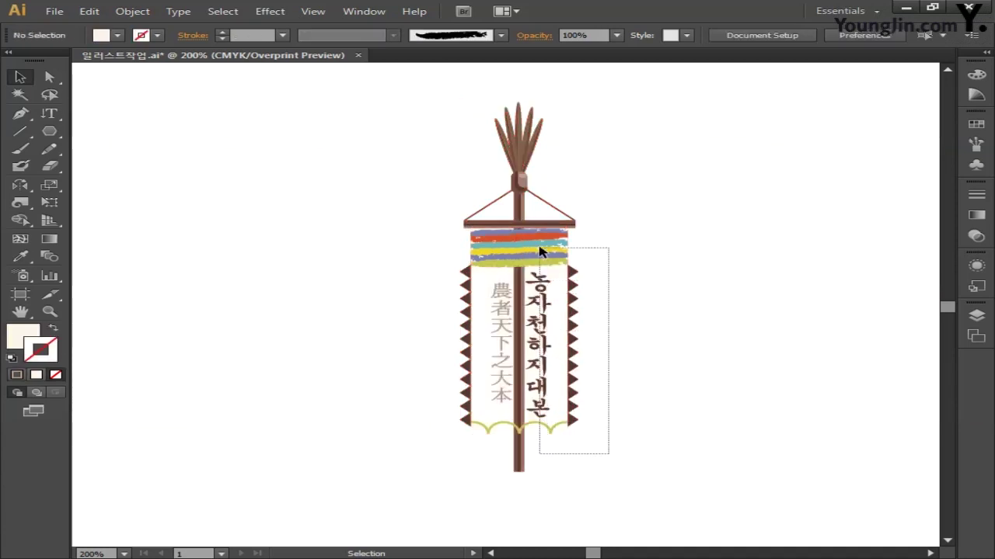
{"action": "key", "text": "Delete"}
{"action": "left_click_drag", "start_coordinate": [412, 256], "coordinate": [506, 468]}
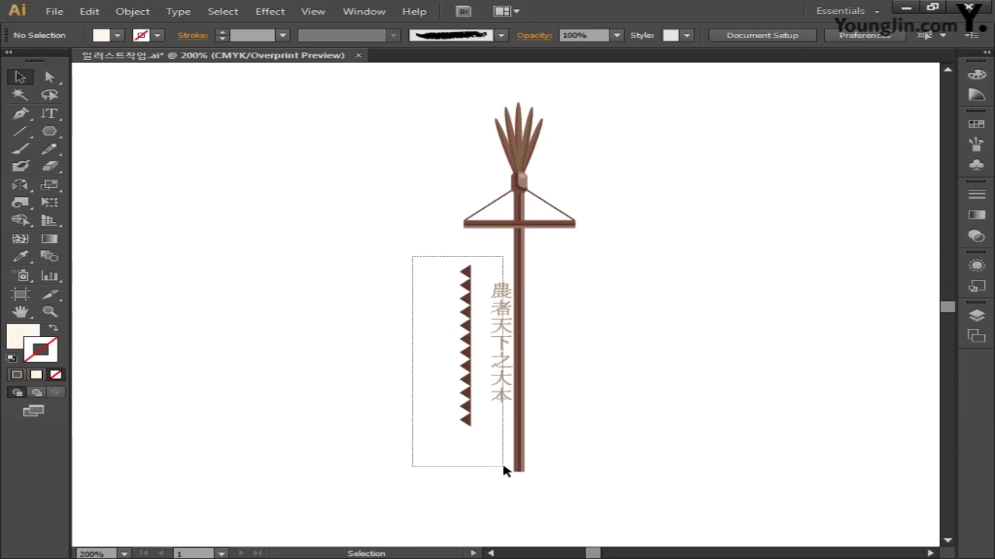
{"action": "key", "text": "Delete"}
Delete the feathers, the knot and the hanging strings, leaving only the vertical pole and the crossbar
{"action": "left_click_drag", "start_coordinate": [438, 118], "coordinate": [580, 167]}
{"action": "key", "text": "Delete"}
{"action": "left_click_drag", "start_coordinate": [505, 160], "coordinate": [557, 213]}
{"action": "key", "text": "Delete"}
{"action": "key", "text": "Delete"}
{"action": "left_click_drag", "start_coordinate": [450, 195], "coordinate": [497, 217]}
{"action": "key", "text": "Delete"}
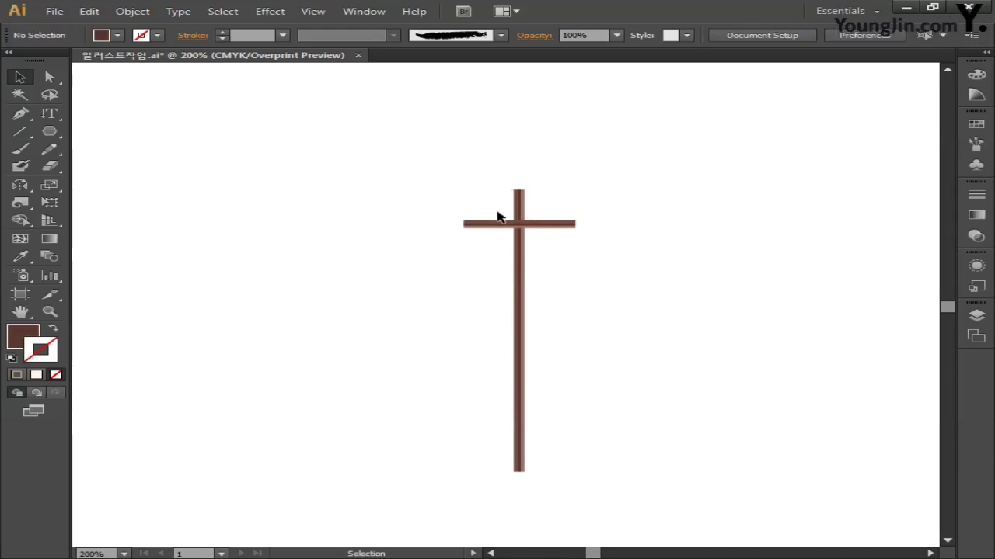
Shorten the vertical pole from its lower end and stretch the crossbar symmetrically to well over twice its width
{"action": "key", "text": "space"}
{"action": "left_click_drag", "start_coordinate": [472, 277], "coordinate": [540, 384]}
{"action": "left_click_drag", "start_coordinate": [519, 197], "coordinate": [575, 282]}
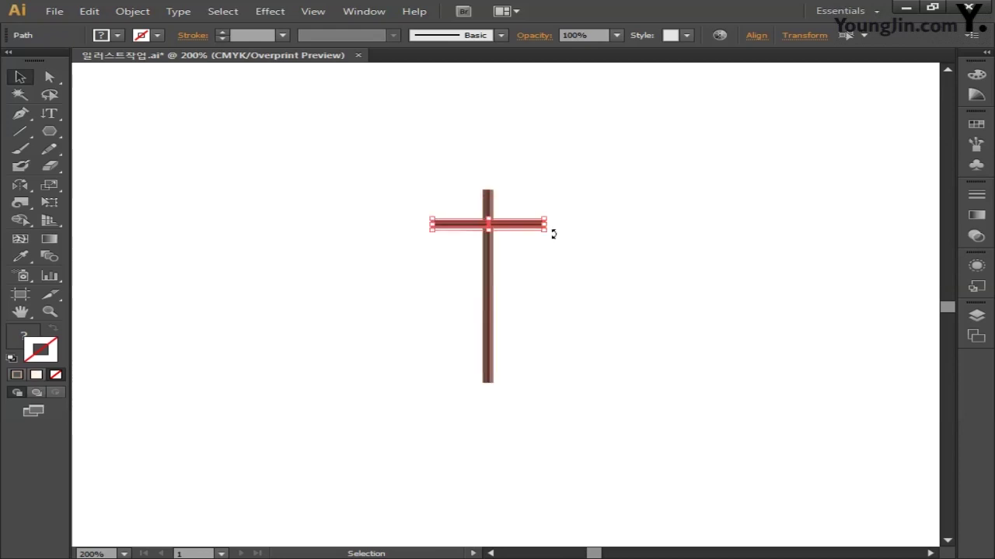
{"action": "left_click_drag", "start_coordinate": [543, 225], "coordinate": [626, 253]}
{"action": "left_click", "coordinate": [571, 330]}
{"action": "left_click_drag", "start_coordinate": [588, 303], "coordinate": [573, 302]}
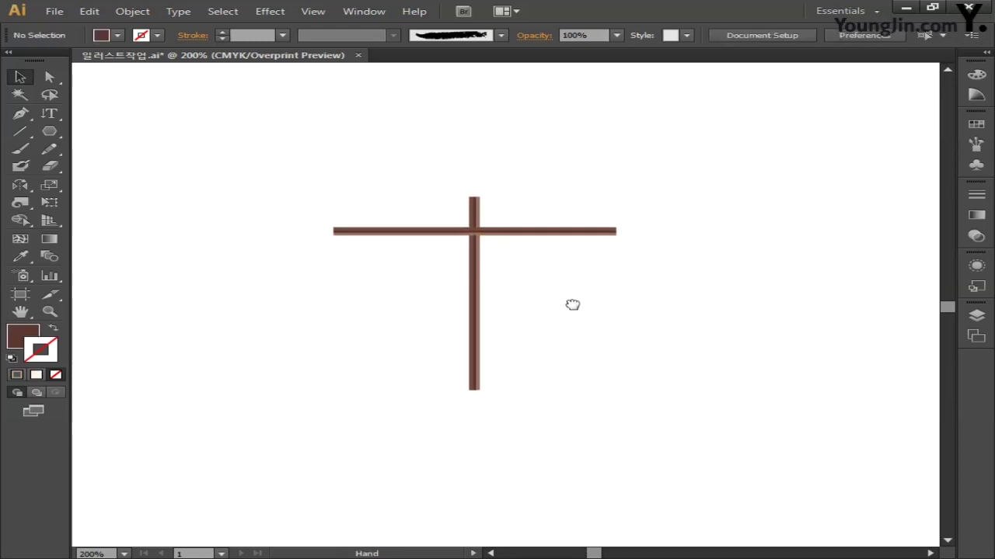
Draw a wide ellipse as the scarecrow's head, centred on the upper end of the vertical pole
{"action": "key", "text": "ctrl+plus"}
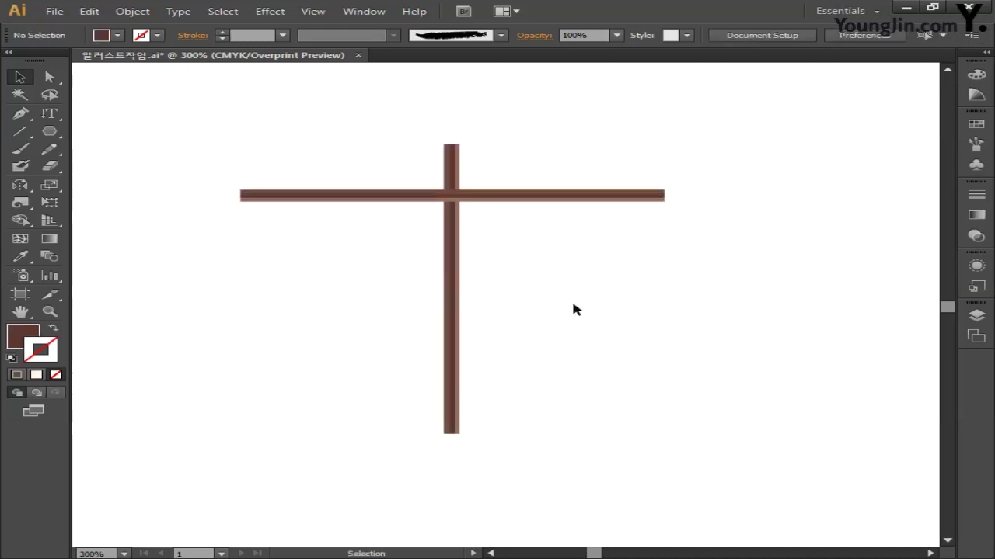
{"action": "left_click_drag", "start_coordinate": [591, 293], "coordinate": [589, 390]}
{"action": "key", "text": "ctrl+plus"}
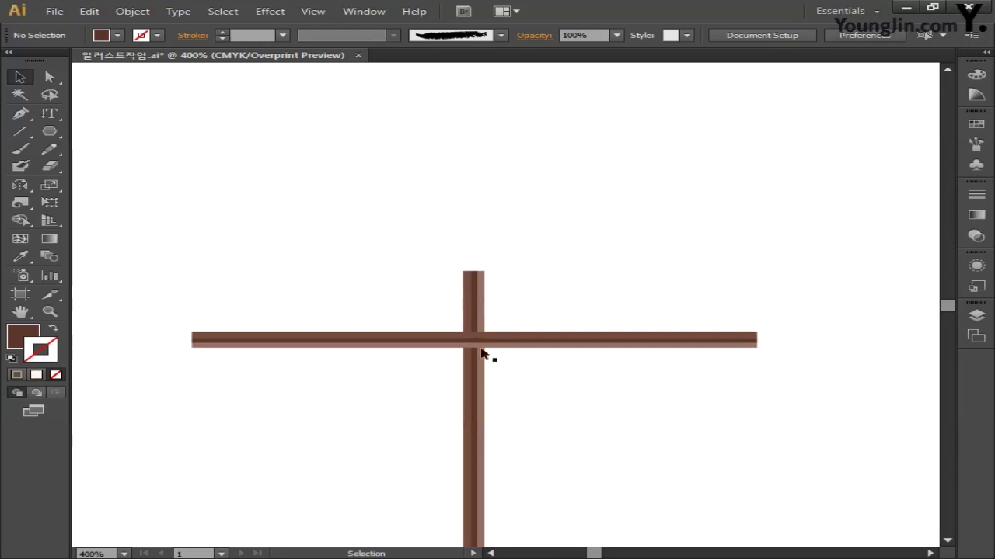
{"action": "left_click", "coordinate": [51, 130]}
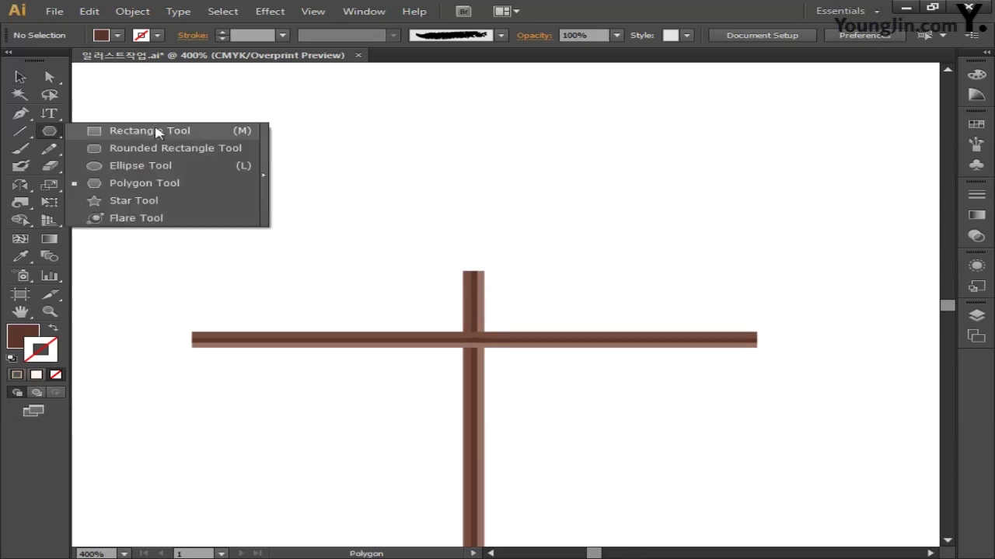
{"action": "left_click", "coordinate": [160, 166]}
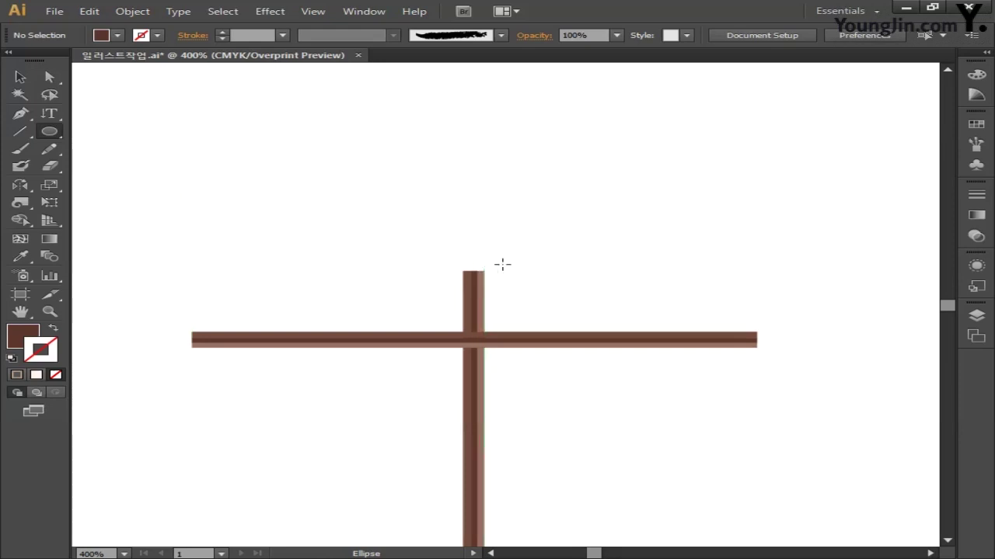
{"action": "left_click_drag", "start_coordinate": [424, 169], "coordinate": [554, 278]}
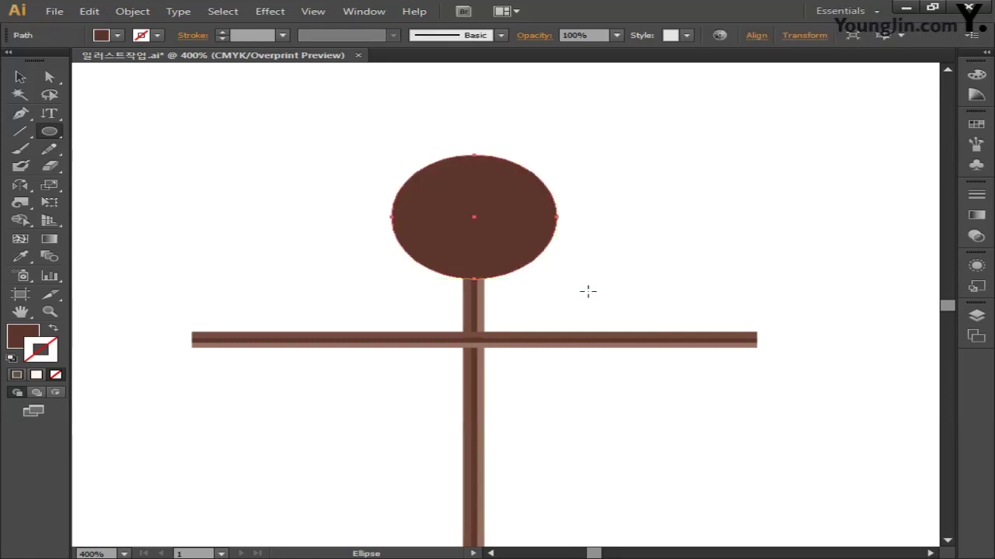
Fill the head ellipse with a skin tone of C 0, M 20, Y 20, K 0
{"action": "double_click", "coordinate": [22, 335]}
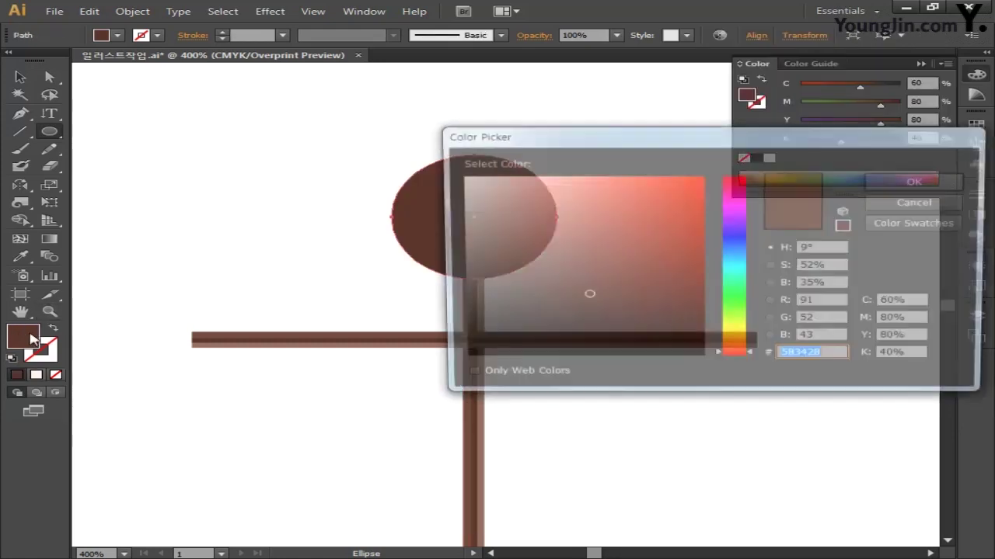
{"action": "left_click", "coordinate": [919, 302]}
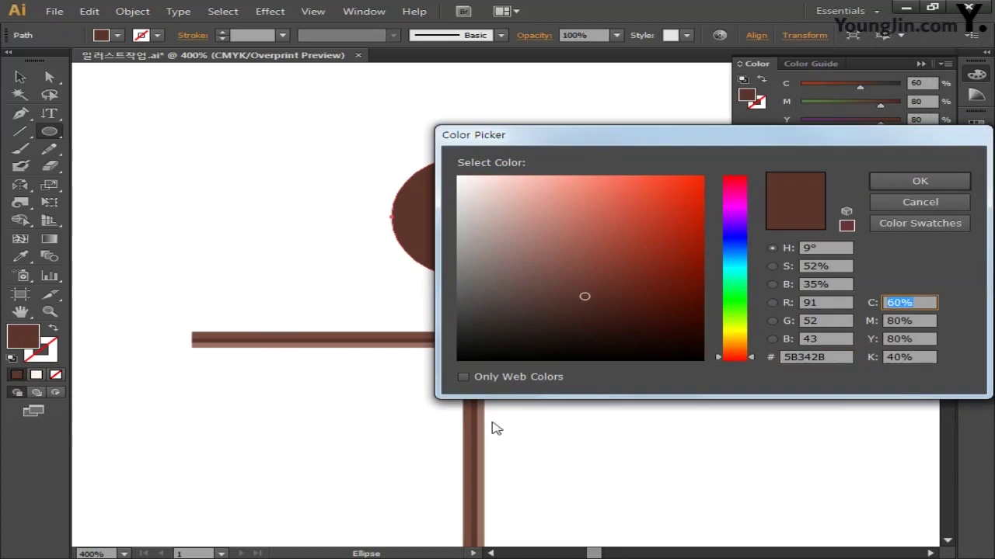
{"action": "type", "text": "0"}
{"action": "key", "text": "Tab"}
{"action": "type", "text": "20"}
{"action": "key", "text": "Tab"}
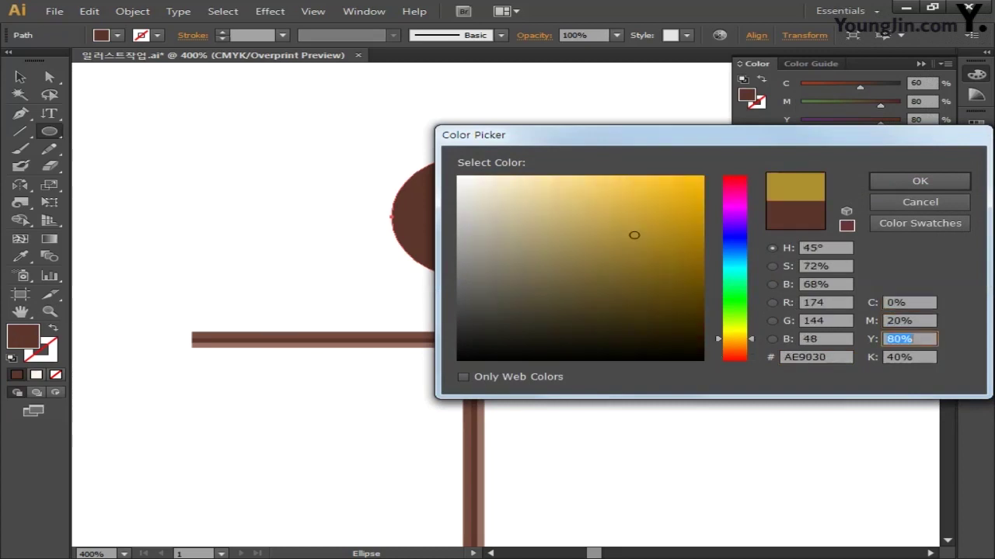
{"action": "type", "text": "20"}
{"action": "key", "text": "Tab"}
{"action": "type", "text": "0"}
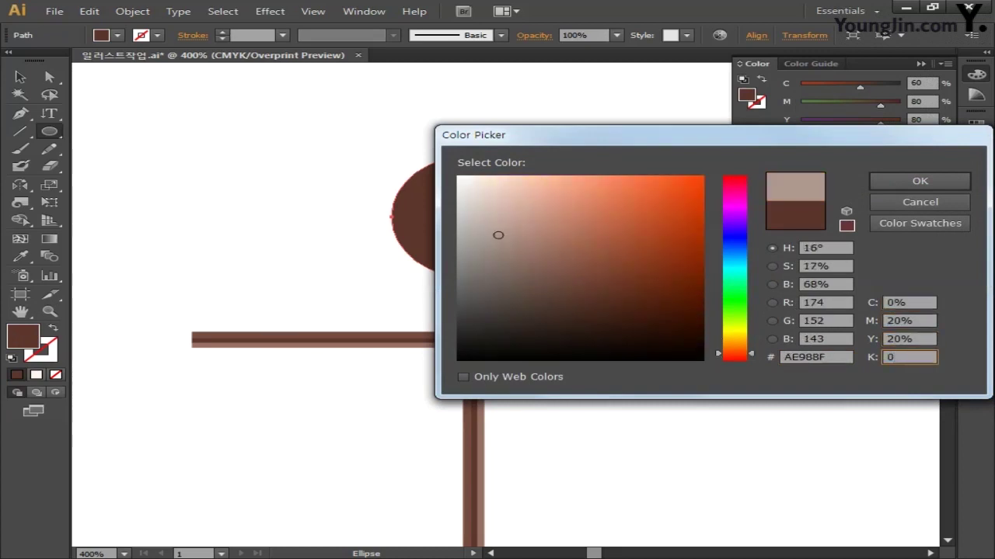
{"action": "left_click", "coordinate": [919, 180]}
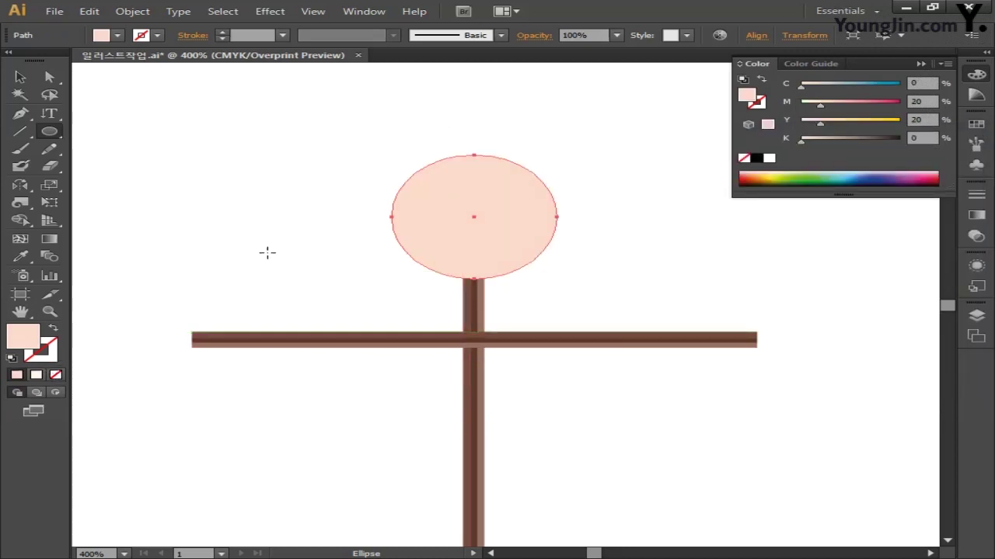
Draw a small ellipse as an eye in the upper left part of the face
{"action": "key", "text": "ctrl+plus"}
{"action": "left_click_drag", "start_coordinate": [267, 251], "coordinate": [278, 377]}
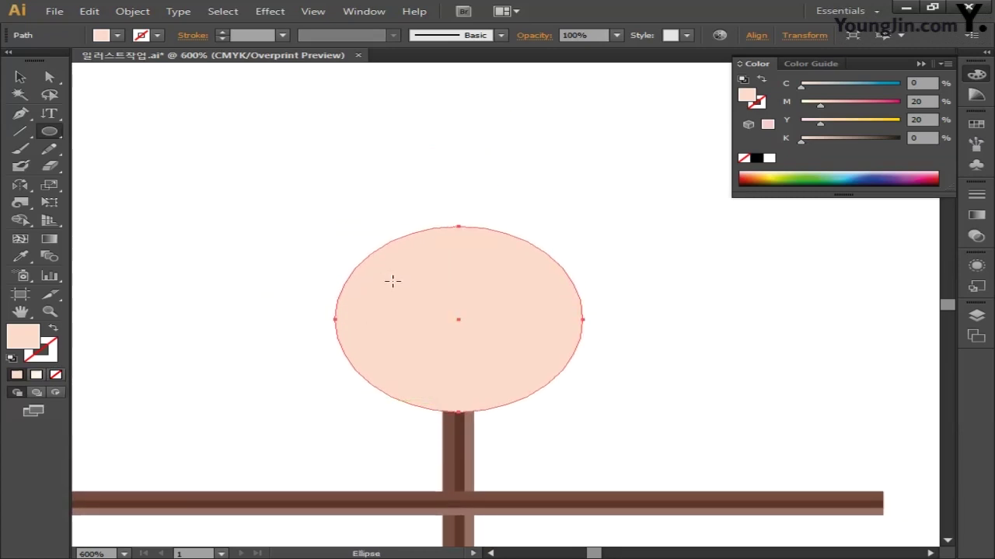
{"action": "left_click_drag", "start_coordinate": [392, 282], "coordinate": [417, 296]}
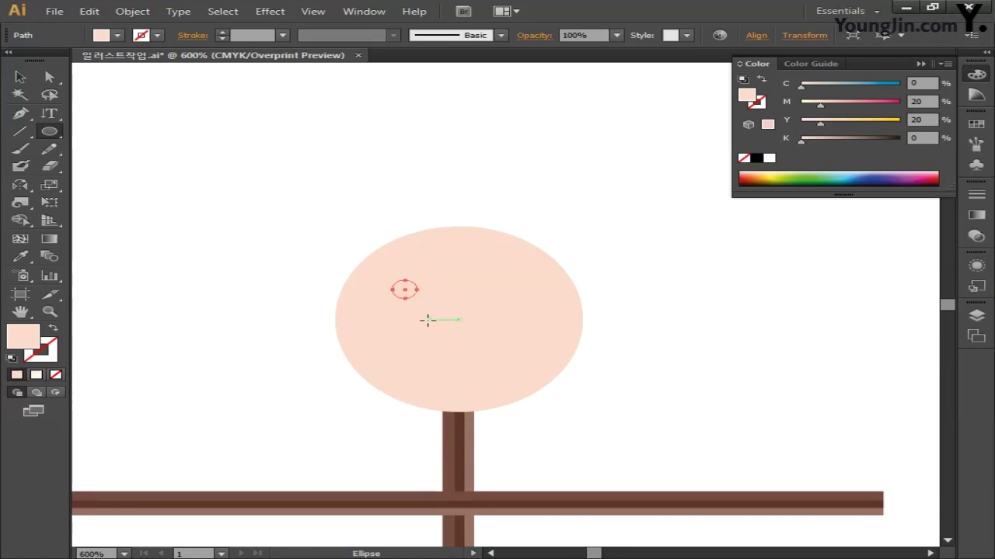
Fill the eye ellipse with dark purple, C 60, M 80, Y 10, K 50
{"action": "double_click", "coordinate": [24, 335]}
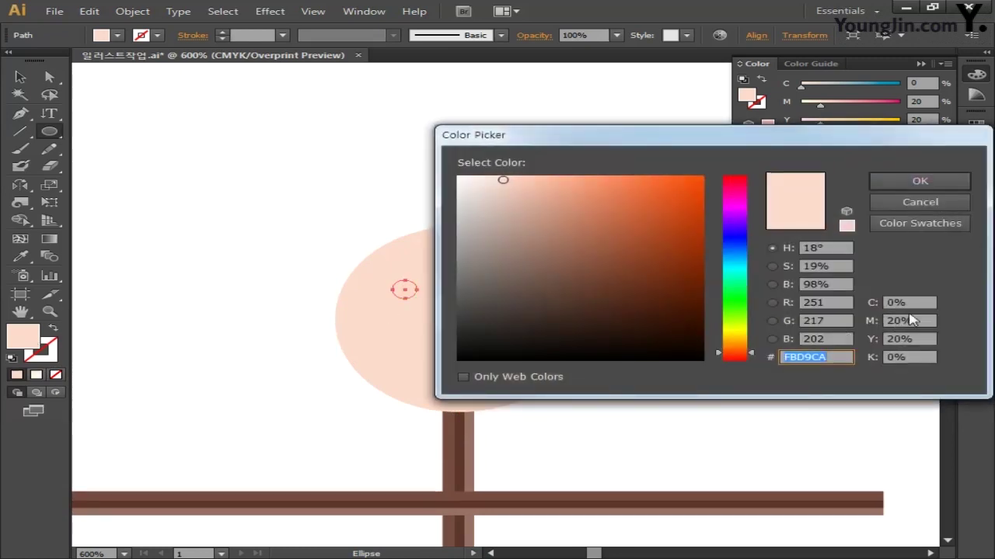
{"action": "left_click", "coordinate": [916, 304]}
{"action": "double_click", "coordinate": [915, 304]}
{"action": "type", "text": "60"}
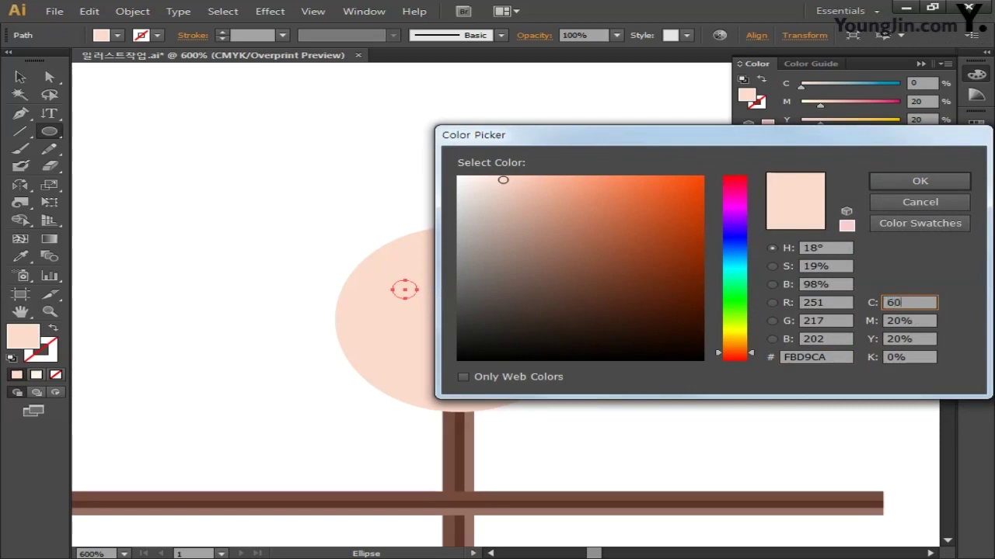
{"action": "key", "text": "Tab"}
{"action": "type", "text": "80"}
{"action": "key", "text": "Tab"}
{"action": "type", "text": "10"}
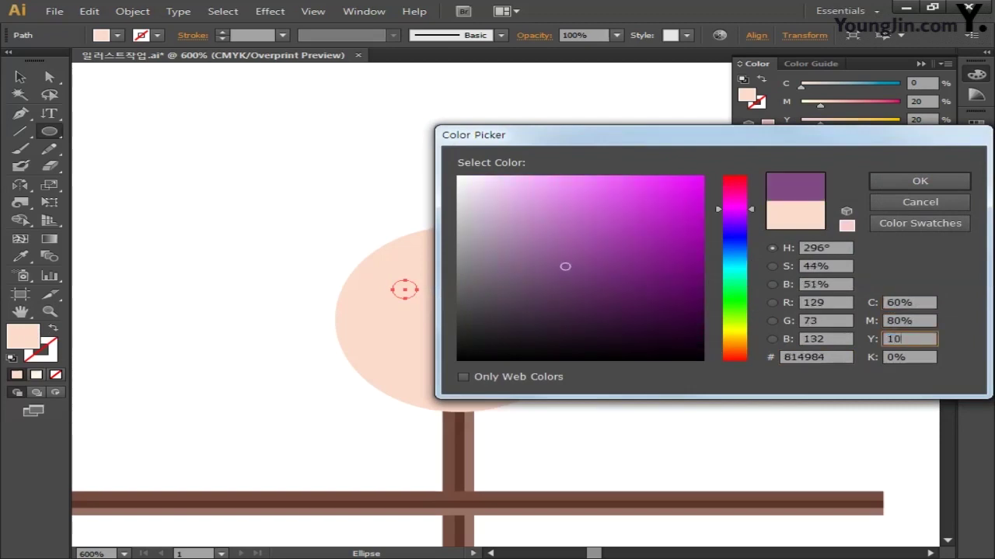
{"action": "key", "text": "Tab"}
{"action": "type", "text": "50"}
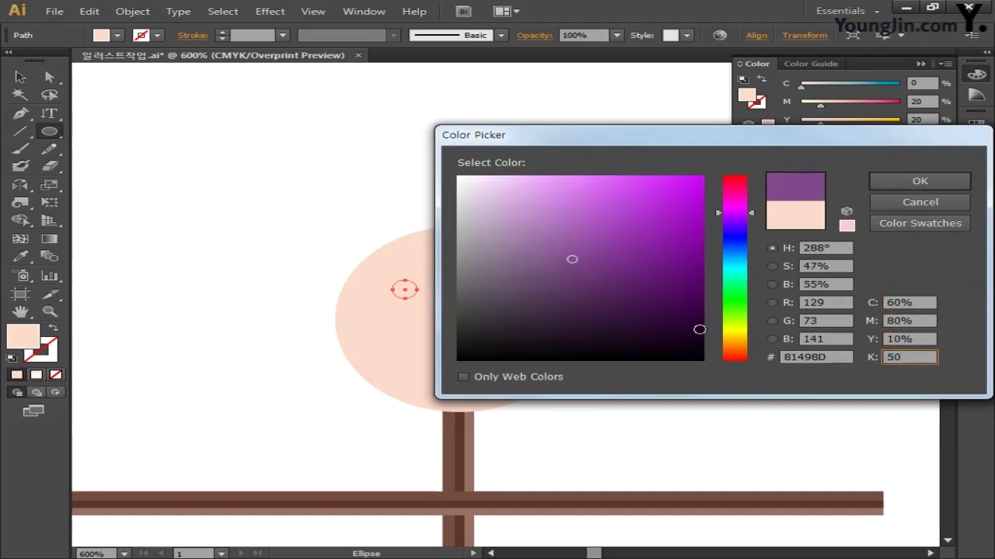
{"action": "left_click", "coordinate": [945, 181]}
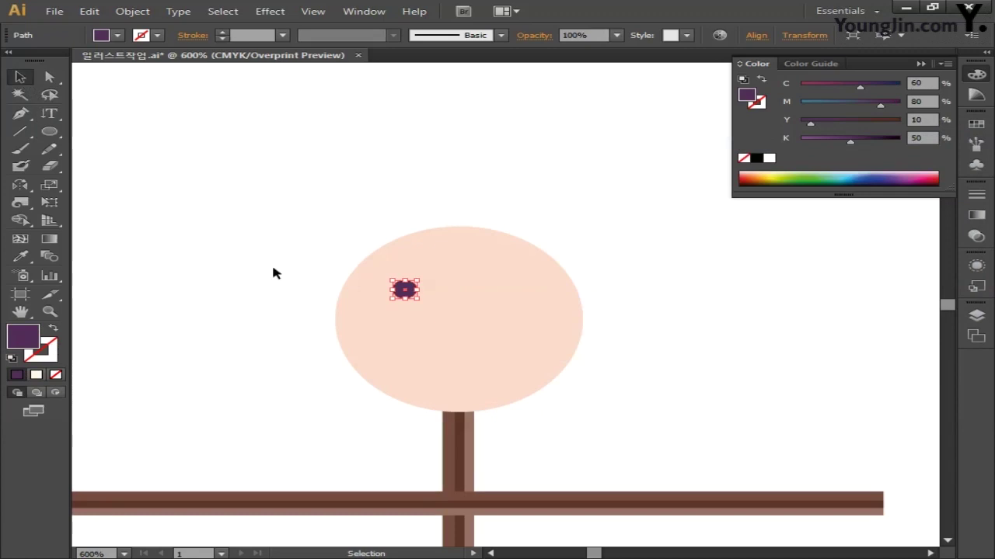
Duplicate the eye across the face and shift both eyes down and left, with the left one lower for a tilted look
{"action": "left_click_drag", "start_coordinate": [415, 293], "coordinate": [518, 297]}
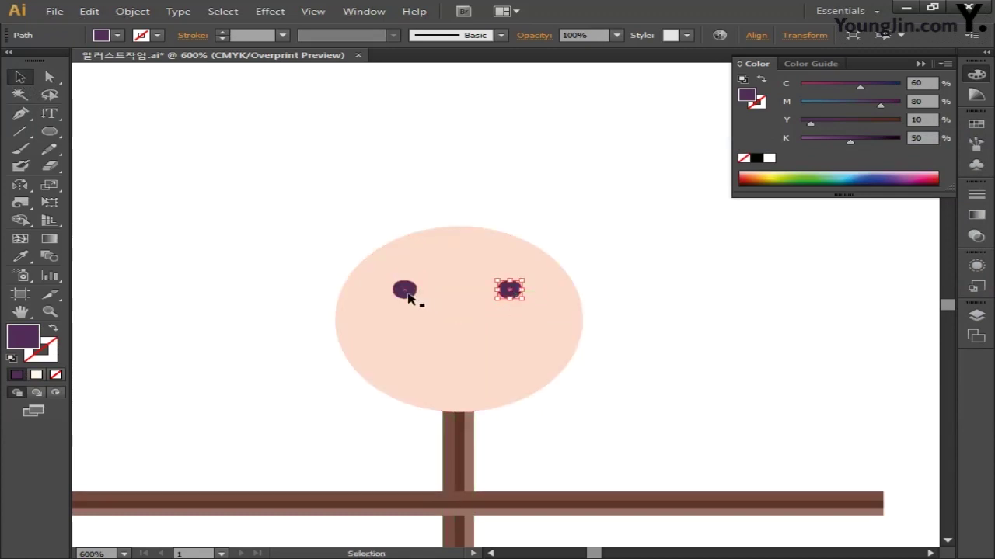
{"action": "left_click_drag", "start_coordinate": [405, 294], "coordinate": [406, 310]}
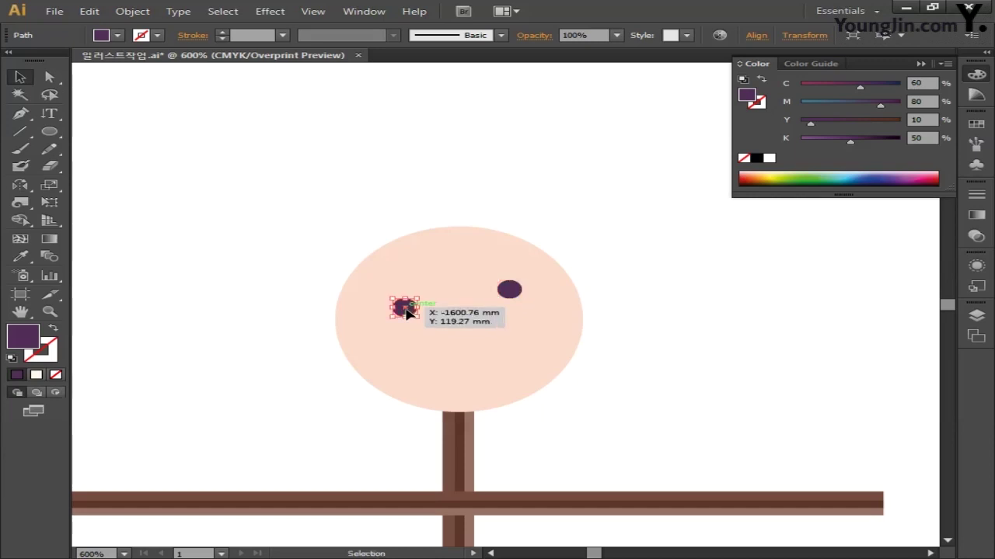
{"action": "left_click", "coordinate": [519, 298]}
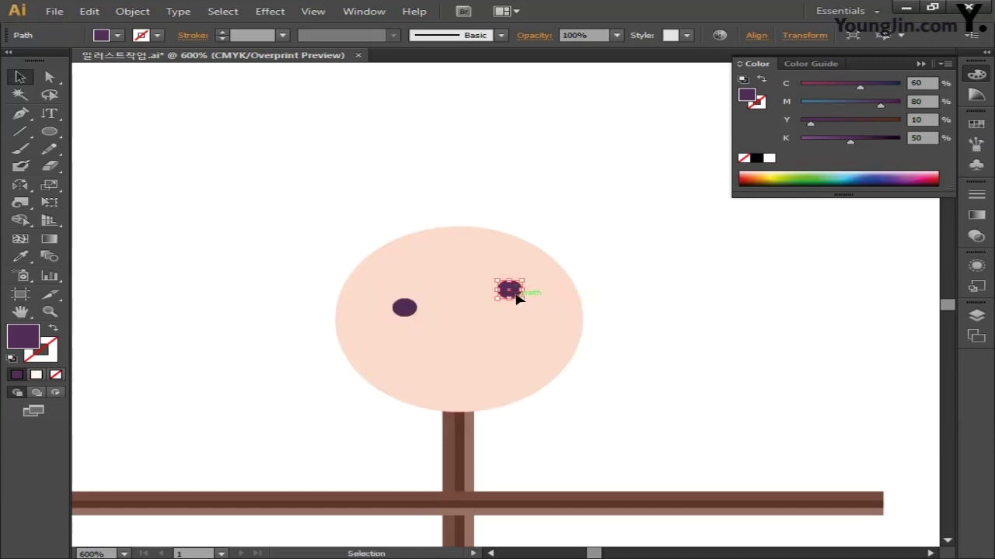
{"action": "left_click_drag", "start_coordinate": [515, 295], "coordinate": [504, 308]}
{"action": "left_click_drag", "start_coordinate": [404, 307], "coordinate": [392, 326]}
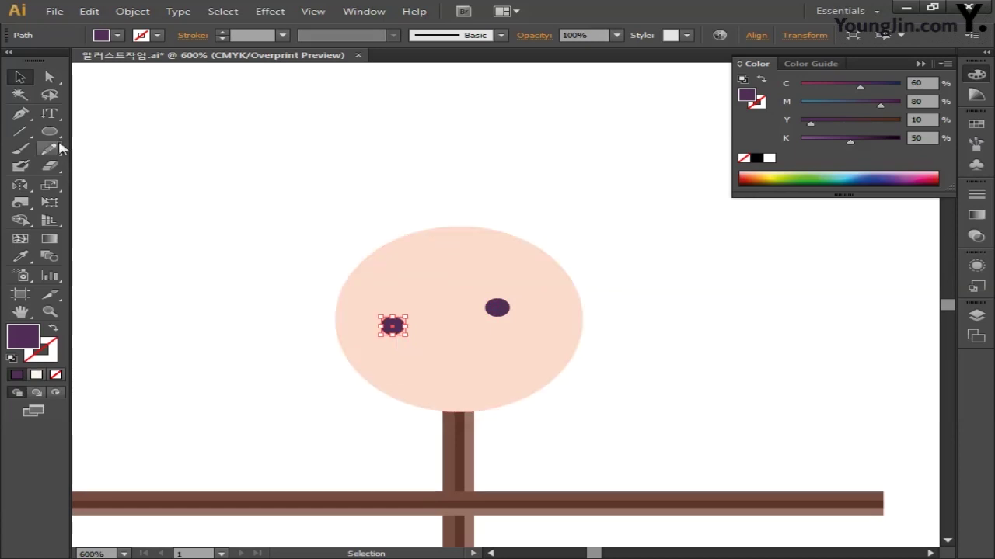
Draw a curved smiling mouth below the eyes with the Pen tool, slanting slightly upward to the right
{"action": "left_click", "coordinate": [20, 114]}
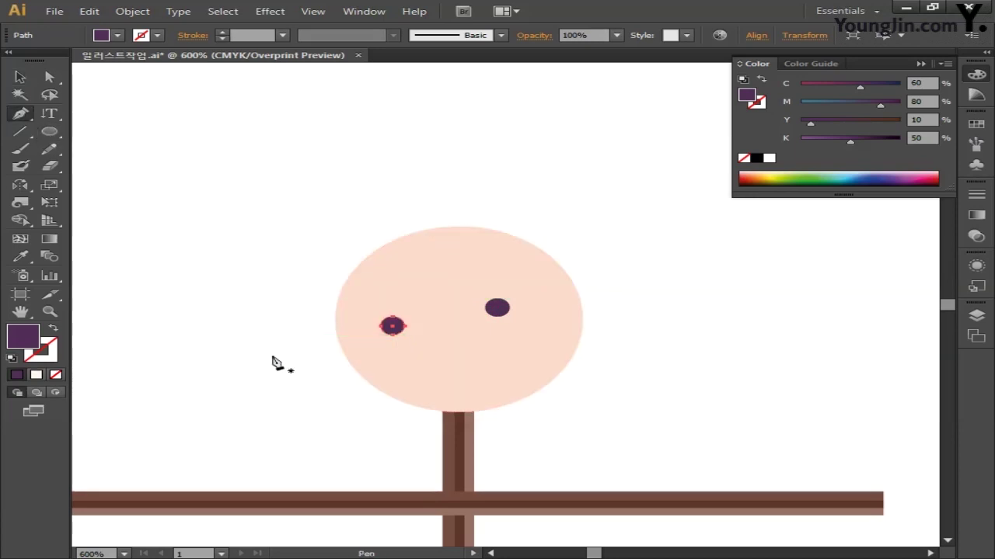
{"action": "left_click", "coordinate": [417, 367]}
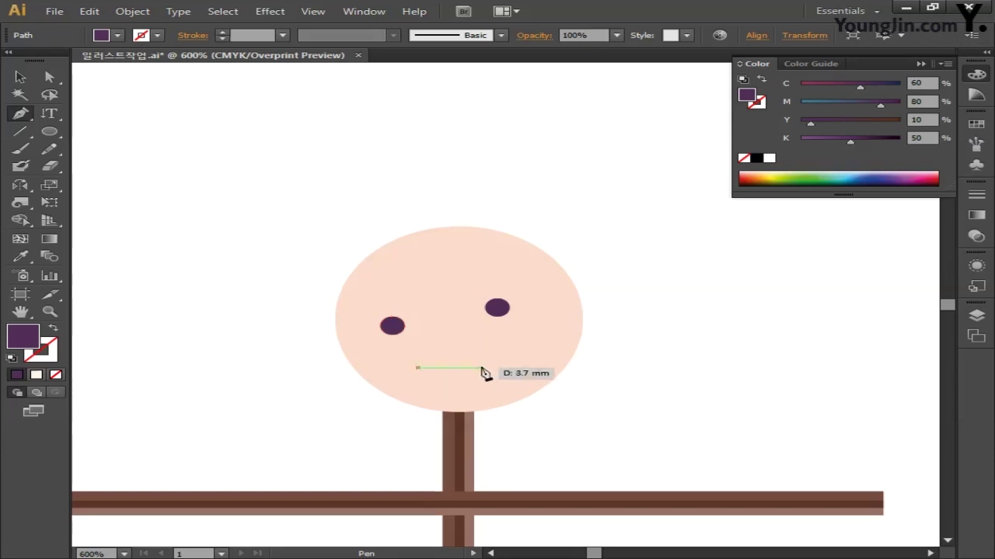
{"action": "left_click_drag", "start_coordinate": [498, 361], "coordinate": [530, 325]}
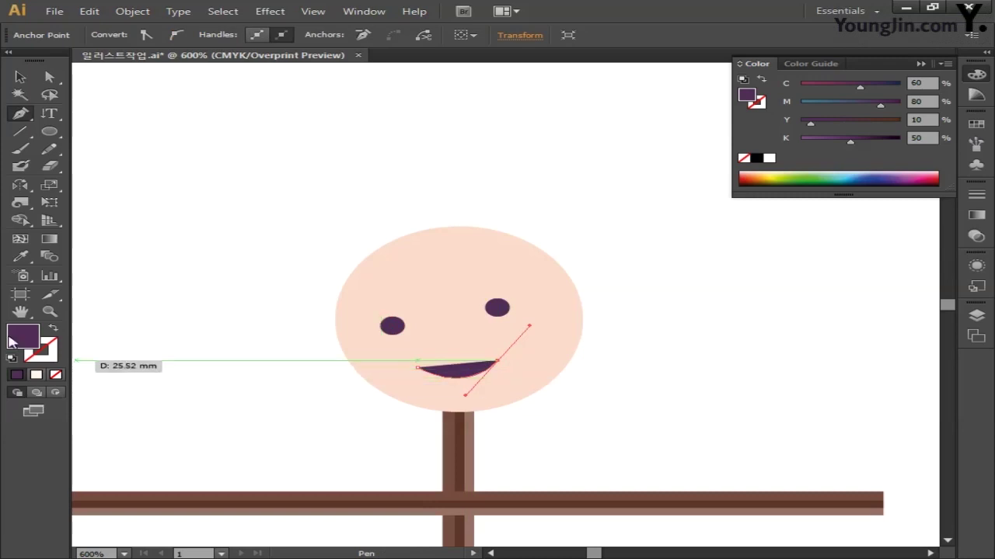
Remove the mouth's fill and set its stroke colour to C 60, M 80, Y 10, K 50
{"action": "left_click", "coordinate": [55, 374]}
{"action": "double_click", "coordinate": [55, 362]}
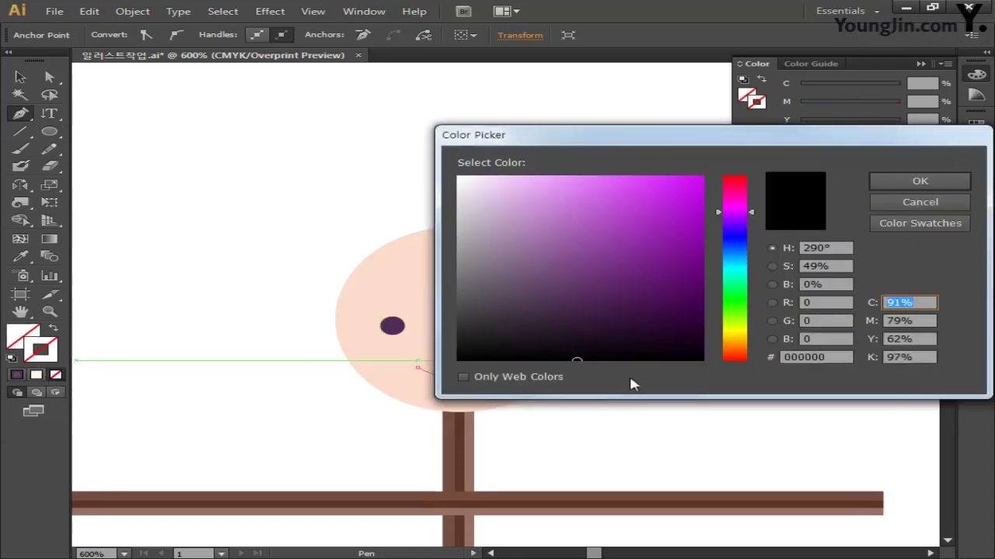
{"action": "type", "text": "6"}
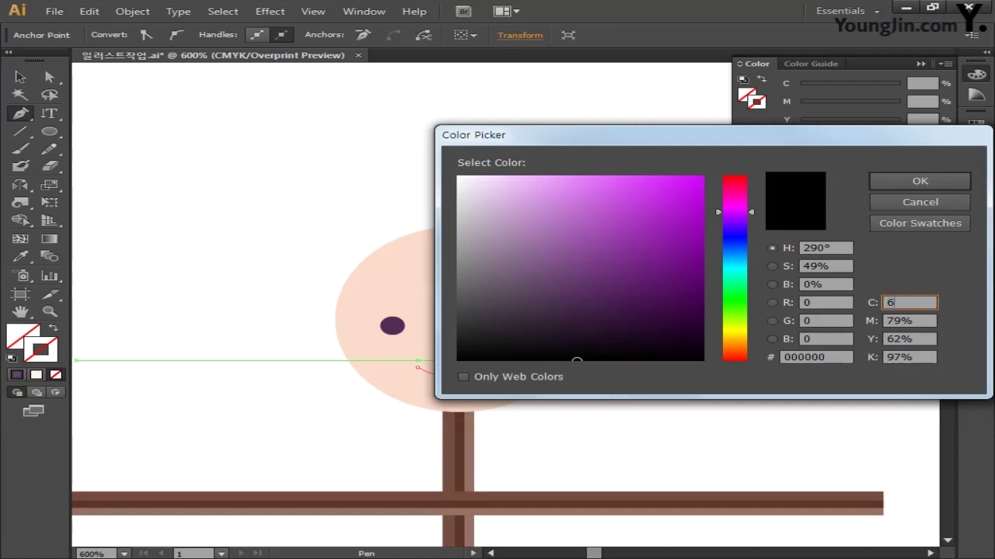
{"action": "type", "text": "0"}
{"action": "key", "text": "Tab"}
{"action": "type", "text": "80"}
{"action": "key", "text": "Tab"}
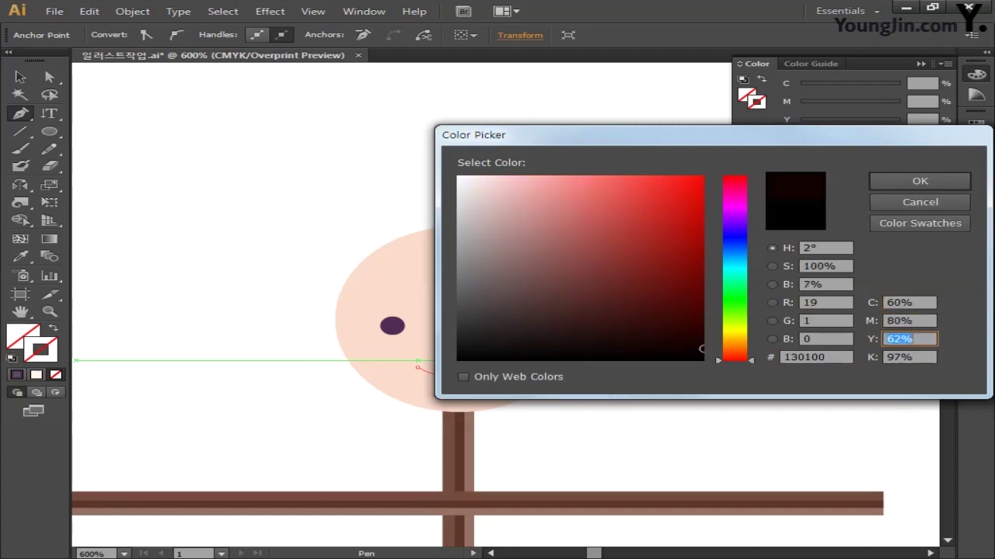
{"action": "type", "text": "10"}
{"action": "key", "text": "Tab"}
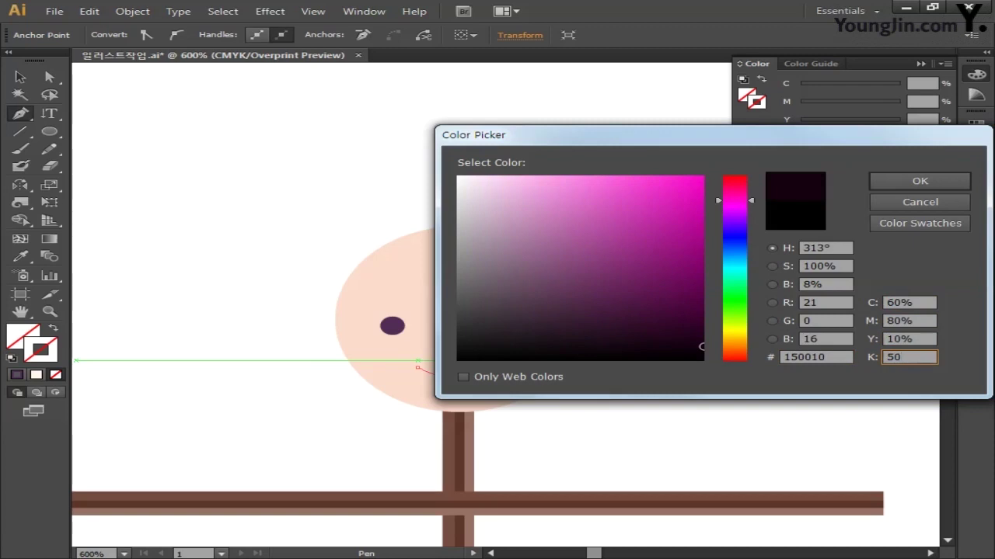
{"action": "type", "text": "50"}
{"action": "left_click", "coordinate": [916, 183]}
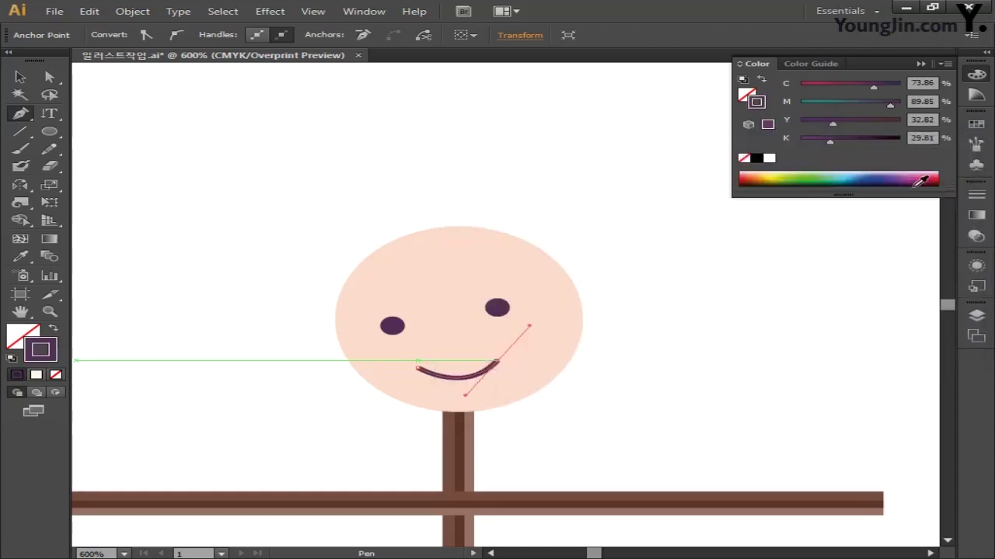
Set the mouth's stroke weight to 3 pt with round caps
{"action": "left_click", "coordinate": [981, 198]}
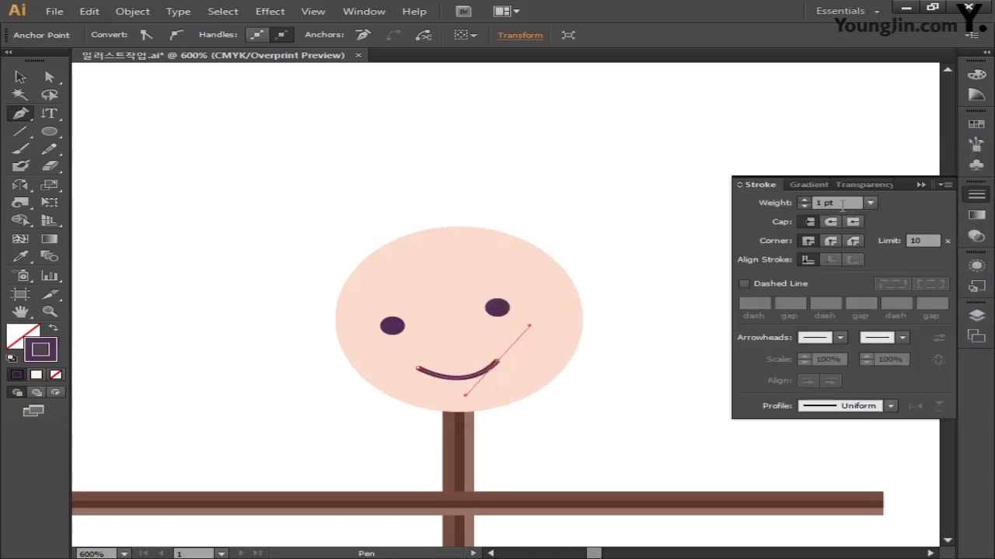
{"action": "left_click", "coordinate": [806, 200]}
{"action": "left_click", "coordinate": [806, 200]}
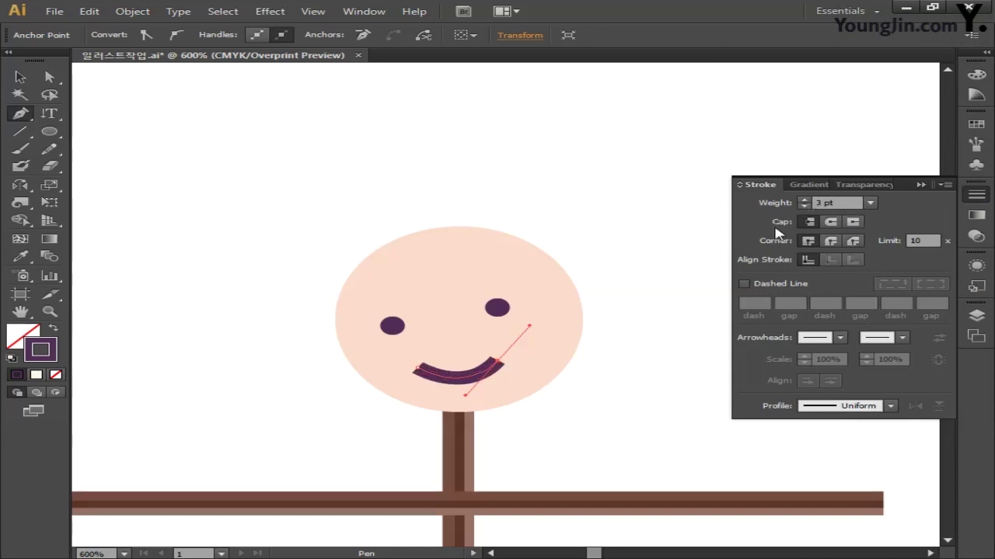
{"action": "left_click", "coordinate": [830, 223]}
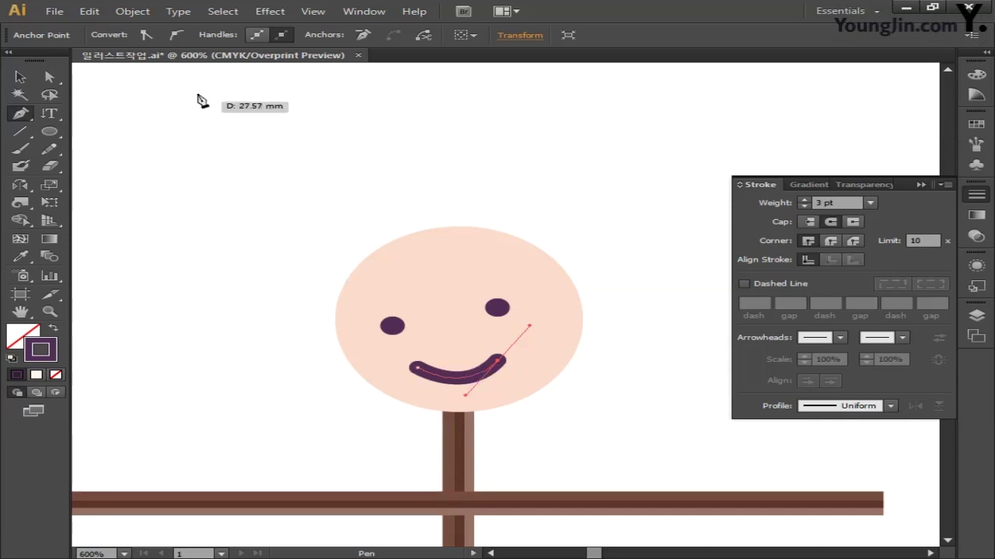
Convert the mouth's stroke into a filled shape with Outline Stroke
{"action": "left_click", "coordinate": [132, 11]}
{"action": "mouse_move", "coordinate": [220, 309]}
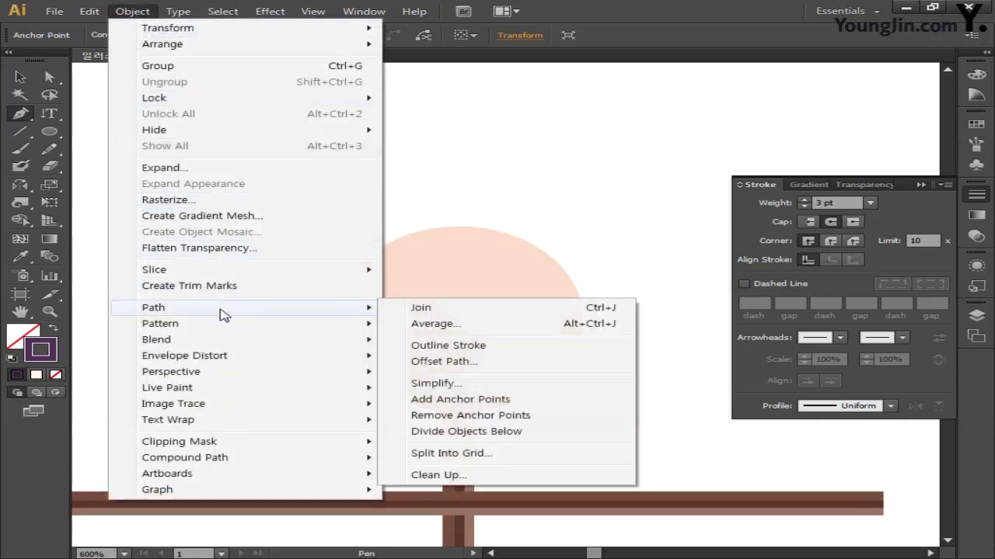
{"action": "left_click", "coordinate": [425, 347]}
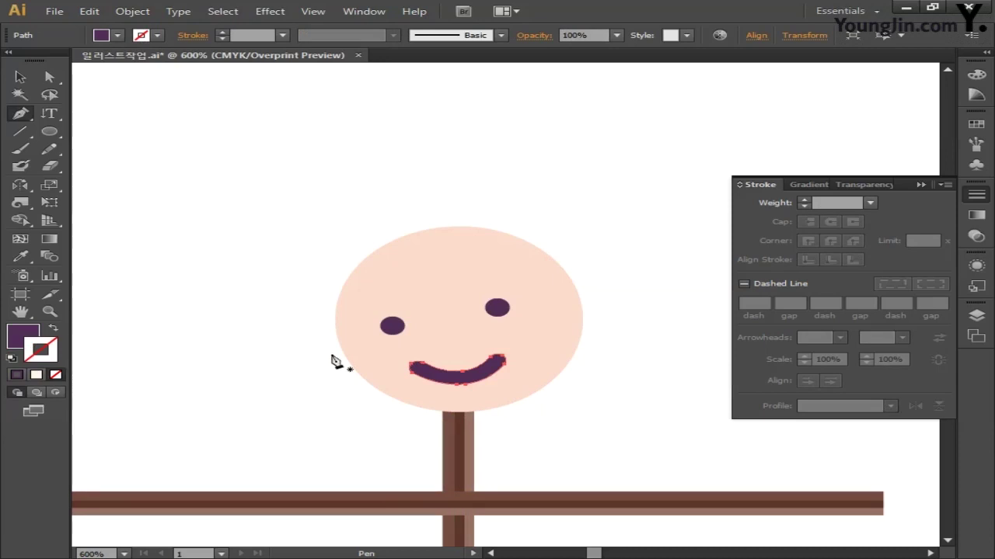
{"action": "left_click", "coordinate": [970, 199]}
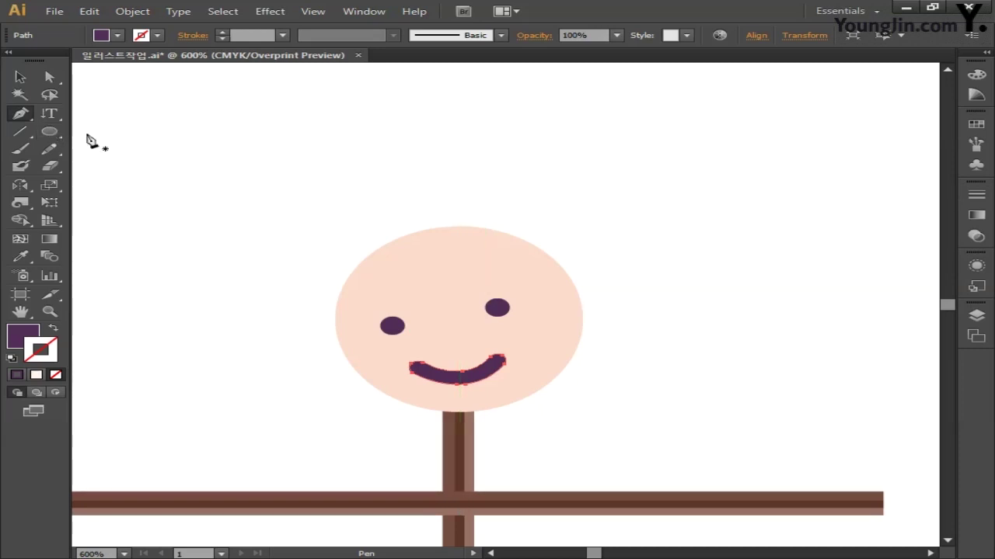
Draw the angular outline of a tilted, wide-brimmed hat over the head with the Pen tool
{"action": "left_click", "coordinate": [307, 207]}
{"action": "left_click", "coordinate": [393, 122]}
{"action": "left_click", "coordinate": [530, 186]}
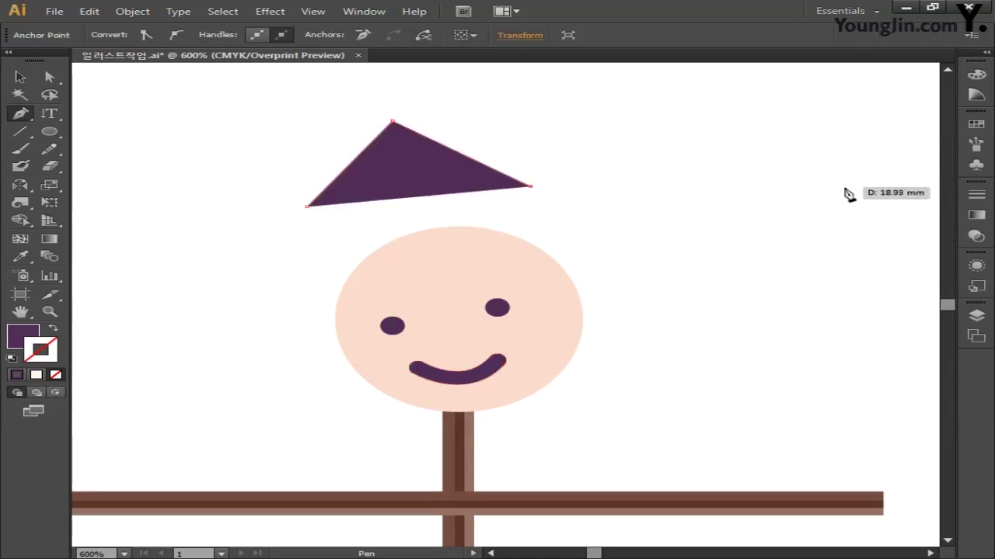
{"action": "left_click", "coordinate": [875, 201]}
{"action": "left_click", "coordinate": [122, 342]}
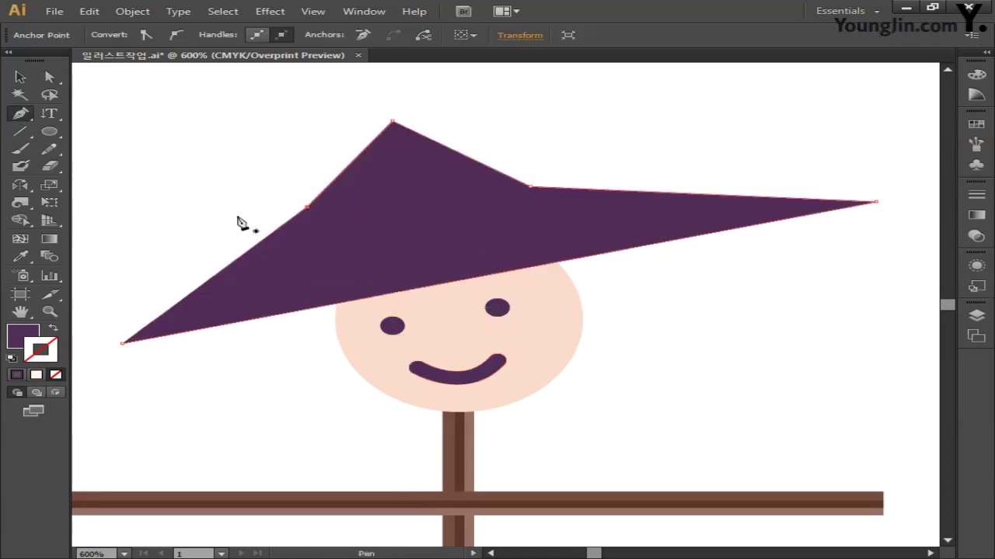
Round the hat's crown, brim tips and underside by converting its corner anchors into curves
{"action": "left_click_drag", "start_coordinate": [307, 207], "coordinate": [190, 253]}
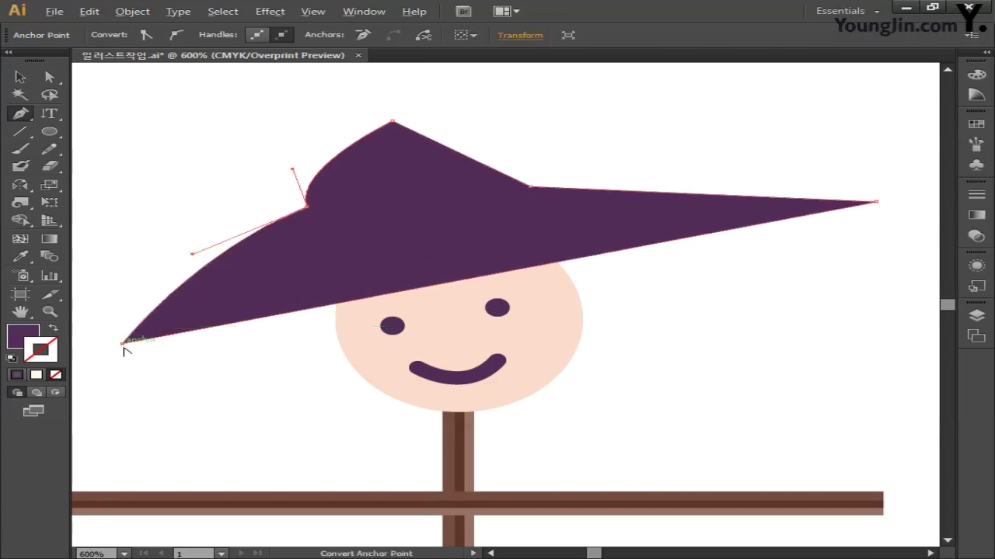
{"action": "left_click_drag", "start_coordinate": [122, 343], "coordinate": [106, 317]}
{"action": "left_click_drag", "start_coordinate": [393, 121], "coordinate": [441, 112]}
{"action": "left_click_drag", "start_coordinate": [530, 186], "coordinate": [517, 158]}
{"action": "left_click_drag", "start_coordinate": [542, 210], "coordinate": [579, 179]}
{"action": "left_click_drag", "start_coordinate": [876, 202], "coordinate": [850, 241]}
{"action": "left_click_drag", "start_coordinate": [685, 307], "coordinate": [708, 350]}
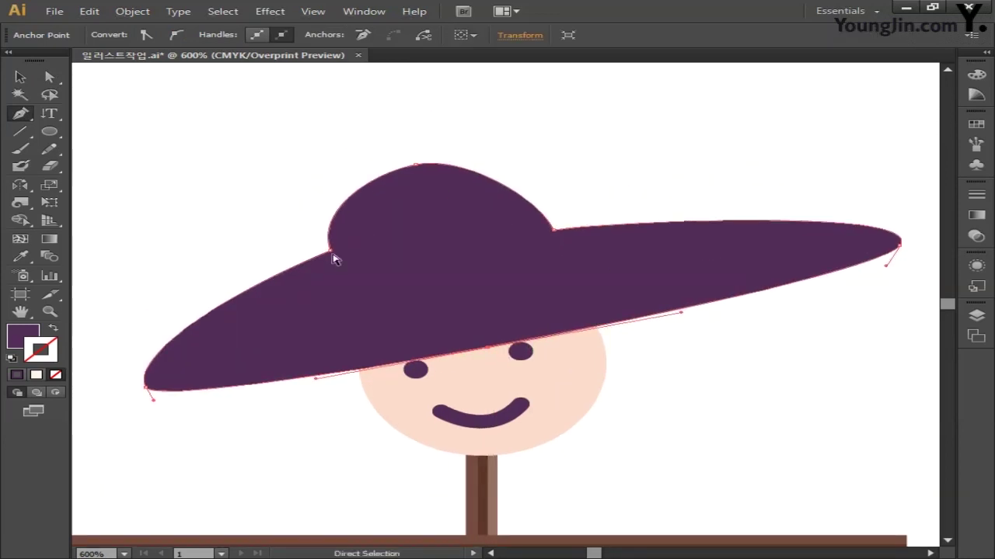
Reshape the crown into a lower dome and shift the hat down onto the forehead
{"action": "left_click_drag", "start_coordinate": [332, 253], "coordinate": [317, 289]}
{"action": "left_click_drag", "start_coordinate": [416, 164], "coordinate": [422, 195]}
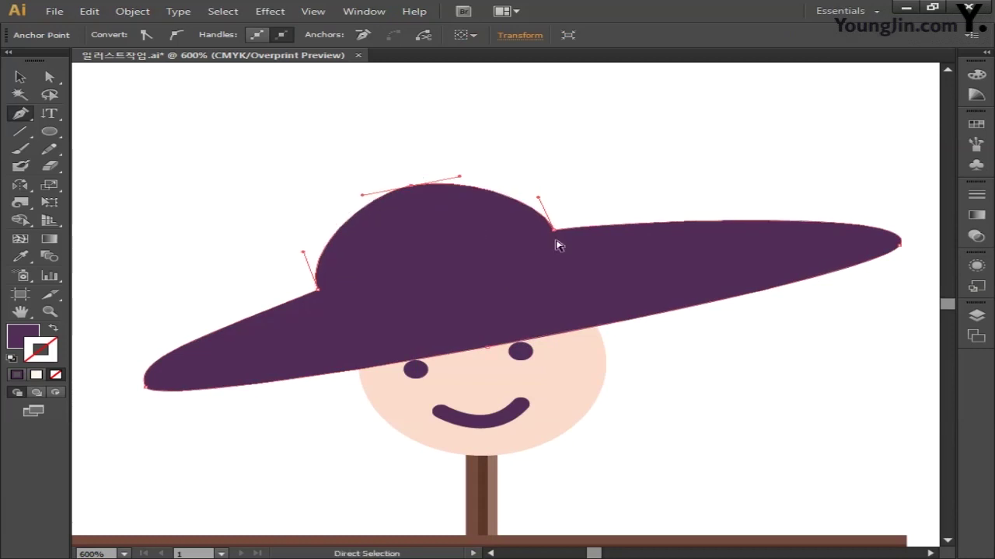
{"action": "left_click", "coordinate": [555, 233]}
{"action": "left_click_drag", "start_coordinate": [555, 233], "coordinate": [575, 251]}
{"action": "left_click", "coordinate": [431, 198]}
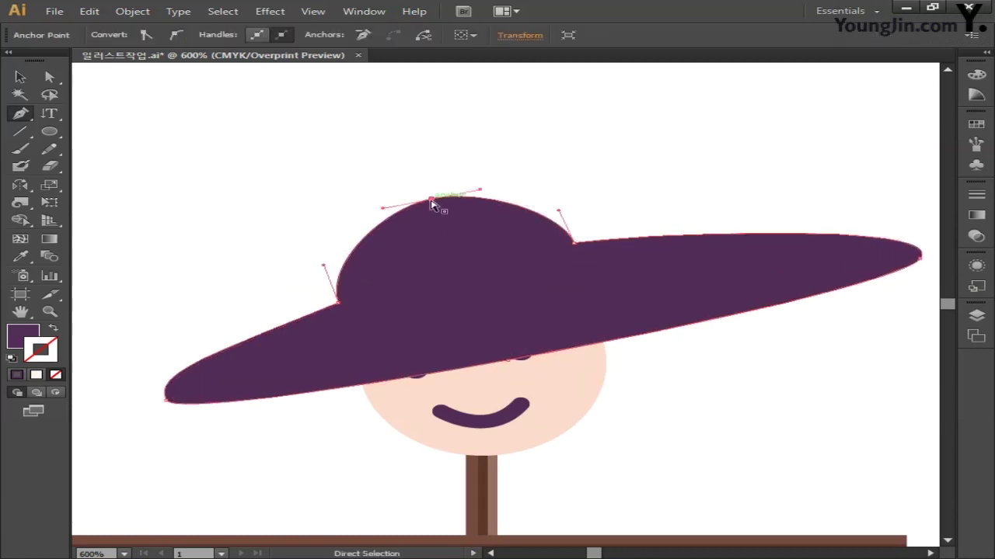
{"action": "left_click_drag", "start_coordinate": [431, 199], "coordinate": [416, 200]}
{"action": "left_click_drag", "start_coordinate": [479, 189], "coordinate": [483, 178]}
Slim the hat's brim, shorten its right end, and lower the points where the crown meets it
{"action": "left_click", "coordinate": [166, 400]}
{"action": "left_click_drag", "start_coordinate": [164, 400], "coordinate": [141, 402]}
{"action": "left_click", "coordinate": [509, 363]}
{"action": "left_click_drag", "start_coordinate": [509, 363], "coordinate": [466, 358]}
{"action": "left_click_drag", "start_coordinate": [339, 304], "coordinate": [342, 310]}
{"action": "left_click_drag", "start_coordinate": [132, 381], "coordinate": [132, 387]}
{"action": "left_click_drag", "start_coordinate": [226, 358], "coordinate": [204, 352]}
{"action": "left_click_drag", "start_coordinate": [916, 266], "coordinate": [797, 272]}
{"action": "left_click_drag", "start_coordinate": [575, 243], "coordinate": [581, 260]}
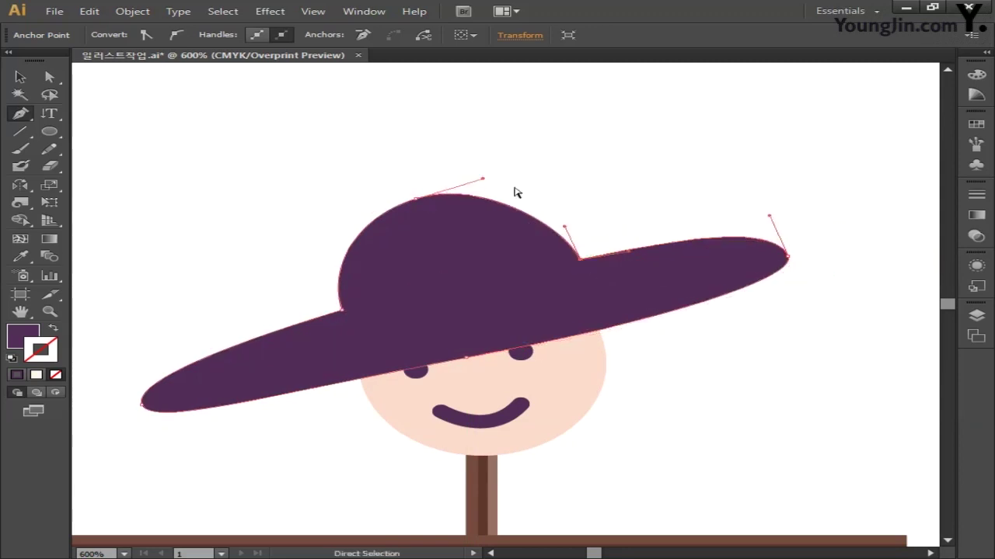
Refine the crown's curve and the brim tips by adjusting their anchors and handles, drawing the left tip slightly inward
{"action": "left_click_drag", "start_coordinate": [415, 199], "coordinate": [417, 206]}
{"action": "left_click_drag", "start_coordinate": [483, 184], "coordinate": [505, 185]}
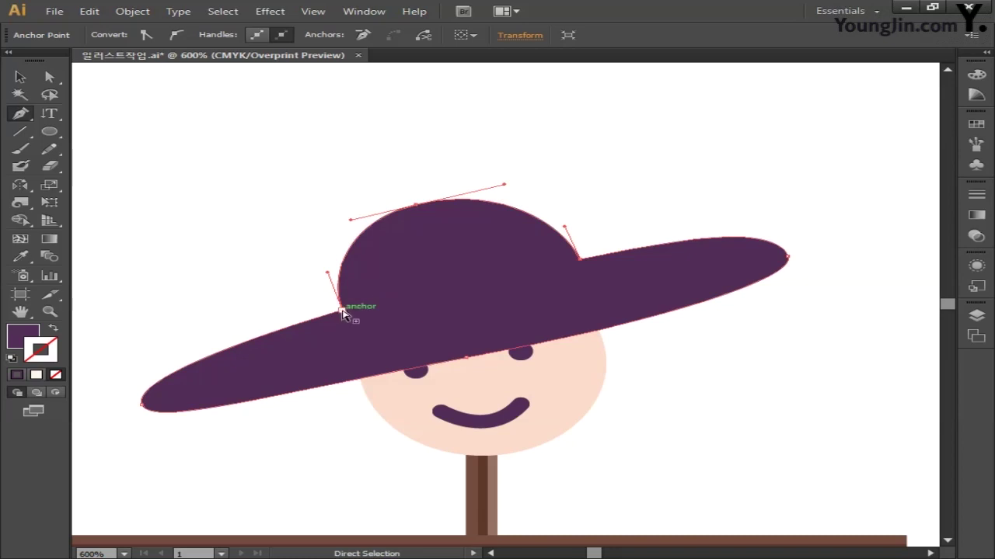
{"action": "left_click_drag", "start_coordinate": [329, 284], "coordinate": [328, 272]}
{"action": "left_click", "coordinate": [788, 256]}
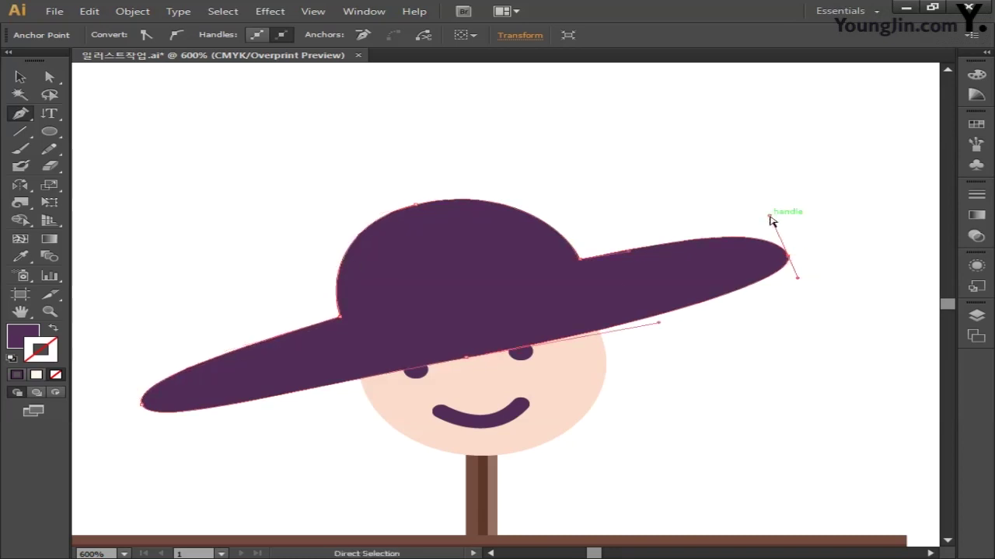
{"action": "left_click_drag", "start_coordinate": [770, 216], "coordinate": [777, 230]}
{"action": "left_click_drag", "start_coordinate": [580, 259], "coordinate": [582, 268]}
{"action": "left_click", "coordinate": [544, 219]}
{"action": "left_click_drag", "start_coordinate": [501, 185], "coordinate": [517, 185]}
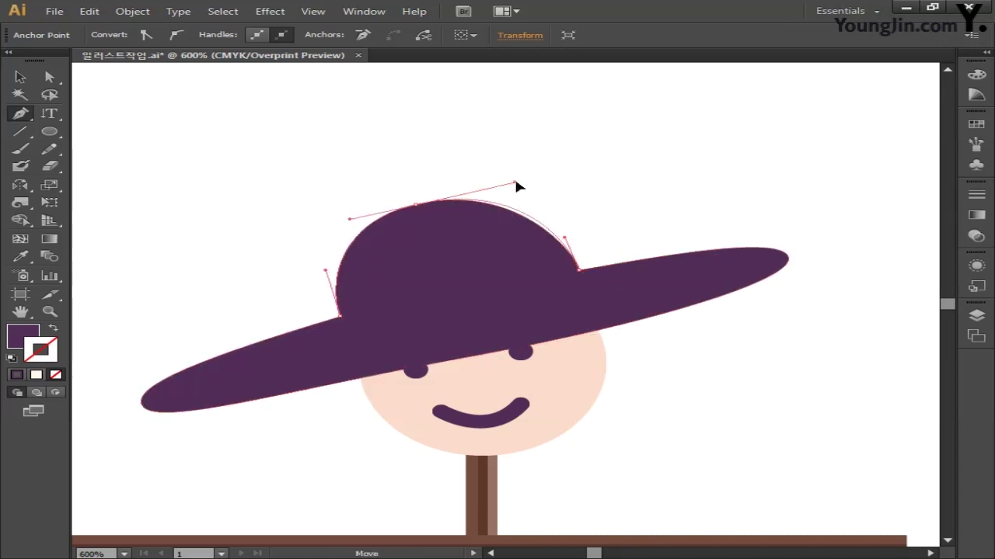
{"action": "left_click_drag", "start_coordinate": [156, 411], "coordinate": [166, 423]}
{"action": "left_click_drag", "start_coordinate": [295, 390], "coordinate": [302, 398]}
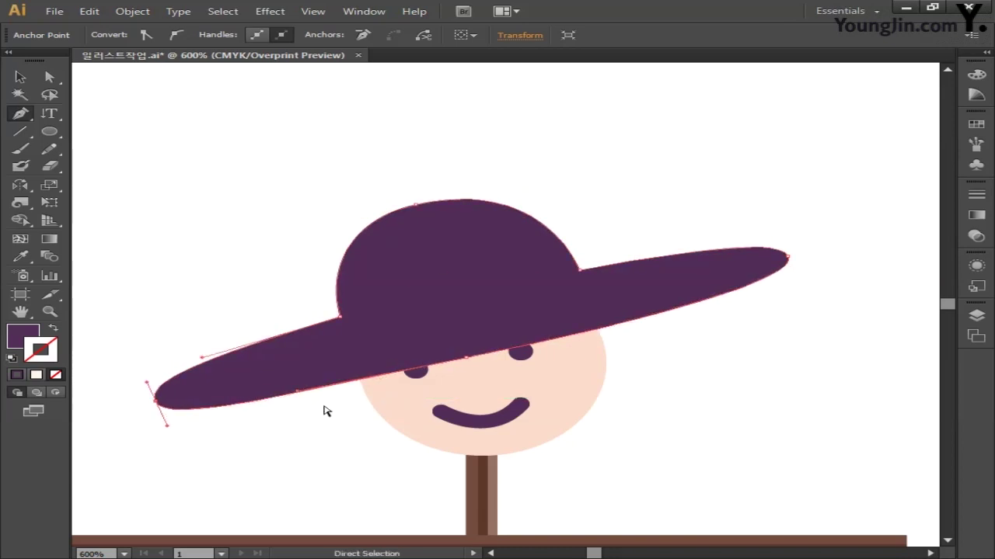
Fill the hat with yellow-green, C 30, M 10, Y 80, K 0
{"action": "key", "text": "v"}
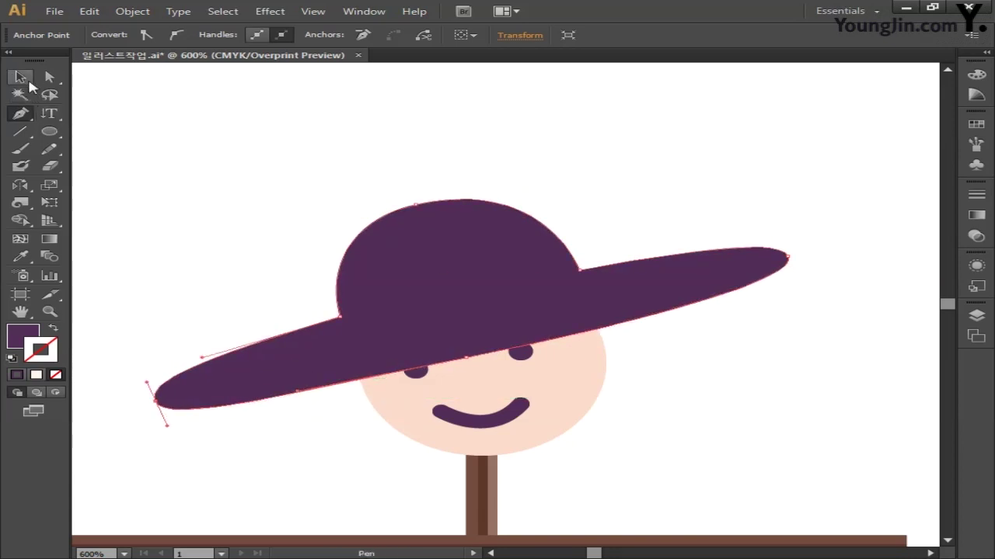
{"action": "left_click", "coordinate": [183, 126]}
{"action": "left_click", "coordinate": [386, 269]}
{"action": "left_click", "coordinate": [655, 198]}
{"action": "scroll", "coordinate": [700, 148], "scroll_direction": "down", "scroll_amount": 2}
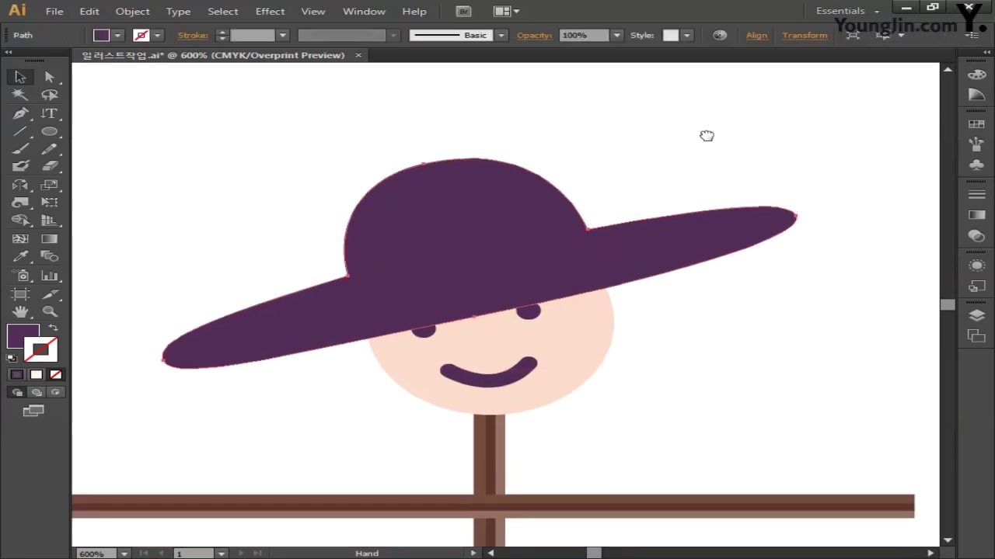
{"action": "left_click", "coordinate": [397, 250]}
{"action": "double_click", "coordinate": [36, 335]}
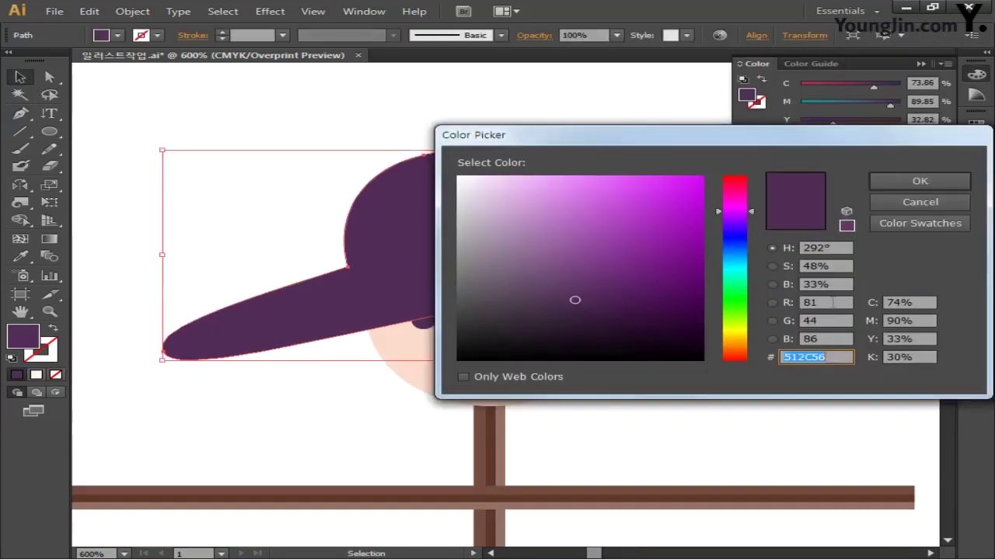
{"action": "left_click", "coordinate": [911, 303]}
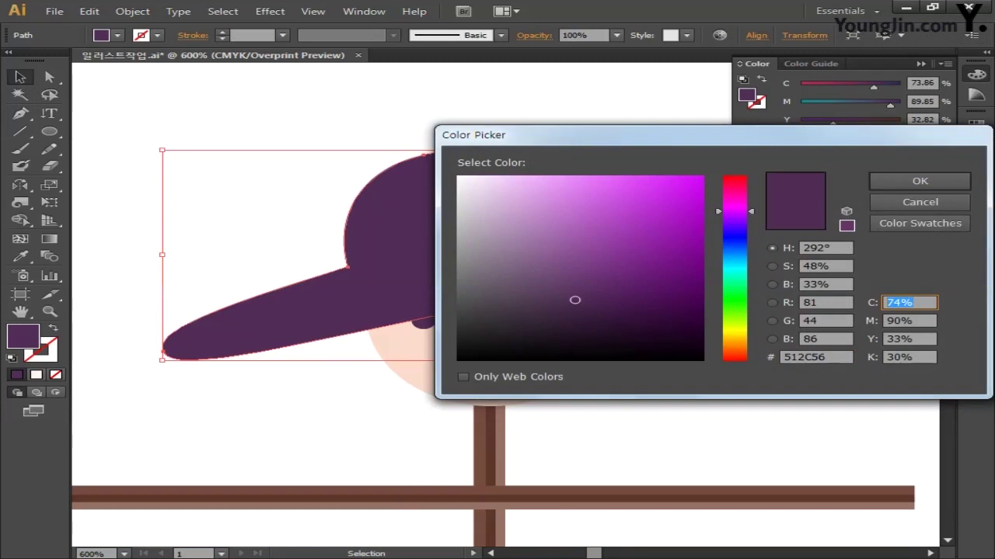
{"action": "type", "text": "30"}
{"action": "key", "text": "Tab"}
{"action": "type", "text": "10"}
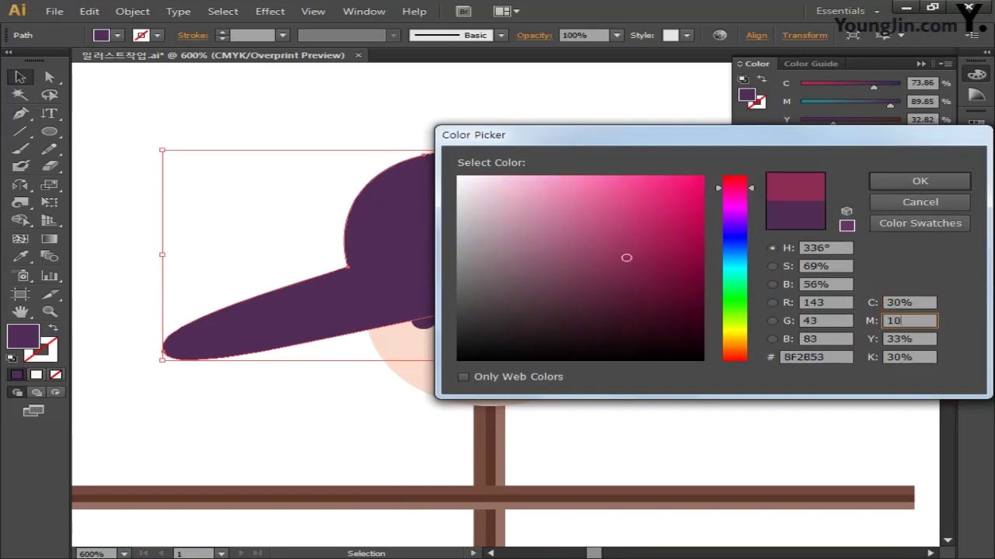
{"action": "key", "text": "Tab"}
{"action": "type", "text": "8"}
{"action": "key", "text": "Tab"}
{"action": "key", "text": "Return"}
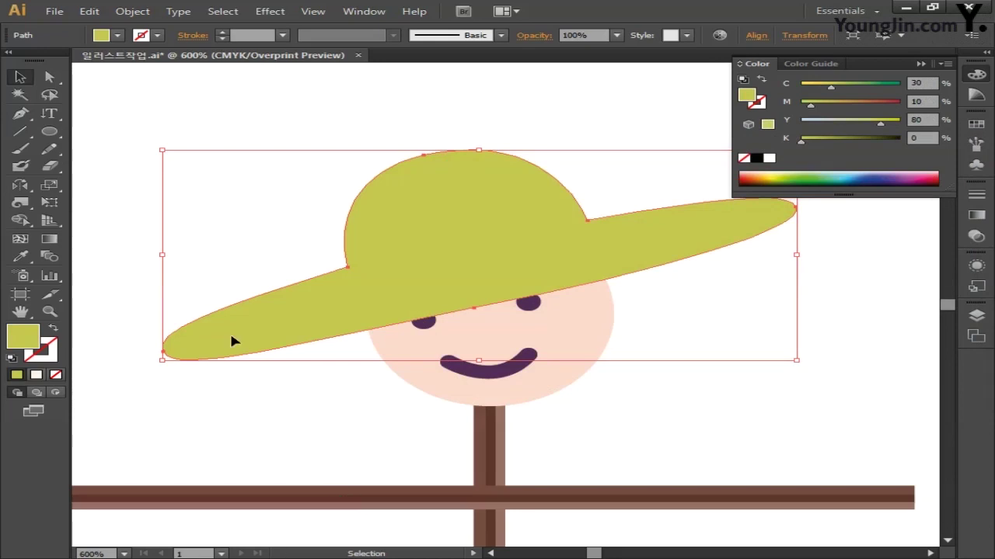
Draw a narrow triangular wedge with the Pen tool, crossing the upper right edge of the hat's crown
{"action": "left_click", "coordinate": [24, 113]}
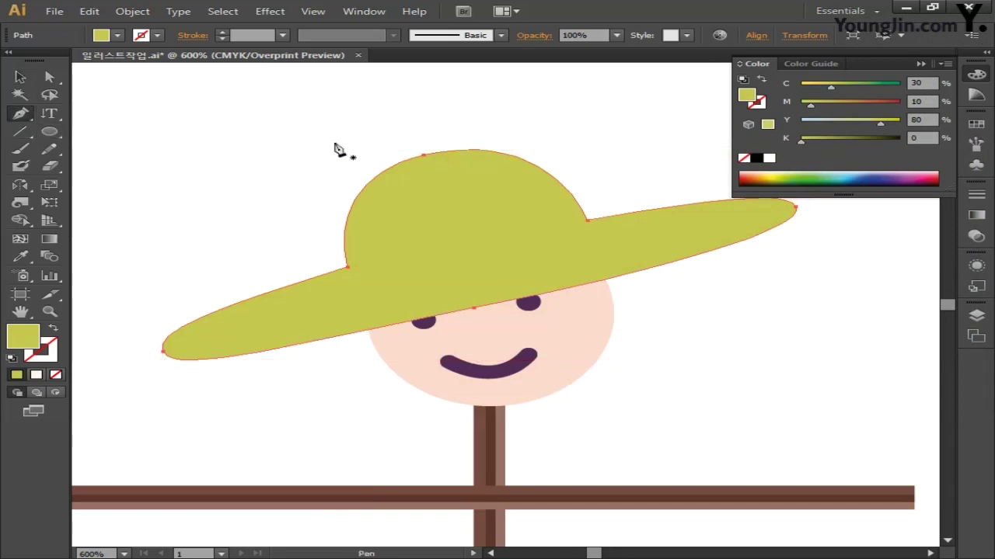
{"action": "left_click_drag", "start_coordinate": [562, 126], "coordinate": [464, 162]}
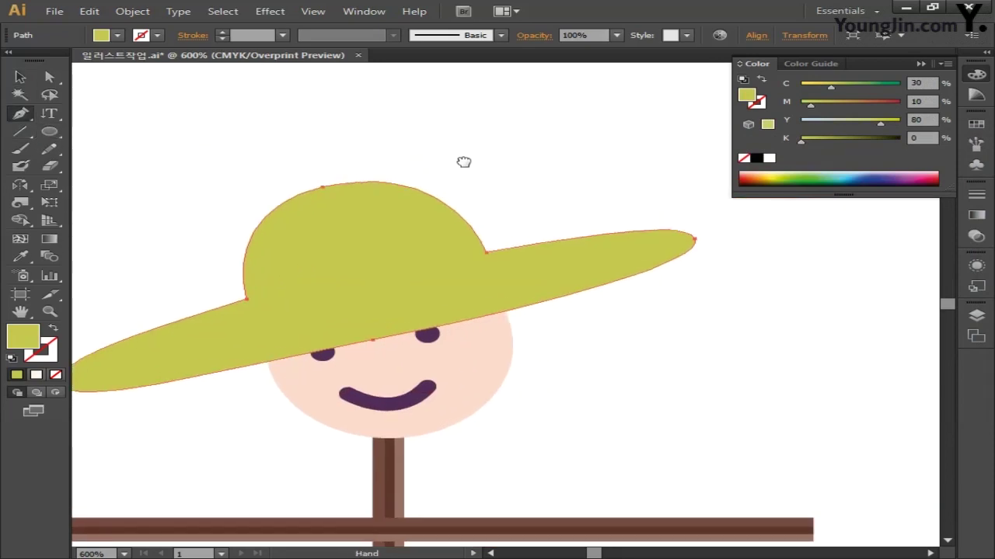
{"action": "left_click_drag", "start_coordinate": [399, 230], "coordinate": [447, 192]}
{"action": "left_click", "coordinate": [461, 206]}
{"action": "left_click", "coordinate": [399, 230]}
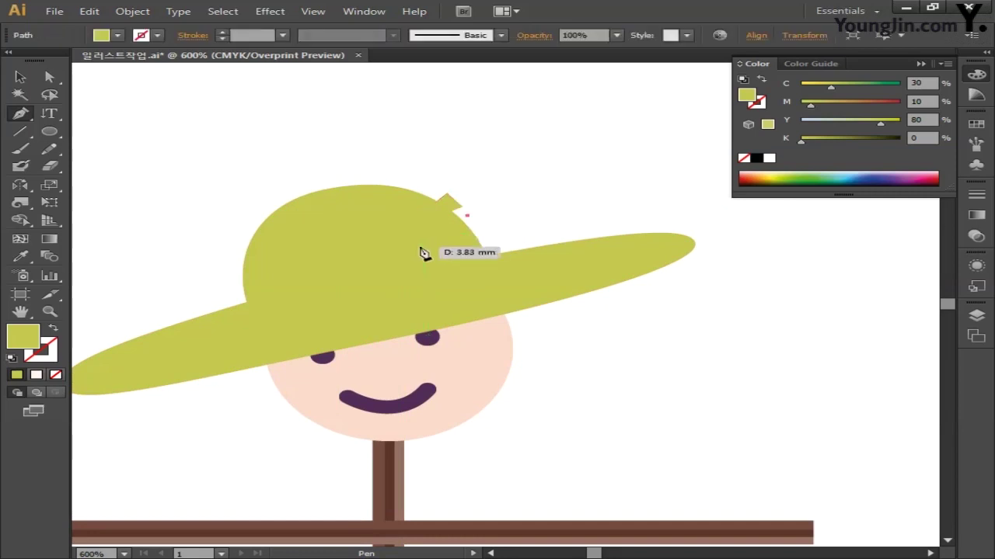
Draw two more narrow wedges below the first one along the crown's right edge
{"action": "left_click", "coordinate": [422, 241]}
{"action": "left_click", "coordinate": [457, 212]}
{"action": "left_click", "coordinate": [472, 226]}
{"action": "left_click", "coordinate": [422, 241]}
{"action": "left_click", "coordinate": [482, 234]}
{"action": "left_click", "coordinate": [490, 247]}
{"action": "left_click", "coordinate": [427, 268]}
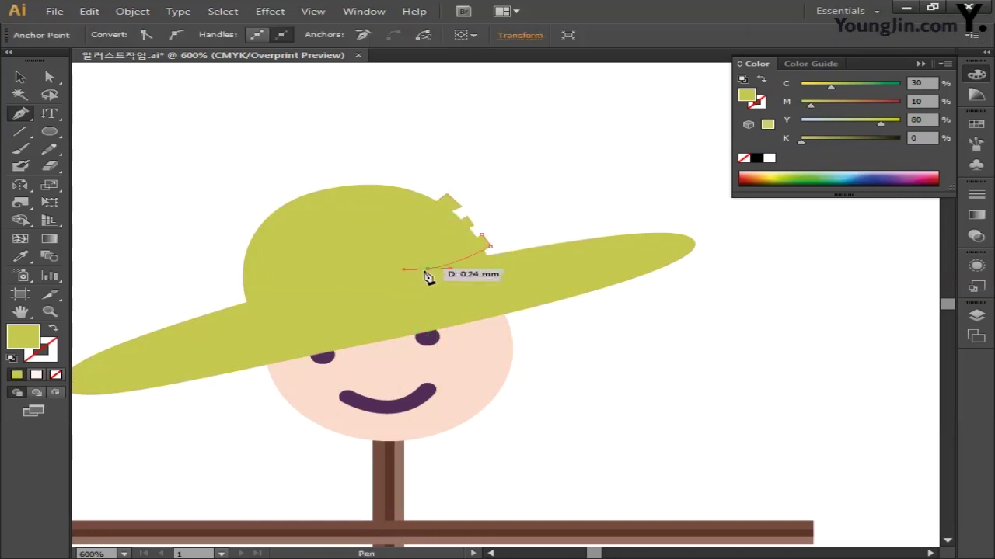
{"action": "left_click", "coordinate": [482, 235]}
Select the hat with its three wedges and split them using Pathfinder Divide
{"action": "key", "text": "v"}
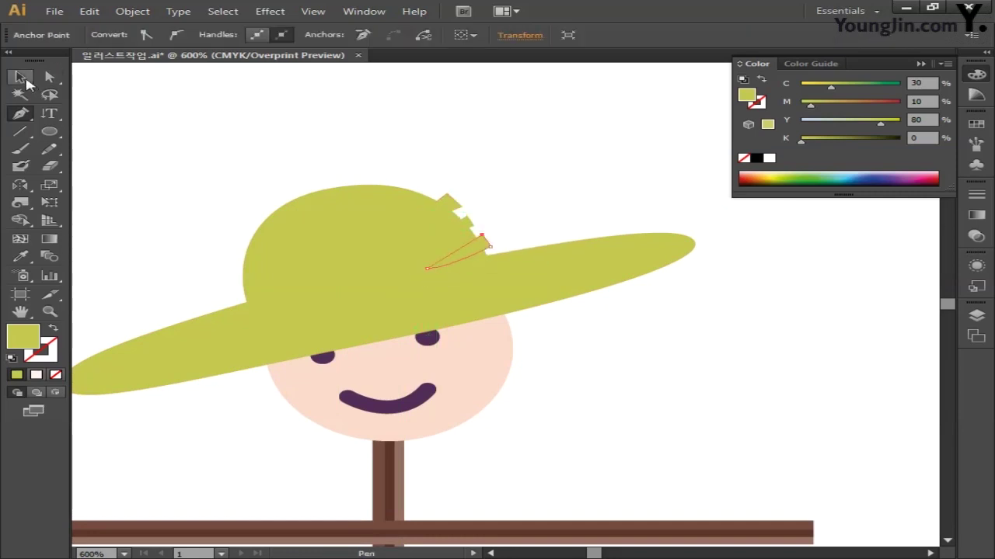
{"action": "left_click", "coordinate": [483, 240]}
{"action": "left_click", "coordinate": [454, 202], "text": "shift"}
{"action": "left_click", "coordinate": [477, 225], "text": "shift"}
{"action": "left_click", "coordinate": [469, 227], "text": "shift"}
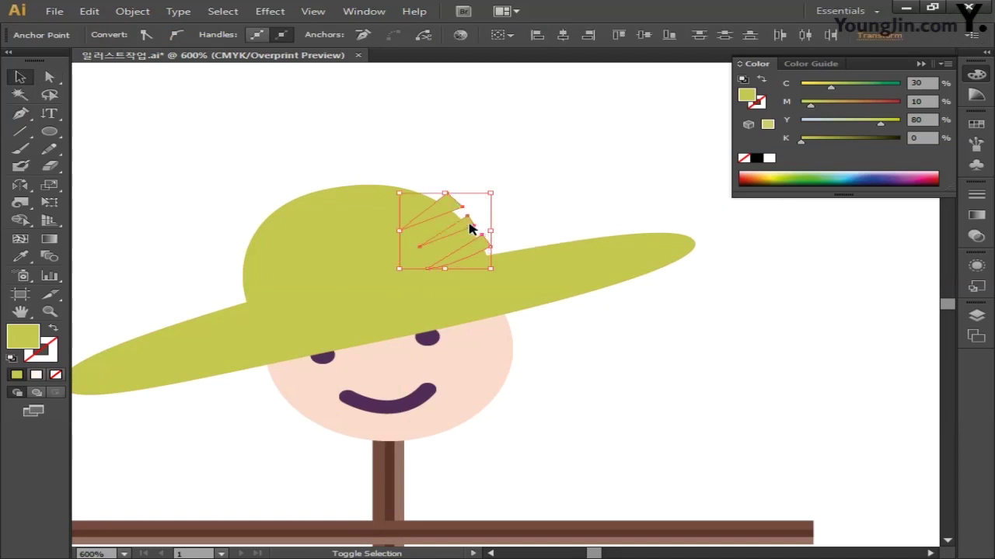
{"action": "left_click", "coordinate": [583, 271], "text": "shift"}
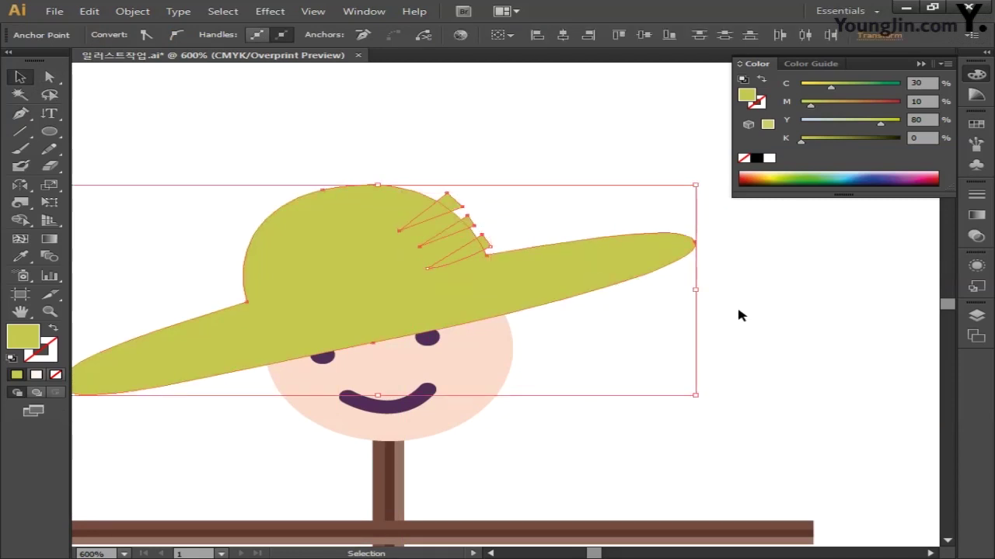
{"action": "left_click", "coordinate": [976, 74]}
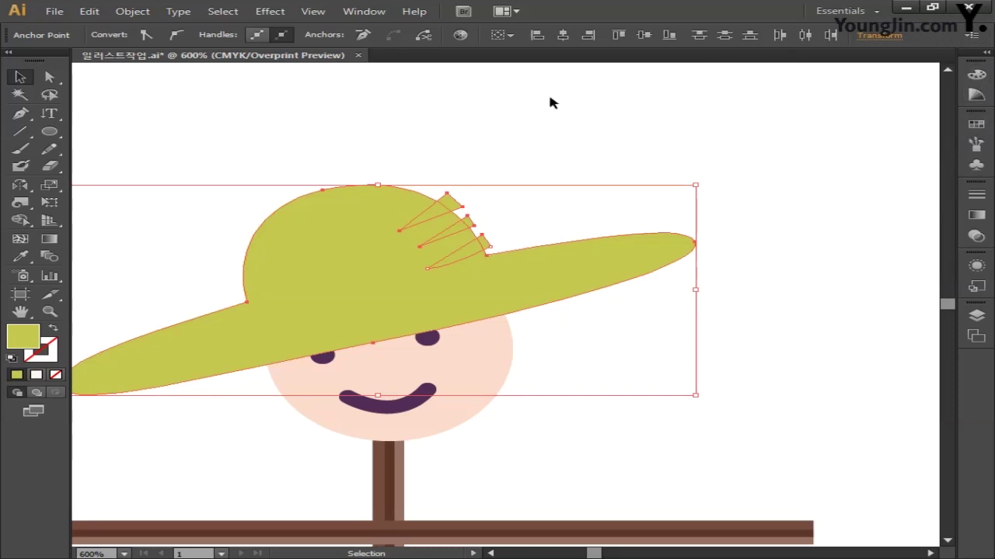
{"action": "left_click", "coordinate": [366, 11]}
{"action": "left_click", "coordinate": [485, 440]}
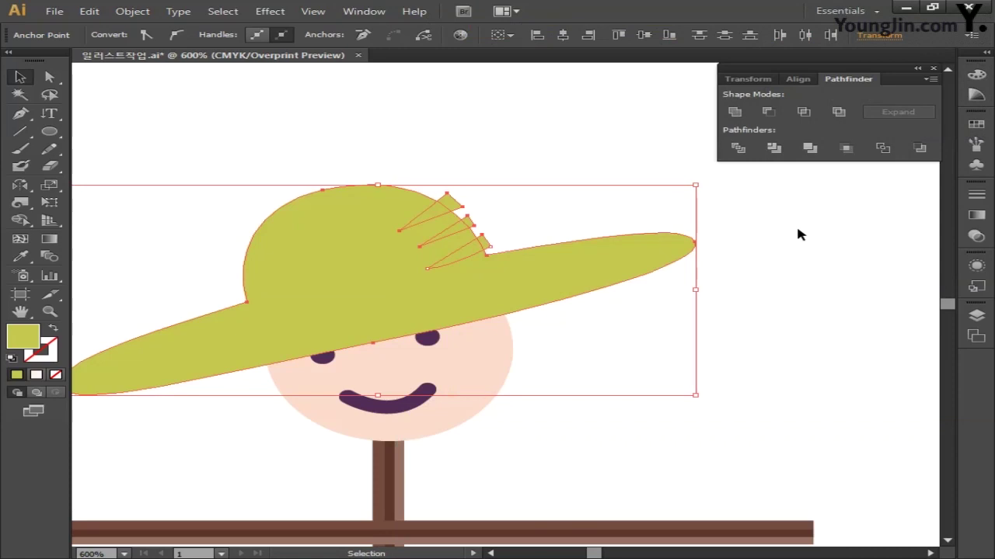
{"action": "left_click", "coordinate": [738, 148]}
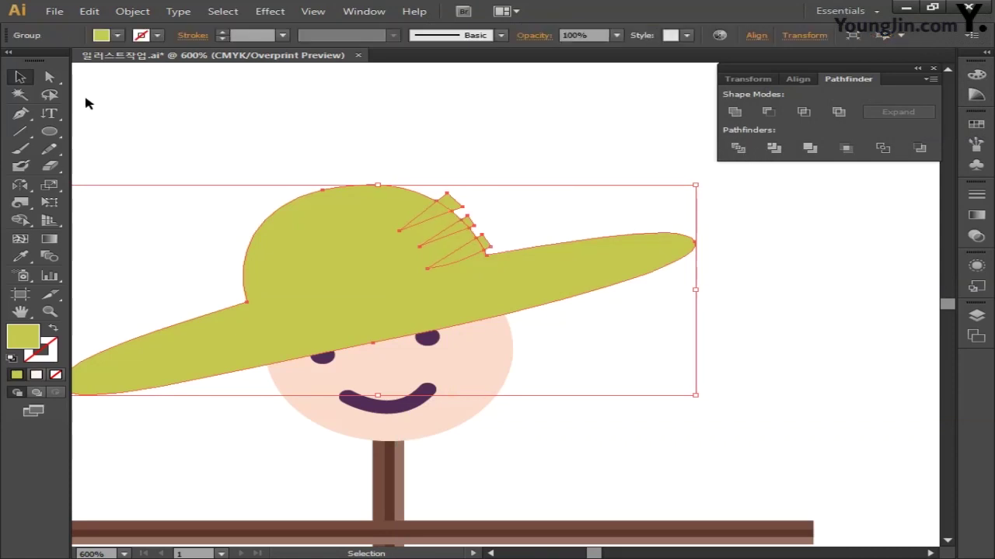
Delete the piece of the topmost wedge that sticks out beyond the crown
{"action": "key", "text": "a"}
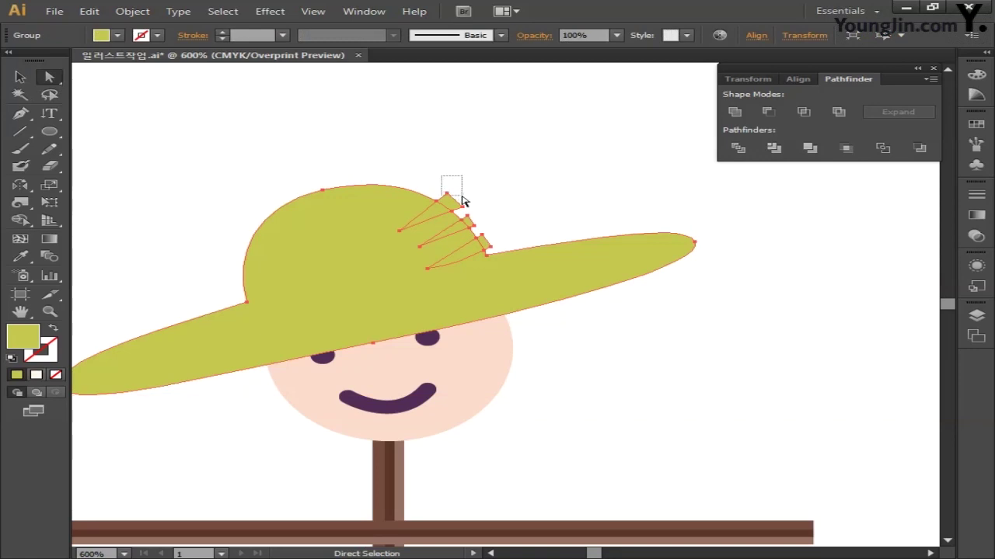
{"action": "left_click_drag", "start_coordinate": [461, 200], "coordinate": [463, 202]}
{"action": "key", "text": "Delete"}
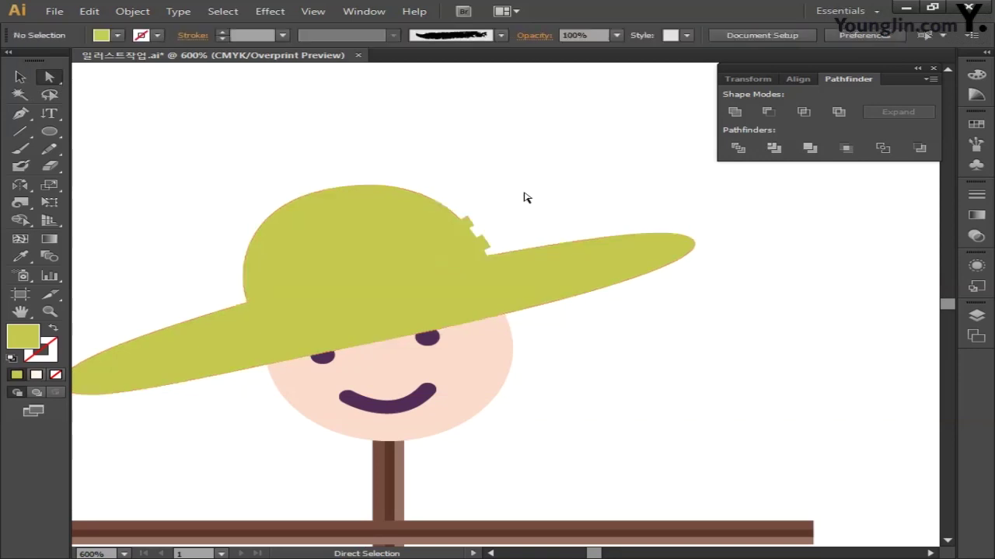
Delete the pieces of the two lower wedges that stick out beyond the hat's crown
{"action": "left_click", "coordinate": [473, 221]}
{"action": "left_click_drag", "start_coordinate": [500, 229], "coordinate": [477, 250]}
{"action": "key", "text": "Delete"}
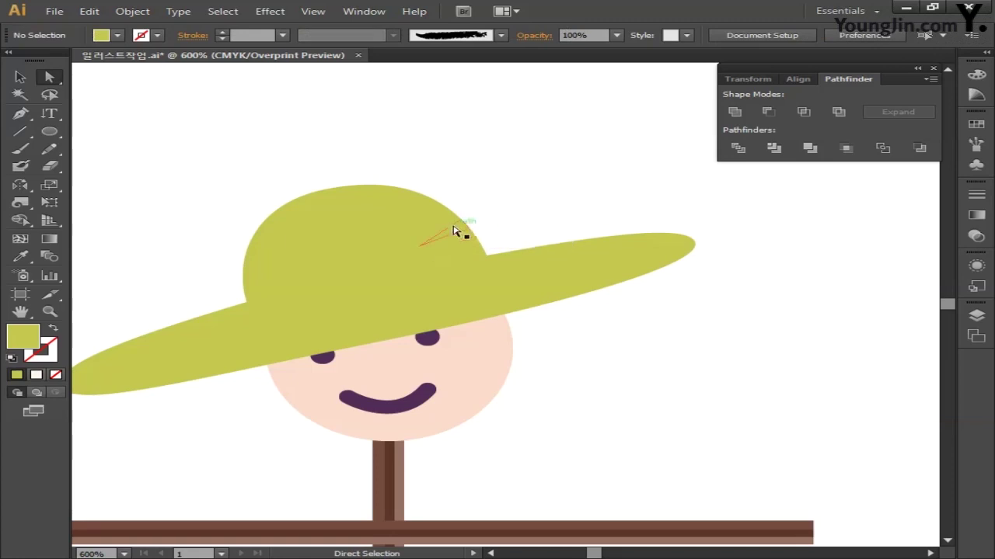
Fill the topmost wedge on the hat's crown with the darker green C 40, M 20, Y 85, K 0
{"action": "left_click_drag", "start_coordinate": [443, 196], "coordinate": [404, 244]}
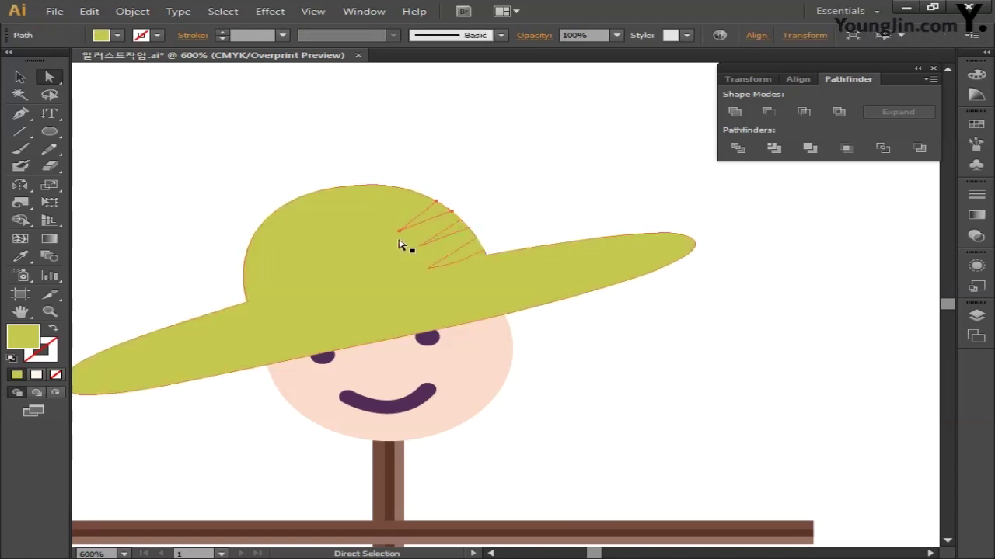
{"action": "double_click", "coordinate": [31, 342]}
{"action": "left_click", "coordinate": [920, 303]}
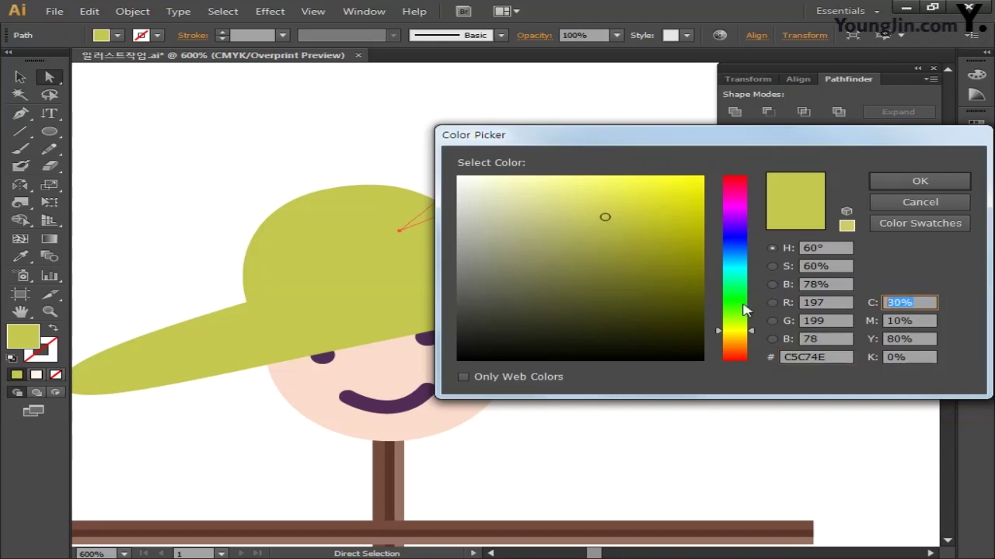
{"action": "type", "text": "40"}
{"action": "key", "text": "Tab"}
{"action": "type", "text": "2"}
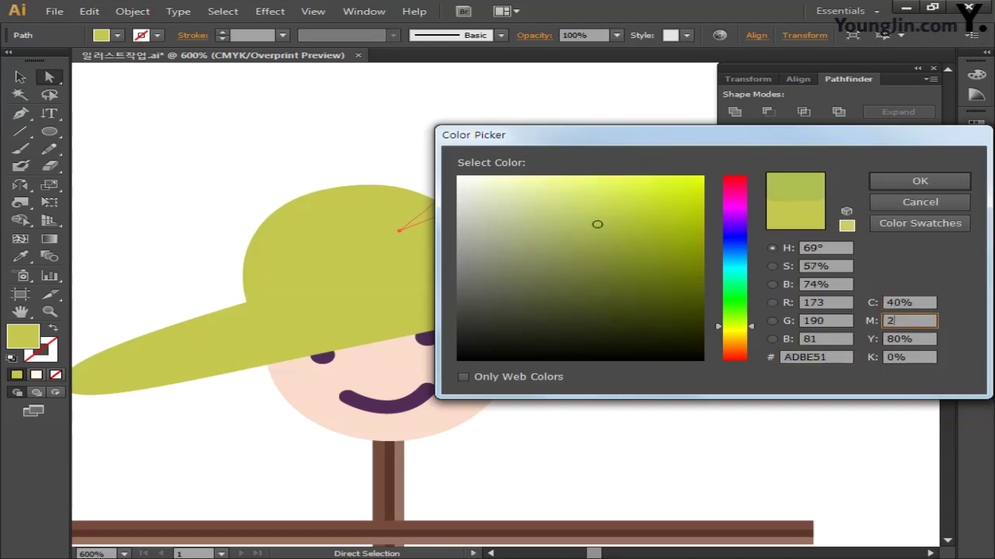
{"action": "key", "text": "Tab"}
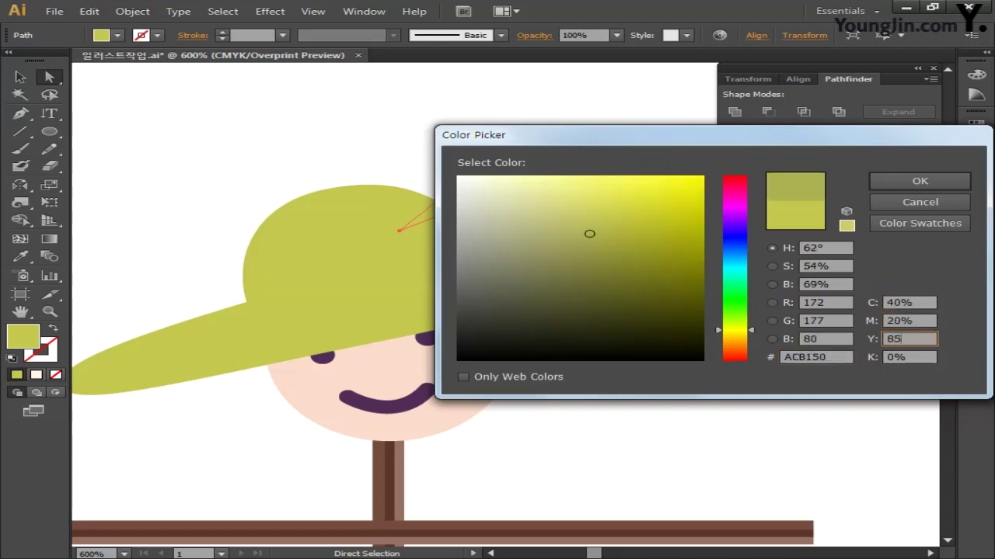
{"action": "type", "text": "85"}
{"action": "key", "text": "Tab"}
{"action": "type", "text": "0"}
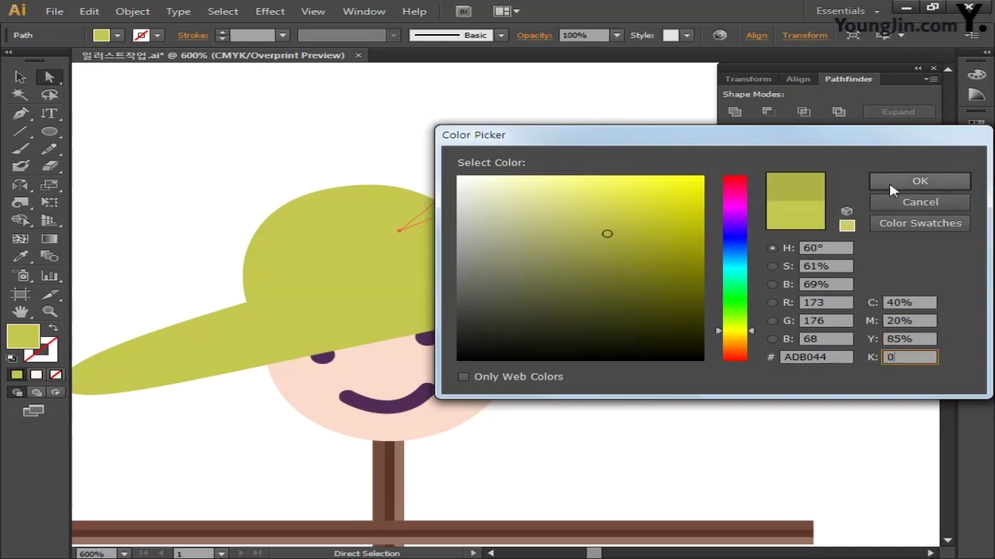
{"action": "left_click", "coordinate": [895, 185]}
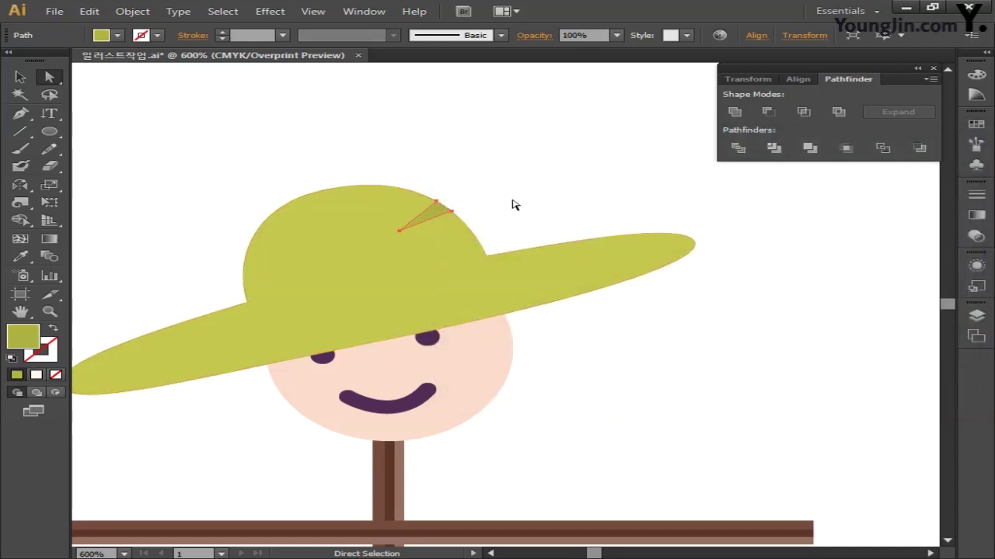
Select the two lower wedges on the crown and fill them with C 40, M 20, Y 85, K 0
{"action": "left_click_drag", "start_coordinate": [513, 205], "coordinate": [470, 251]}
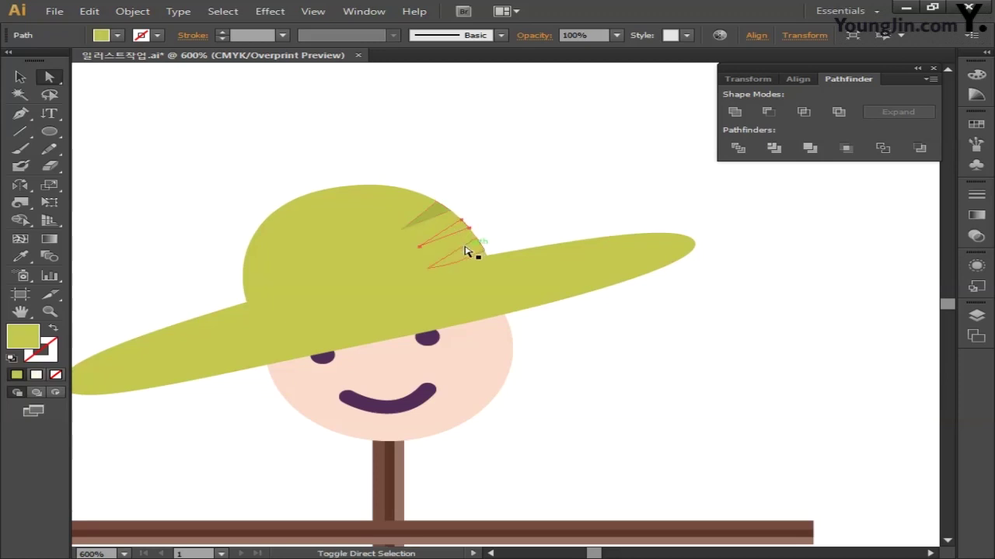
{"action": "double_click", "coordinate": [23, 336]}
{"action": "key", "text": "Escape"}
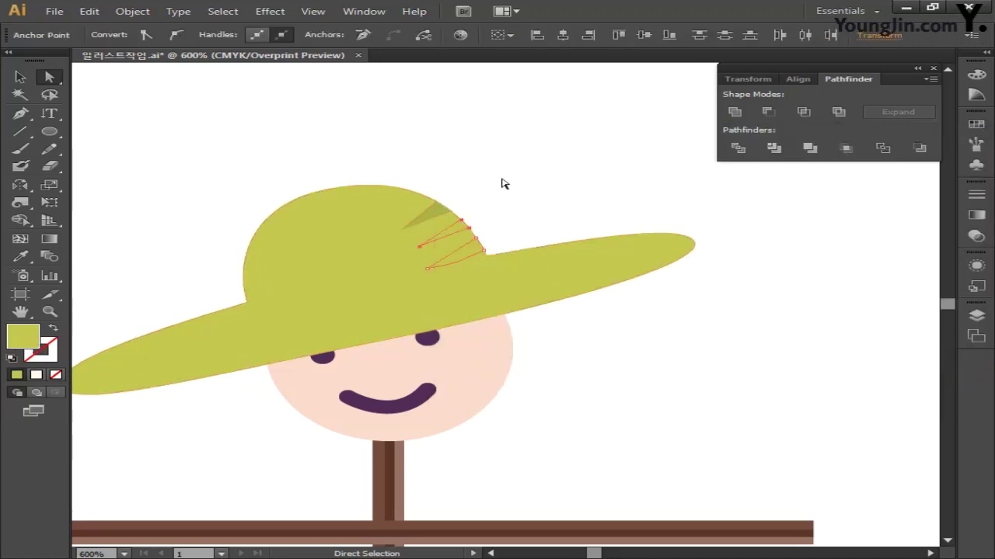
{"action": "double_click", "coordinate": [23, 336]}
{"action": "left_click", "coordinate": [916, 302]}
{"action": "type", "text": "40"}
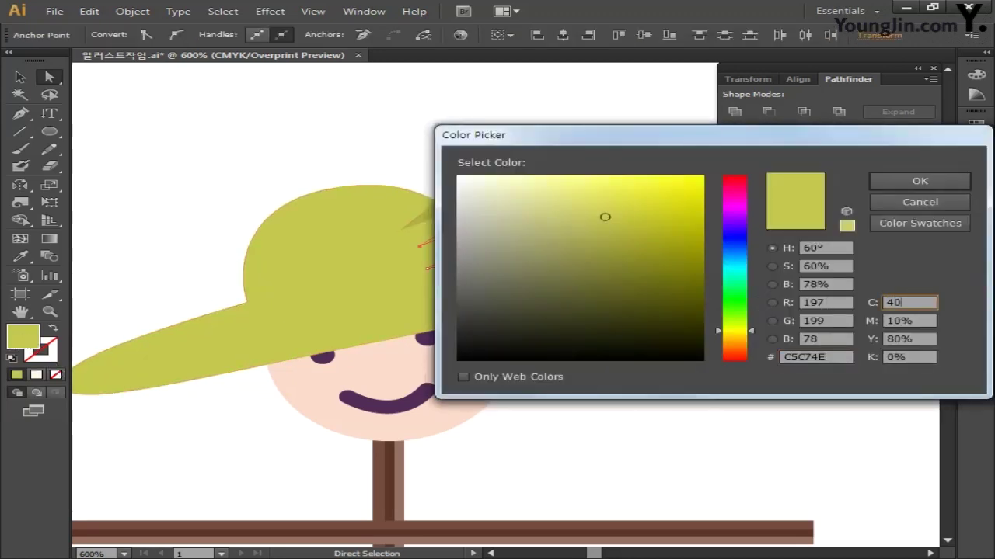
{"action": "key", "text": "Tab"}
{"action": "type", "text": "20"}
{"action": "key", "text": "Tab"}
{"action": "type", "text": "85"}
{"action": "key", "text": "Tab"}
{"action": "type", "text": "0"}
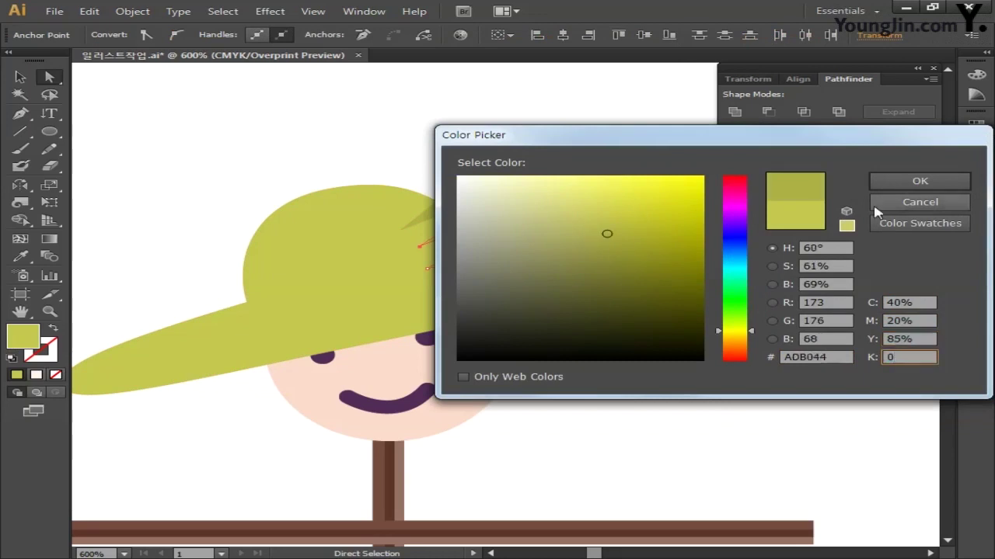
{"action": "key", "text": "Return"}
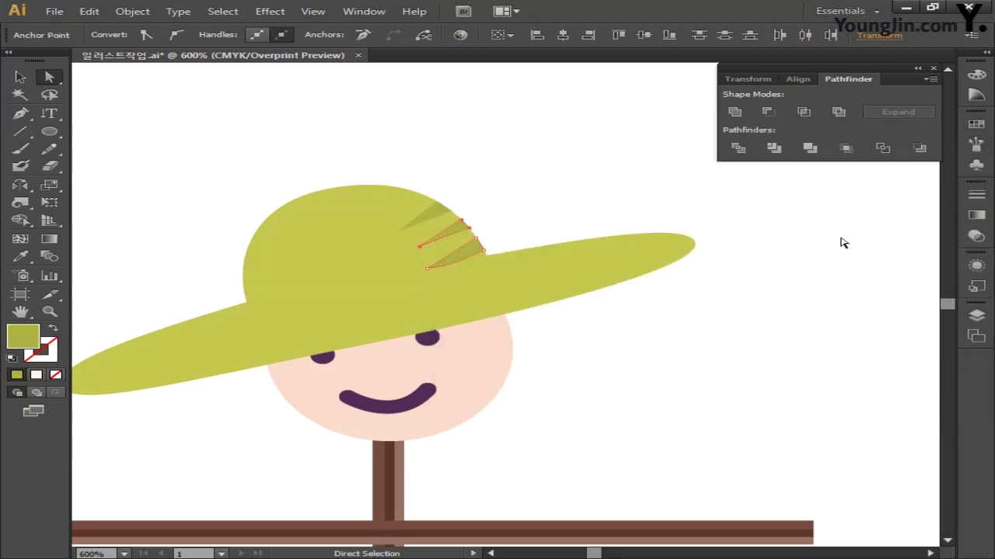
Draw two thin, pointed fold shadows in the darker green on the left part of the hat's brim with the Pen tool
{"action": "key", "text": "space"}
{"action": "left_click_drag", "start_coordinate": [732, 344], "coordinate": [871, 327]}
{"action": "left_click", "coordinate": [21, 113]}
{"action": "left_click", "coordinate": [354, 314]}
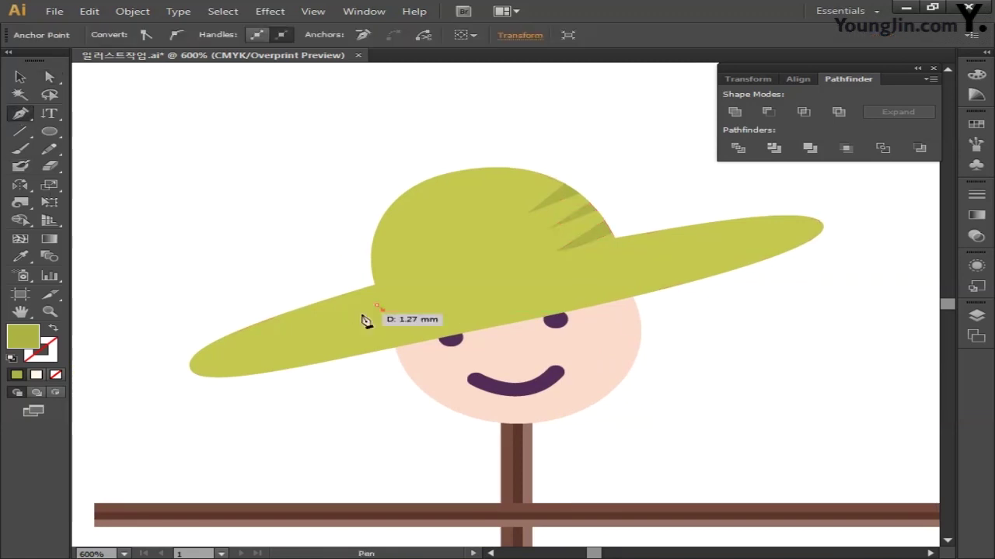
{"action": "left_click", "coordinate": [437, 310]}
{"action": "mouse_move", "coordinate": [355, 313]}
{"action": "left_mouse_down"}
{"action": "mouse_move", "coordinate": [428, 334]}
{"action": "mouse_move", "coordinate": [283, 344]}
{"action": "mouse_move", "coordinate": [328, 350]}
{"action": "left_mouse_up"}
{"action": "left_click", "coordinate": [248, 359]}
{"action": "key", "text": "v"}
{"action": "left_click", "coordinate": [384, 311]}
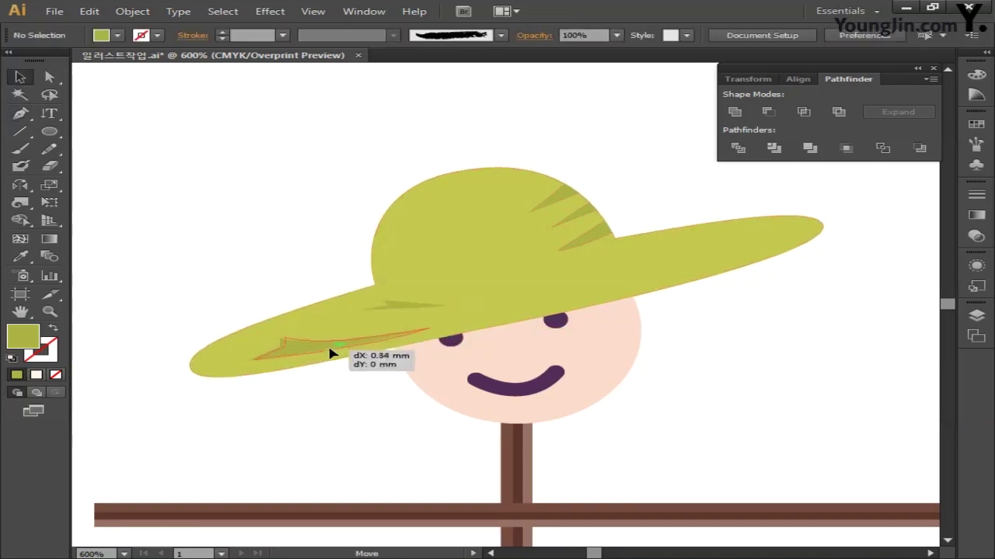
{"action": "left_click", "coordinate": [237, 277]}
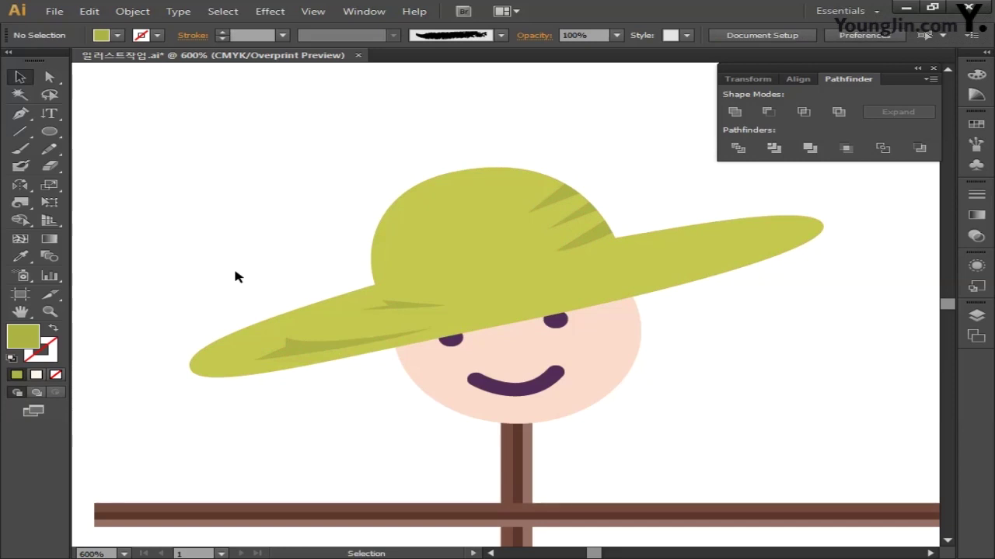
Start a robe outline with the Pen tool, tracing the left sleeve end, its underside, the flared left side and a hem with notches
{"action": "left_click_drag", "start_coordinate": [250, 279], "coordinate": [240, 200]}
{"action": "key", "text": "ctrl+minus"}
{"action": "key", "text": "ctrl+minus"}
{"action": "key", "text": "ctrl+minus"}
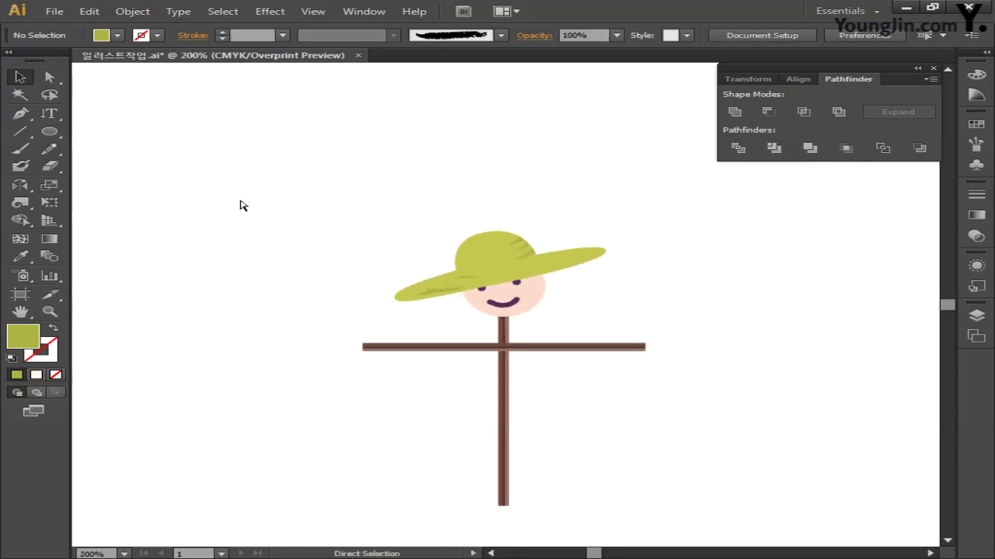
{"action": "left_click_drag", "start_coordinate": [260, 265], "coordinate": [259, 207]}
{"action": "key", "text": "ctrl+plus"}
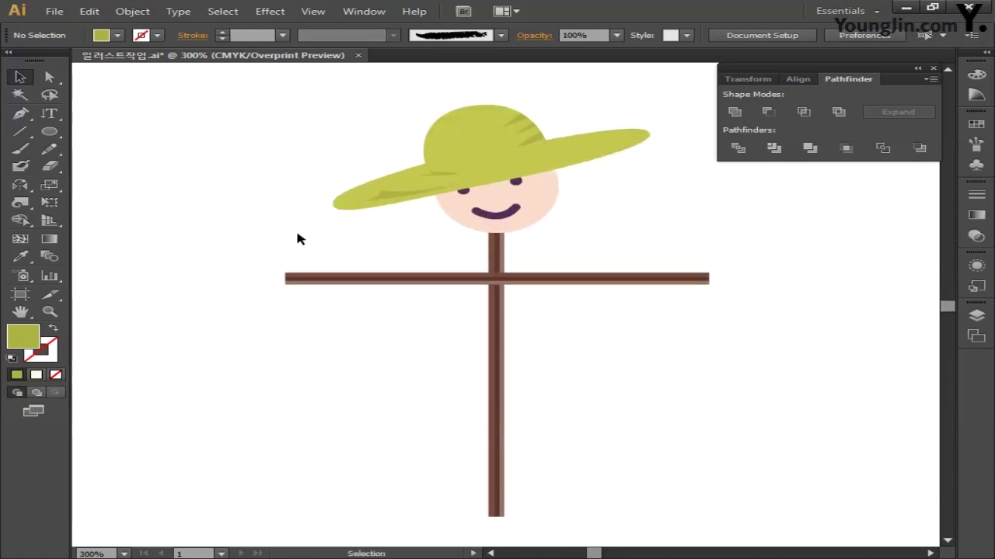
{"action": "left_click", "coordinate": [20, 113]}
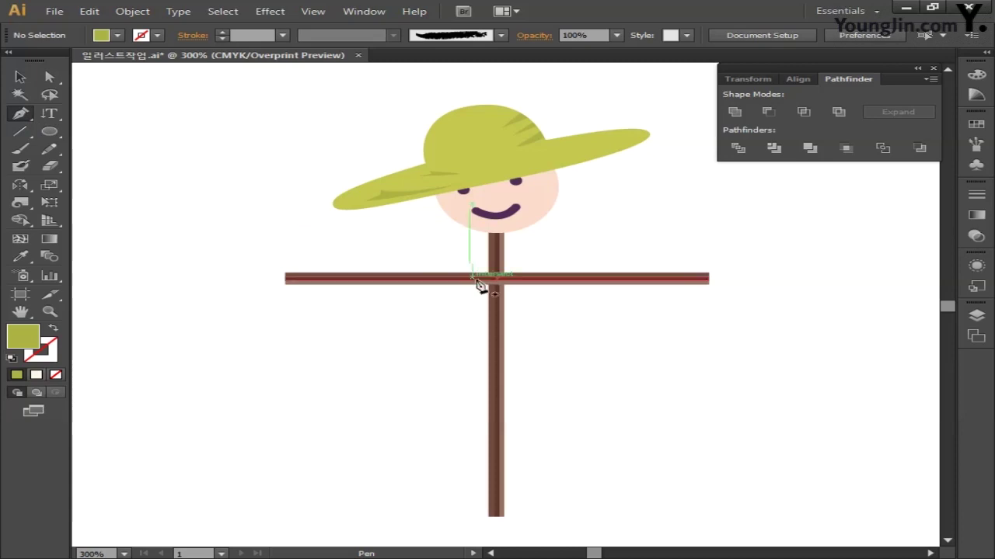
{"action": "left_click", "coordinate": [321, 266]}
{"action": "left_click", "coordinate": [307, 330]}
{"action": "left_click", "coordinate": [371, 333]}
{"action": "left_click", "coordinate": [445, 330]}
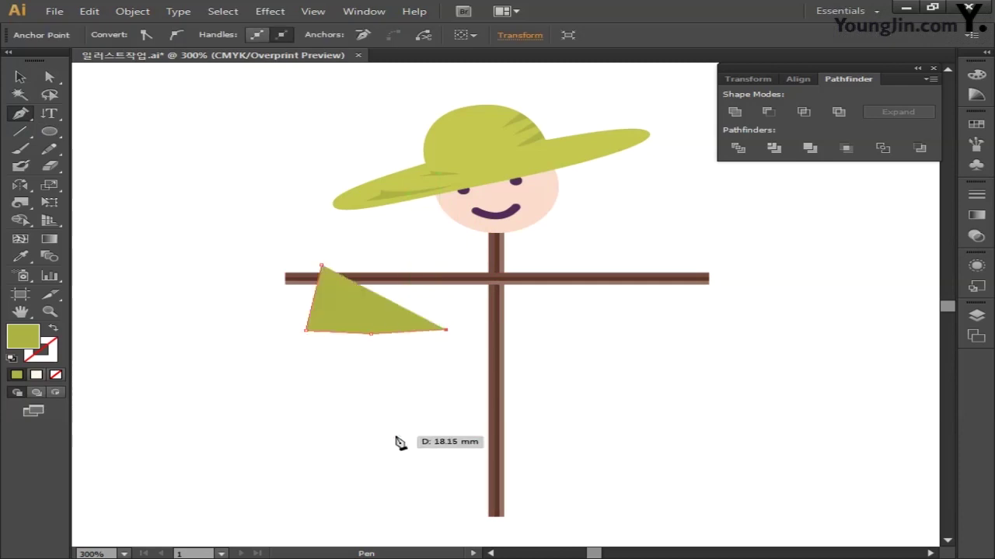
{"action": "left_click", "coordinate": [400, 435]}
{"action": "left_click", "coordinate": [340, 474]}
{"action": "left_click", "coordinate": [391, 482]}
{"action": "left_click", "coordinate": [403, 469]}
{"action": "left_click", "coordinate": [458, 480]}
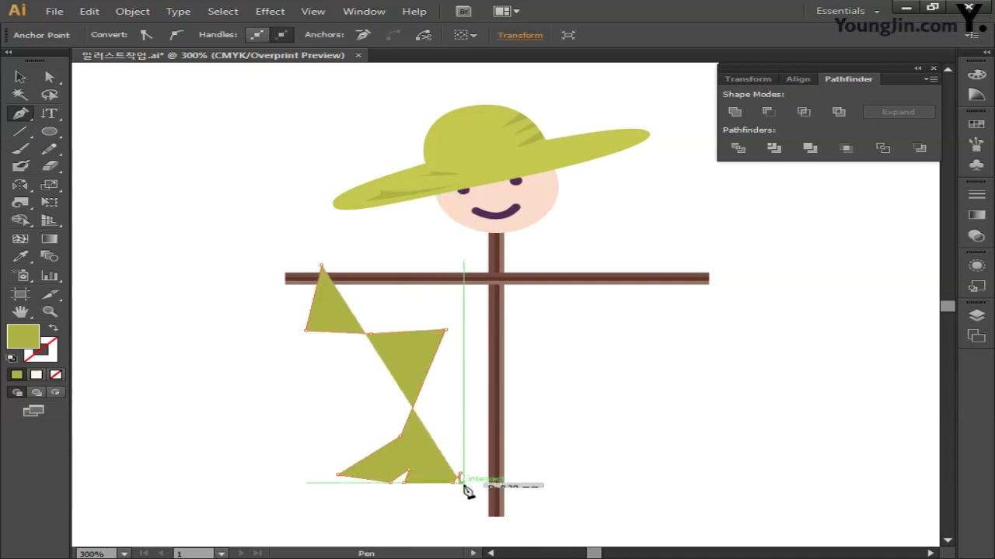
Continue the robe outline around the right side and right sleeve, add a V-shaped neckline and close the path at the left sleeve
{"action": "left_click", "coordinate": [612, 481]}
{"action": "left_click", "coordinate": [611, 331]}
{"action": "left_click", "coordinate": [674, 325]}
{"action": "left_click", "coordinate": [670, 254]}
{"action": "left_click", "coordinate": [529, 258]}
{"action": "left_click", "coordinate": [499, 303]}
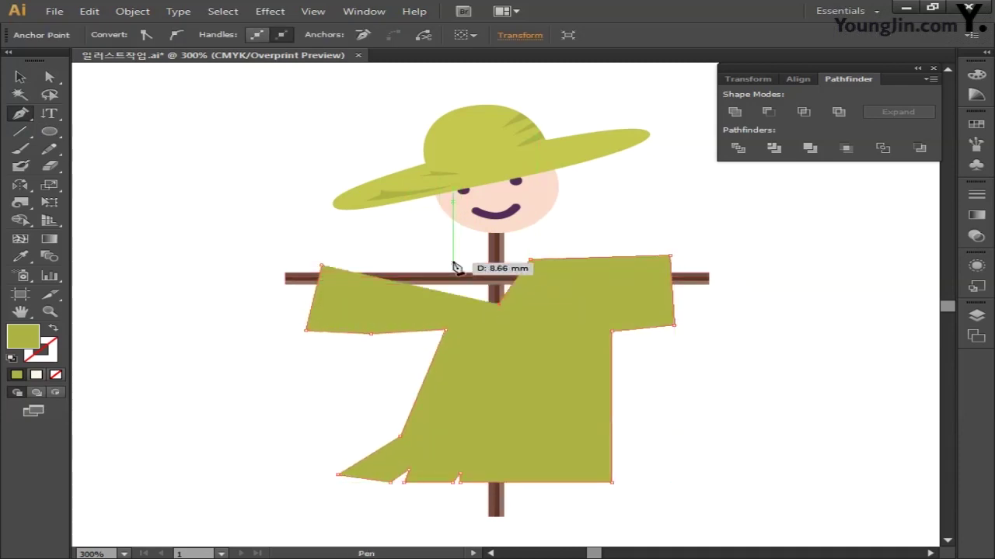
{"action": "left_click", "coordinate": [453, 261]}
{"action": "left_click", "coordinate": [321, 266]}
Lower the robe's shoulder and upper sleeve points to level them along the crossbar, and shift the V-neck point slightly left
{"action": "key", "text": "ctrl+="}
{"action": "key", "text": "a"}
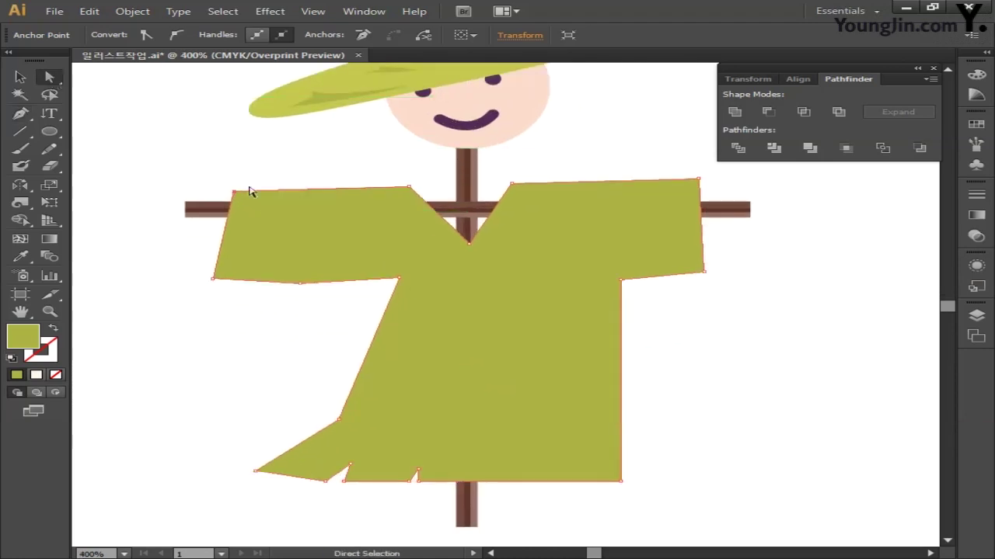
{"action": "left_click_drag", "start_coordinate": [236, 197], "coordinate": [218, 199]}
{"action": "left_click_drag", "start_coordinate": [410, 188], "coordinate": [415, 199]}
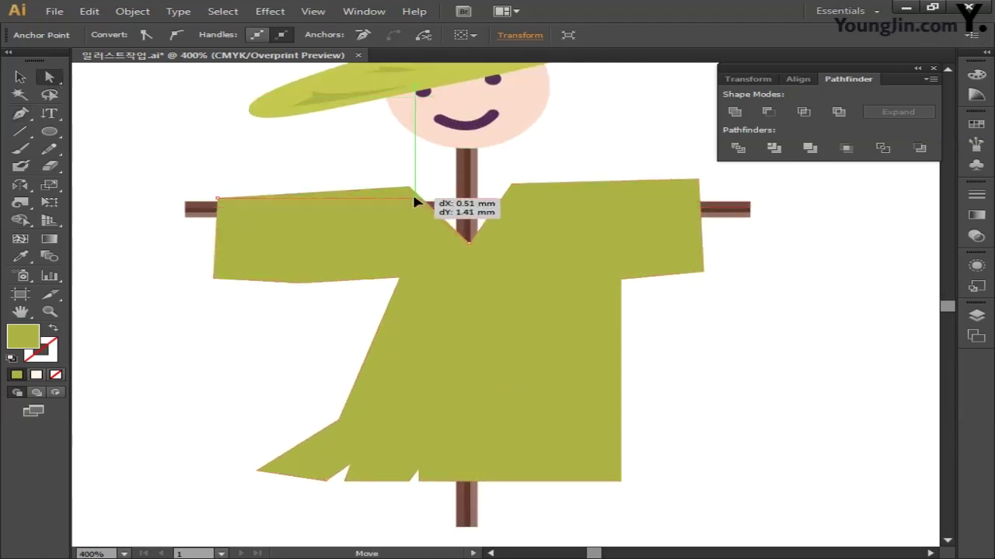
{"action": "left_click_drag", "start_coordinate": [513, 187], "coordinate": [515, 199]}
{"action": "left_click_drag", "start_coordinate": [699, 180], "coordinate": [700, 197]}
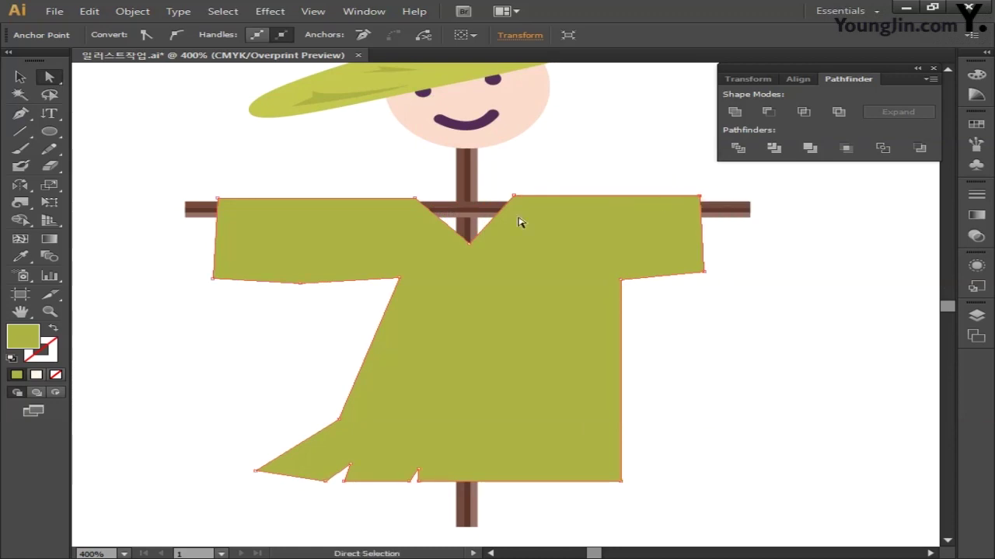
{"action": "left_click_drag", "start_coordinate": [467, 247], "coordinate": [458, 247]}
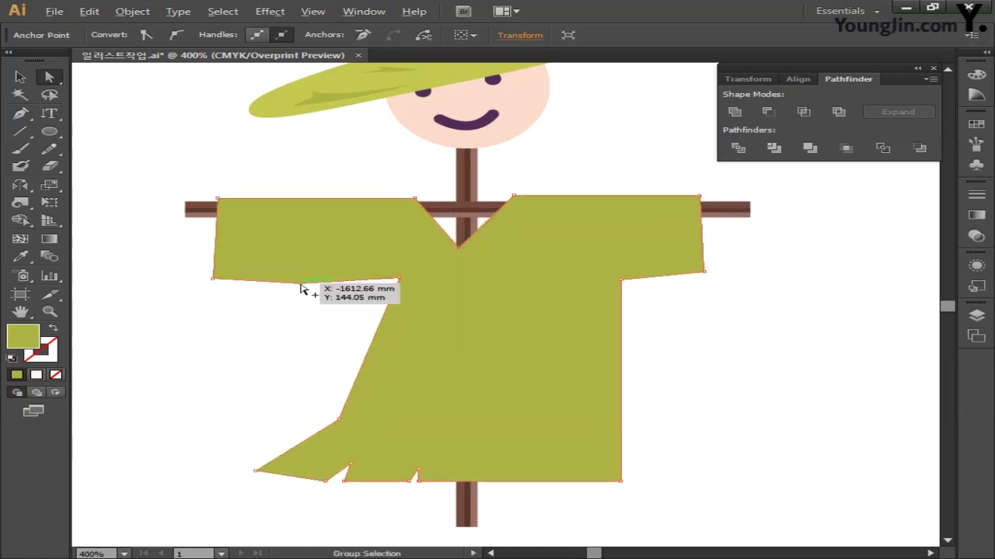
Curve the underside of the robe's left sleeve and move the left armpit point outward
{"action": "key", "text": "v"}
{"action": "key", "text": "p"}
{"action": "left_click", "coordinate": [263, 285]}
{"action": "left_click", "coordinate": [336, 281]}
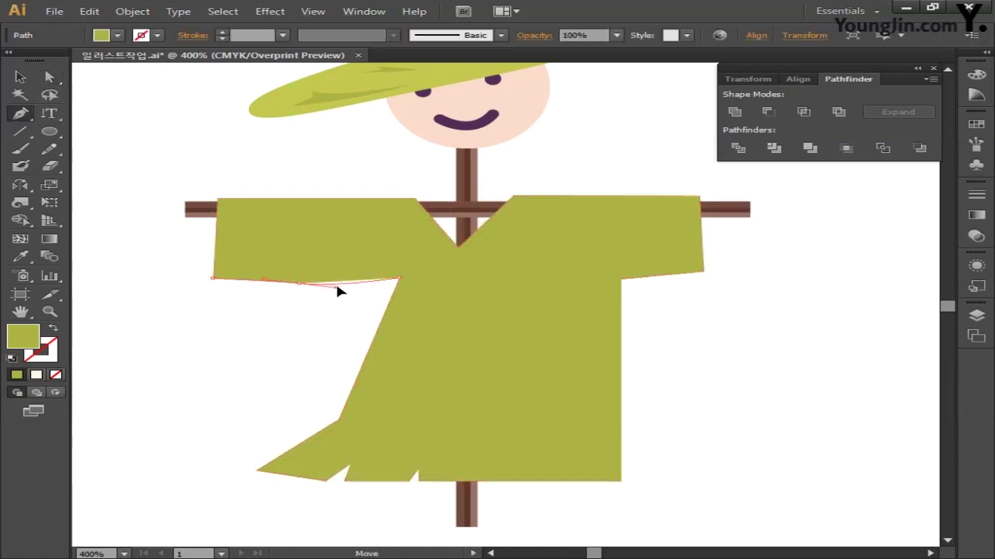
{"action": "left_click_drag", "start_coordinate": [299, 282], "coordinate": [301, 289]}
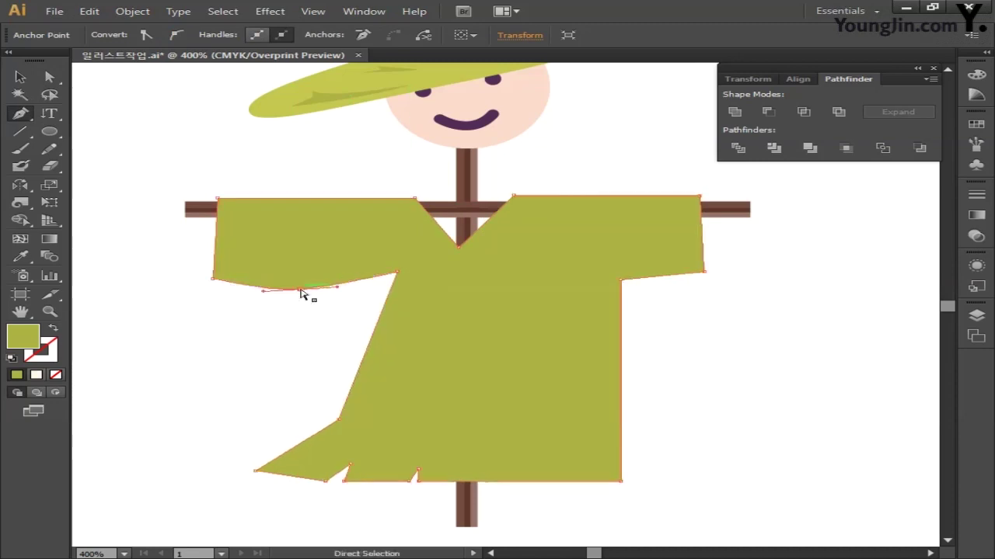
{"action": "left_click_drag", "start_coordinate": [397, 275], "coordinate": [362, 284]}
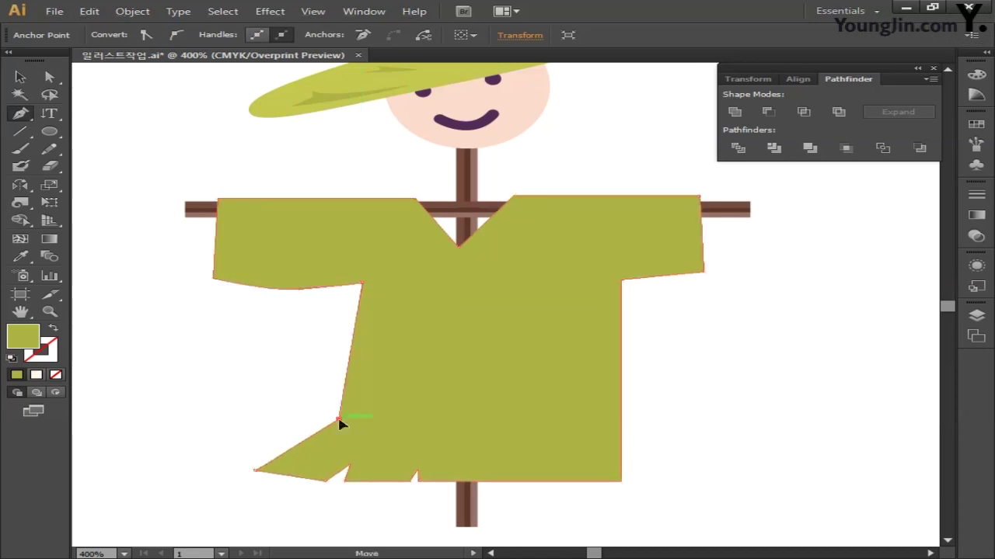
Raise the robe's ragged hem, pull its lower right corner inward and flare its lower left corner outward
{"action": "left_click_drag", "start_coordinate": [343, 426], "coordinate": [326, 404]}
{"action": "left_click_drag", "start_coordinate": [259, 476], "coordinate": [287, 439]}
{"action": "left_click_drag", "start_coordinate": [326, 480], "coordinate": [332, 449]}
{"action": "left_click_drag", "start_coordinate": [410, 480], "coordinate": [419, 460]}
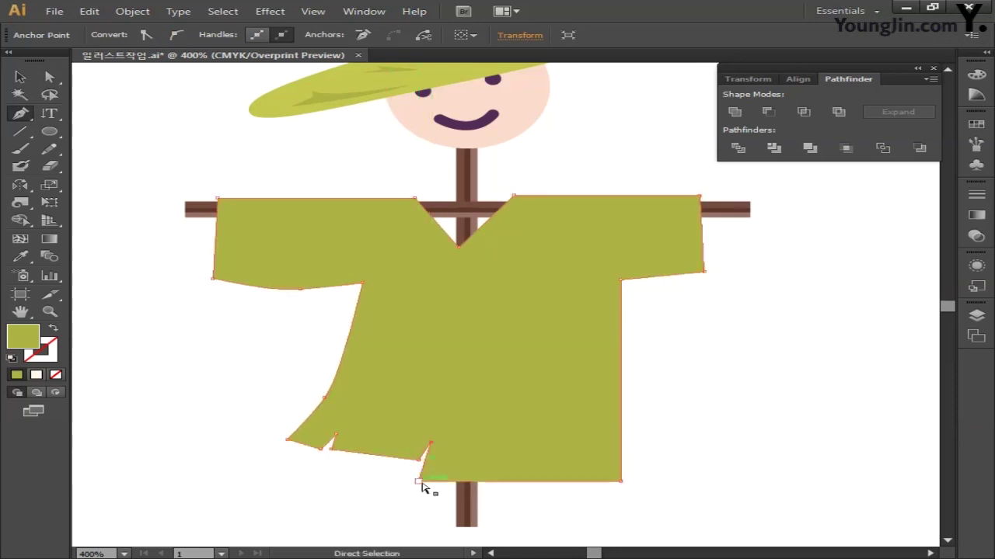
{"action": "left_click_drag", "start_coordinate": [620, 481], "coordinate": [524, 464]}
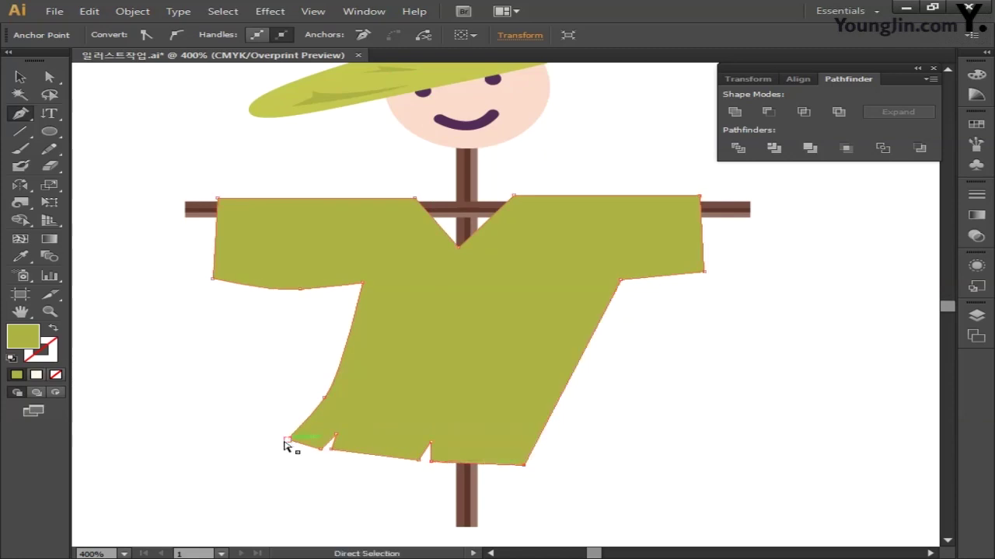
{"action": "left_click_drag", "start_coordinate": [284, 441], "coordinate": [258, 433]}
{"action": "left_click_drag", "start_coordinate": [326, 402], "coordinate": [347, 412]}
Adjust both armpit points and the lower cuff corners to narrow the right side and slant the sleeve ends
{"action": "left_click_drag", "start_coordinate": [620, 279], "coordinate": [564, 272]}
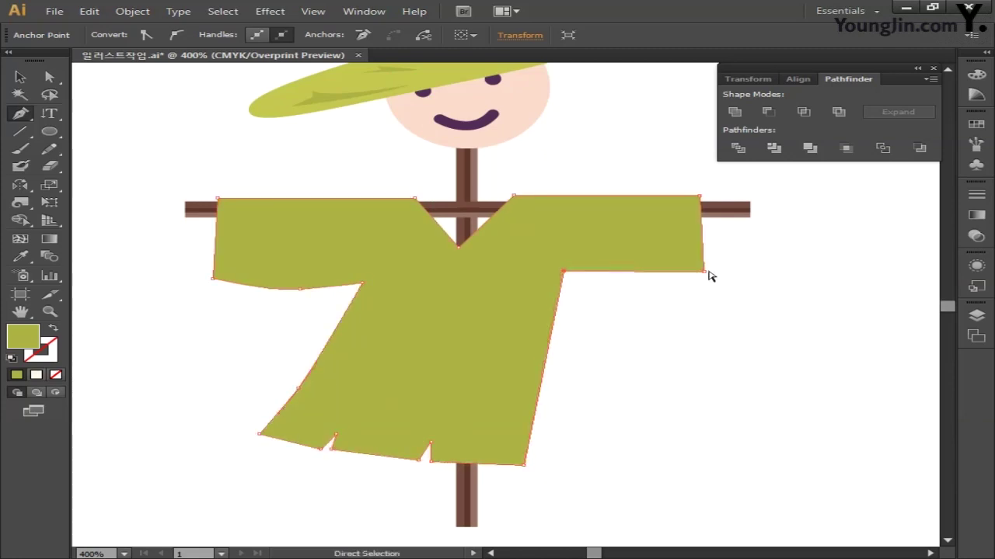
{"action": "left_click_drag", "start_coordinate": [704, 272], "coordinate": [672, 275]}
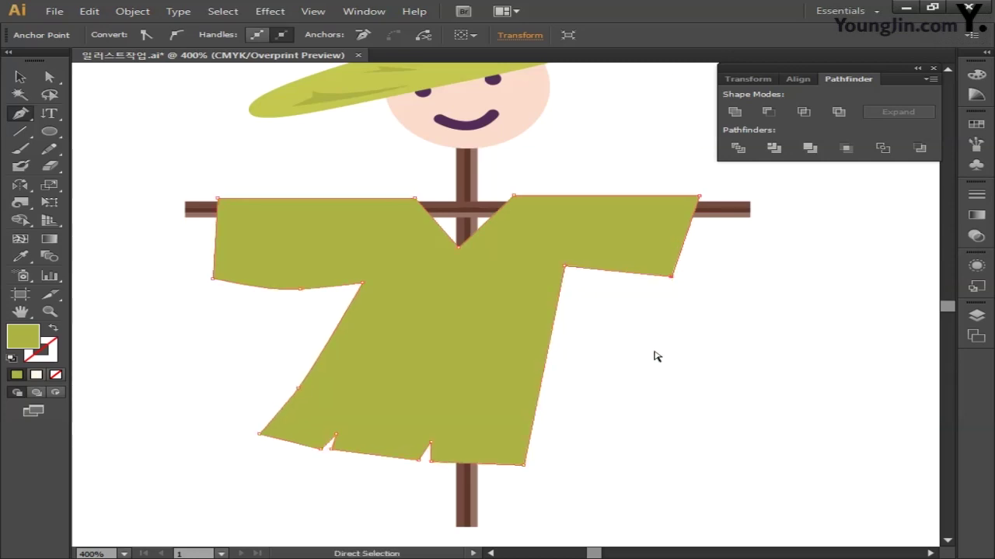
{"action": "left_click_drag", "start_coordinate": [563, 272], "coordinate": [568, 273]}
{"action": "left_click_drag", "start_coordinate": [360, 285], "coordinate": [350, 284]}
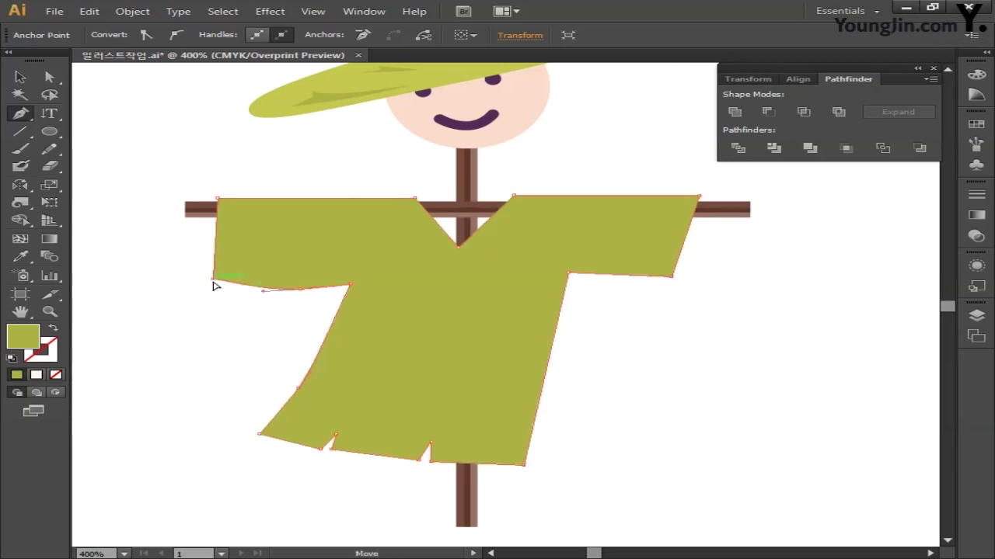
{"action": "left_click_drag", "start_coordinate": [213, 278], "coordinate": [205, 280]}
Fill the robe with a linear gradient and set its starting stop to C 0, M 5, Y 15, K 0
{"action": "left_click_drag", "start_coordinate": [669, 360], "coordinate": [688, 375]}
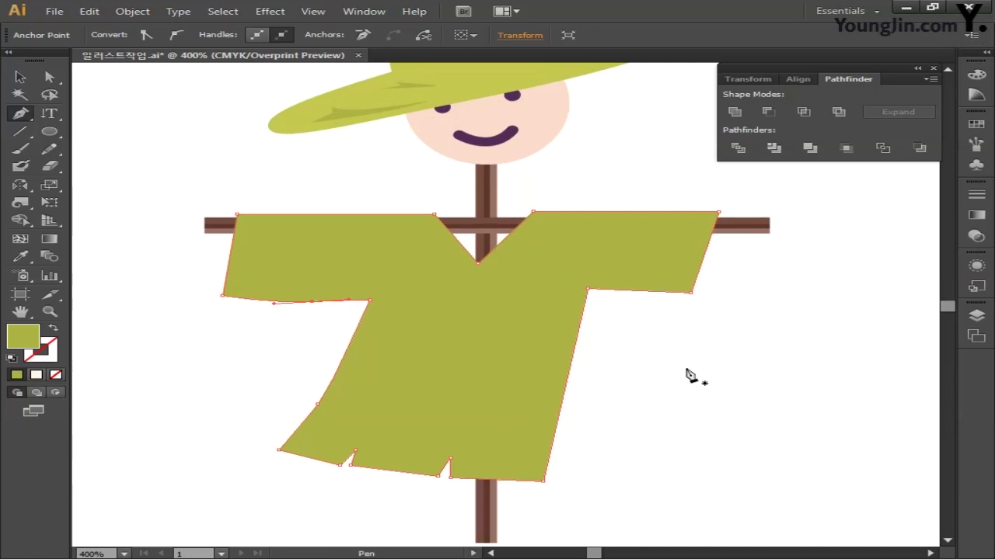
{"action": "left_click", "coordinate": [49, 240]}
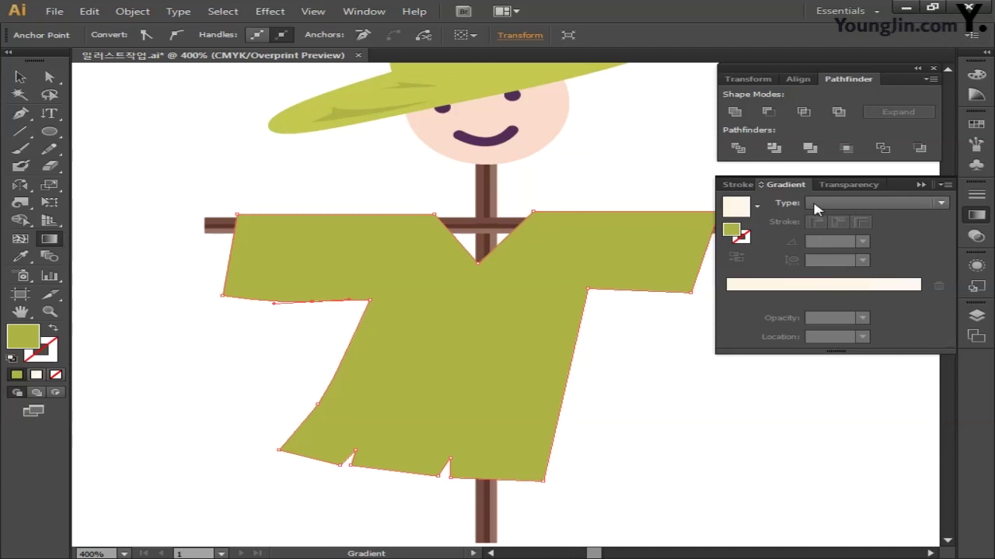
{"action": "left_click", "coordinate": [837, 208]}
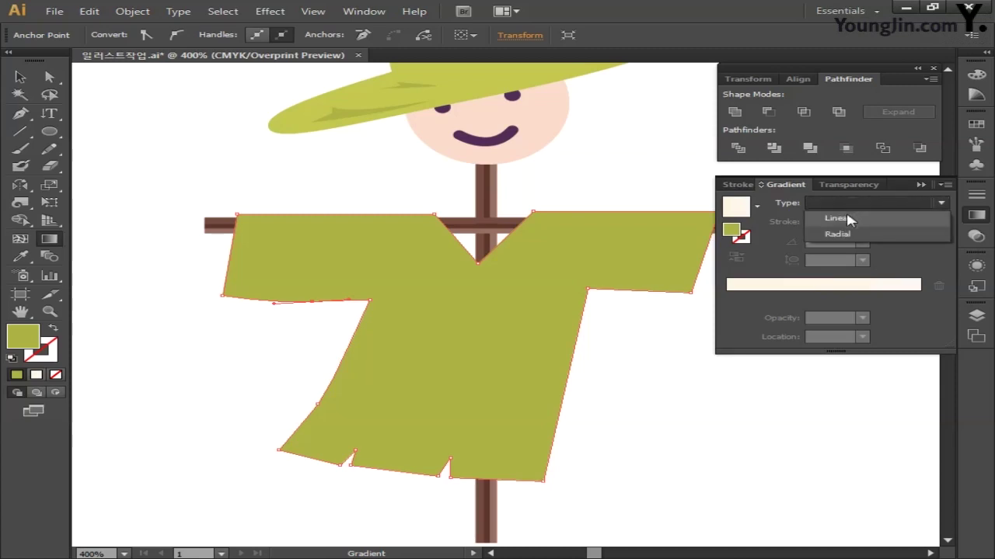
{"action": "left_click", "coordinate": [846, 218]}
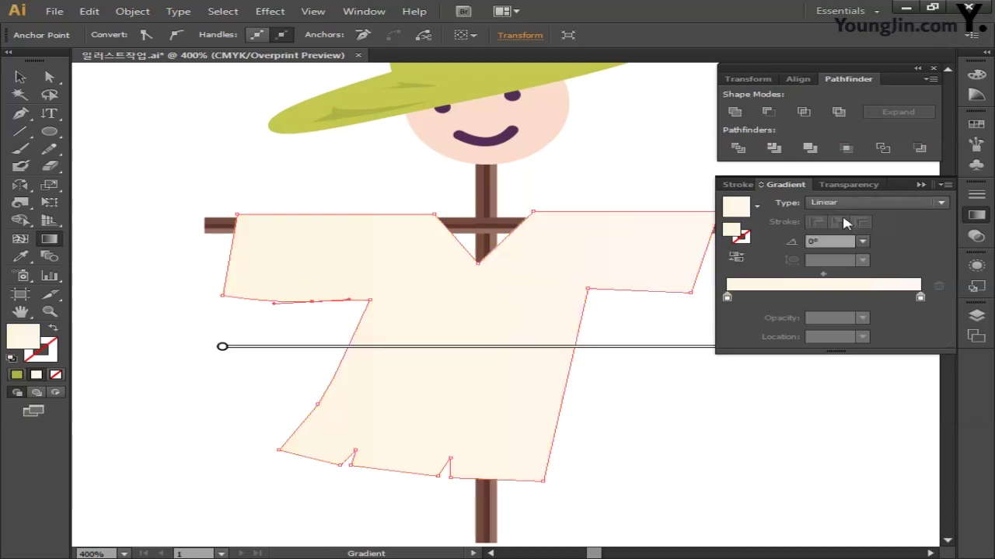
{"action": "double_click", "coordinate": [726, 297]}
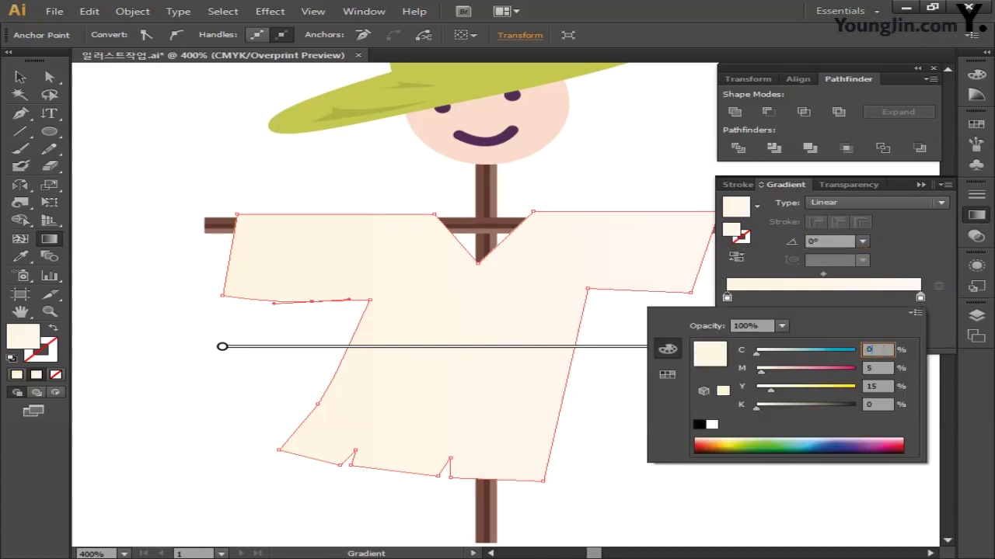
{"action": "left_click", "coordinate": [877, 386]}
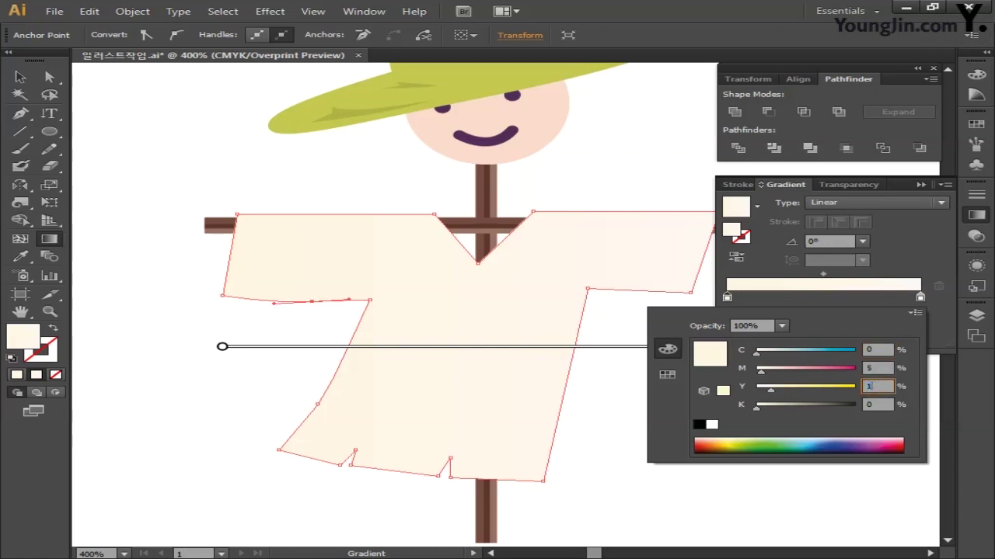
{"action": "key", "text": "Tab"}
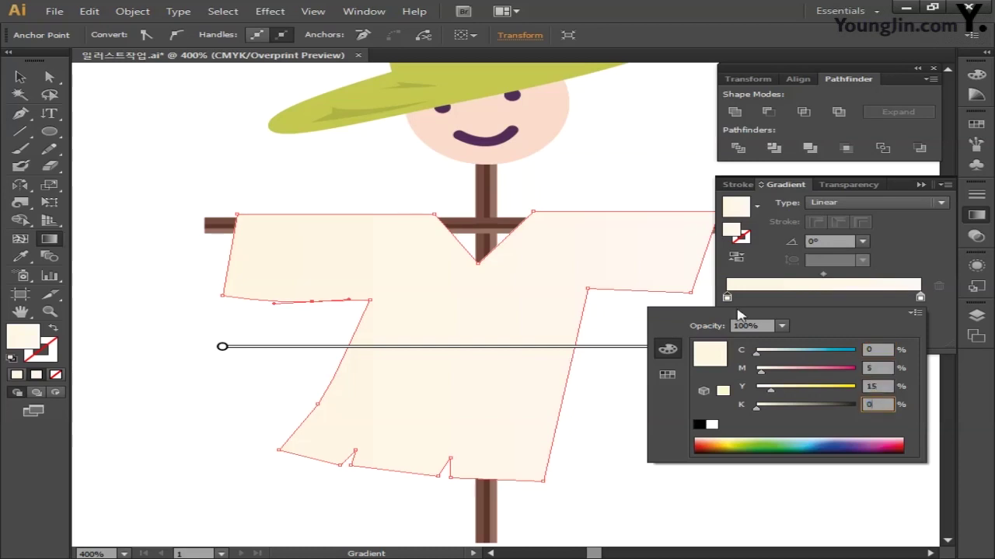
{"action": "key", "text": "Return"}
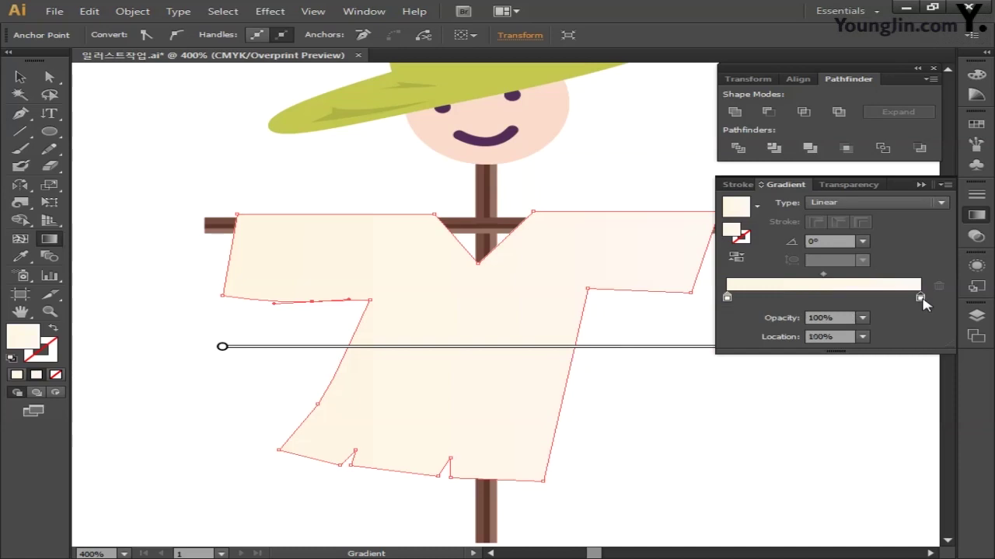
Set the end stop of the robe's gradient to C 0, M 5, Y 5, K 0 and deselect the robe
{"action": "double_click", "coordinate": [920, 298]}
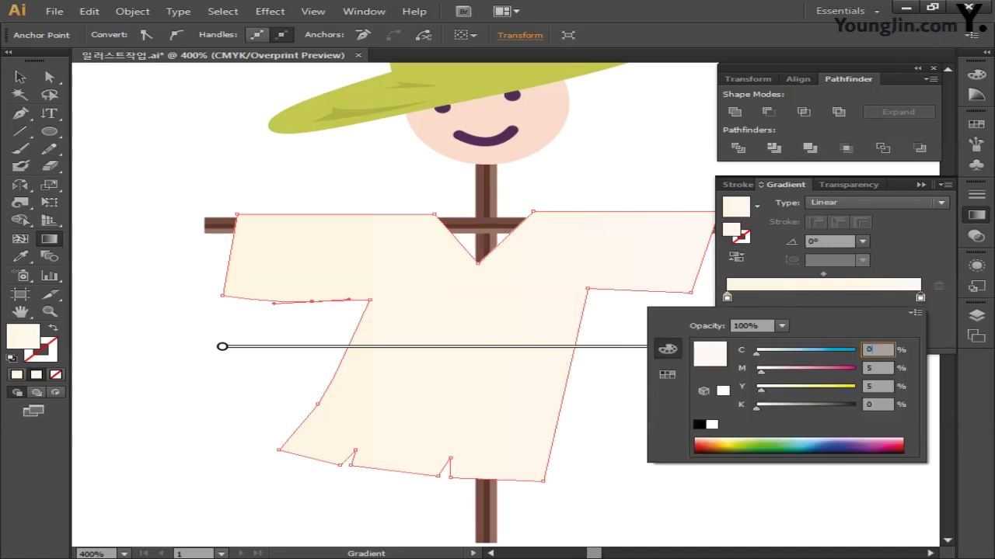
{"action": "key", "text": "Tab"}
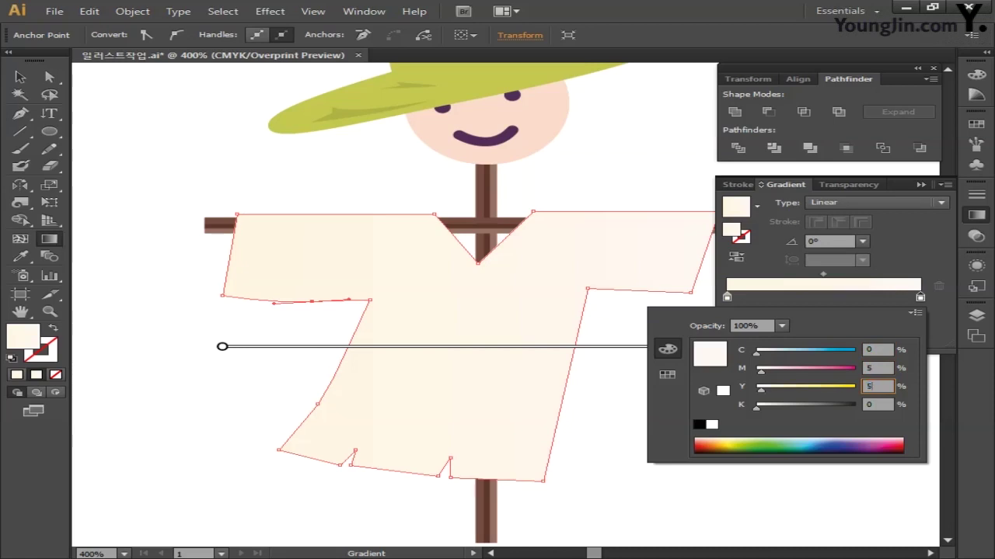
{"action": "key", "text": "Tab"}
{"action": "key", "text": "Return"}
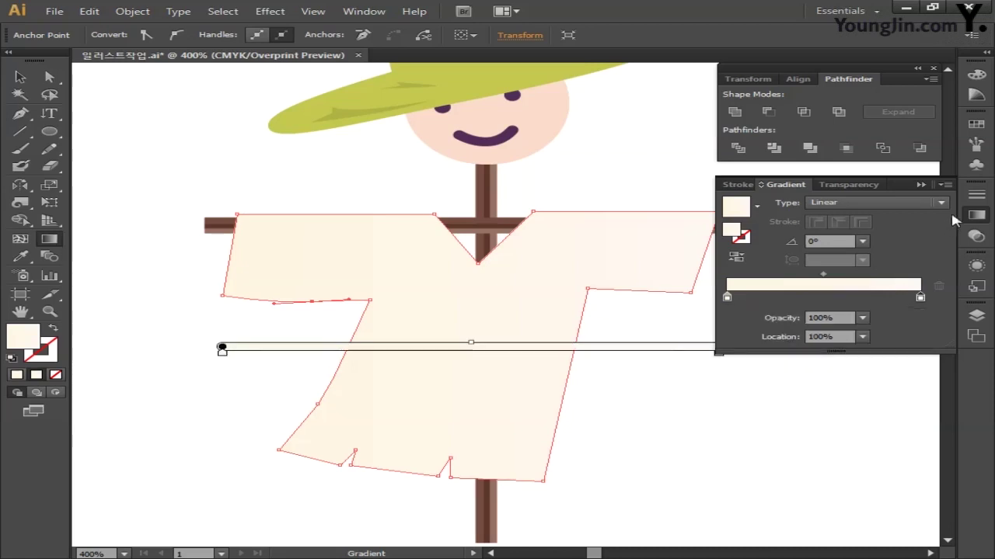
{"action": "left_click", "coordinate": [977, 214]}
{"action": "key", "text": "v"}
{"action": "left_click", "coordinate": [106, 127]}
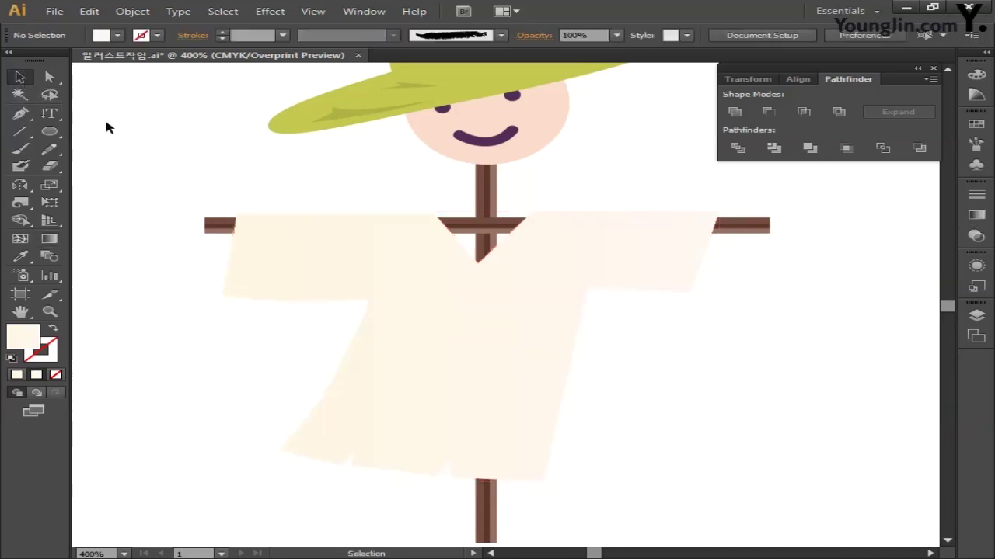
Trace the V-shaped collar bands along the robe's neckline with the Pen tool, continuing into the upper edge of a short ribbon end
{"action": "left_click_drag", "start_coordinate": [699, 332], "coordinate": [648, 347]}
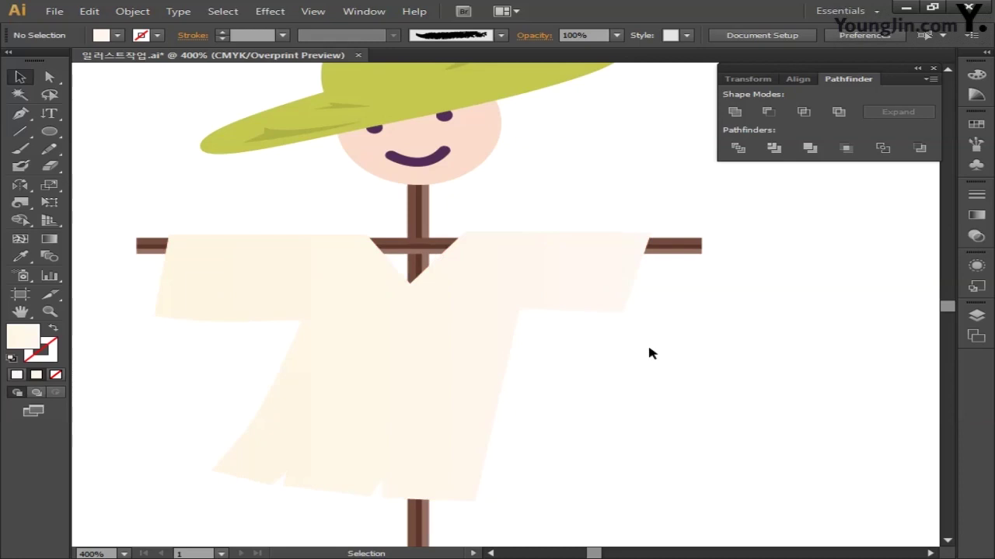
{"action": "left_click", "coordinate": [22, 114]}
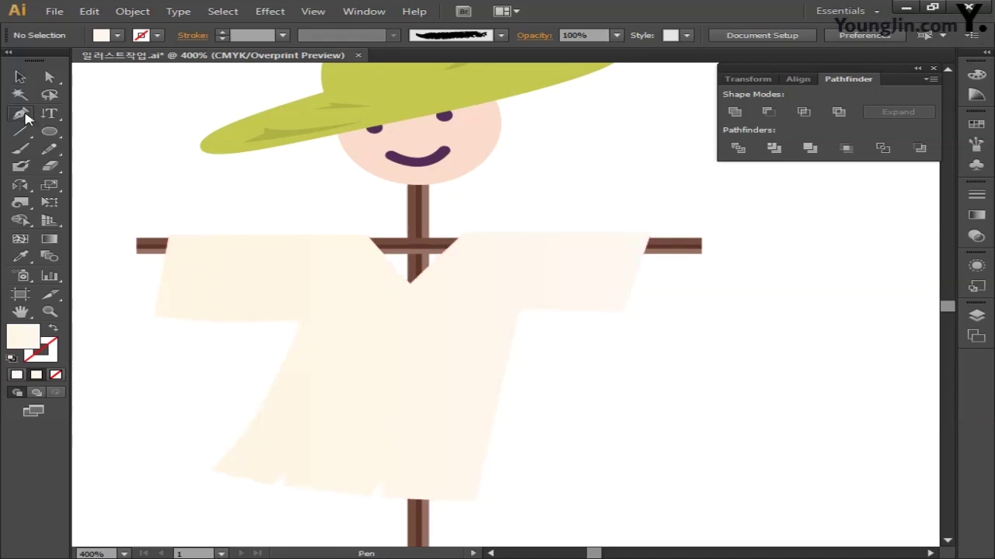
{"action": "left_click", "coordinate": [367, 235]}
{"action": "left_click", "coordinate": [382, 221]}
{"action": "left_click", "coordinate": [414, 258]}
{"action": "left_click", "coordinate": [458, 221]}
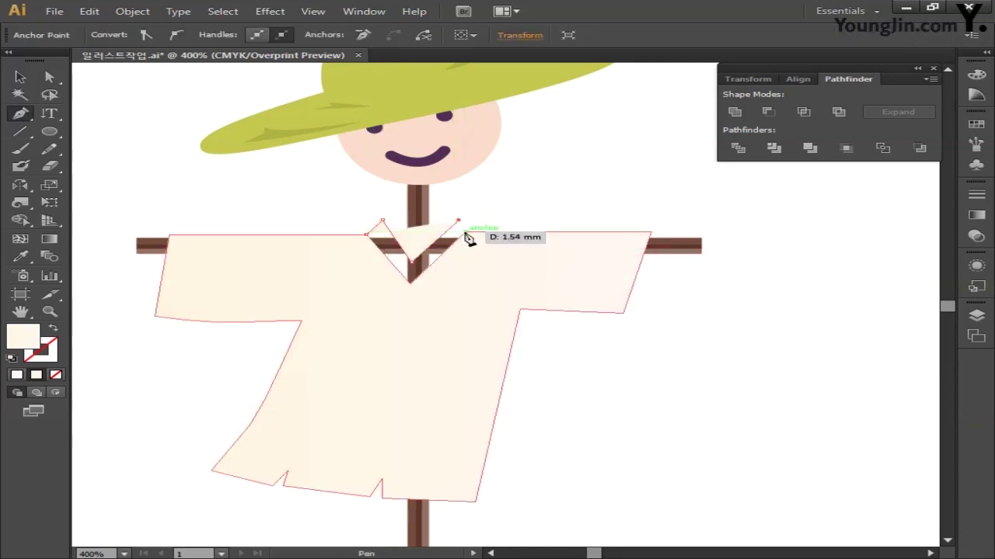
{"action": "left_click", "coordinate": [465, 232]}
{"action": "left_click", "coordinate": [425, 294]}
{"action": "left_click", "coordinate": [458, 294]}
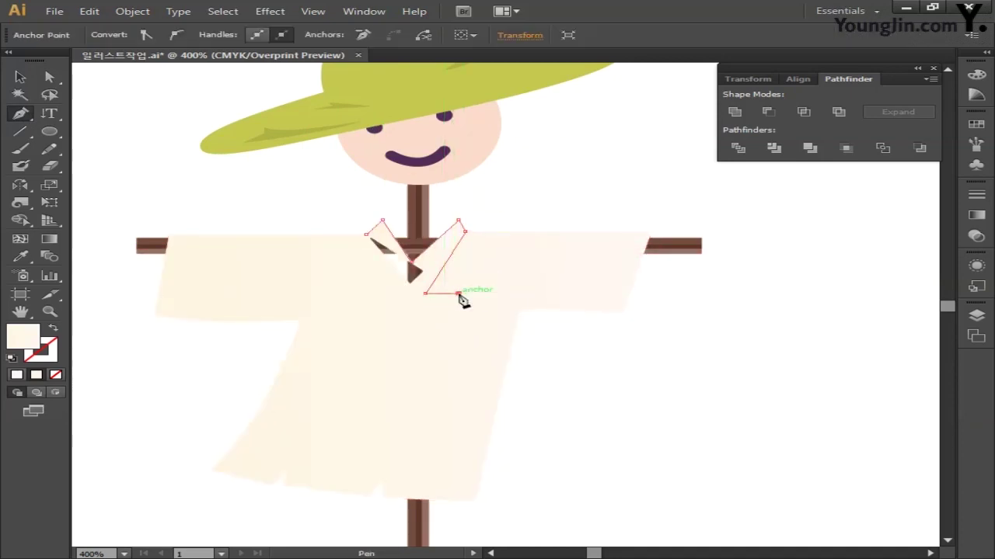
Continue the outline around the short ribbon end and two long tails hanging to the lower left, and close it at the collar's left tip
{"action": "left_click", "coordinate": [437, 323]}
{"action": "left_click", "coordinate": [428, 313]}
{"action": "left_click", "coordinate": [398, 313]}
{"action": "left_click", "coordinate": [402, 321]}
{"action": "left_click", "coordinate": [359, 390]}
{"action": "left_click", "coordinate": [328, 381]}
{"action": "left_click", "coordinate": [370, 324]}
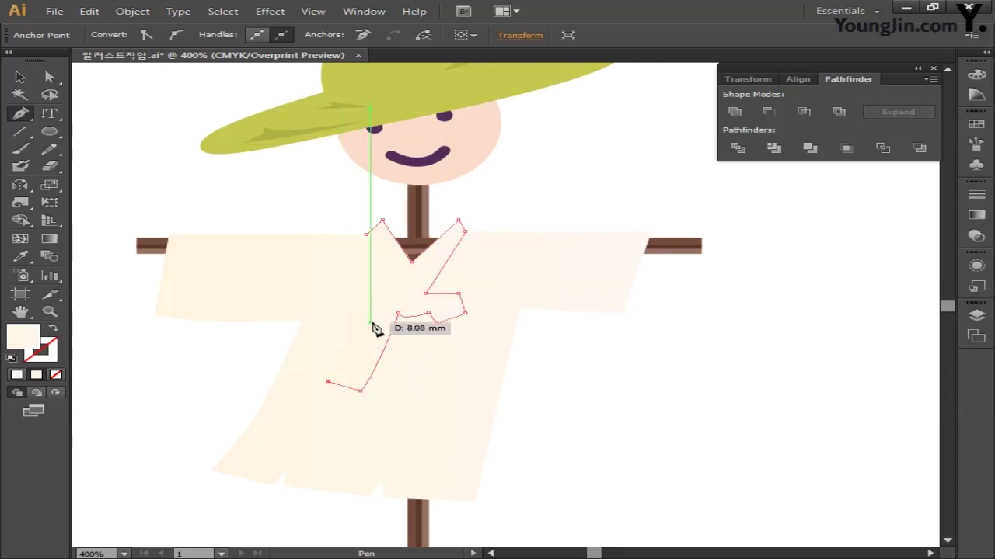
{"action": "left_click", "coordinate": [327, 354]}
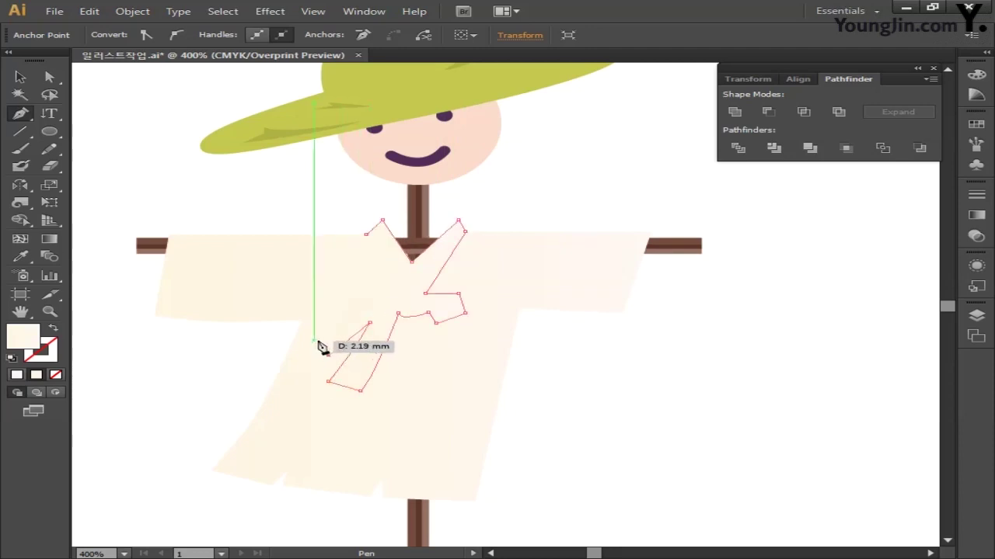
{"action": "left_click", "coordinate": [313, 341]}
{"action": "left_click_drag", "start_coordinate": [374, 306], "coordinate": [384, 288]}
{"action": "left_click", "coordinate": [366, 234]}
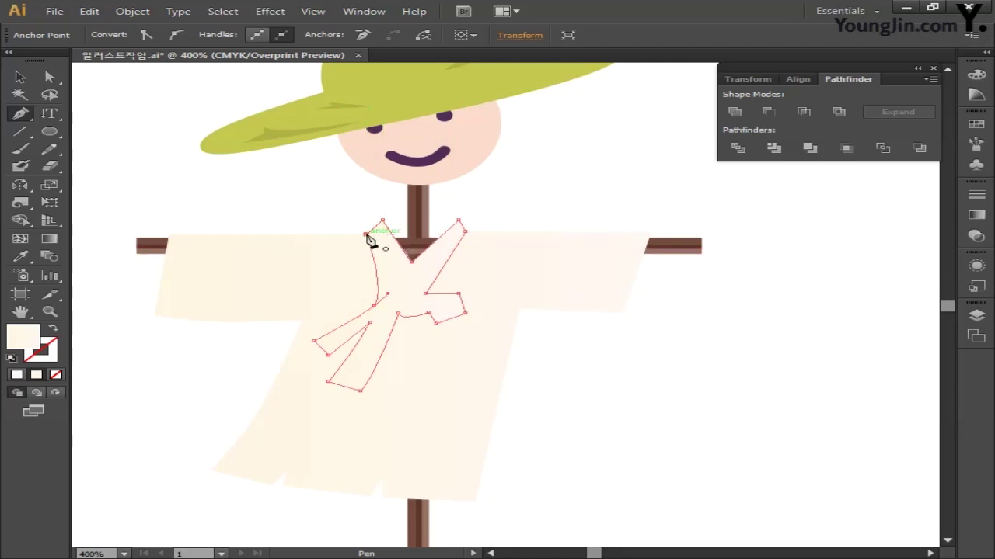
Fill the collar and ribbon shape with solid taupe, C 40, M 40, Y 50, K 0, instead of a gradient
{"action": "left_click", "coordinate": [20, 76]}
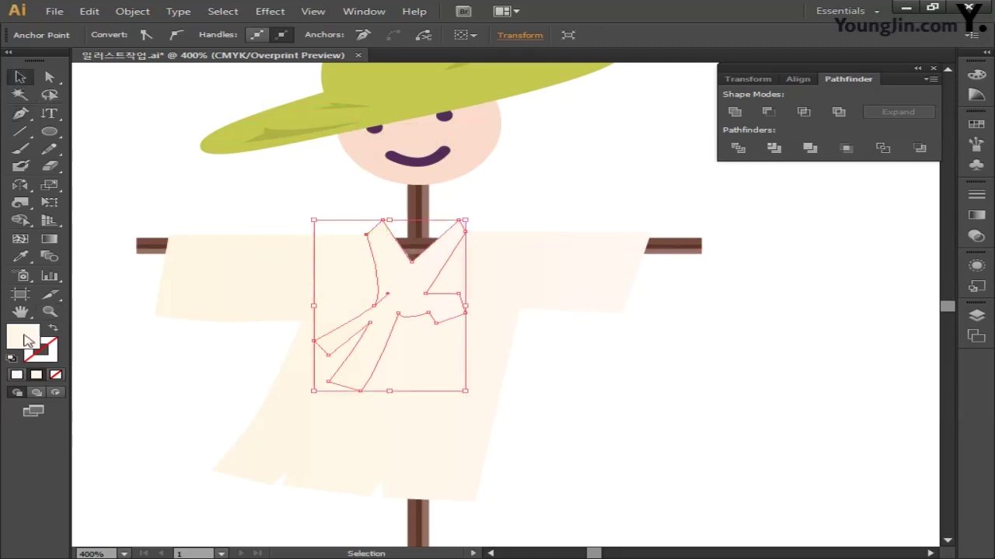
{"action": "double_click", "coordinate": [28, 340]}
{"action": "left_click", "coordinate": [917, 303]}
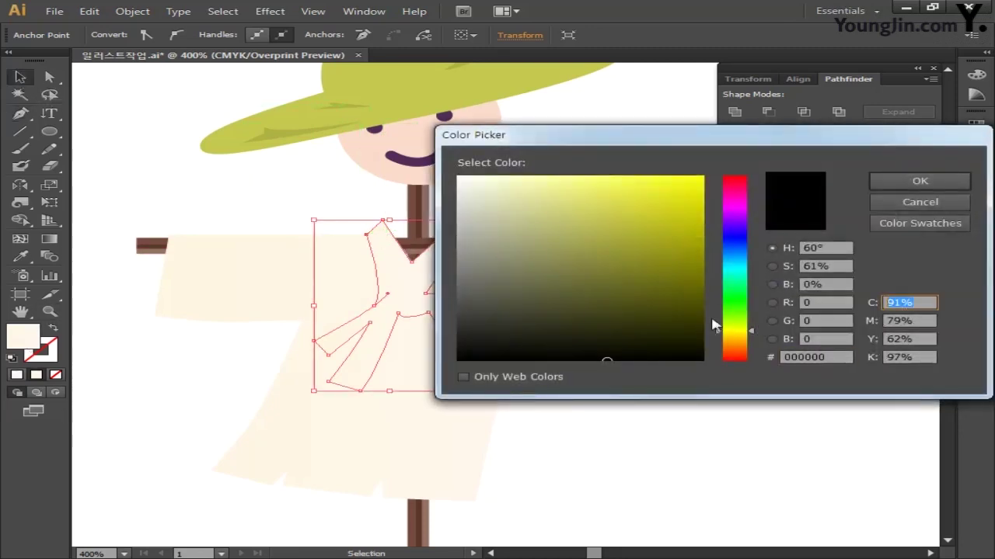
{"action": "key", "text": "Tab"}
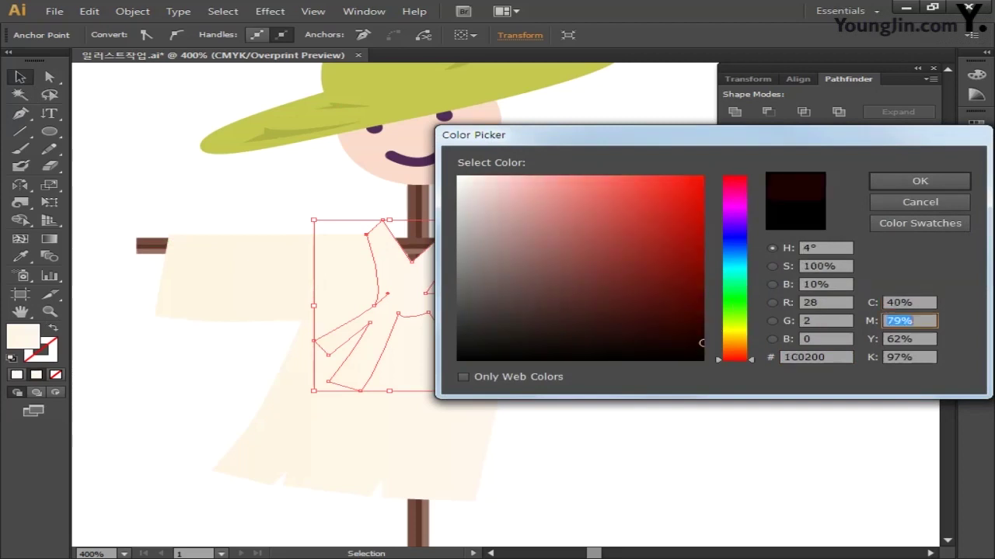
{"action": "key", "text": "Tab"}
{"action": "type", "text": "50"}
{"action": "key", "text": "Tab"}
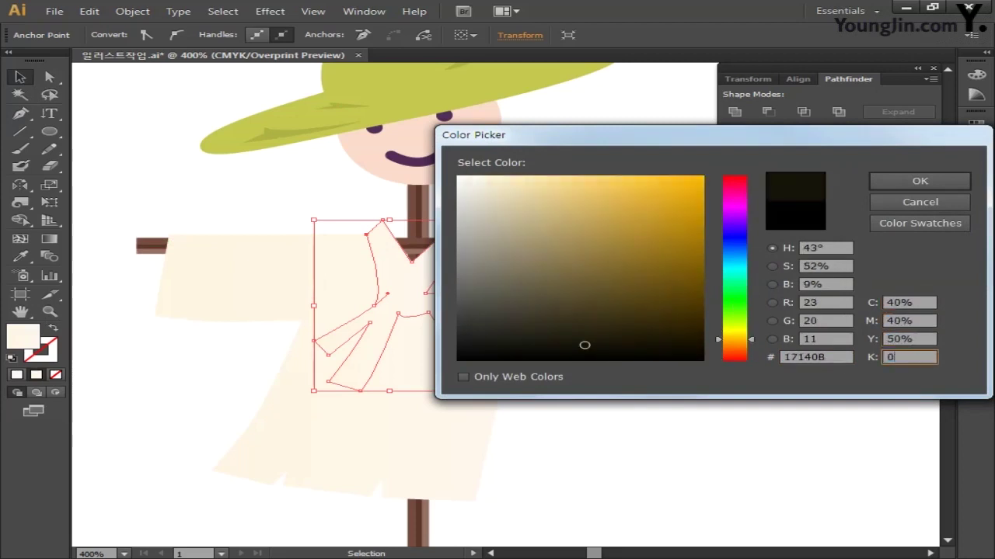
{"action": "left_click", "coordinate": [901, 183]}
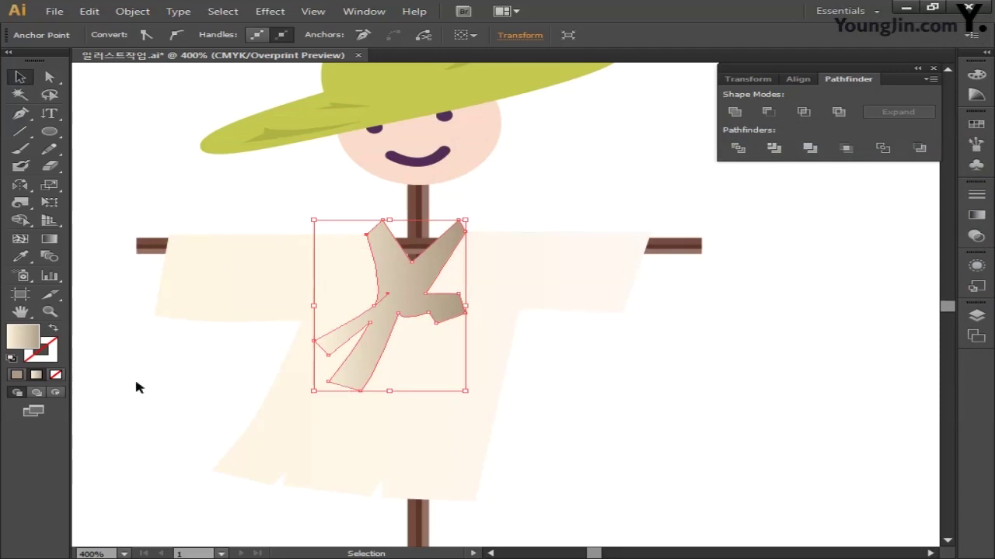
{"action": "left_click", "coordinate": [21, 376]}
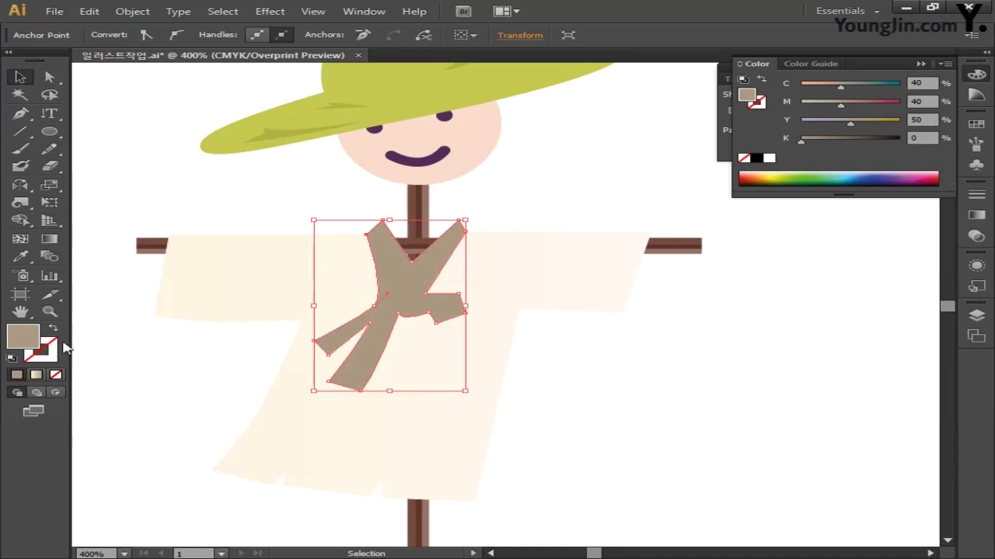
Lower both collar tips and move the side points above the knot inward to even out the width of the collar bands
{"action": "left_click_drag", "start_coordinate": [231, 344], "coordinate": [471, 321]}
{"action": "key", "text": "a"}
{"action": "key", "text": "ctrl+equal"}
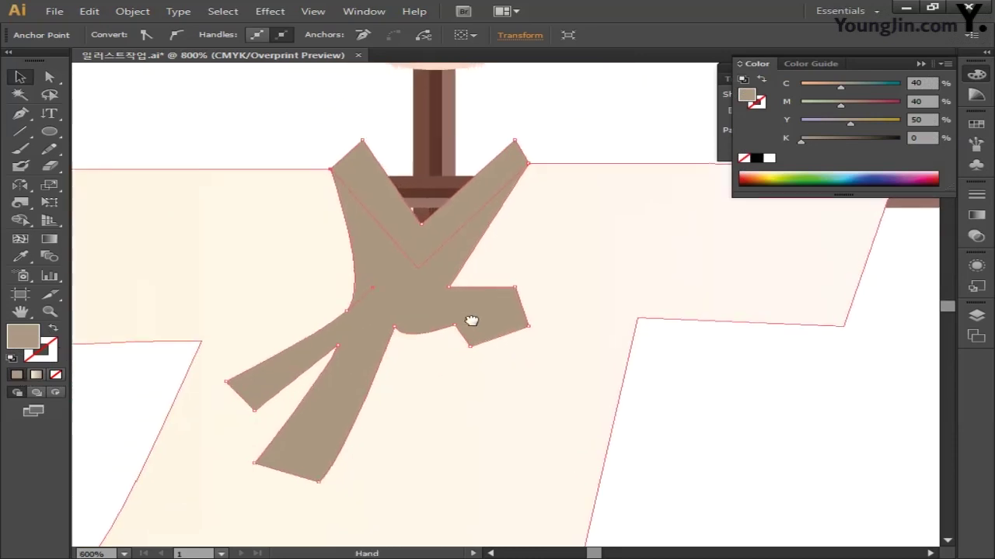
{"action": "key", "text": "v"}
{"action": "key", "text": "p"}
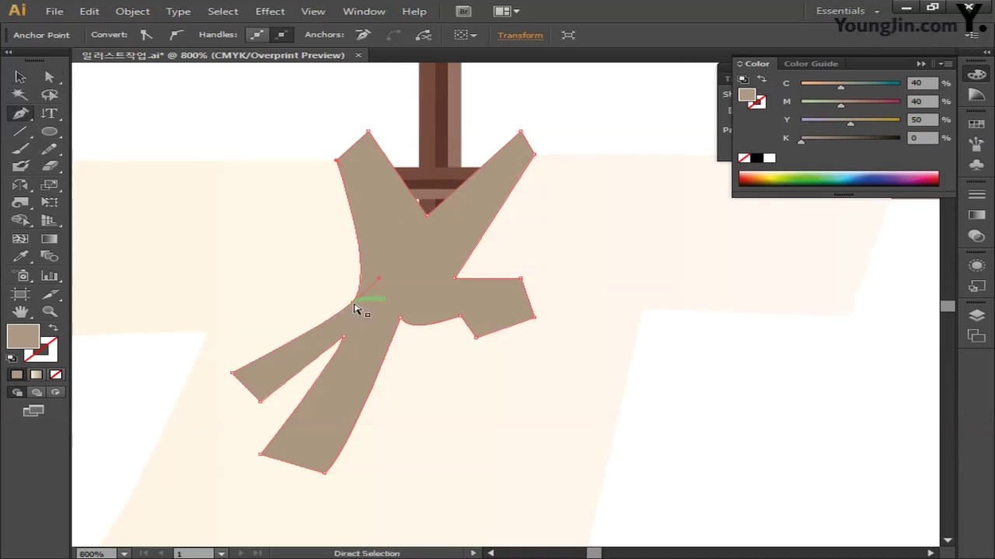
{"action": "left_click_drag", "start_coordinate": [354, 303], "coordinate": [382, 259]}
{"action": "key", "text": "ctrl+z"}
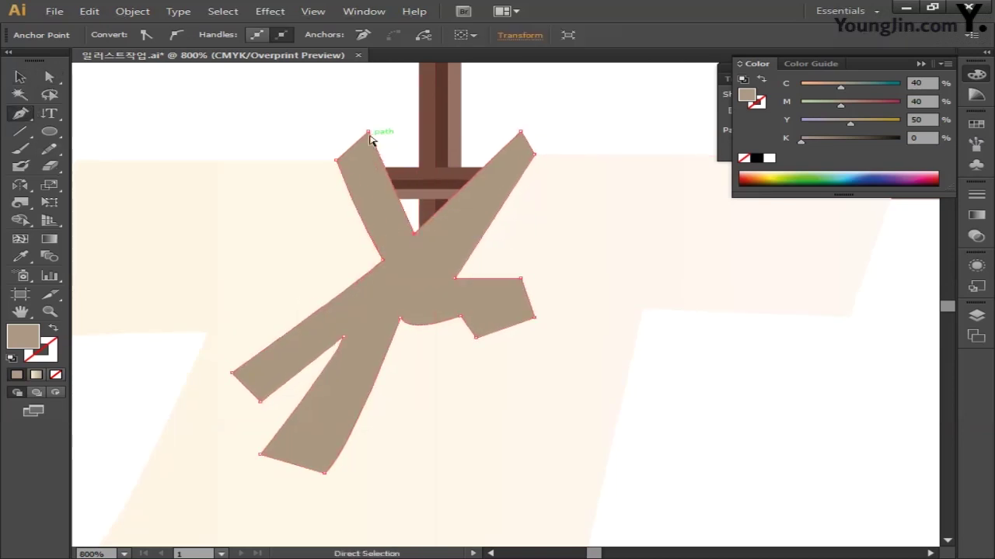
{"action": "left_click_drag", "start_coordinate": [370, 138], "coordinate": [367, 147]}
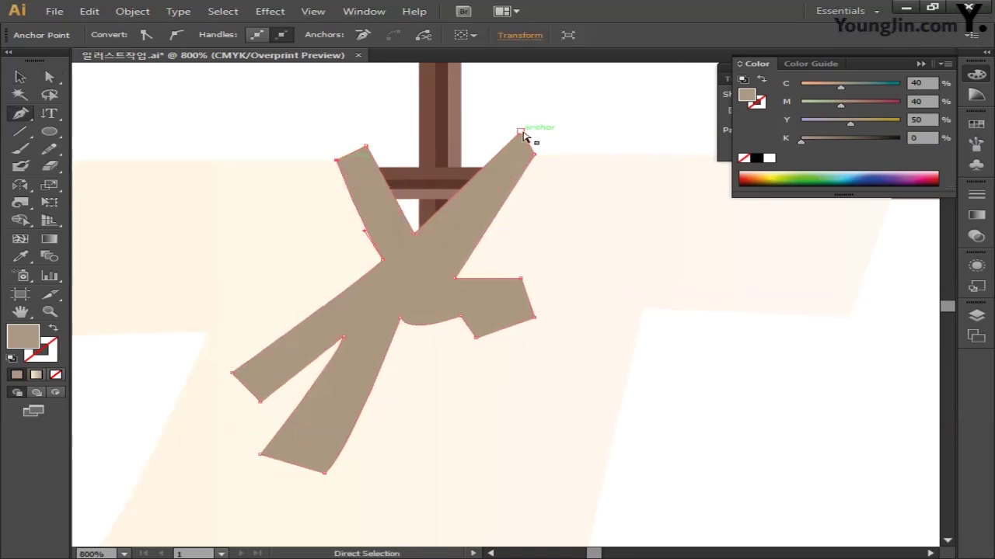
{"action": "left_click_drag", "start_coordinate": [521, 133], "coordinate": [510, 146]}
{"action": "left_click_drag", "start_coordinate": [415, 233], "coordinate": [444, 255]}
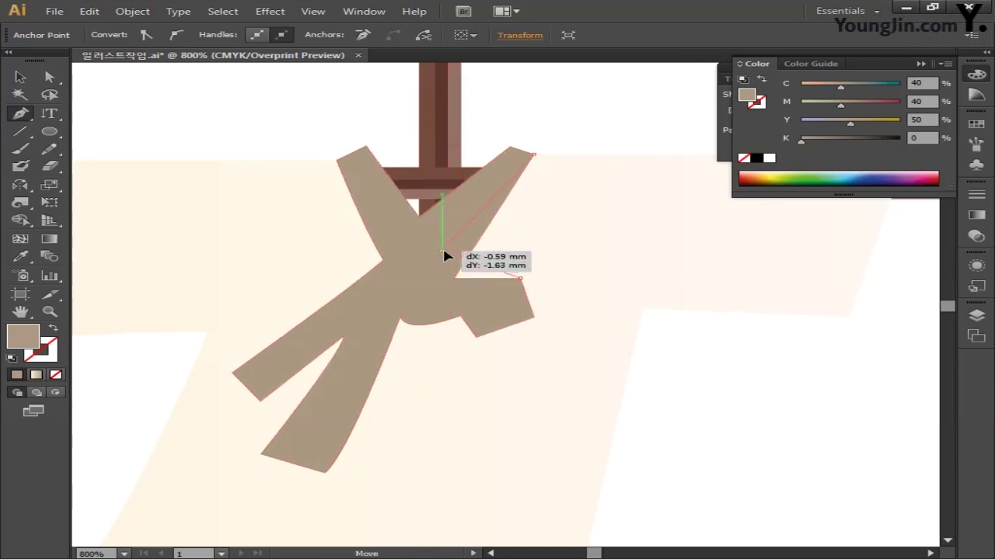
Angle the short ribbon end downward to the right and raise the underside of the knot
{"action": "left_click_drag", "start_coordinate": [521, 280], "coordinate": [572, 285]}
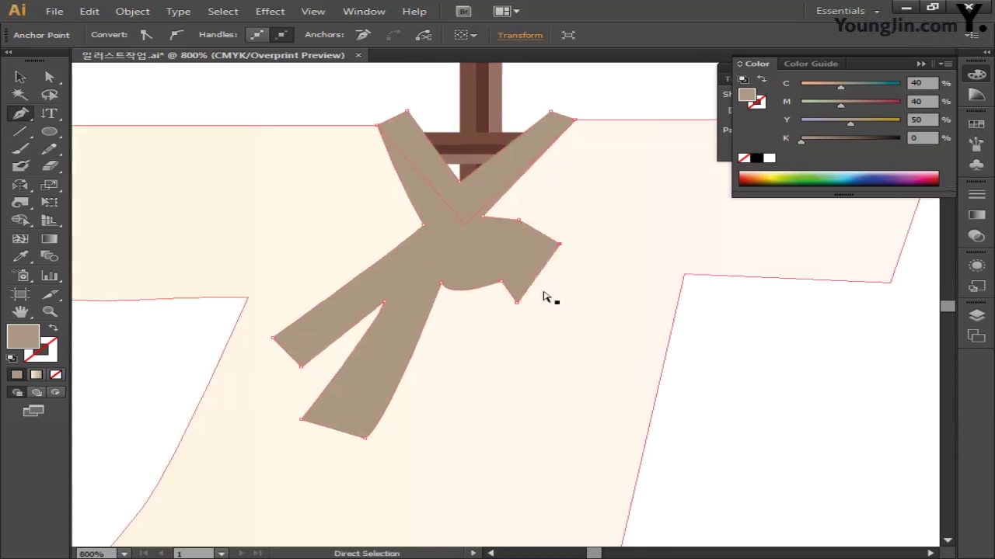
{"action": "left_click_drag", "start_coordinate": [451, 280], "coordinate": [433, 250]}
{"action": "left_click_drag", "start_coordinate": [516, 301], "coordinate": [526, 280]}
Curve the outer edges of both ribbon tails and adjust the left knot point and the notch between the tails
{"action": "left_click_drag", "start_coordinate": [398, 418], "coordinate": [423, 346]}
{"action": "left_click_drag", "start_coordinate": [426, 228], "coordinate": [425, 212]}
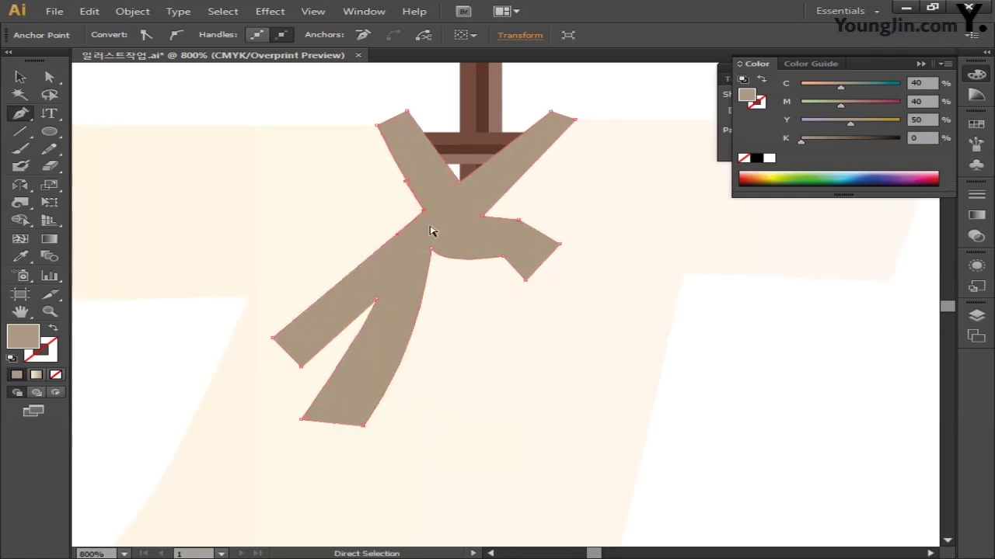
{"action": "left_click_drag", "start_coordinate": [378, 300], "coordinate": [362, 300]}
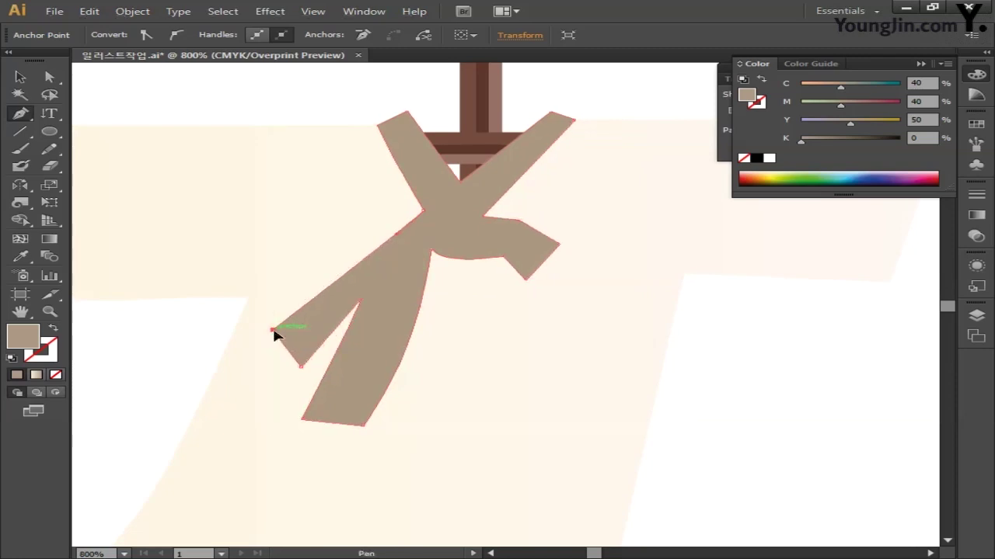
{"action": "left_click_drag", "start_coordinate": [273, 336], "coordinate": [237, 348]}
{"action": "left_click", "coordinate": [273, 331], "text": "alt"}
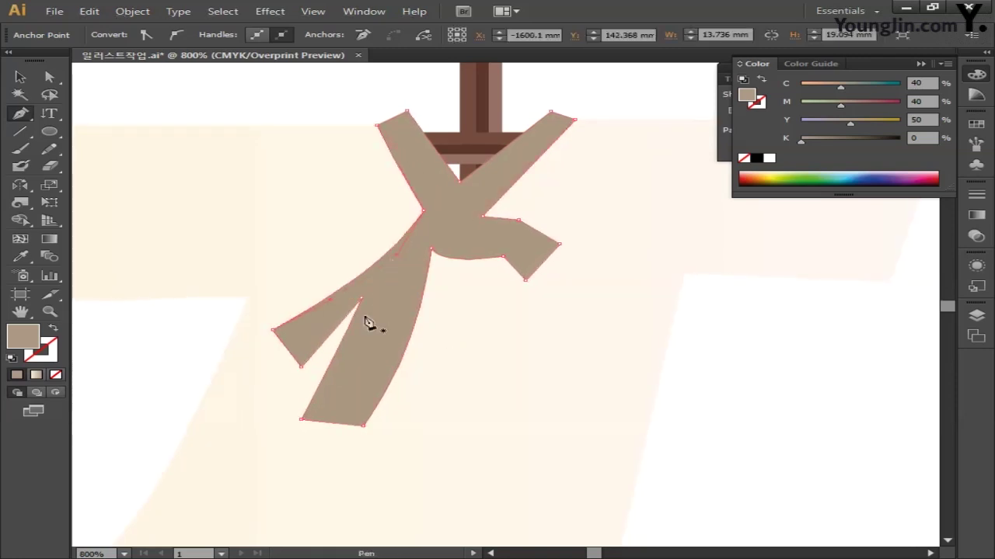
{"action": "left_click_drag", "start_coordinate": [361, 300], "coordinate": [379, 297]}
{"action": "left_click_drag", "start_coordinate": [511, 324], "coordinate": [528, 350]}
{"action": "key", "text": "ctrl+minus"}
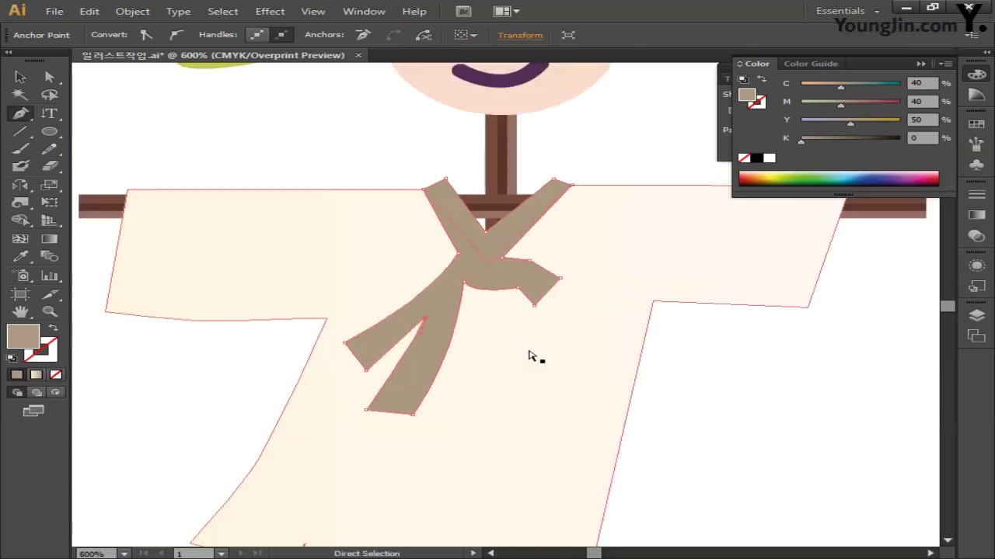
Draw a taupe lining shape below the robe's hem, with a curved lower edge and a small notch near its left end
{"action": "key", "text": "ctrl+minus"}
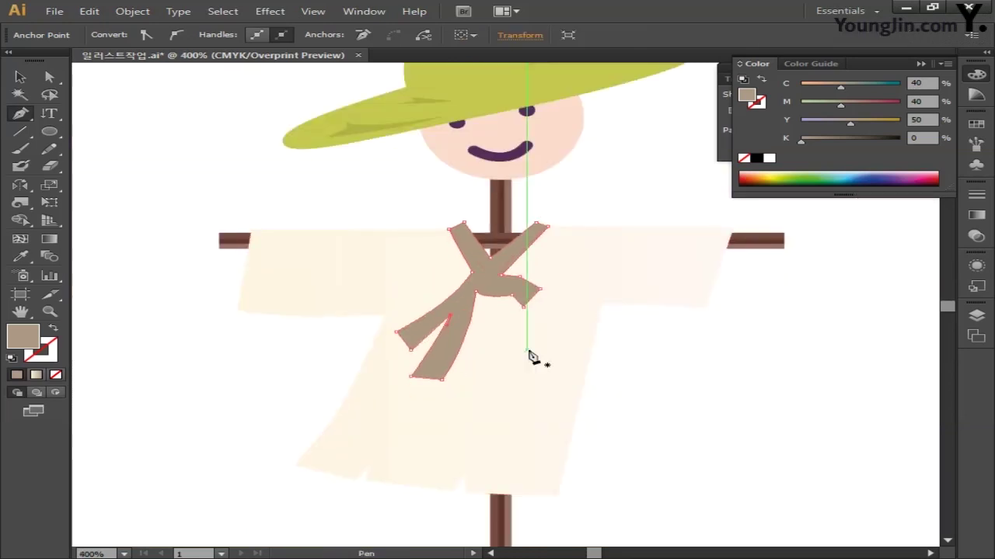
{"action": "key", "text": "v"}
{"action": "left_click", "coordinate": [216, 364]}
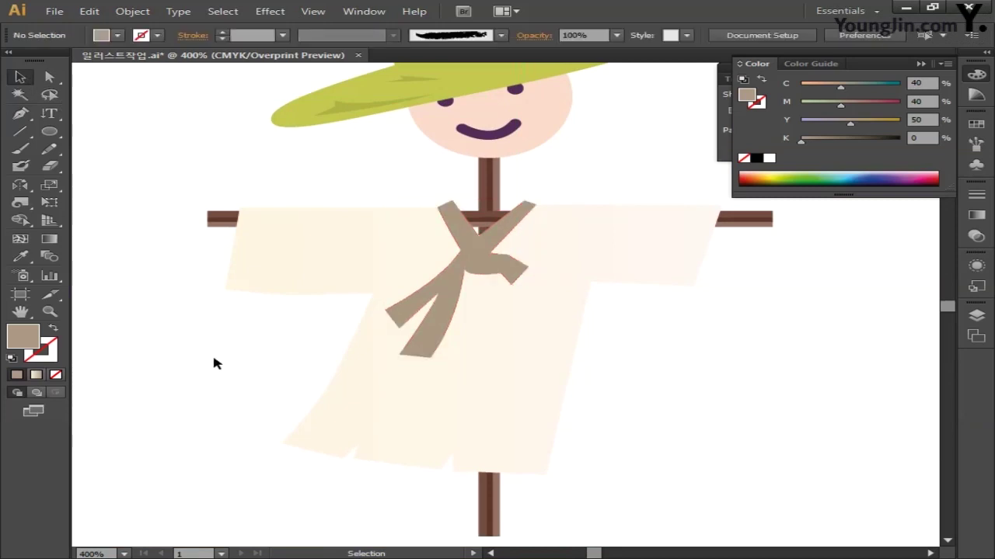
{"action": "left_click_drag", "start_coordinate": [271, 373], "coordinate": [284, 348]}
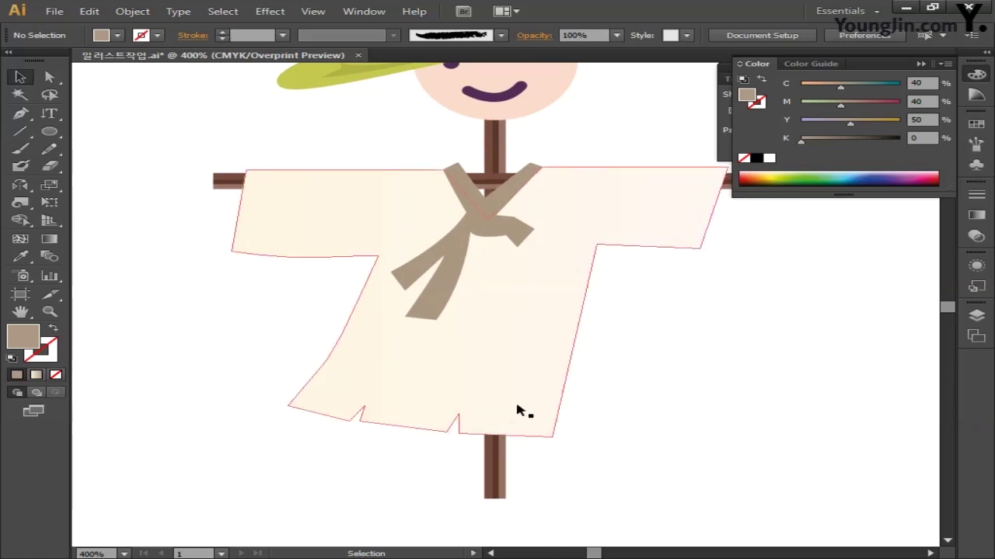
{"action": "left_click", "coordinate": [20, 114]}
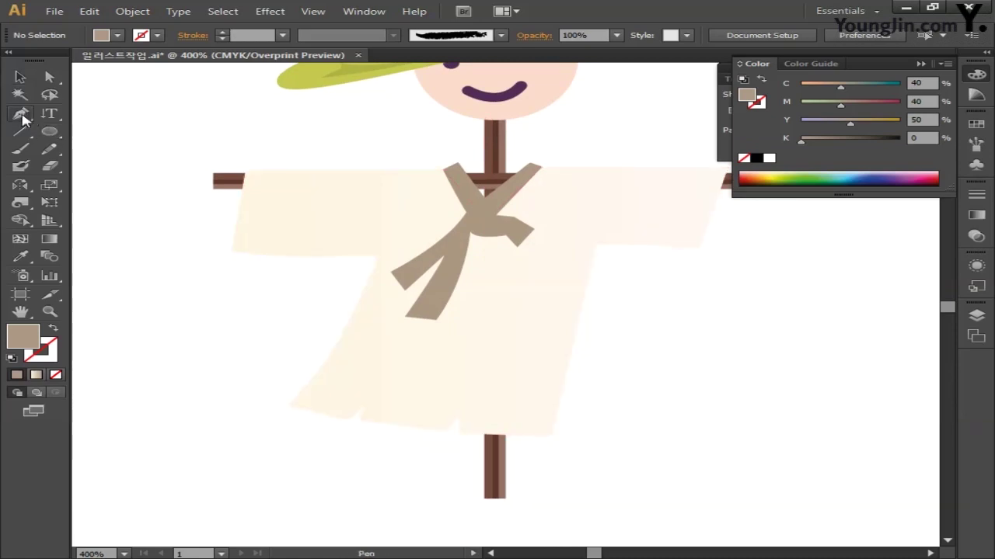
{"action": "left_click_drag", "start_coordinate": [228, 317], "coordinate": [226, 282]}
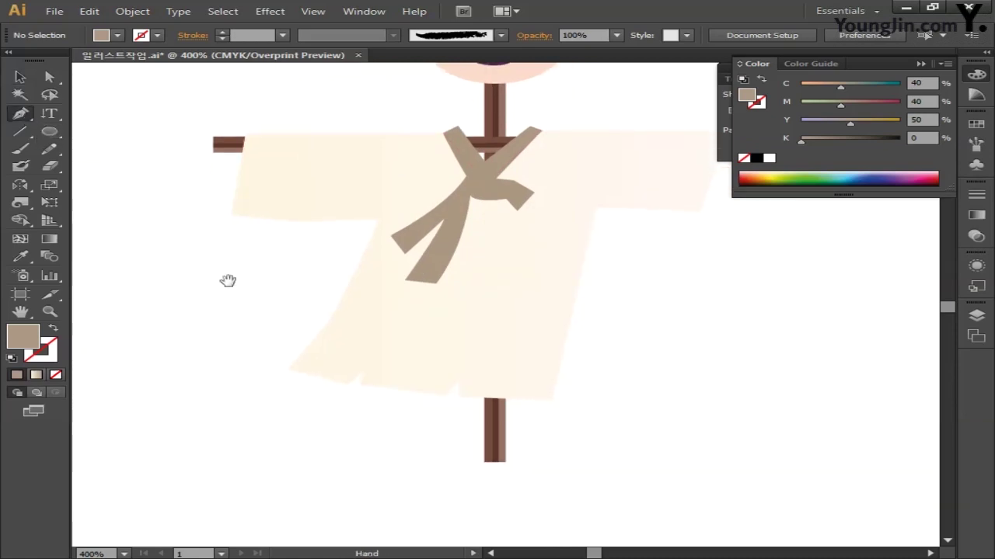
{"action": "left_click", "coordinate": [288, 368]}
{"action": "left_click", "coordinate": [467, 318]}
{"action": "left_click", "coordinate": [552, 400]}
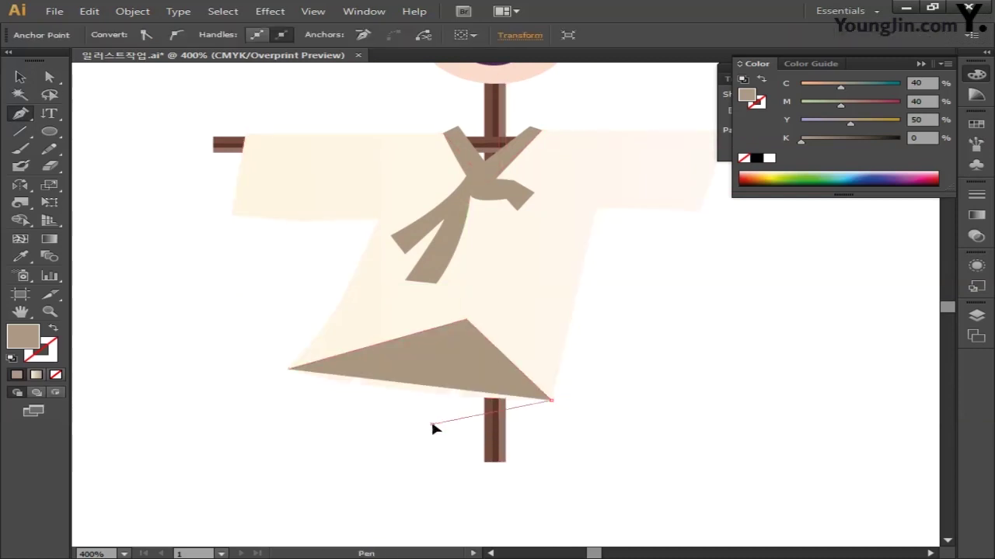
{"action": "left_click_drag", "start_coordinate": [379, 424], "coordinate": [349, 399]}
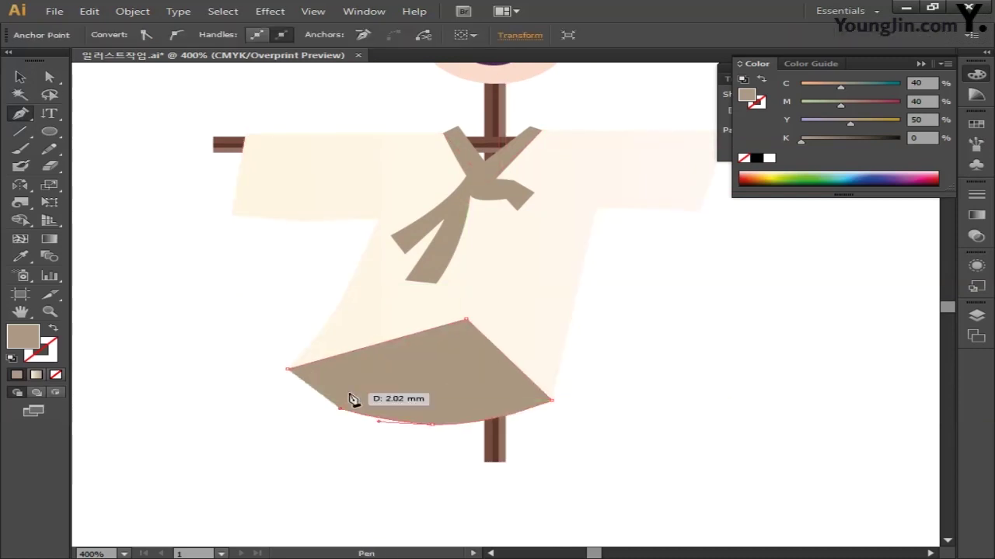
{"action": "left_click", "coordinate": [288, 368]}
{"action": "key", "text": "ctrl+plus"}
{"action": "key", "text": "v"}
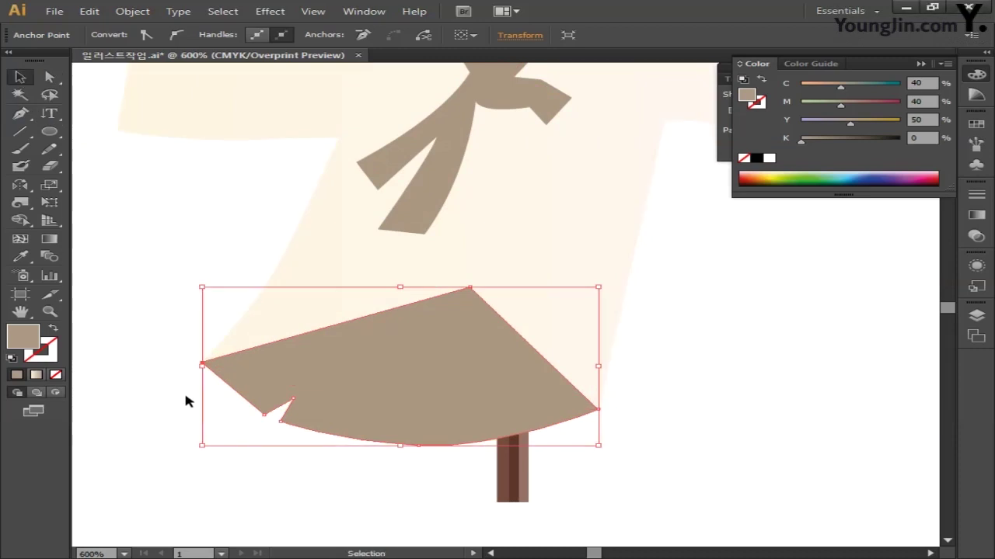
Set the hem lining's fill to C 40, M 40, Y 50, K 0
{"action": "double_click", "coordinate": [28, 343]}
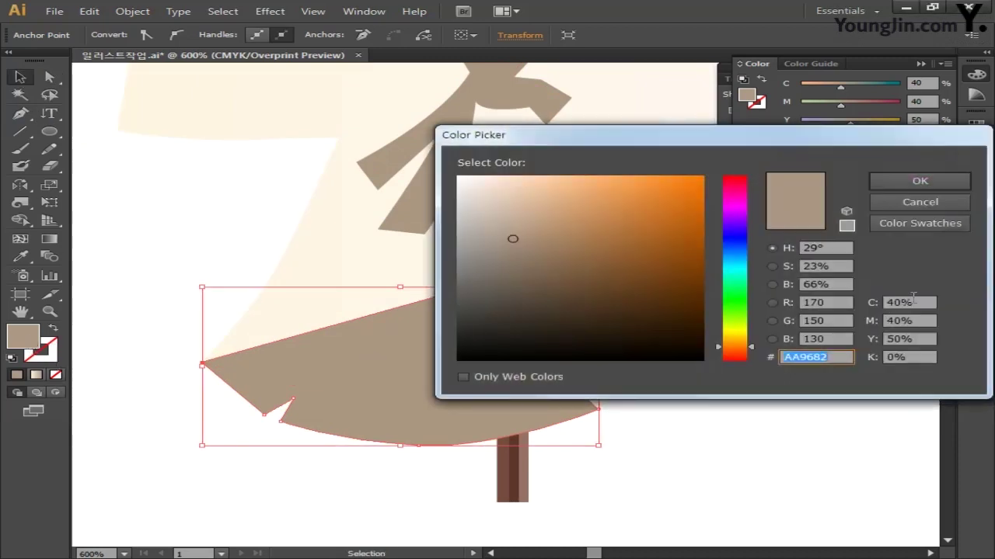
{"action": "key", "text": "Tab"}
{"action": "type", "text": "40"}
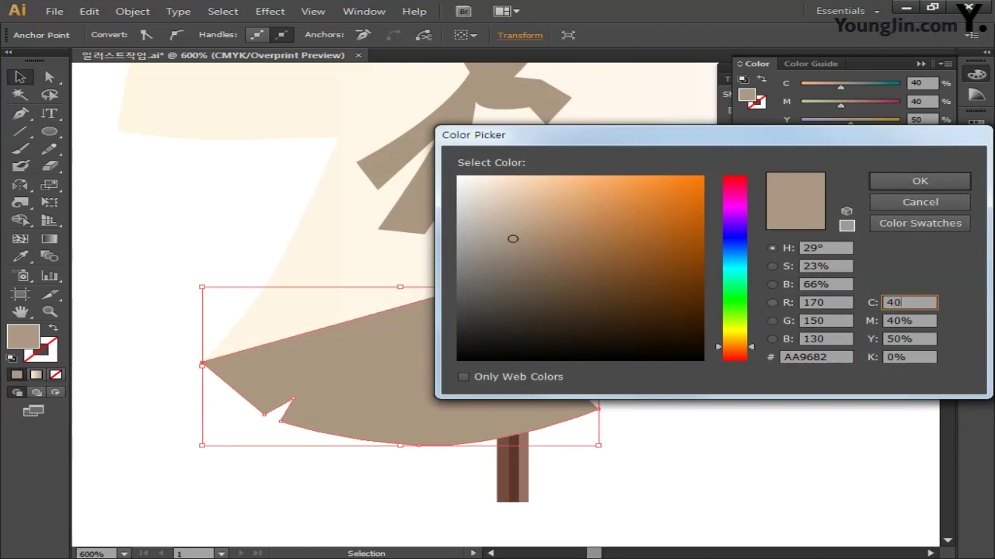
{"action": "key", "text": "Tab"}
{"action": "type", "text": "4"}
{"action": "key", "text": "Tab"}
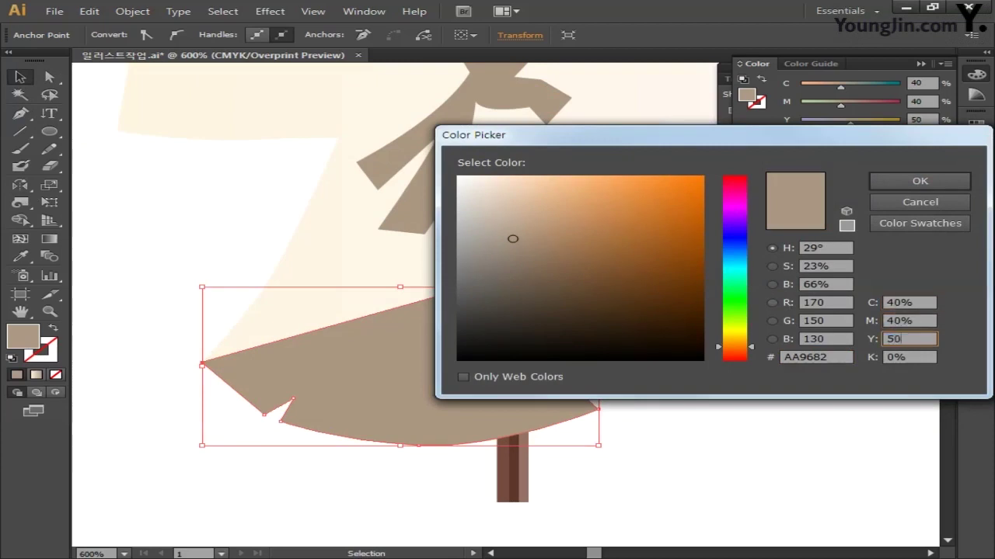
{"action": "key", "text": "Tab"}
{"action": "type", "text": "0"}
{"action": "key", "text": "Return"}
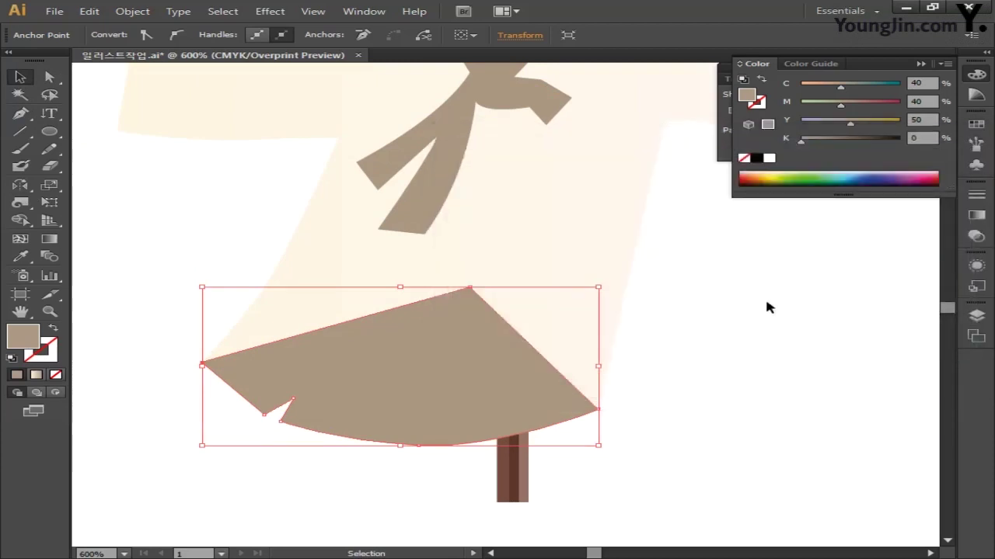
Send the hem lining shape to the back, behind the robe and the pole
{"action": "right_click", "coordinate": [400, 358]}
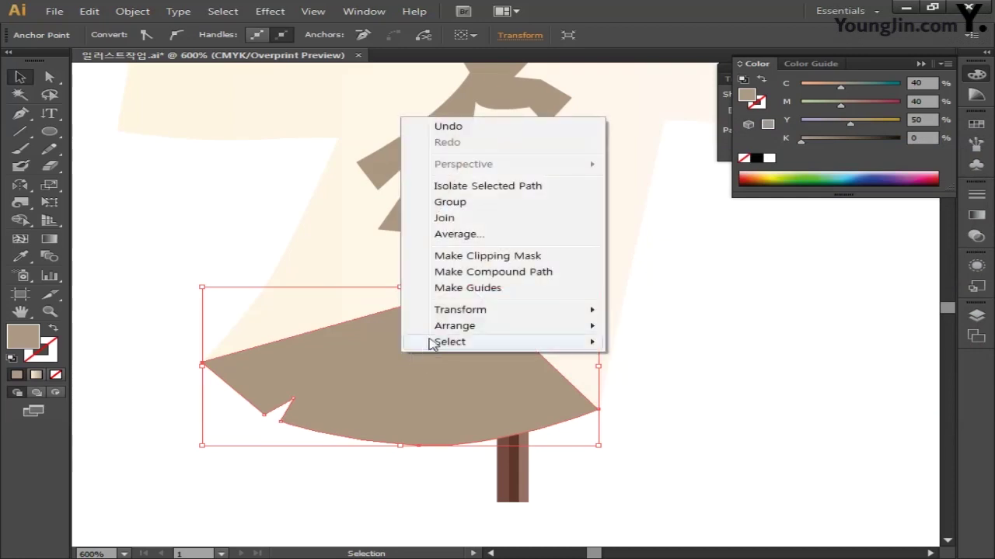
{"action": "mouse_move", "coordinate": [435, 328]}
{"action": "left_click", "coordinate": [659, 374]}
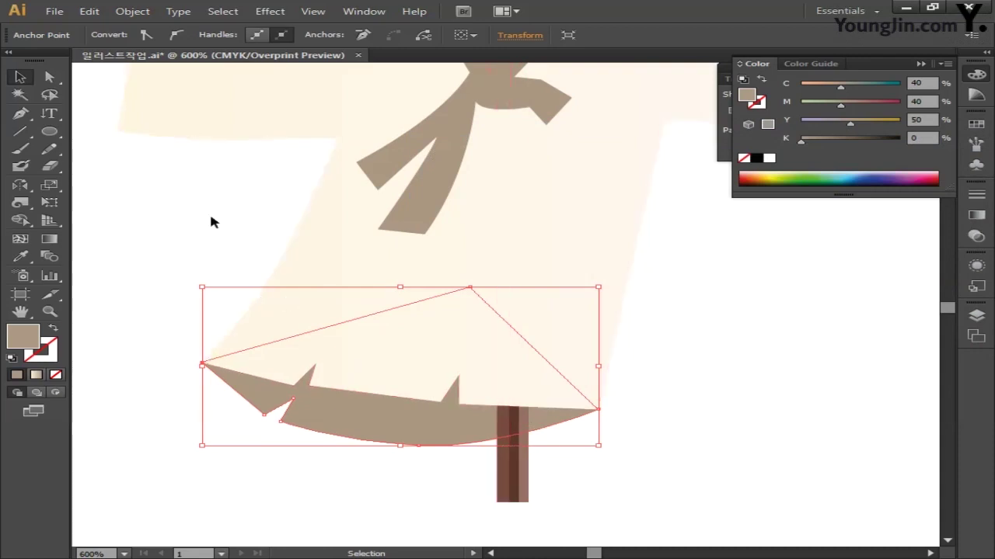
Raise the hem lining's lower curve and its notch points to make the visible band narrower
{"action": "left_click", "coordinate": [49, 77]}
{"action": "left_click", "coordinate": [20, 113]}
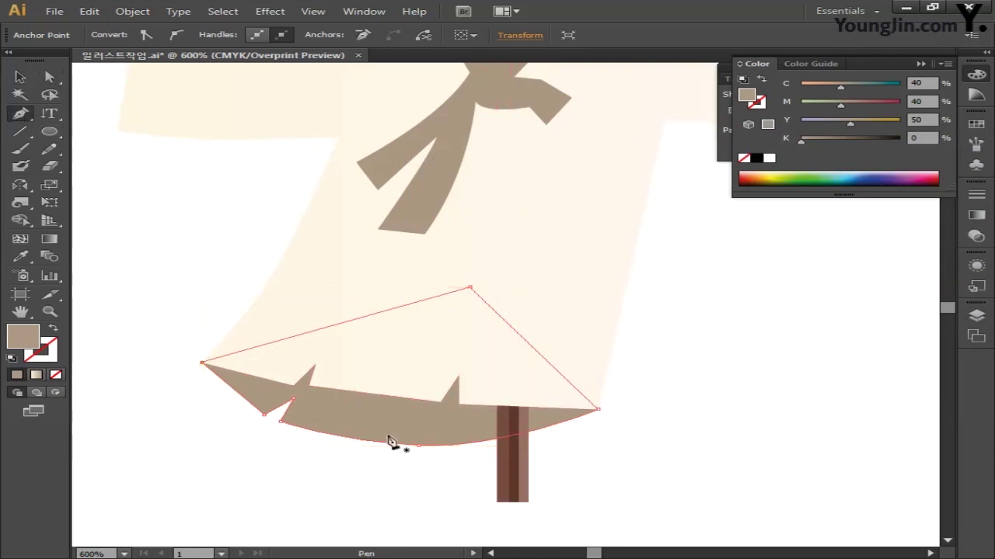
{"action": "left_click", "coordinate": [418, 446]}
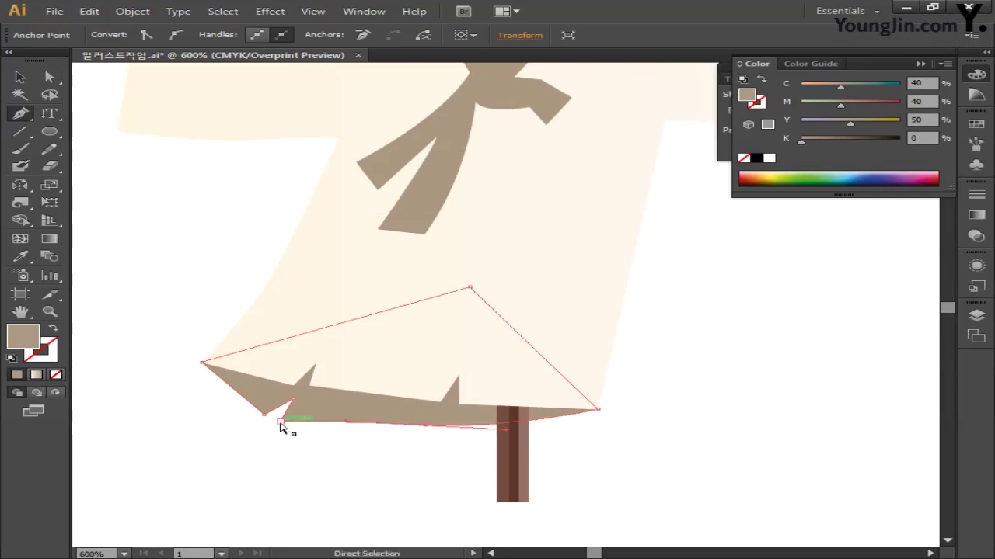
{"action": "left_click_drag", "start_coordinate": [280, 425], "coordinate": [285, 408]}
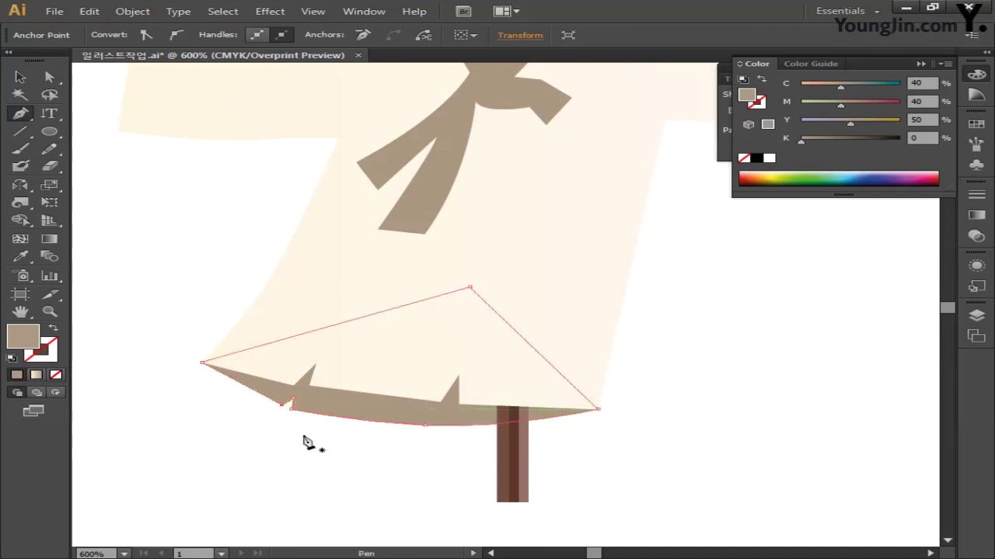
Select the hat and face together and move them straight down, closer to the collar
{"action": "key", "text": "v"}
{"action": "key", "text": "ctrl+shift+a"}
{"action": "key", "text": "ctrl+minus"}
{"action": "left_click_drag", "start_coordinate": [205, 282], "coordinate": [171, 394]}
{"action": "left_click_drag", "start_coordinate": [244, 240], "coordinate": [242, 296]}
{"action": "left_click_drag", "start_coordinate": [303, 97], "coordinate": [577, 265]}
{"action": "left_click_drag", "start_coordinate": [535, 228], "coordinate": [531, 256]}
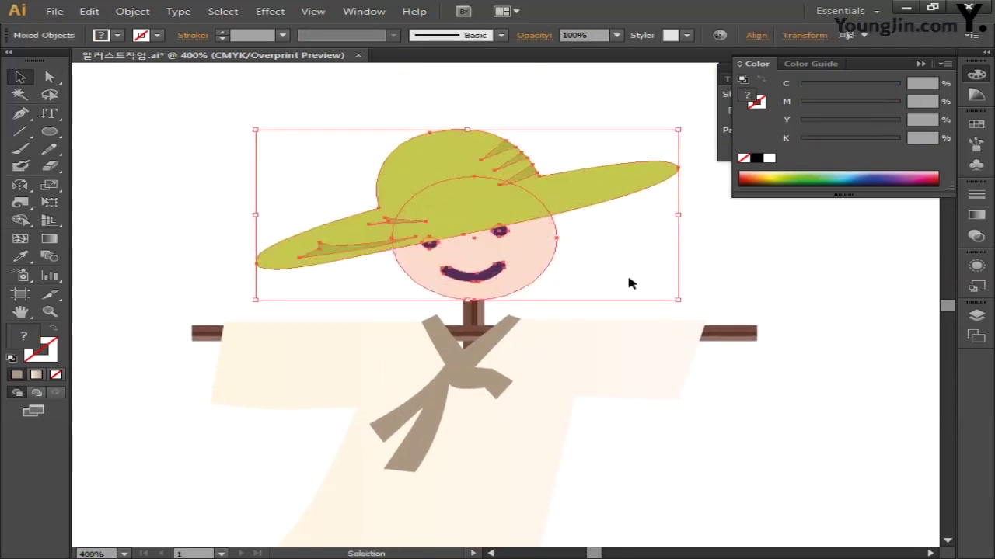
{"action": "key", "text": "ctrl+shift+a"}
Draw a taupe lining shape with a rounded outer edge at the right sleeve's opening
{"action": "left_click_drag", "start_coordinate": [781, 292], "coordinate": [608, 228]}
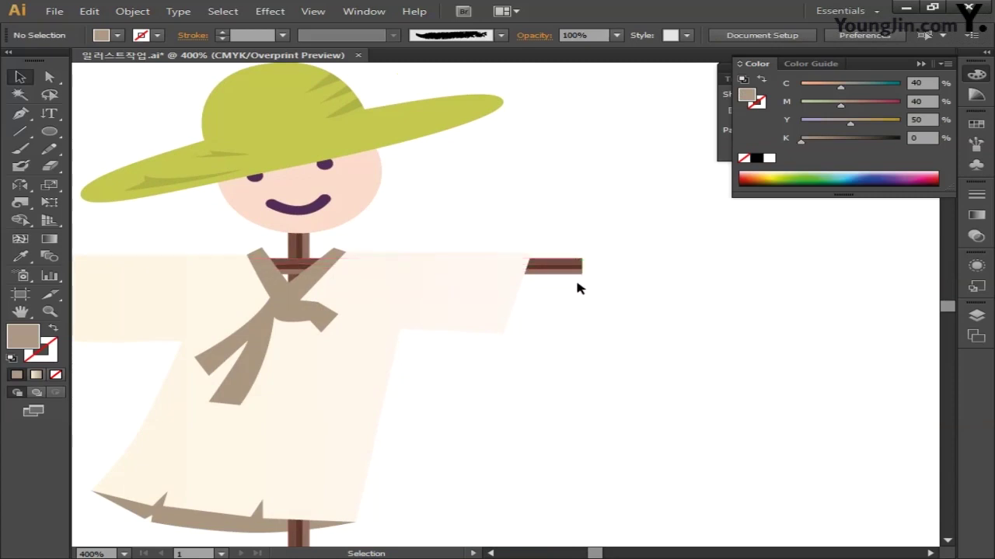
{"action": "left_click", "coordinate": [20, 113]}
{"action": "left_click", "coordinate": [503, 333]}
{"action": "left_click", "coordinate": [436, 291]}
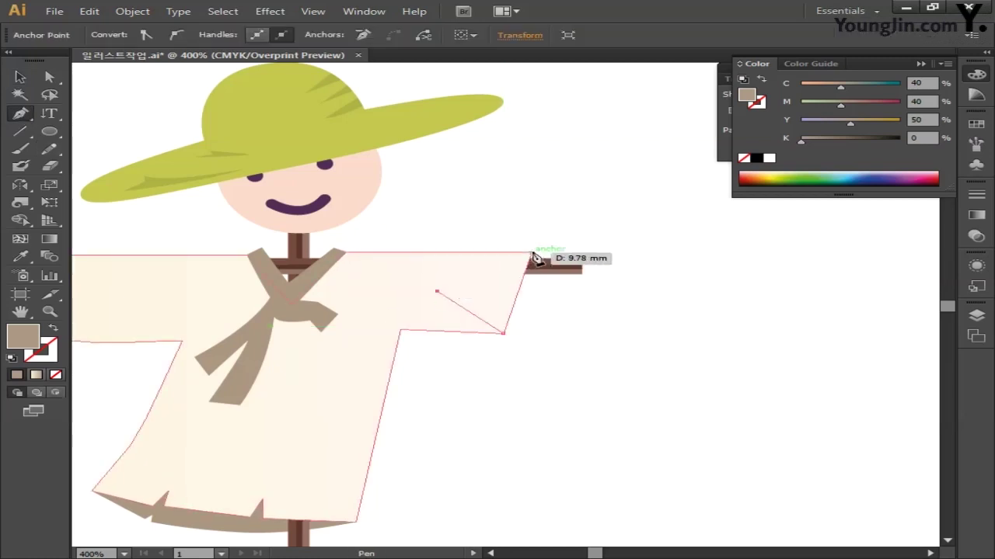
{"action": "left_click", "coordinate": [531, 253]}
{"action": "key", "text": "v"}
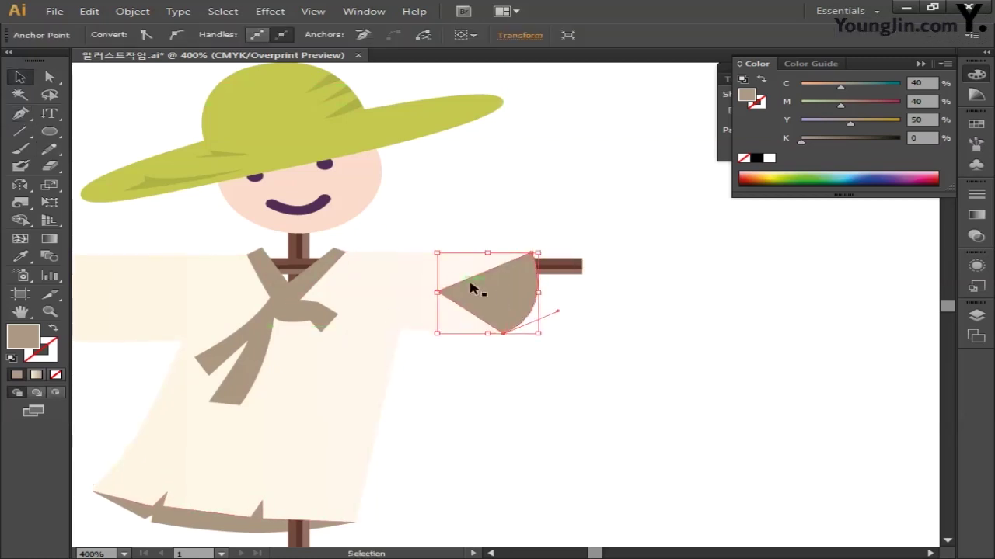
Send the sleeve lining to the back so it sits behind the sleeve and crossbar
{"action": "right_click", "coordinate": [529, 294]}
{"action": "mouse_move", "coordinate": [624, 501]}
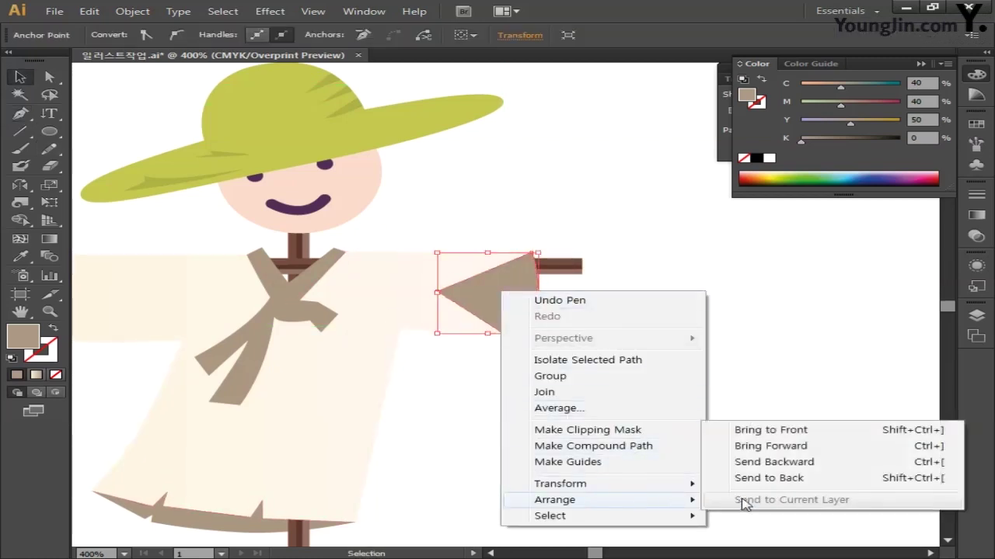
{"action": "left_click", "coordinate": [743, 480]}
{"action": "left_click", "coordinate": [604, 381]}
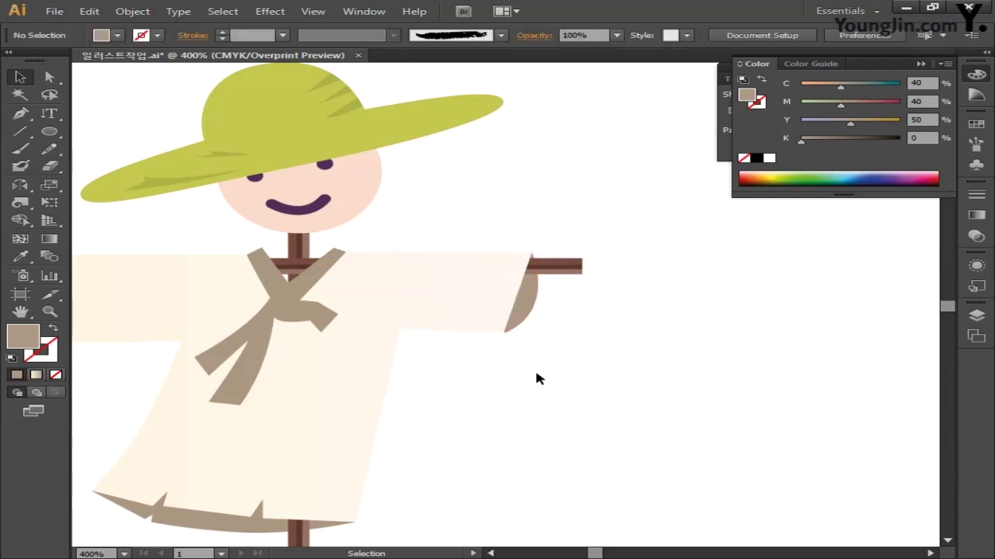
Draw a closed taupe patch over the robe's lower right corner, overhanging its side edge, with three small stitch tabs on the inner edges
{"action": "left_click_drag", "start_coordinate": [556, 434], "coordinate": [630, 335]}
{"action": "left_click", "coordinate": [19, 114]}
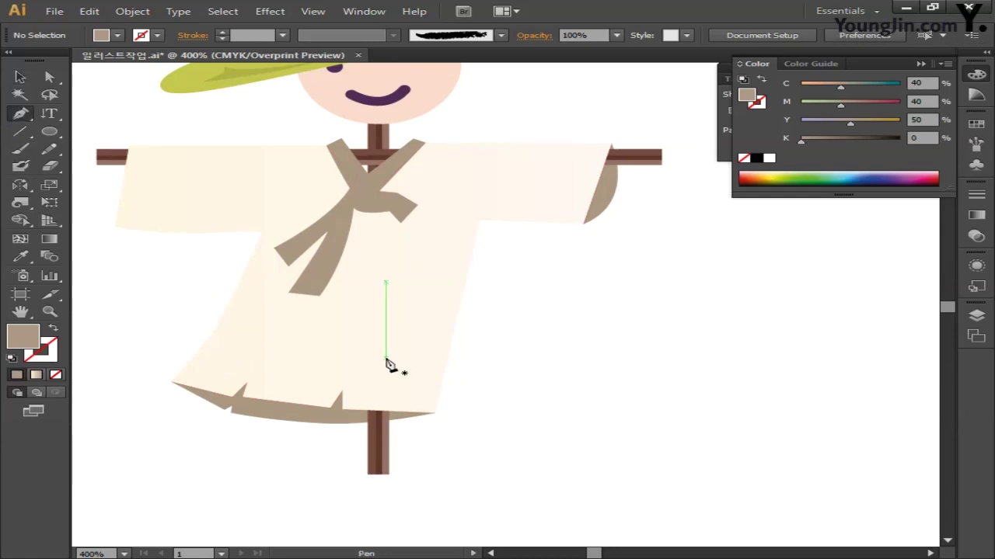
{"action": "scroll", "coordinate": [386, 363], "scroll_direction": "up", "scroll_amount": 2}
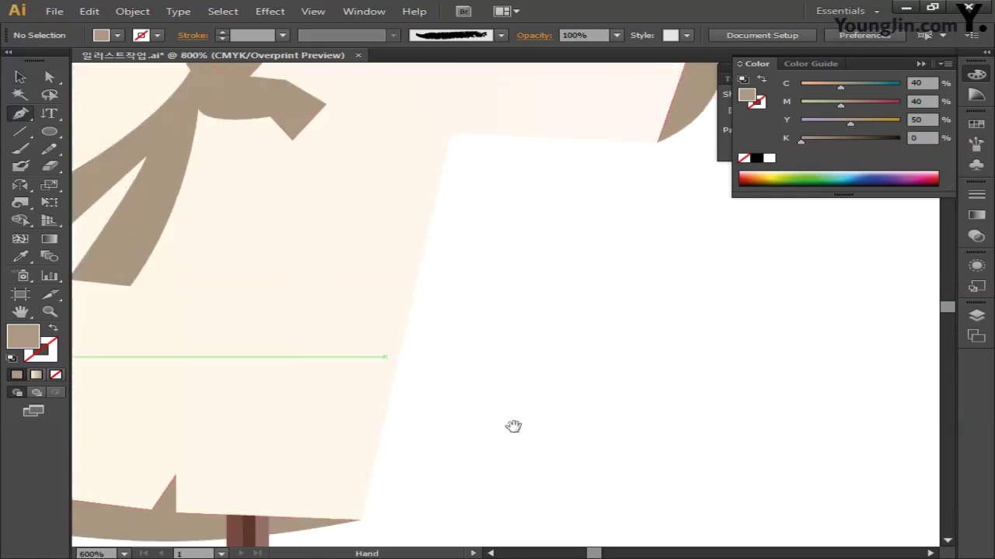
{"action": "left_click_drag", "start_coordinate": [512, 424], "coordinate": [694, 334]}
{"action": "left_click", "coordinate": [530, 426]}
{"action": "left_click", "coordinate": [647, 304]}
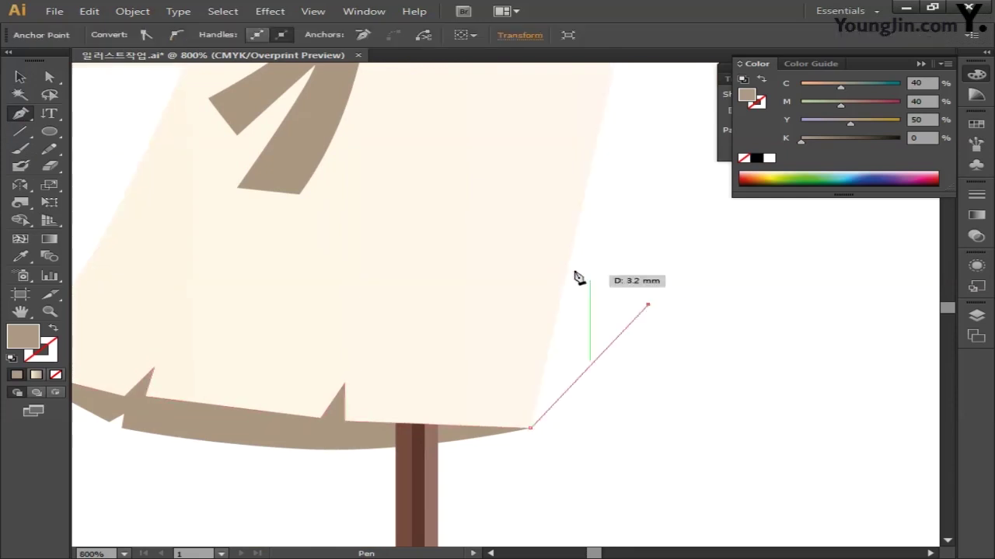
{"action": "left_click", "coordinate": [510, 250]}
{"action": "left_click", "coordinate": [495, 257]}
{"action": "left_click", "coordinate": [474, 251]}
{"action": "left_click", "coordinate": [486, 264]}
{"action": "left_click", "coordinate": [422, 318]}
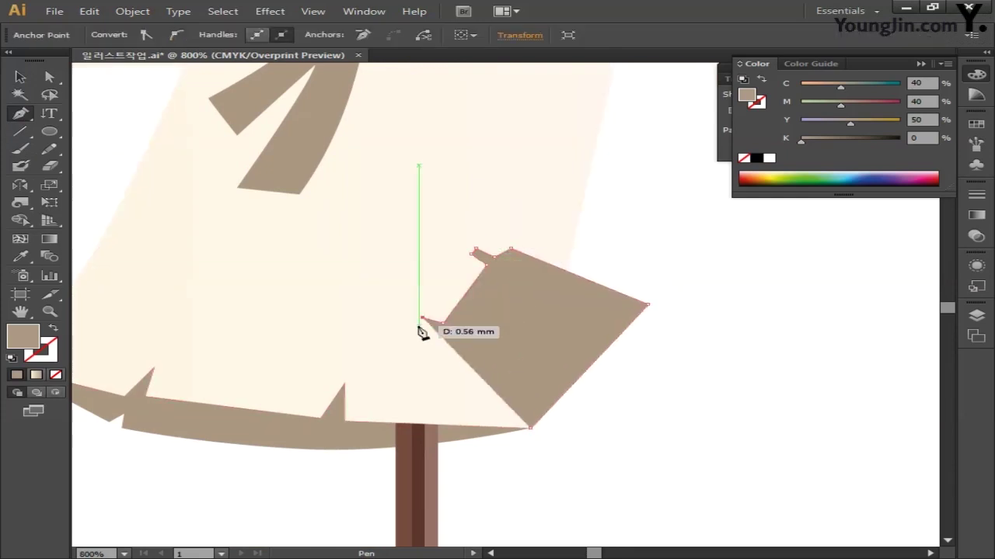
{"action": "left_click", "coordinate": [432, 342]}
{"action": "left_click", "coordinate": [476, 382]}
{"action": "left_click", "coordinate": [458, 391]}
{"action": "left_click", "coordinate": [466, 397]}
{"action": "left_click", "coordinate": [481, 389]}
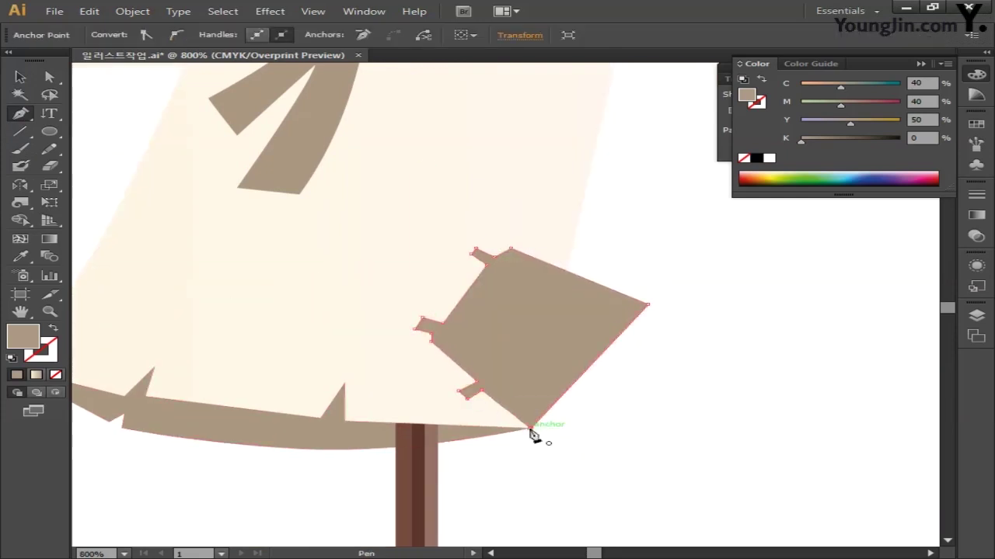
{"action": "left_click", "coordinate": [529, 427]}
Select the patch together with the robe and split them where they overlap using Pathfinder Divide
{"action": "left_click", "coordinate": [26, 78]}
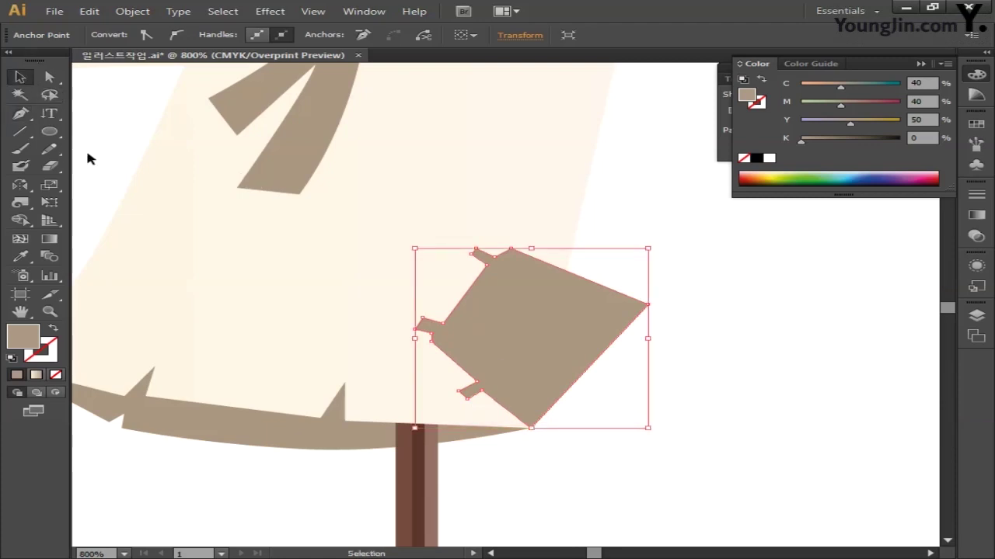
{"action": "key", "text": "ctrl+shift+a"}
{"action": "left_click", "coordinate": [618, 319]}
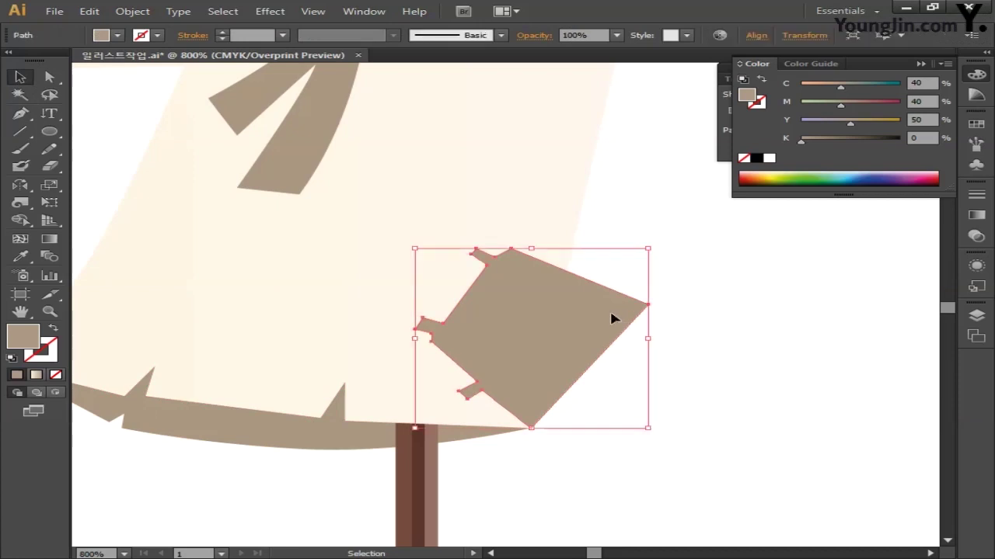
{"action": "left_click", "coordinate": [552, 192], "text": "shift"}
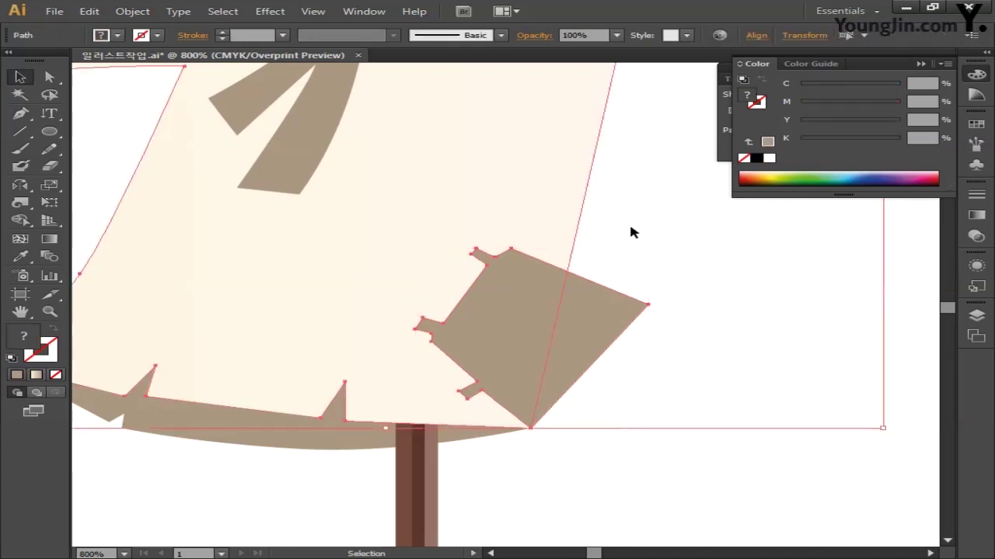
{"action": "key", "text": "ctrl+shift+F9"}
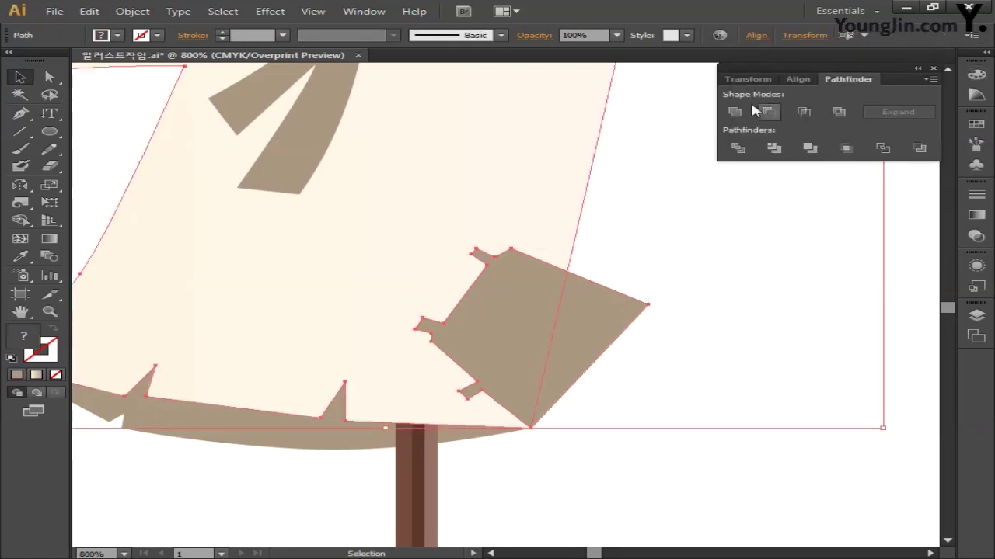
{"action": "left_click", "coordinate": [737, 147]}
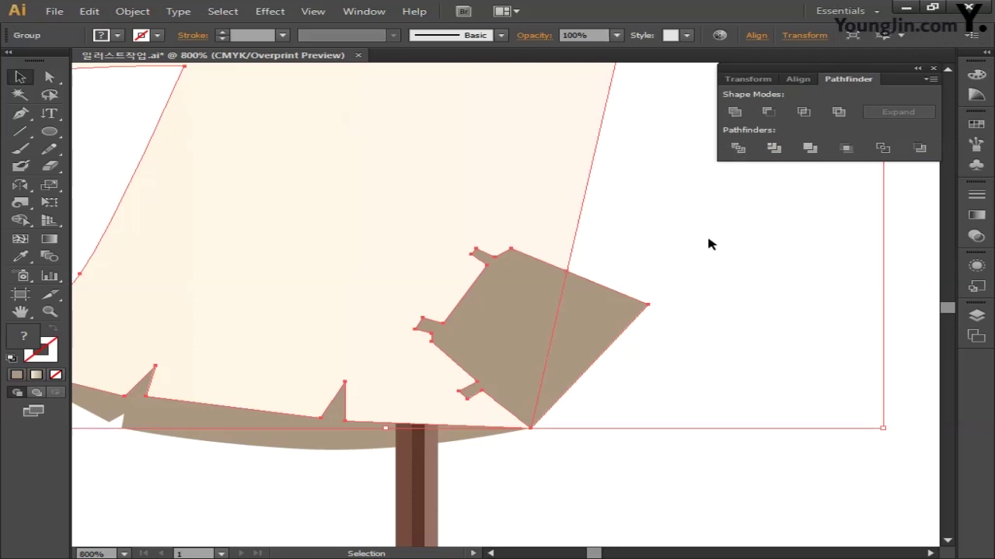
Delete the piece of the patch that extends beyond the robe's right edge
{"action": "left_click", "coordinate": [49, 77]}
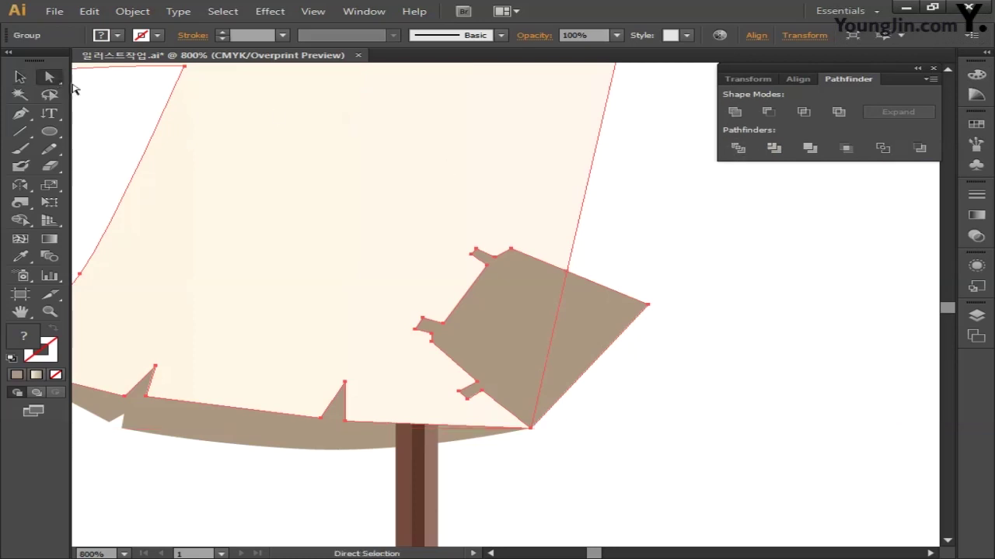
{"action": "left_click_drag", "start_coordinate": [624, 264], "coordinate": [707, 348]}
{"action": "key", "text": "Delete"}
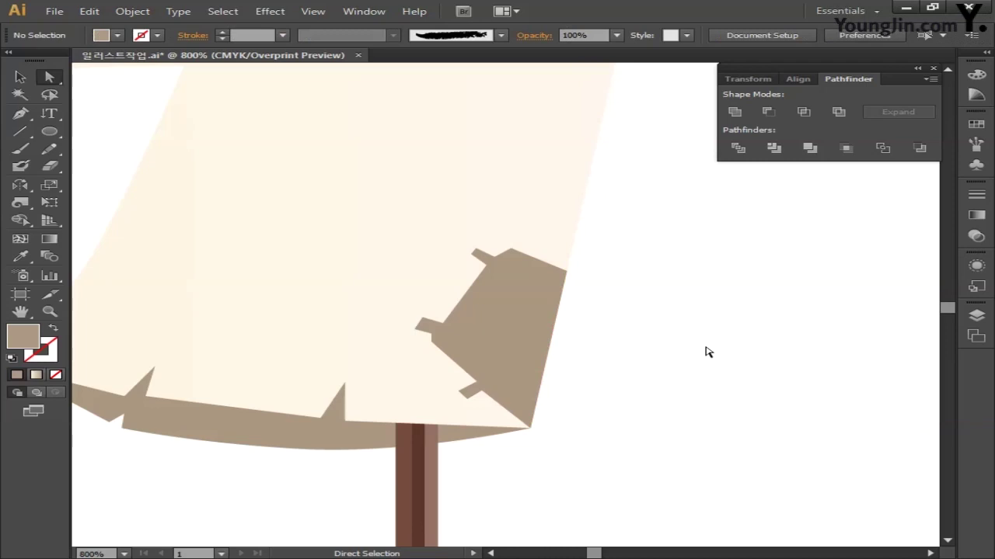
Set the fill of the robe's lower right corner patch to C 10, M 10, Y 90, K 0
{"action": "left_click", "coordinate": [517, 304]}
{"action": "left_click", "coordinate": [381, 332], "text": "shift"}
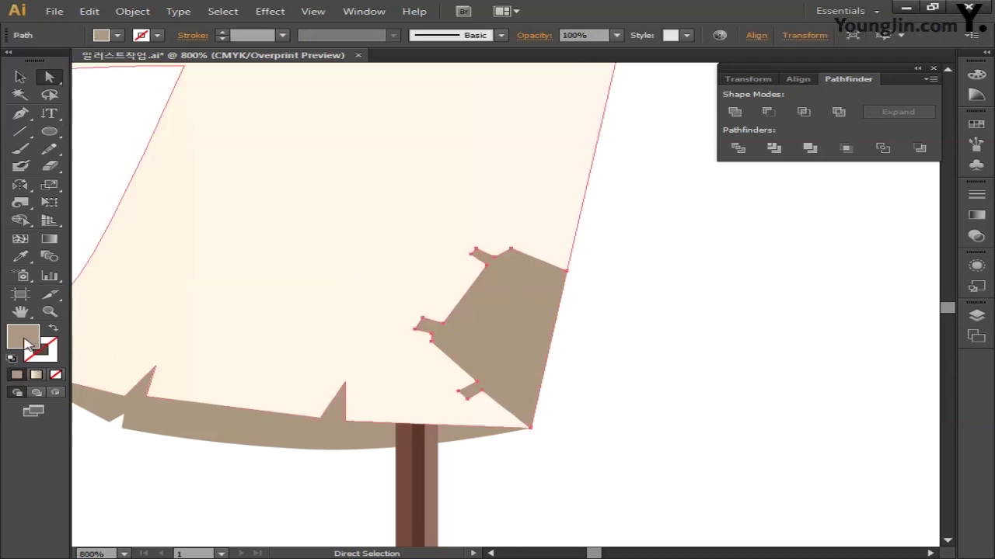
{"action": "double_click", "coordinate": [23, 338]}
{"action": "left_click", "coordinate": [926, 302]}
{"action": "double_click", "coordinate": [926, 302]}
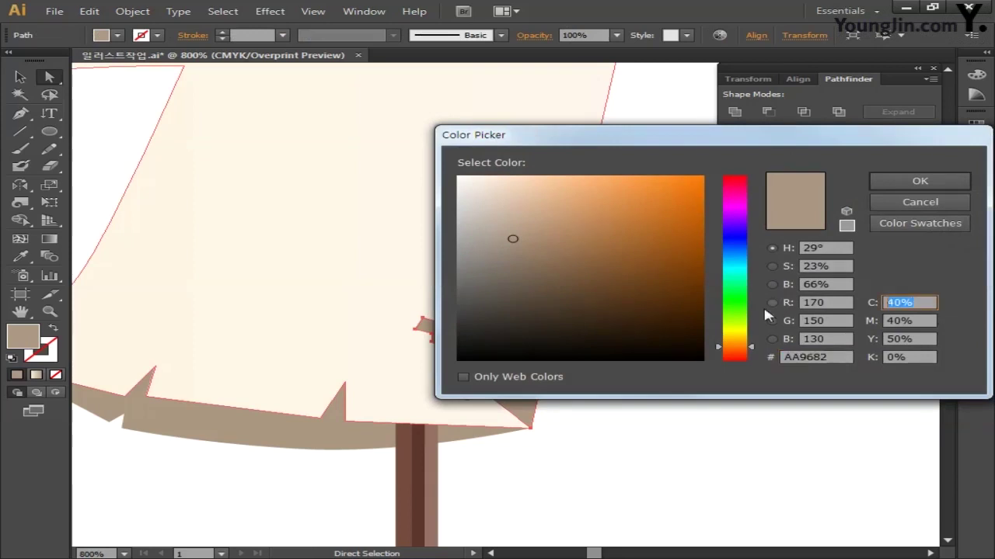
{"action": "type", "text": "10"}
{"action": "key", "text": "Tab"}
{"action": "type", "text": "10"}
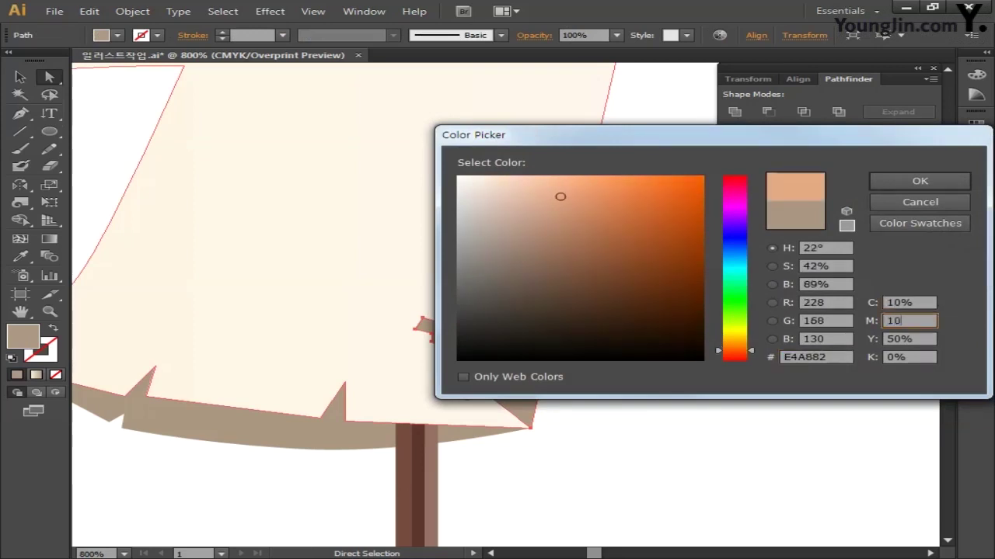
{"action": "key", "text": "Tab"}
{"action": "type", "text": "90"}
{"action": "key", "text": "Tab"}
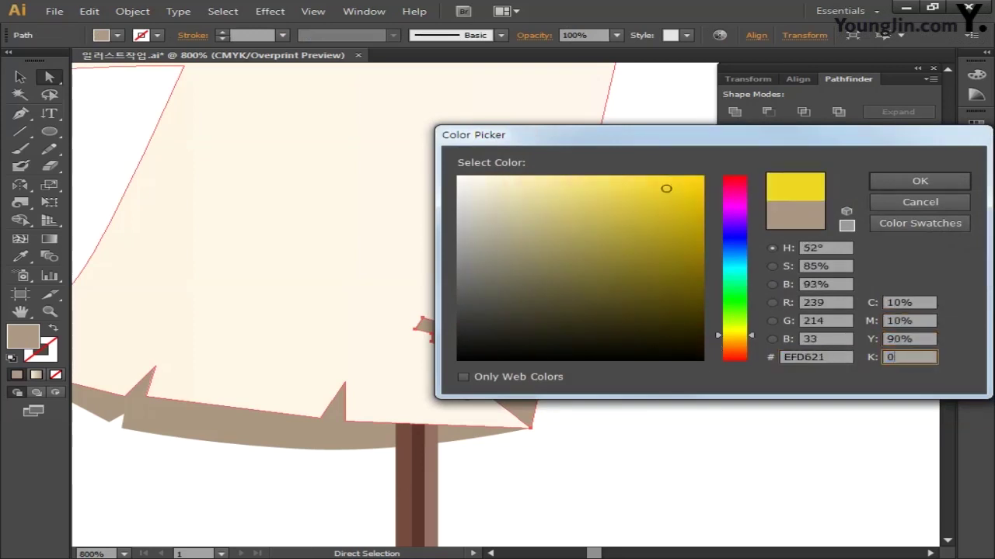
{"action": "key", "text": "Return"}
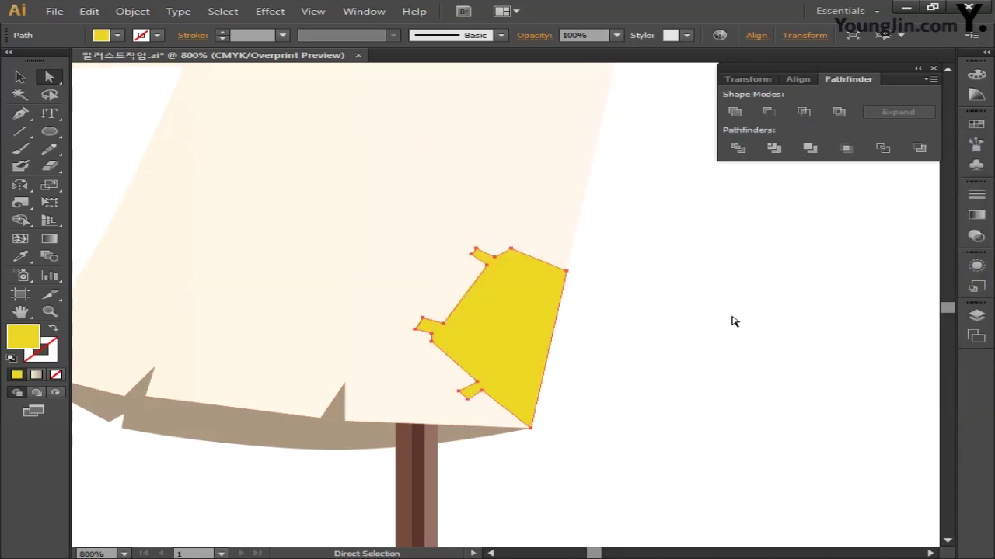
Draw a closed yellow patch on the robe's left shoulder, overhanging the shoulder line, with three small stitch tabs on its outer and lower edges
{"action": "key", "text": "space"}
{"action": "left_click_drag", "start_coordinate": [644, 269], "coordinate": [721, 375]}
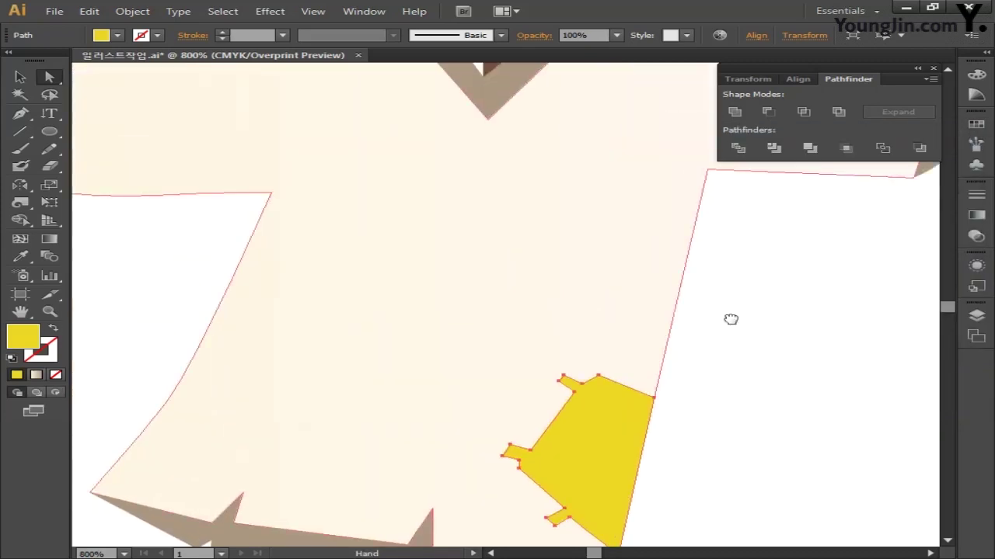
{"action": "left_click_drag", "start_coordinate": [730, 318], "coordinate": [809, 432]}
{"action": "left_click_drag", "start_coordinate": [415, 140], "coordinate": [422, 213]}
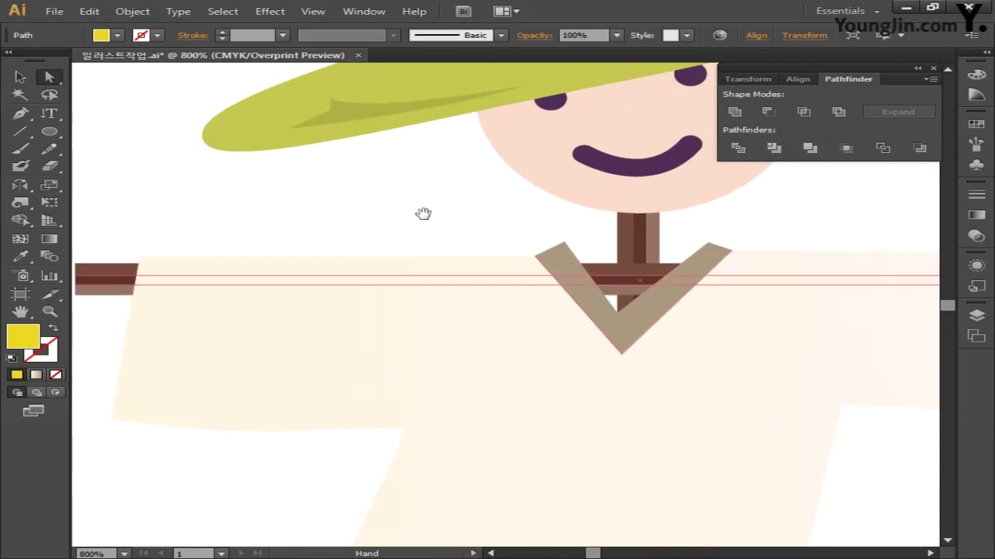
{"action": "left_click", "coordinate": [420, 212]}
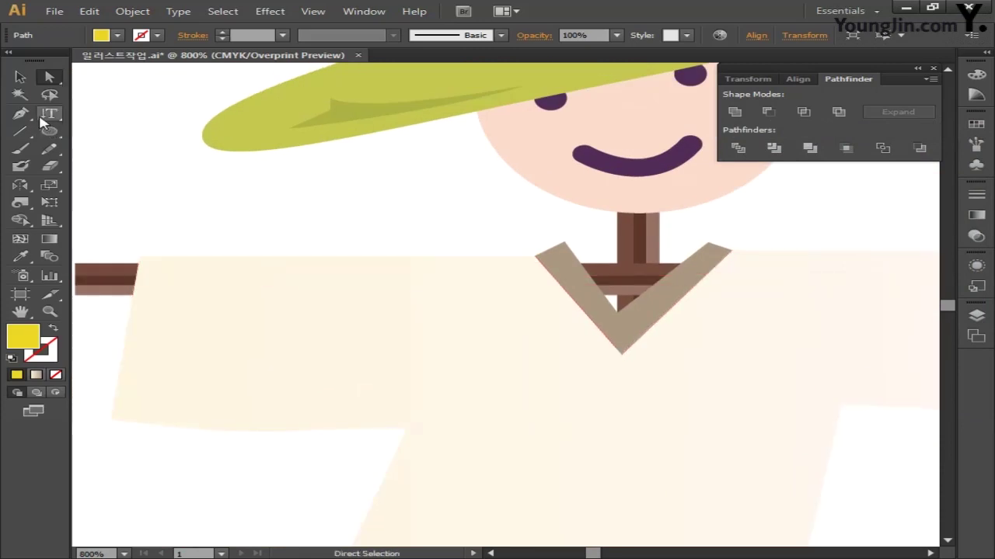
{"action": "left_click", "coordinate": [21, 114]}
{"action": "left_click", "coordinate": [321, 271]}
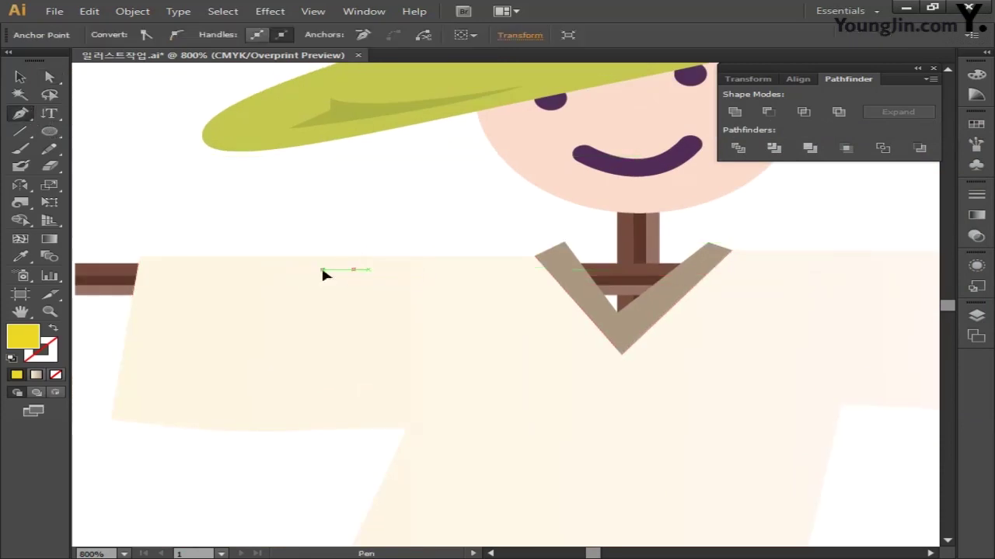
{"action": "left_click", "coordinate": [324, 279]}
{"action": "left_click_drag", "start_coordinate": [354, 269], "coordinate": [340, 294]}
{"action": "left_click", "coordinate": [367, 243]}
{"action": "left_click", "coordinate": [439, 304]}
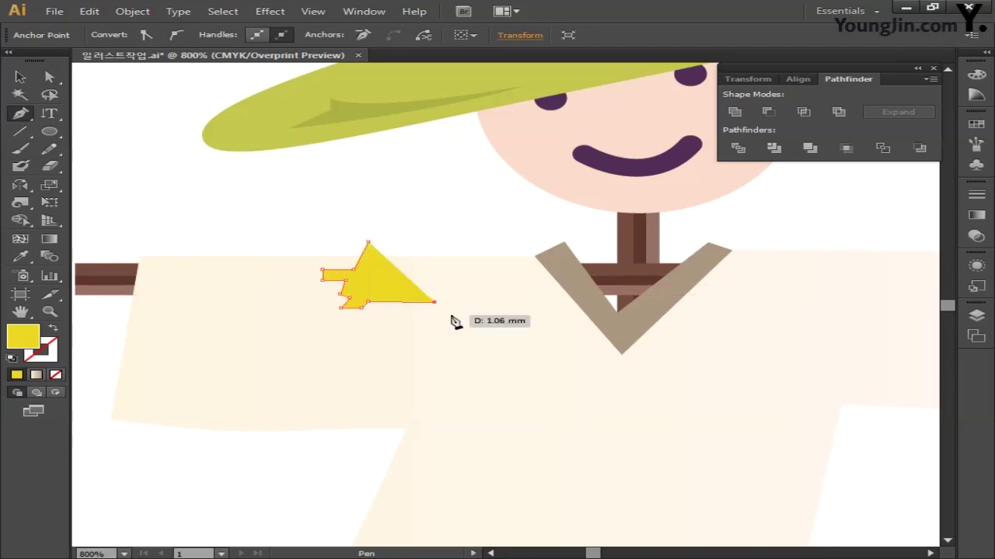
{"action": "left_click", "coordinate": [443, 304], "text": "ctrl"}
{"action": "left_click", "coordinate": [533, 243]}
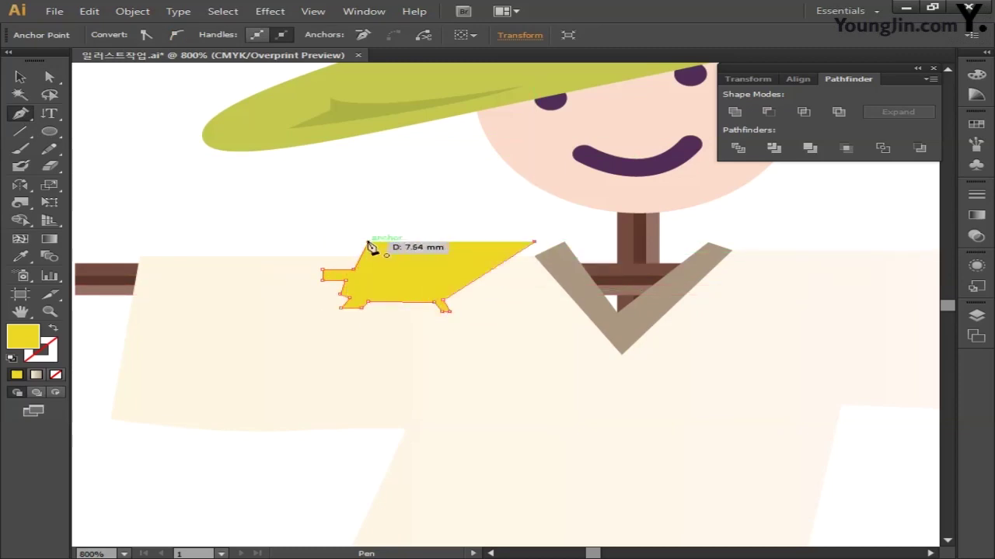
{"action": "left_click", "coordinate": [367, 244]}
Split the shoulder patch and robe with Pathfinder Divide and delete the patch piece that extends above the shoulder line
{"action": "key", "text": "v"}
{"action": "left_click", "coordinate": [272, 306], "text": "shift"}
{"action": "left_click", "coordinate": [738, 148]}
{"action": "key", "text": "a"}
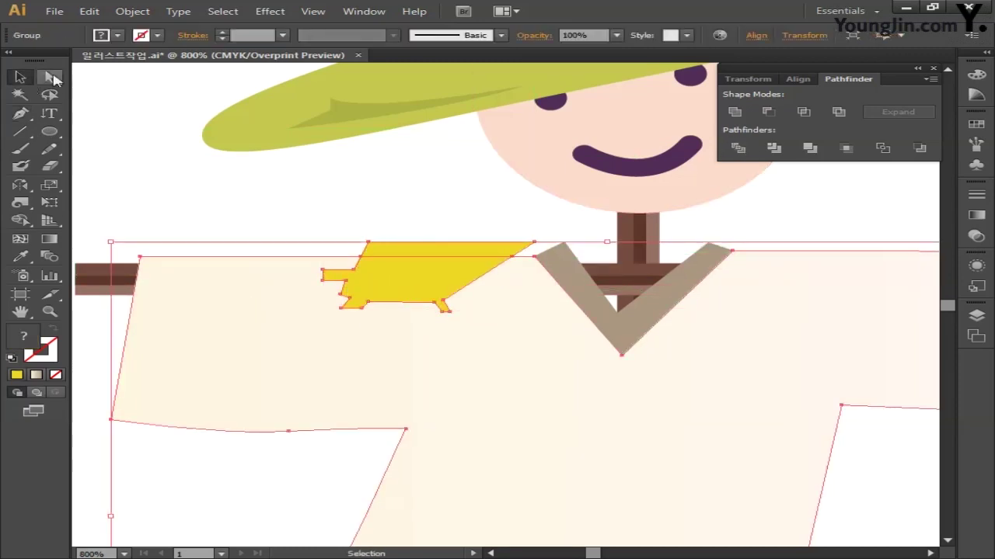
{"action": "left_click", "coordinate": [373, 251]}
{"action": "key", "text": "Delete"}
Set the shoulder patch's fill to C 30, M 10, Y 80, K 0
{"action": "left_click", "coordinate": [395, 277]}
{"action": "double_click", "coordinate": [30, 337]}
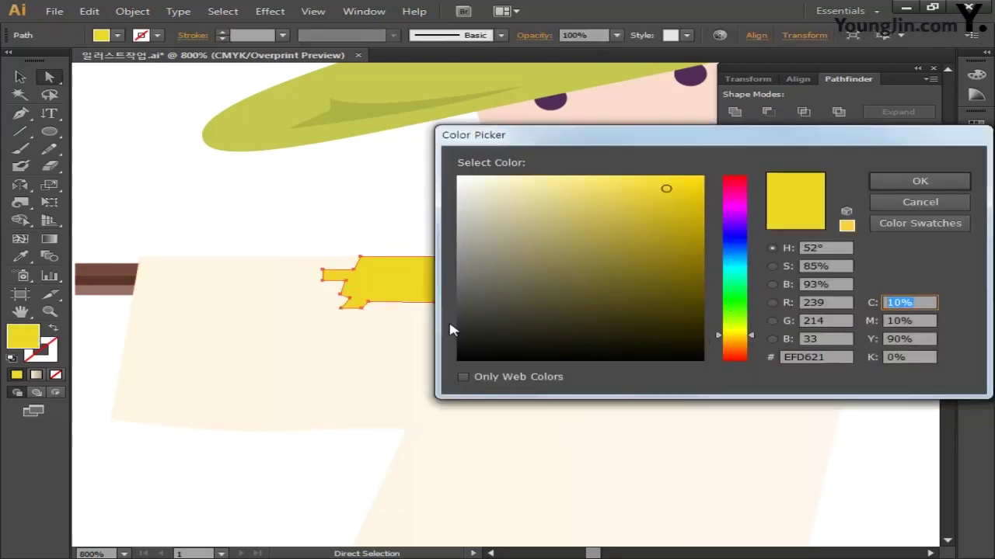
{"action": "type", "text": "30"}
{"action": "key", "text": "Tab"}
{"action": "type", "text": "10"}
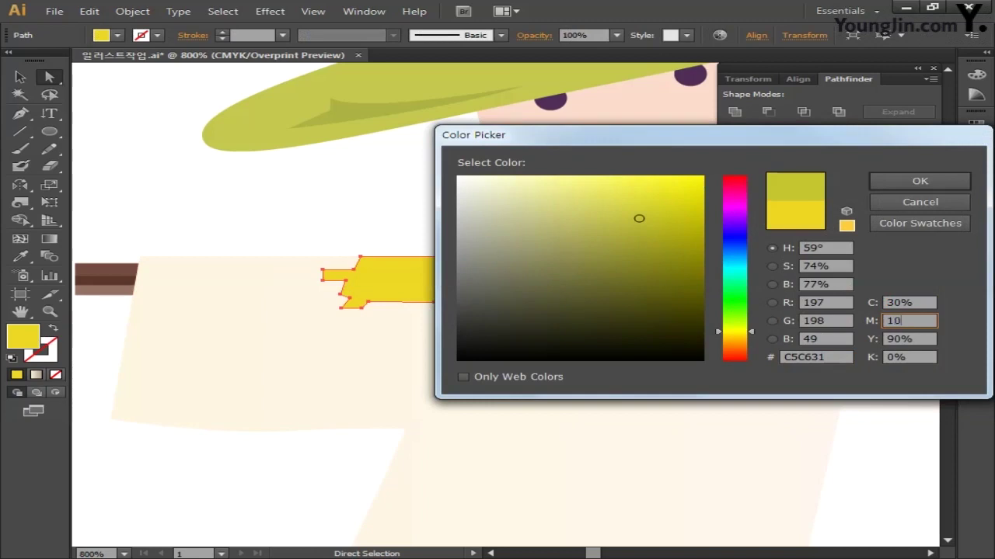
{"action": "key", "text": "Tab"}
{"action": "type", "text": "80"}
{"action": "key", "text": "Tab"}
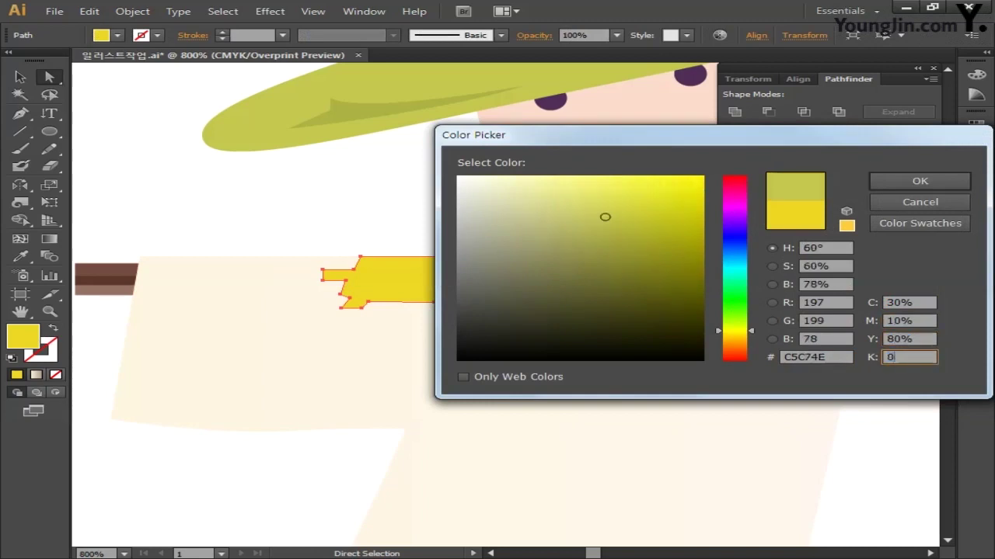
{"action": "type", "text": "0"}
{"action": "left_click", "coordinate": [920, 181]}
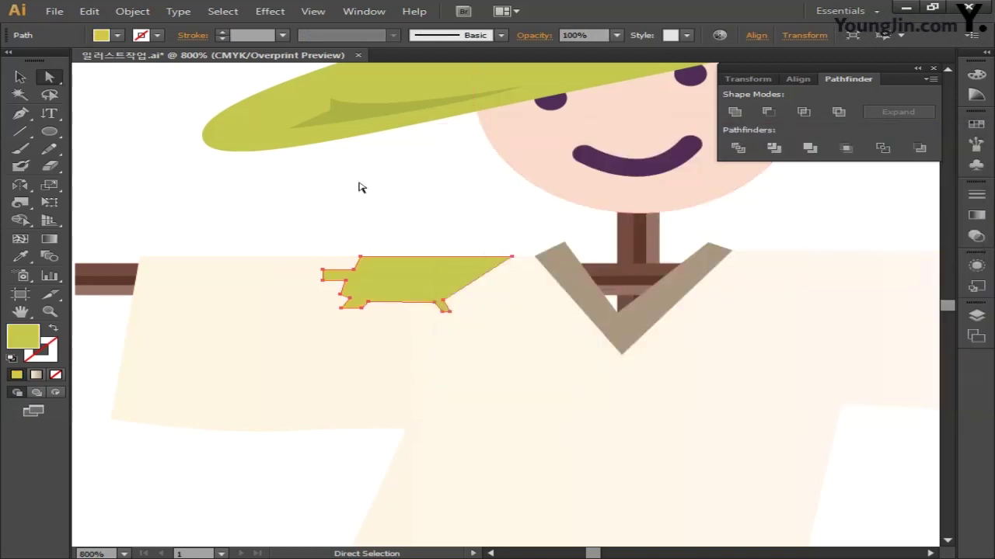
{"action": "key", "text": "v"}
{"action": "left_click", "coordinate": [216, 189]}
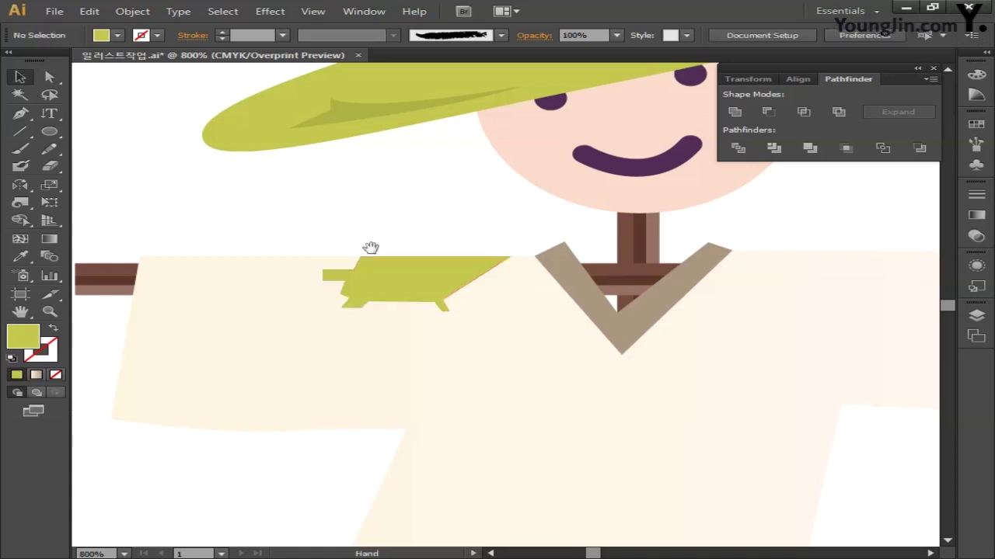
Bring the taupe collar with its tied ribbon to the front of the robe
{"action": "left_click_drag", "start_coordinate": [488, 293], "coordinate": [359, 197]}
{"action": "left_click", "coordinate": [462, 204]}
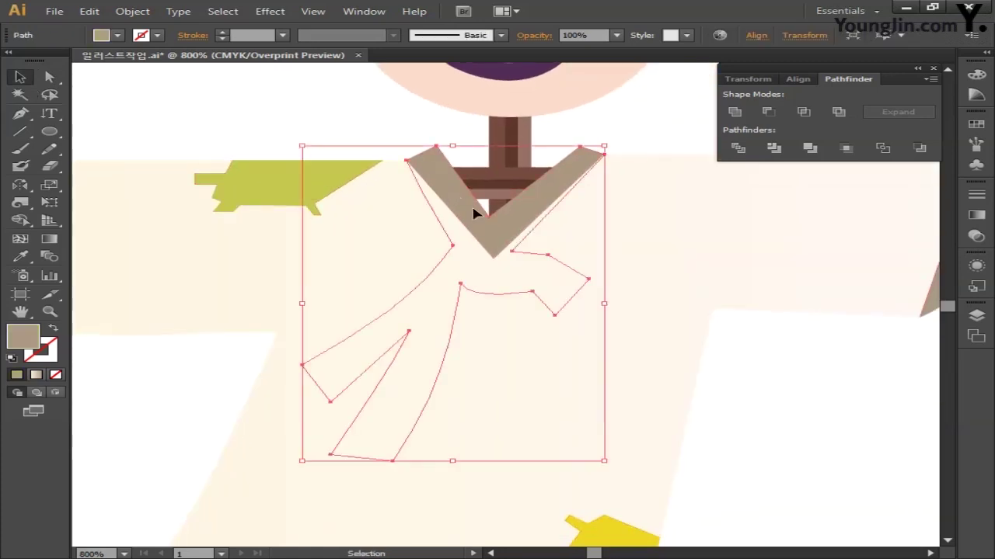
{"action": "right_click", "coordinate": [490, 239]}
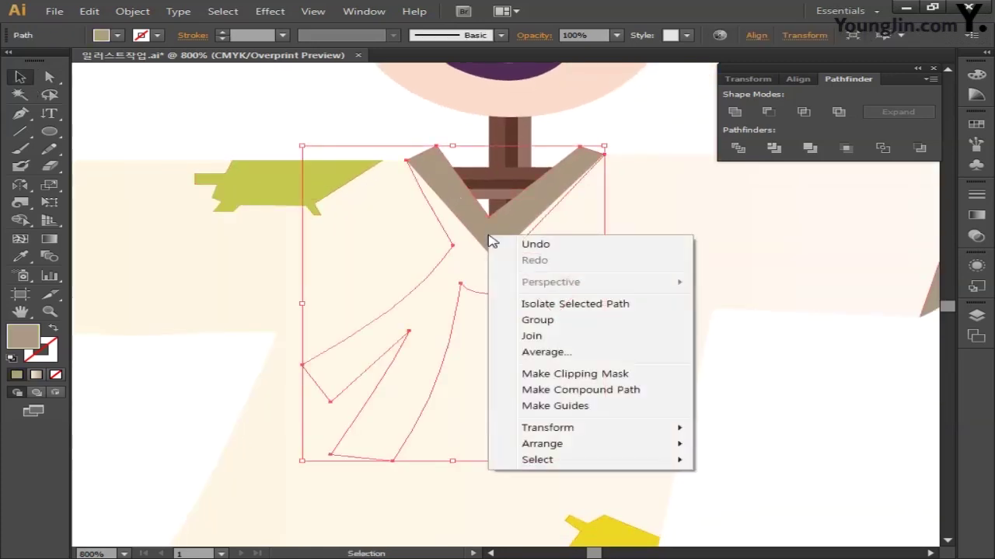
{"action": "mouse_move", "coordinate": [544, 443]}
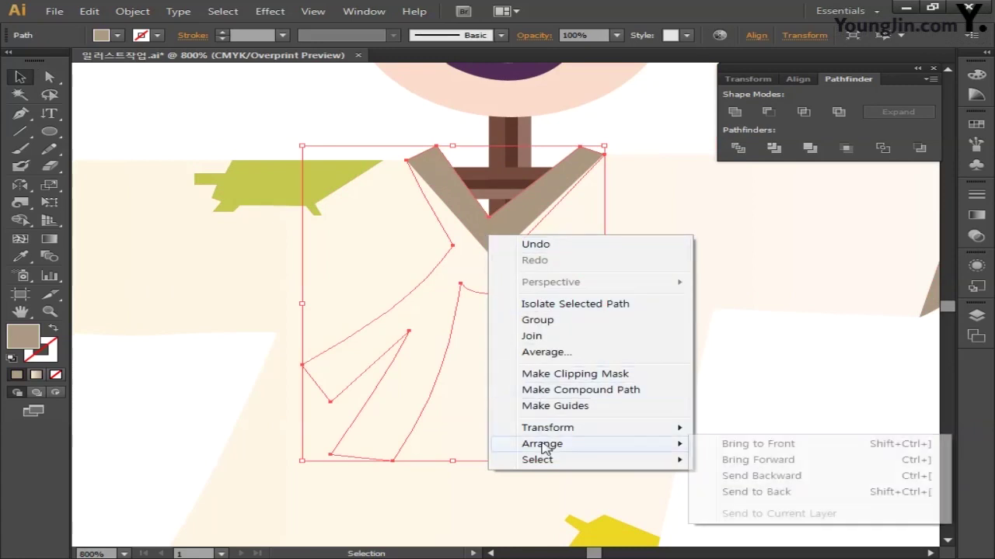
{"action": "left_click", "coordinate": [750, 444]}
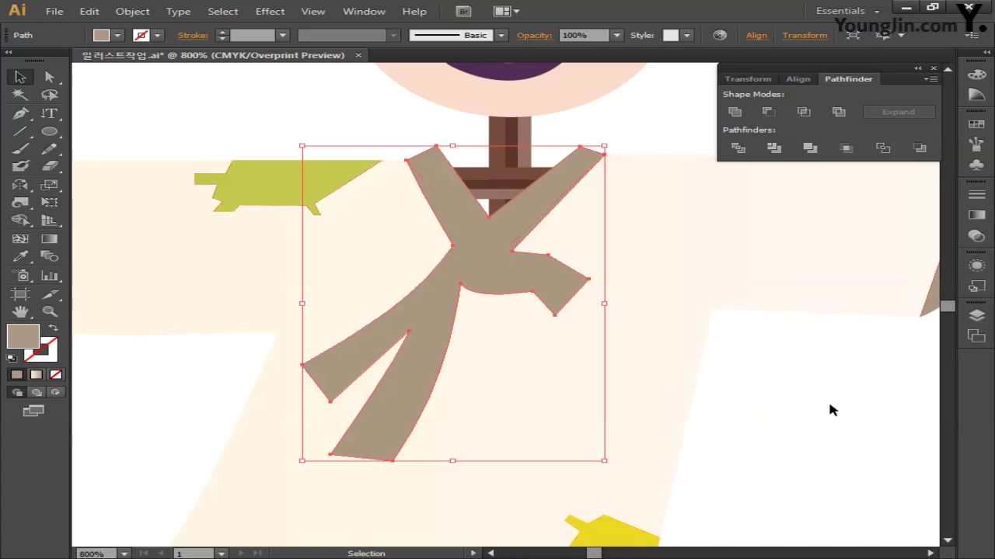
{"action": "key", "text": "ctrl+shift+a"}
Group all parts of the scarecrow into one object and close the Pathfinder panel
{"action": "key", "text": "ctrl+minus"}
{"action": "key", "text": "ctrl+minus"}
{"action": "key", "text": "ctrl+minus"}
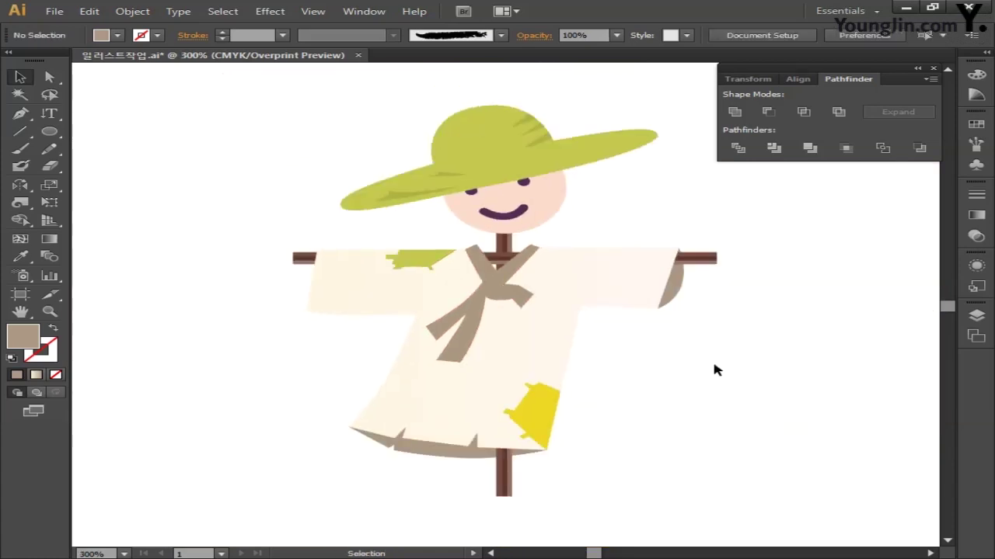
{"action": "left_click_drag", "start_coordinate": [788, 508], "coordinate": [208, 91]}
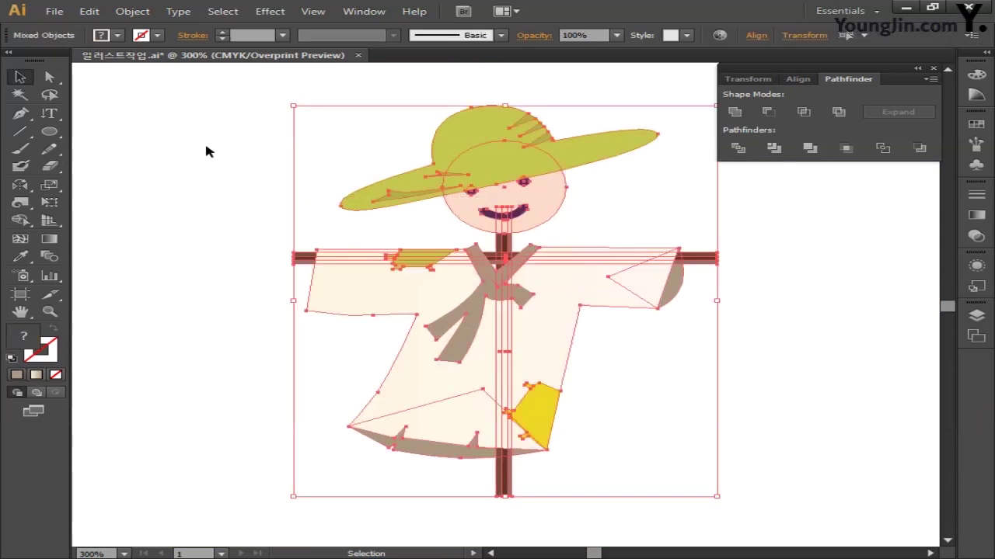
{"action": "key", "text": "ctrl+g"}
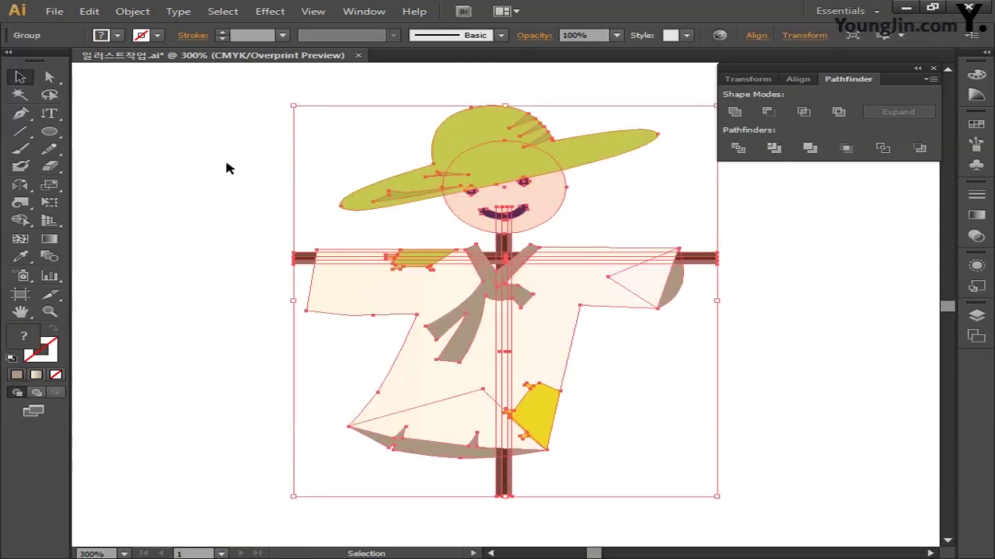
{"action": "left_click", "coordinate": [226, 168]}
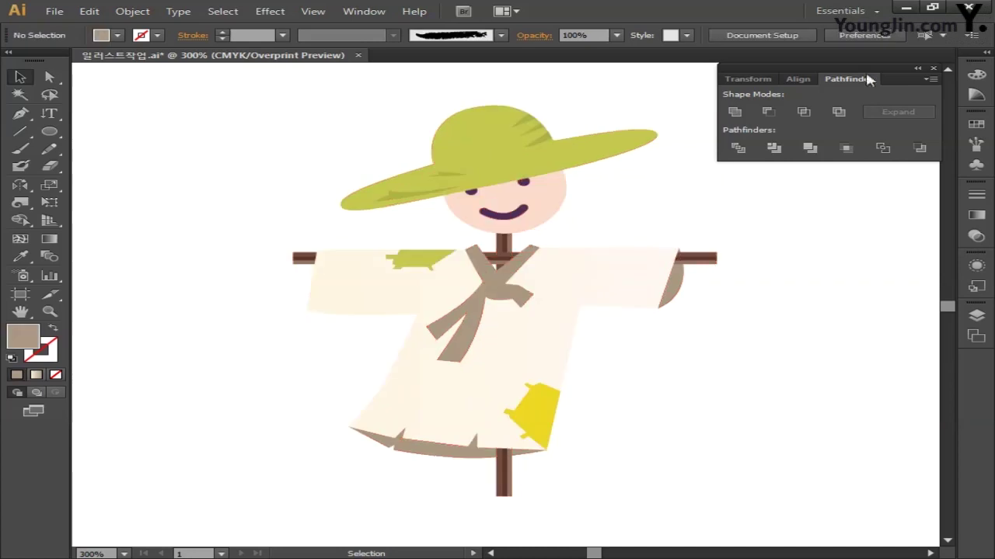
{"action": "left_click", "coordinate": [933, 69]}
Draw an upright taupe ellipse about 9 mm wide and 21 mm tall in the empty area beside the scarecrow
{"action": "left_click_drag", "start_coordinate": [218, 279], "coordinate": [657, 285]}
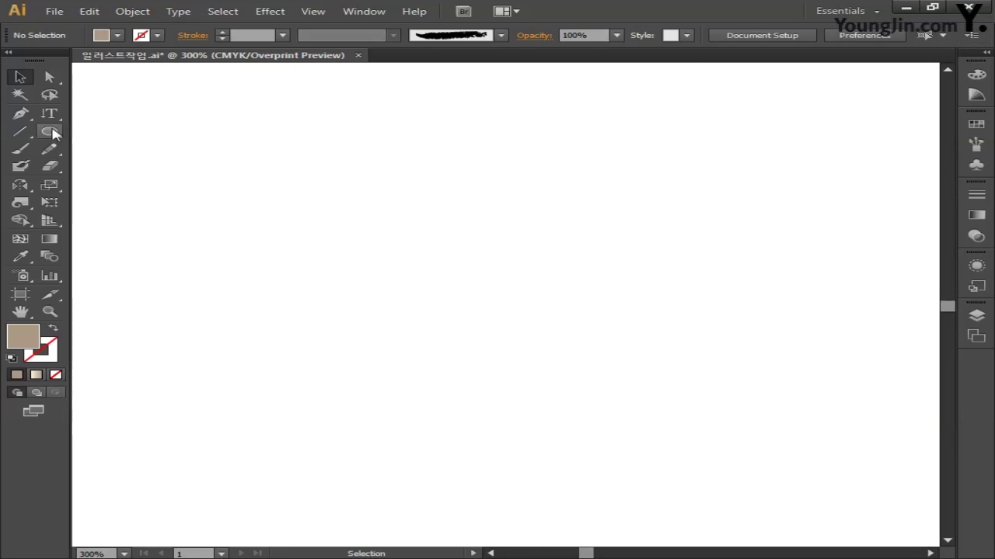
{"action": "left_click_drag", "start_coordinate": [49, 131], "coordinate": [114, 170]}
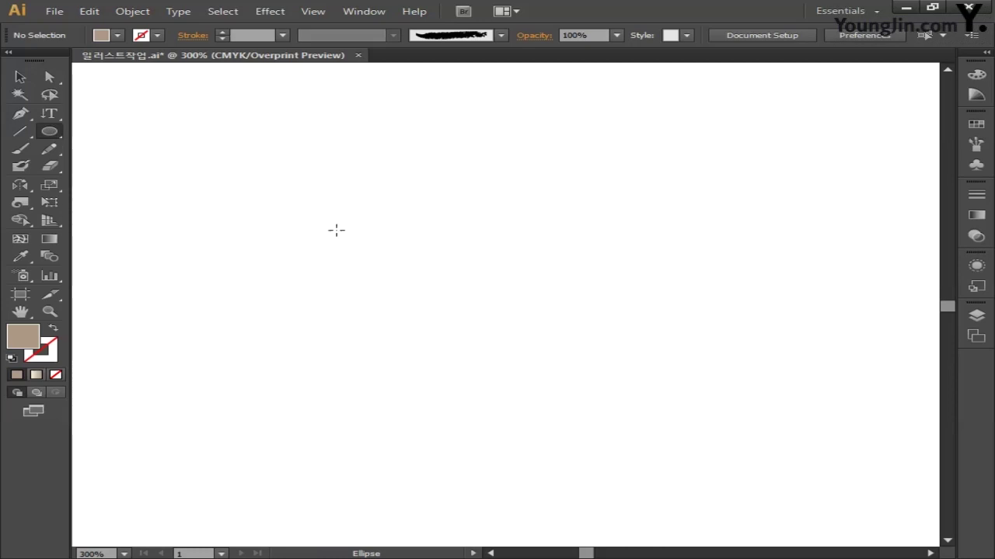
{"action": "left_click_drag", "start_coordinate": [327, 204], "coordinate": [403, 335]}
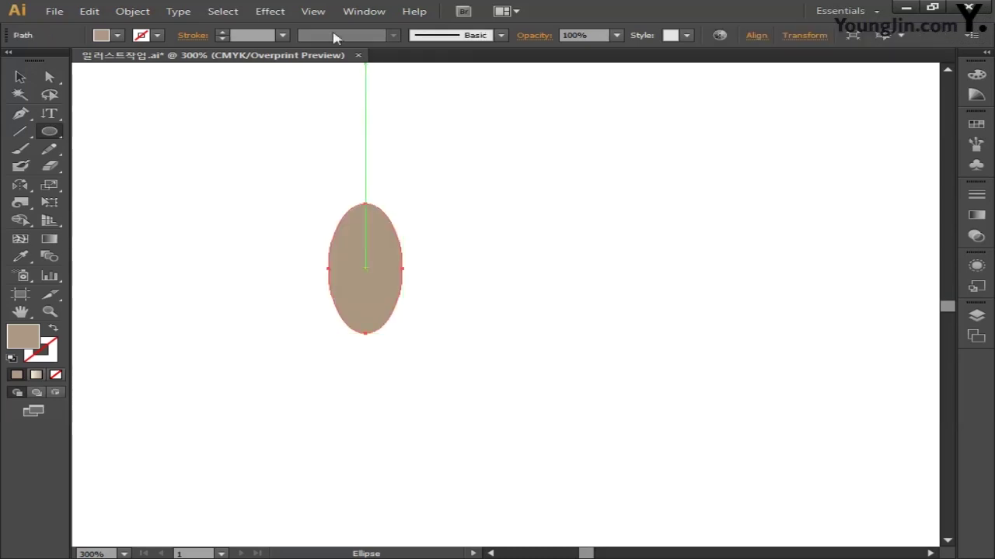
Turn off Overprint Preview for the document
{"action": "left_click", "coordinate": [317, 12]}
{"action": "left_click", "coordinate": [378, 37]}
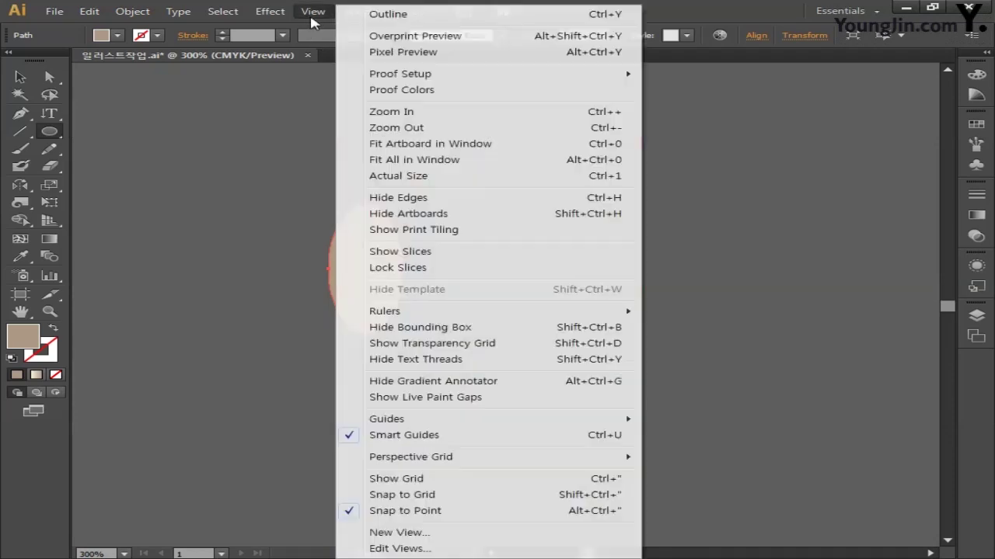
Show the rulers and place a vertical guide through the centre of the ellipse
{"action": "left_click", "coordinate": [313, 12]}
{"action": "mouse_move", "coordinate": [409, 315]}
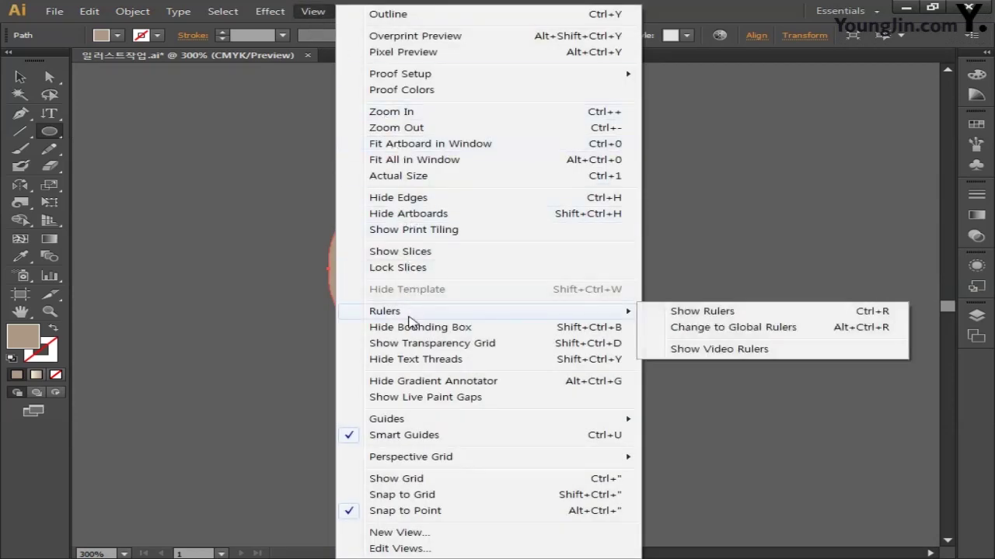
{"action": "left_click", "coordinate": [708, 314]}
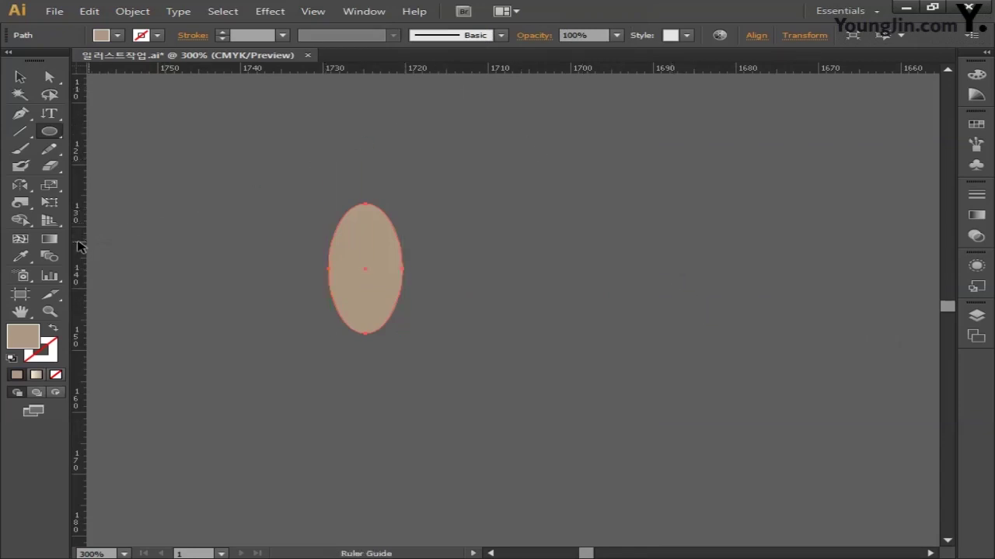
{"action": "left_click_drag", "start_coordinate": [81, 240], "coordinate": [366, 275]}
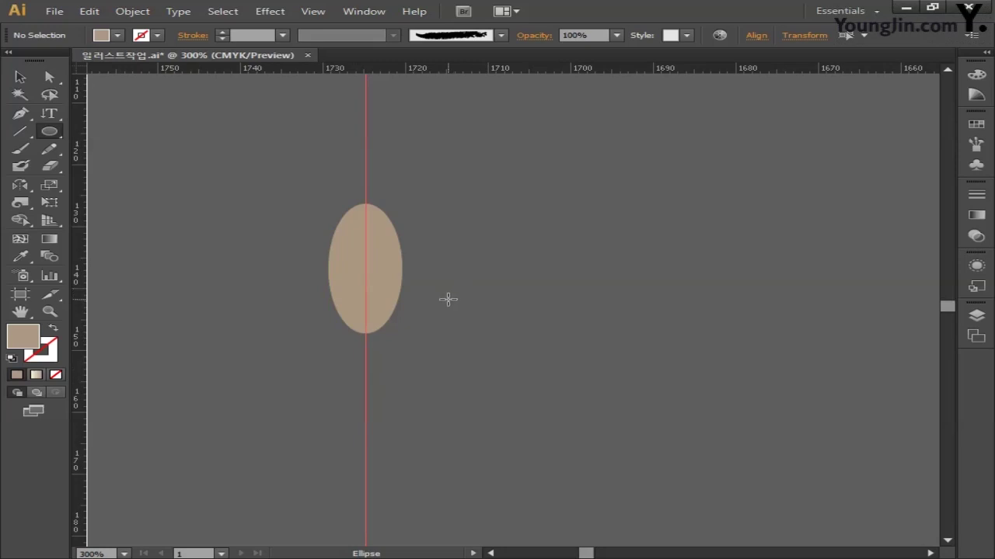
Make a copy of the ellipse rotated 60° about a point on the vertical guide just below it
{"action": "left_click", "coordinate": [20, 77]}
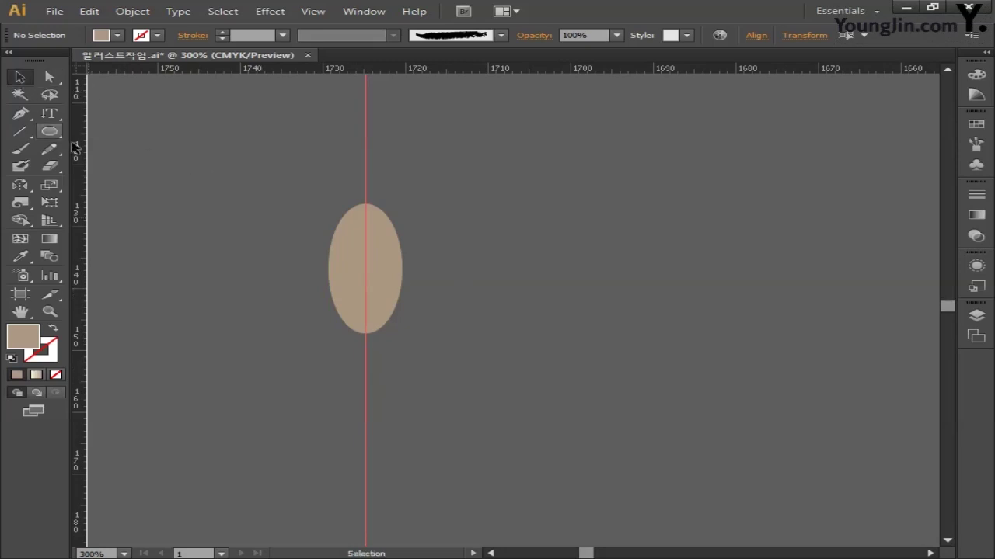
{"action": "left_click", "coordinate": [334, 270]}
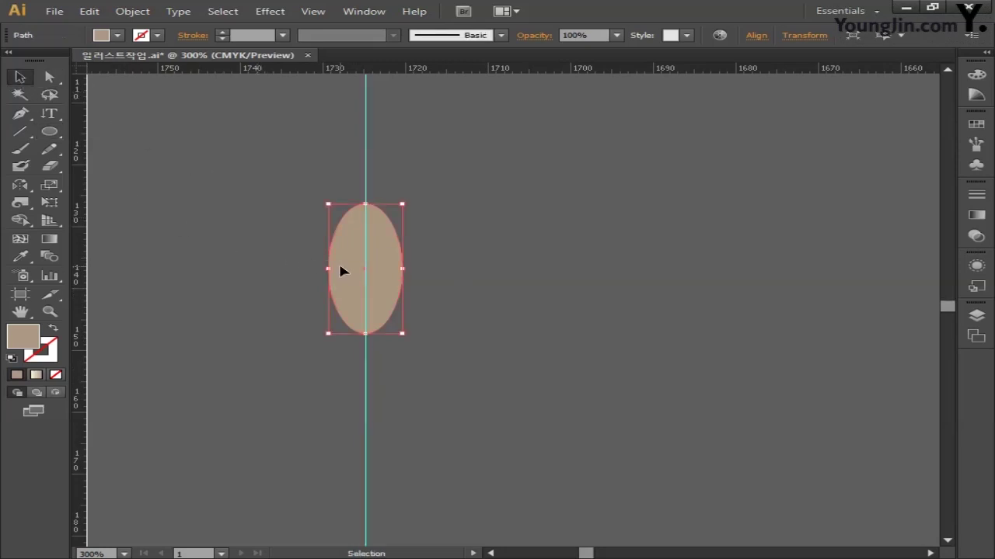
{"action": "left_click_drag", "start_coordinate": [20, 185], "coordinate": [115, 187]}
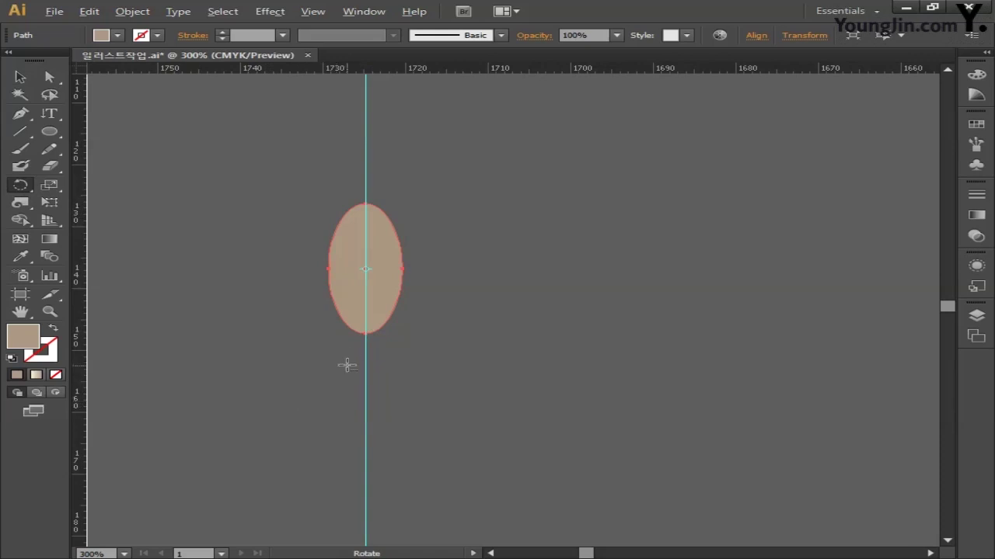
{"action": "left_click", "coordinate": [366, 346]}
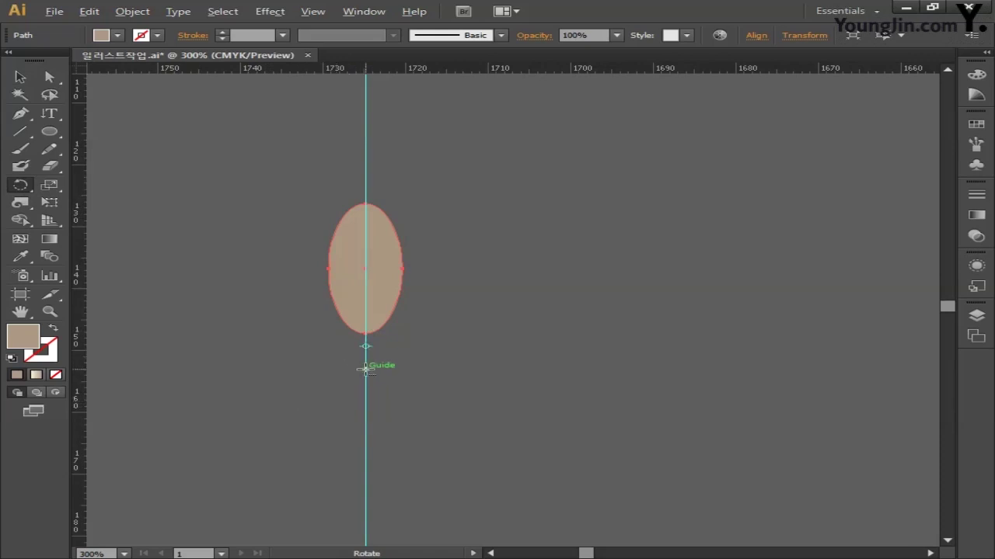
{"action": "left_click", "coordinate": [365, 370], "text": "alt"}
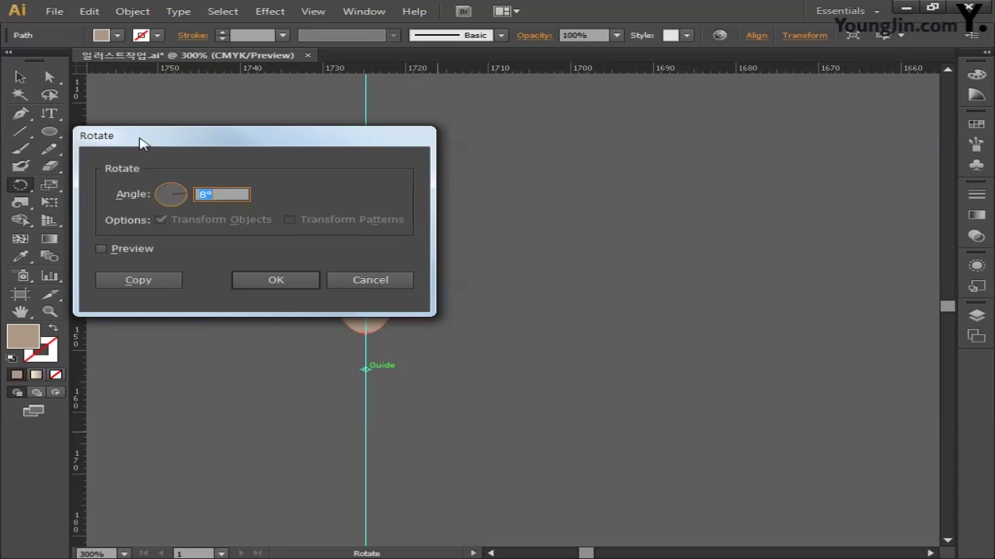
{"action": "double_click", "coordinate": [224, 195]}
{"action": "type", "text": "60"}
{"action": "left_click", "coordinate": [123, 282]}
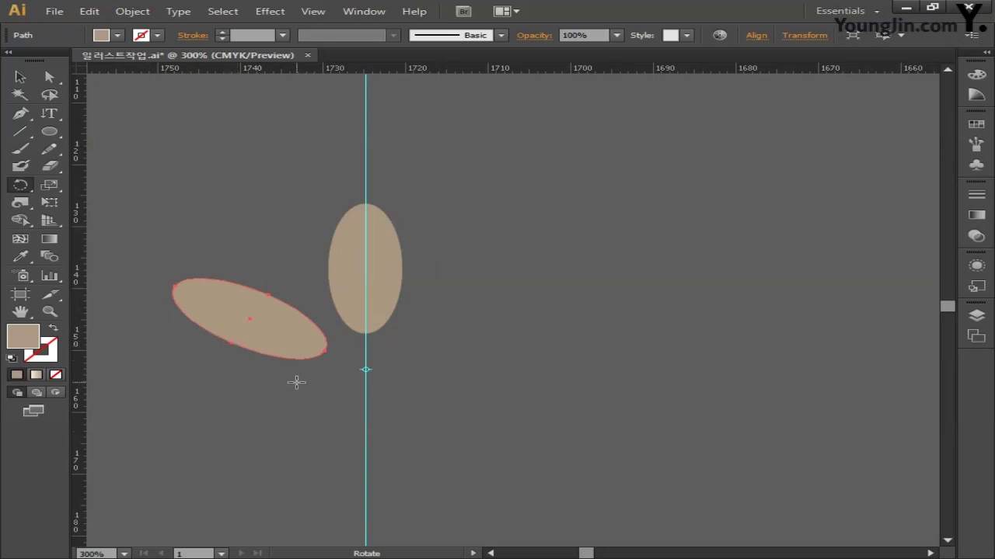
Repeat the rotated copy four more times to complete a ring of six petals
{"action": "key", "text": "ctrl+d"}
{"action": "key", "text": "ctrl+d"}
{"action": "key", "text": "ctrl+d"}
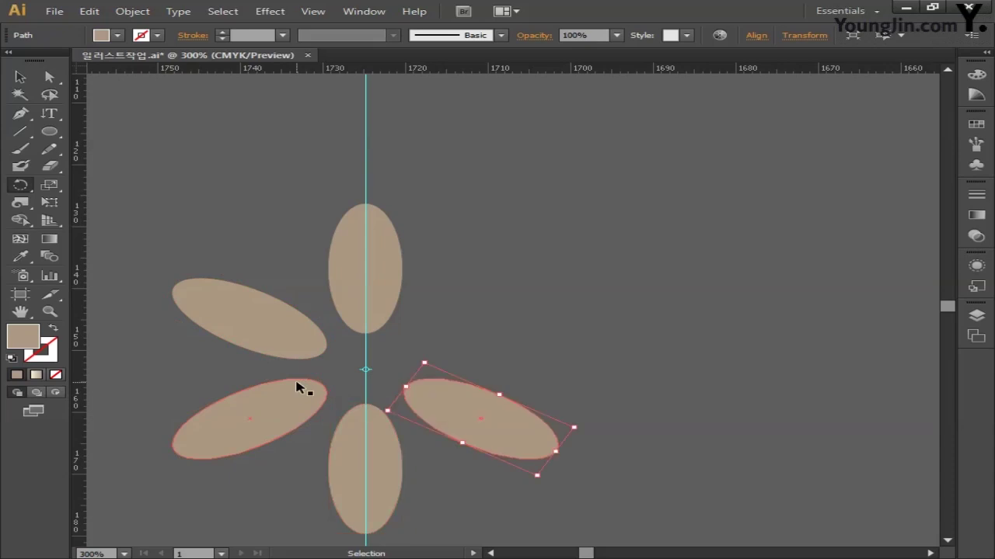
{"action": "key", "text": "ctrl+d"}
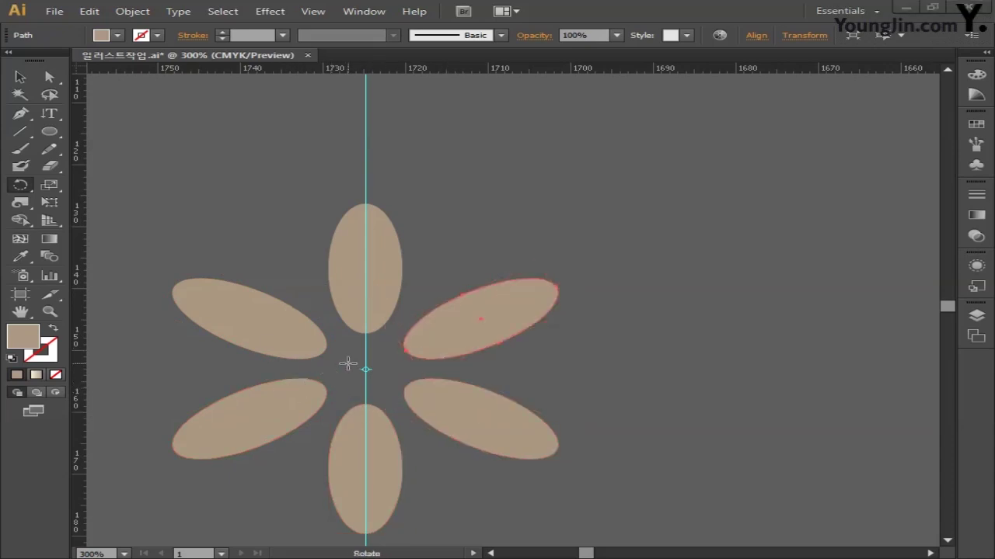
Select the vertical guide running through the flower and delete it
{"action": "left_click", "coordinate": [20, 77]}
{"action": "left_click", "coordinate": [184, 164]}
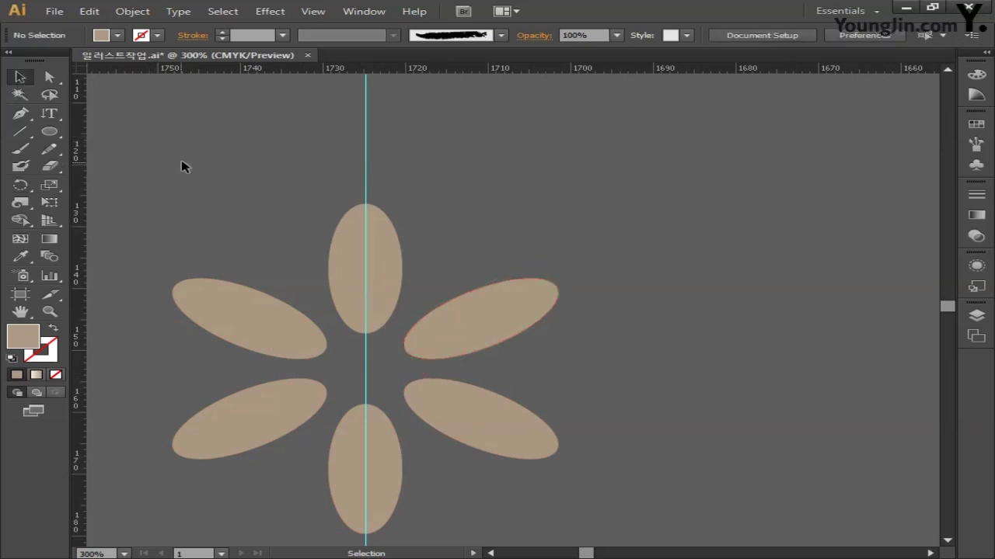
{"action": "left_click_drag", "start_coordinate": [220, 122], "coordinate": [725, 207]}
{"action": "key", "text": "Delete"}
Duplicate the whole six-petal flower diagonally up and to the right, so the two flowers' bounding boxes meet corner to corner
{"action": "key", "text": "space"}
{"action": "key", "text": "ctrl+minus"}
{"action": "key", "text": "space"}
{"action": "left_click_drag", "start_coordinate": [567, 233], "coordinate": [775, 453]}
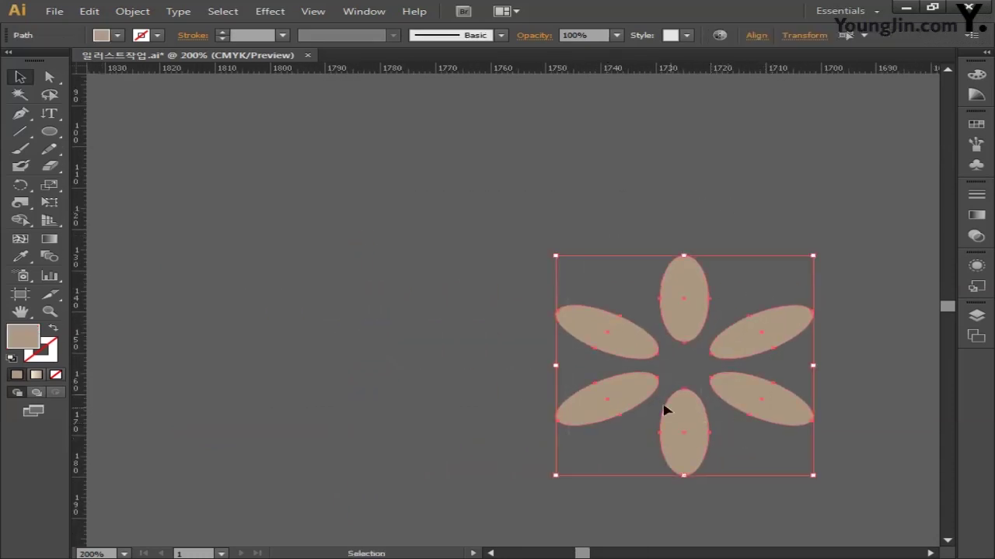
{"action": "left_click_drag", "start_coordinate": [665, 410], "coordinate": [511, 174]}
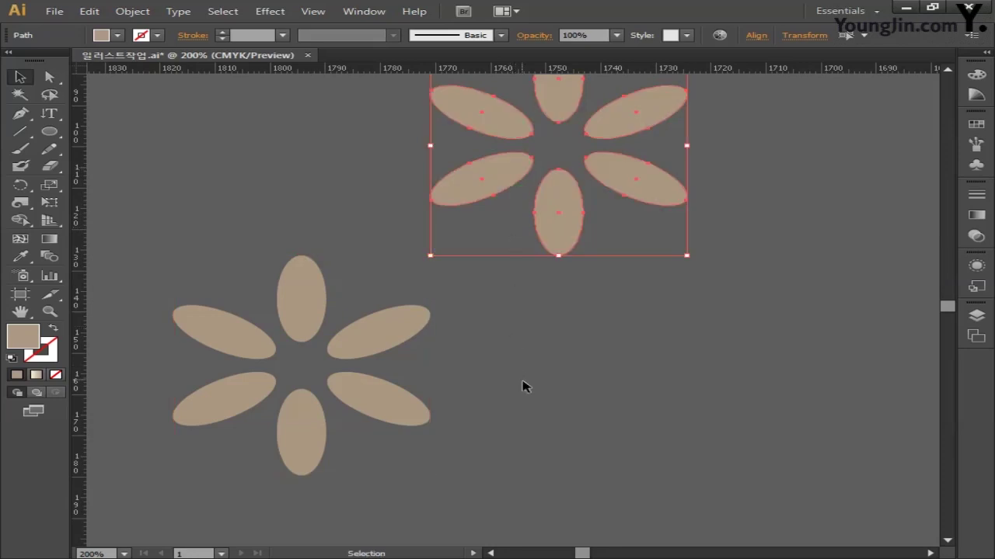
{"action": "left_click_drag", "start_coordinate": [524, 384], "coordinate": [556, 423]}
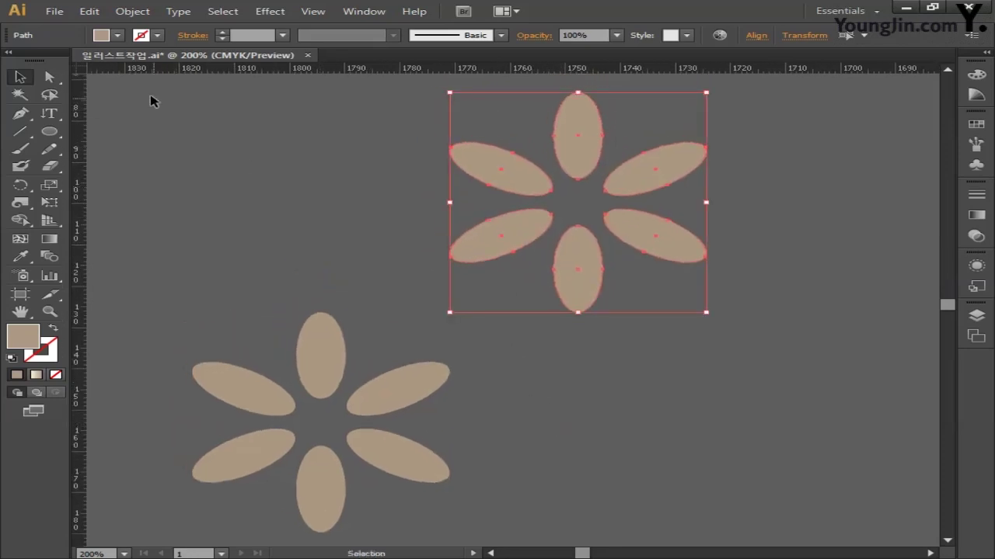
Fill all petals of both flowers with white, C 0, M 0, Y 0, K 0, and deselect them
{"action": "left_click_drag", "start_coordinate": [144, 92], "coordinate": [746, 529]}
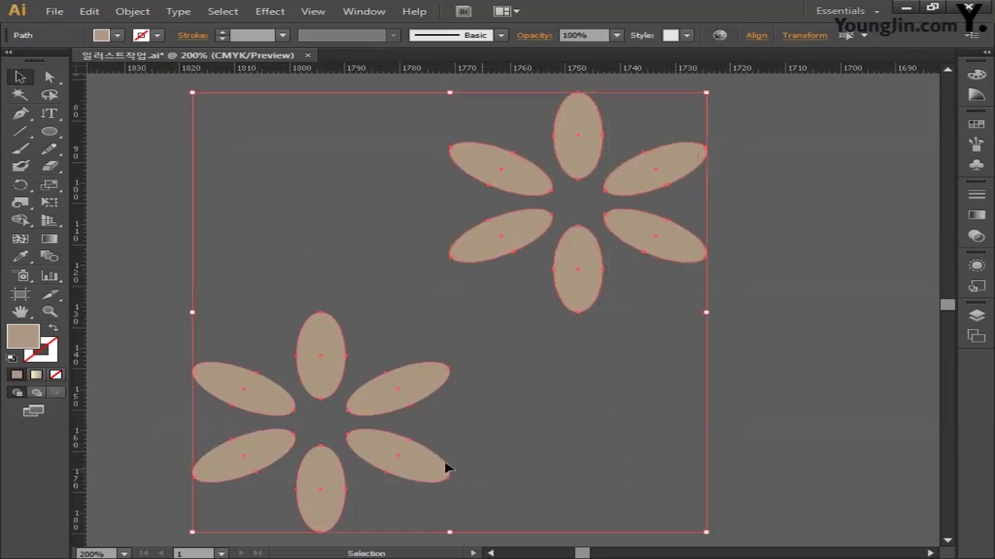
{"action": "double_click", "coordinate": [35, 334]}
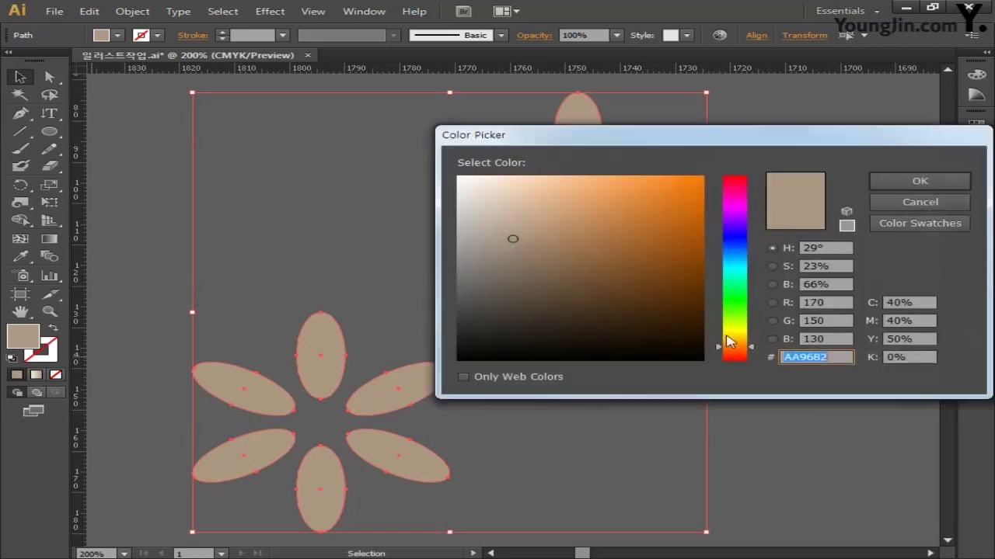
{"action": "left_click", "coordinate": [915, 302]}
{"action": "type", "text": "0"}
{"action": "key", "text": "Tab"}
{"action": "type", "text": "0"}
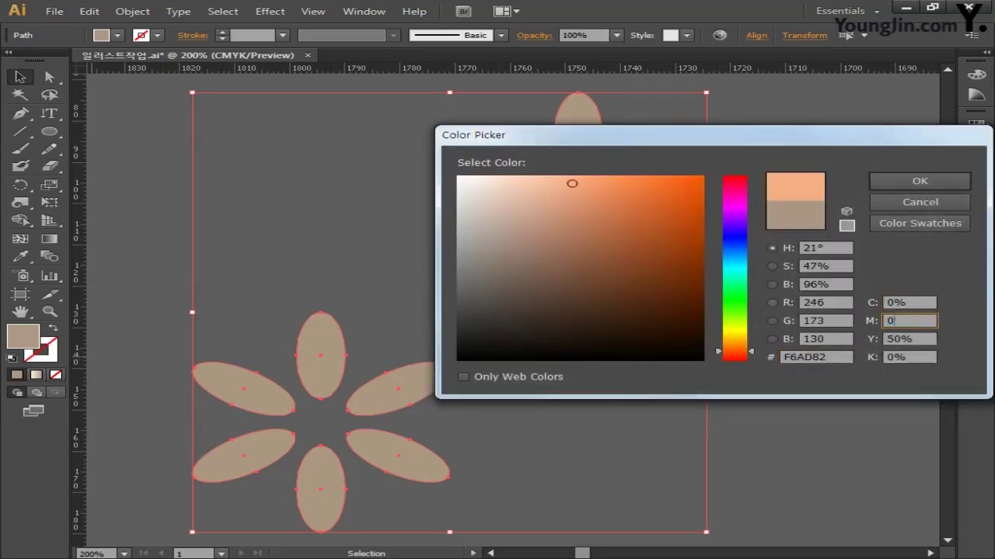
{"action": "key", "text": "Tab"}
{"action": "type", "text": "0"}
{"action": "key", "text": "Tab"}
{"action": "type", "text": "0"}
{"action": "key", "text": "Return"}
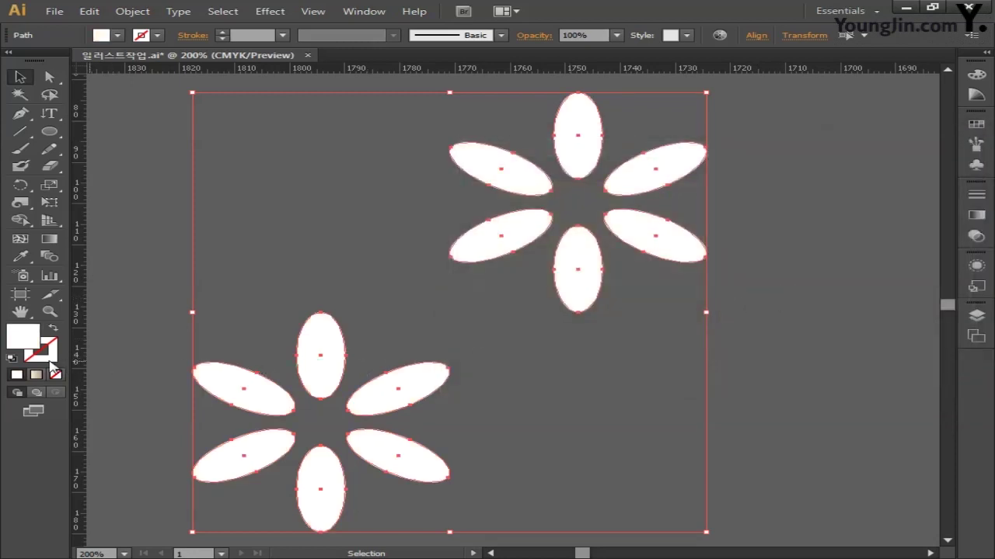
{"action": "left_click", "coordinate": [281, 239]}
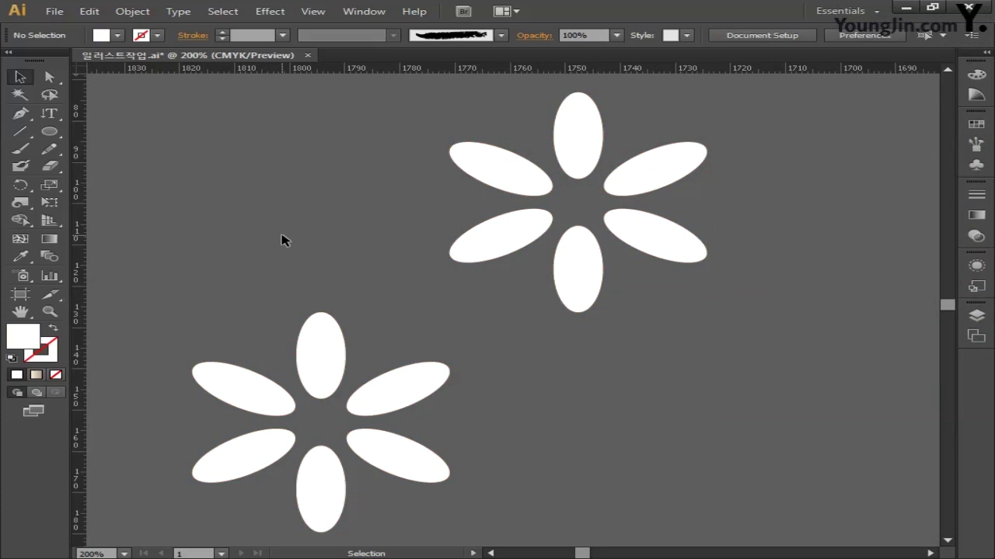